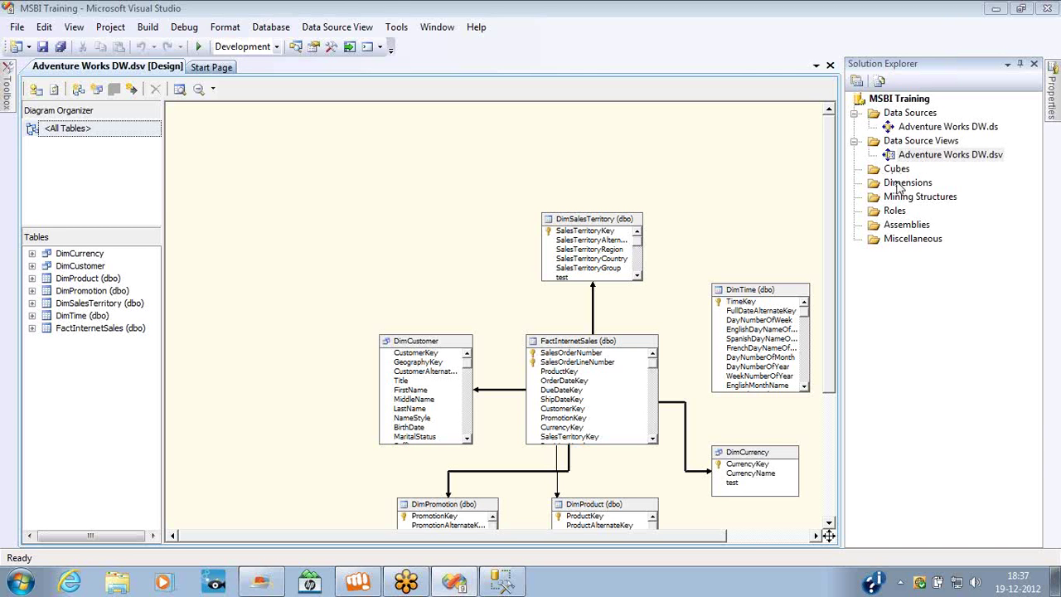
- Create an empty cube named Adventure Works DW based on the Adventure Works DW data source view
right_click(895, 172)
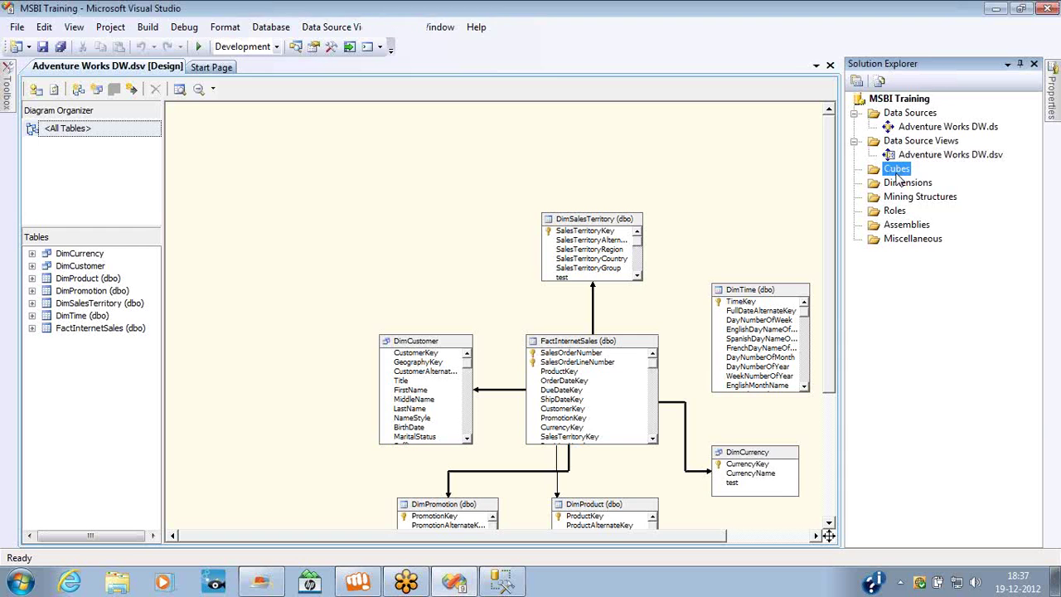
click(918, 182)
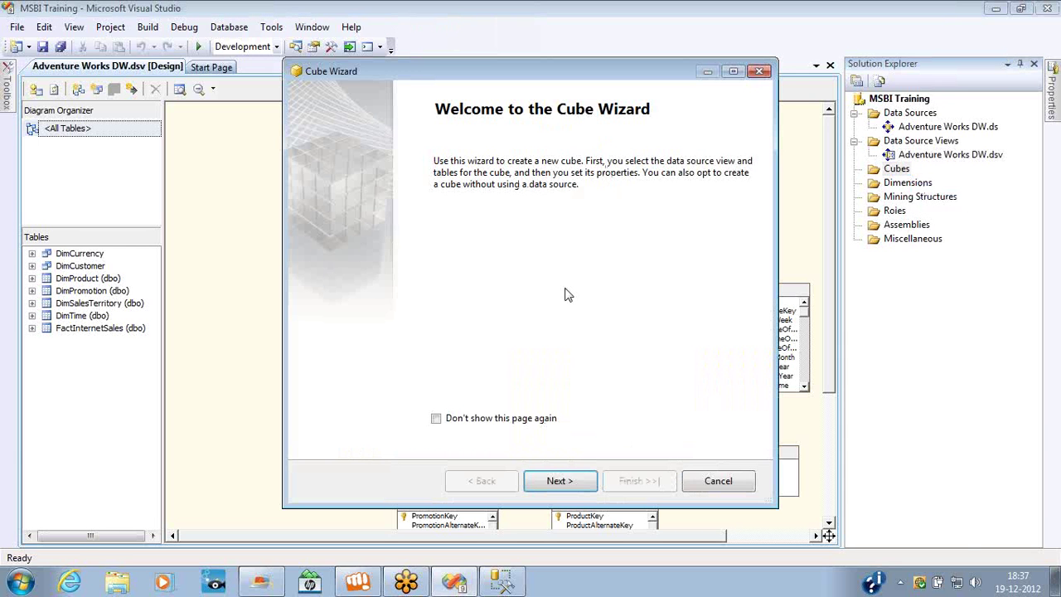
click(577, 489)
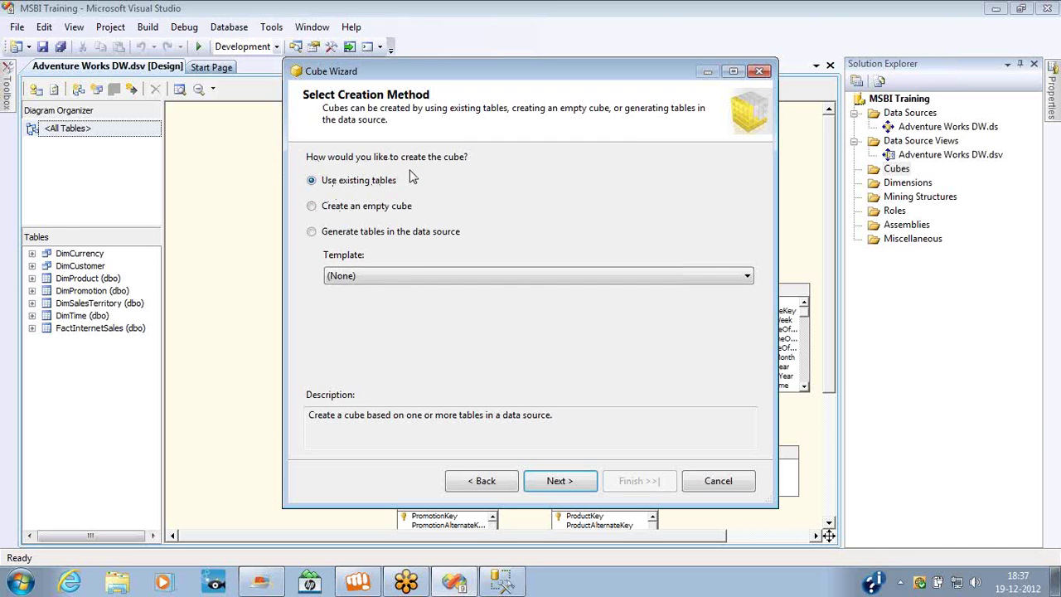
click(386, 207)
click(559, 485)
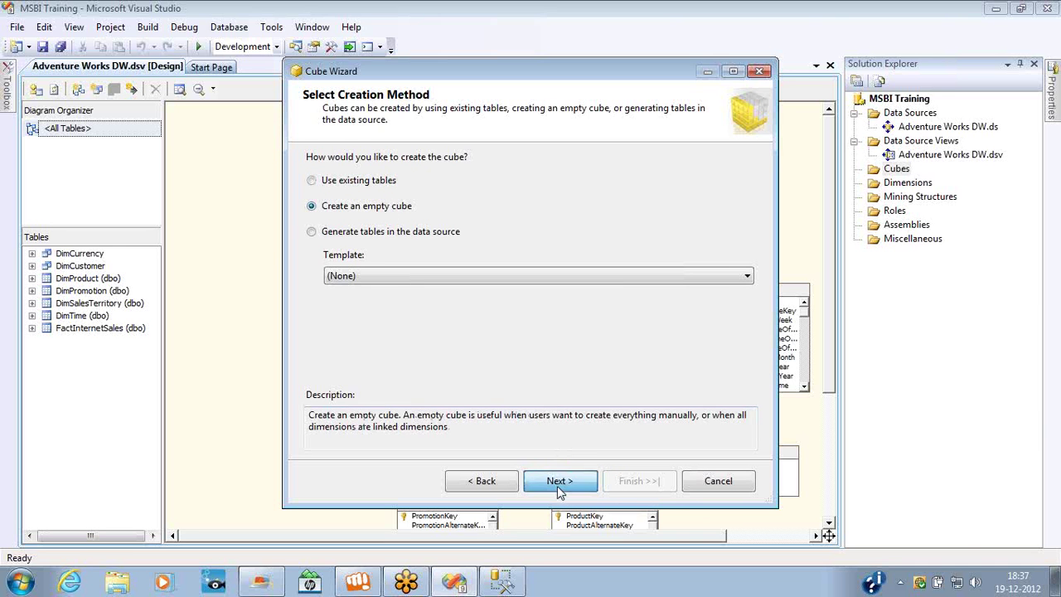
click(1041, 40)
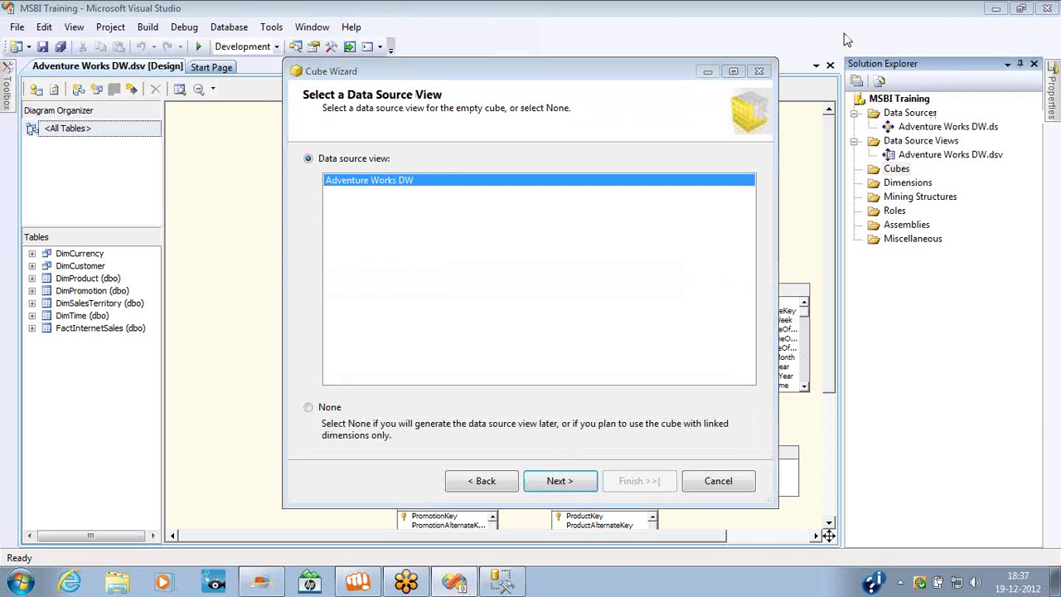
click(560, 486)
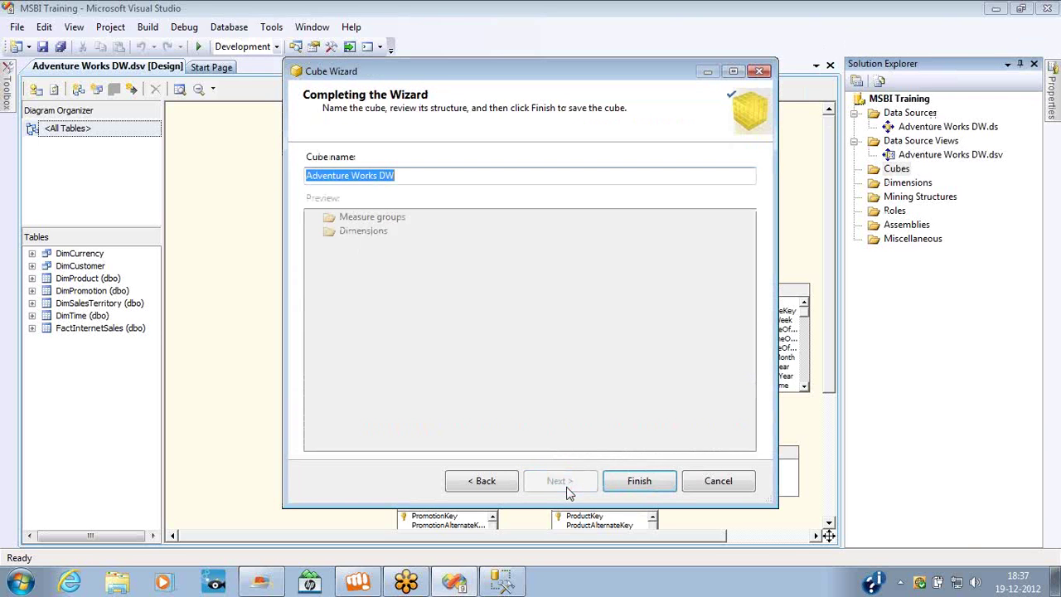
click(623, 479)
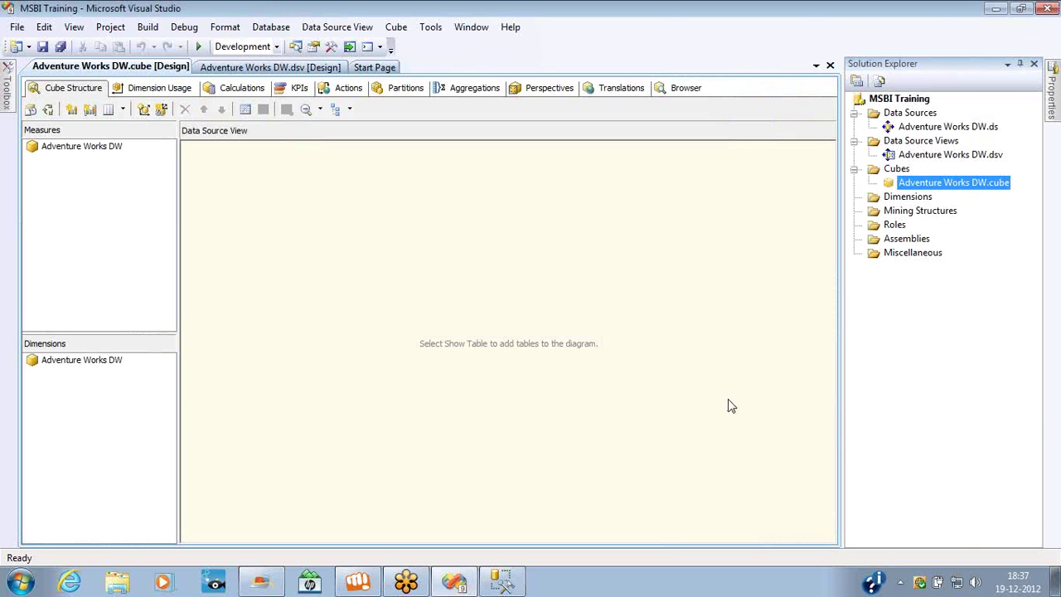
- Set up a new dimension from the existing DimTime table and include all of its available attributes
right_click(927, 199)
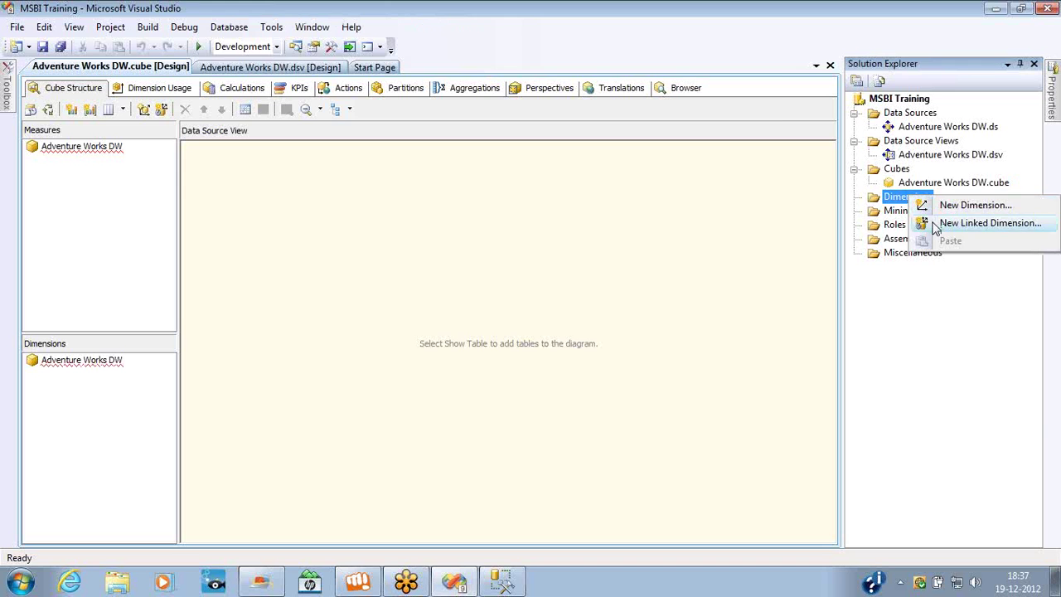
click(950, 206)
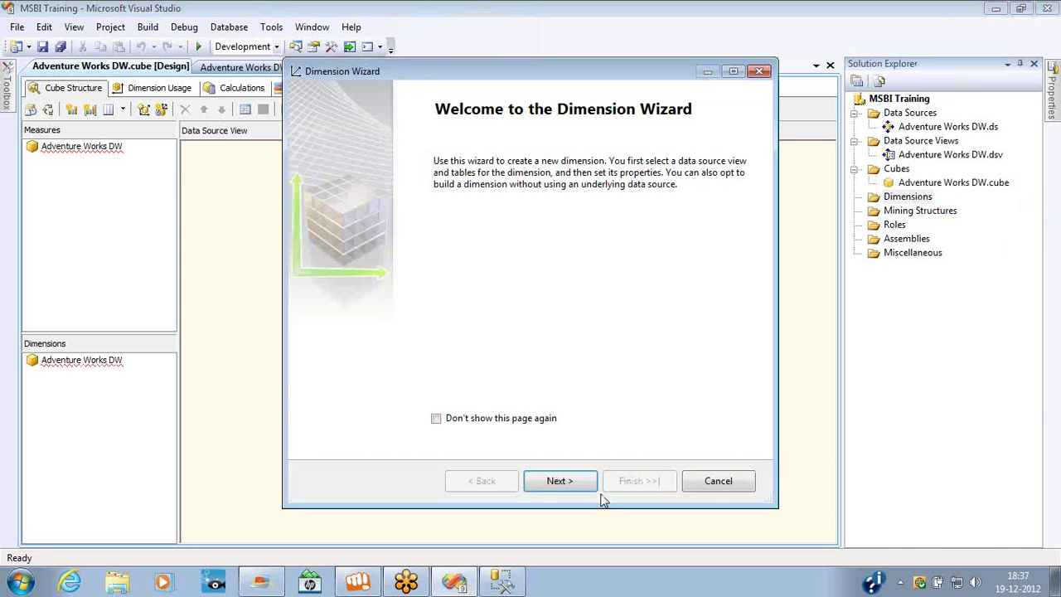
click(572, 487)
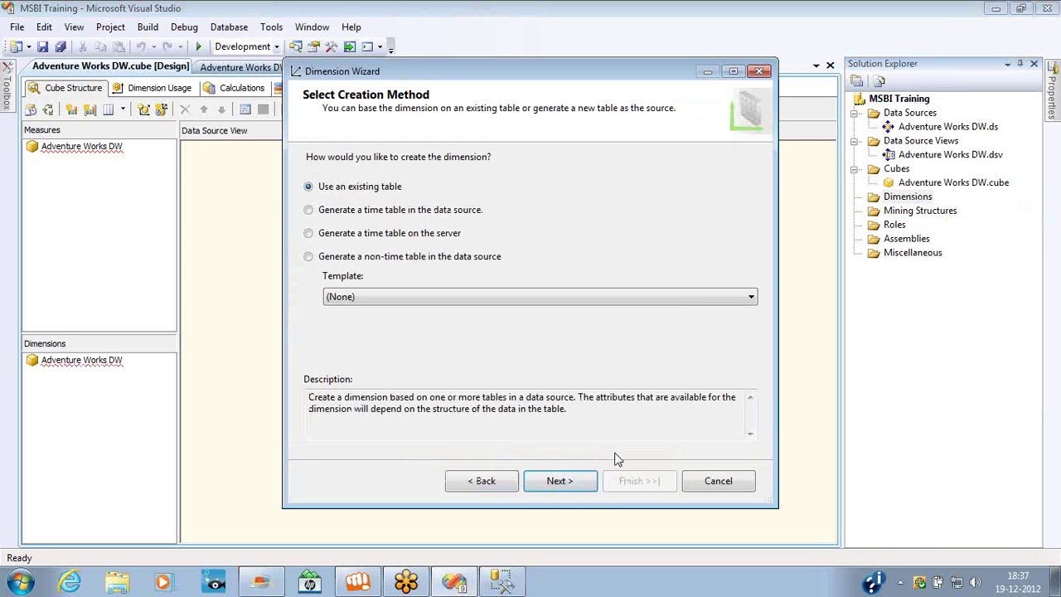
click(584, 484)
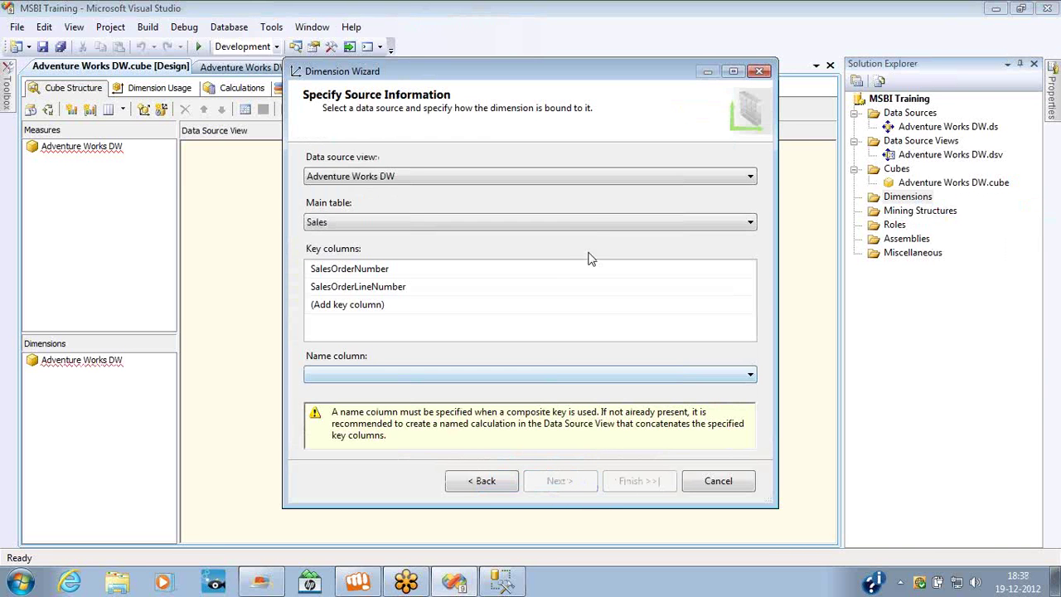
click(599, 224)
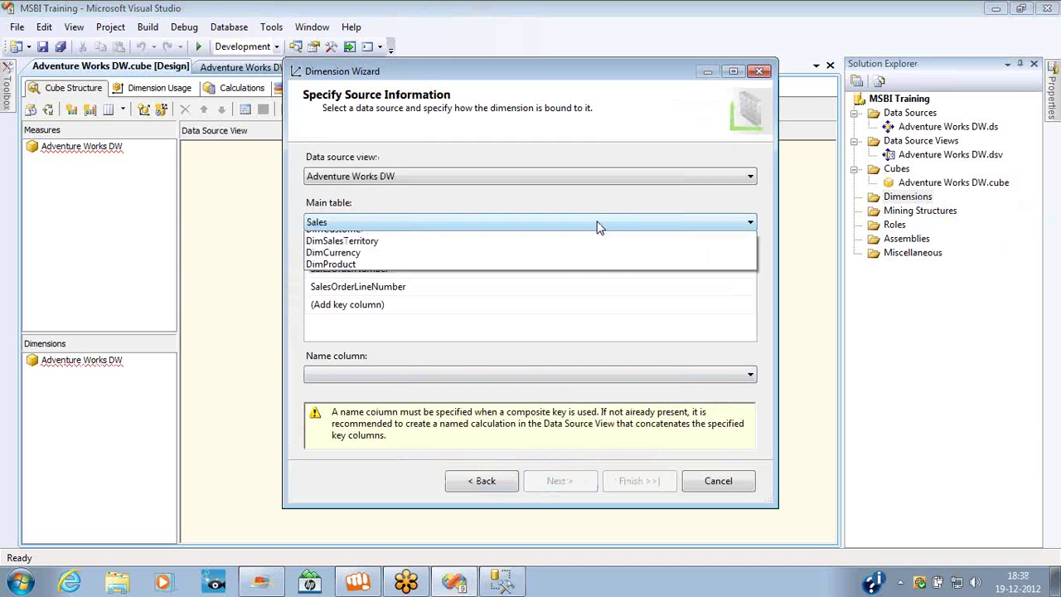
click(556, 251)
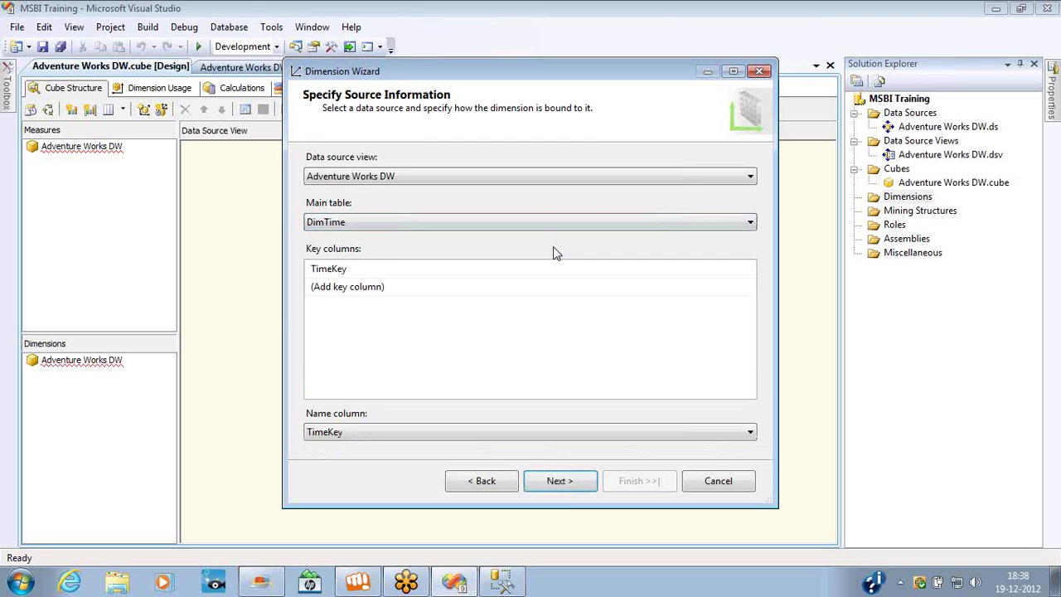
click(560, 492)
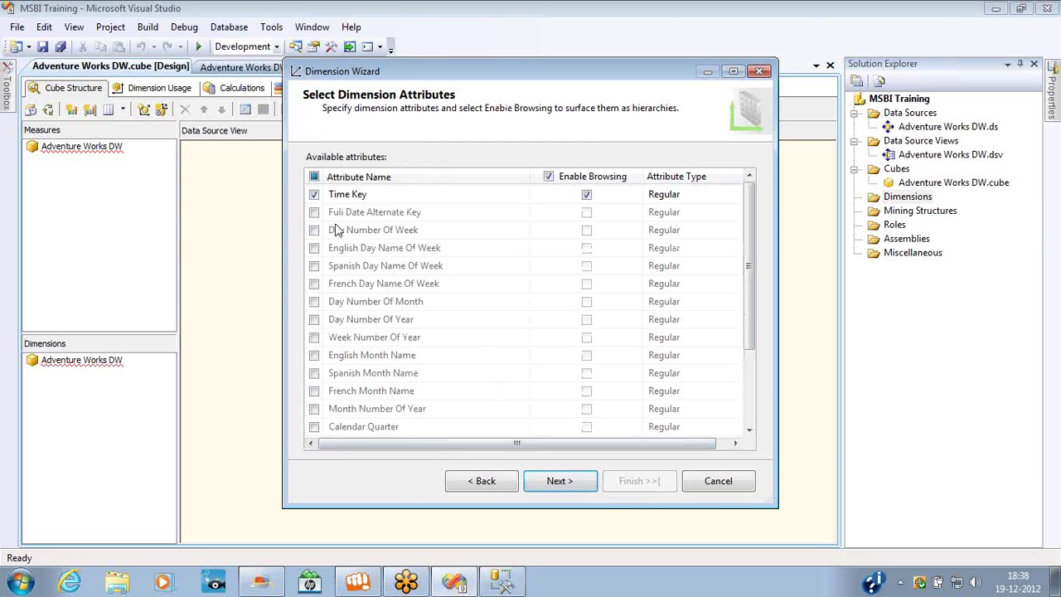
click(314, 177)
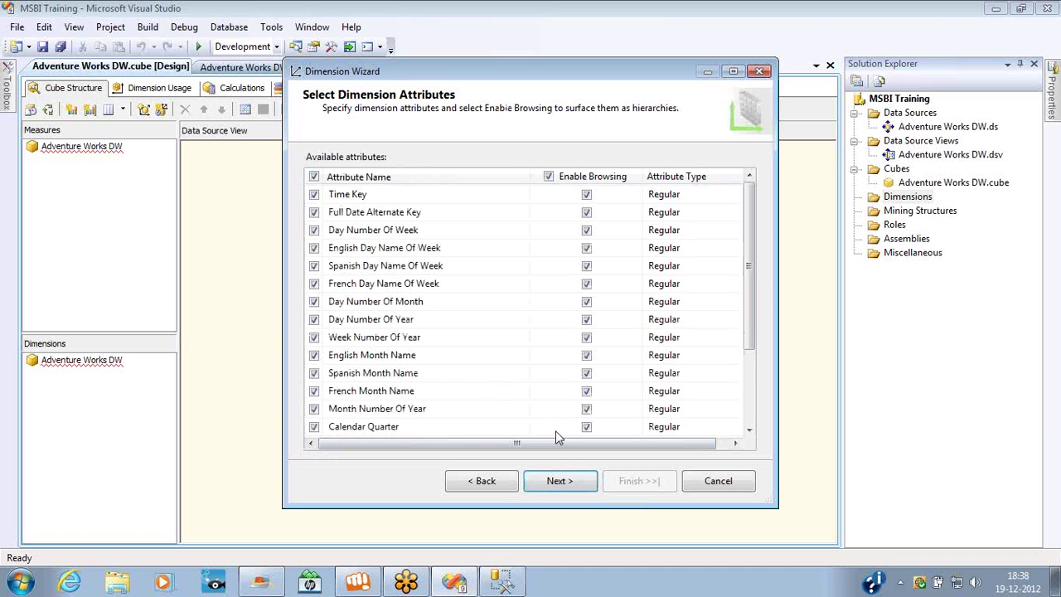
click(569, 483)
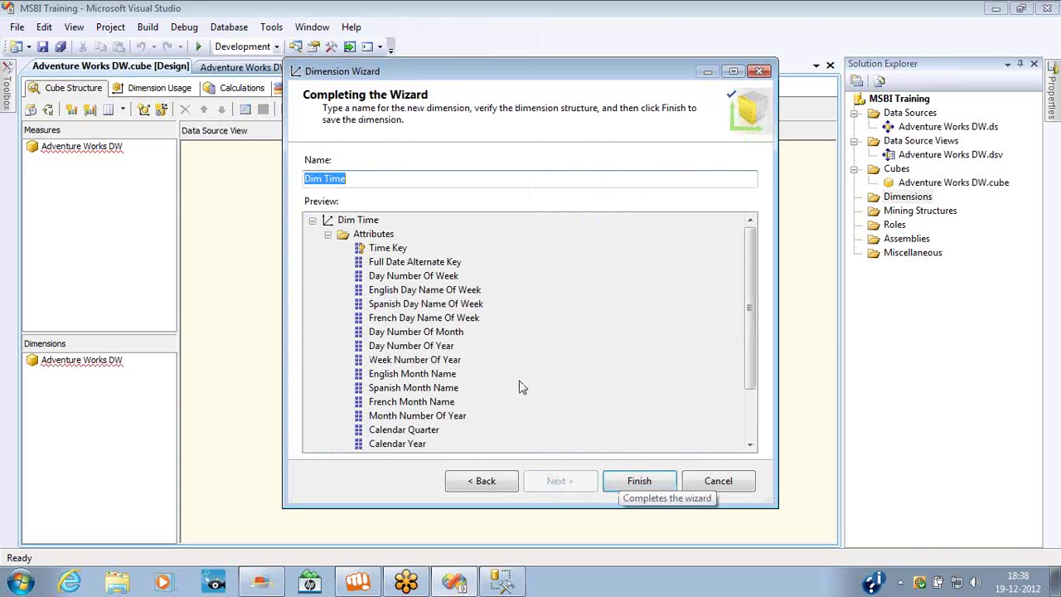
- Shorten the new dimension's name to Time and finish creating it
click(326, 178)
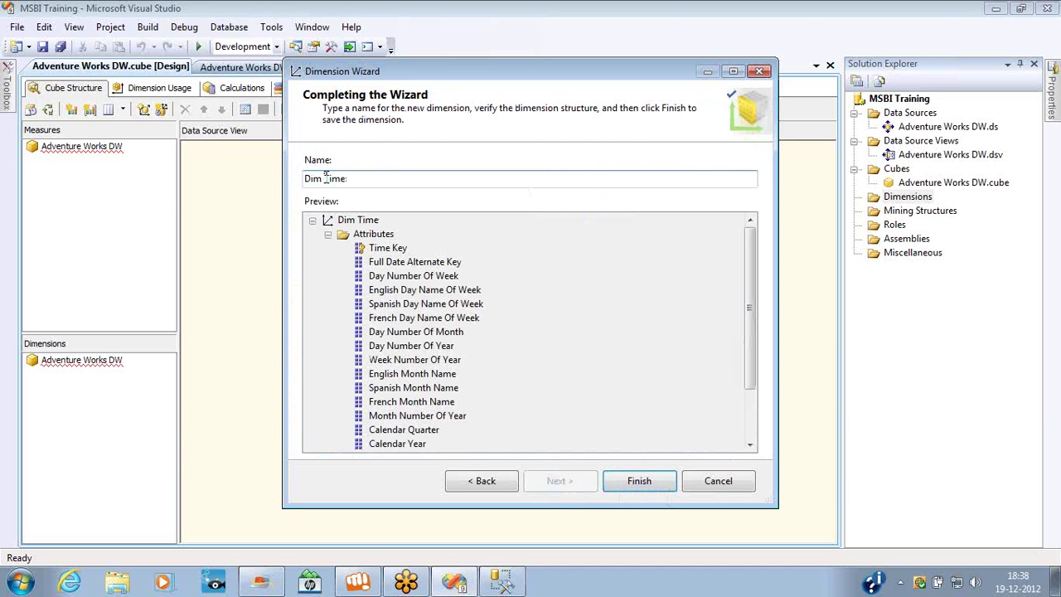
text(-)
key(BackSpace)
key(BackSpace)
key(BackSpace)
key(BackSpace)
key(BackSpace)
click(635, 479)
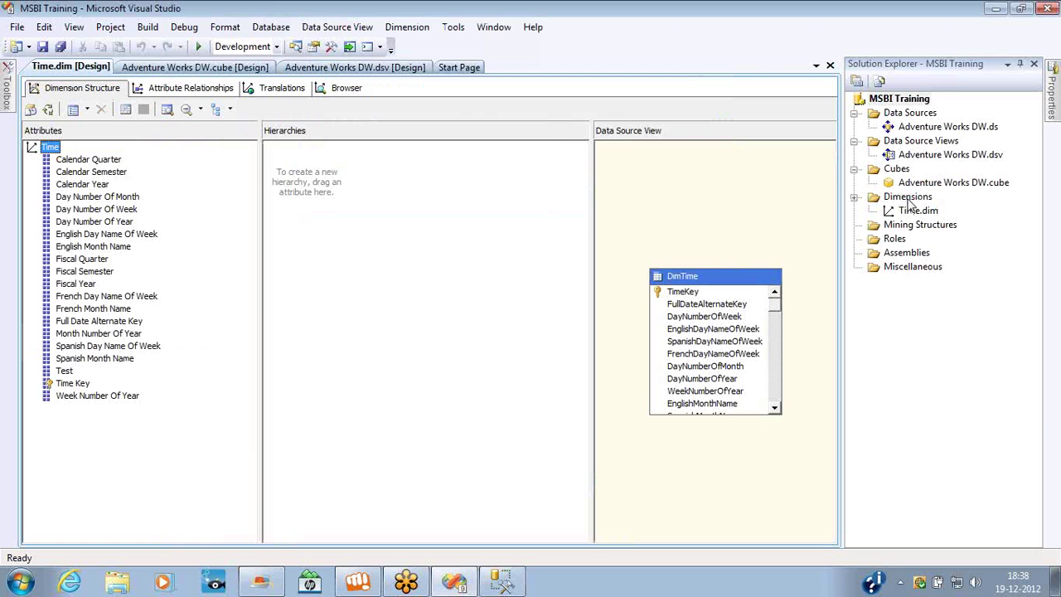
- Set up a new dimension from the existing DimProduct table and include all of its available attributes
right_click(912, 198)
click(953, 211)
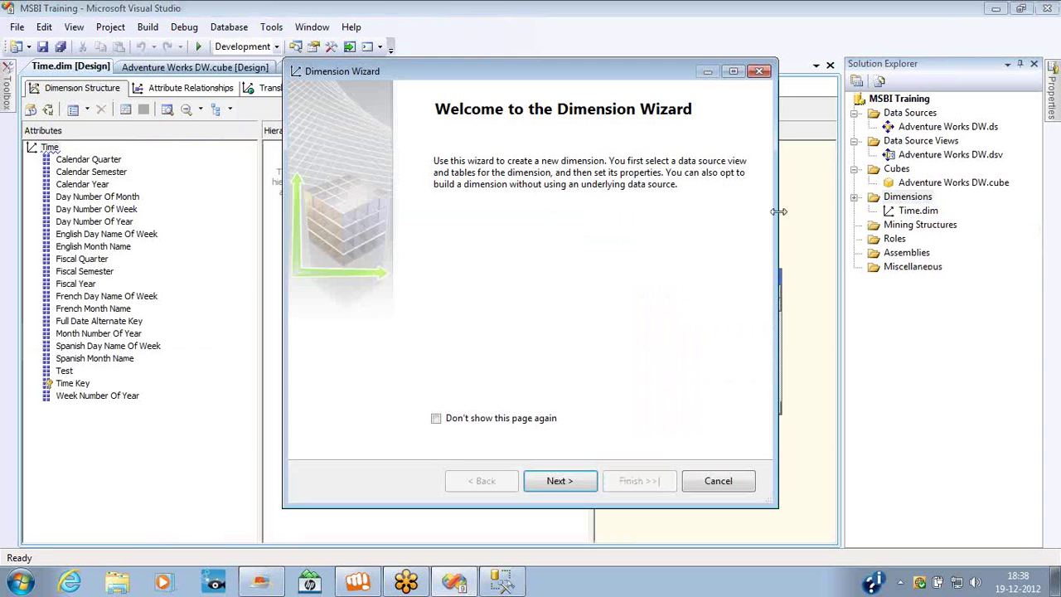
key(Return)
key(Return)
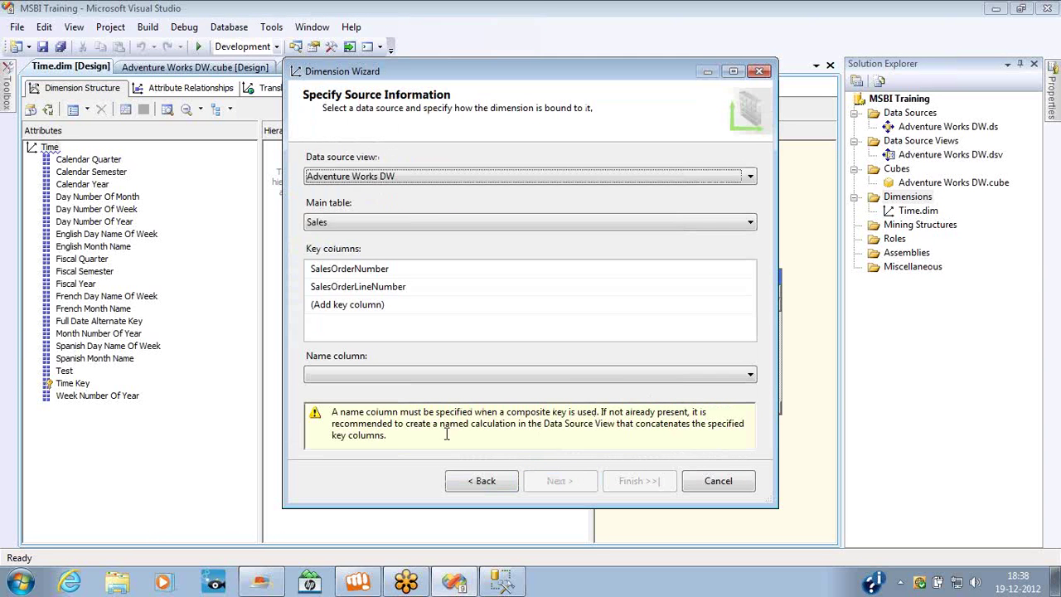
click(414, 227)
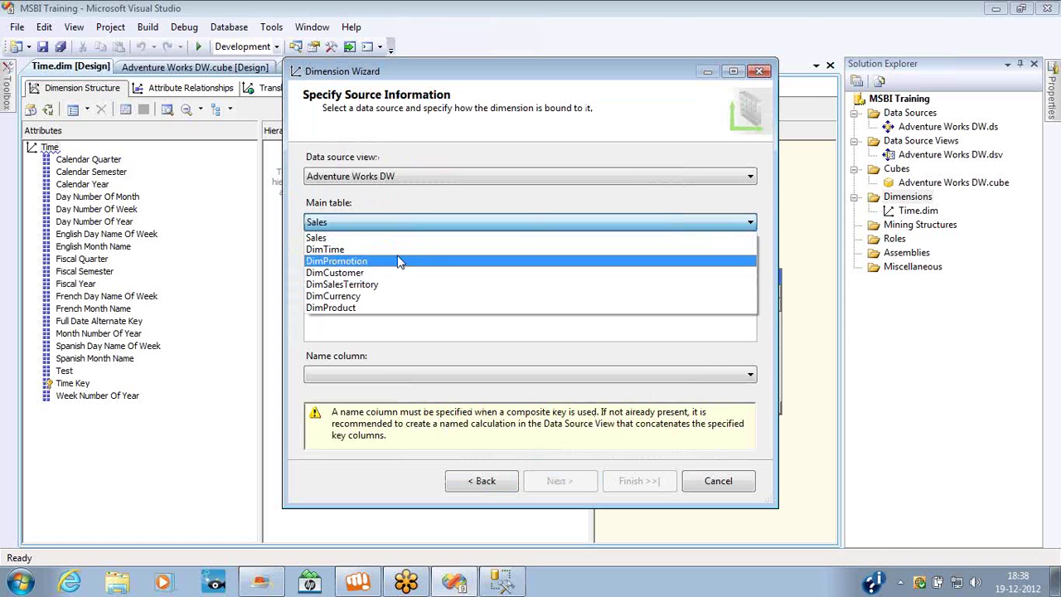
click(398, 308)
key(Return)
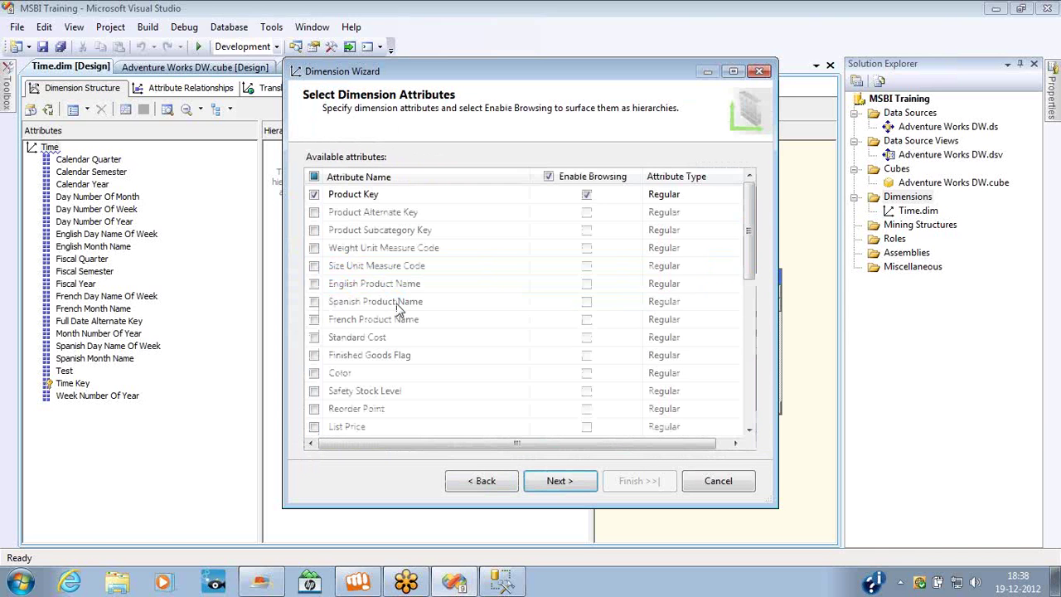
click(314, 177)
click(558, 481)
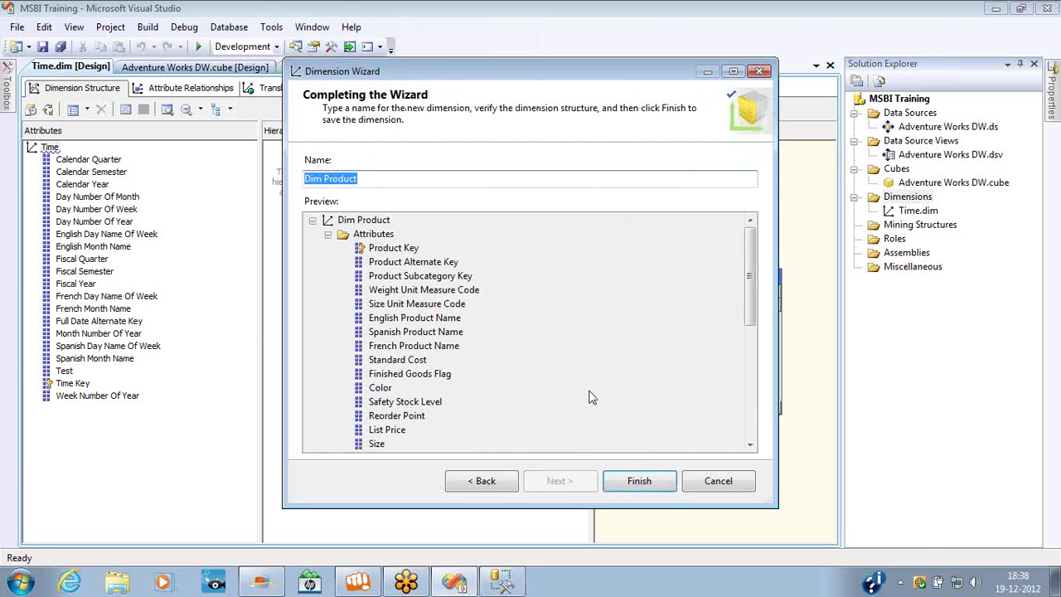
- Shorten the new dimension's name to Product and finish creating it
click(324, 178)
key(BackSpace)
key(BackSpace)
key(BackSpace)
key(BackSpace)
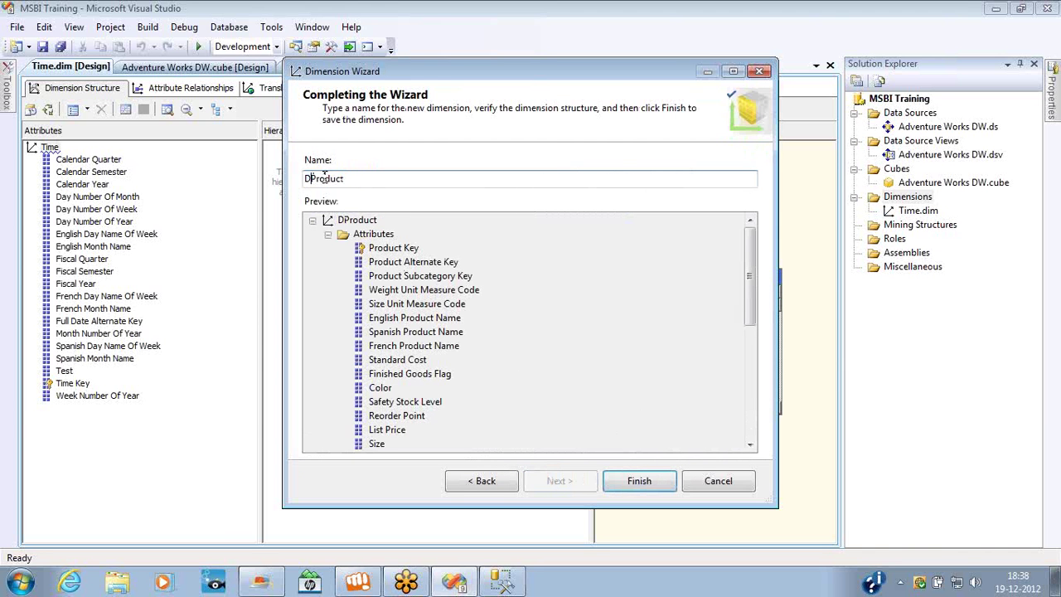
click(613, 487)
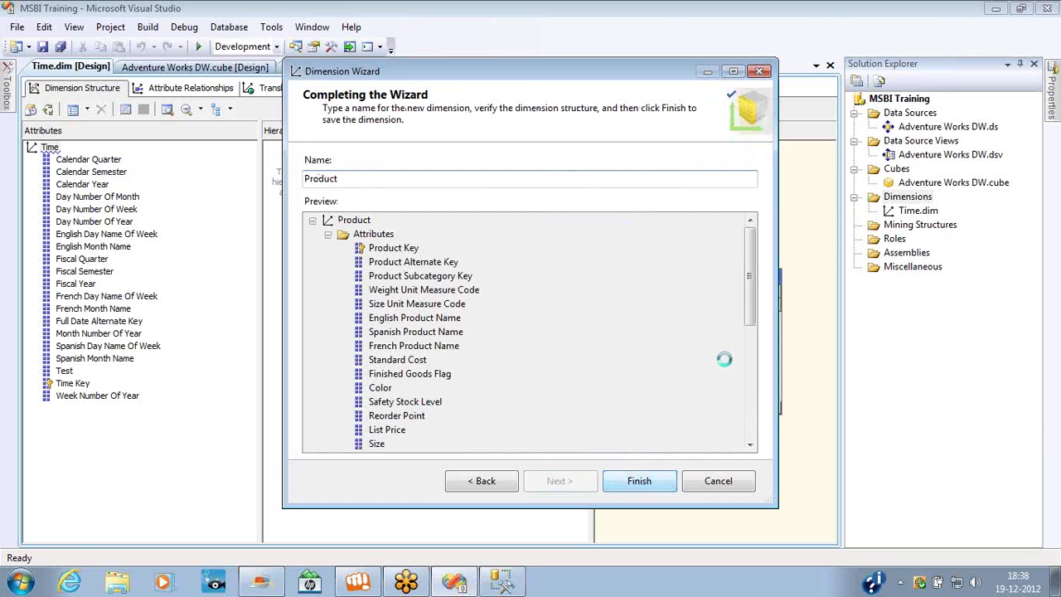
- Start another new dimension from an existing table, using DimPromotion as the main table with its default key column
click(912, 199)
right_click(914, 201)
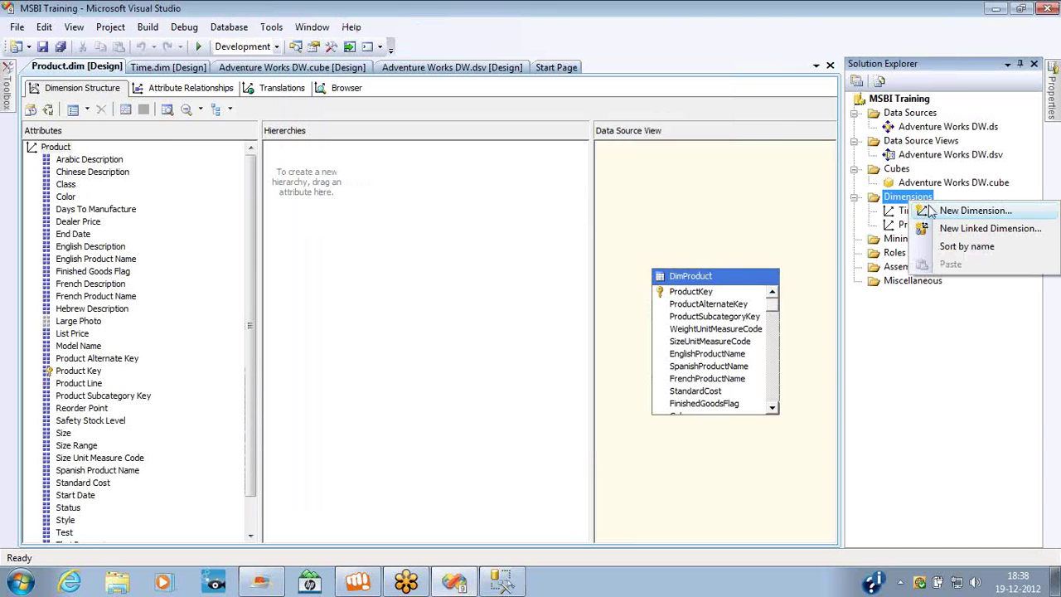
click(931, 210)
key(Return)
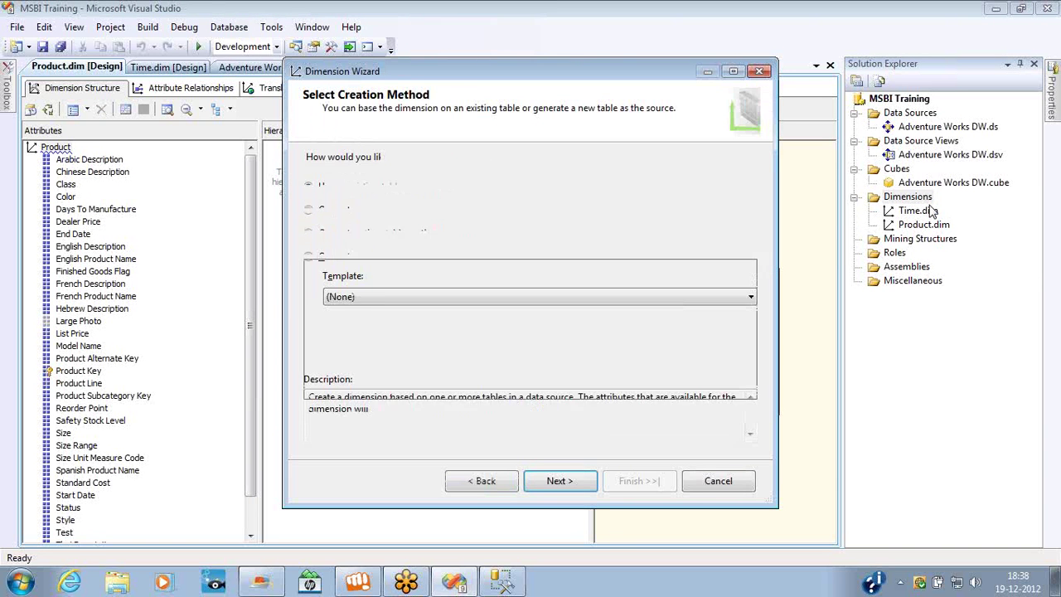
click(676, 224)
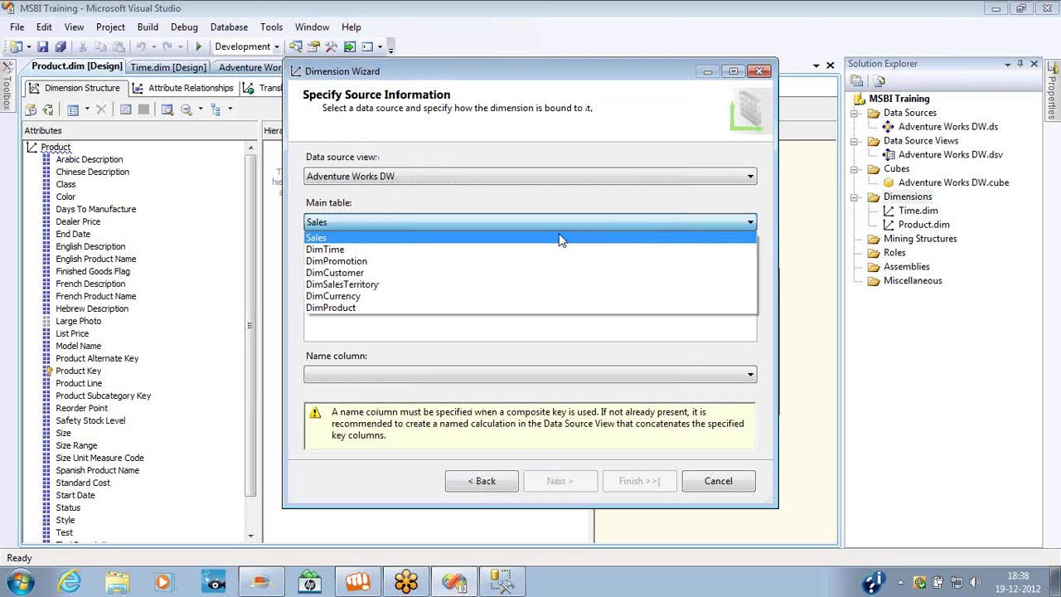
click(553, 273)
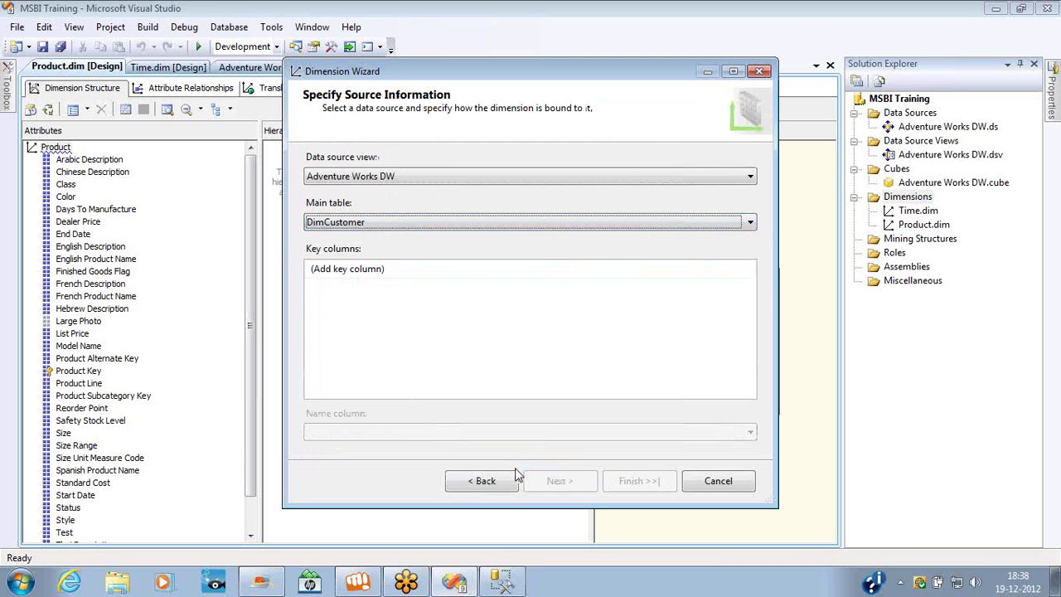
click(605, 222)
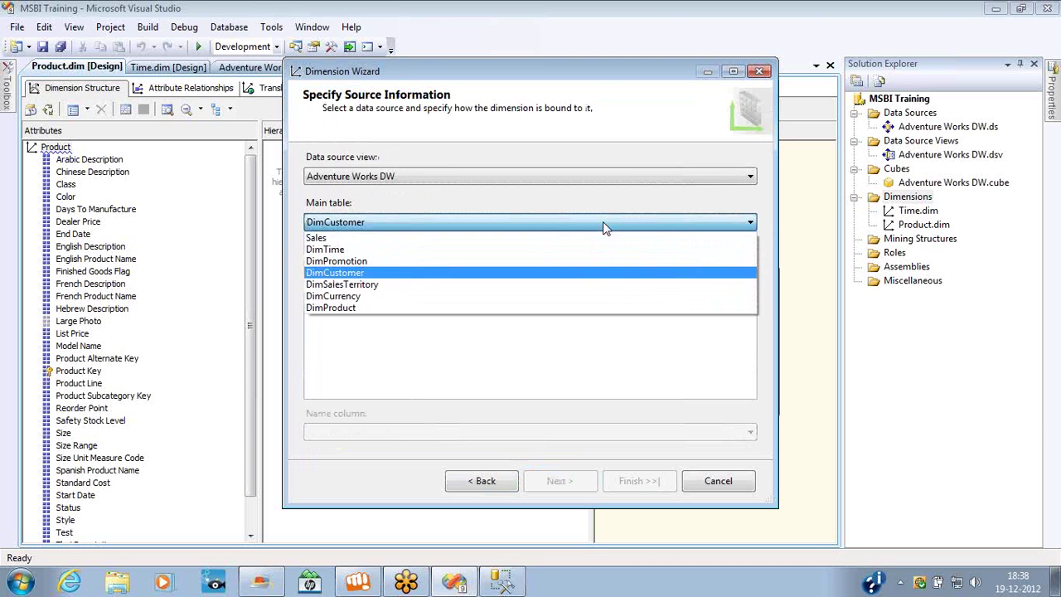
click(522, 262)
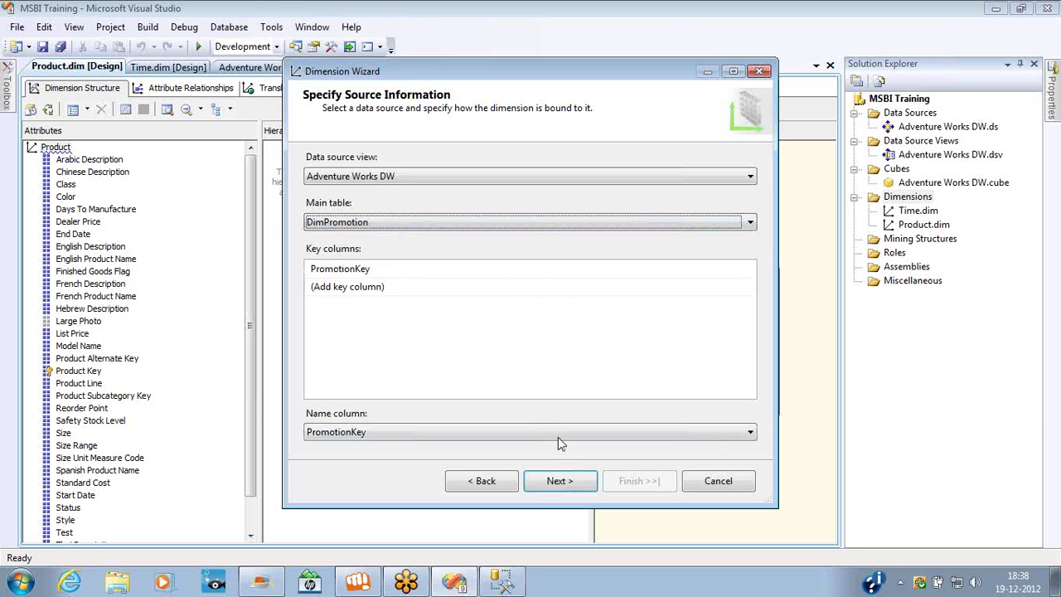
click(559, 483)
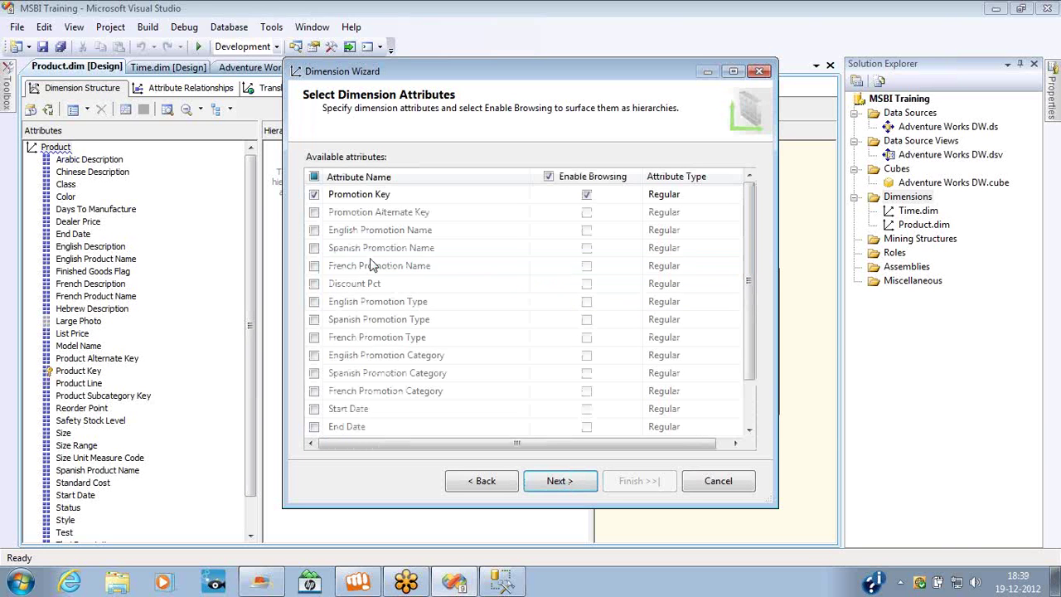
- Include all available attributes of DimPromotion and finish creating the dimension under the name Promotion
click(313, 177)
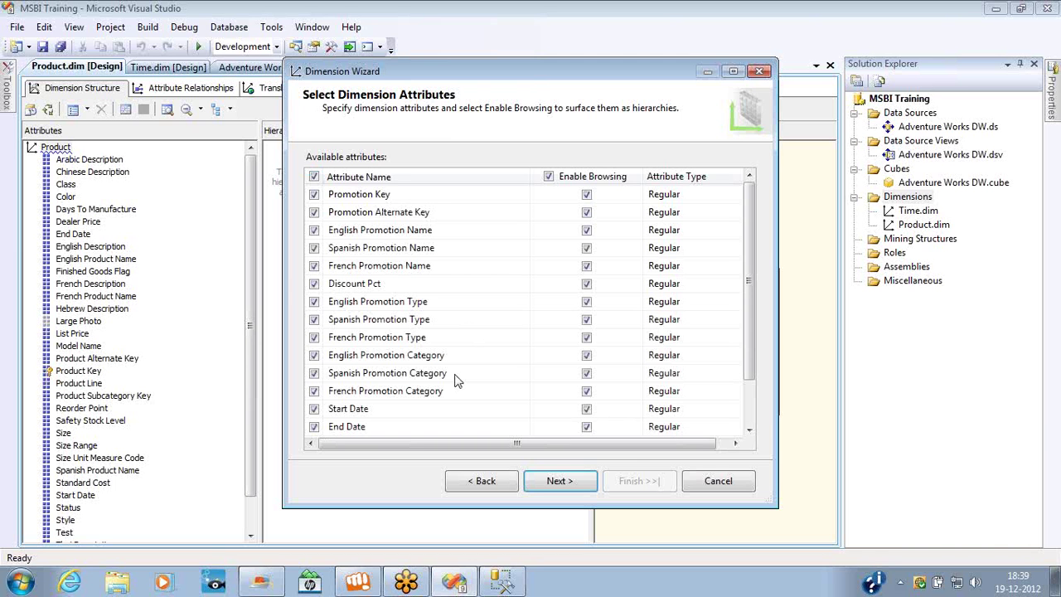
click(561, 480)
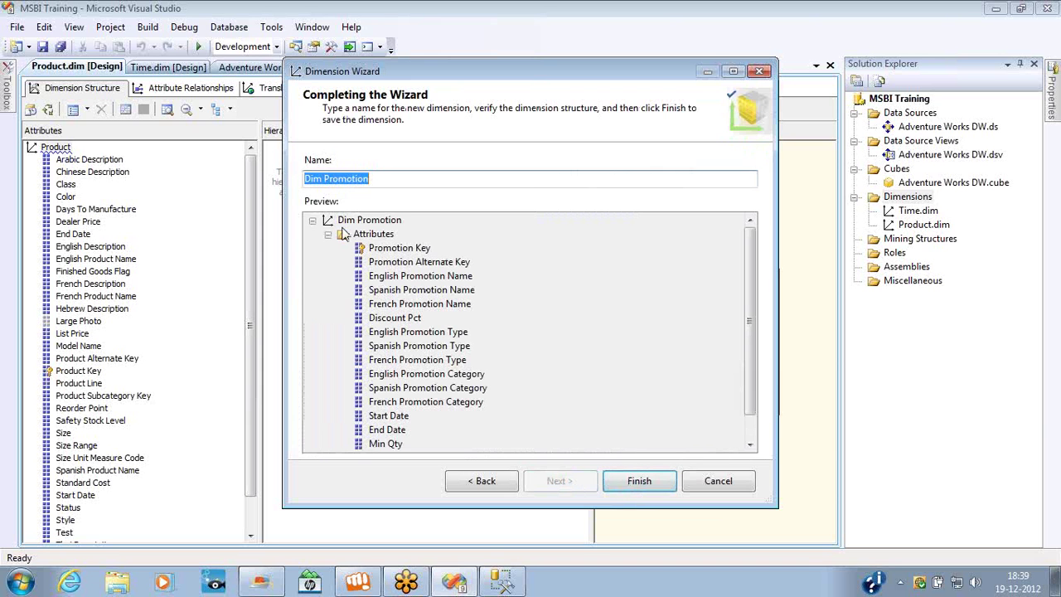
click(324, 178)
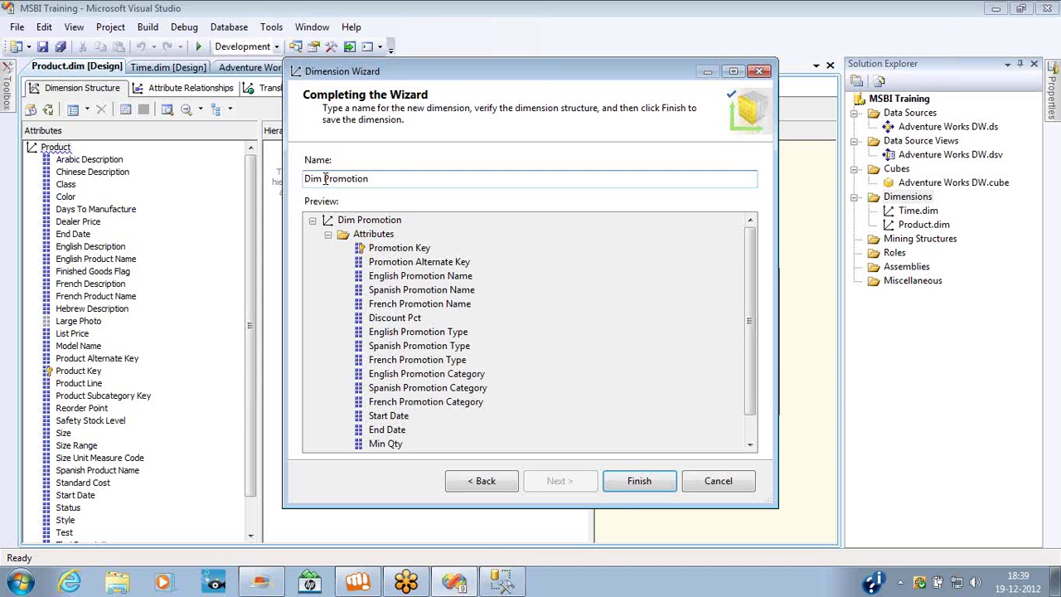
key(BackSpace)
key(BackSpace)
key(BackSpace)
key(BackSpace)
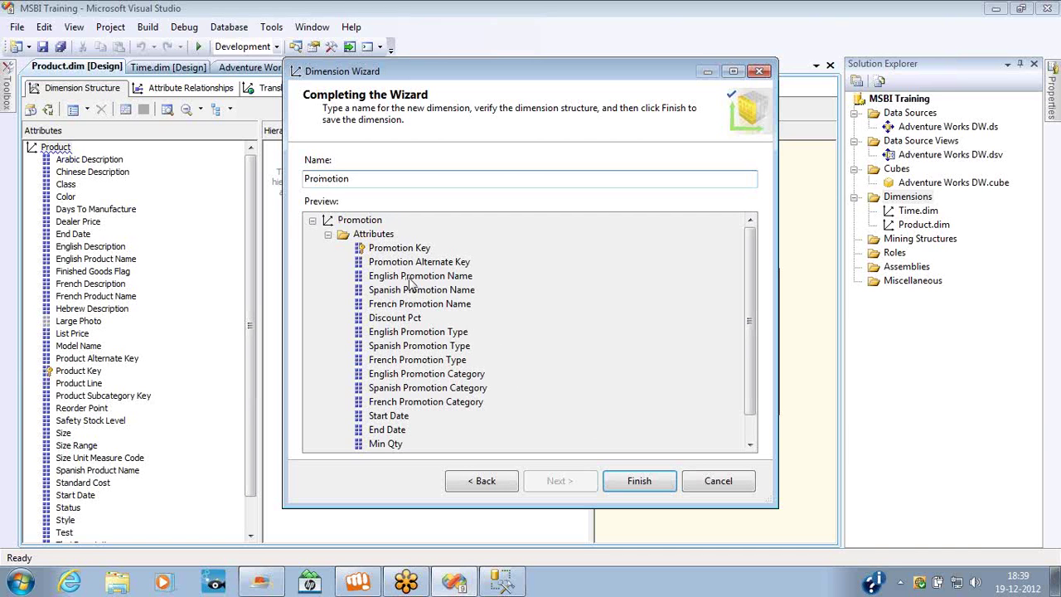
click(640, 483)
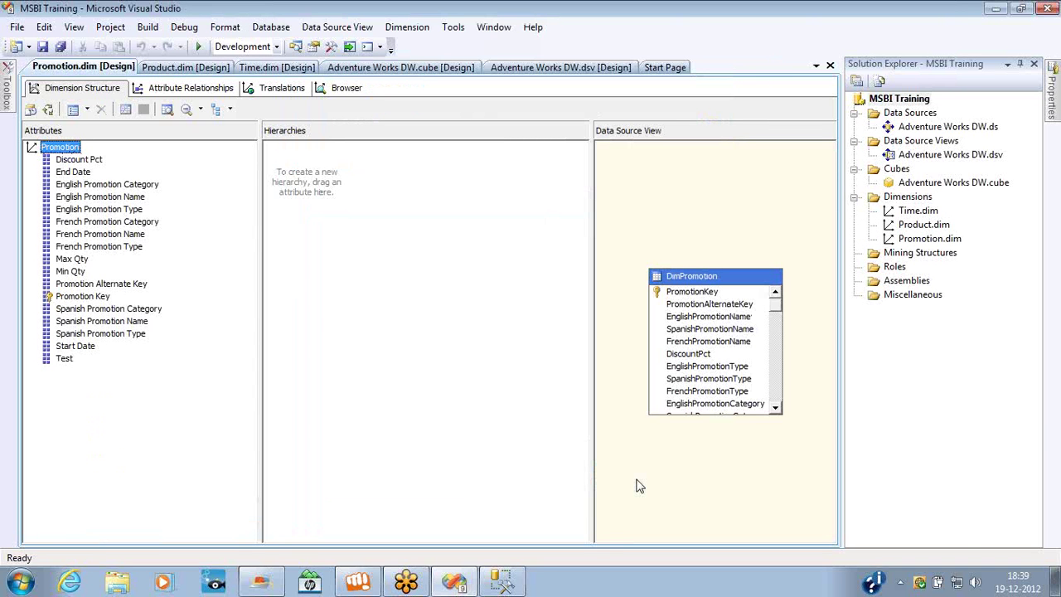
- In the Adventure Works DW cube, add a Sum measure based on the SalesAmount column of the Sales table
double_click(938, 184)
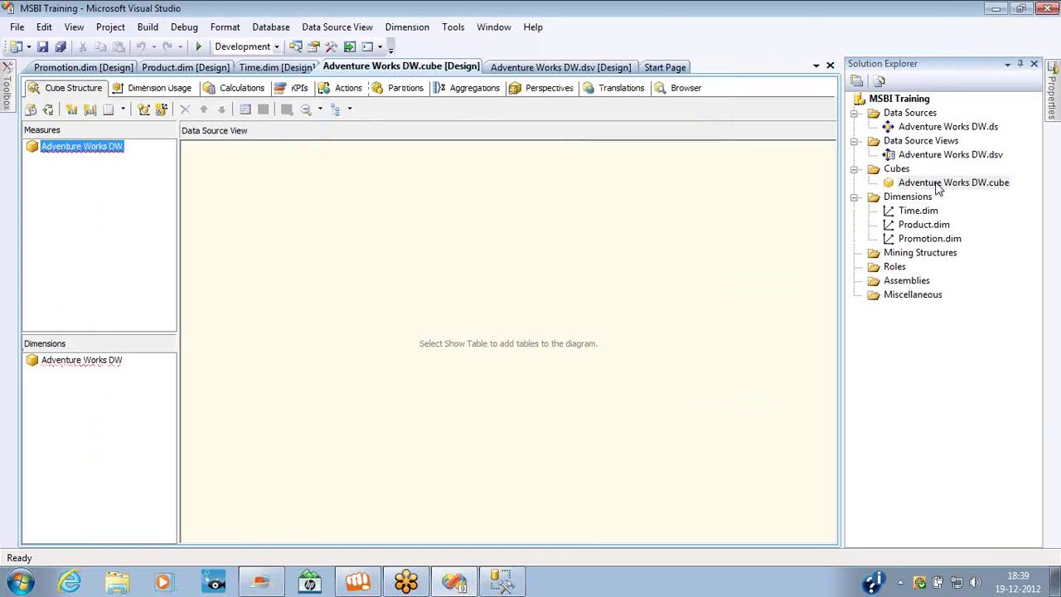
right_click(65, 366)
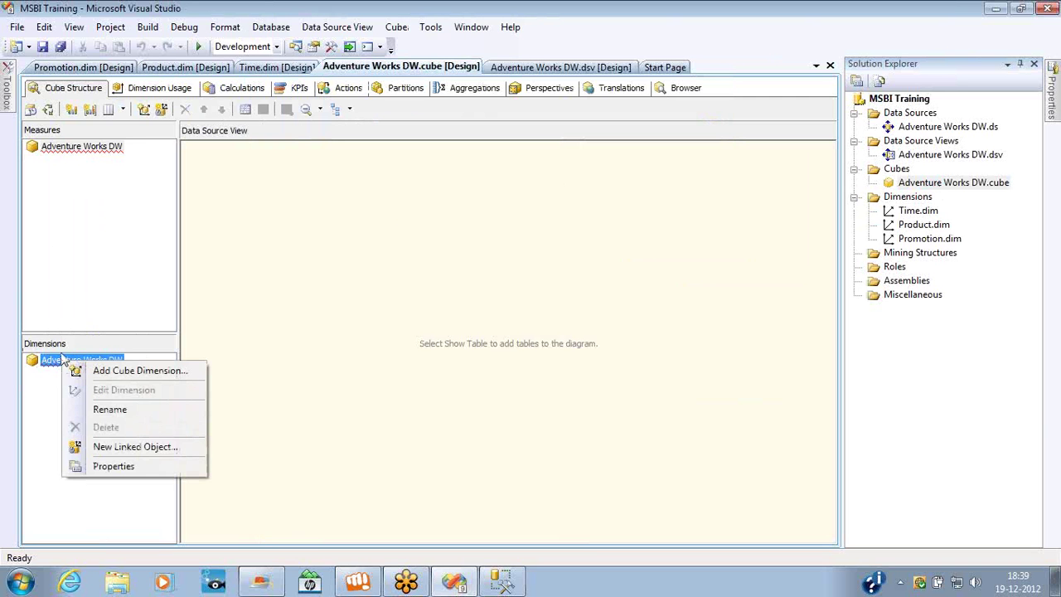
right_click(70, 153)
click(116, 162)
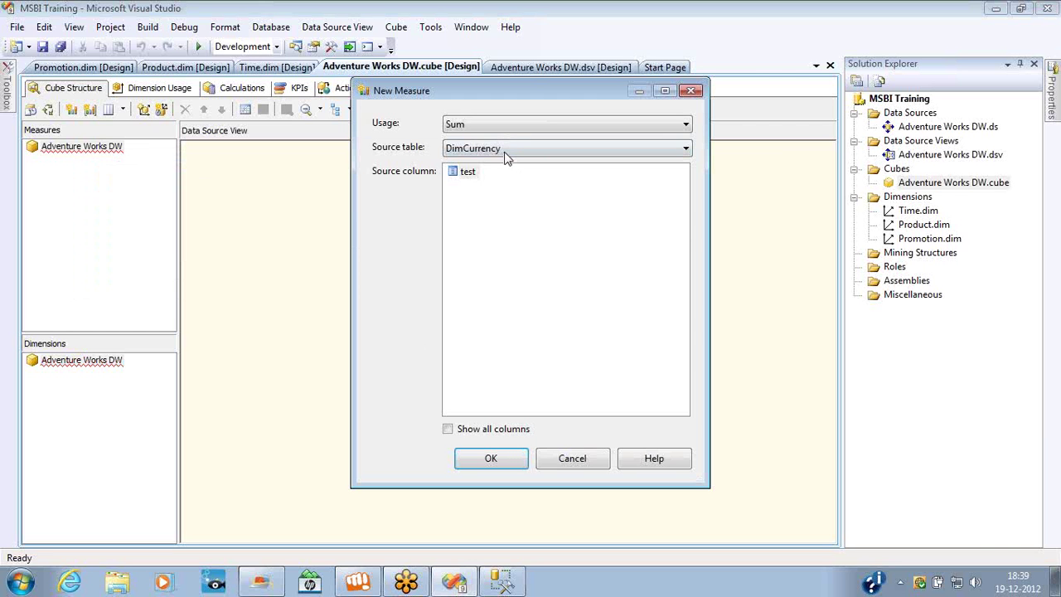
click(507, 153)
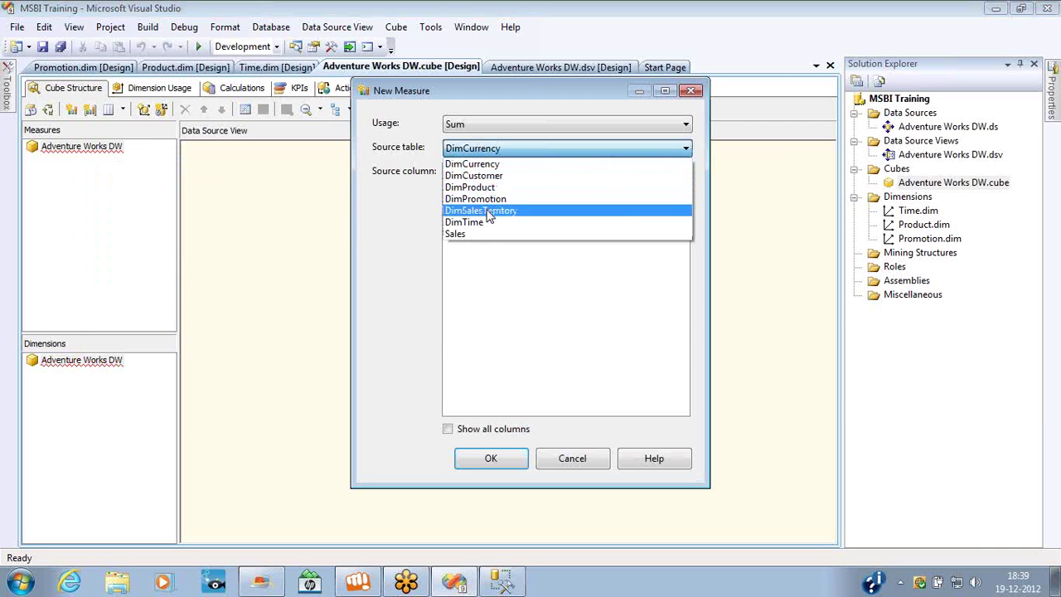
click(489, 235)
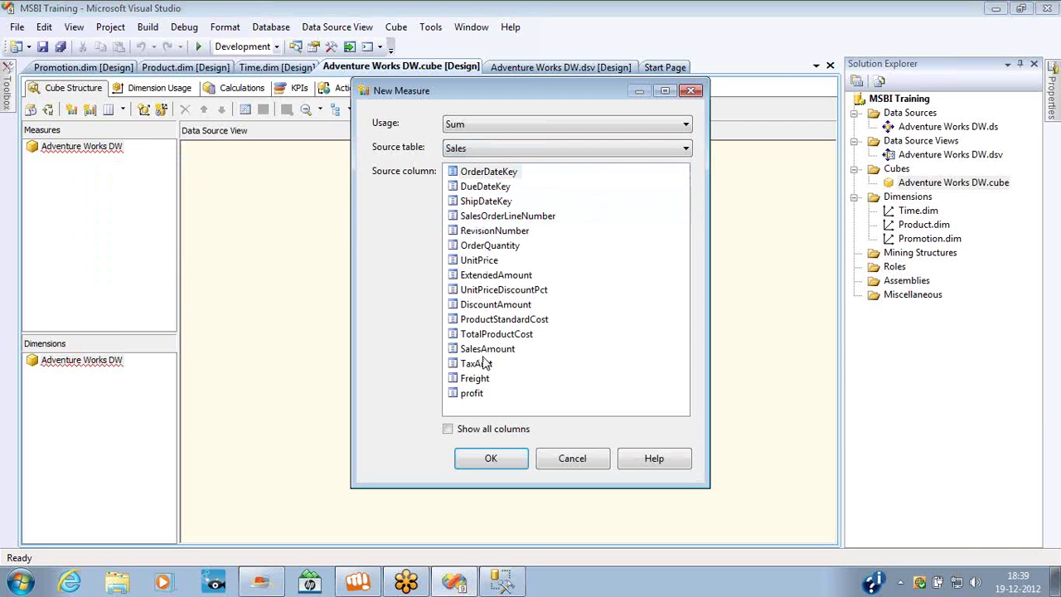
double_click(488, 349)
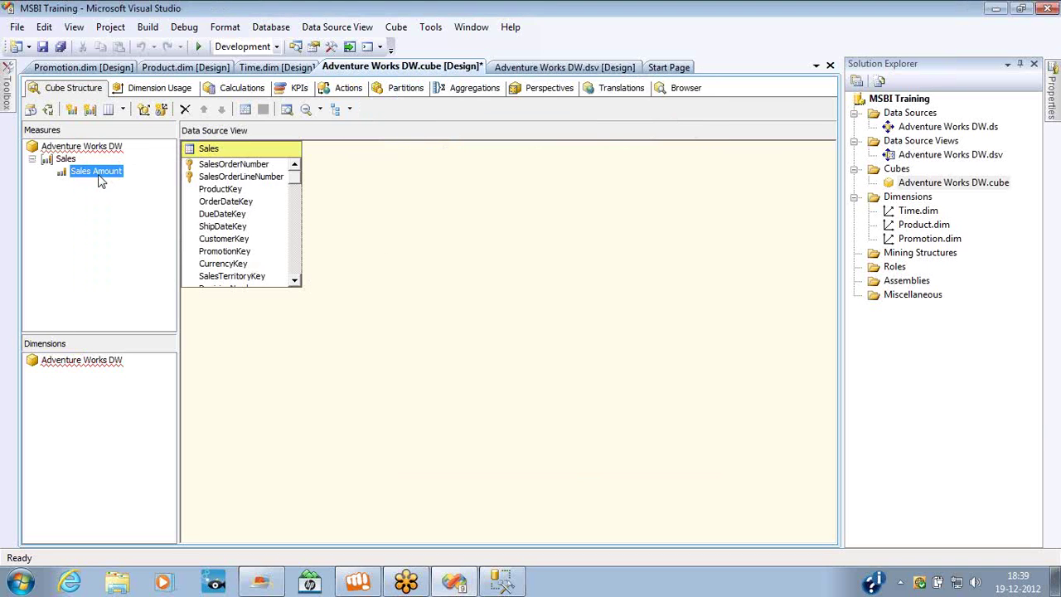
- Rename the Sales Amount measure to Sales
click(97, 172)
text(Sales)
key(Return)
- Add a Sum measure from the TaxAmt column to the Sales measure group and rename it Tax
right_click(66, 159)
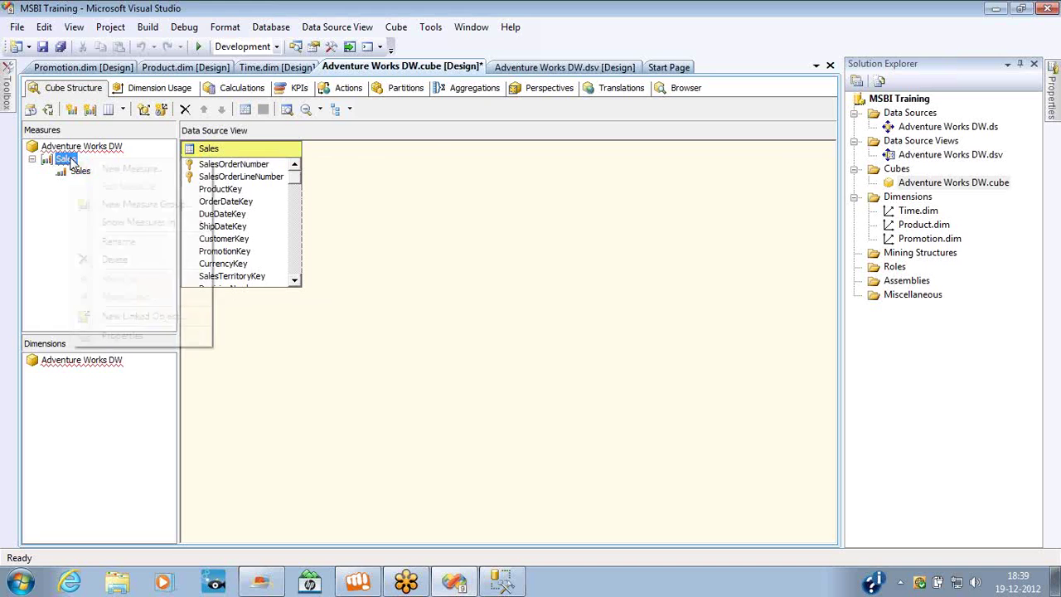
click(116, 170)
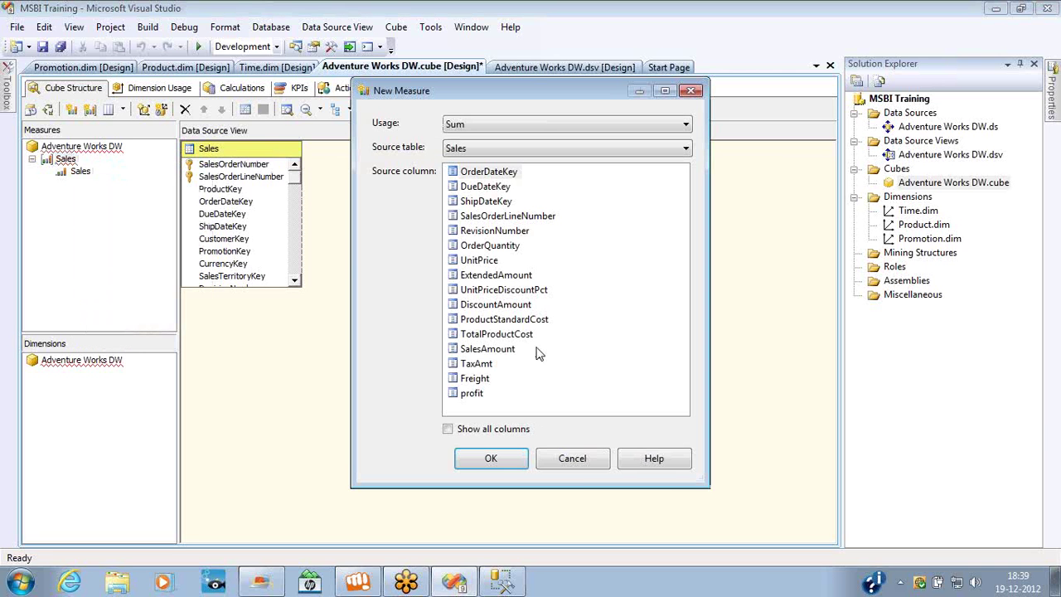
double_click(477, 364)
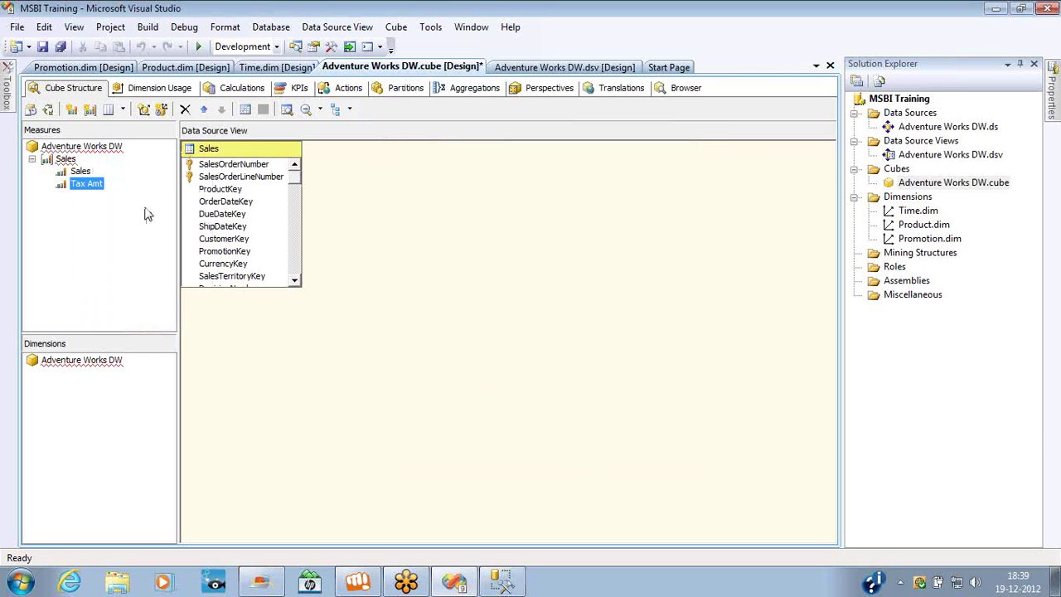
key(F2)
text(Tax)
key(Return)
- Check the cube's dimension usage against the table relationships in the Adventure Works DW data source view
click(149, 93)
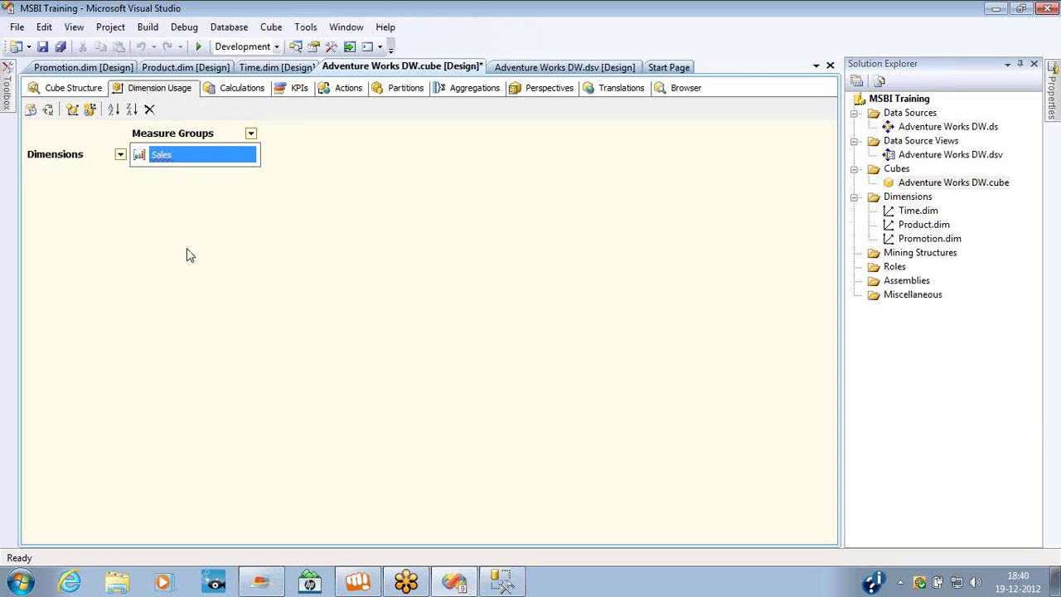
double_click(935, 157)
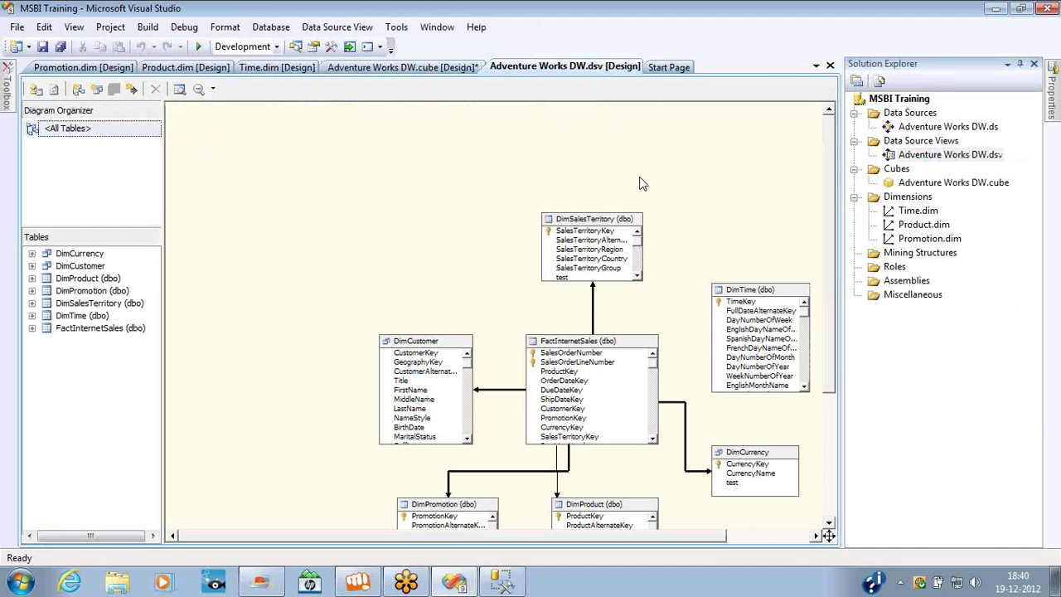
click(593, 288)
double_click(975, 184)
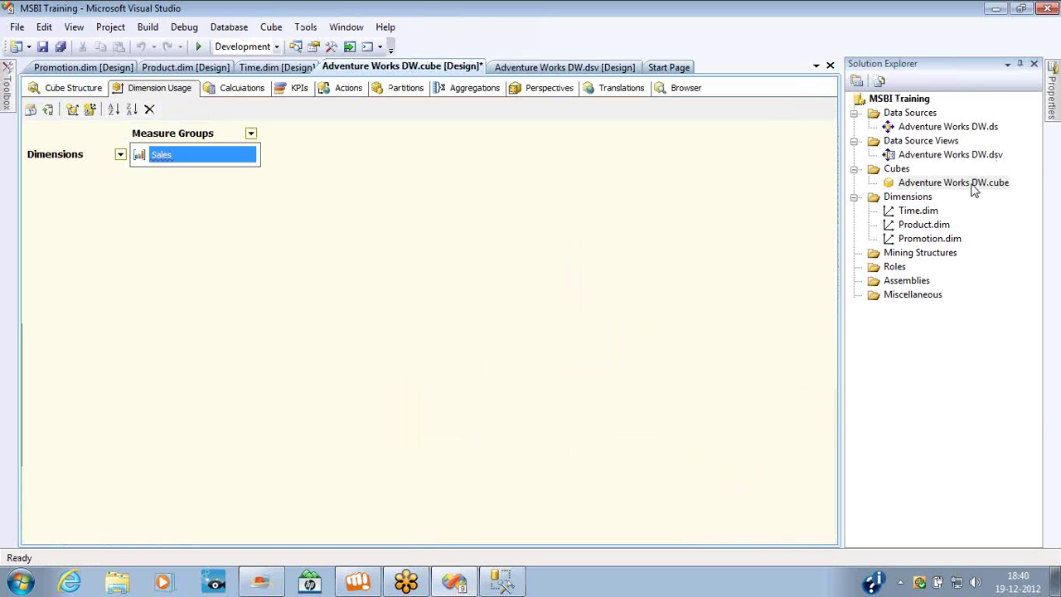
- Delete the relationship between FactInternetSales and DimPromotion in the Adventure Works DW data source view
double_click(941, 162)
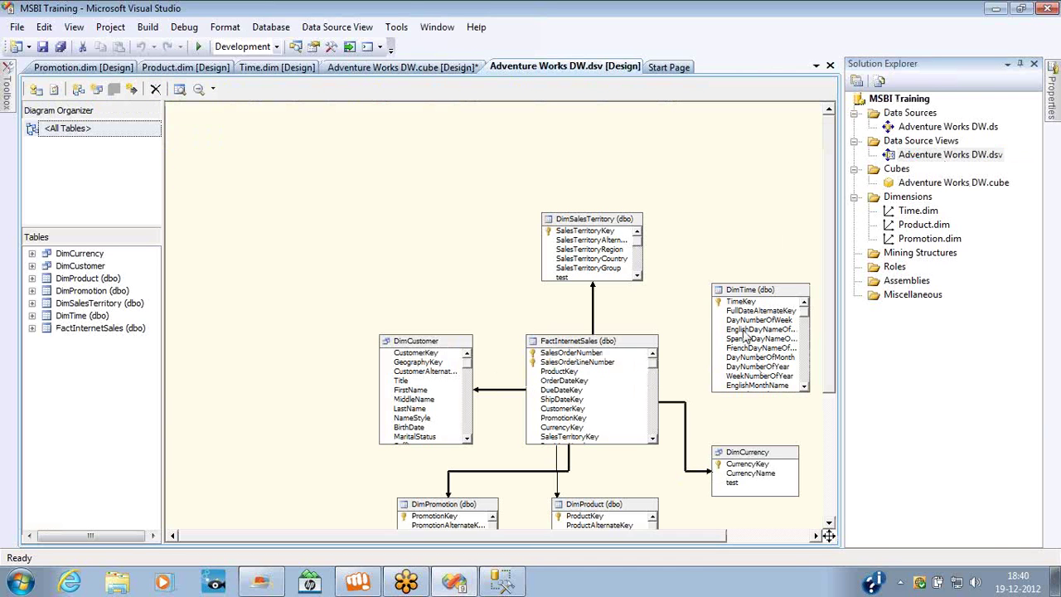
click(770, 299)
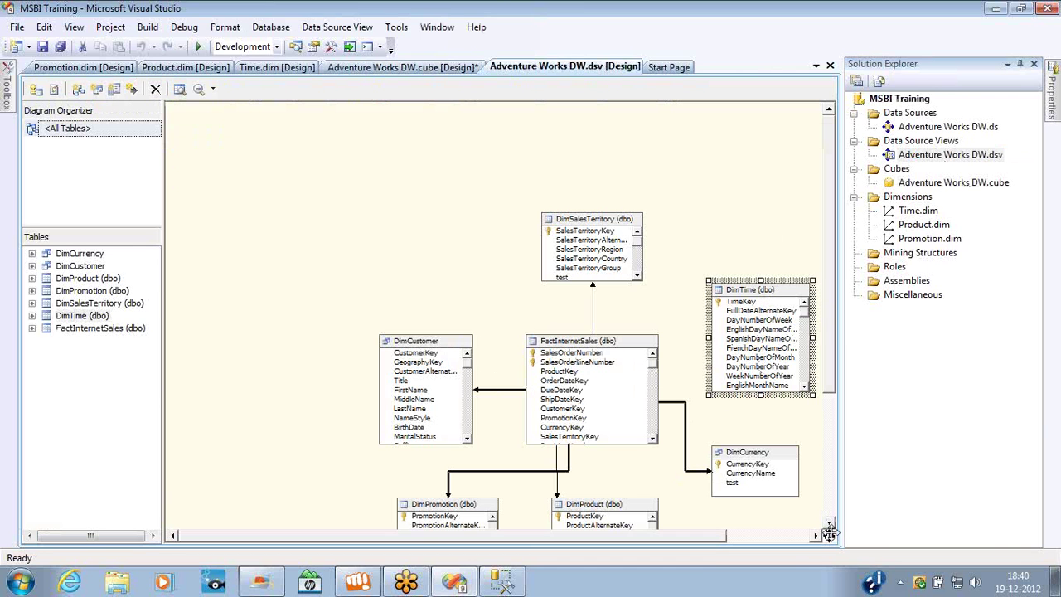
click(829, 526)
click(829, 528)
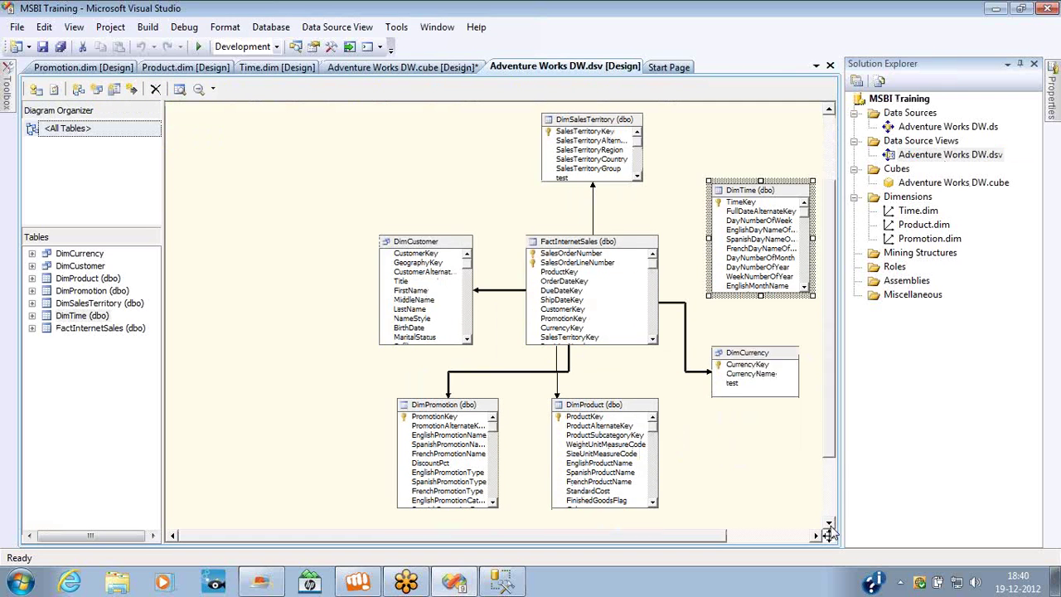
click(541, 369)
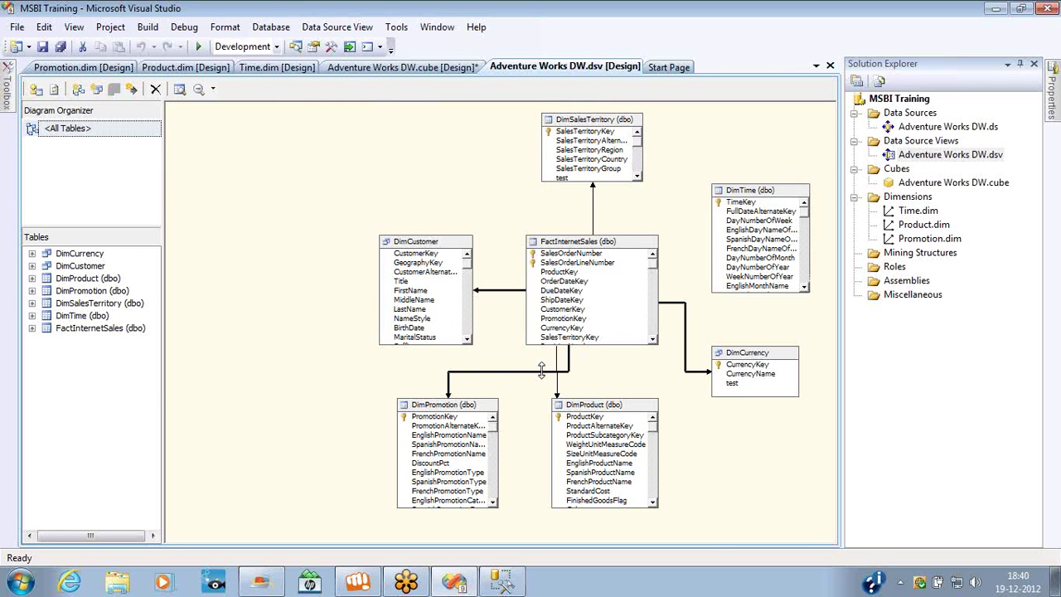
key(Delete)
key(Return)
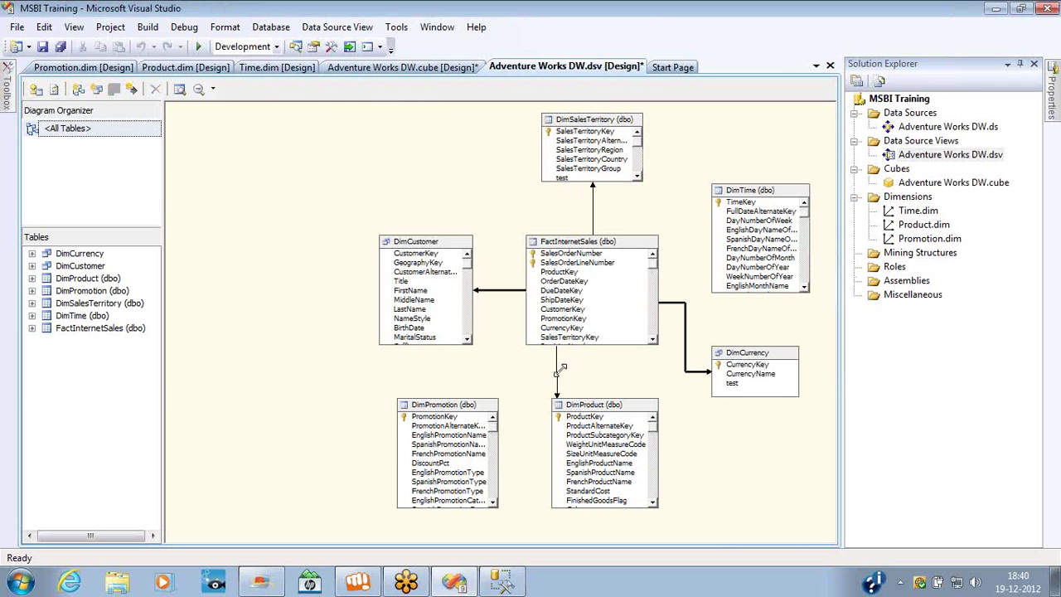
- Delete the relationship between FactInternetSales and DimProduct in the data source view
click(557, 372)
key(Delete)
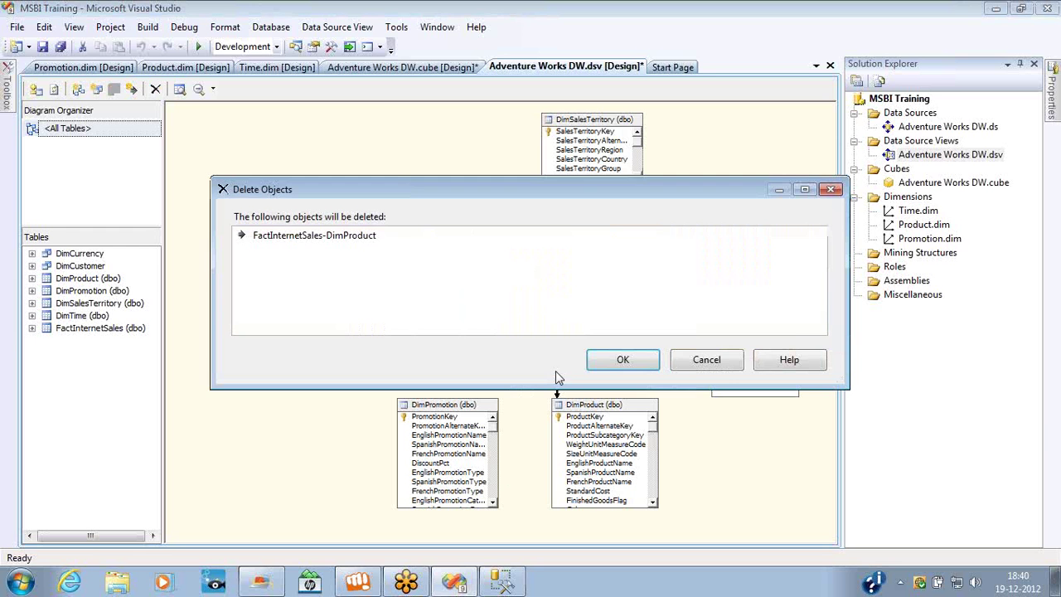
key(Return)
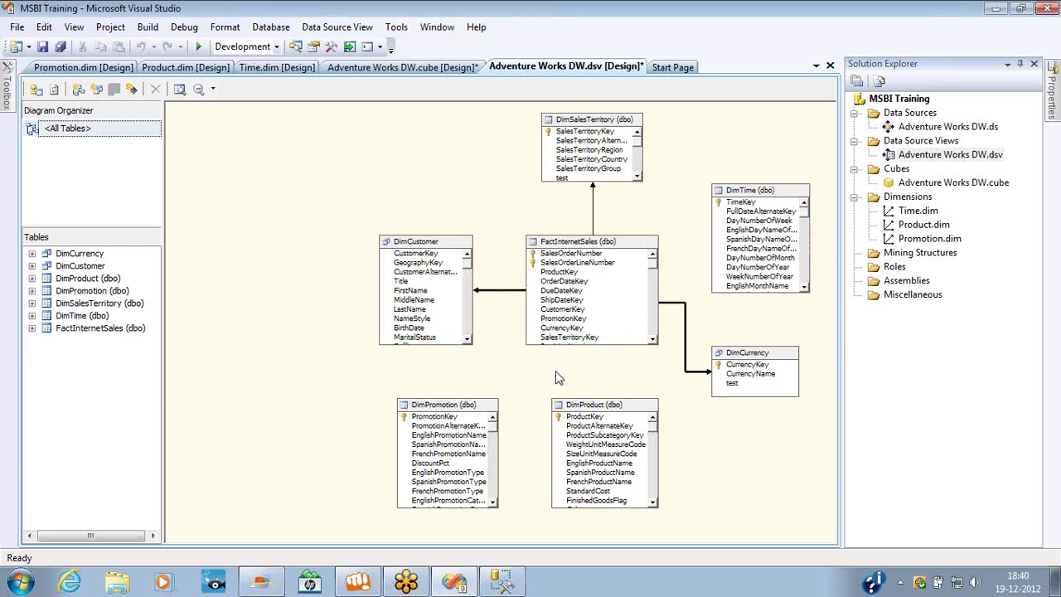
click(478, 465)
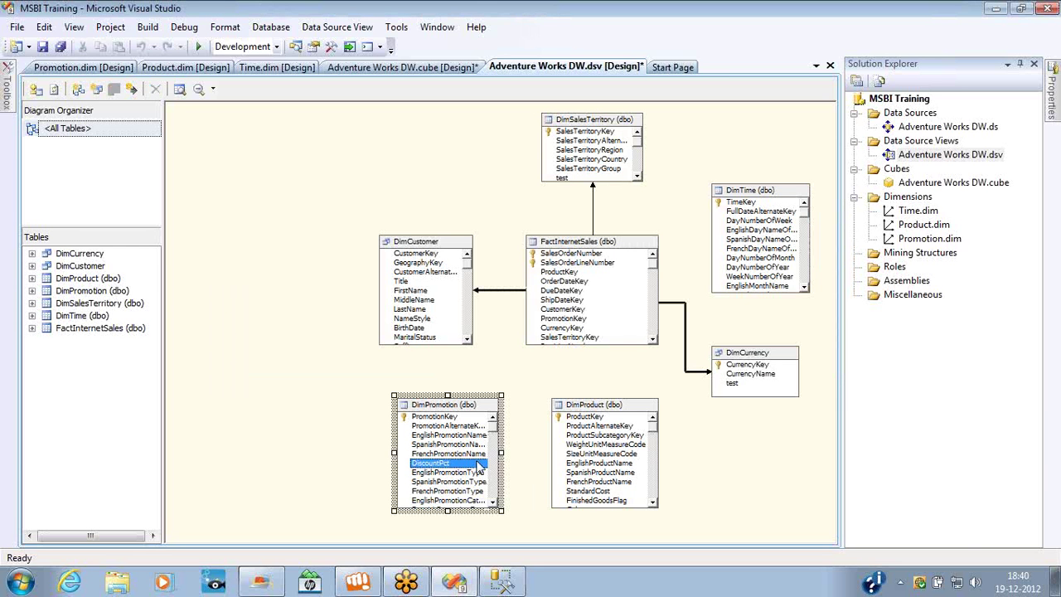
click(605, 445)
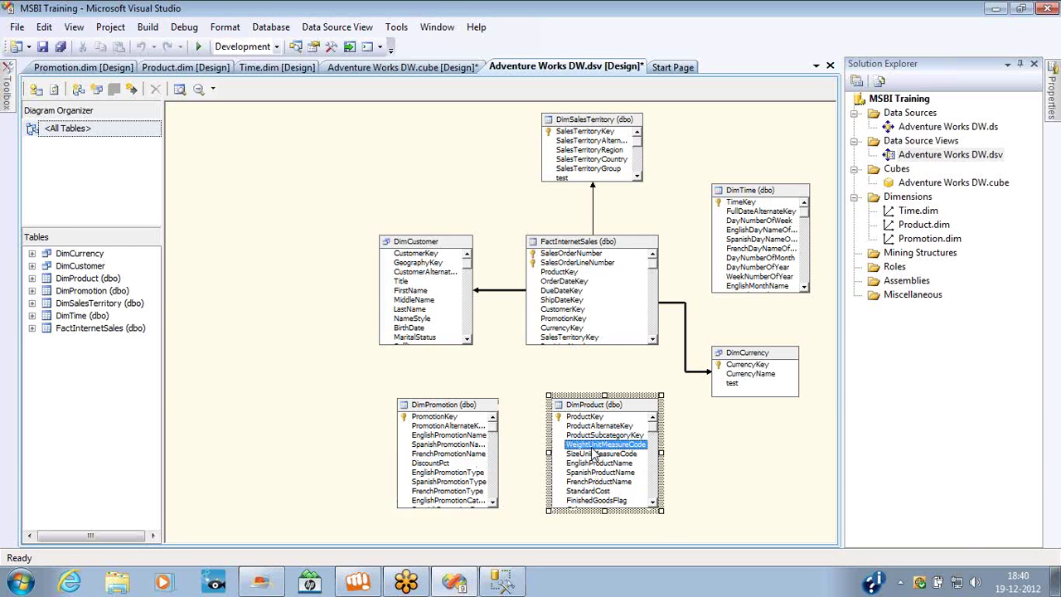
click(751, 211)
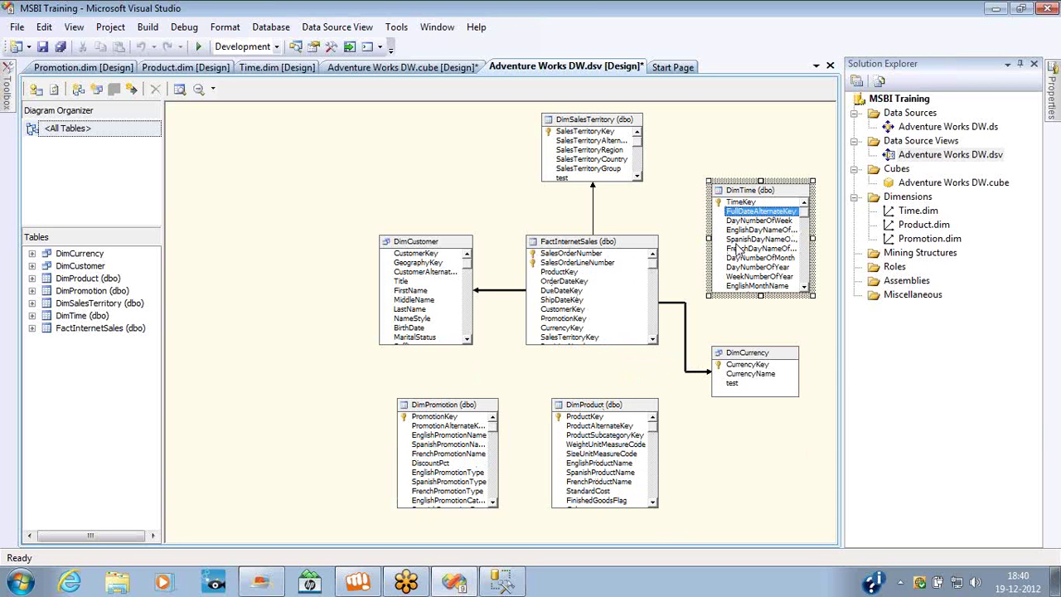
- Add the Product, Promotion and Time dimensions to the Adventure Works DW cube and show its dimension usage
double_click(931, 184)
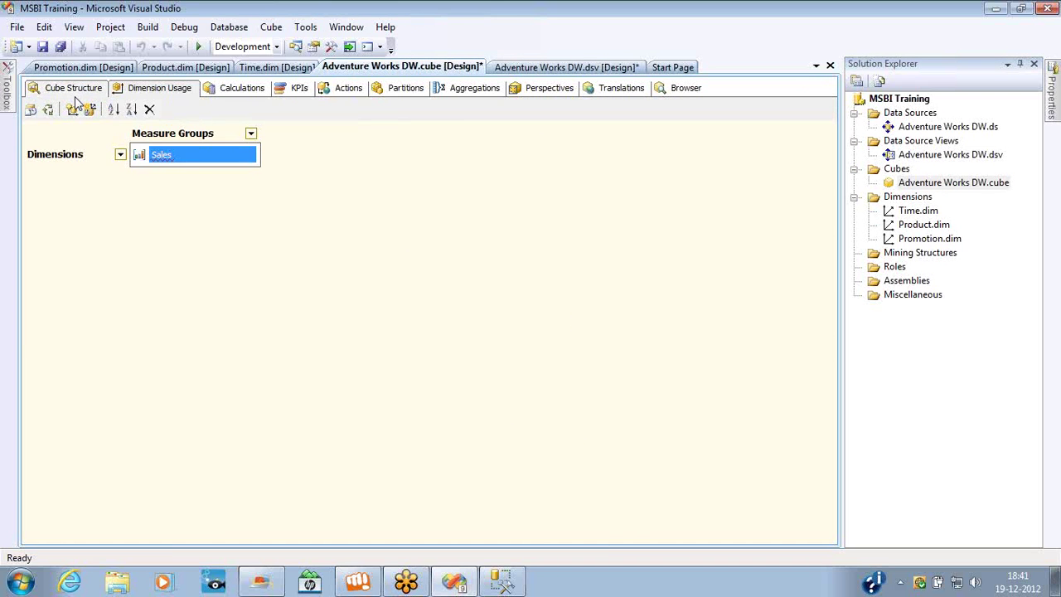
click(73, 89)
right_click(83, 367)
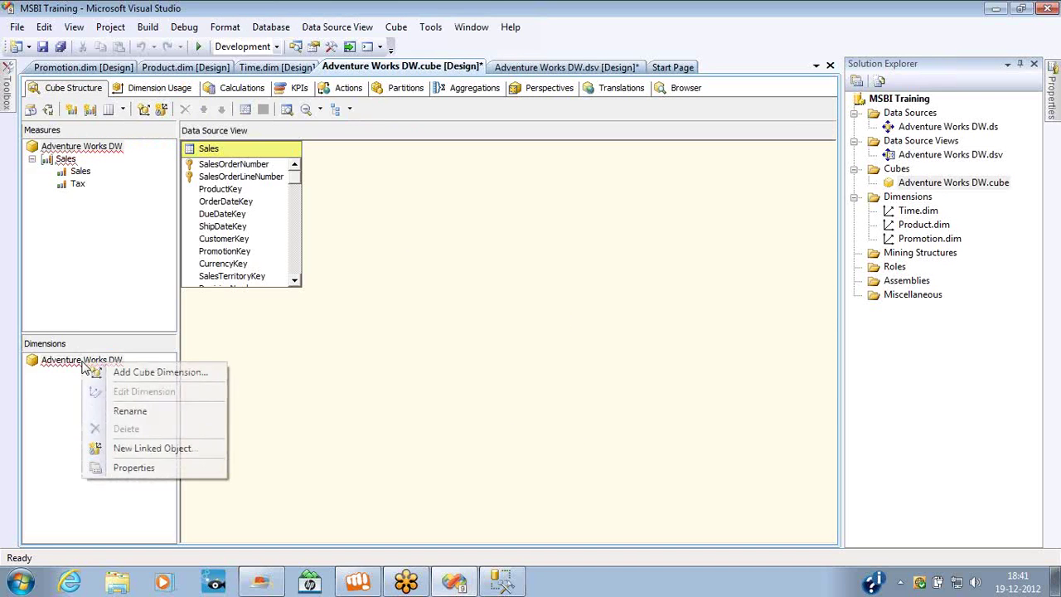
click(138, 371)
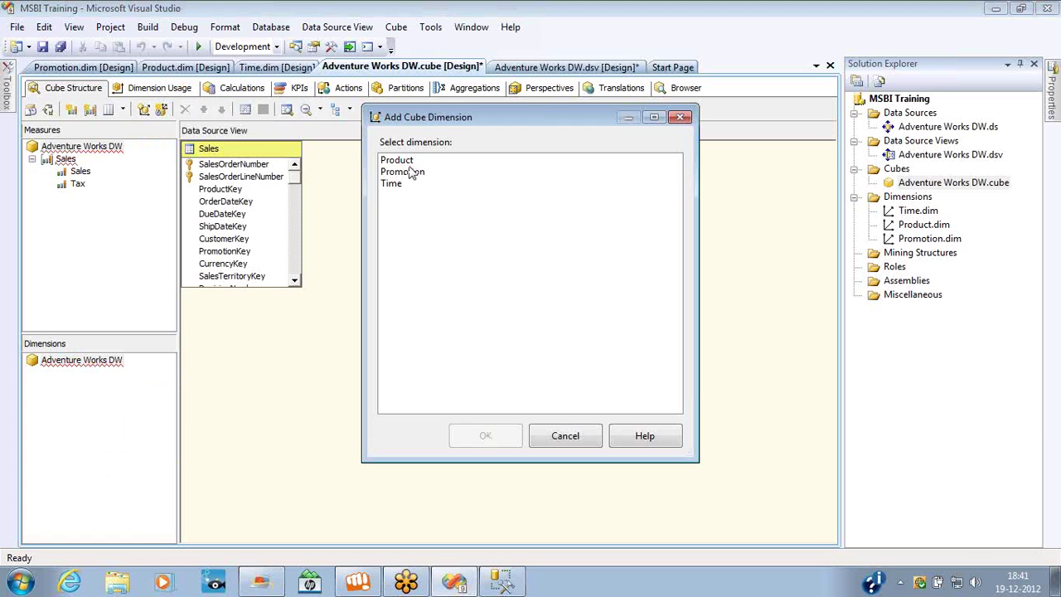
drag(406, 162, 395, 199)
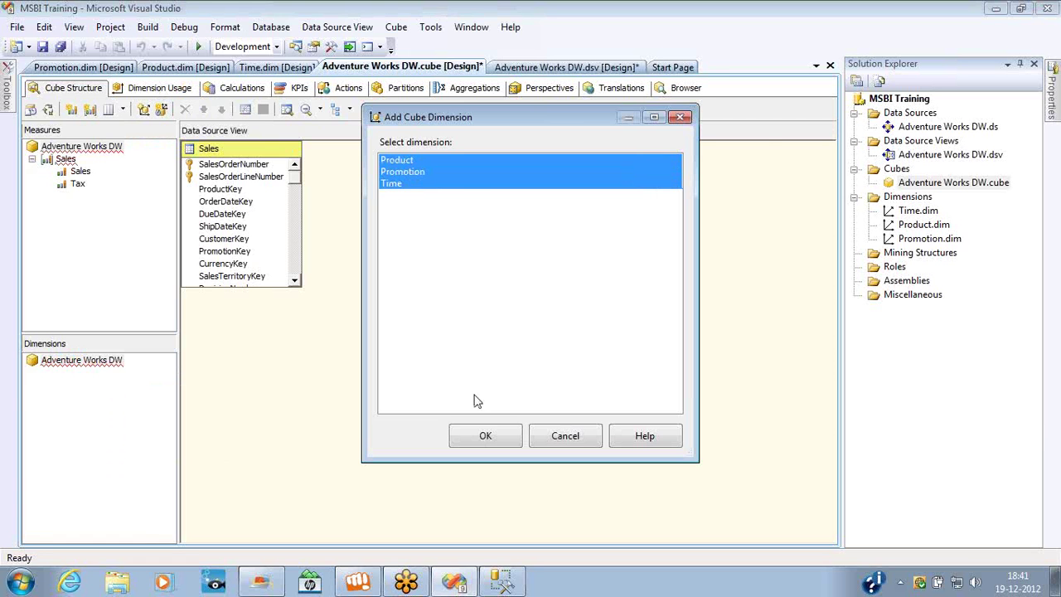
click(485, 434)
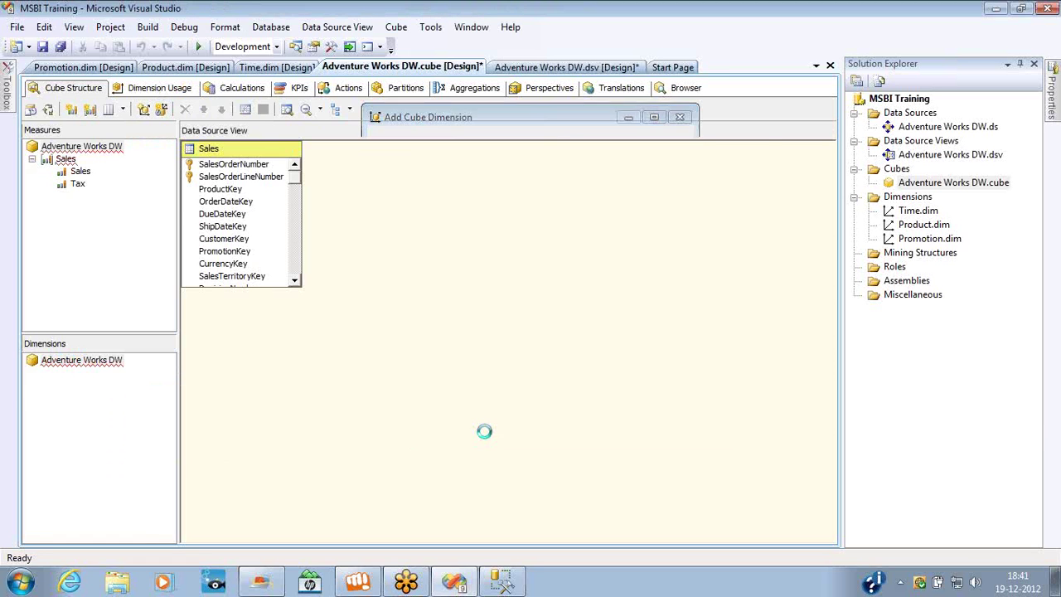
click(142, 93)
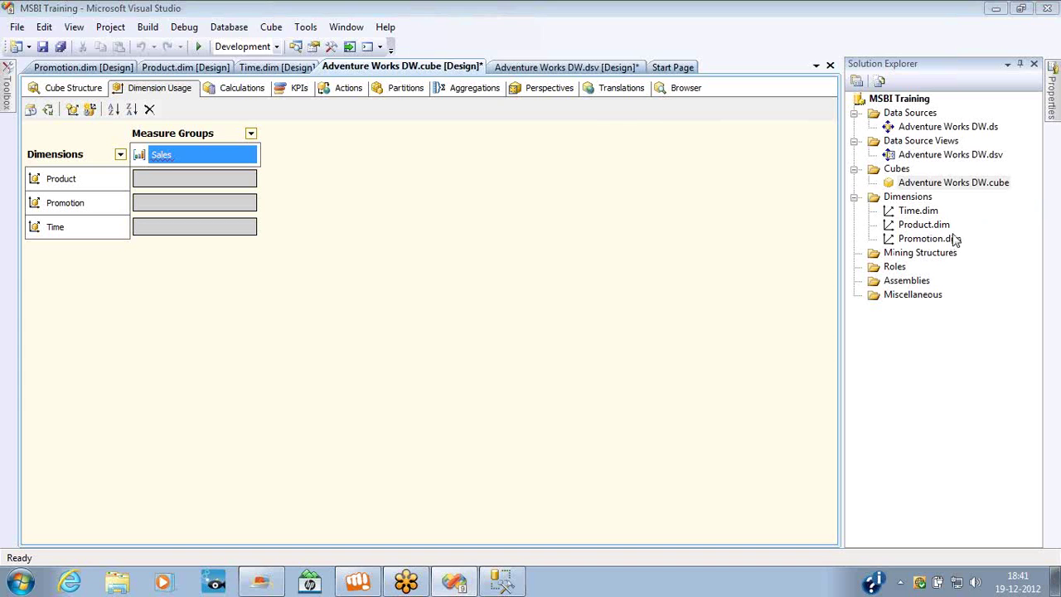
mouse_move(952, 238)
mouse_down()
mouse_move(959, 222)
mouse_move(379, 187)
mouse_move(382, 222)
mouse_move(518, 256)
mouse_move(425, 177)
mouse_move(388, 194)
mouse_up()
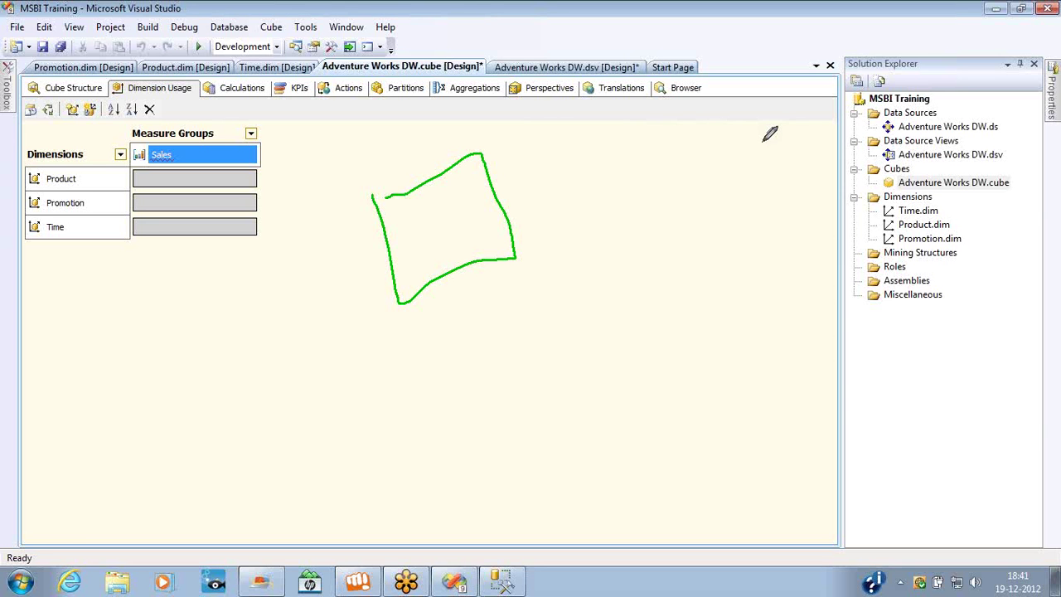
mouse_move(762, 141)
mouse_down()
mouse_move(758, 227)
mouse_move(808, 240)
mouse_move(841, 196)
mouse_move(836, 137)
mouse_move(763, 137)
mouse_up()
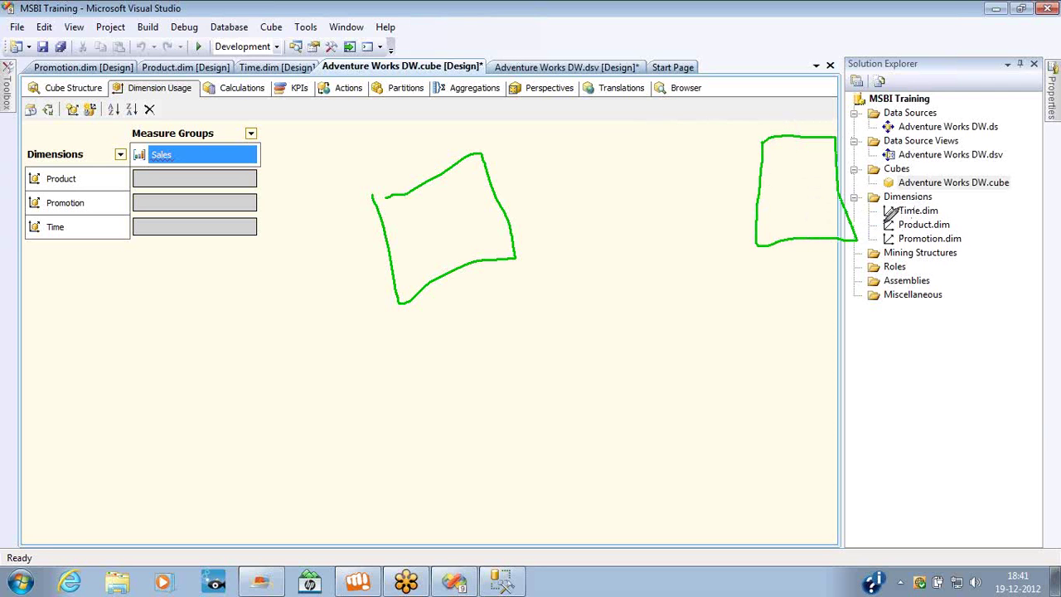
mouse_move(817, 220)
mouse_down()
mouse_move(734, 348)
mouse_move(701, 336)
mouse_move(688, 394)
mouse_move(743, 401)
mouse_up()
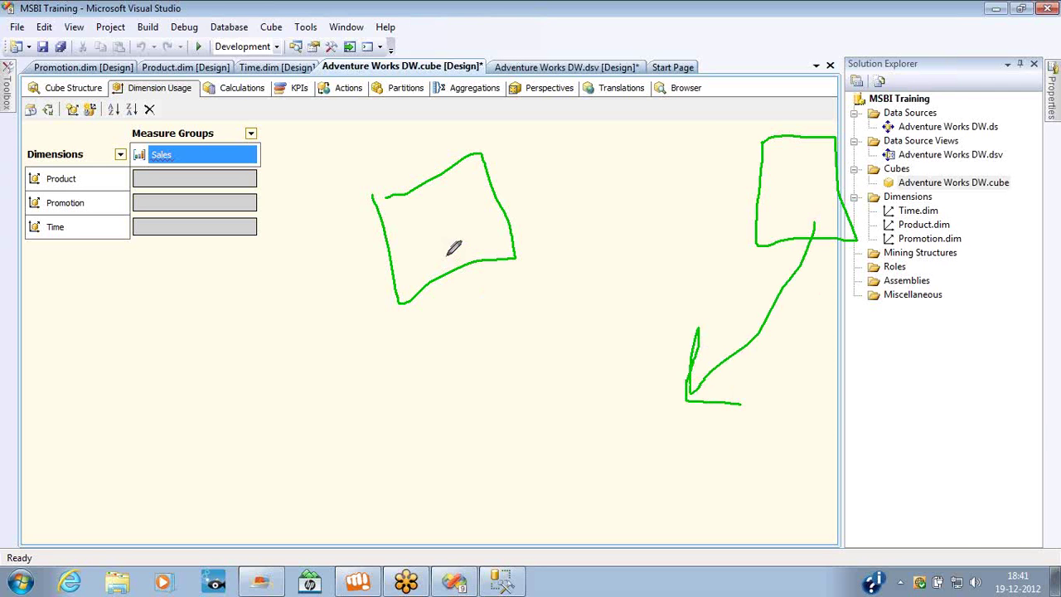
mouse_move(447, 254)
mouse_down()
mouse_move(547, 393)
mouse_move(505, 394)
mouse_move(536, 371)
mouse_up()
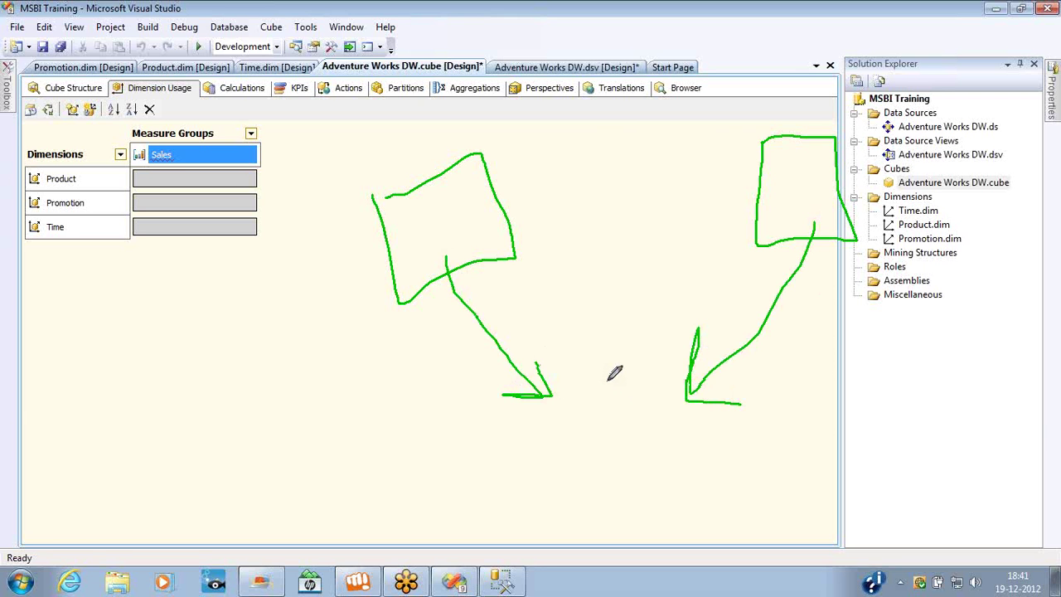
mouse_move(608, 380)
mouse_down()
mouse_move(645, 390)
mouse_move(626, 391)
mouse_up()
mouse_move(128, 142)
mouse_down()
mouse_move(144, 243)
mouse_move(284, 238)
mouse_move(286, 131)
mouse_move(116, 148)
mouse_move(153, 242)
mouse_up()
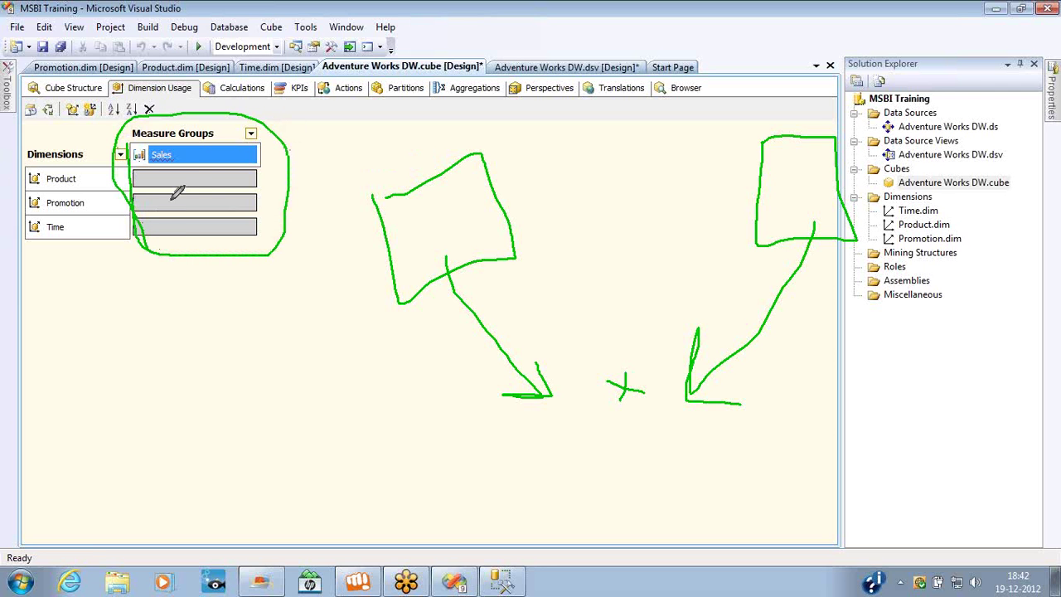
mouse_move(172, 178)
mouse_down()
mouse_move(201, 176)
mouse_move(184, 203)
mouse_move(205, 208)
mouse_move(195, 224)
mouse_up()
click(173, 226)
mouse_move(470, 359)
mouse_down()
mouse_move(717, 310)
mouse_move(782, 362)
mouse_move(711, 421)
mouse_move(606, 432)
mouse_move(500, 409)
mouse_move(483, 353)
mouse_up()
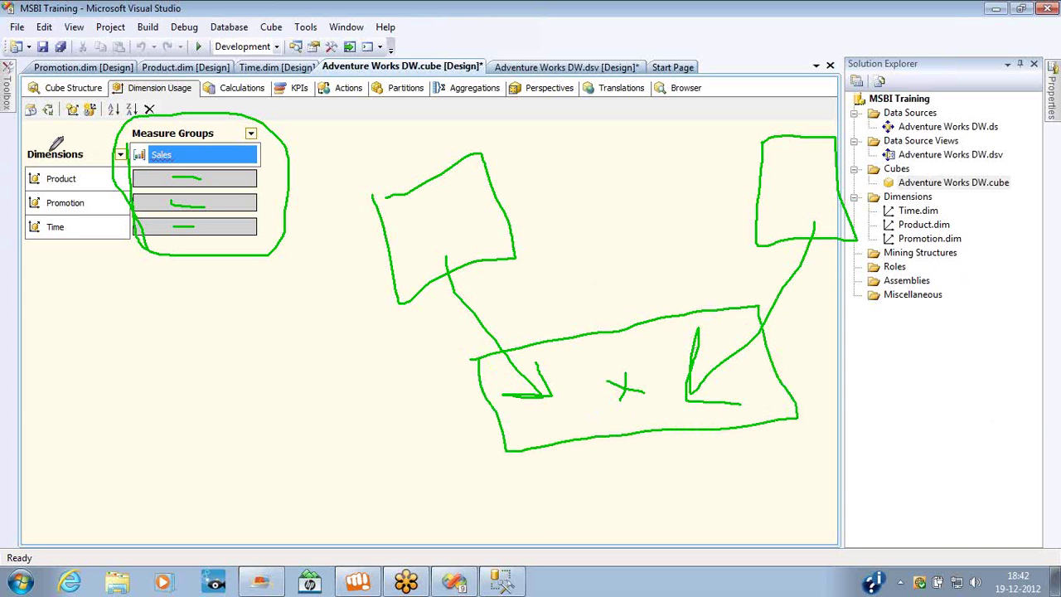
mouse_move(44, 172)
mouse_down()
mouse_move(48, 193)
mouse_move(92, 187)
mouse_move(77, 170)
mouse_move(32, 178)
mouse_up()
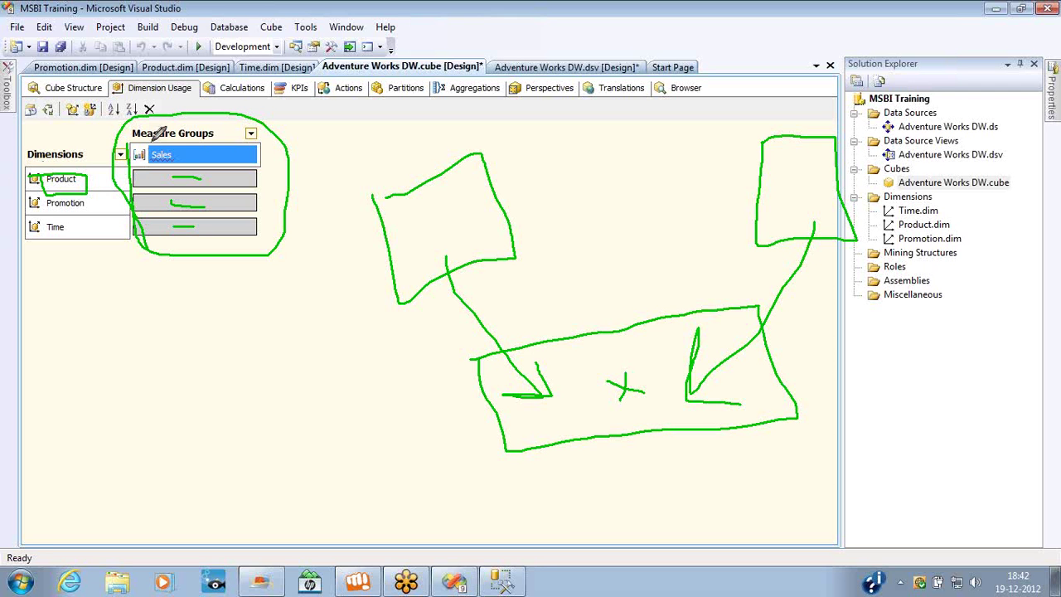
mouse_move(152, 139)
mouse_down()
mouse_move(156, 161)
mouse_move(199, 163)
mouse_move(150, 143)
mouse_up()
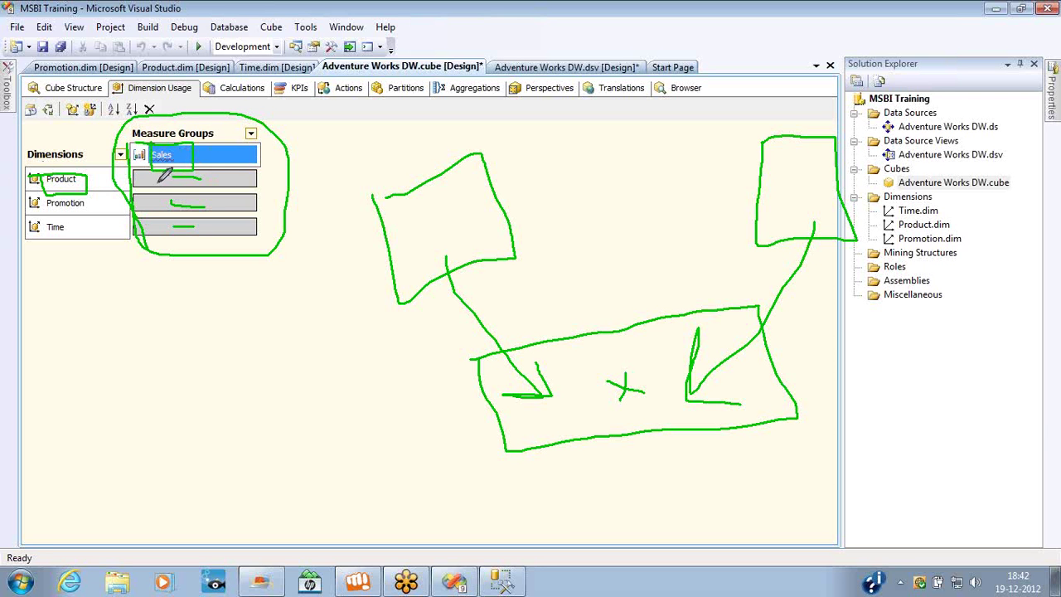
drag(165, 174, 222, 170)
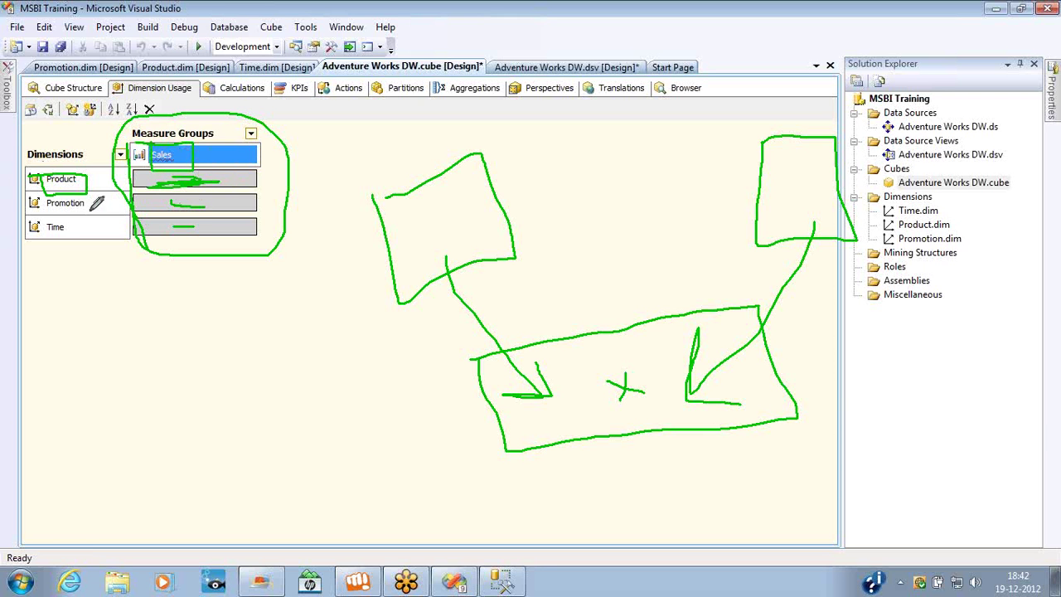
mouse_move(95, 199)
mouse_down()
mouse_move(37, 209)
mouse_move(92, 189)
mouse_up()
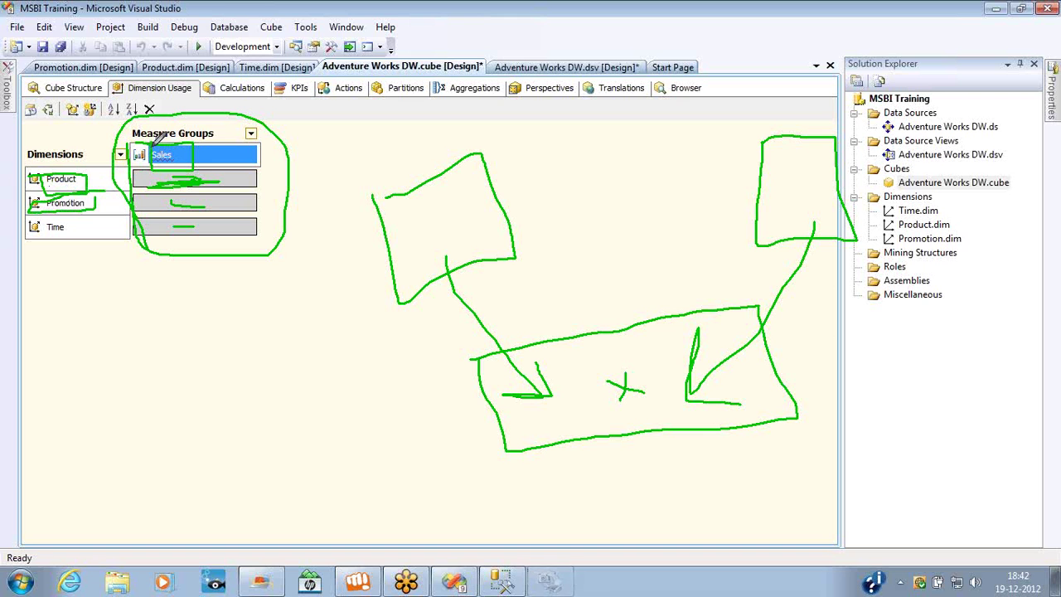
drag(158, 156, 214, 149)
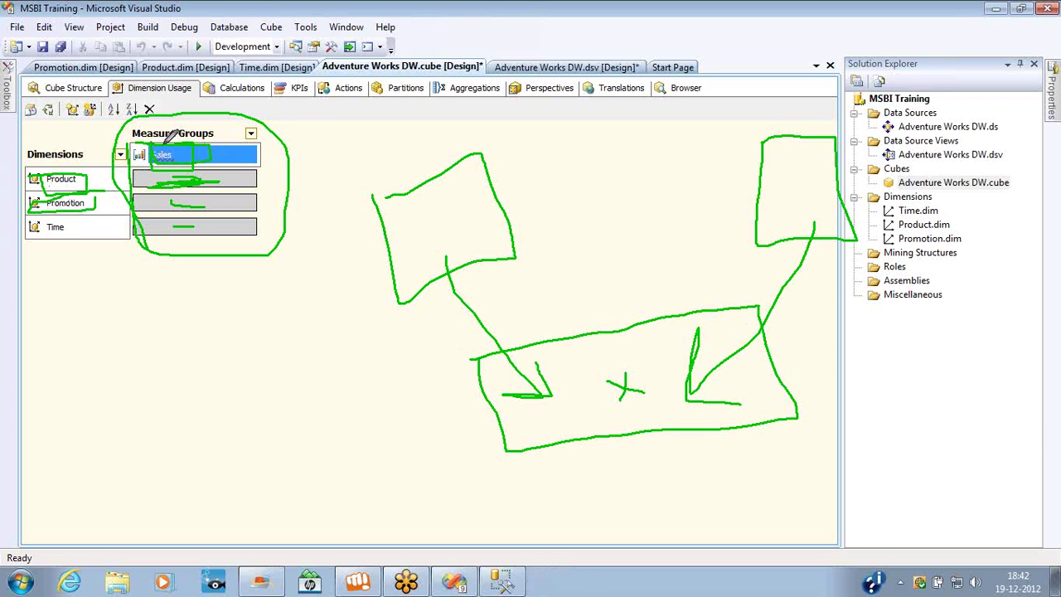
mouse_move(199, 199)
mouse_down()
mouse_move(174, 202)
mouse_move(208, 198)
mouse_move(184, 207)
mouse_up()
mouse_move(527, 193)
mouse_down()
mouse_move(736, 171)
mouse_move(718, 189)
mouse_up()
drag(535, 178, 540, 209)
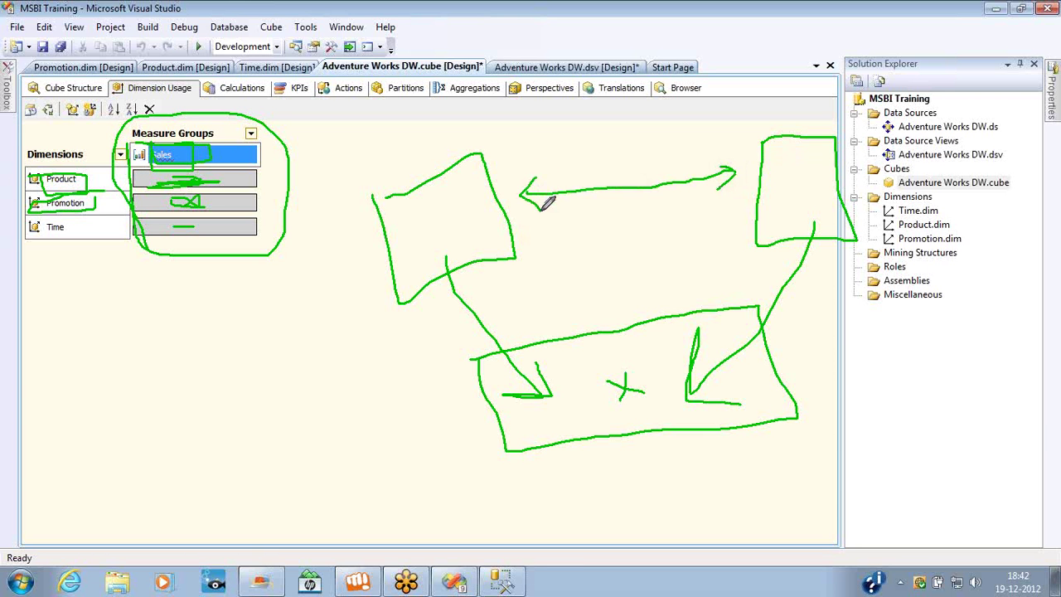
drag(795, 134, 621, 86)
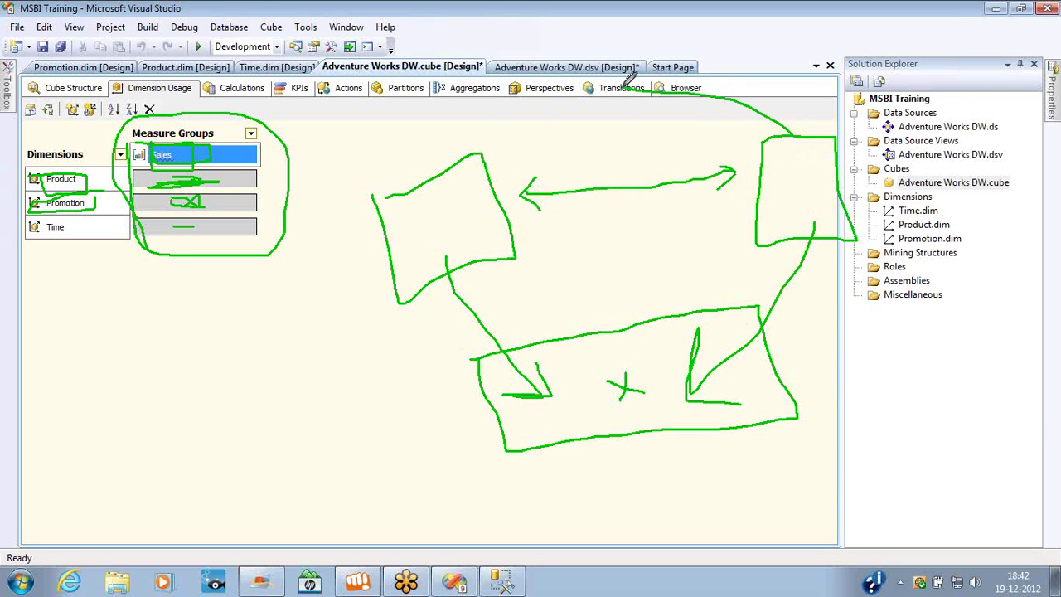
mouse_move(458, 160)
mouse_down()
mouse_move(501, 99)
mouse_move(547, 83)
mouse_move(586, 35)
mouse_move(555, 48)
mouse_move(605, 29)
mouse_move(601, 52)
mouse_up()
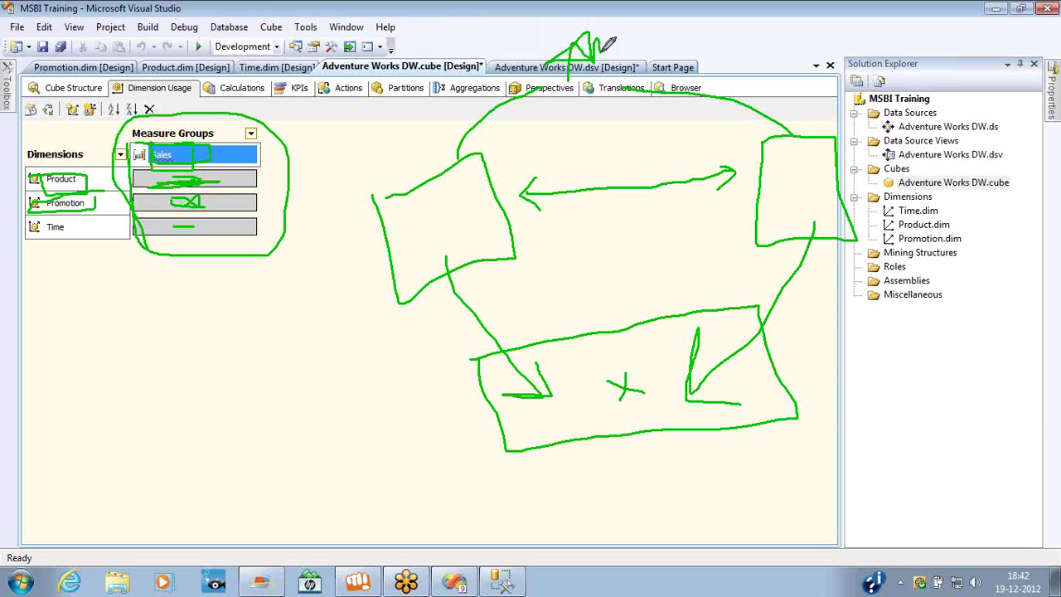
key(alt+Tab)
key(alt+Tab)
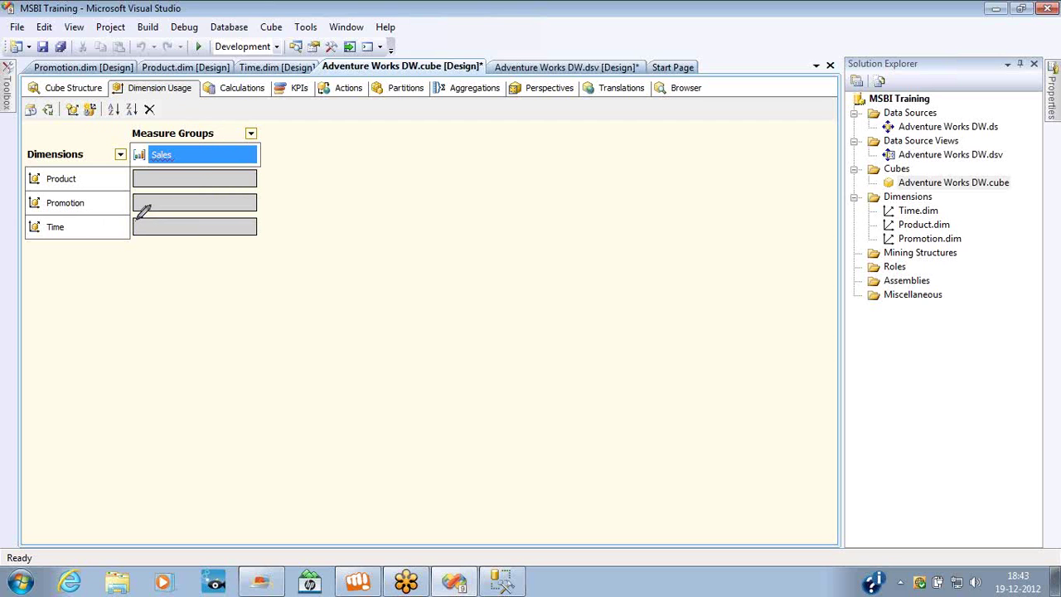
mouse_move(140, 213)
mouse_down()
mouse_move(259, 229)
mouse_move(245, 209)
mouse_move(139, 236)
mouse_up()
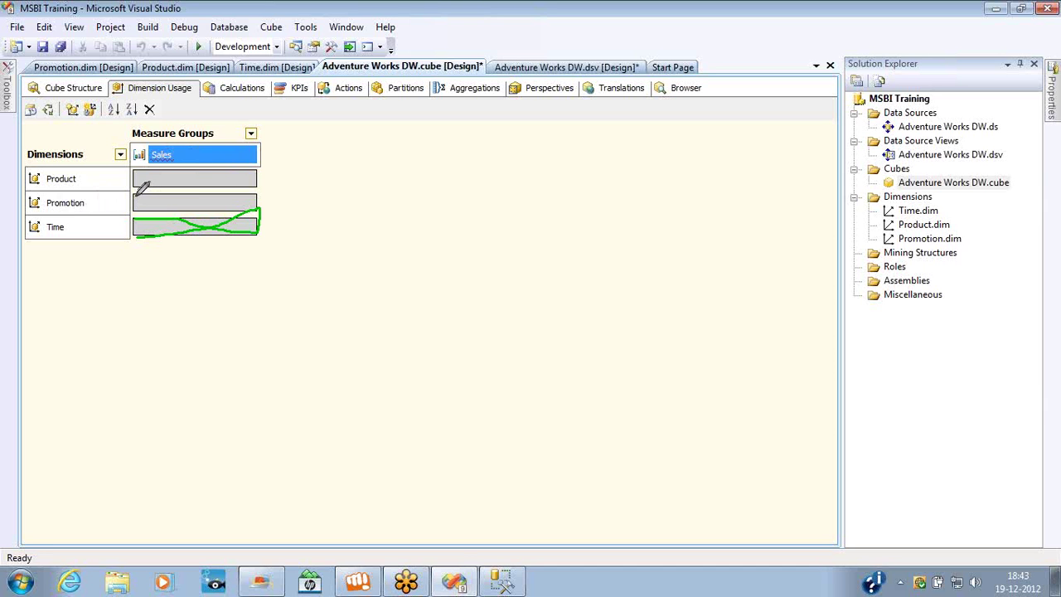
mouse_move(141, 189)
mouse_down()
mouse_move(220, 185)
mouse_move(261, 199)
mouse_move(146, 207)
mouse_up()
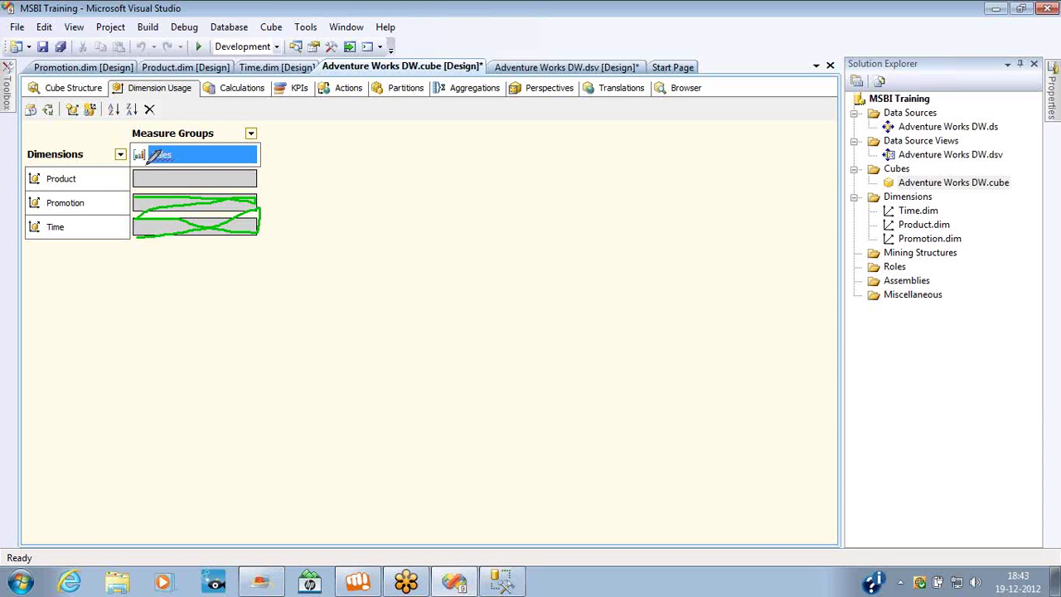
mouse_move(143, 163)
mouse_down()
mouse_move(268, 175)
mouse_move(122, 193)
mouse_up()
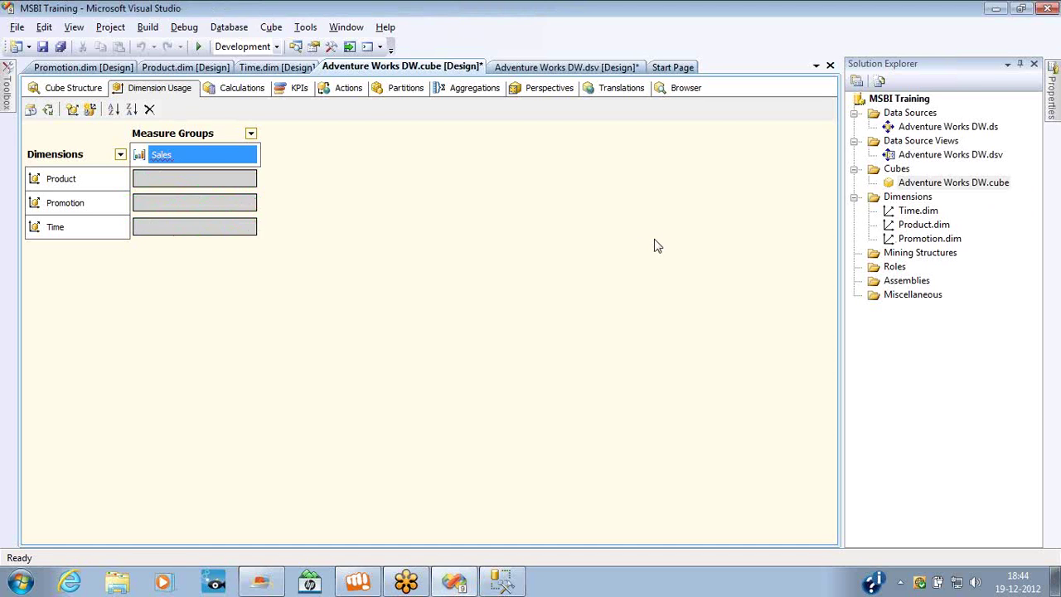
key(alt+Tab)
key(alt+Tab)
- Examine how the Product, Promotion and Time dimensions relate to the Sales measure group in the dimension usage grid
click(164, 178)
click(169, 203)
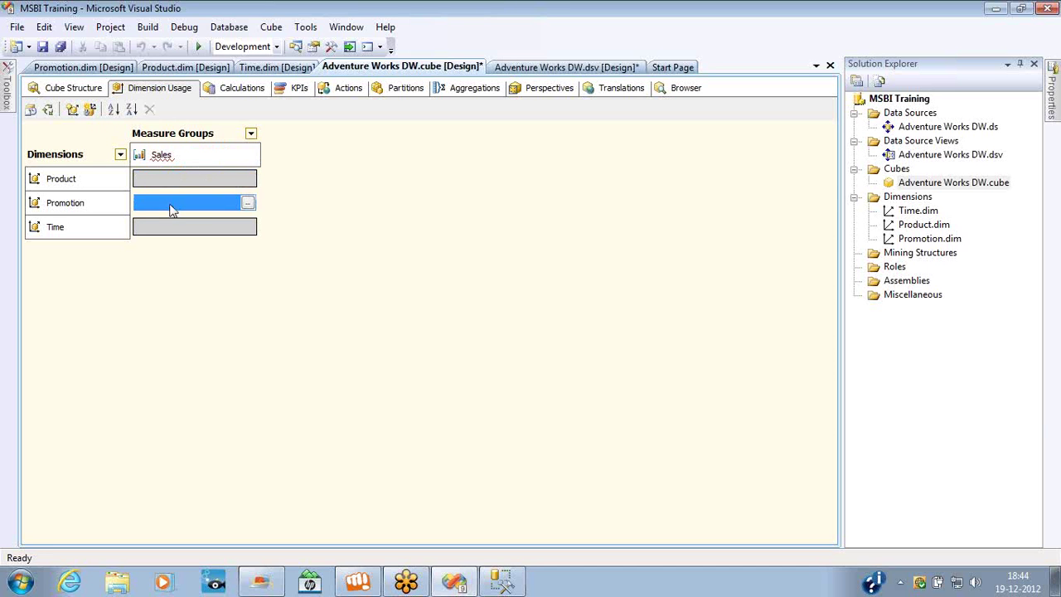
click(174, 227)
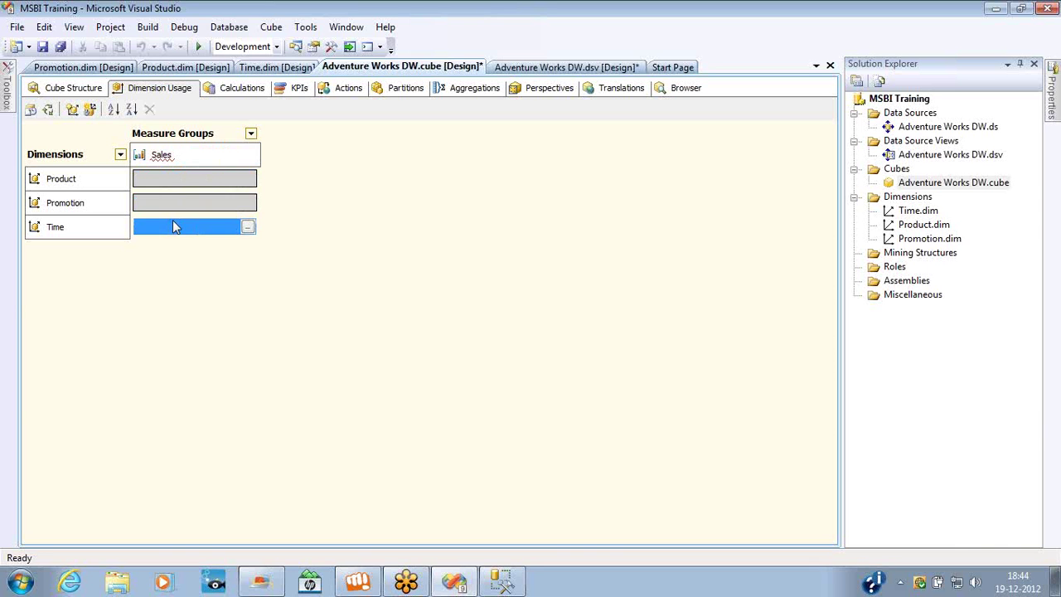
click(159, 176)
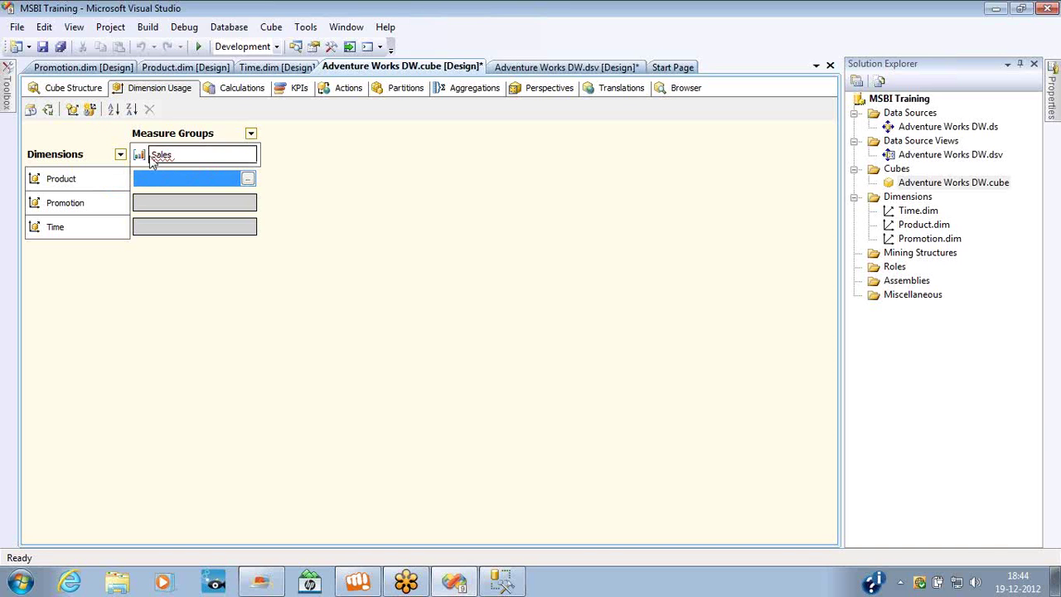
click(152, 163)
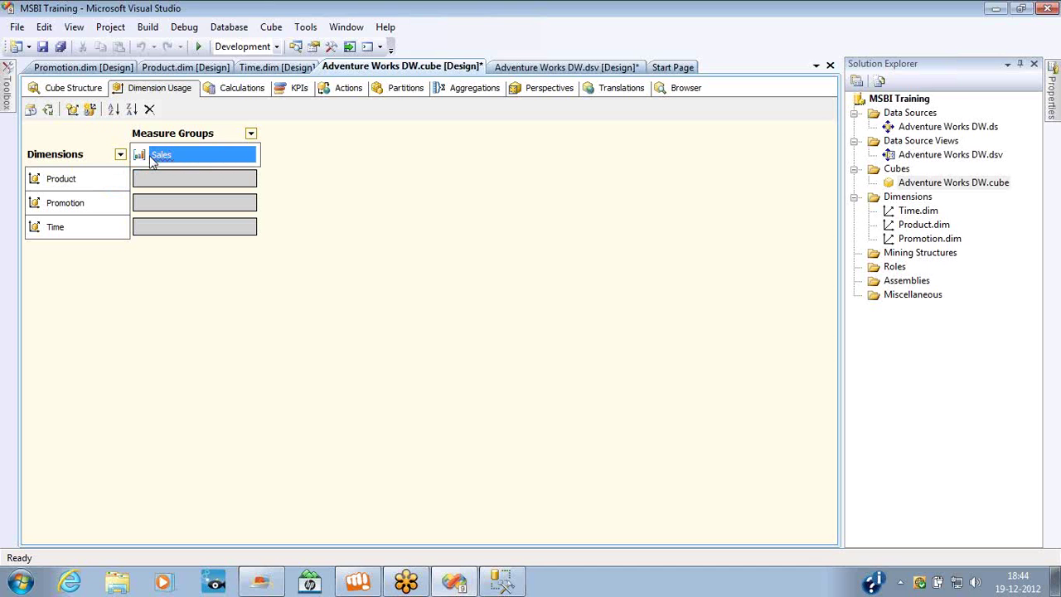
click(98, 181)
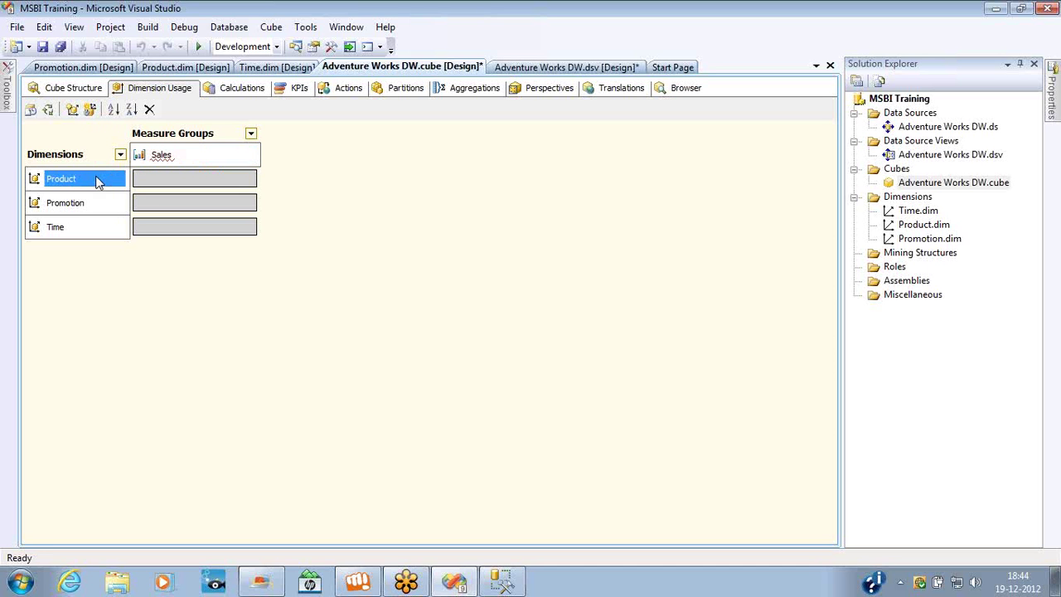
click(175, 179)
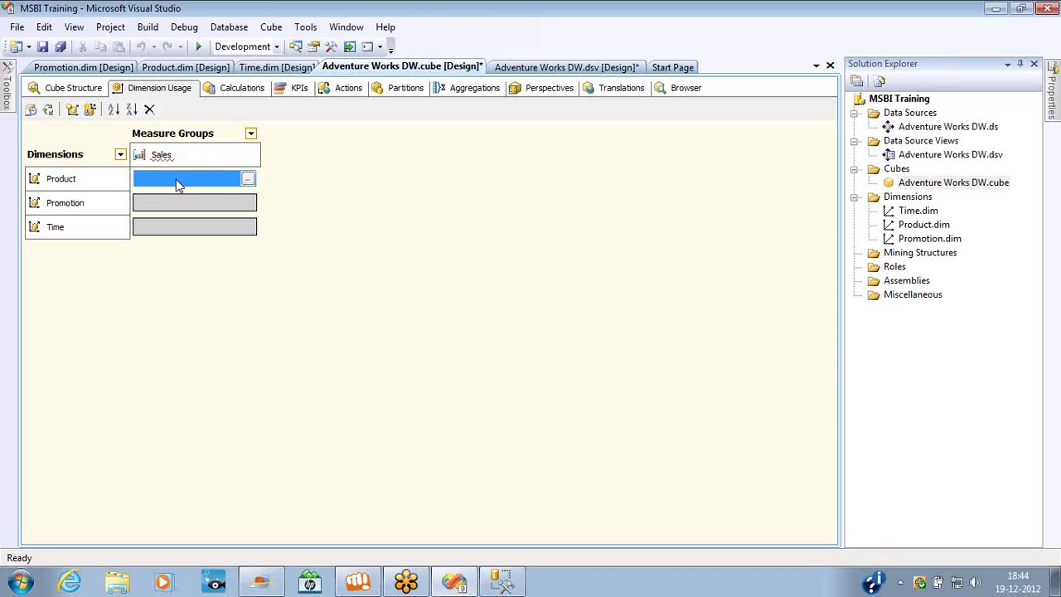
click(121, 205)
click(166, 159)
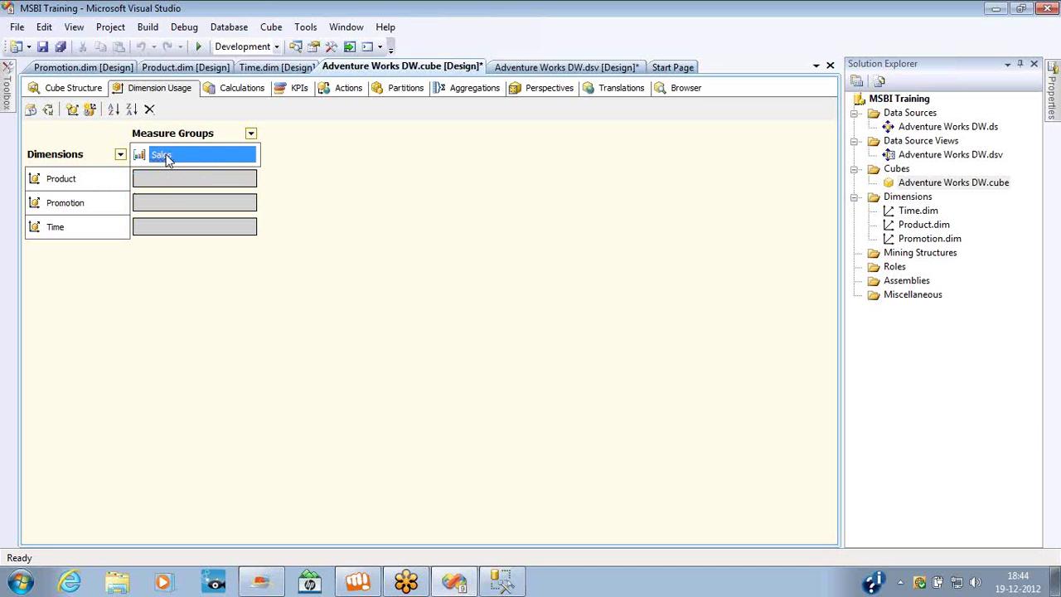
click(171, 204)
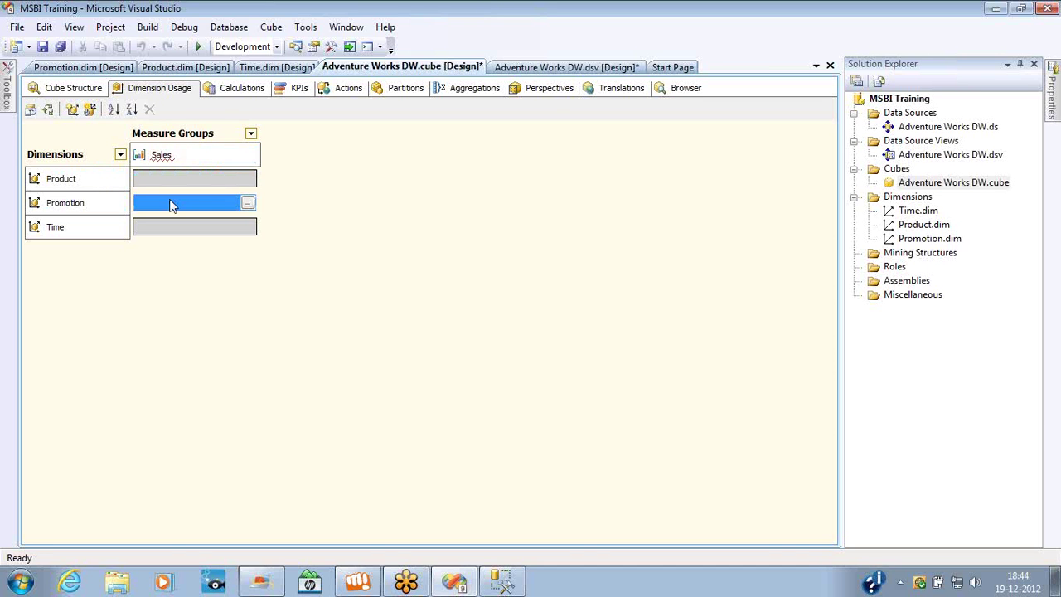
click(207, 231)
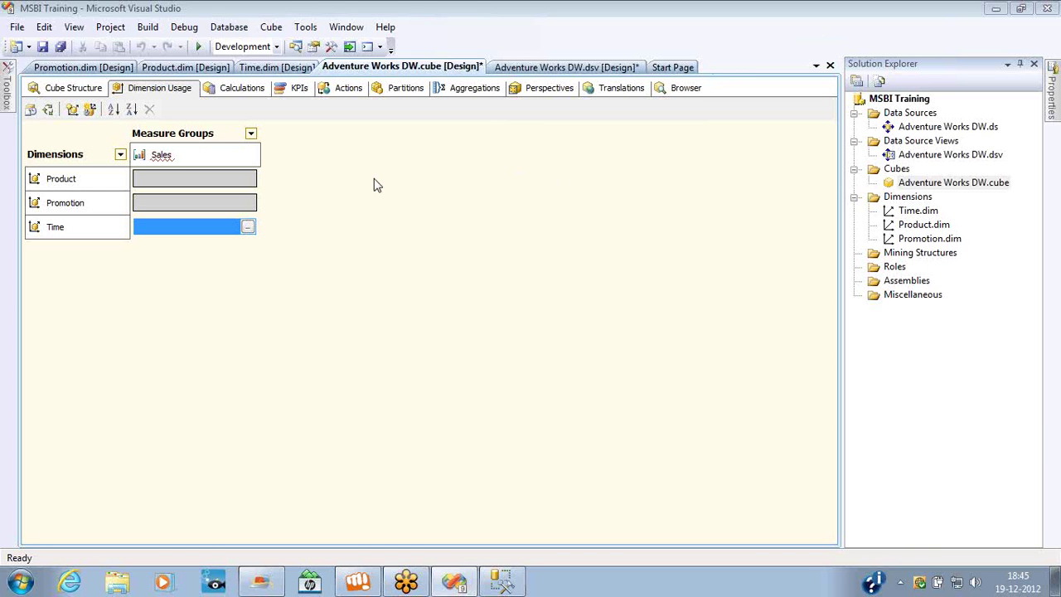
click(252, 188)
click(248, 180)
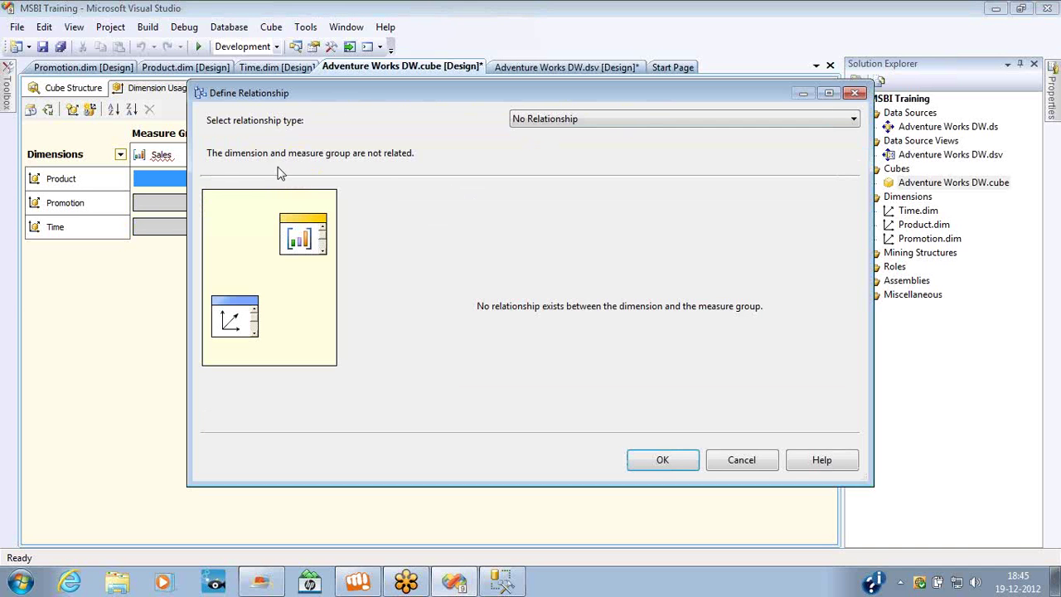
click(856, 95)
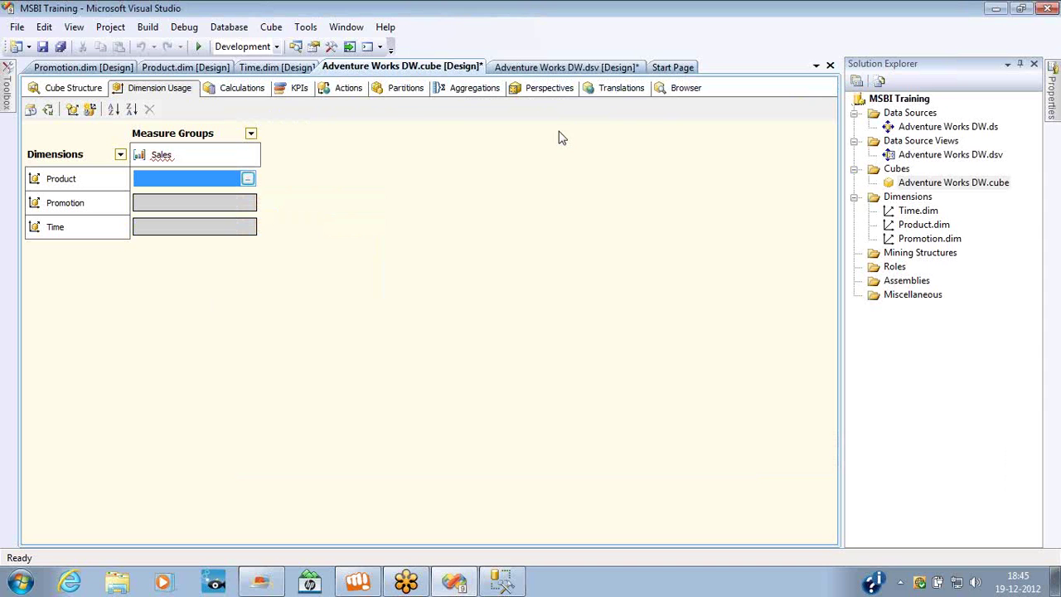
- Compare the Regular, Fact and Referenced relationship types for the Product dimension and the Sales measure group, leaving No Relationship selected
click(248, 180)
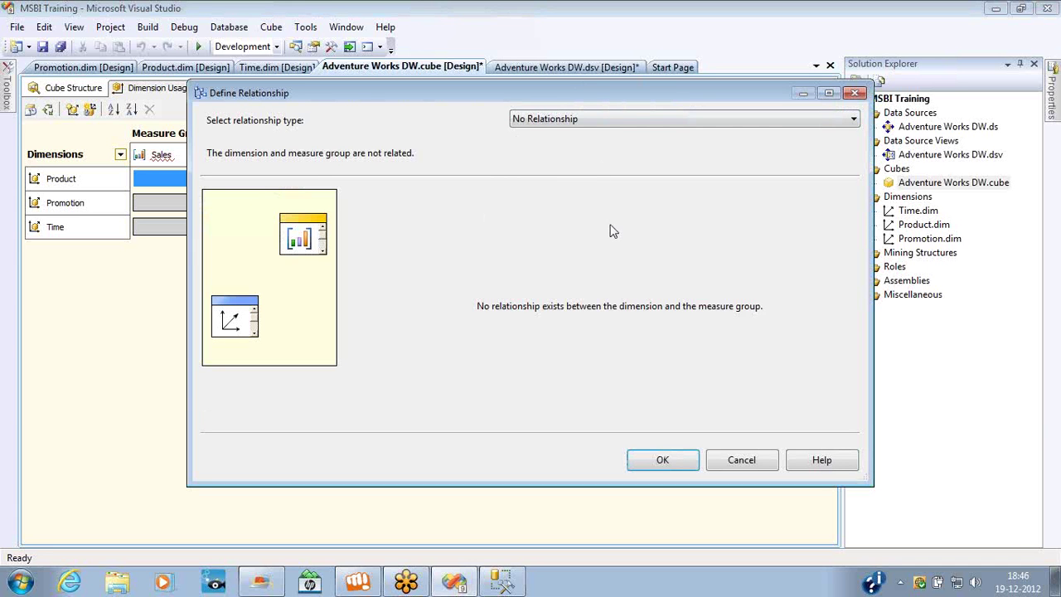
click(577, 121)
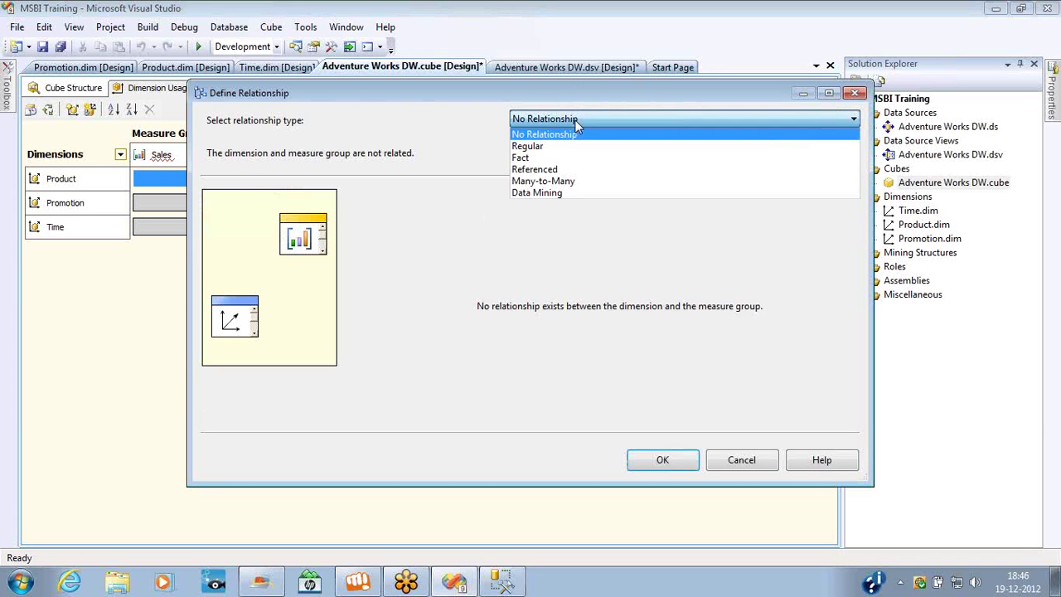
click(540, 146)
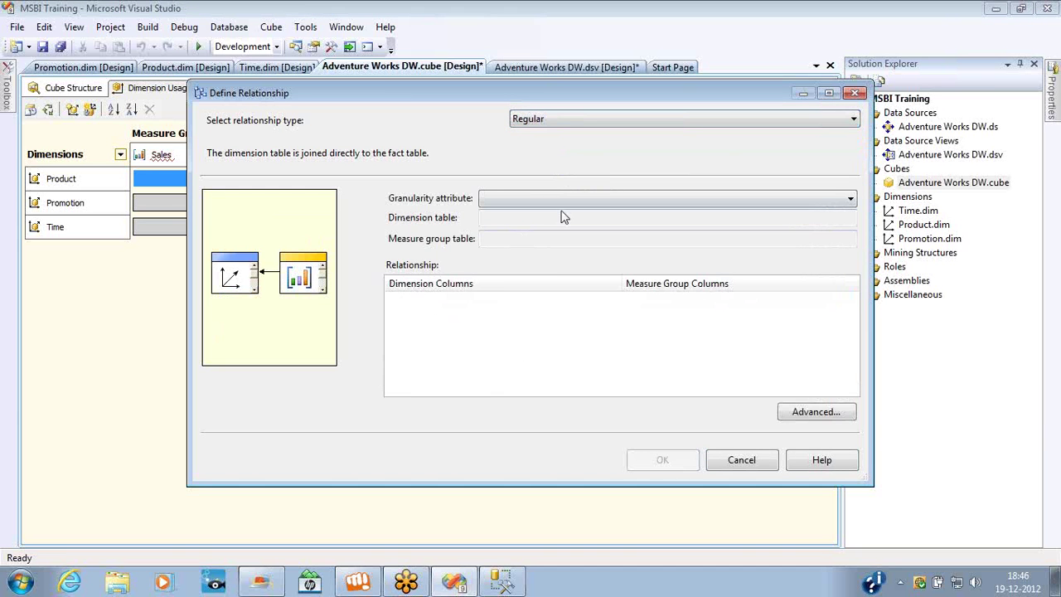
click(542, 121)
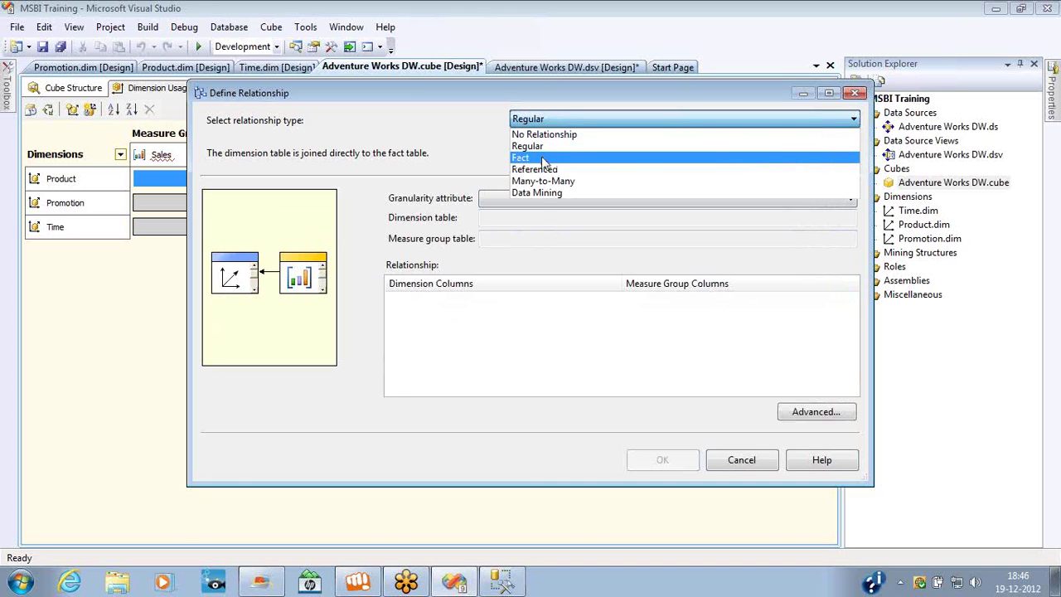
click(544, 158)
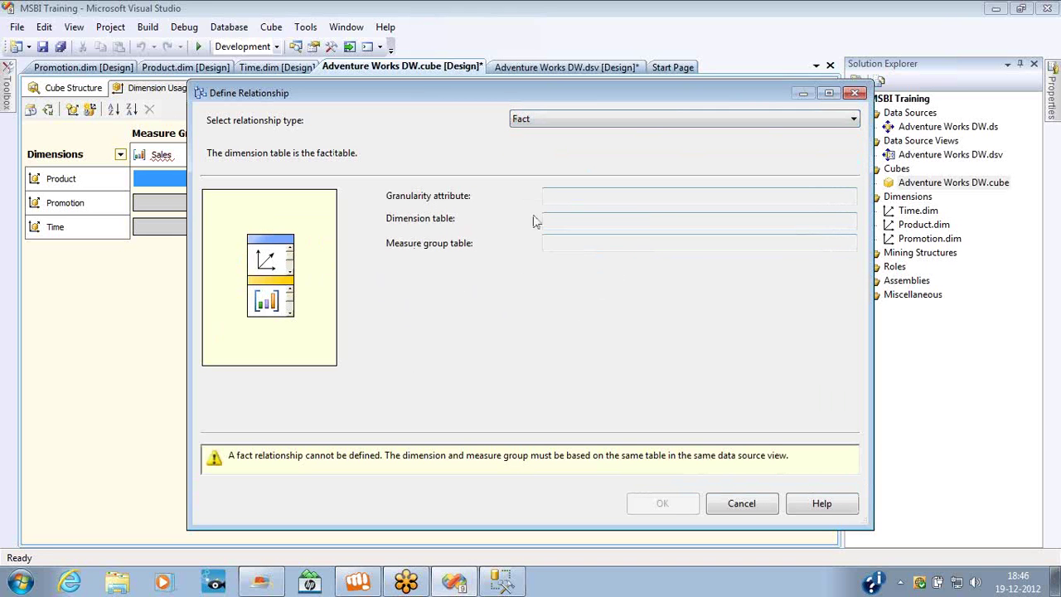
click(545, 121)
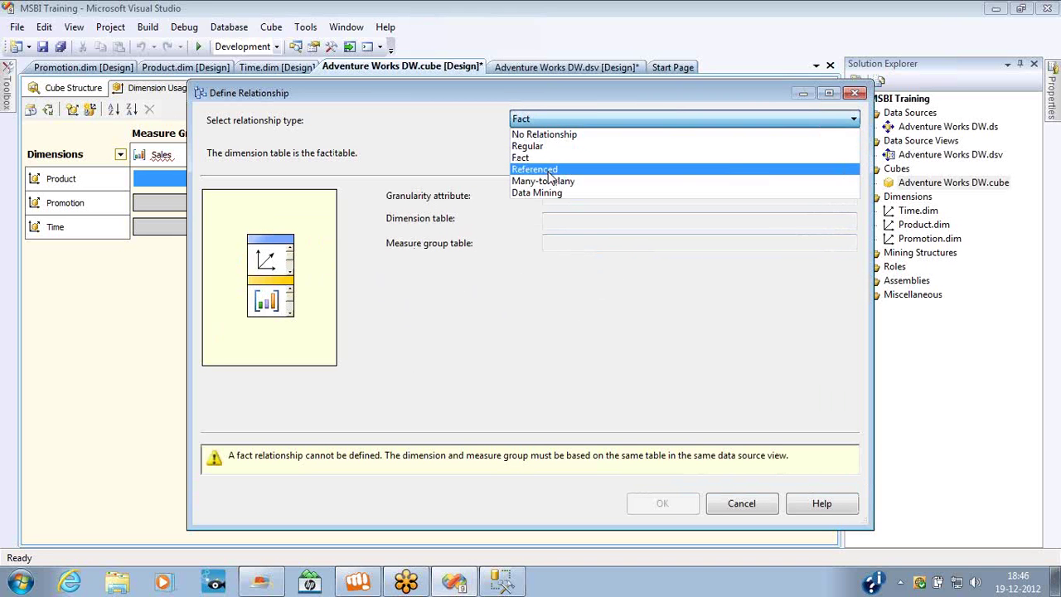
click(548, 171)
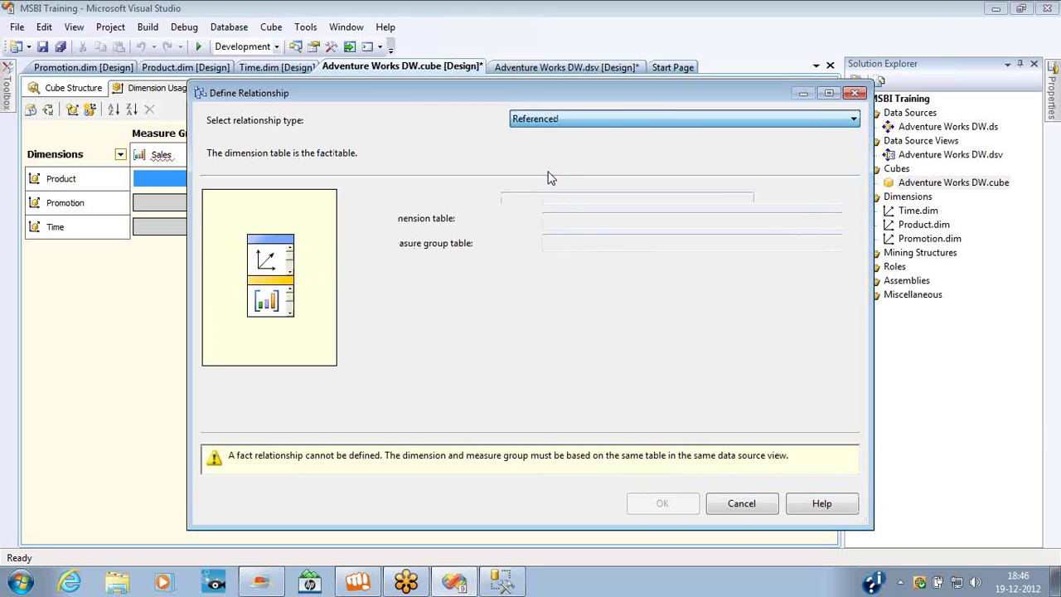
click(549, 121)
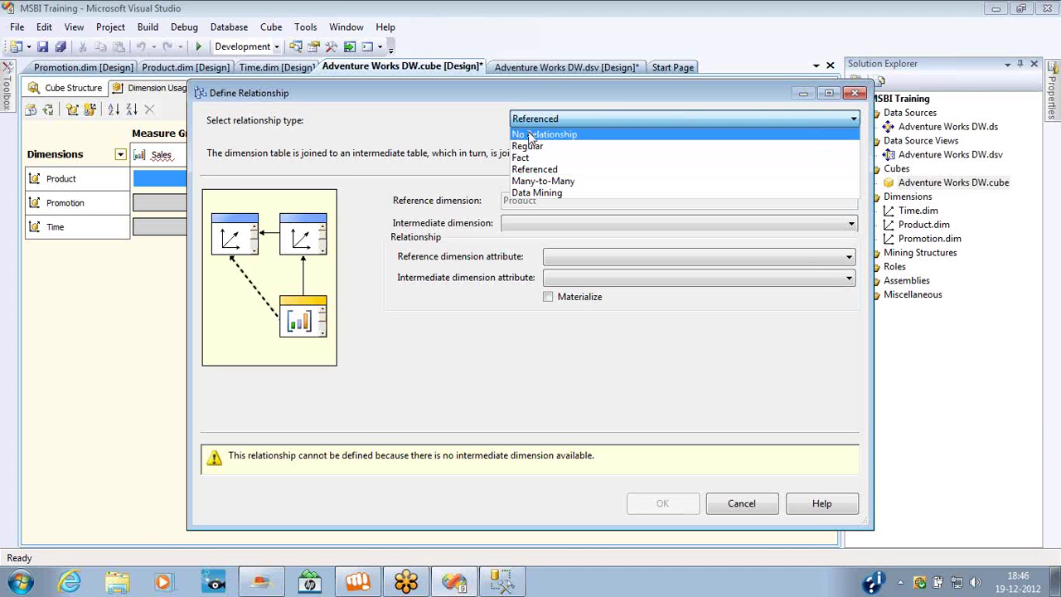
click(531, 134)
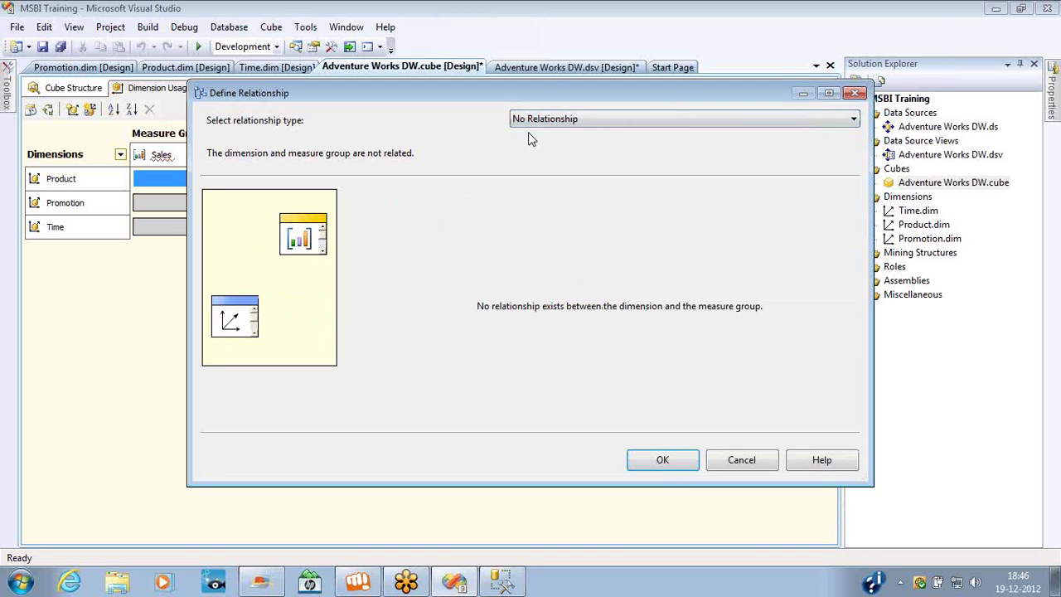
click(677, 459)
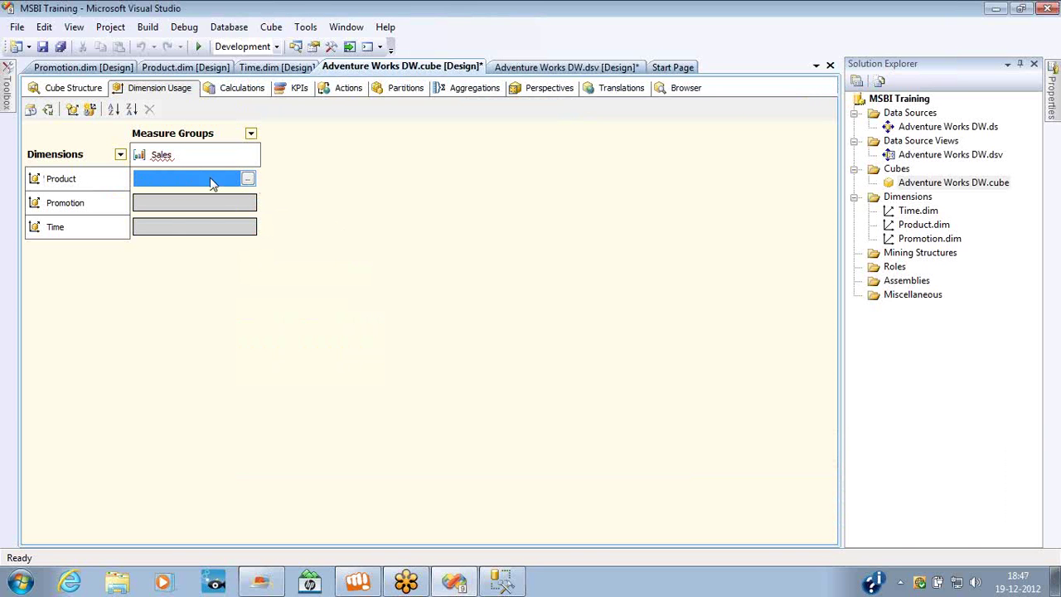
click(205, 207)
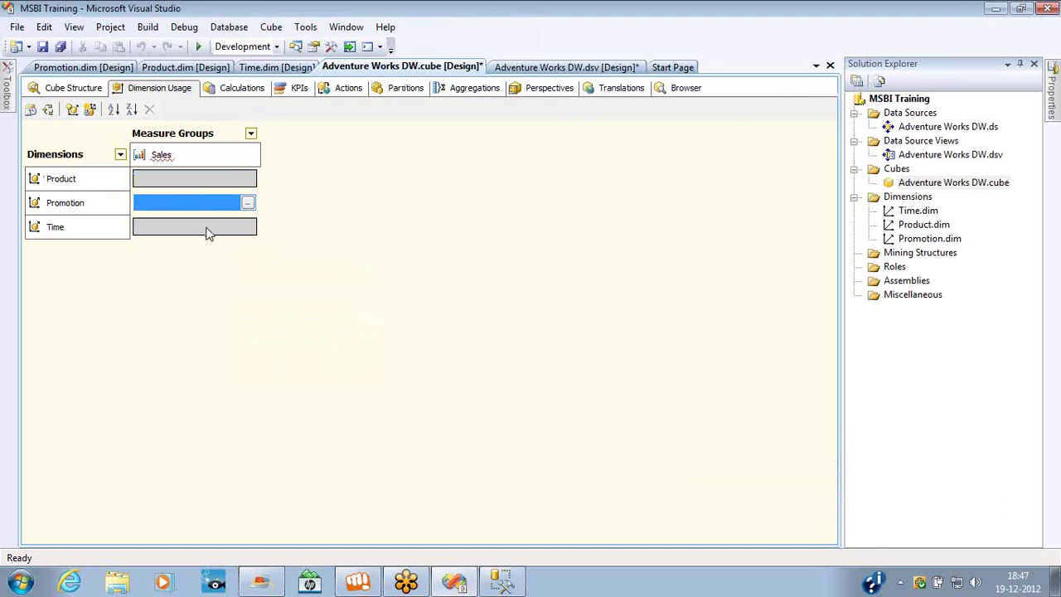
click(207, 233)
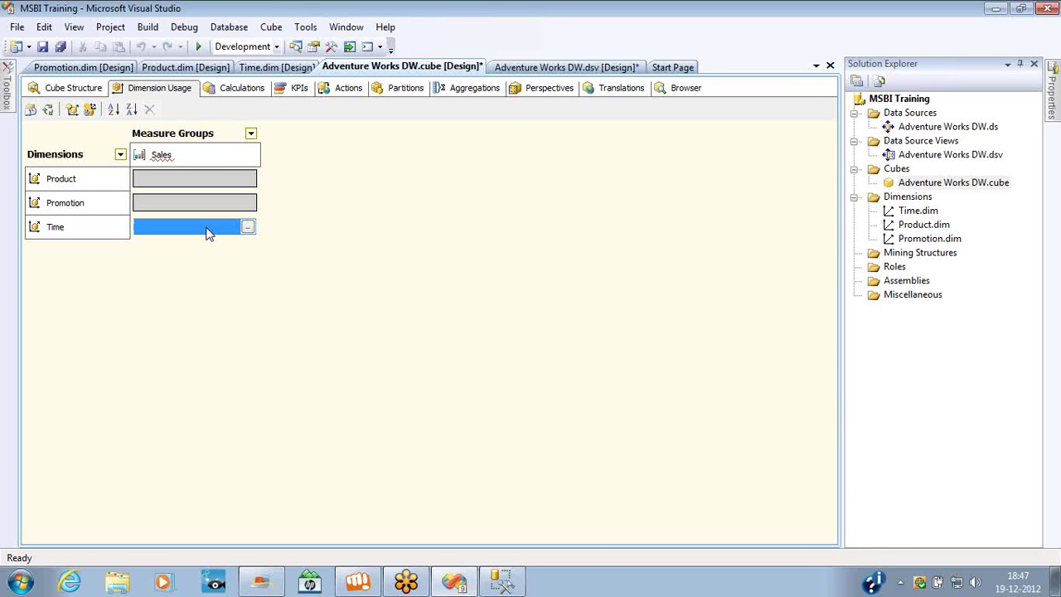
click(62, 228)
click(190, 163)
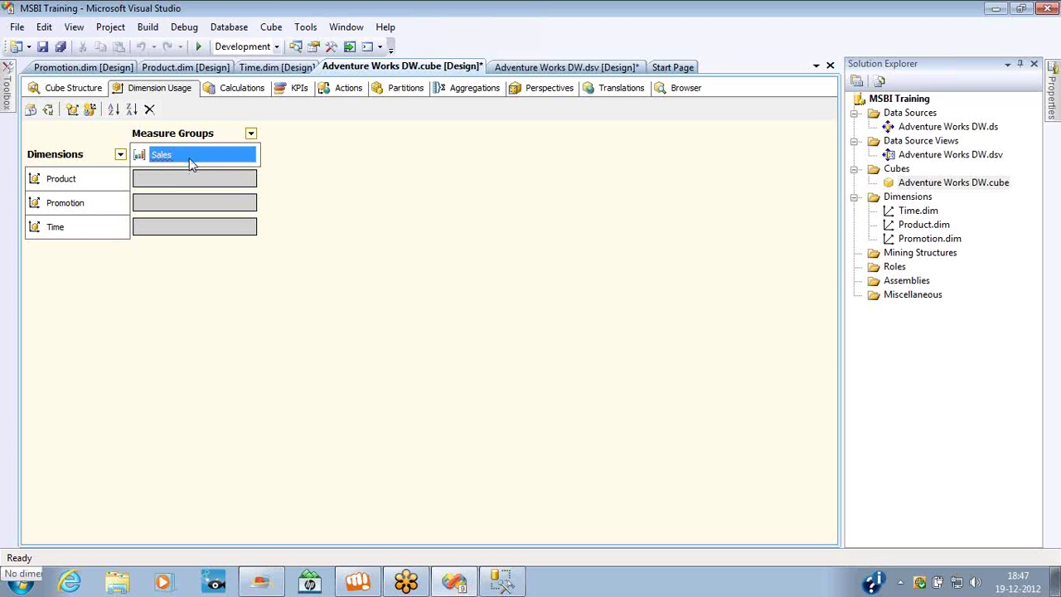
click(65, 231)
click(170, 155)
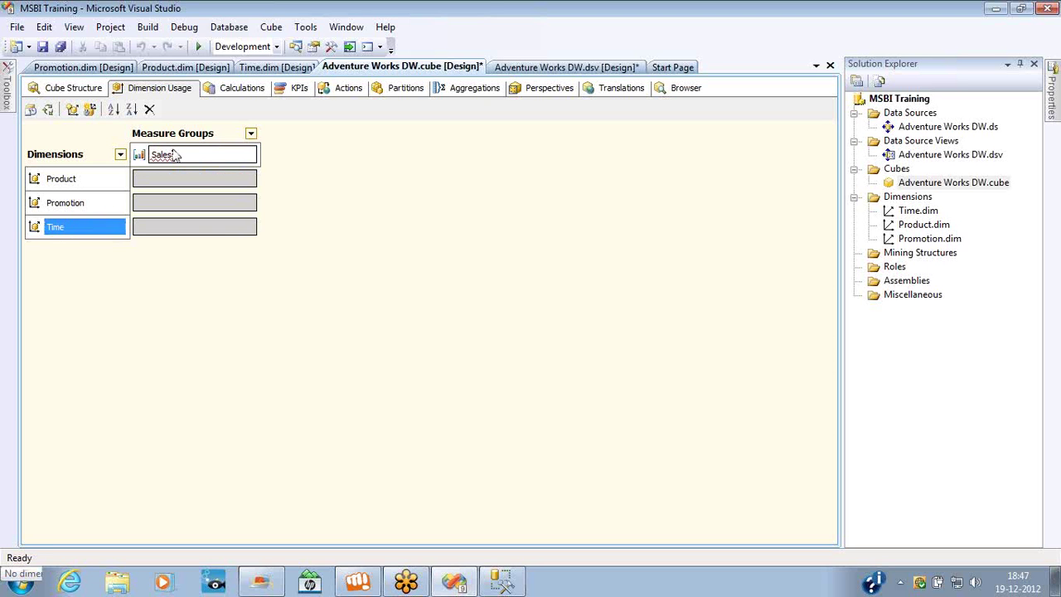
- Open the relationship definition between the Time dimension and the Sales measure group and view its relationship type options
click(251, 229)
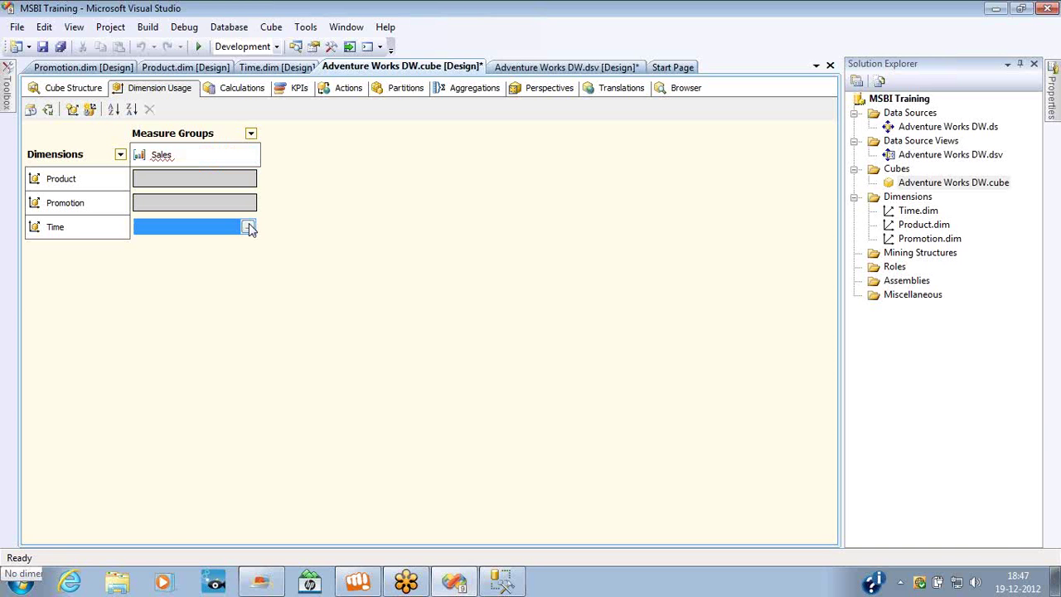
click(249, 228)
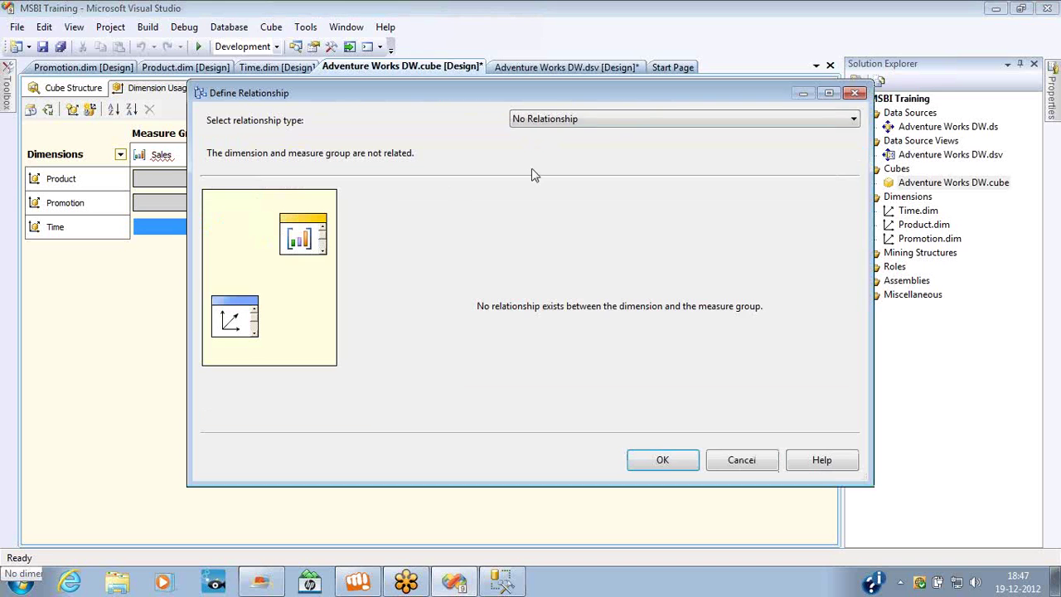
click(562, 121)
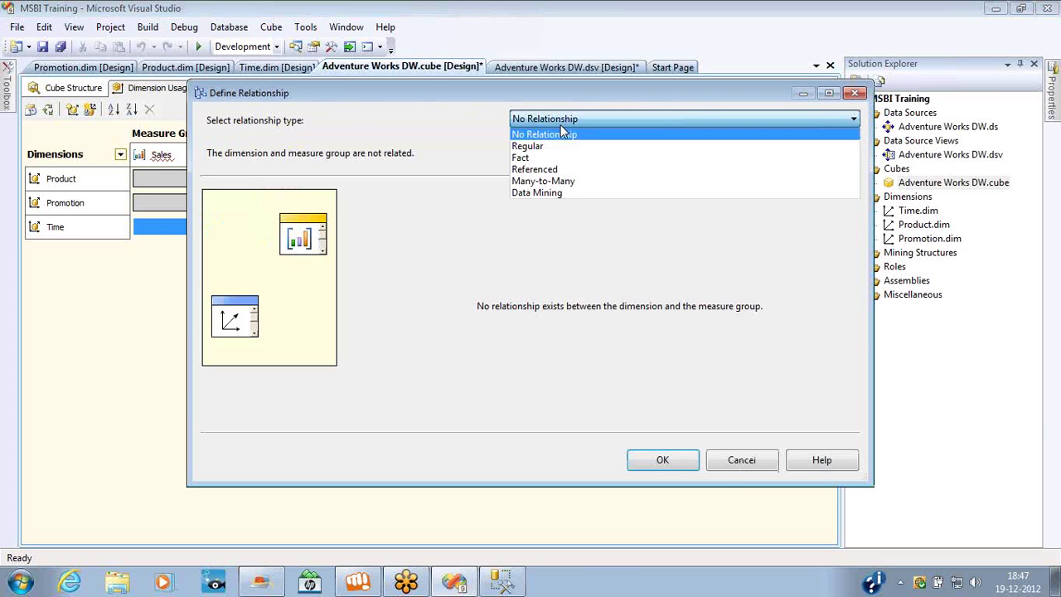
click(561, 131)
click(570, 123)
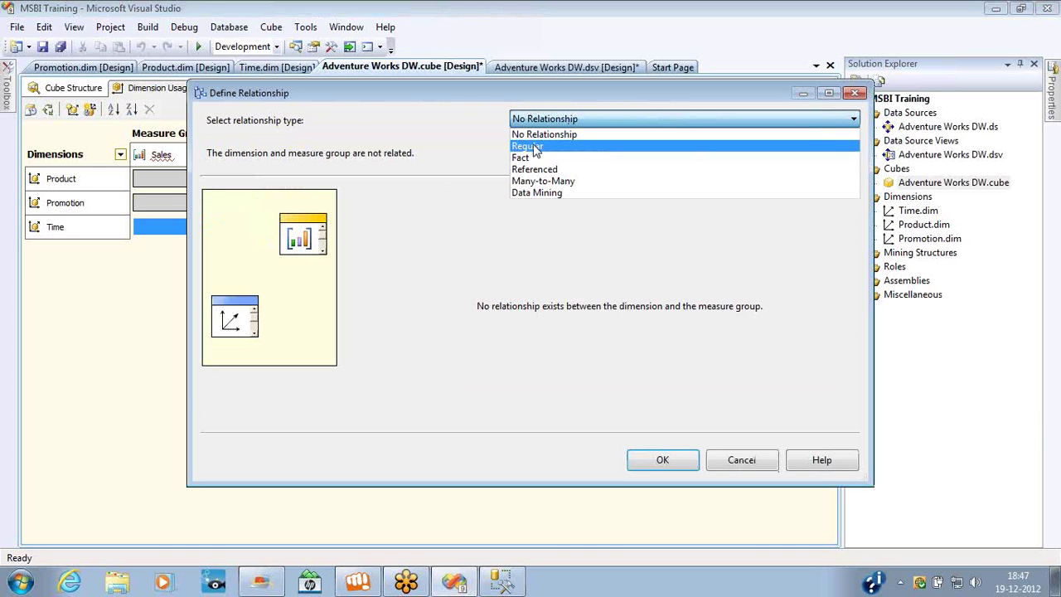
- Switch to SQL Server Management Studio and run the query "select sum(salesamount) from factinternetsales"
click(475, 572)
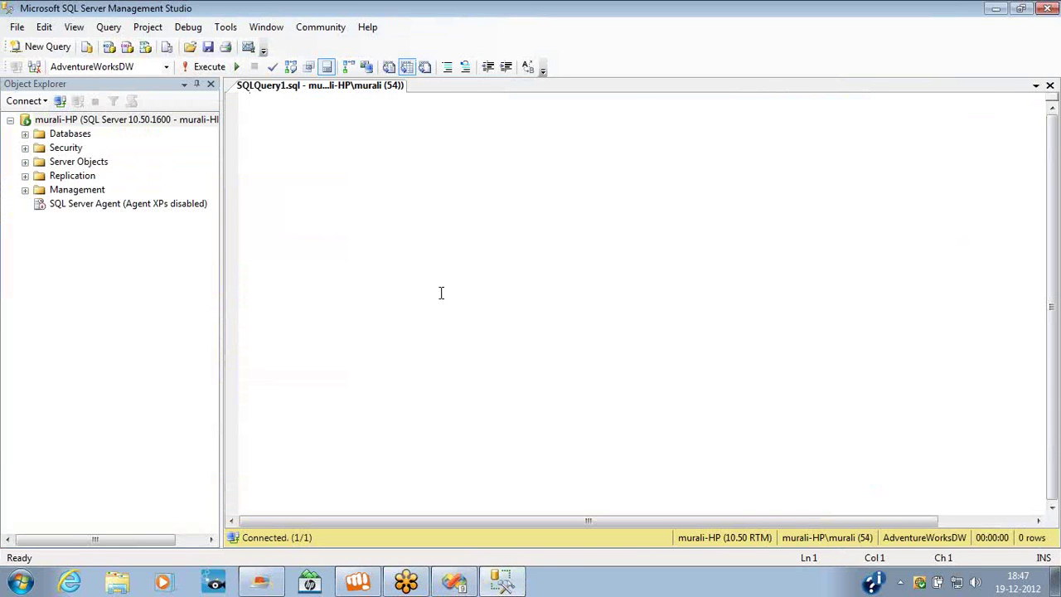
text(select )
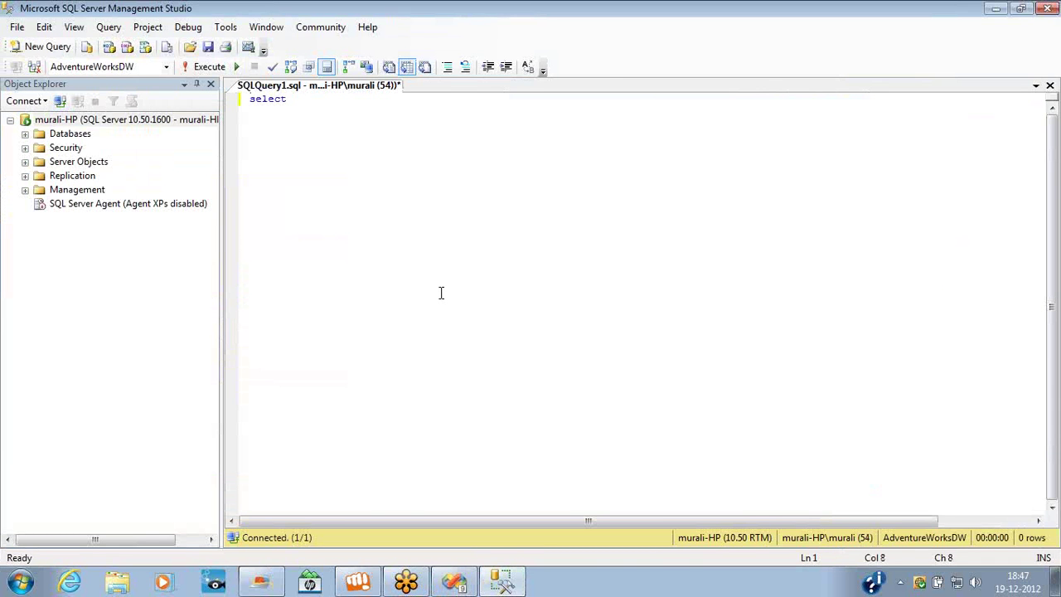
text(sum)
text((salesamo)
text(u)
key(BackSpace)
text(unt) from )
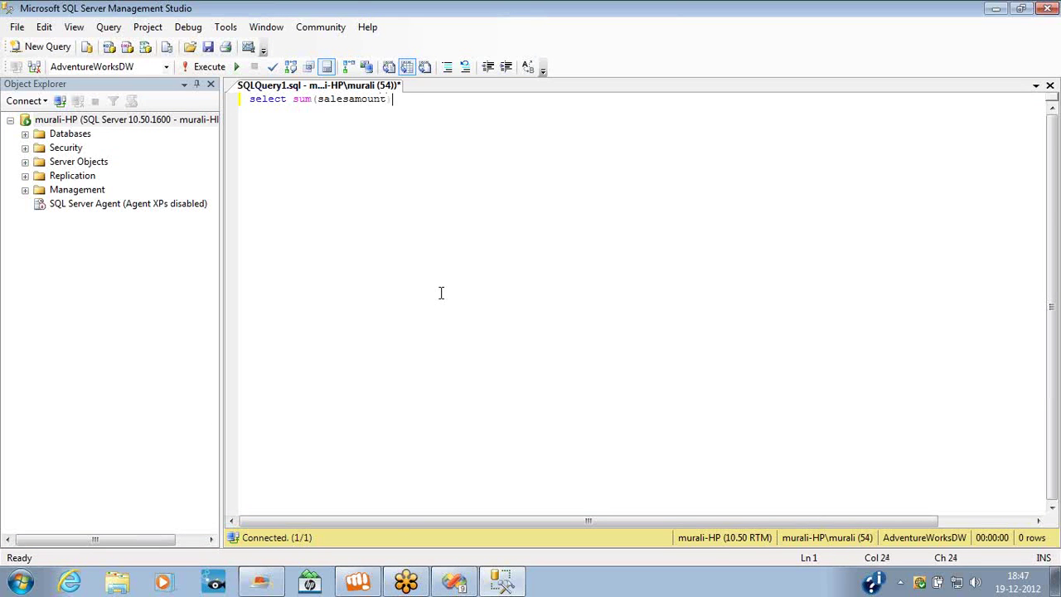
text(factinternetsales)
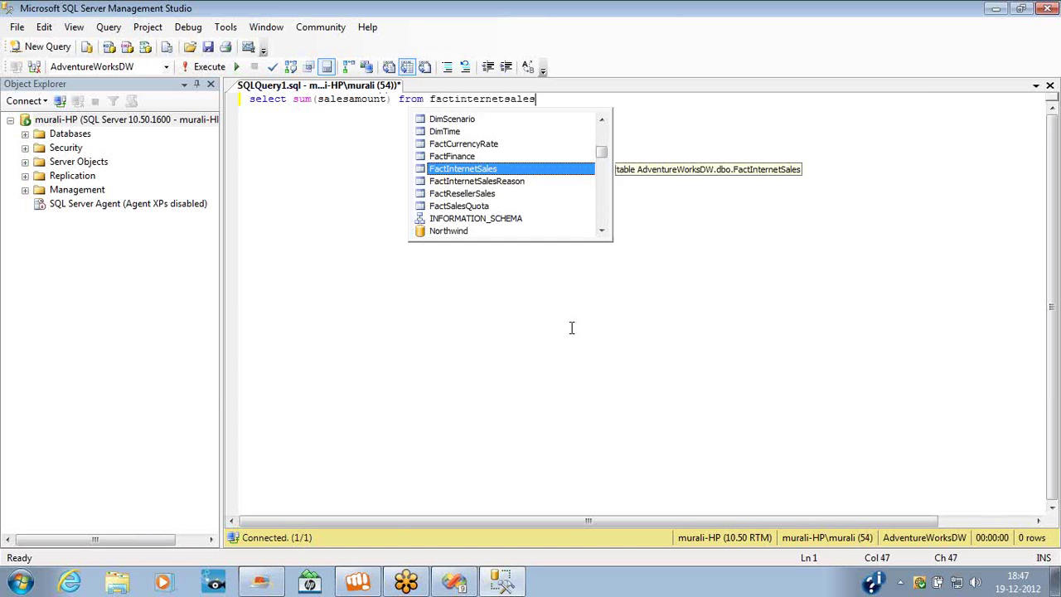
key(Escape)
key(F5)
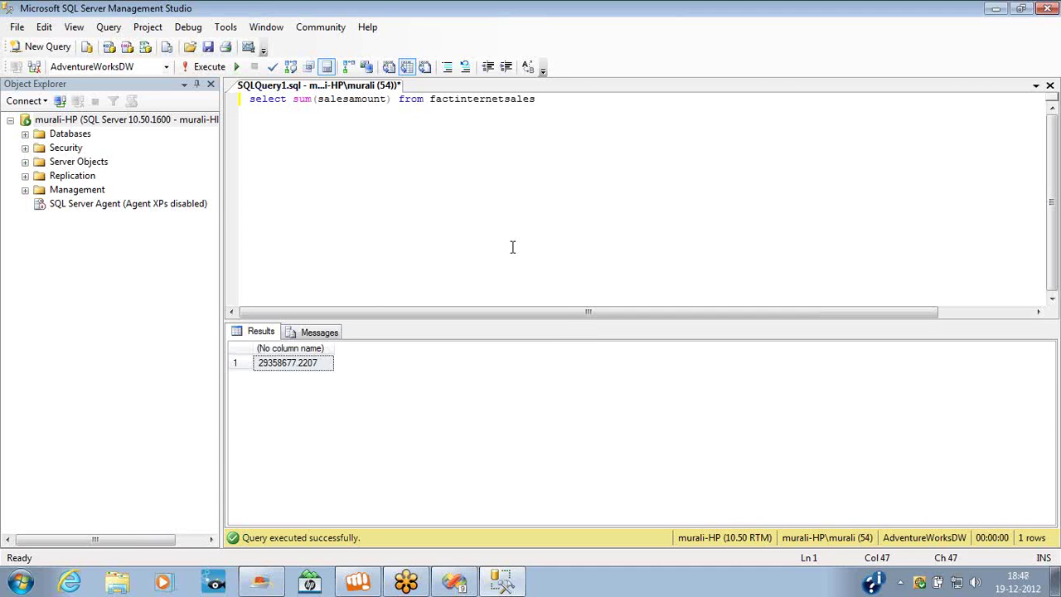
- Add a second query, "select distinct * from dimproduct", two lines below the first and run only that query
key(Return)
key(Return)
text(select )
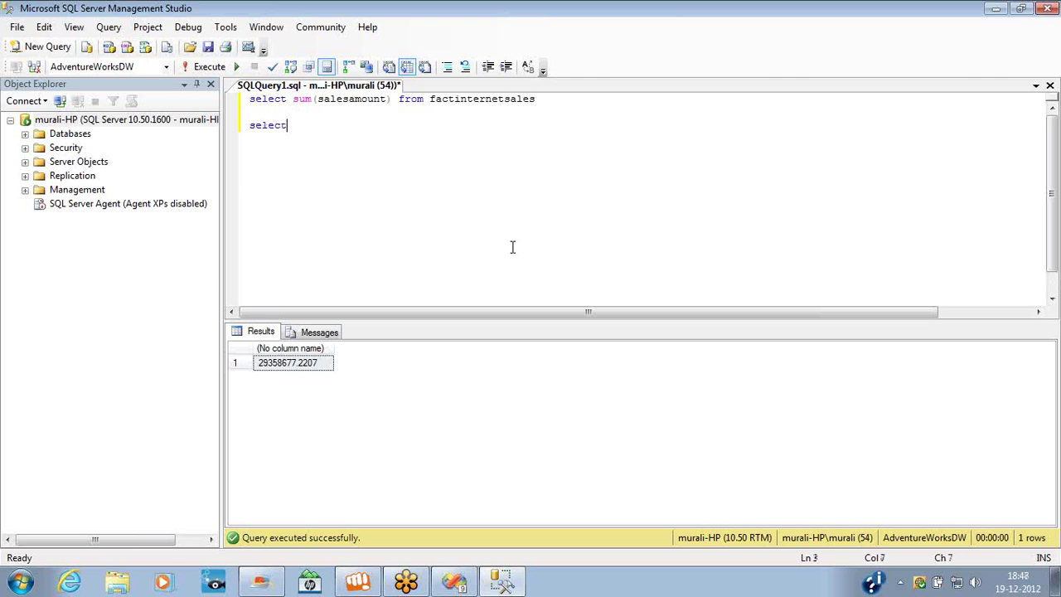
text(d)
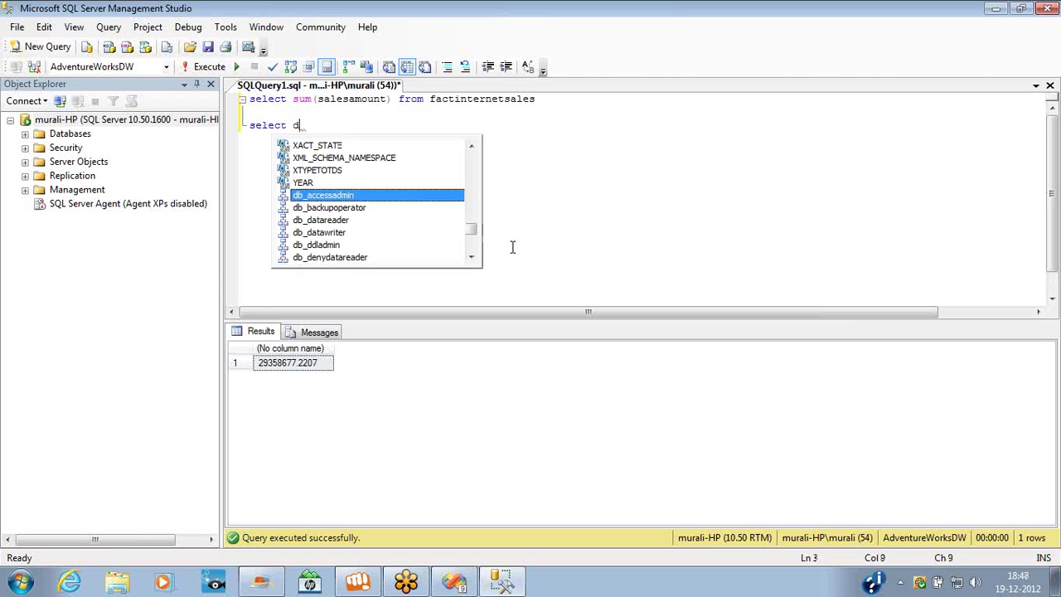
text(istinct )
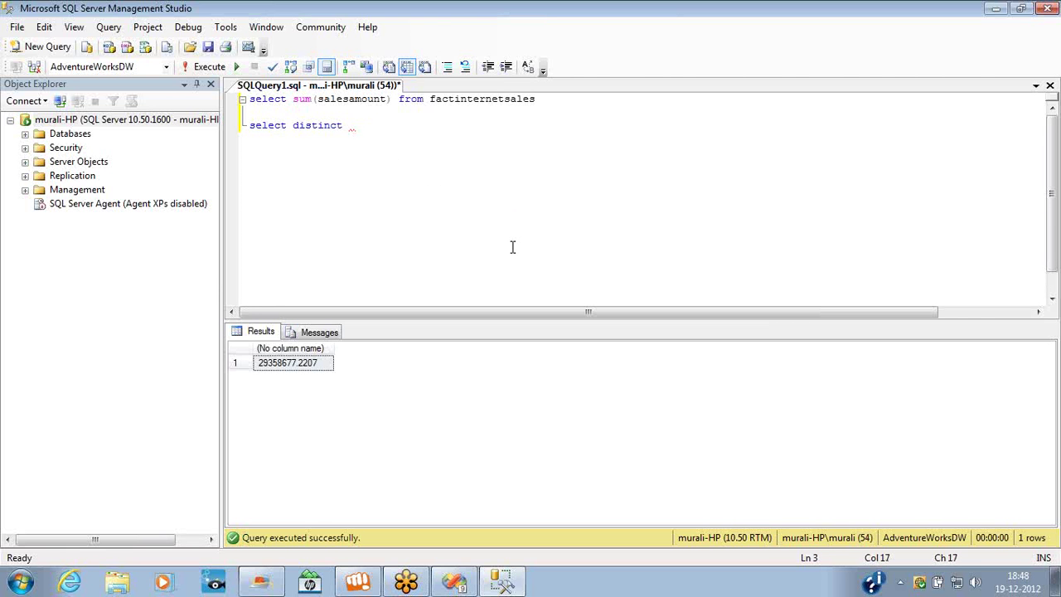
text(* from dimpr)
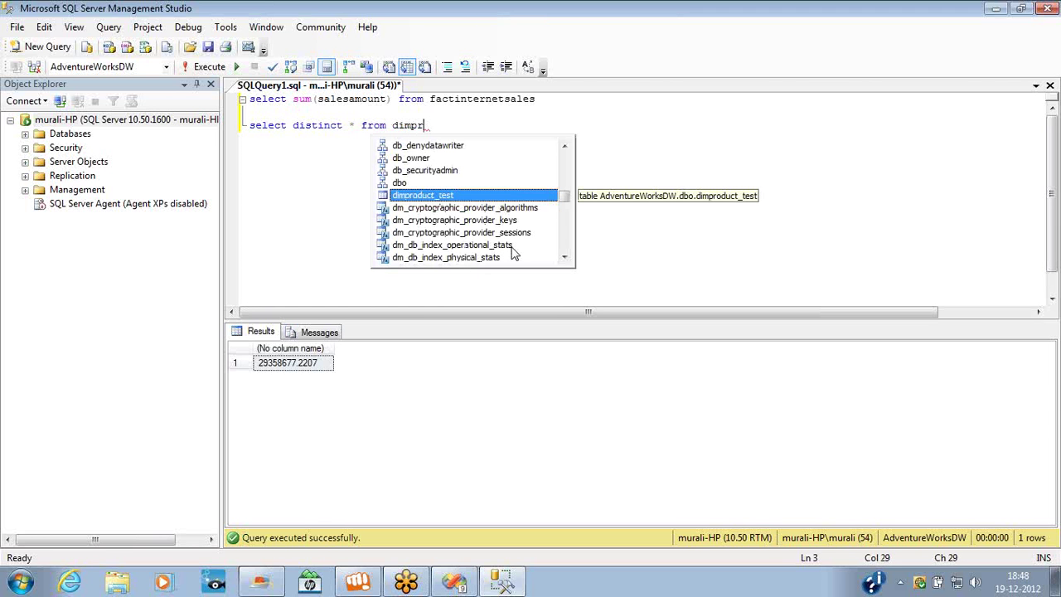
text(oduct)
key(Escape)
key(shift+Home)
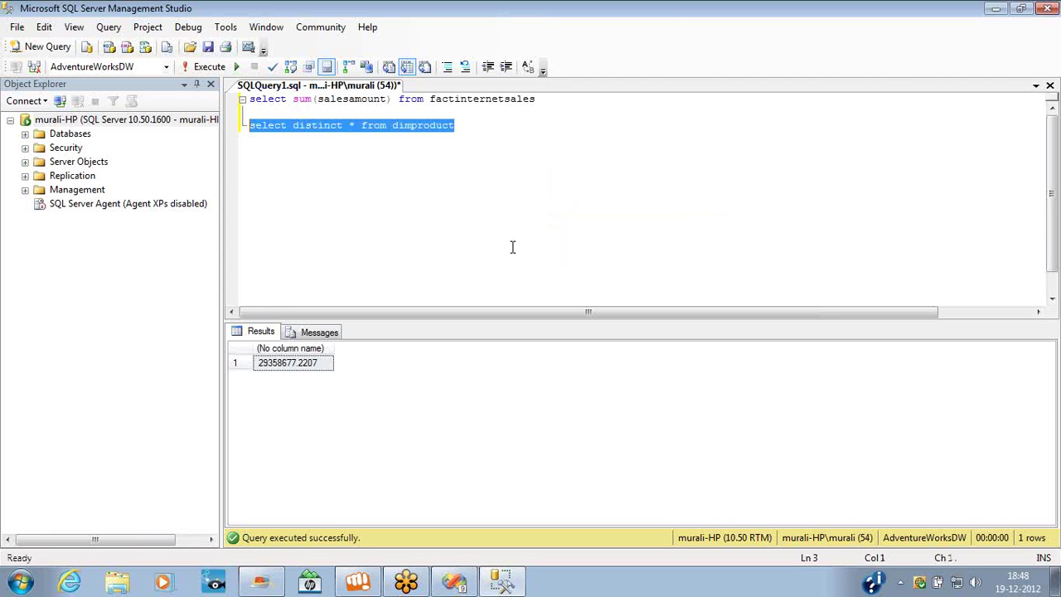
key(F5)
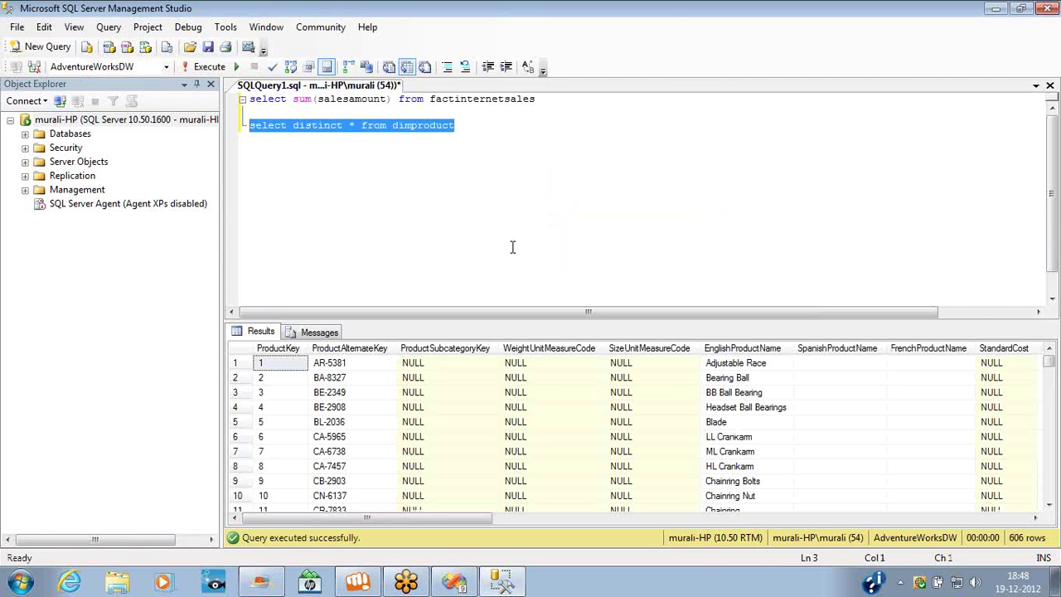
- Replace the asterisk in the dimproduct query with EnglishProductName and run only that query
click(353, 125)
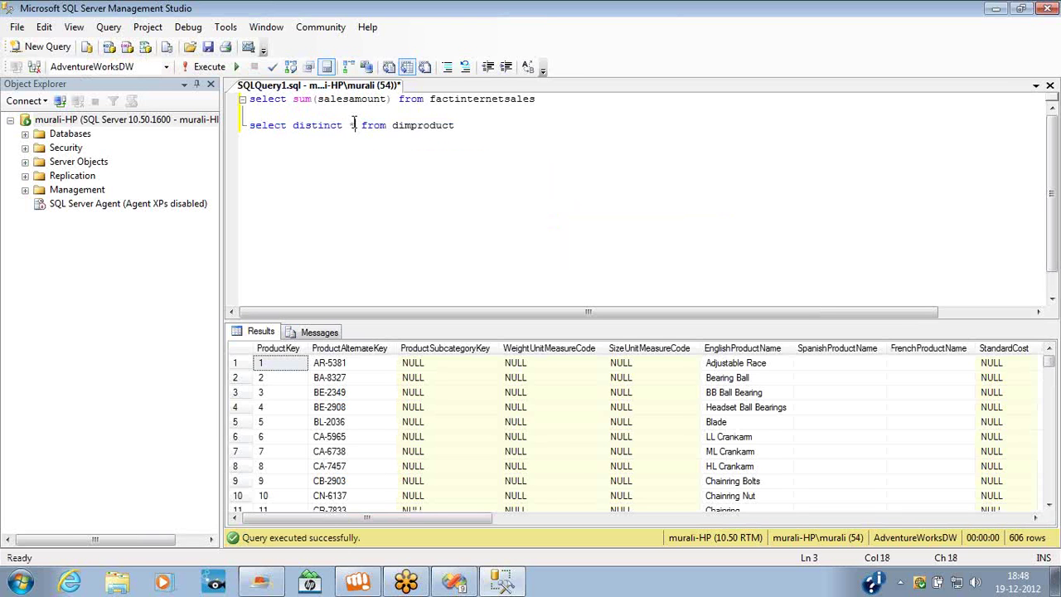
key(Delete)
text(English)
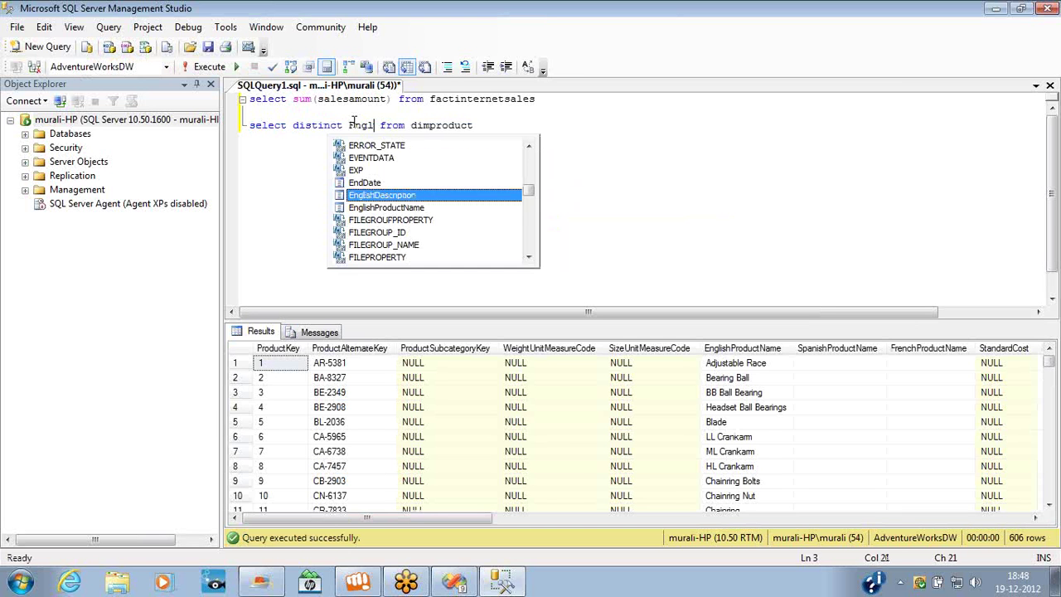
key(Down)
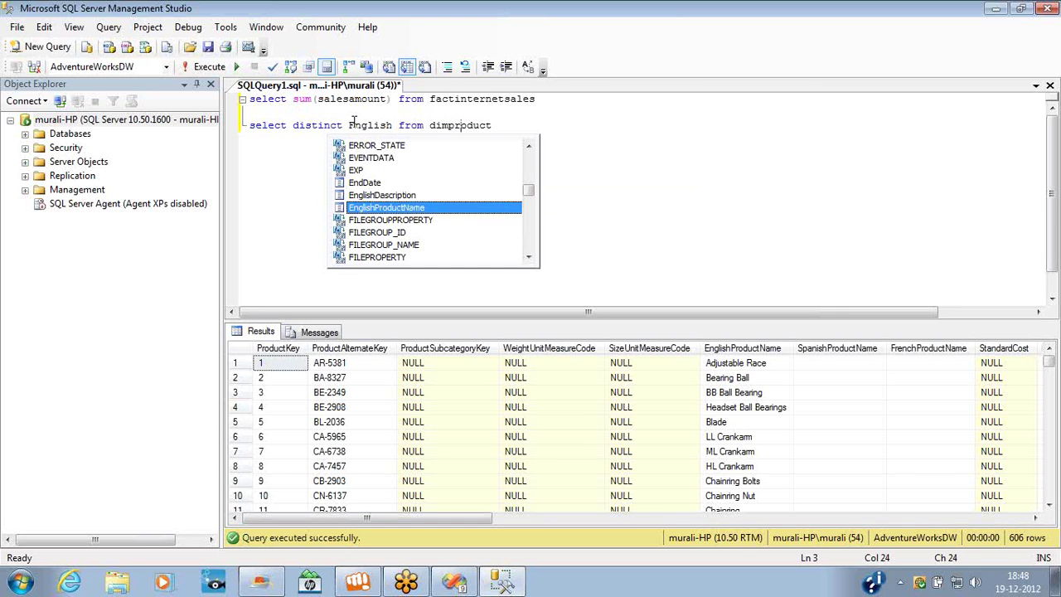
key(Tab)
key(End)
key(shift+Home)
key(F5)
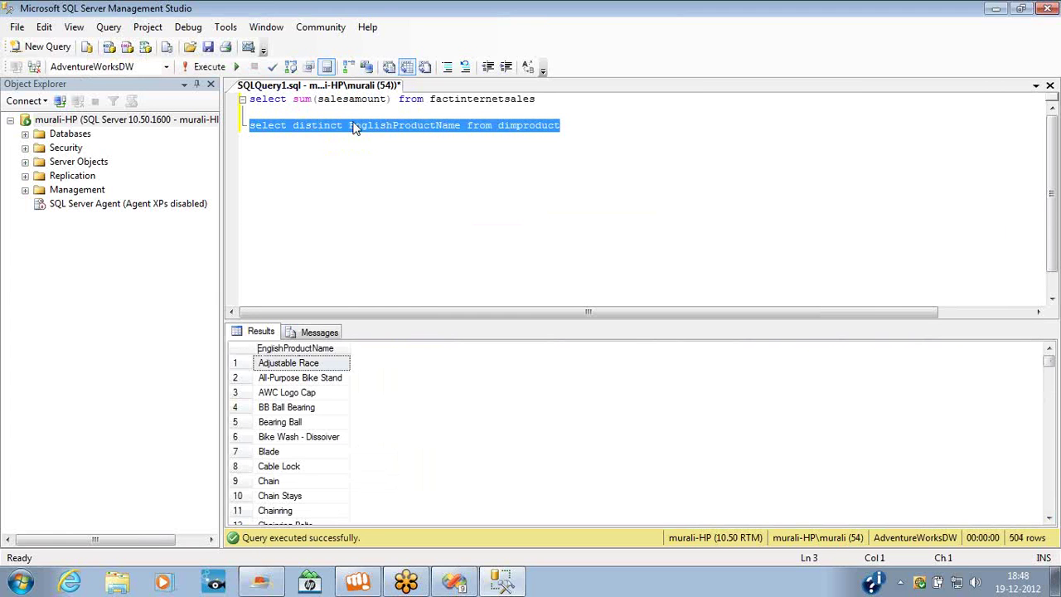
- Run both queries together and compare the salesamount total with the list of distinct EnglishProductName values
click(539, 98)
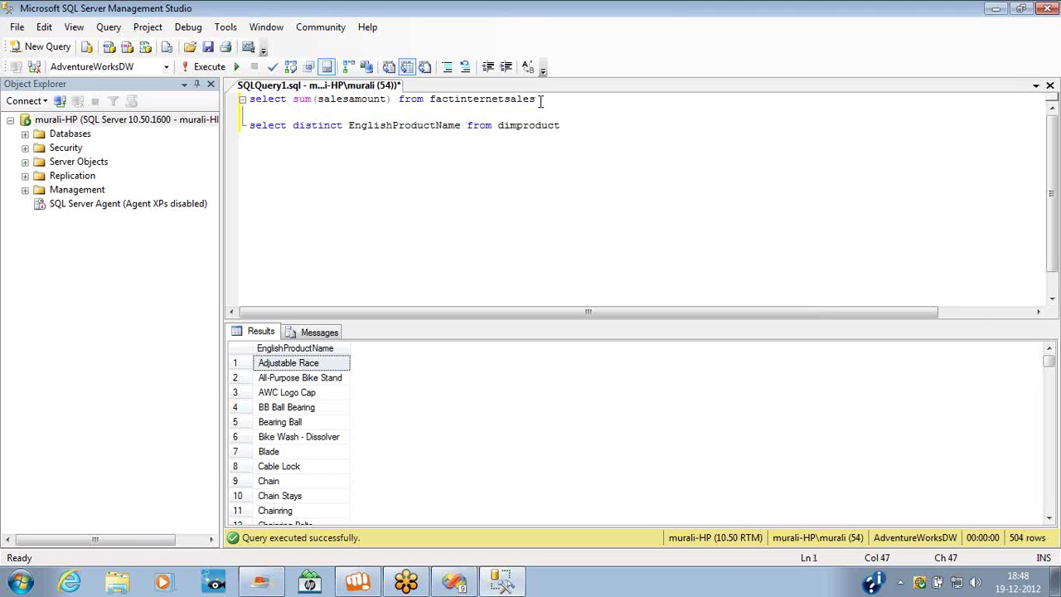
key(shift+Home)
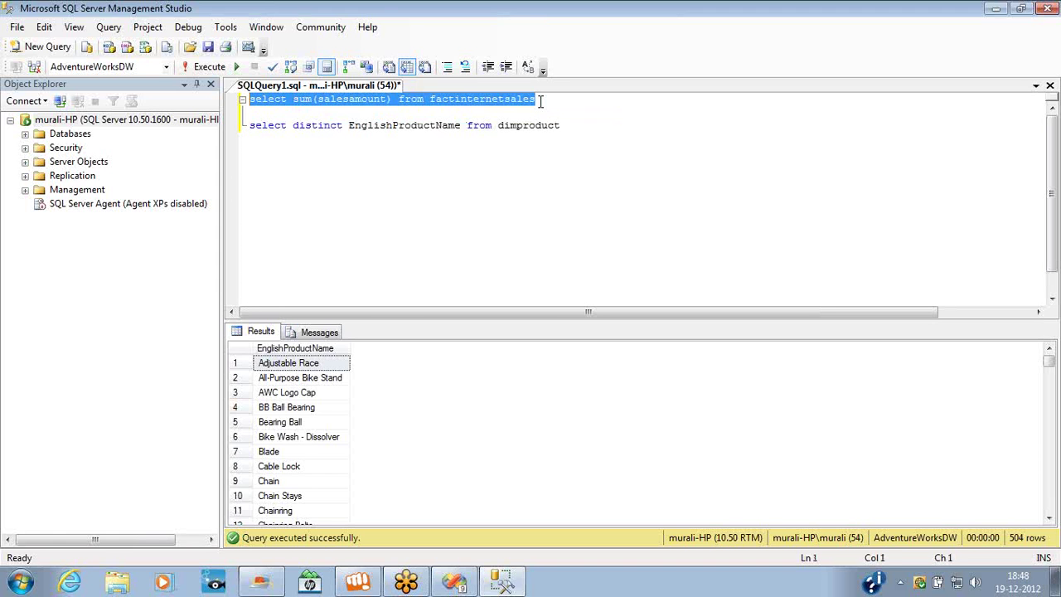
click(569, 125)
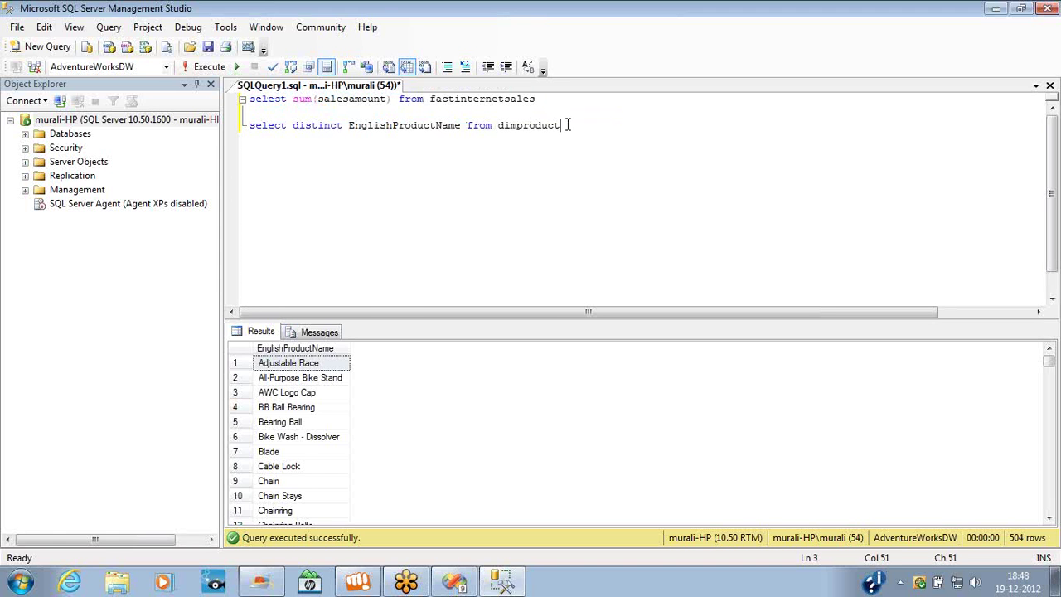
key(F5)
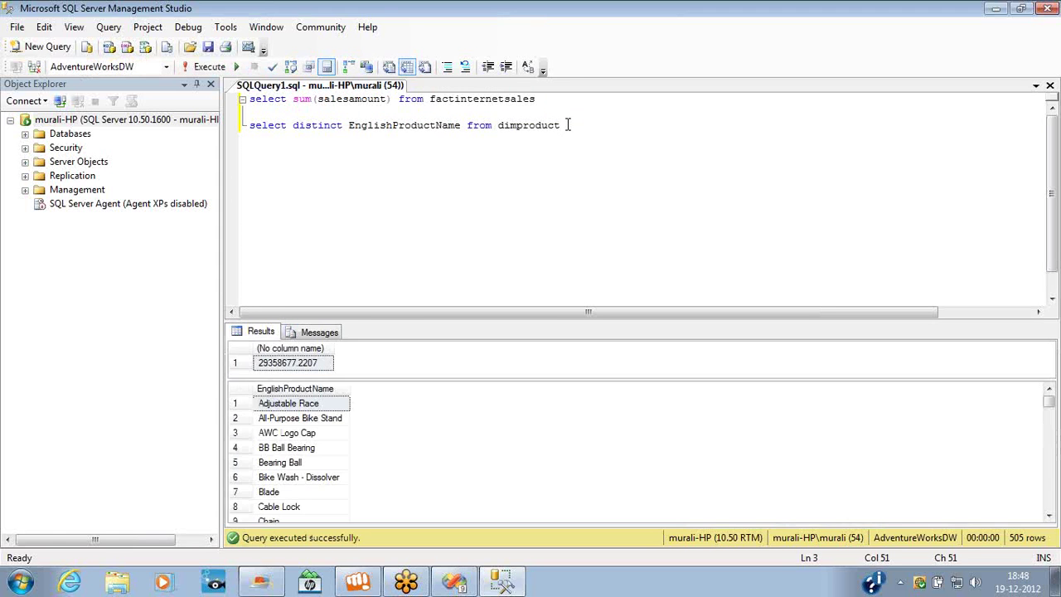
click(302, 372)
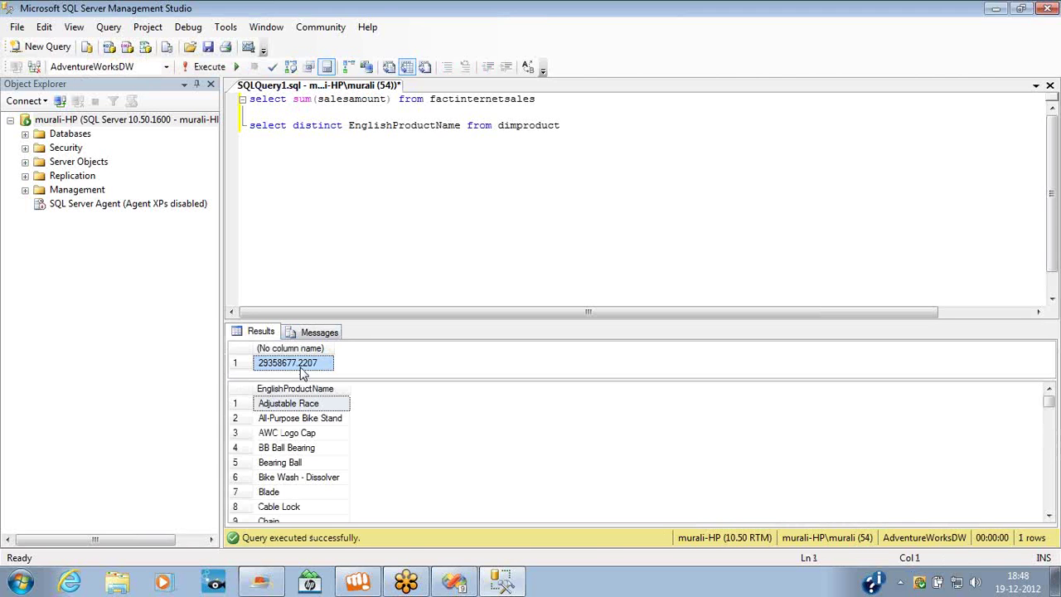
click(299, 390)
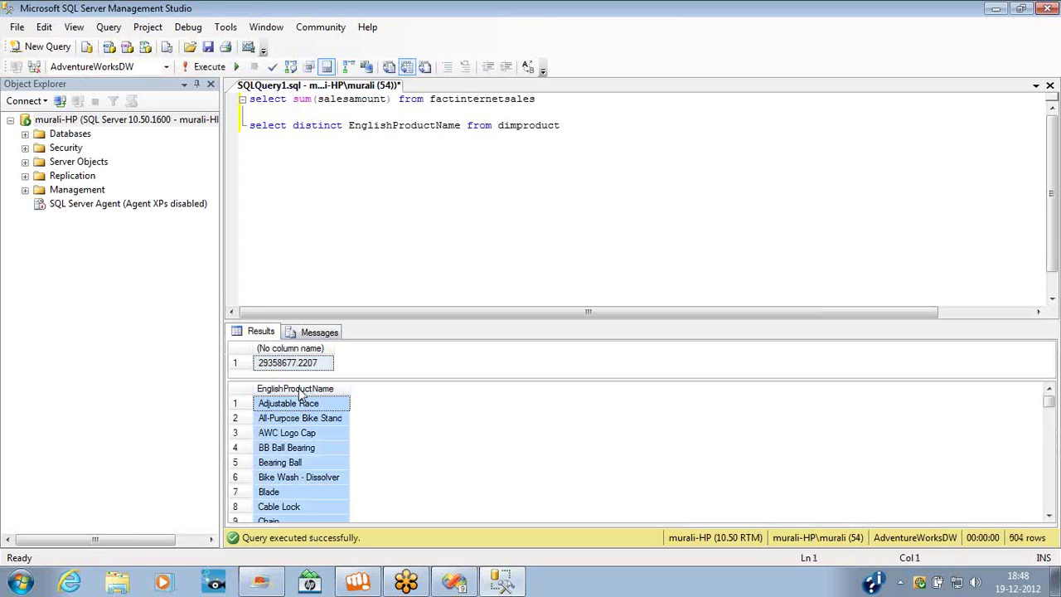
- Switch to Visual Studio and define a Regular relationship between Time and Sales, with Time Key granularity and TimeKey mapped to OrderDateKey
key(alt+Tab)
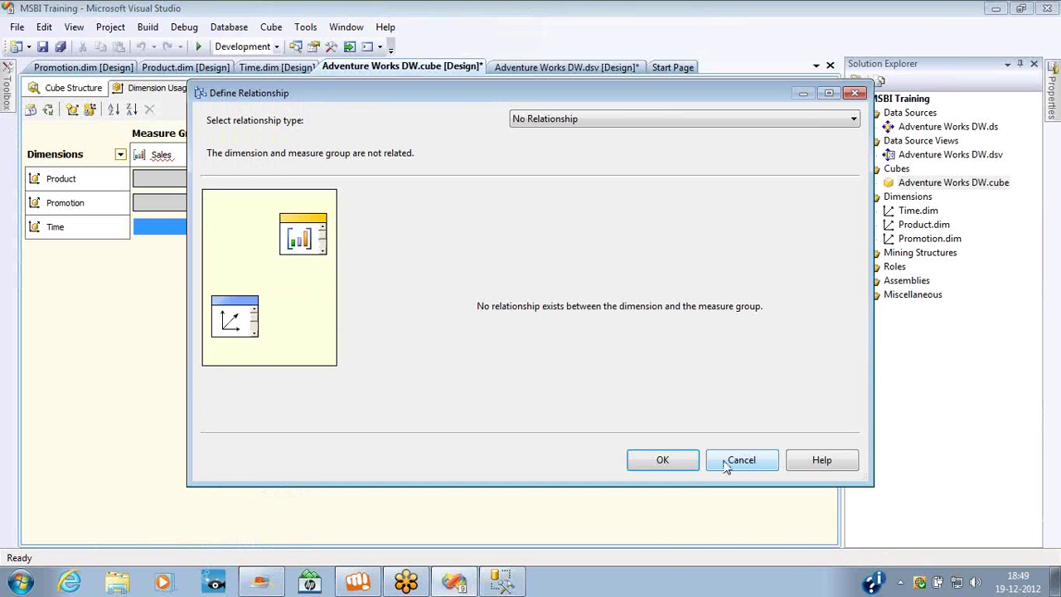
click(715, 125)
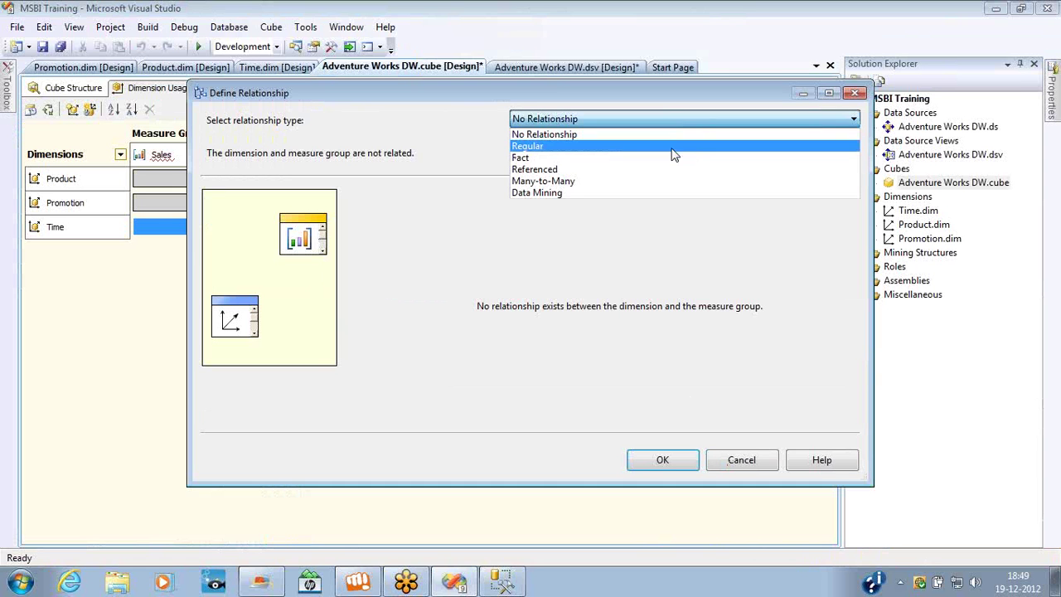
click(673, 147)
click(677, 199)
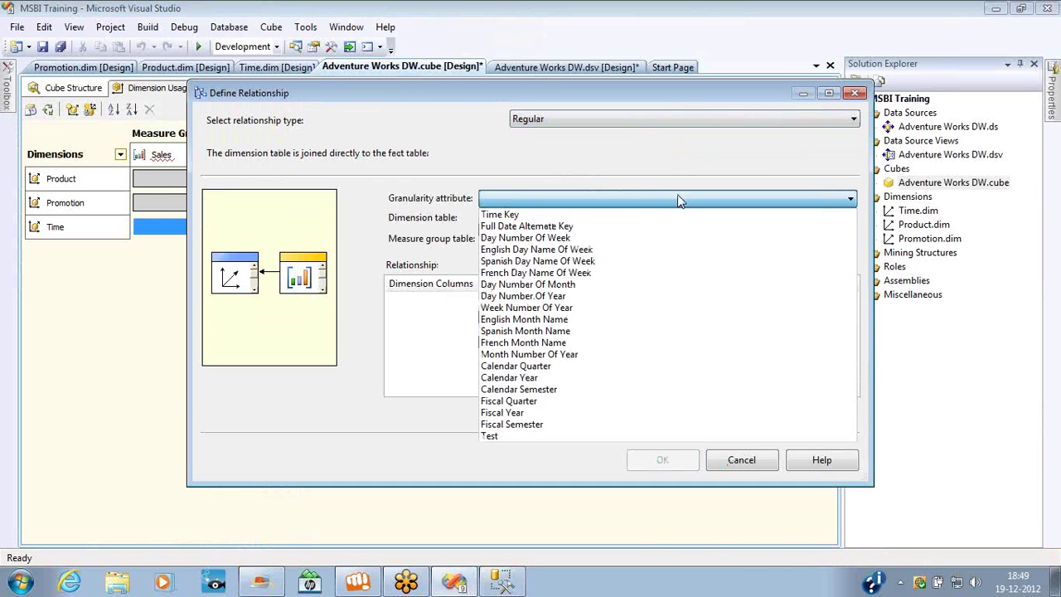
click(631, 212)
click(789, 312)
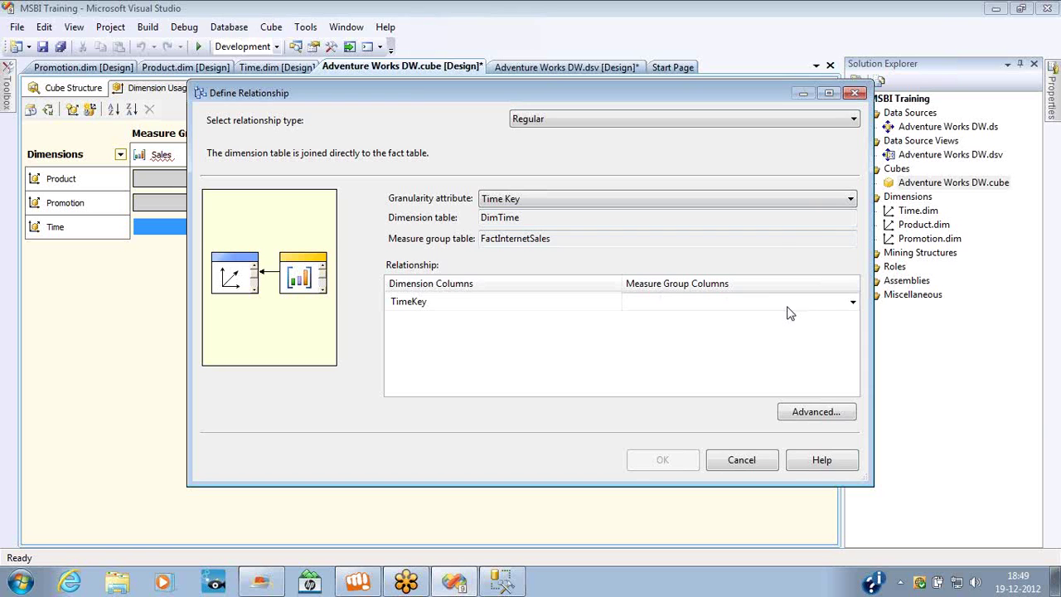
click(853, 304)
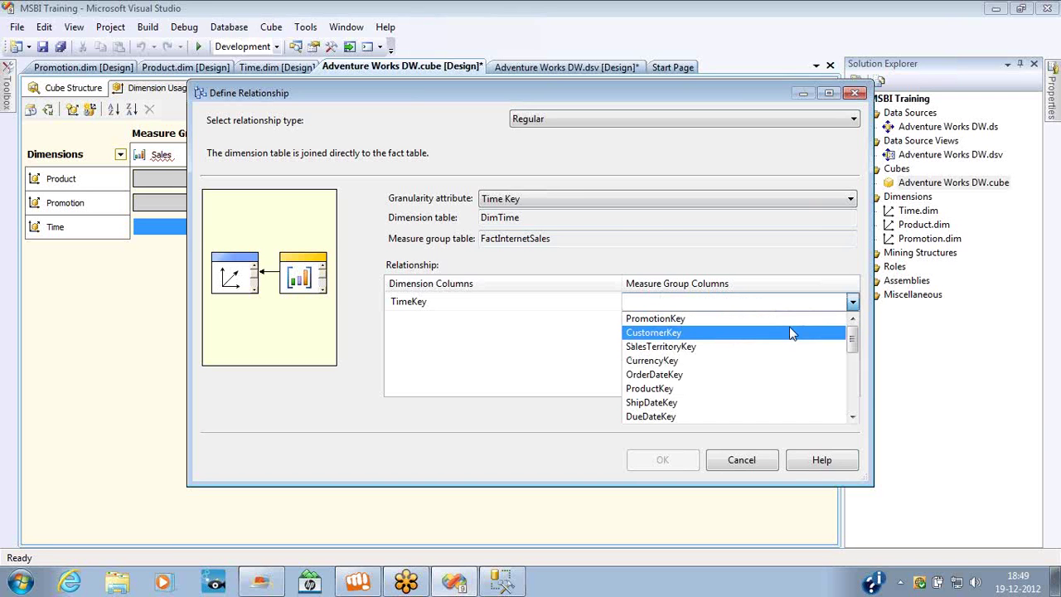
click(762, 375)
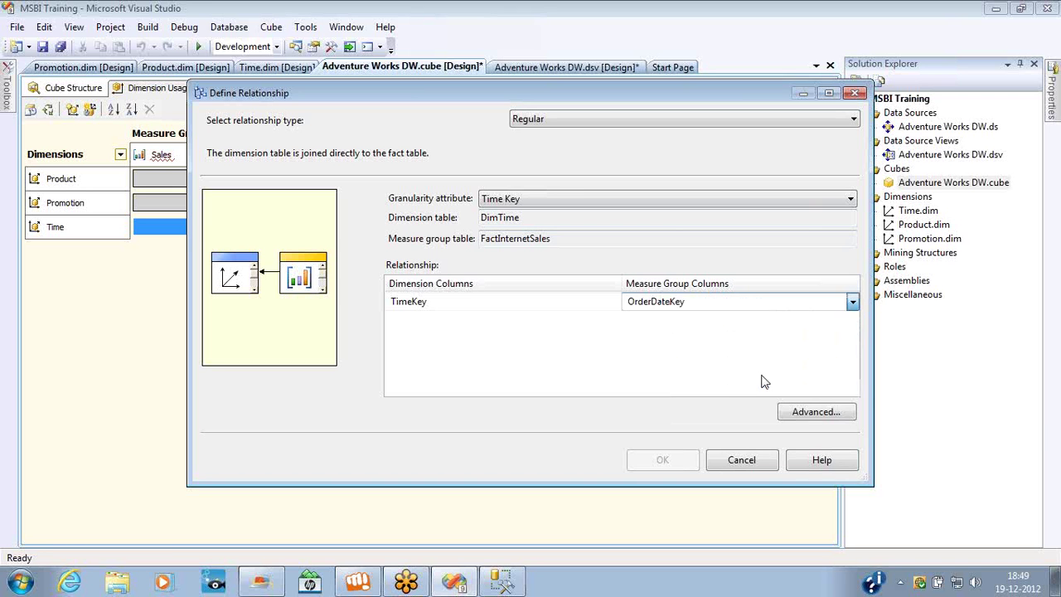
click(691, 462)
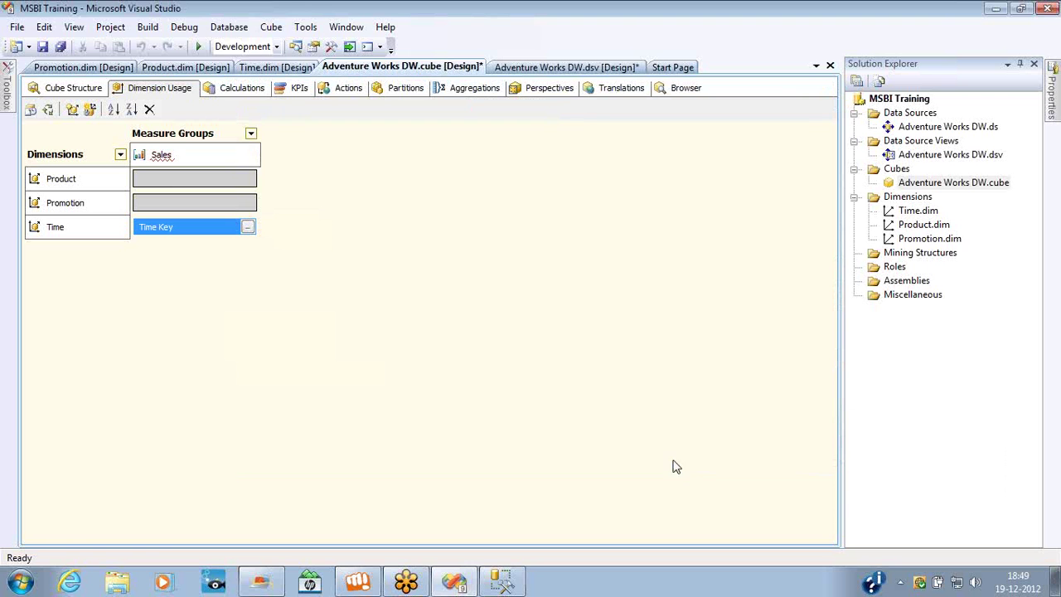
- Build and deploy the project, then run Process Full on the Adventure Works DW cube and close the processing dialogs
click(48, 111)
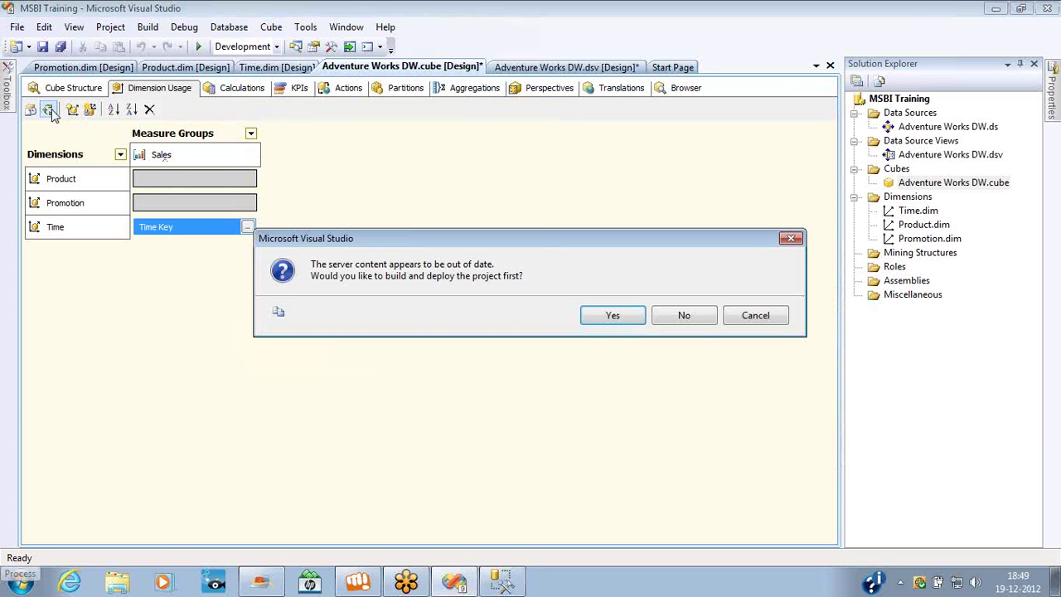
key(Return)
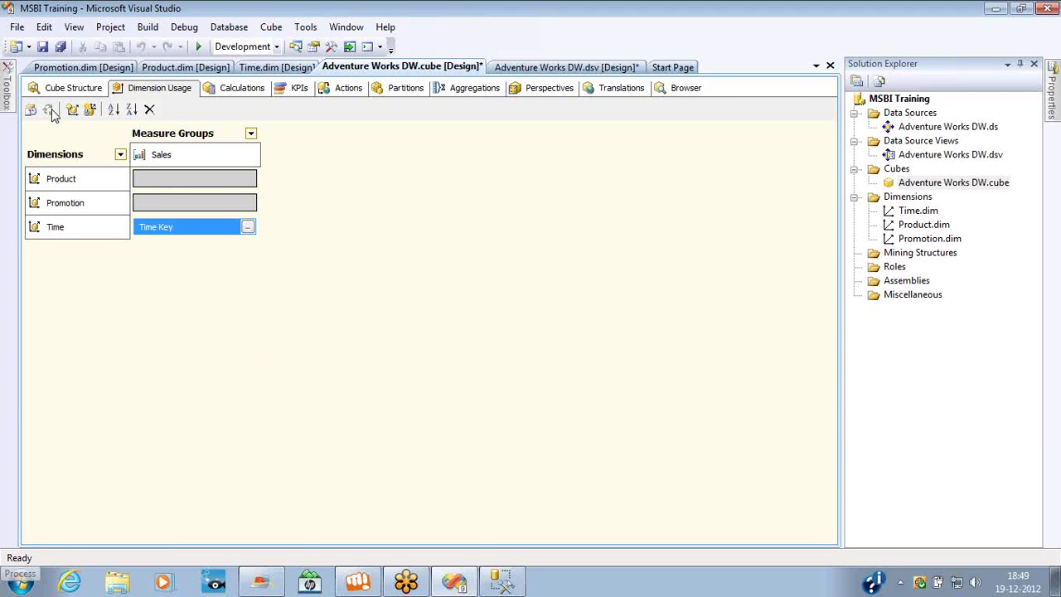
click(60, 181)
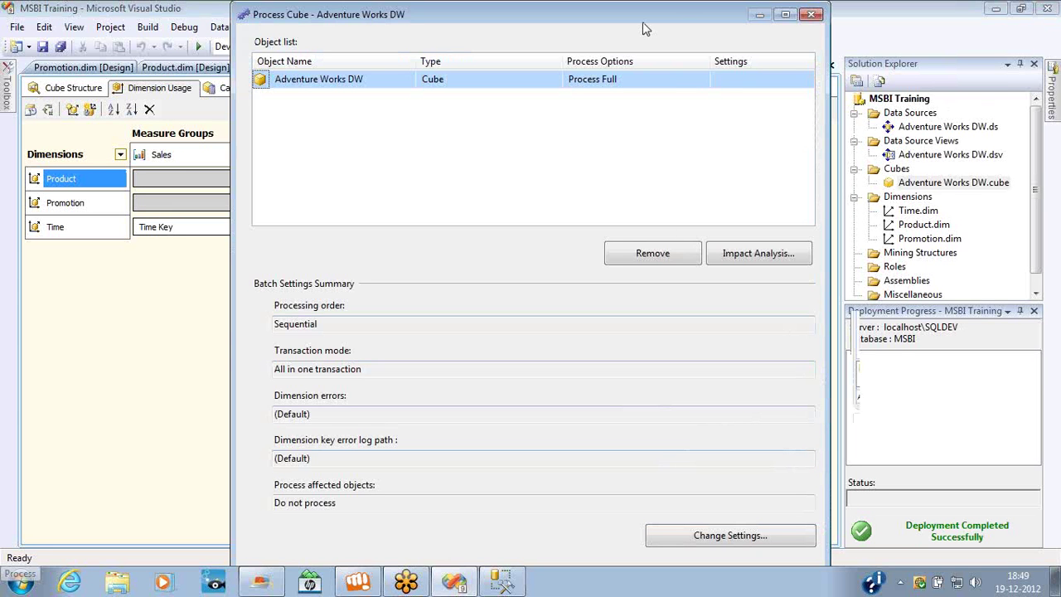
key(Return)
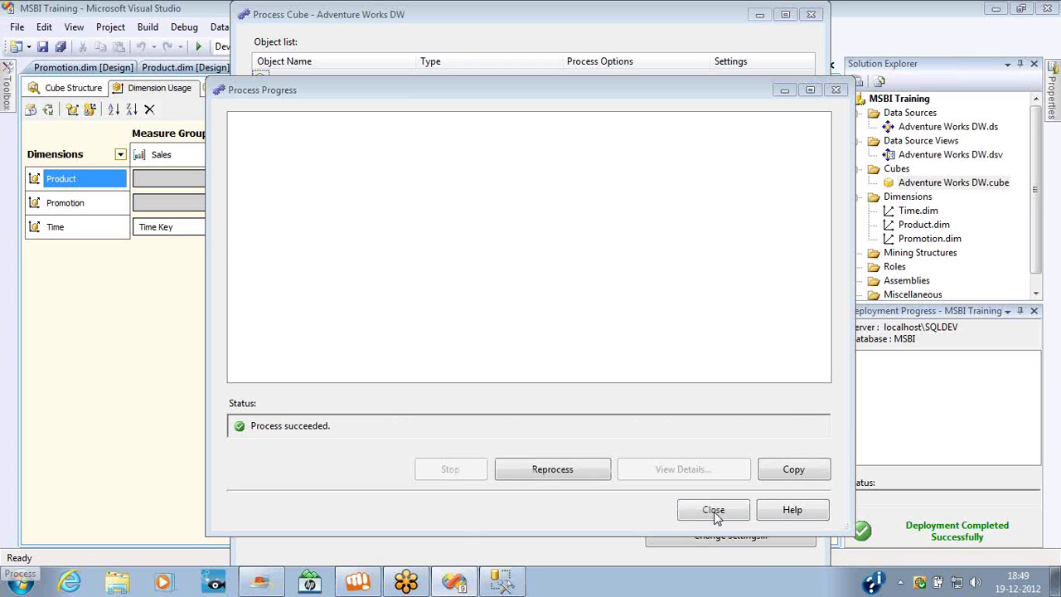
click(713, 510)
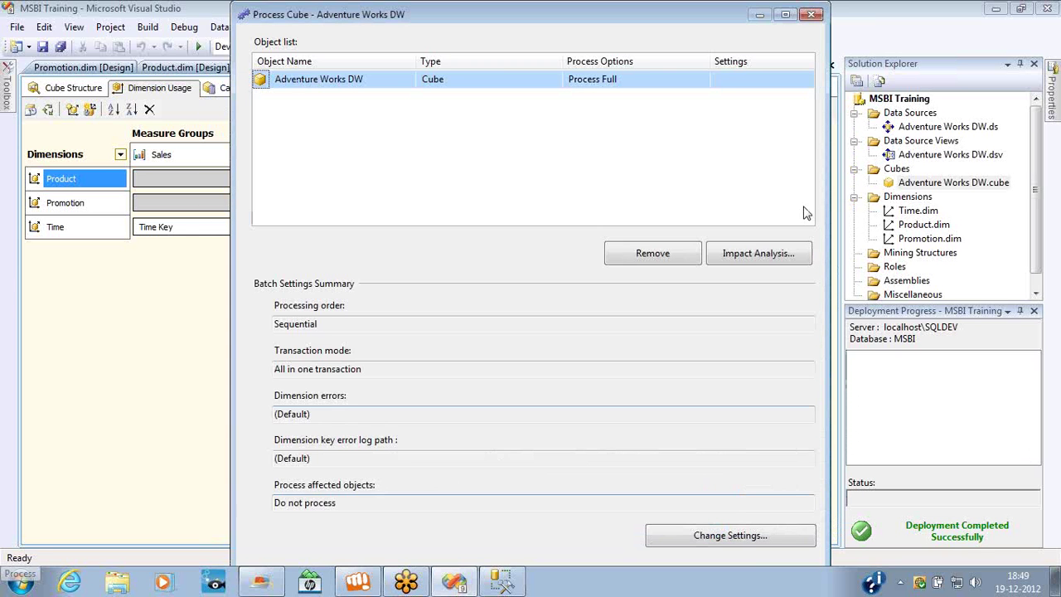
click(812, 15)
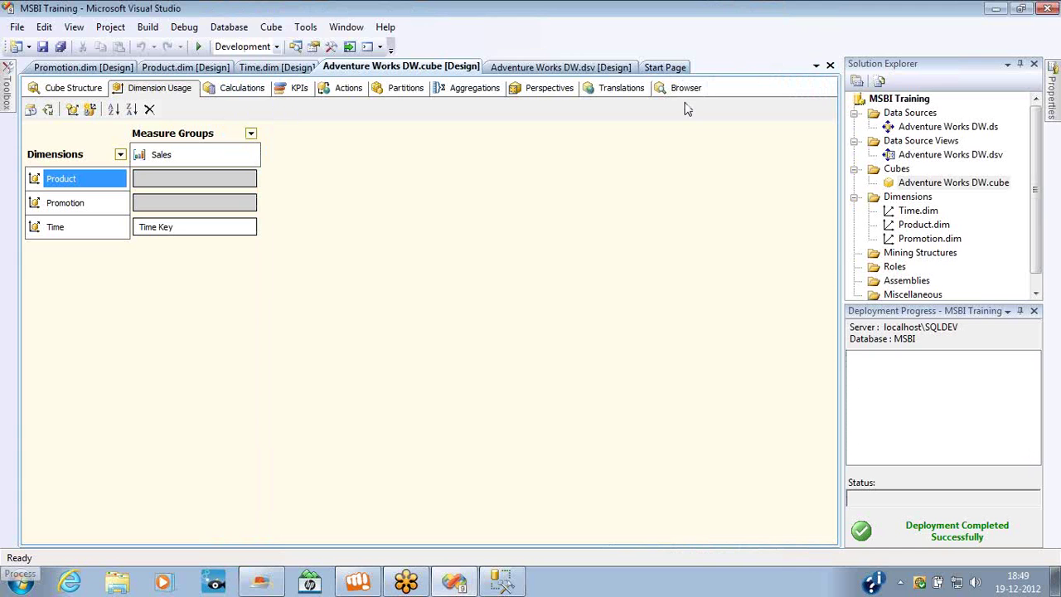
- Open the cube browser and add the Sales measure from the Sales measure group to the data area
click(684, 91)
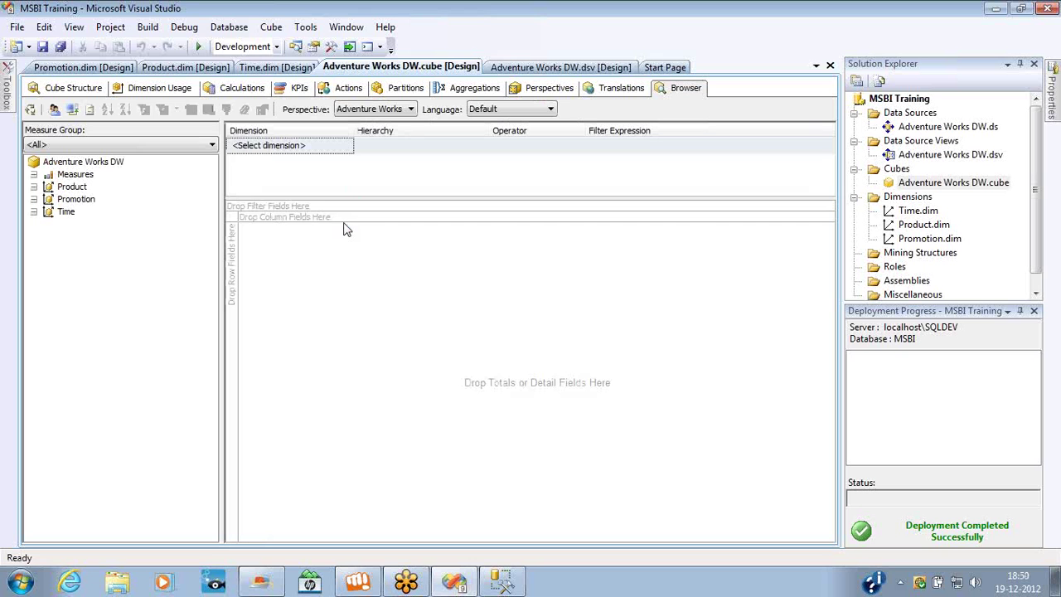
click(34, 175)
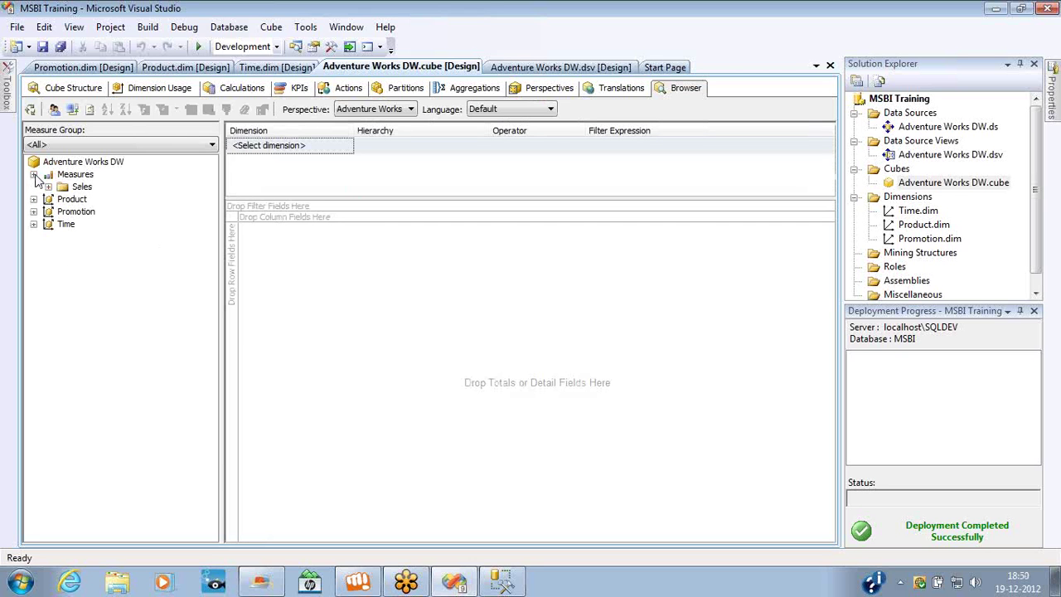
click(48, 186)
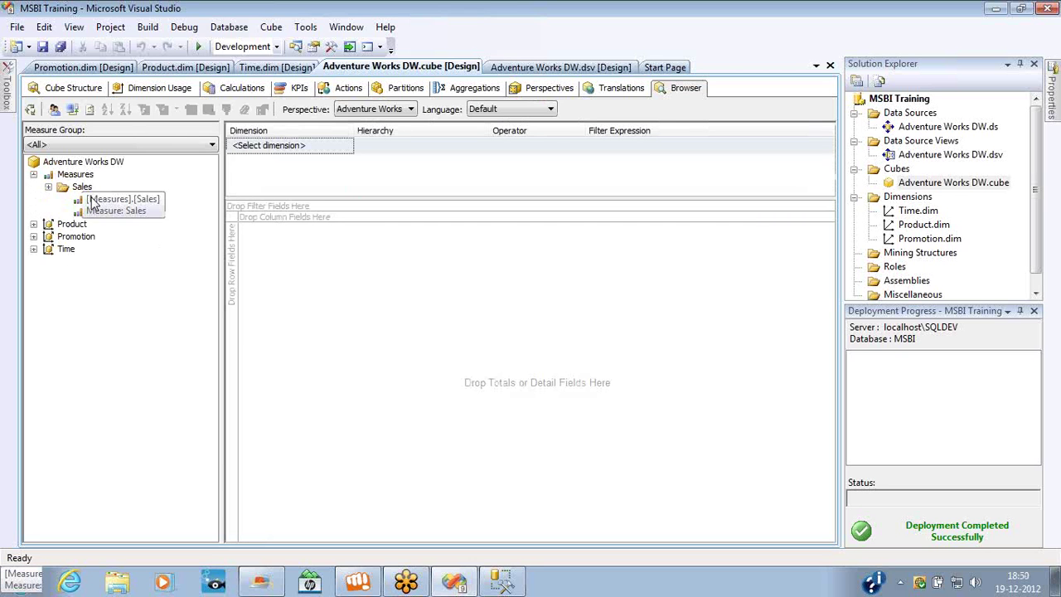
drag(94, 204, 292, 260)
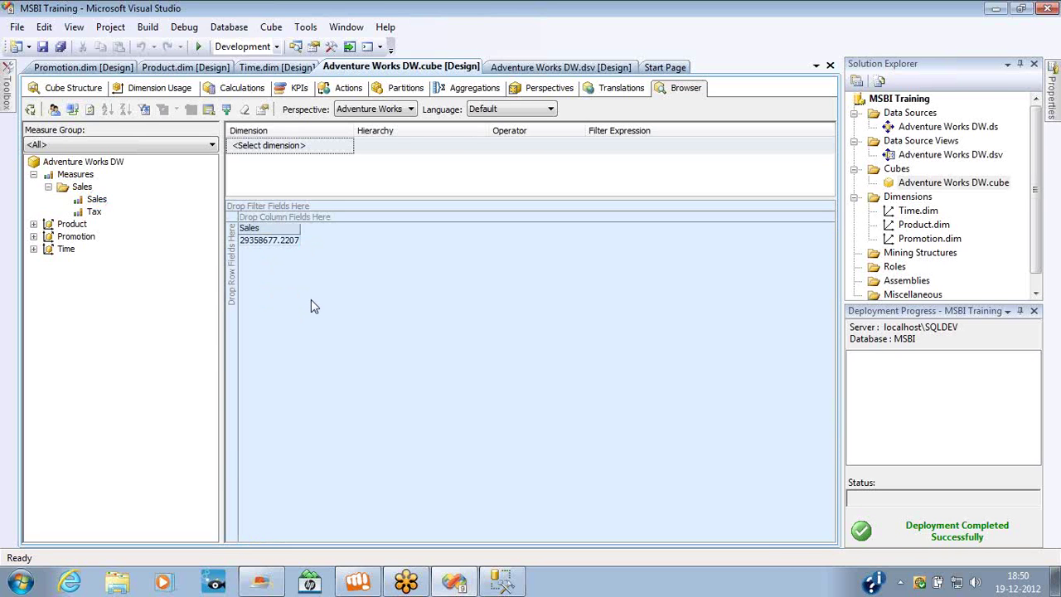
- Switch to SQL Server Management Studio and check the sum(salesamount) query result against the cube's Sales total
key(alt+Tab)
click(294, 365)
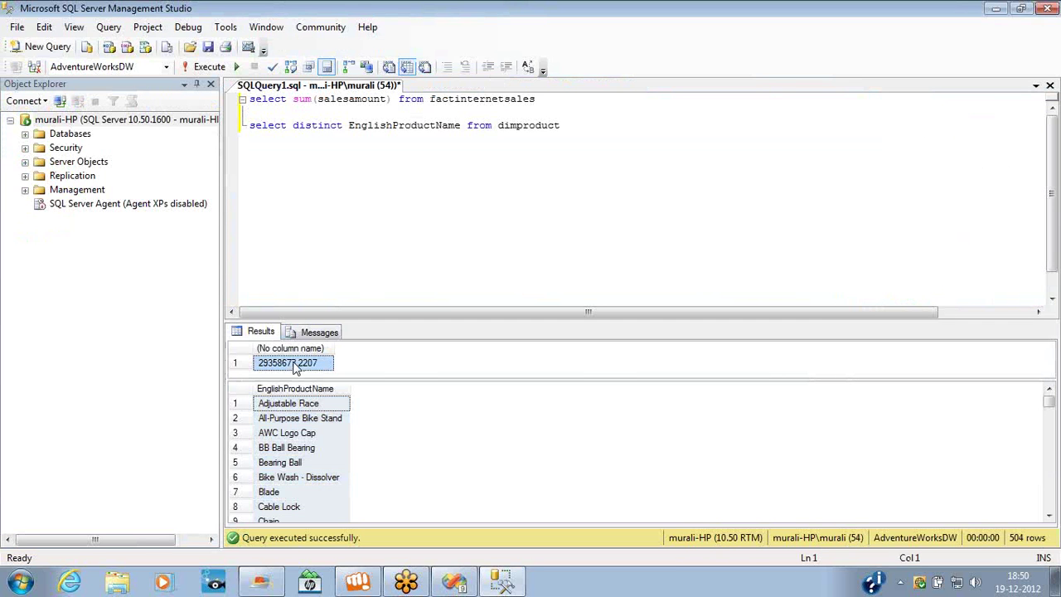
double_click(344, 98)
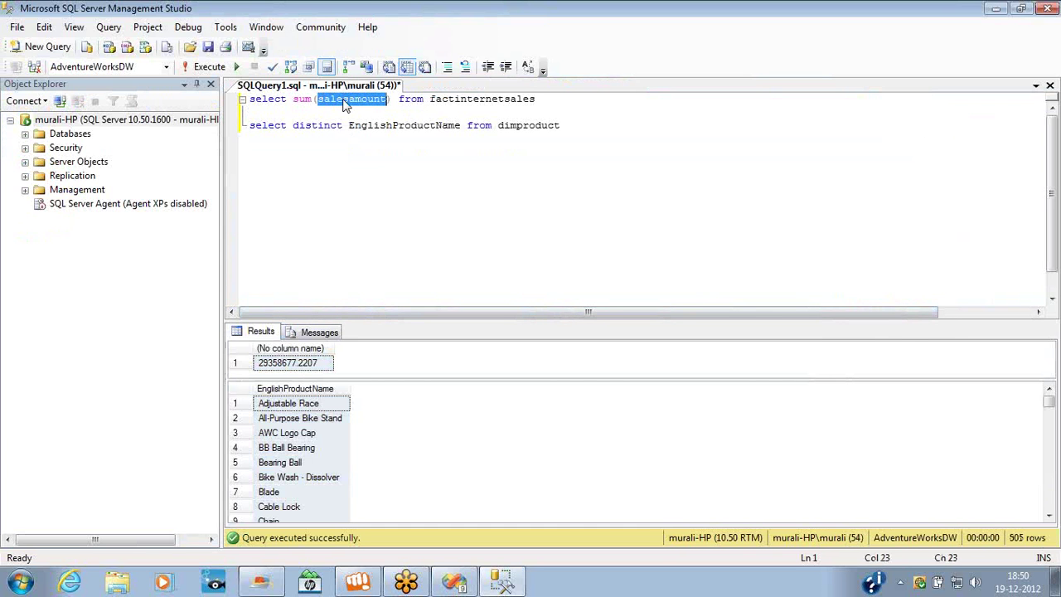
- Switch to Visual Studio, remove Sales from the cube browser and place the Product dimension's English Product Name on the rows
key(alt+Tab)
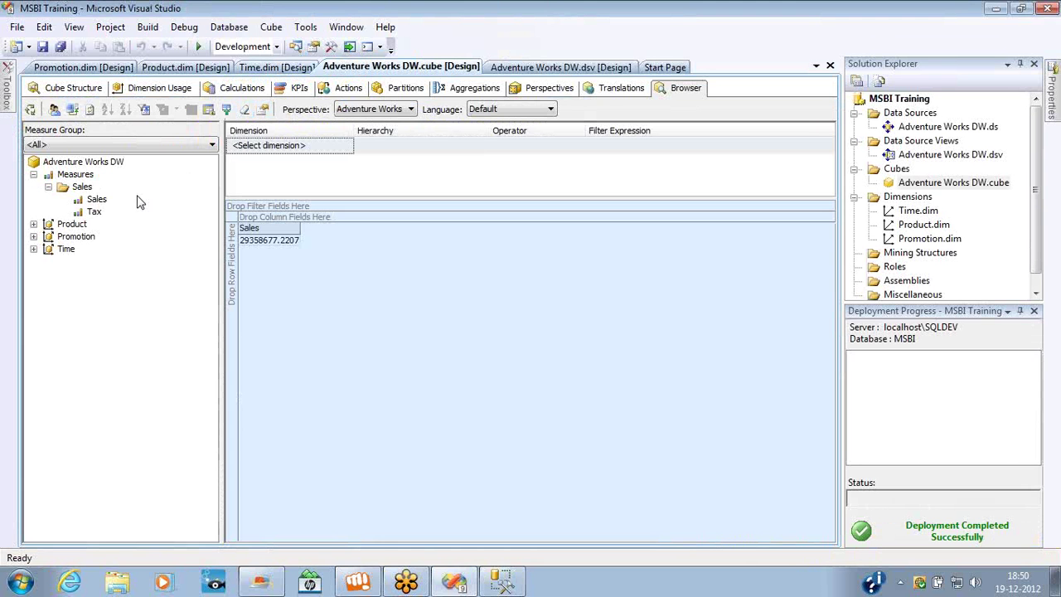
drag(282, 240, 181, 227)
click(33, 223)
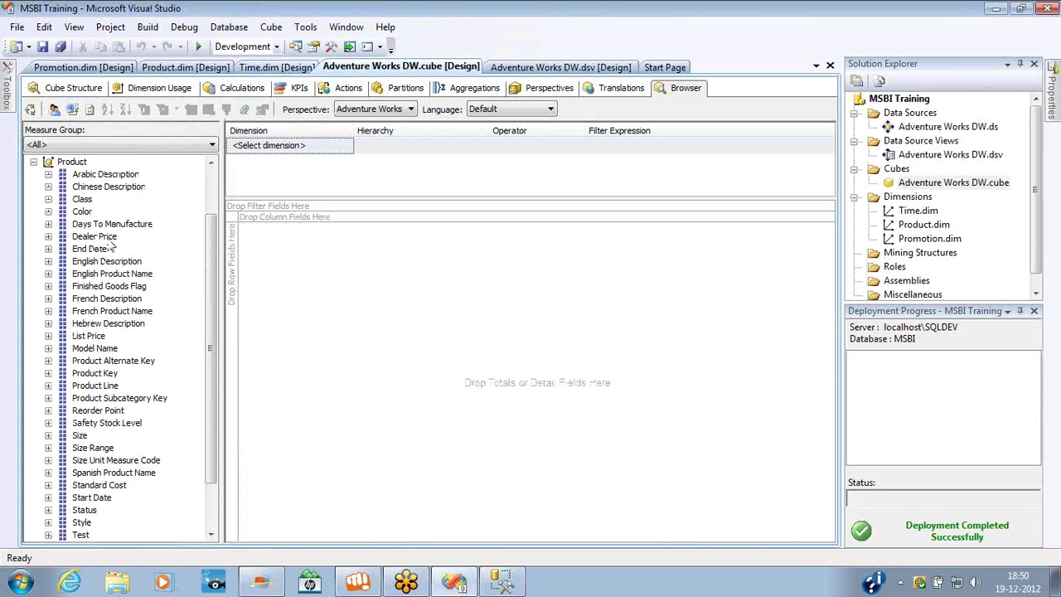
drag(128, 277, 233, 285)
- Switch to SQL Server Management Studio, check the product name results and add a copy of the dimproduct query two lines below it
key(alt+Tab)
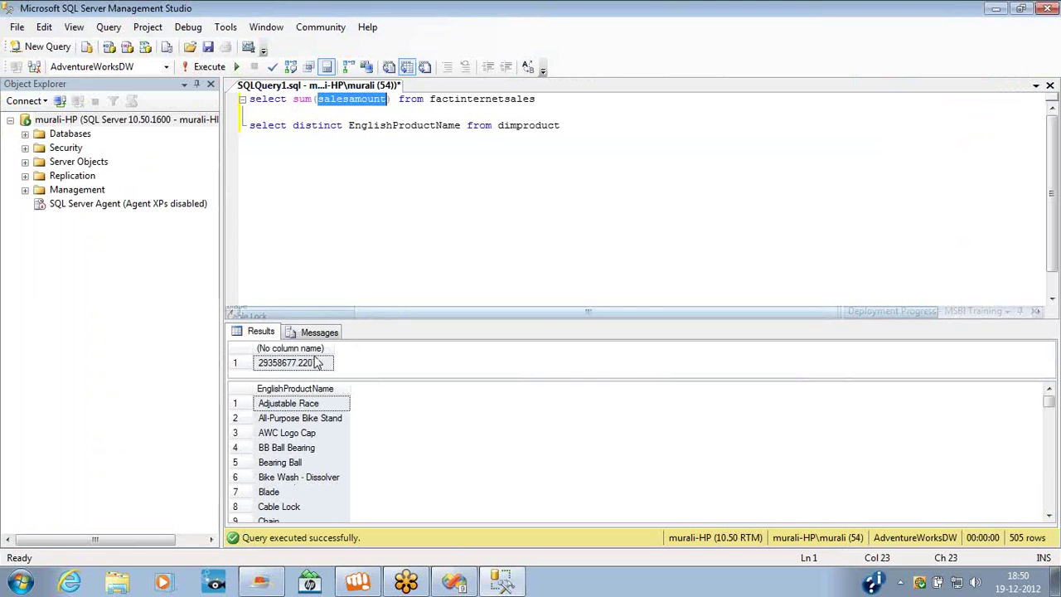
click(292, 388)
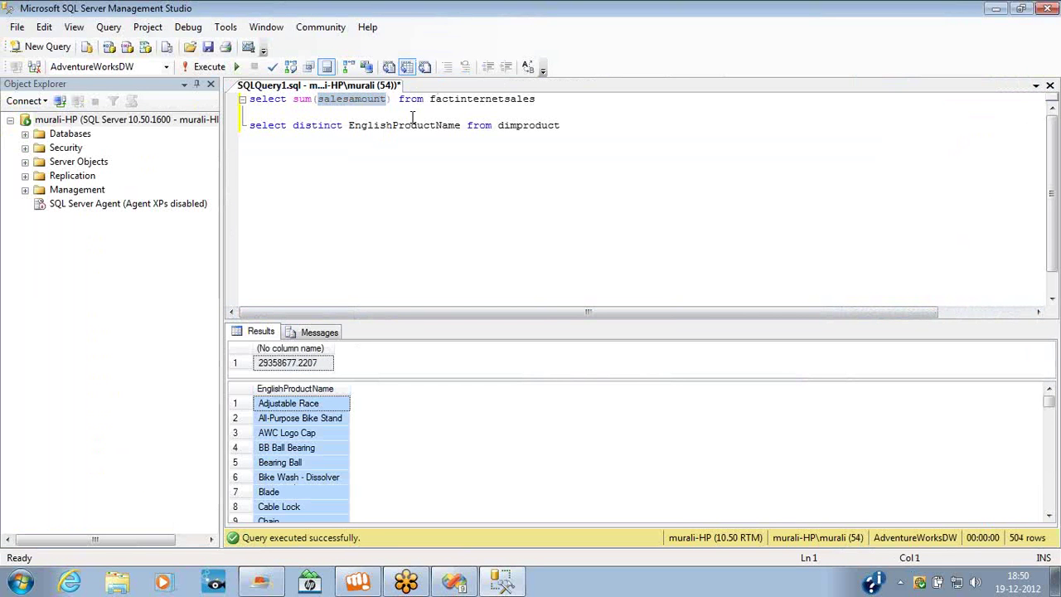
click(568, 129)
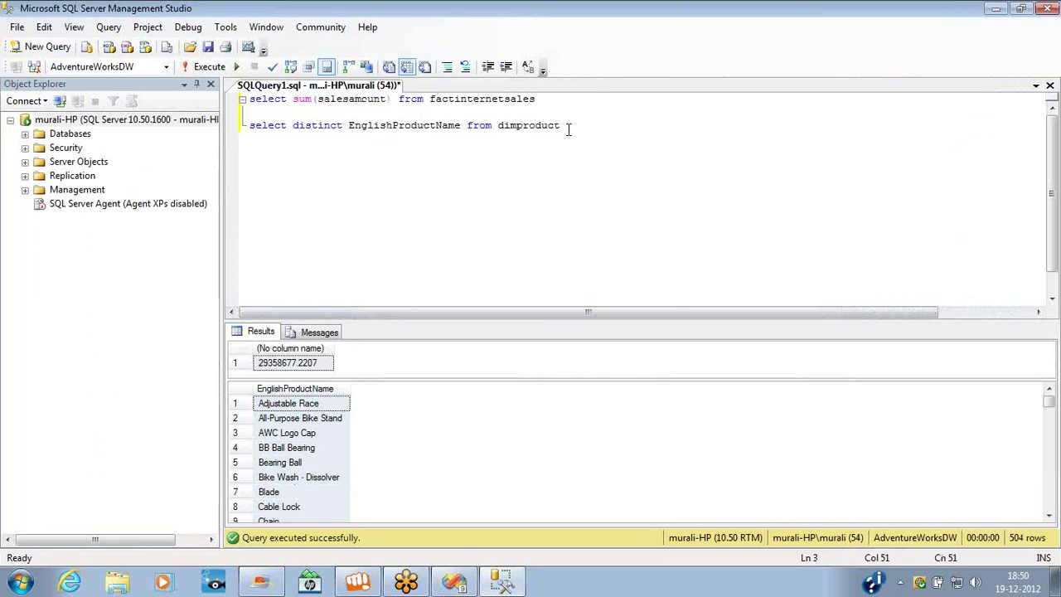
key(shift+Home)
key(ctrl+c)
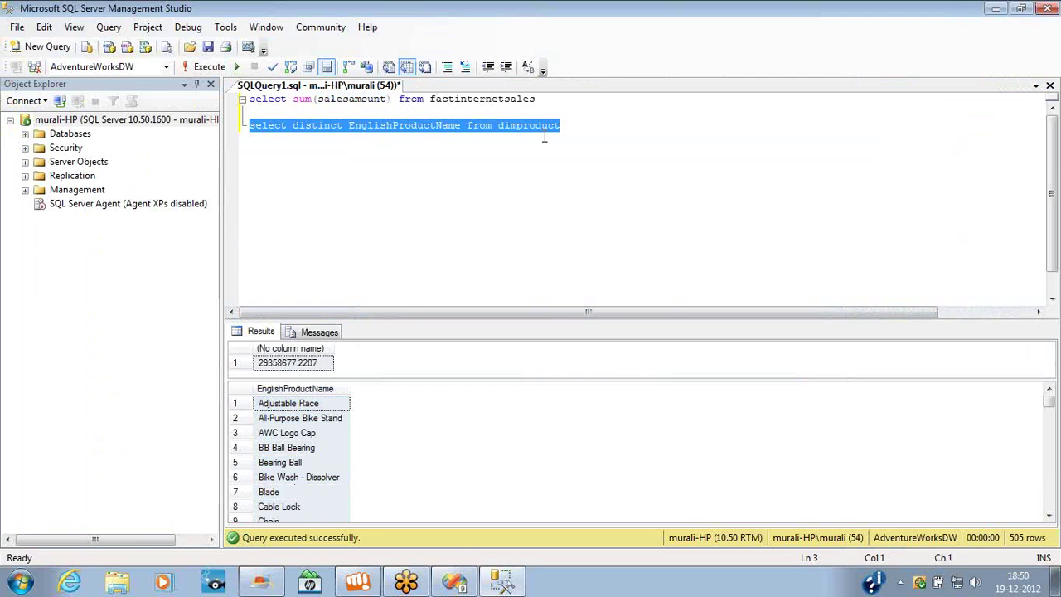
key(End)
key(Return)
key(Return)
key(ctrl+v)
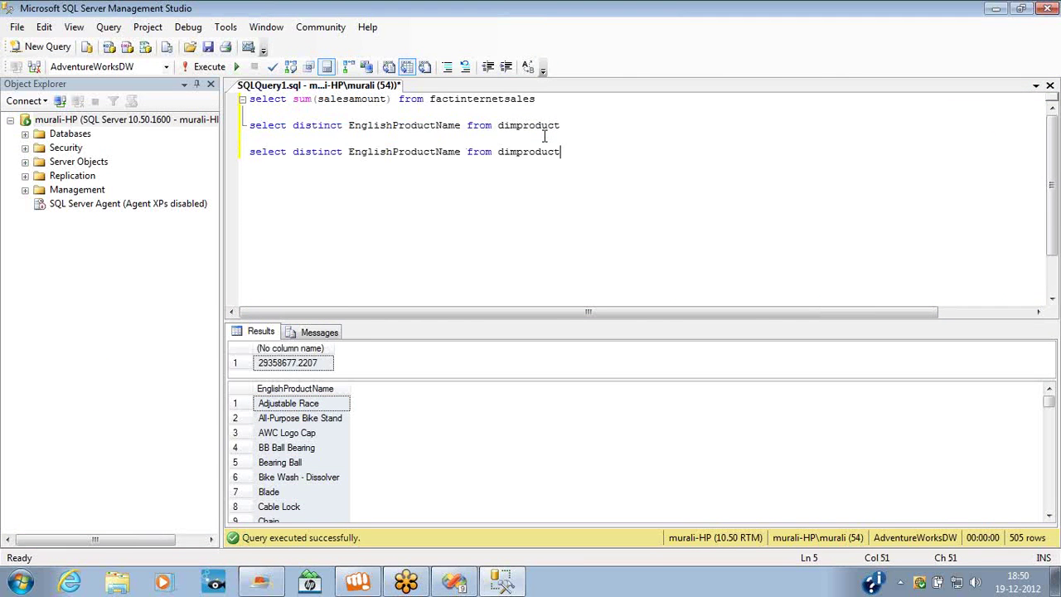
- Replace EnglishProductName with color in the copied query and run only that query
click(423, 158)
double_click(421, 155)
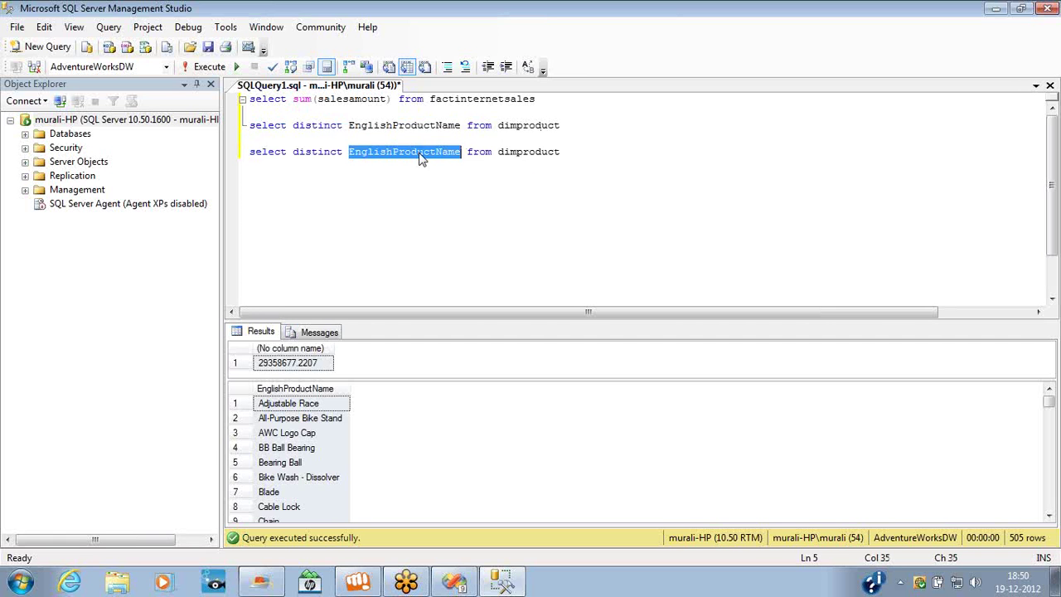
text(color)
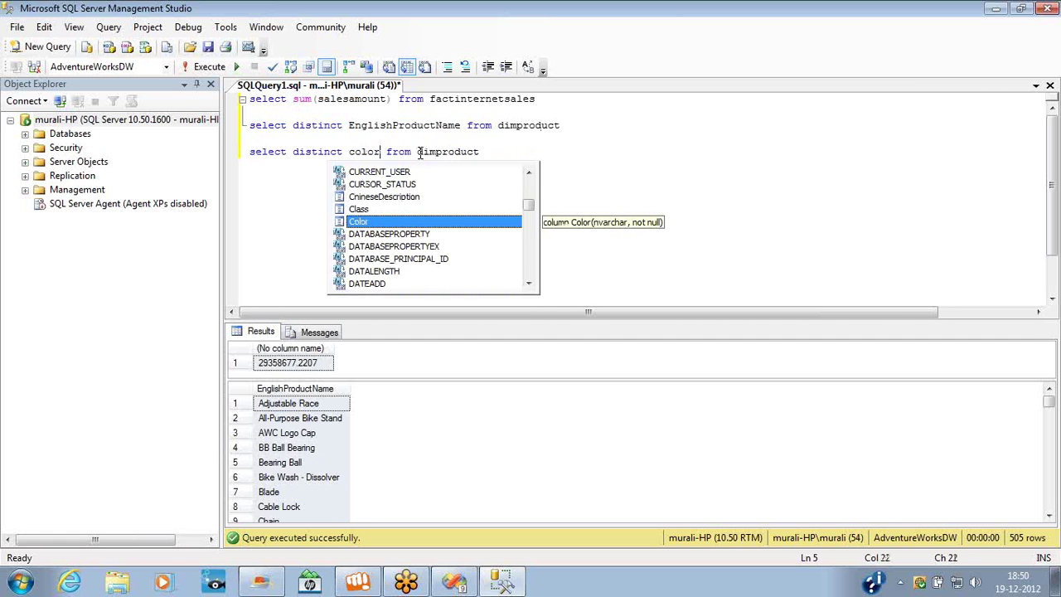
key(End)
key(shift+Home)
key(F5)
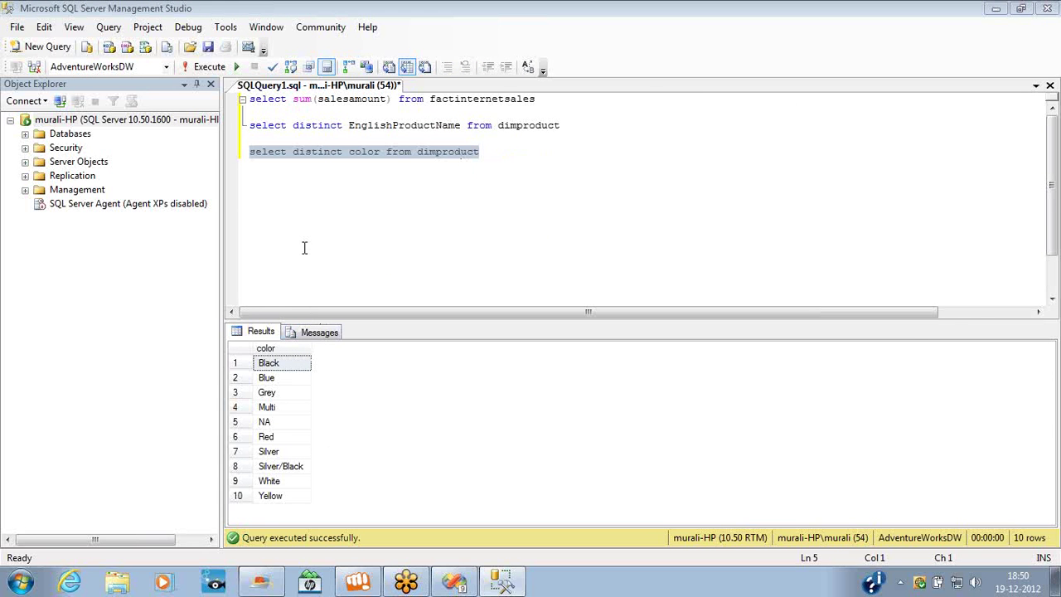
- Switch to Visual Studio and replace English Product Name with the Product dimension's Color on the cube browser rows
key(alt+Tab)
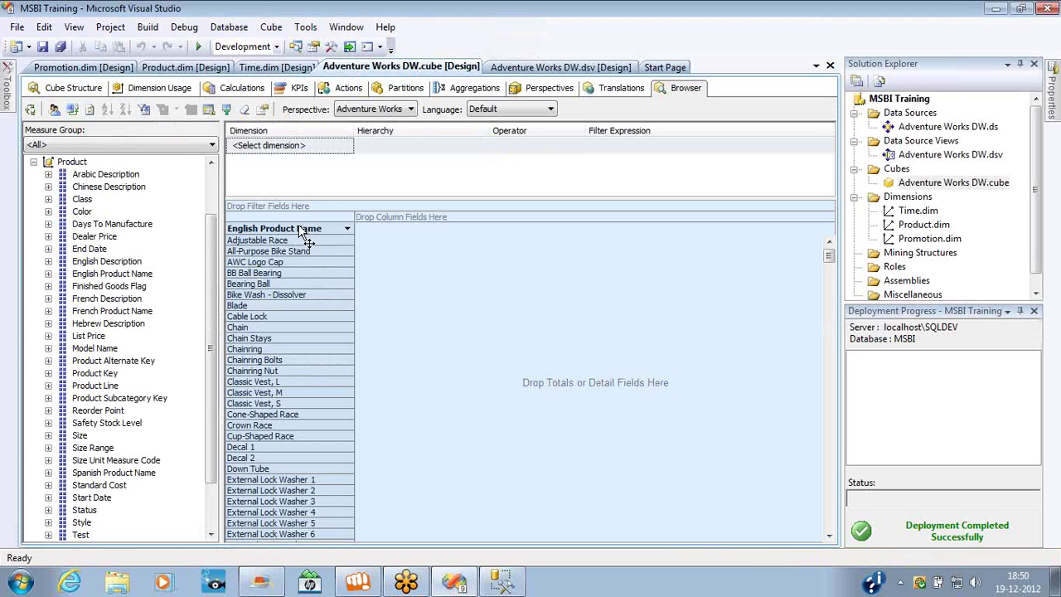
drag(301, 239, 271, 230)
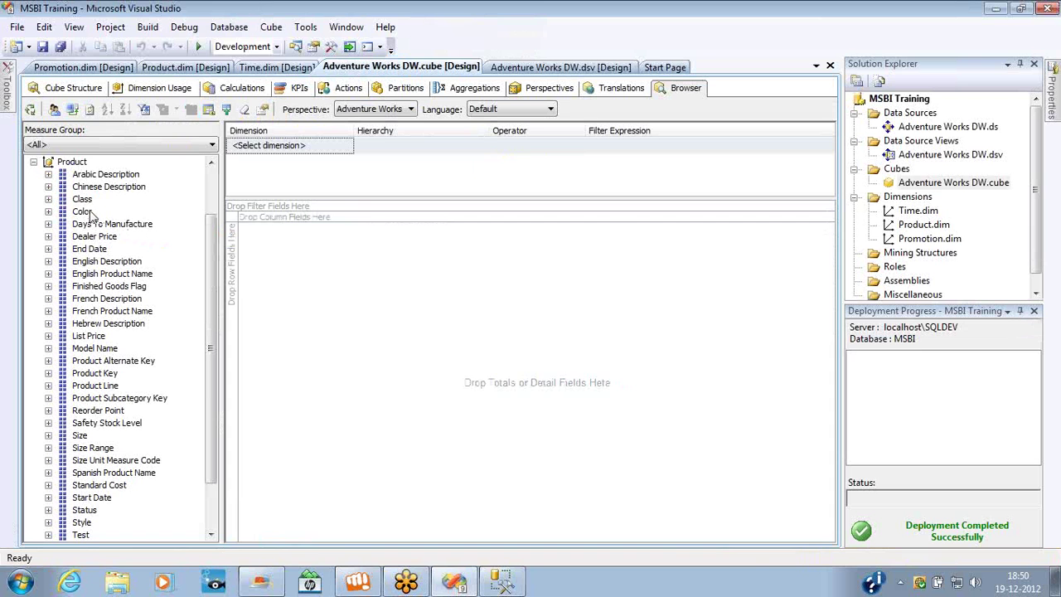
drag(87, 214, 235, 265)
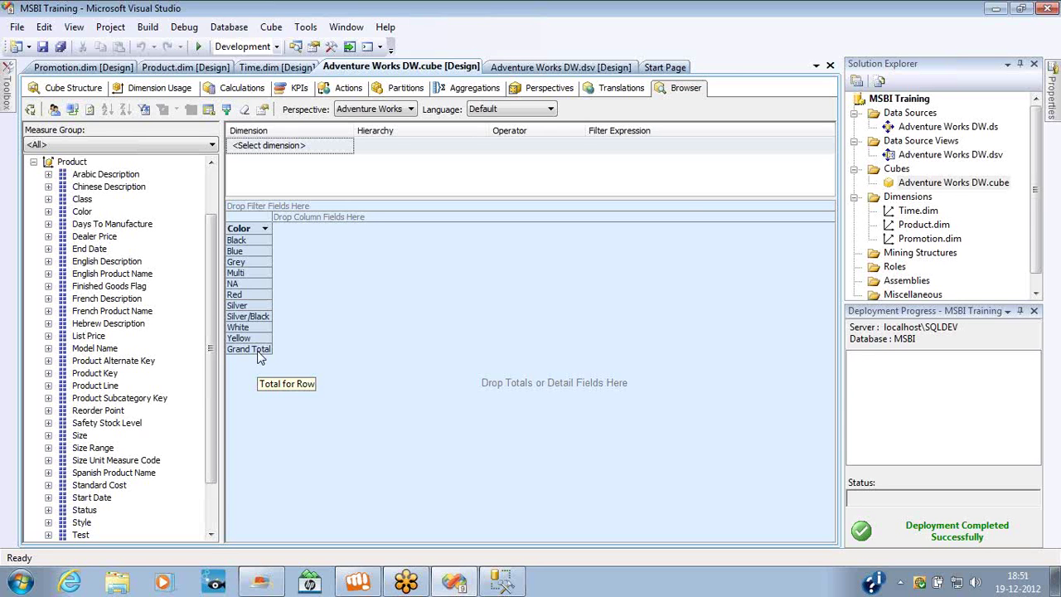
- Remove Color from the rows, collapse the Product dimension and place the Sales measure in the browser's data area
drag(257, 238, 202, 239)
click(33, 162)
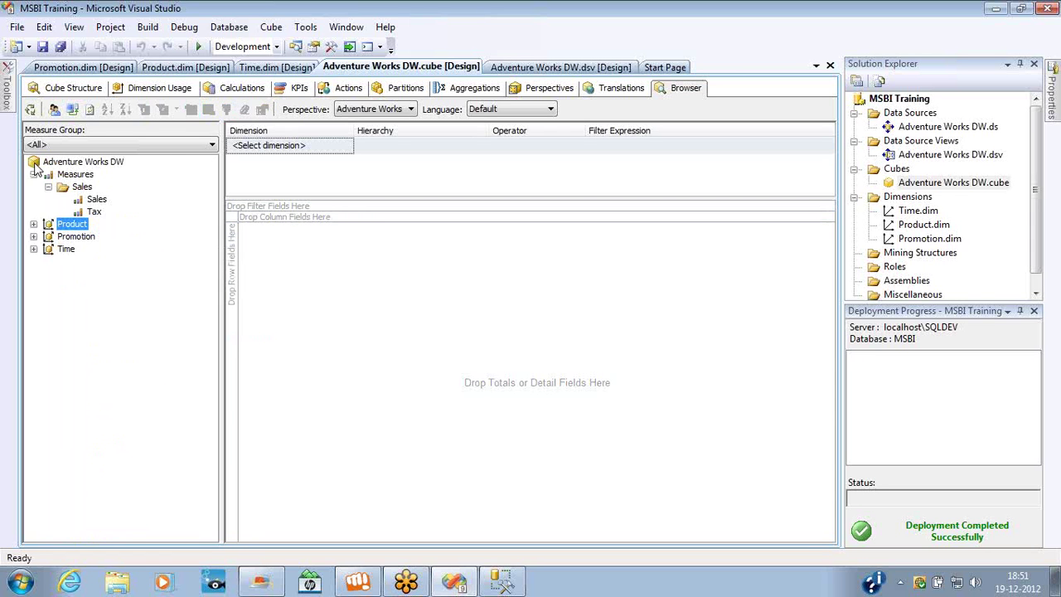
click(97, 200)
drag(97, 200, 255, 236)
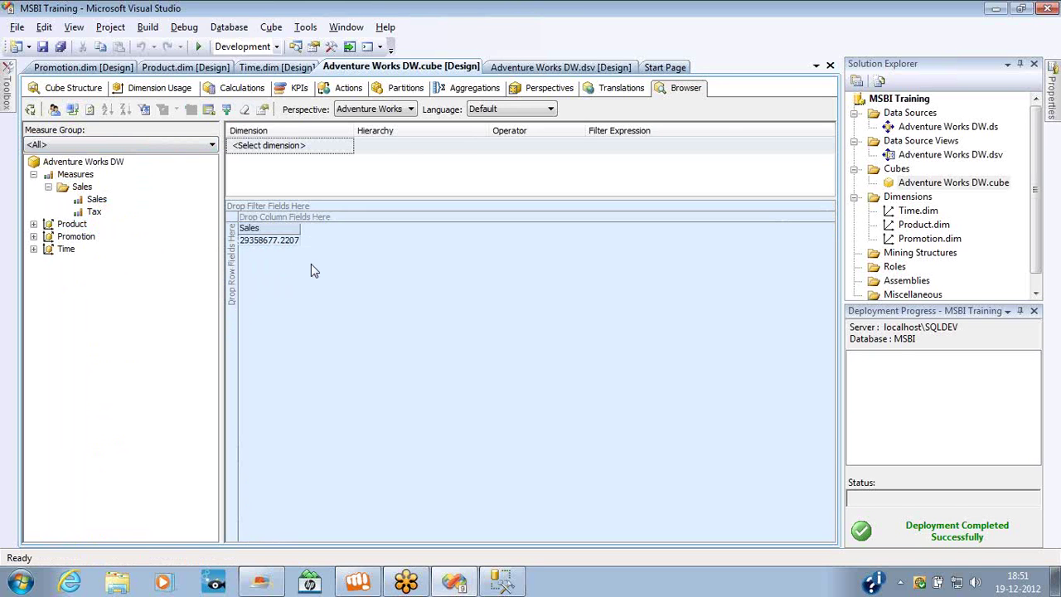
- Switch to SQL Server Management Studio and highlight the sum(salesamount) and EnglishProductName queries together
key(alt+Tab)
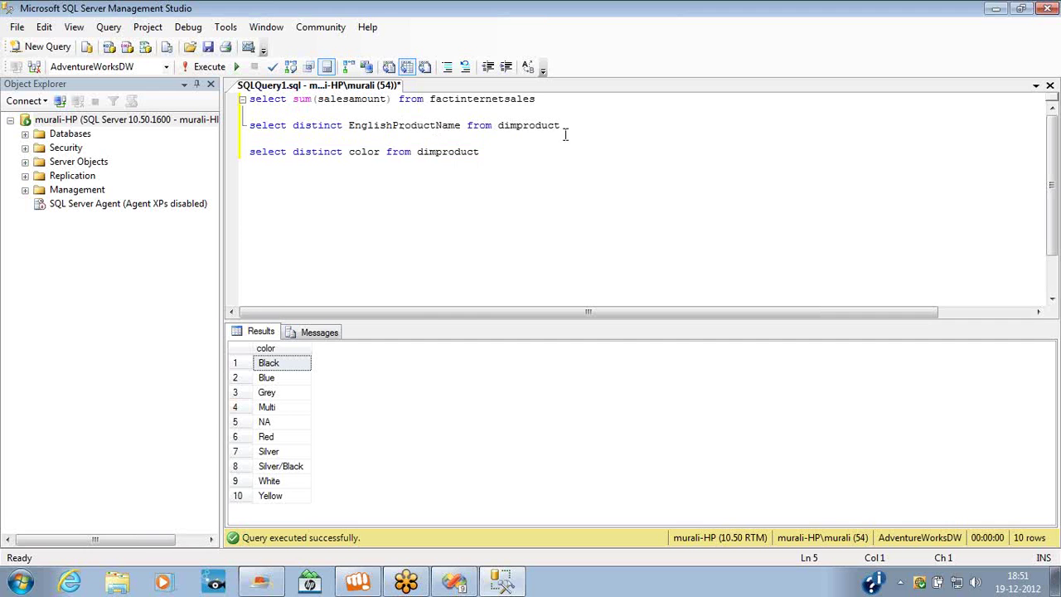
click(565, 135)
click(563, 125)
key(ctrl+shift+Home)
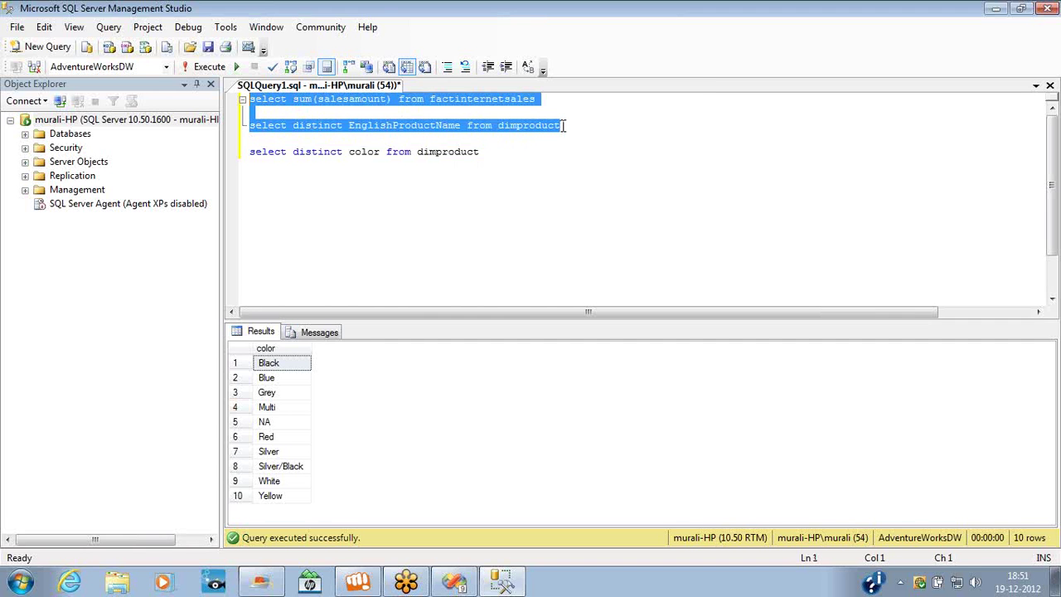
- Switch to Visual Studio and place the Product dimension's English Product Name on the rows beside the Sales measure
key(alt+Tab)
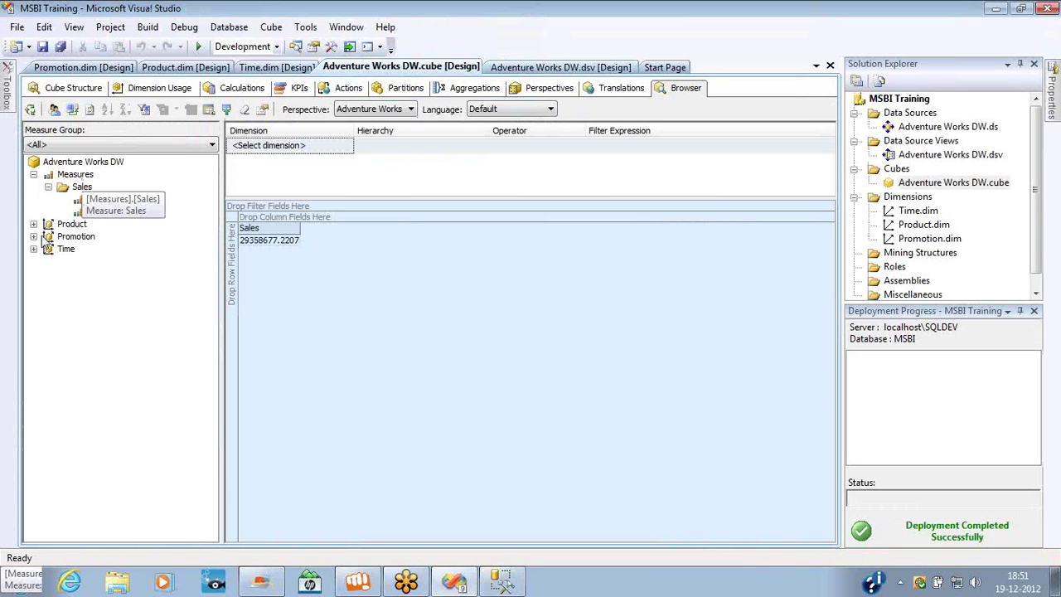
click(33, 224)
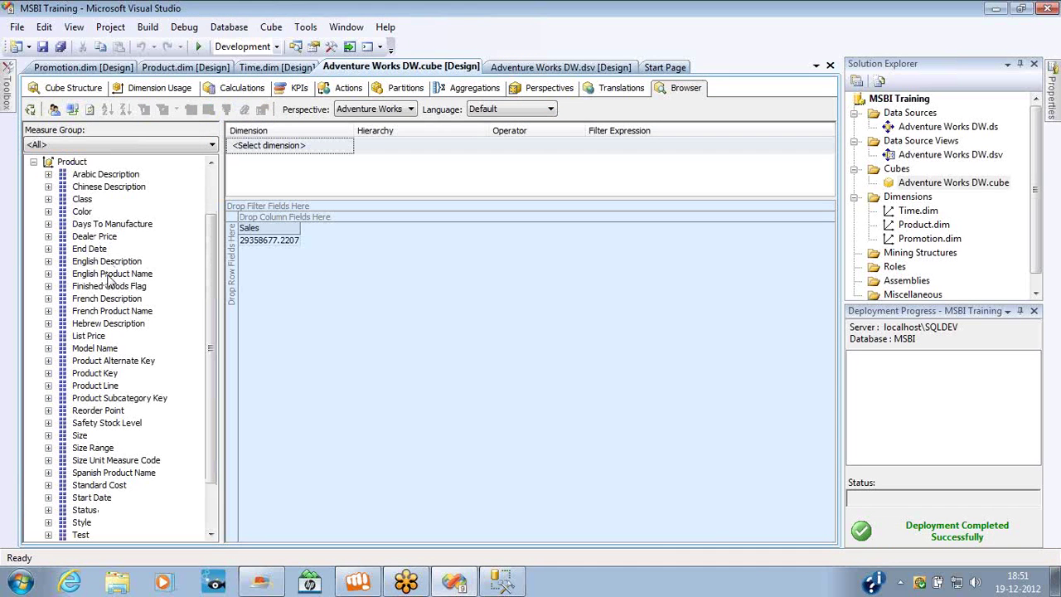
drag(111, 275, 235, 289)
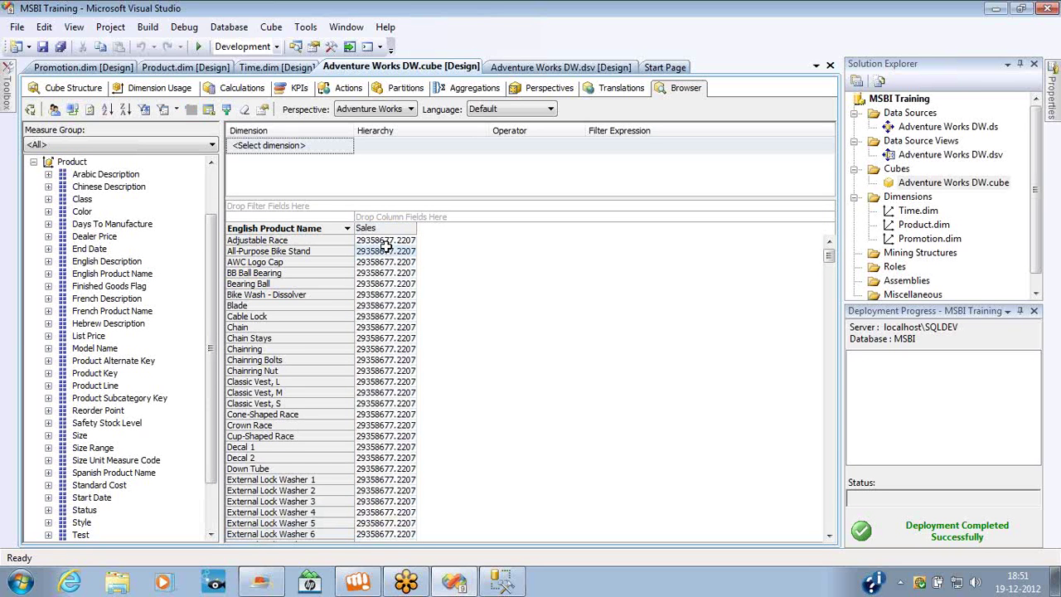
mouse_move(386, 246)
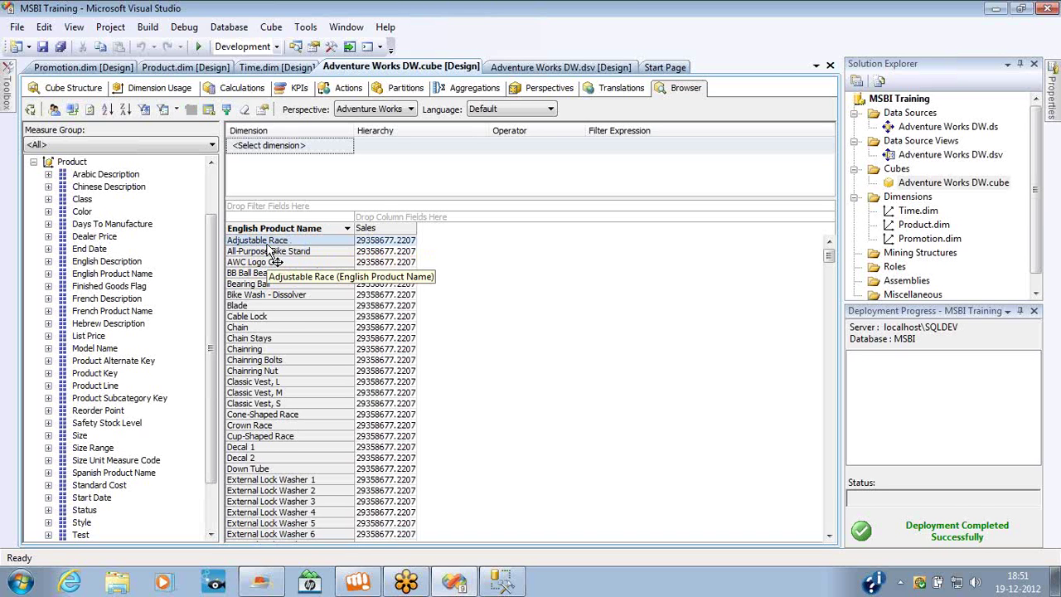
- Switch to SQL Server Management Studio and add "inner join dimproduct_test" below the sum(salesamount) query
key(alt+Tab)
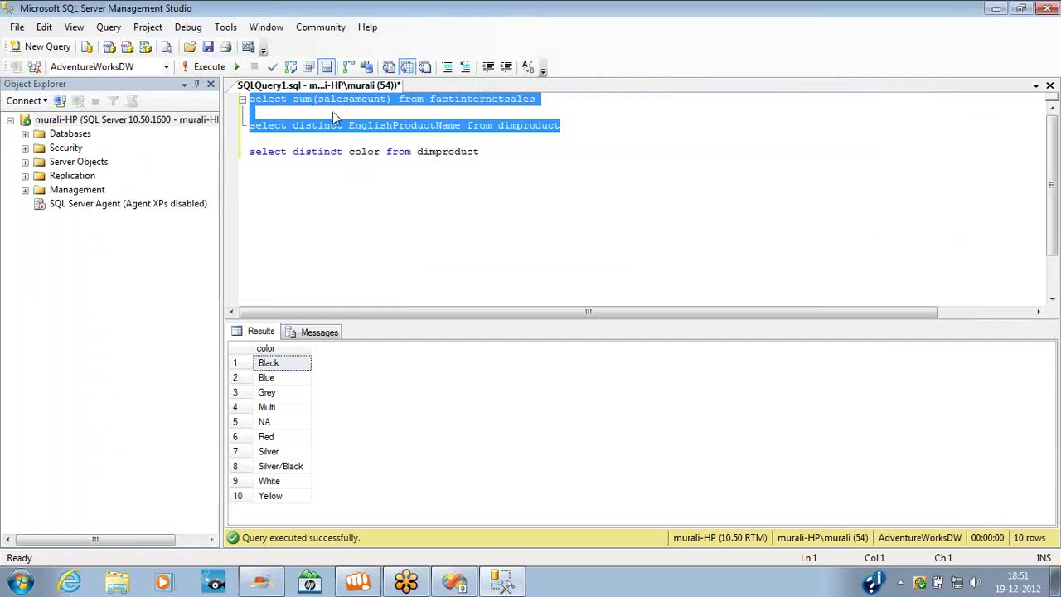
click(334, 112)
text(in)
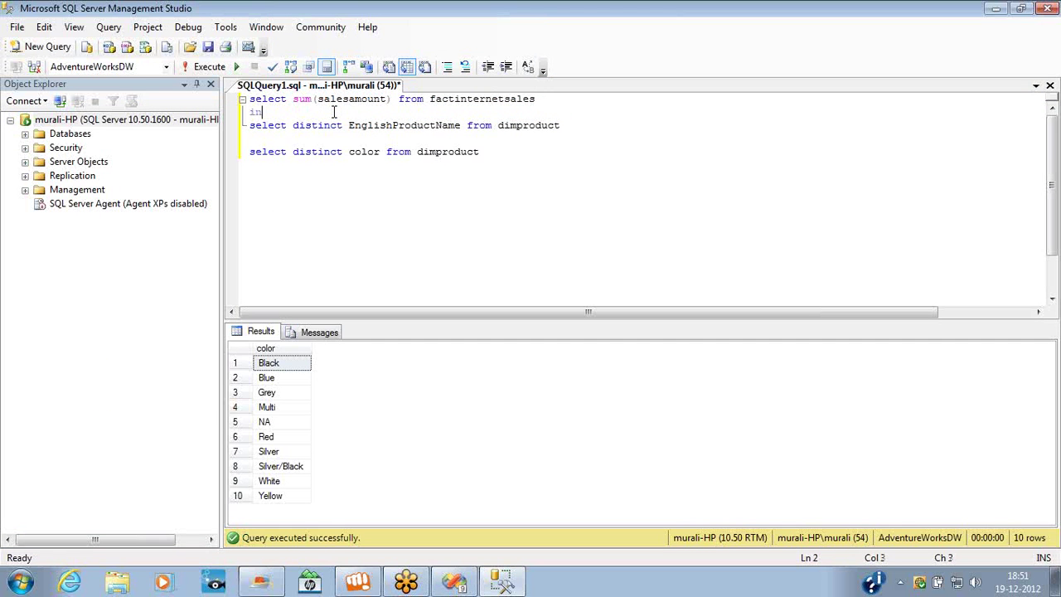
text(ner join dimpro)
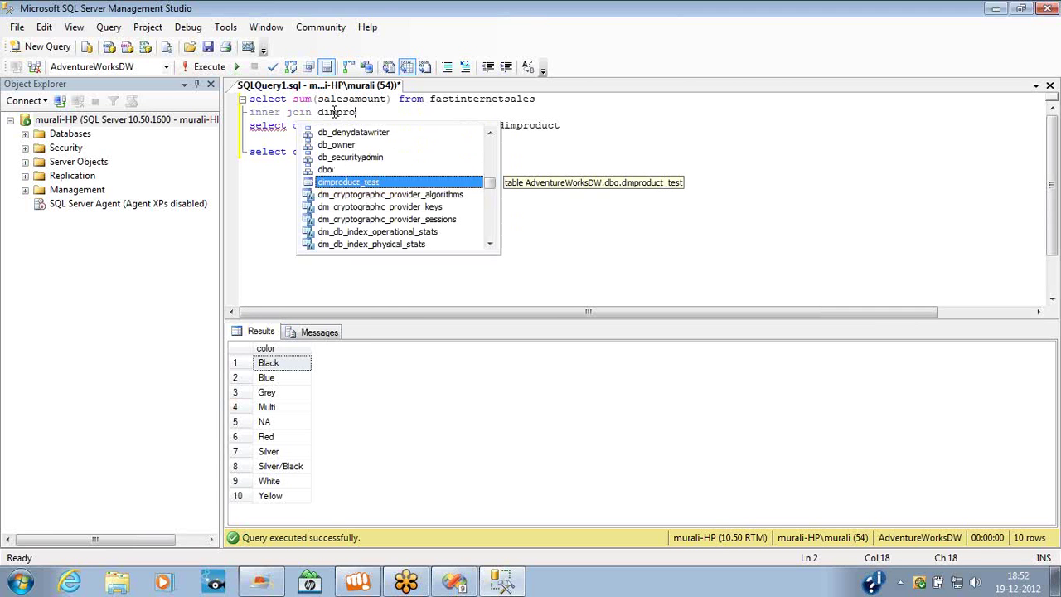
text(duct_test )
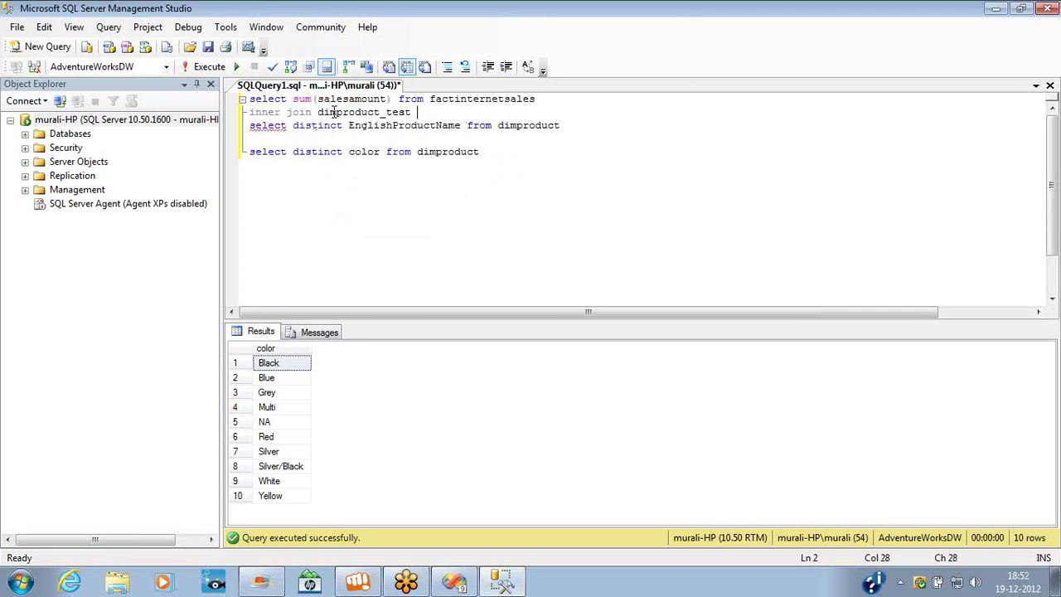
- Begin the join condition with "on dimproduct.ProductKey = fact" after the joined table
text(on di)
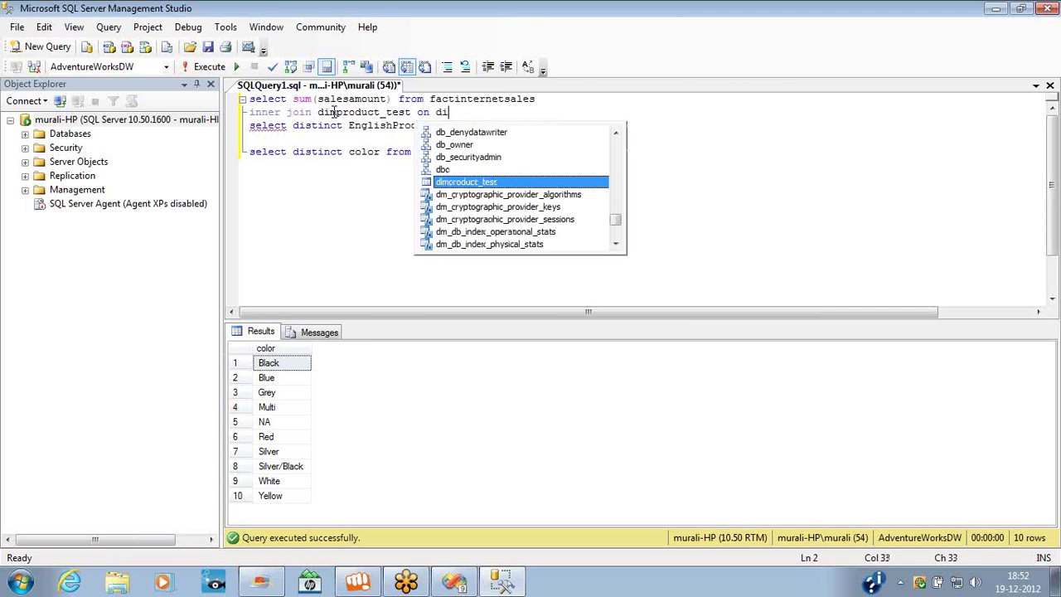
text(mproduct)
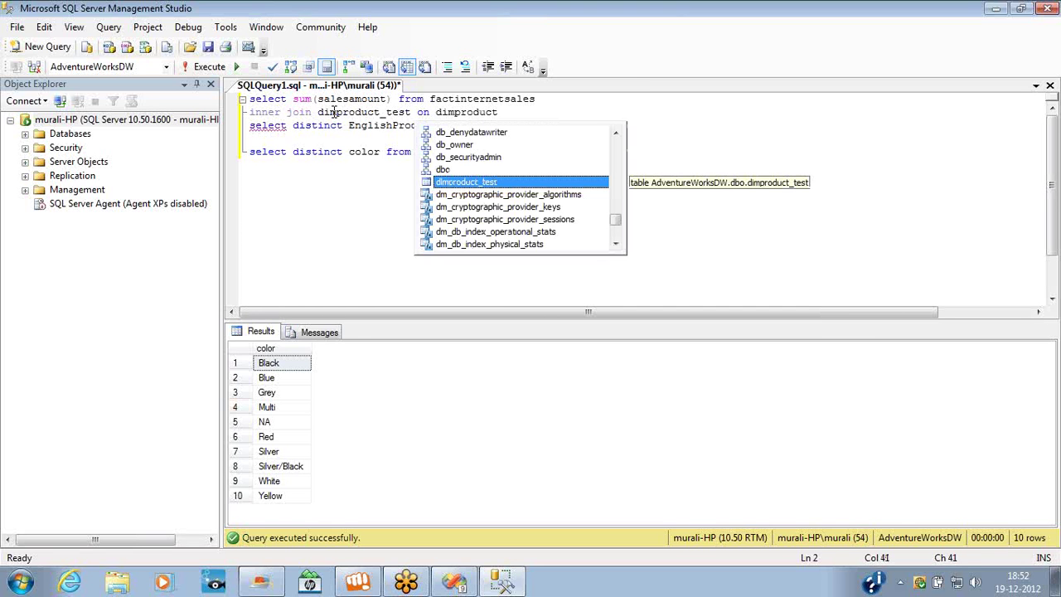
key(Escape)
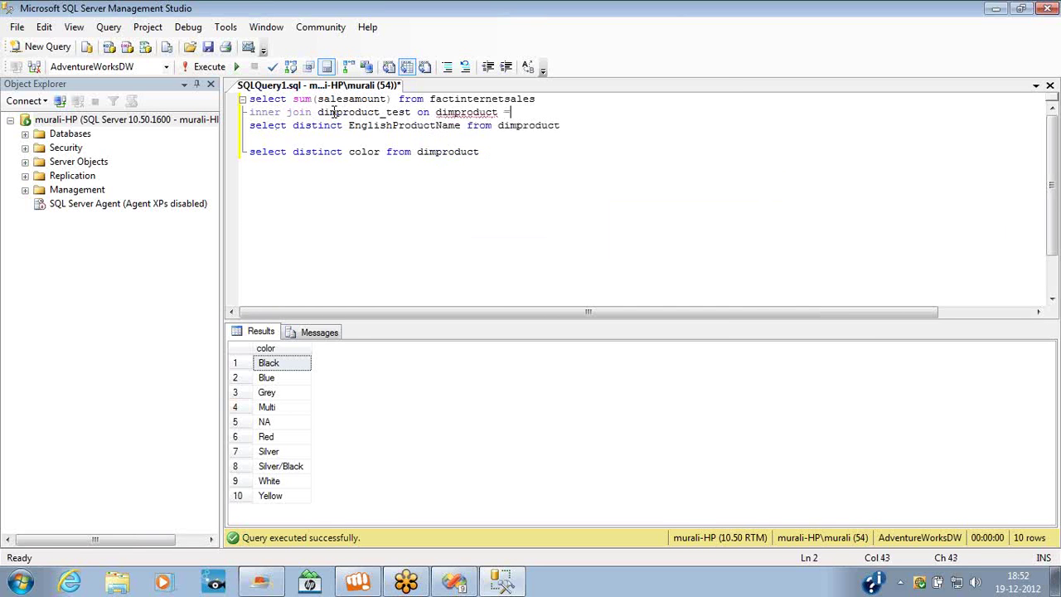
text(.pro)
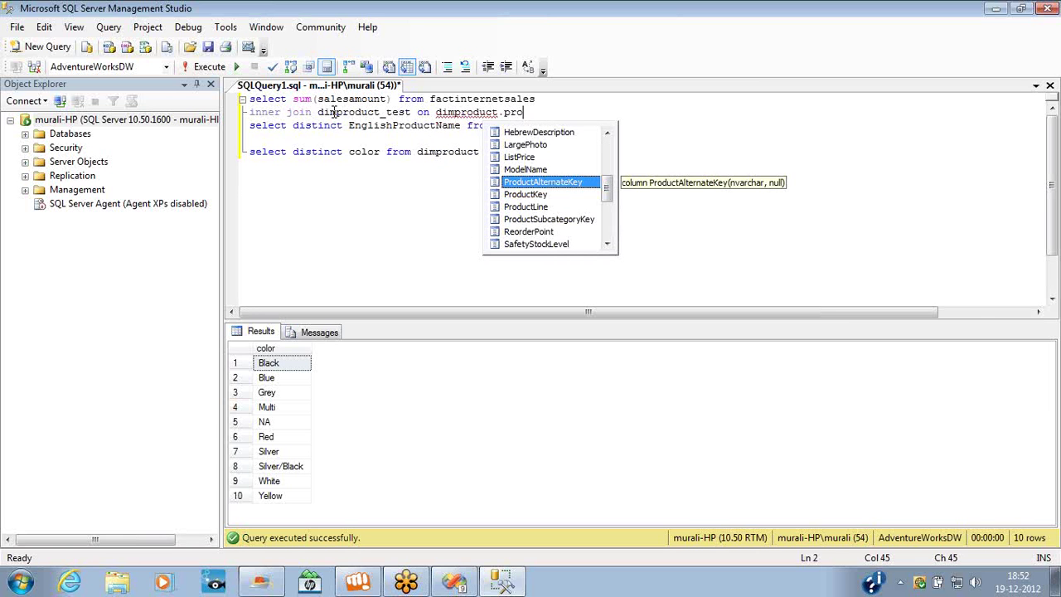
key(Down)
key(Tab)
text(= f)
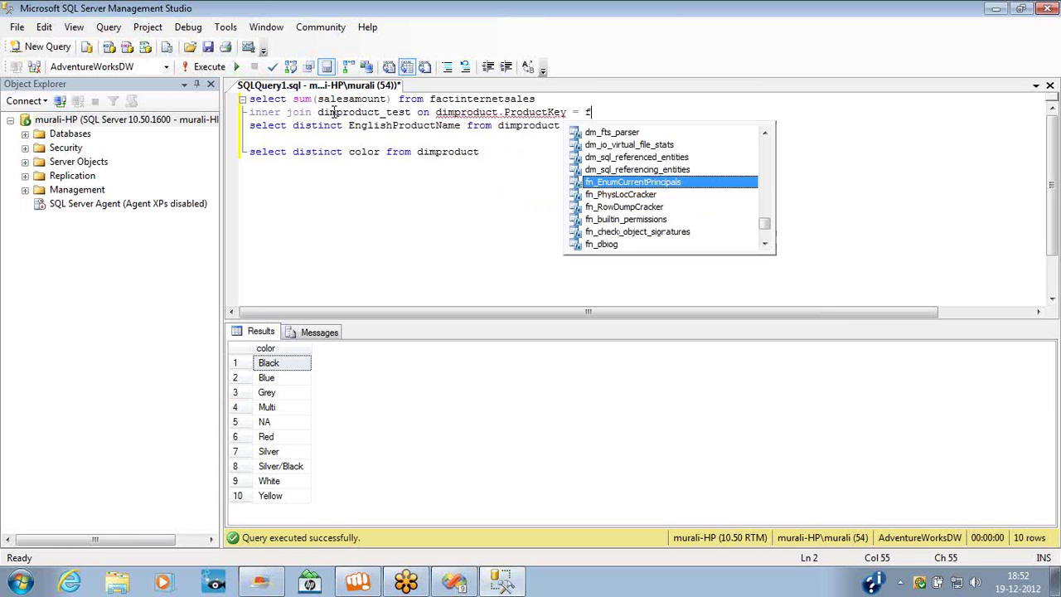
text(act)
key(Down)
key(Down)
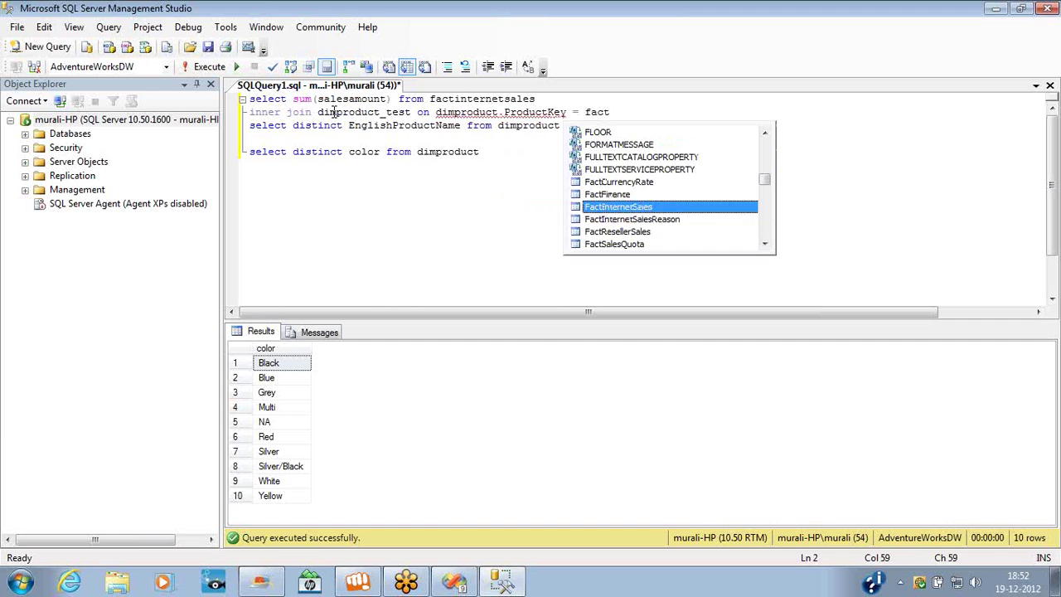
text(.pro)
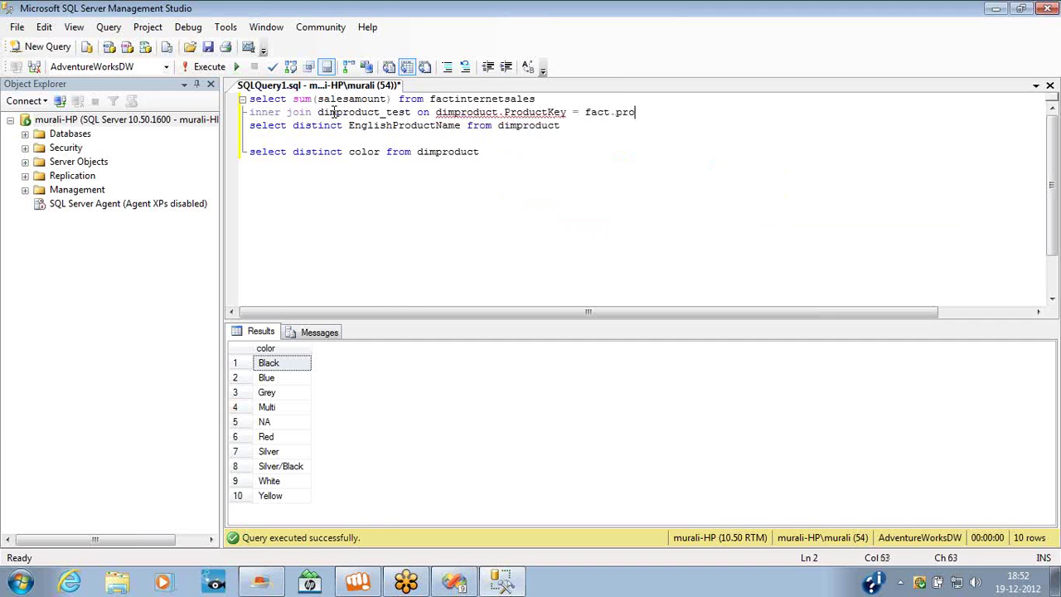
key(BackSpace)
key(BackSpace)
key(BackSpace)
key(BackSpace)
- Complete the join condition with FactInternetSales.ProductKey and add a new line below it
key(ctrl+space)
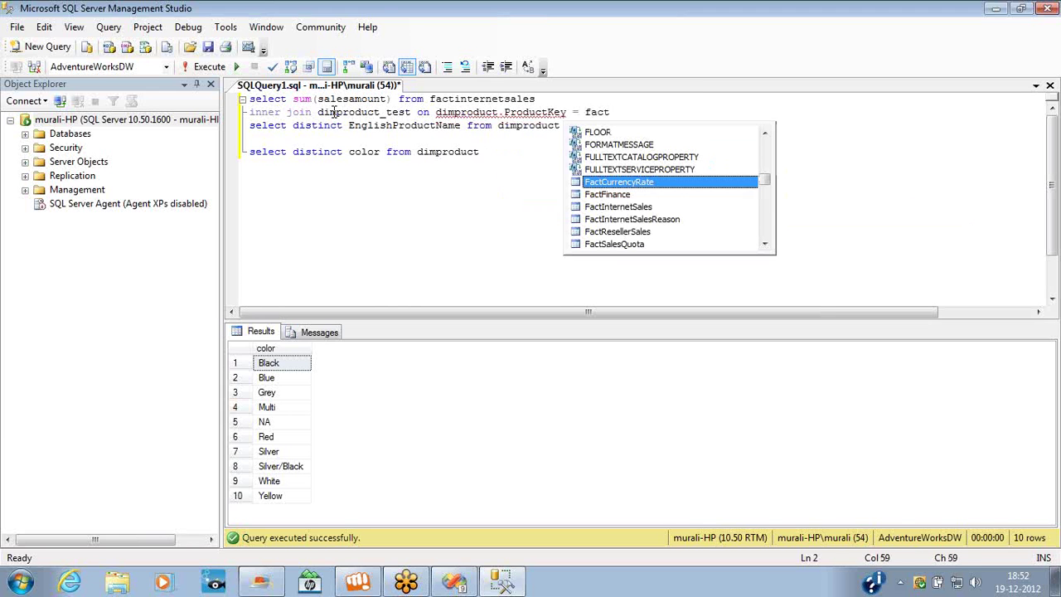
key(Down)
key(Down)
key(Down)
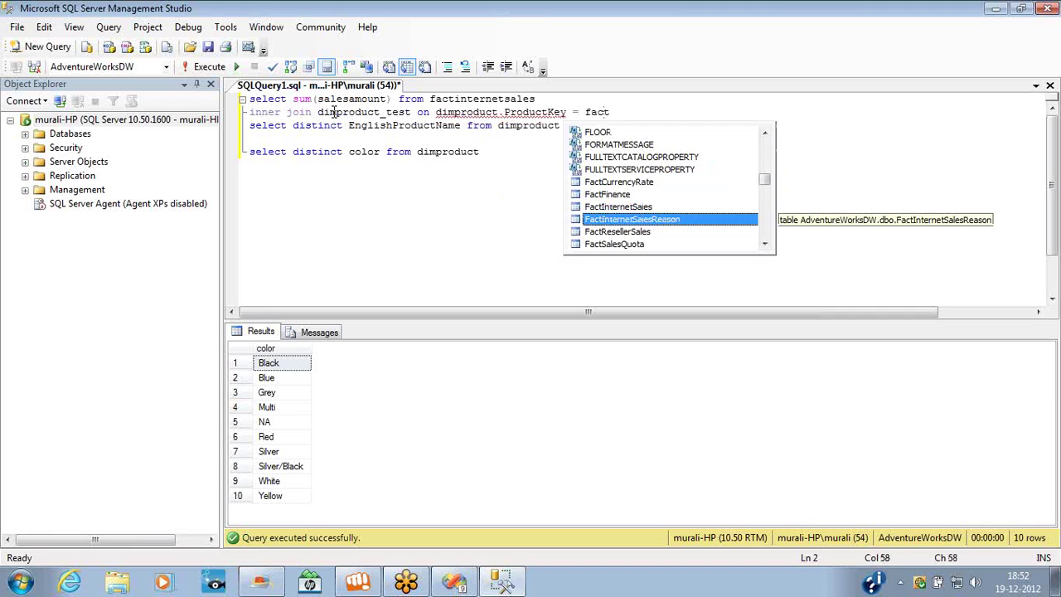
key(Up)
text(.pr)
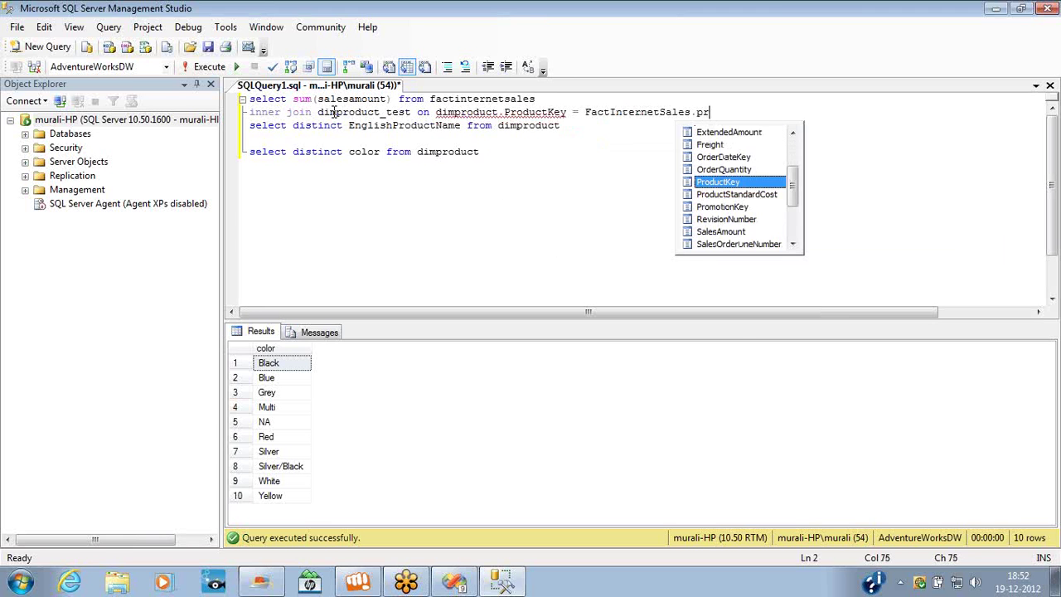
key(Tab)
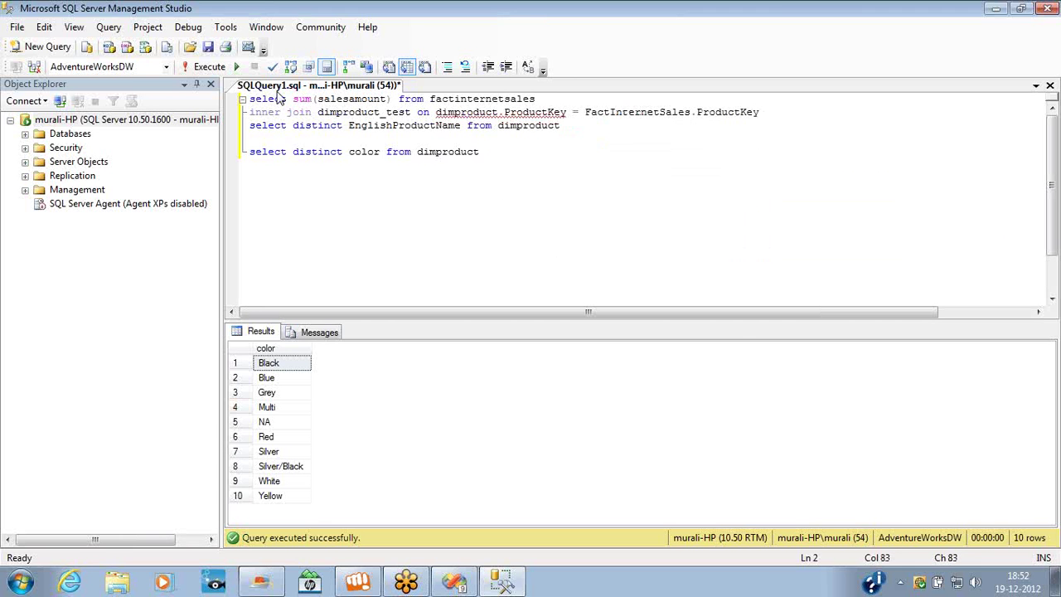
key(Return)
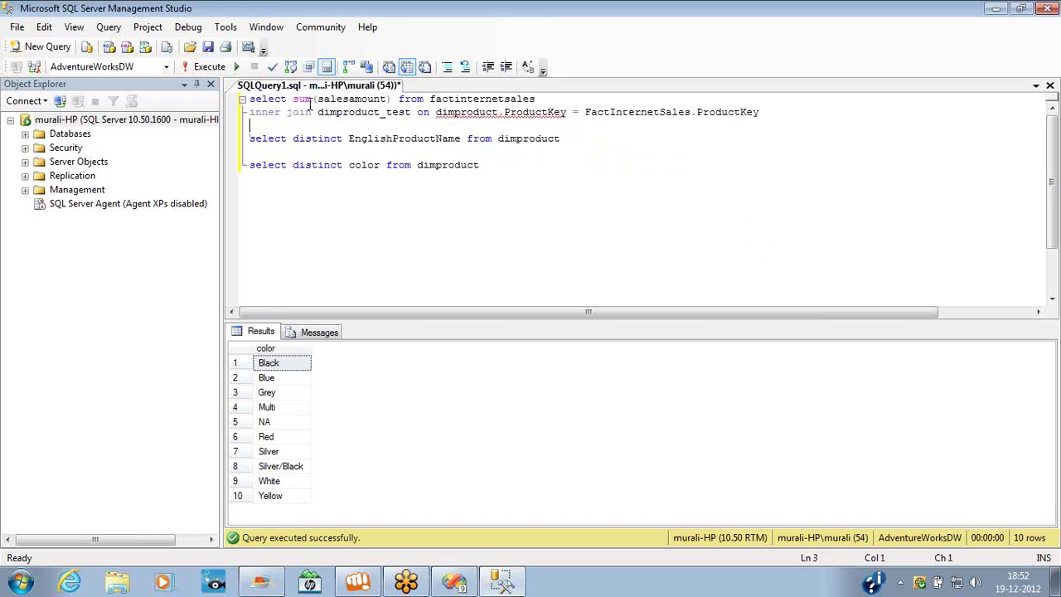
- Insert EnglishProductName as a column before sum(salesamount) in the first query and copy the column name
double_click(302, 101)
click(293, 101)
text(En,)
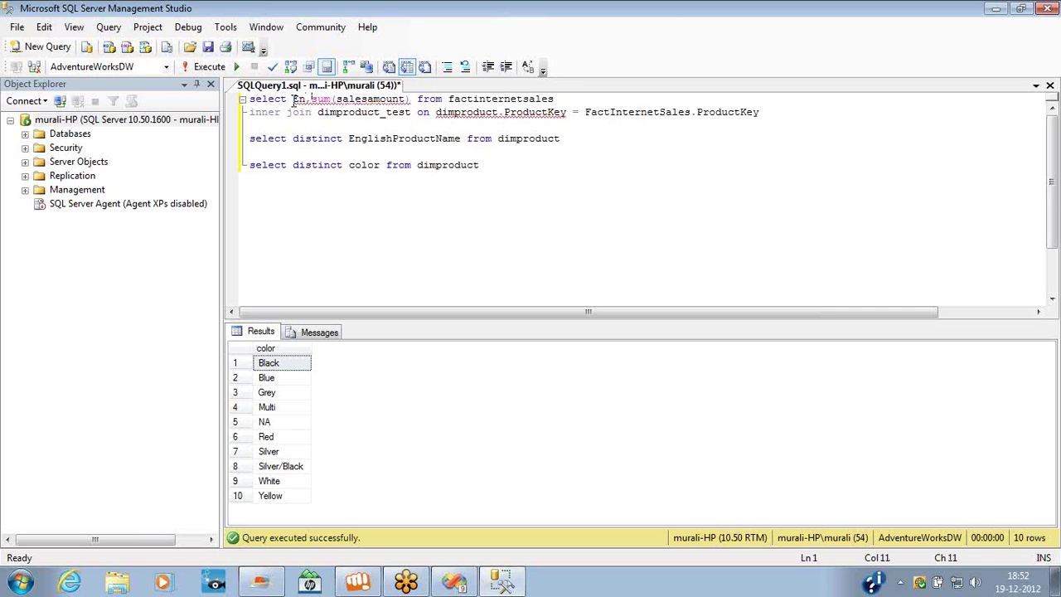
key(Left)
key(ctrl+space)
key(Down)
key(Down)
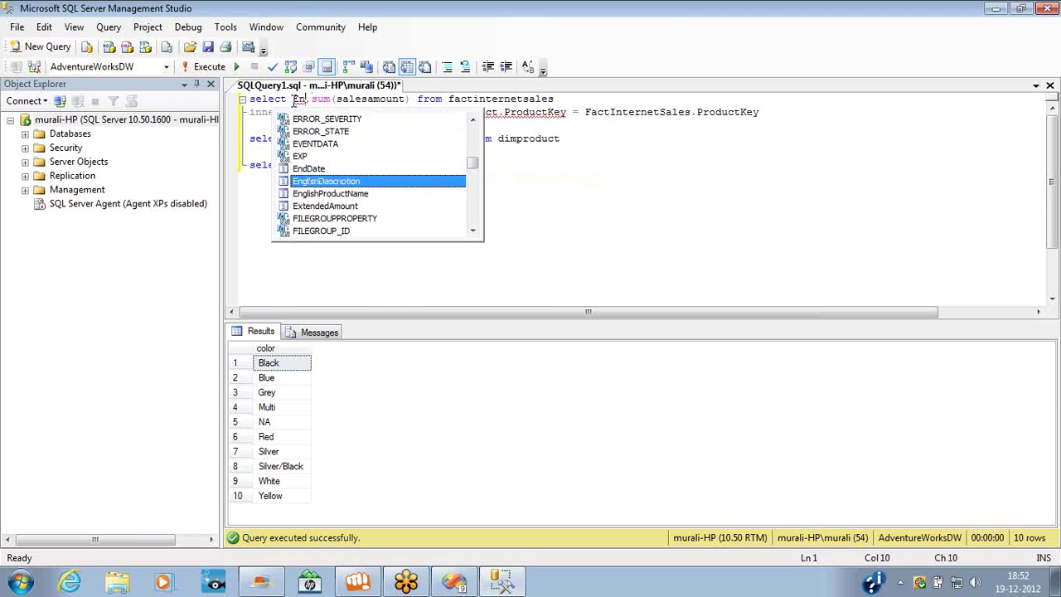
key(Return)
key(ctrl+shift+Left)
key(ctrl+c)
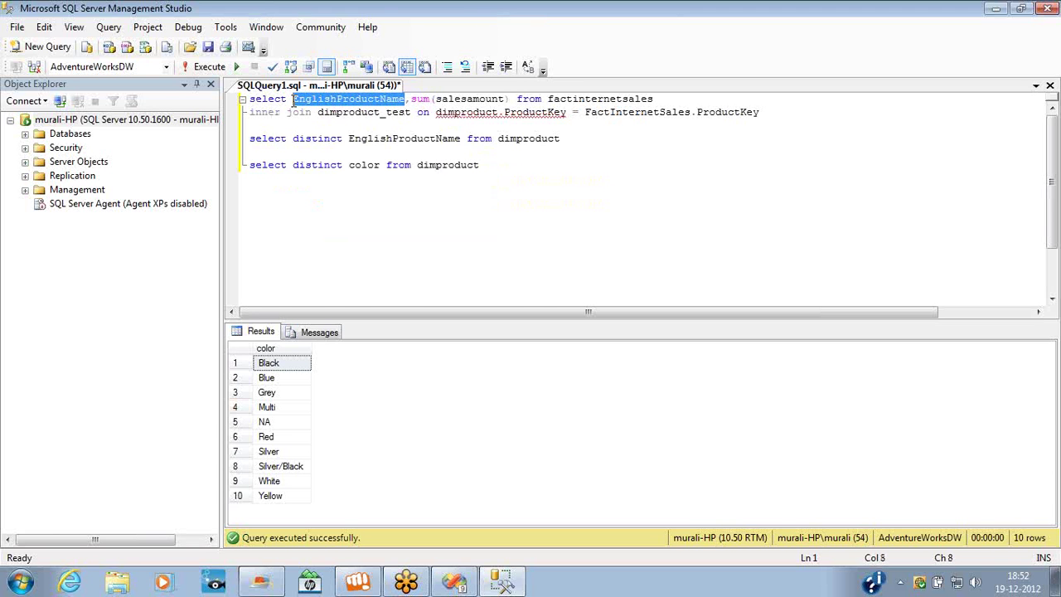
- Add "group by EnglishProductName" below the join line and run only the joined sales query
click(259, 121)
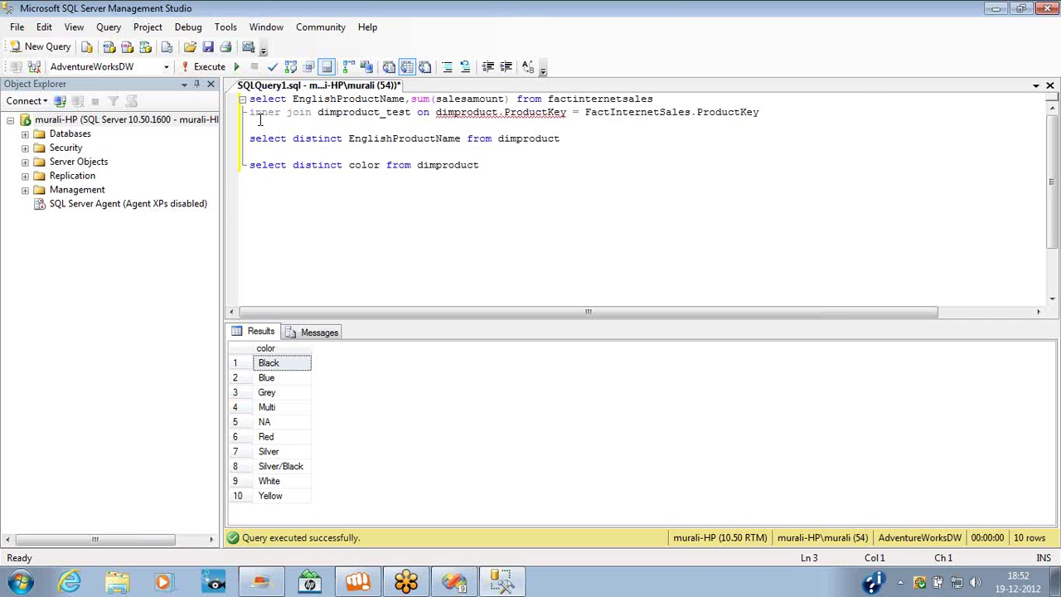
text(group by)
key(ctrl+v)
key(ctrl+shift+Home)
key(F5)
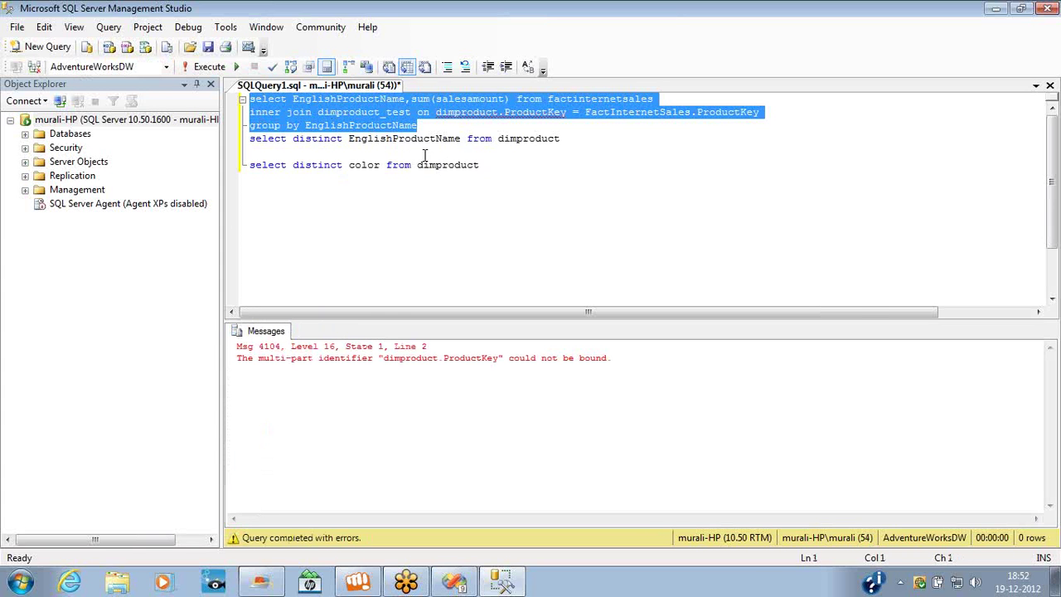
- Change the joined table name from dimproduct_test to dimproduct in the inner join line
mouse_move(479, 116)
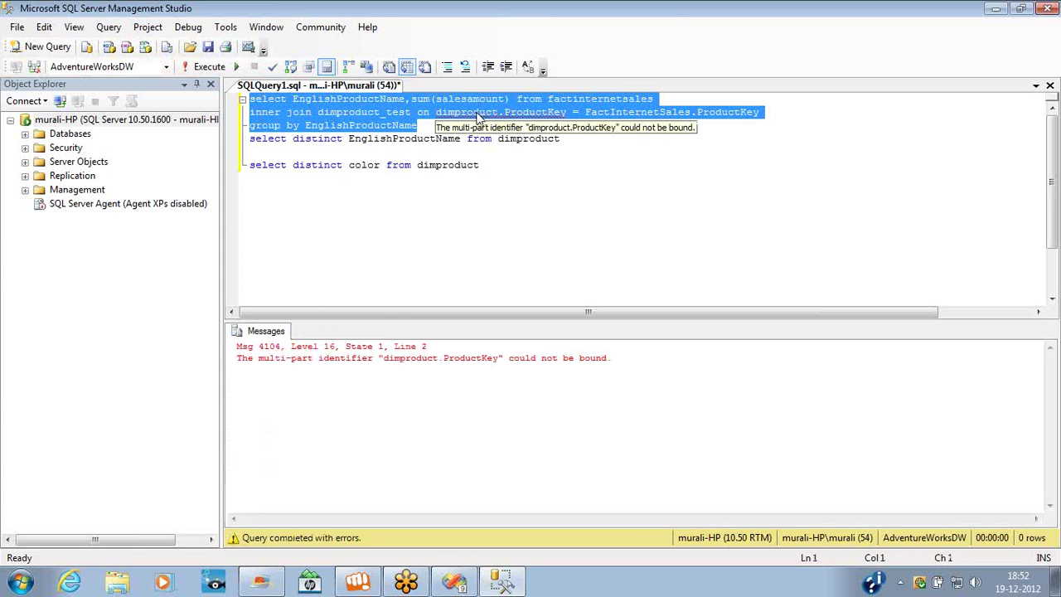
click(412, 113)
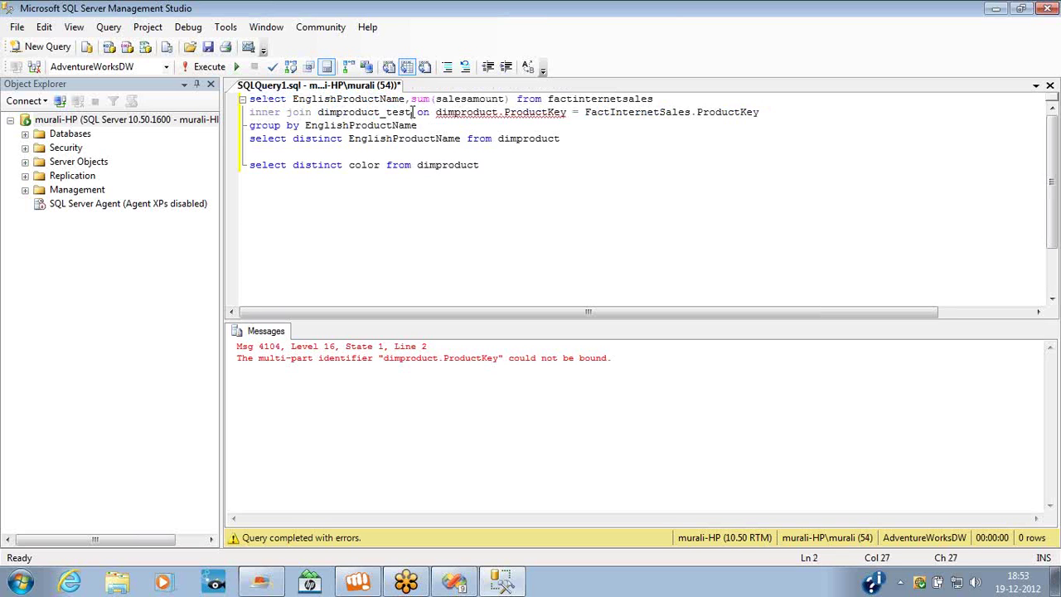
key(BackSpace)
key(BackSpace)
key(BackSpace)
key(BackSpace)
key(BackSpace)
key(Down)
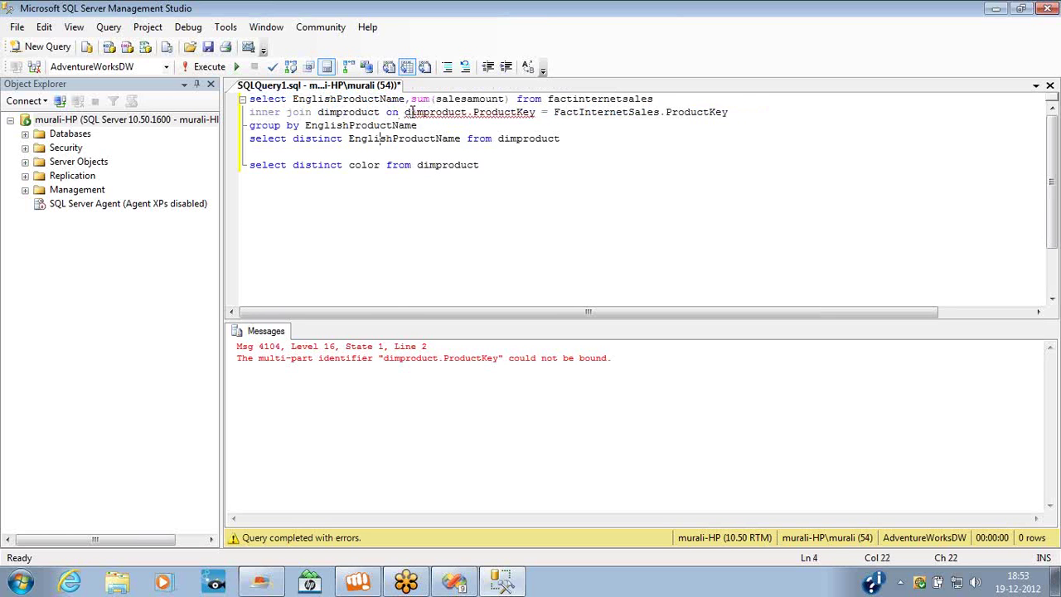
- Run only the joined sales query grouped by EnglishProductName and select the first product name in its results
key(End)
key(ctrl+shift+Home)
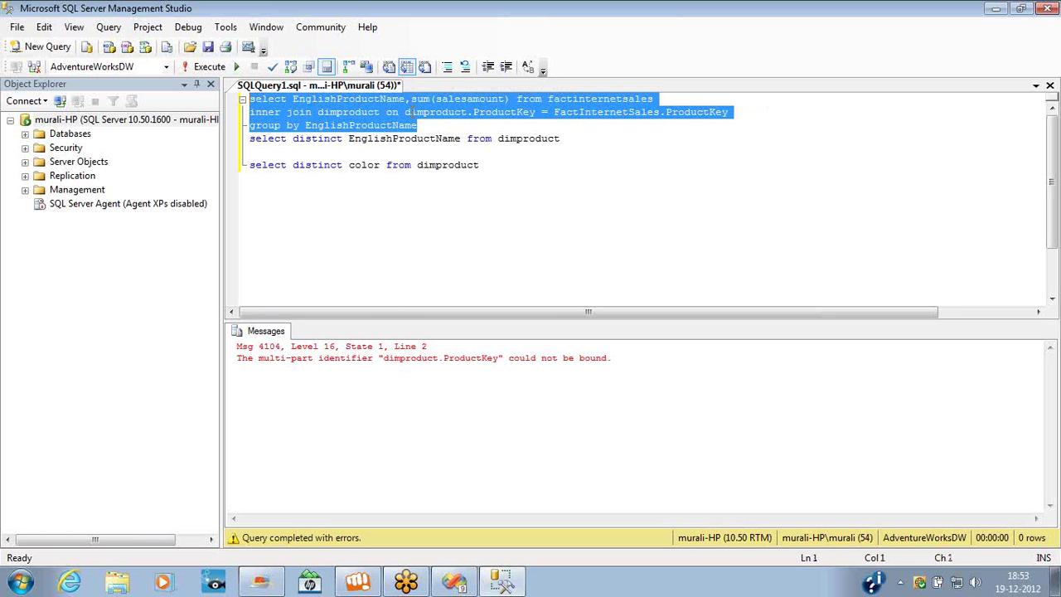
key(F5)
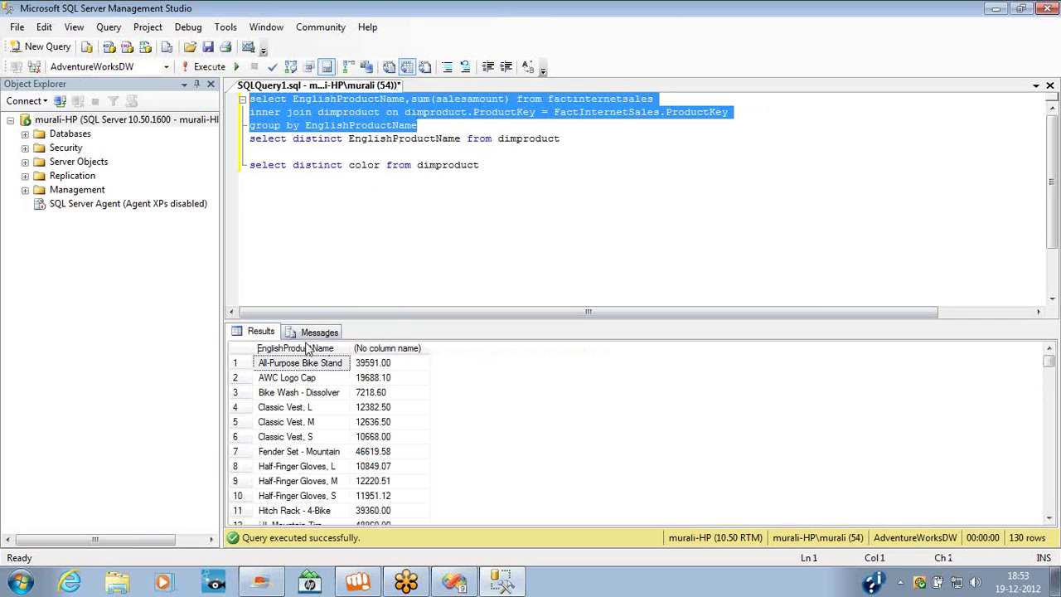
click(292, 369)
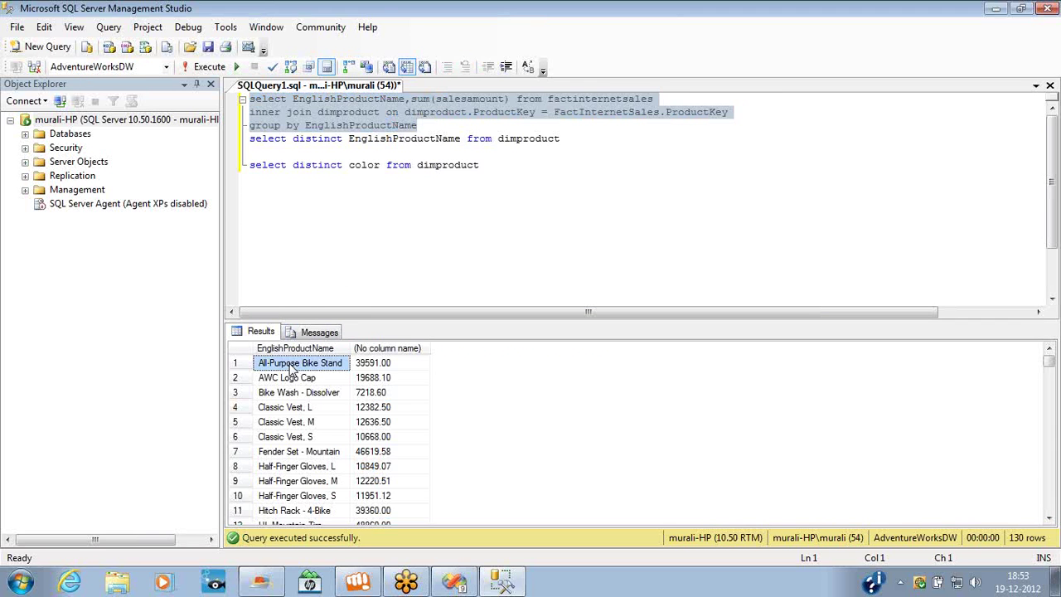
- Replace EnglishProductName with color in the joined query's select list and group by clause, run that query, and highlight its inner join line
double_click(348, 100)
text(color)
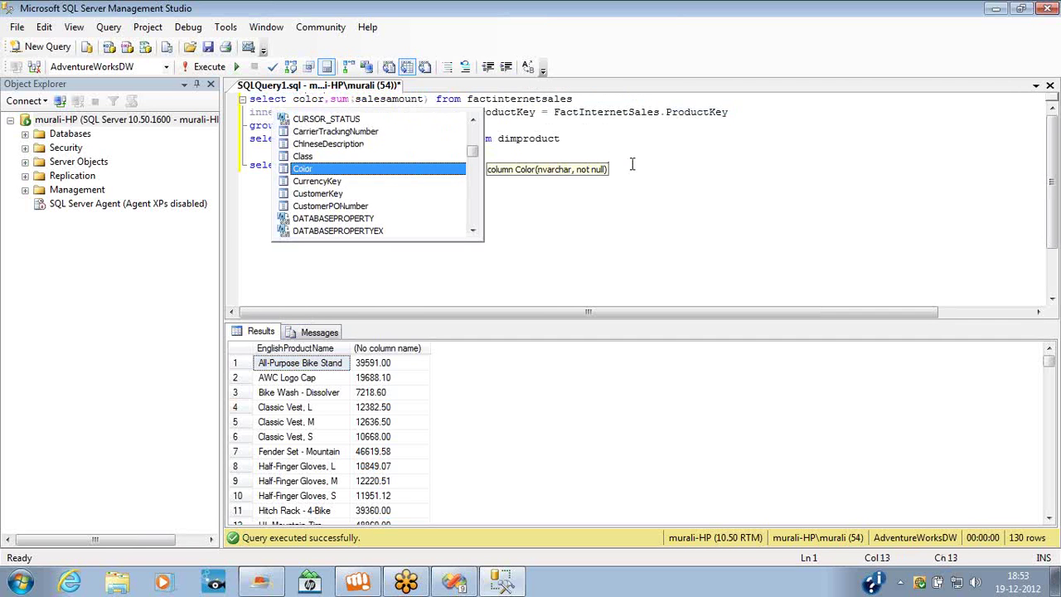
key(Escape)
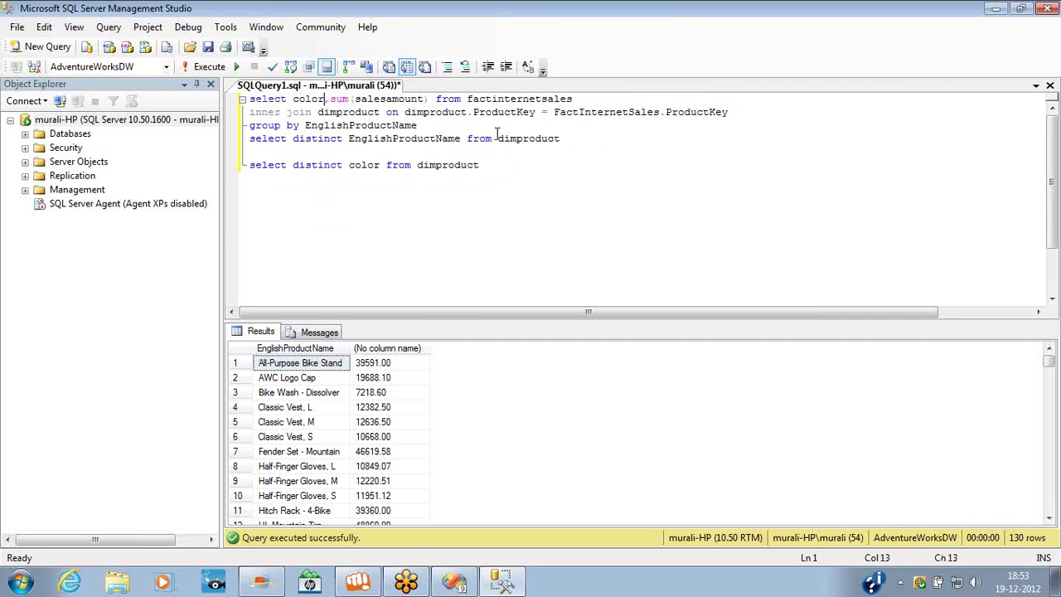
double_click(399, 126)
text(color)
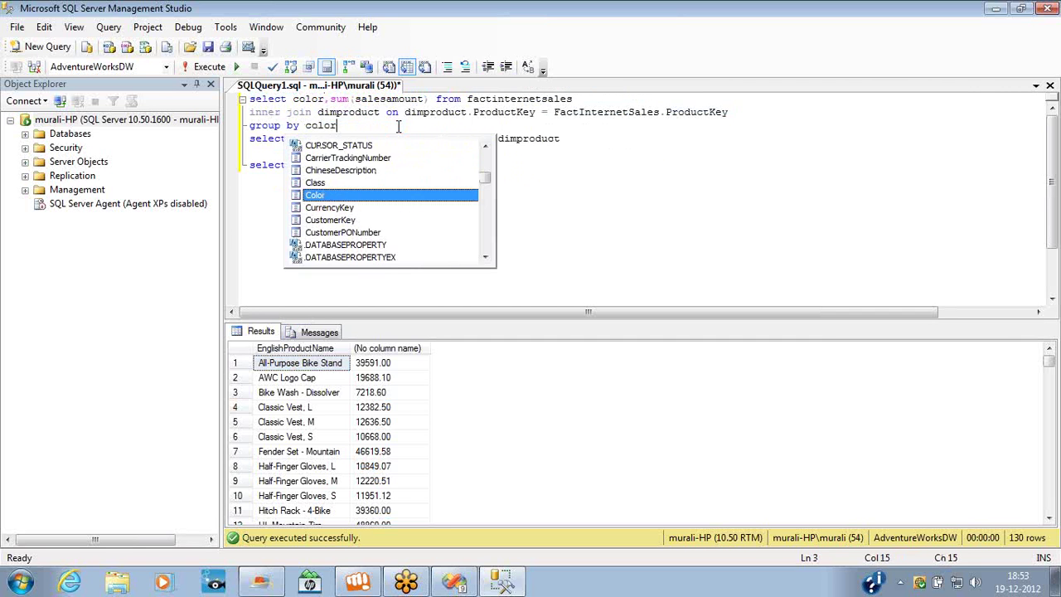
key(ctrl+shift+Home)
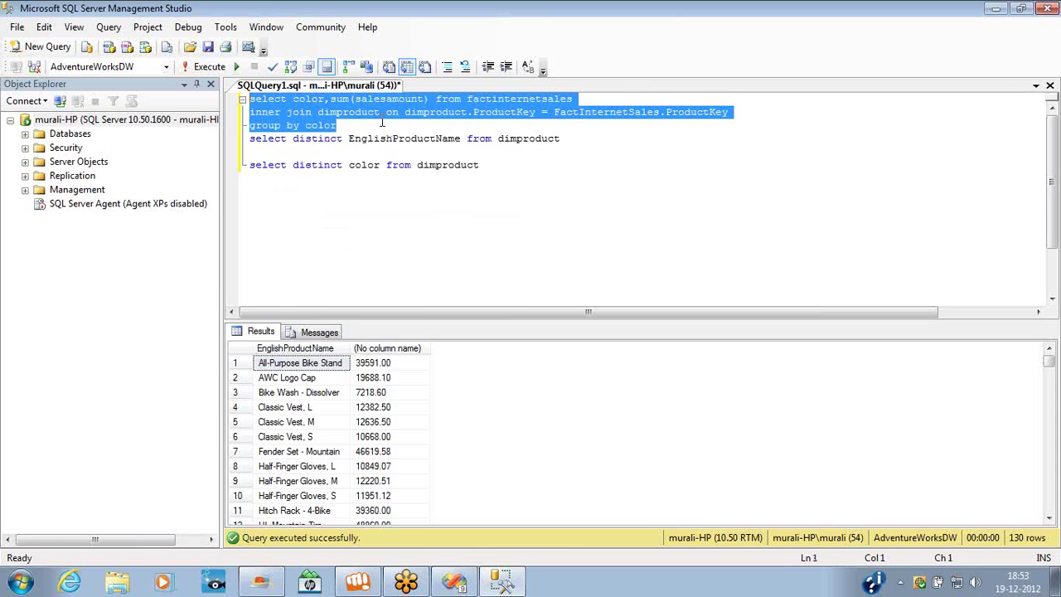
key(F5)
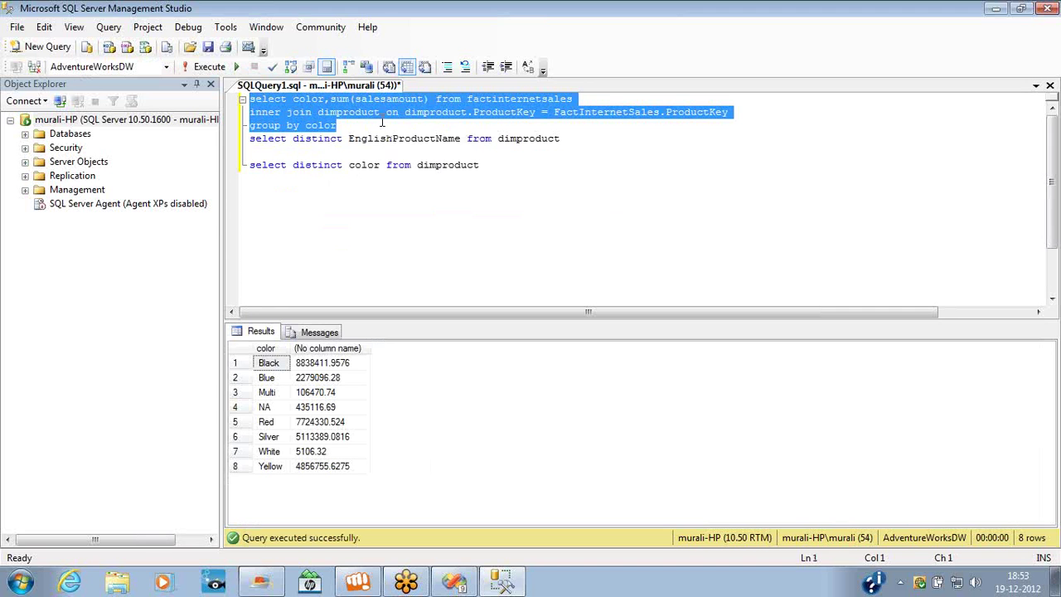
click(734, 112)
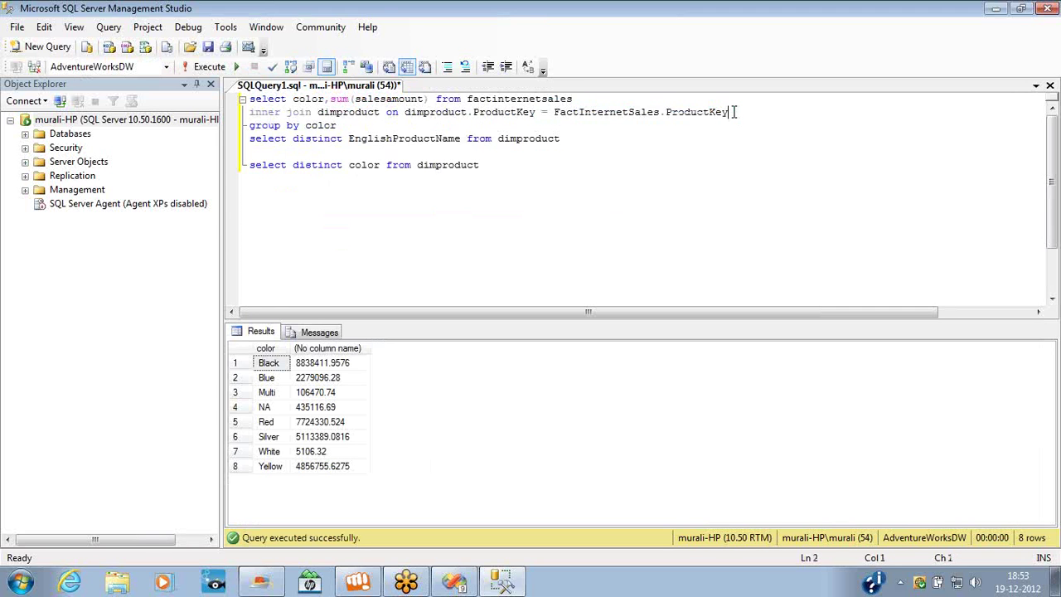
key(shift+Home)
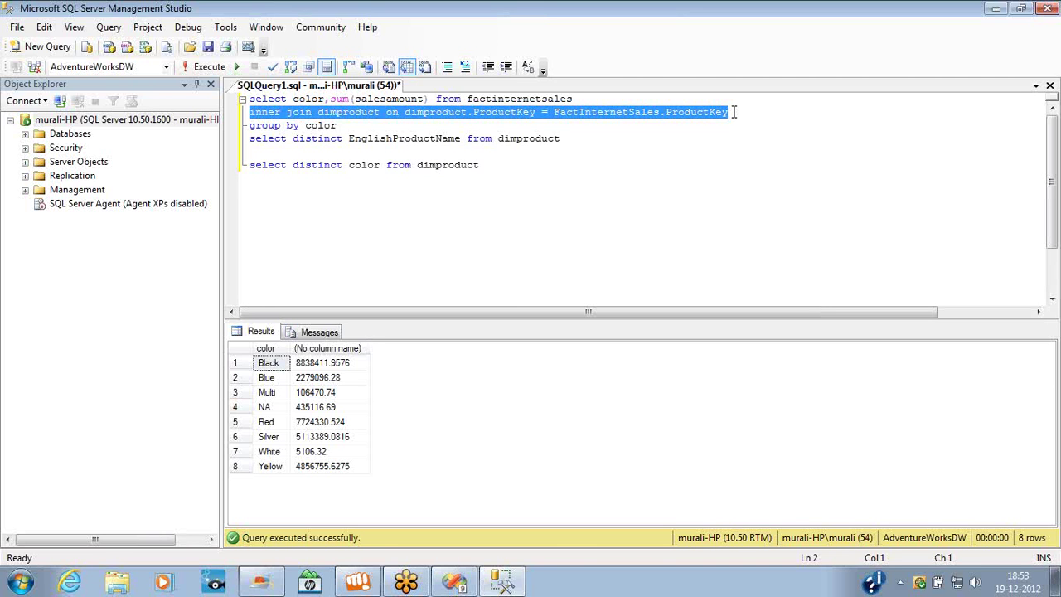
- Replace color with EnglishDescription in the joined query's select list and group by clause, and run only that query
double_click(317, 99)
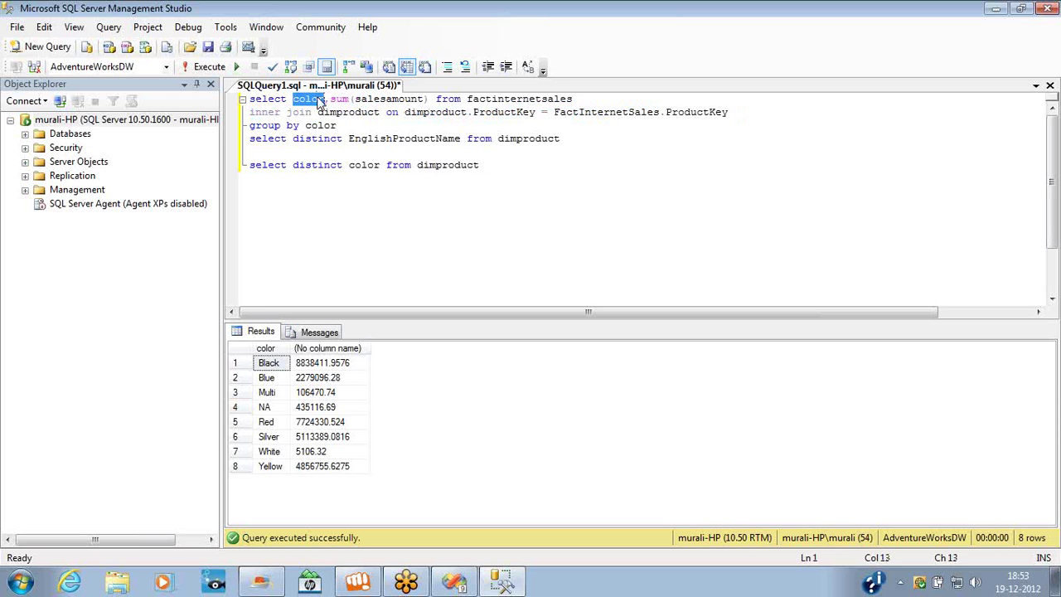
text(eng)
key(BackSpace)
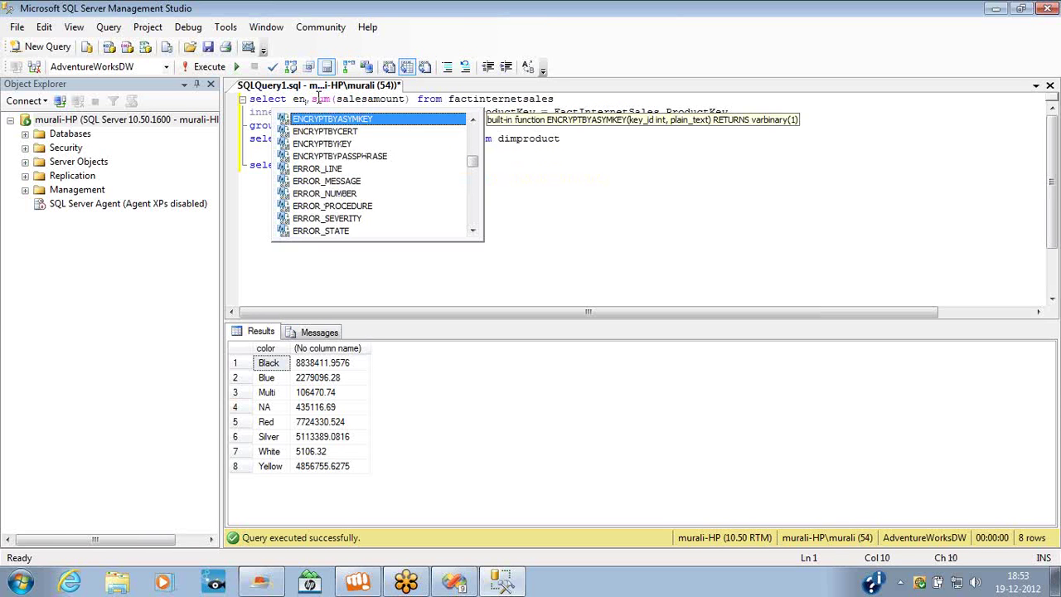
text(g)
key(Tab)
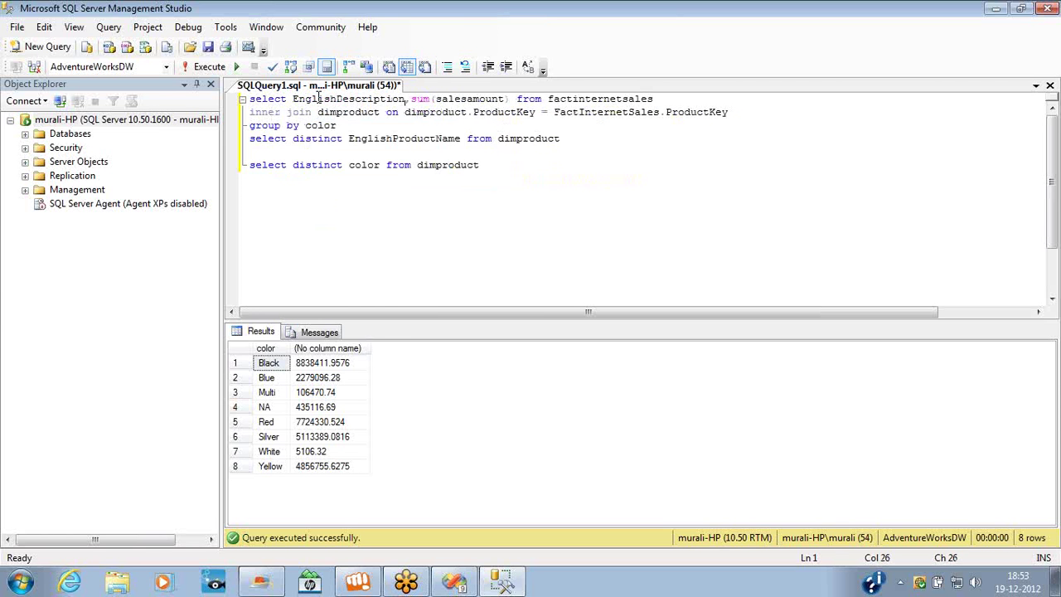
key(ctrl+shift+Left)
key(ctrl+c)
double_click(322, 125)
key(ctrl+v)
key(ctrl+shift+Home)
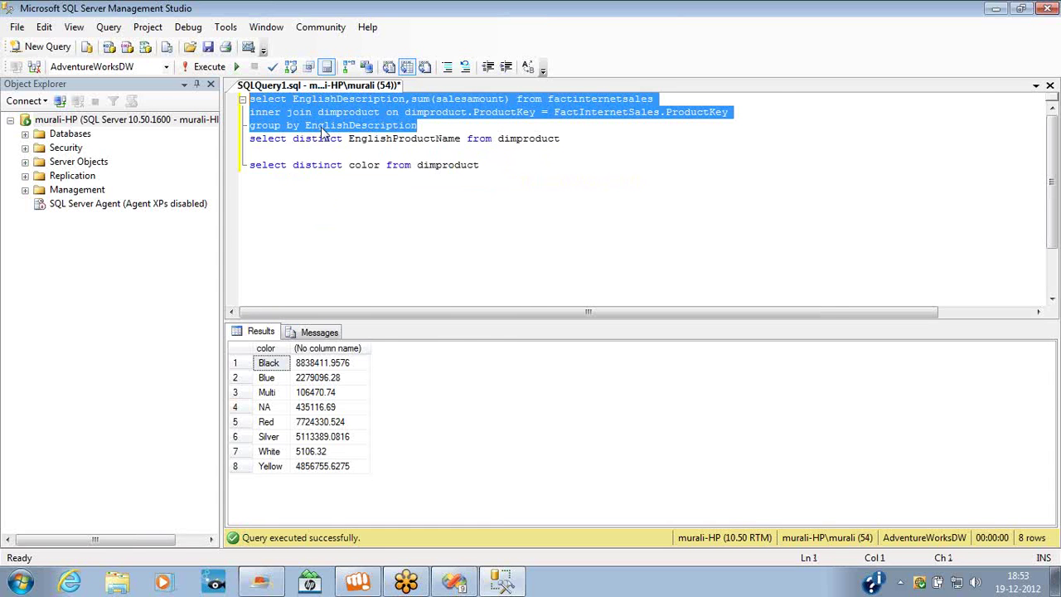
key(F5)
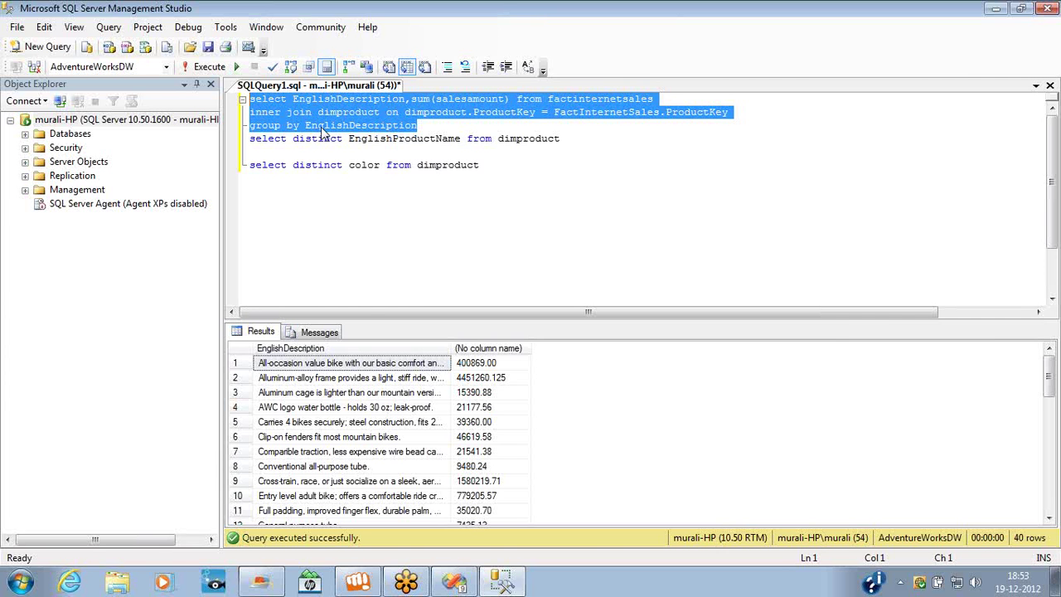
- Switch to Visual Studio and compare the cube browser's sales by English Product Name with the Product dimension's usage against Sales
key(alt+Tab)
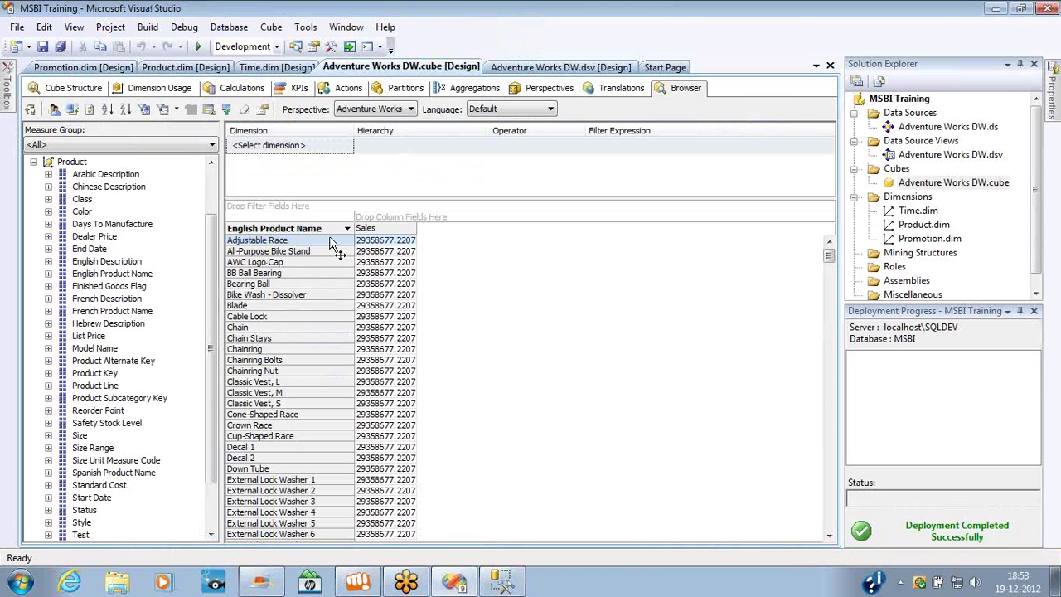
click(280, 236)
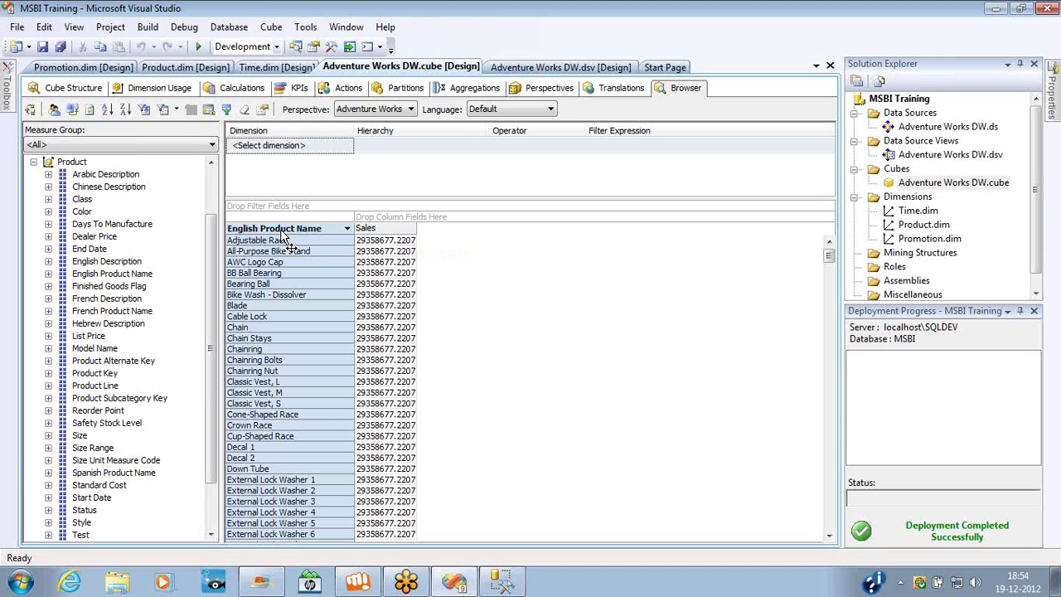
click(373, 230)
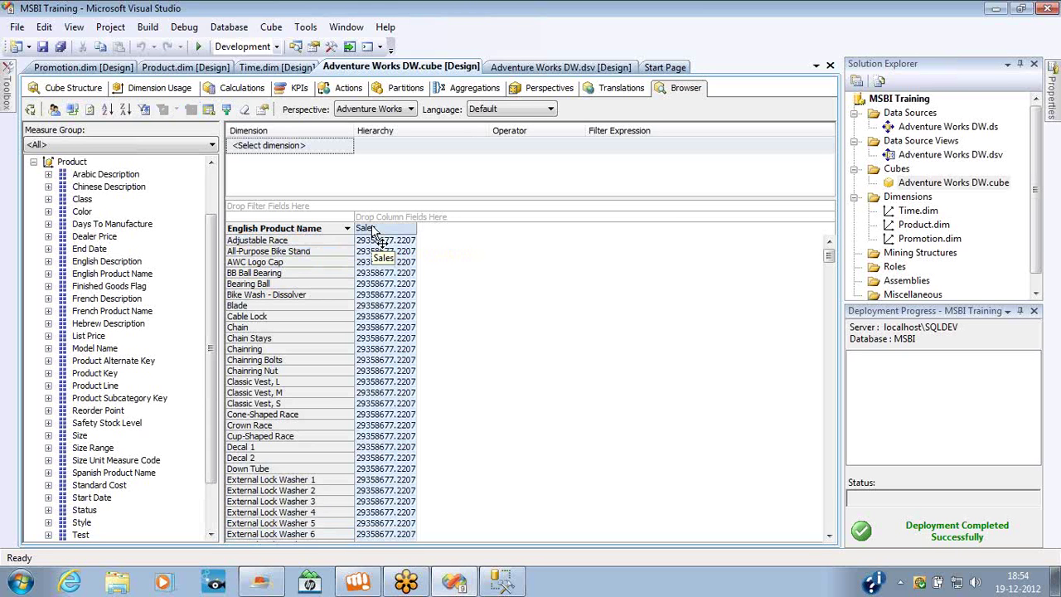
click(157, 89)
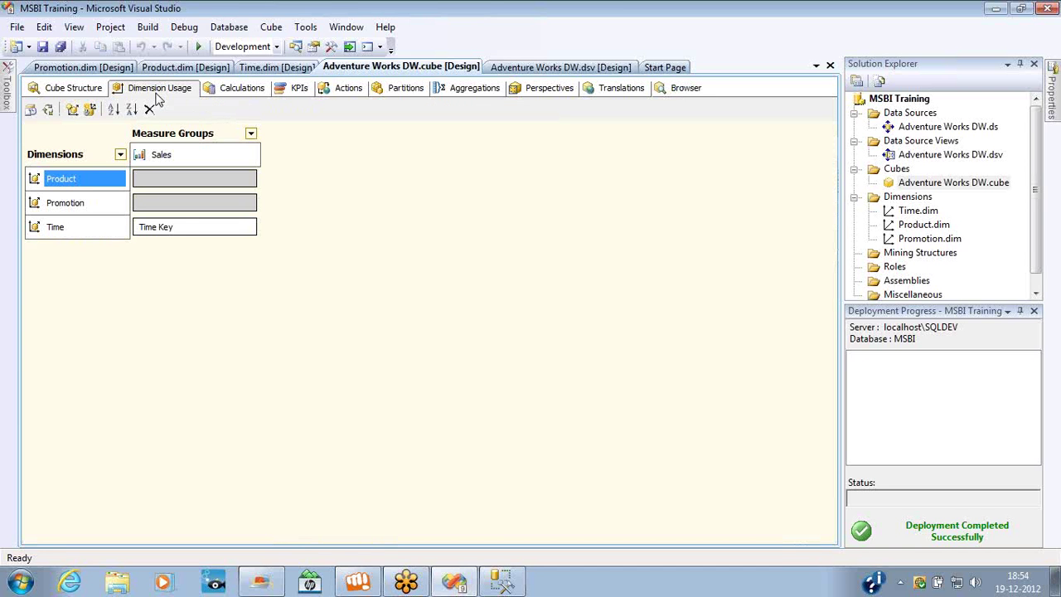
click(695, 88)
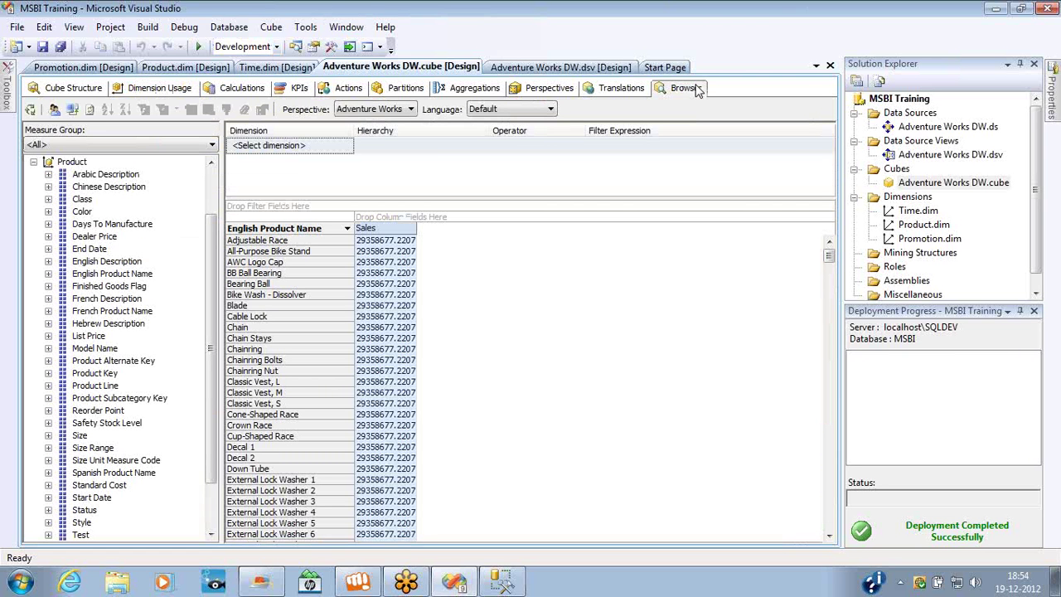
click(177, 92)
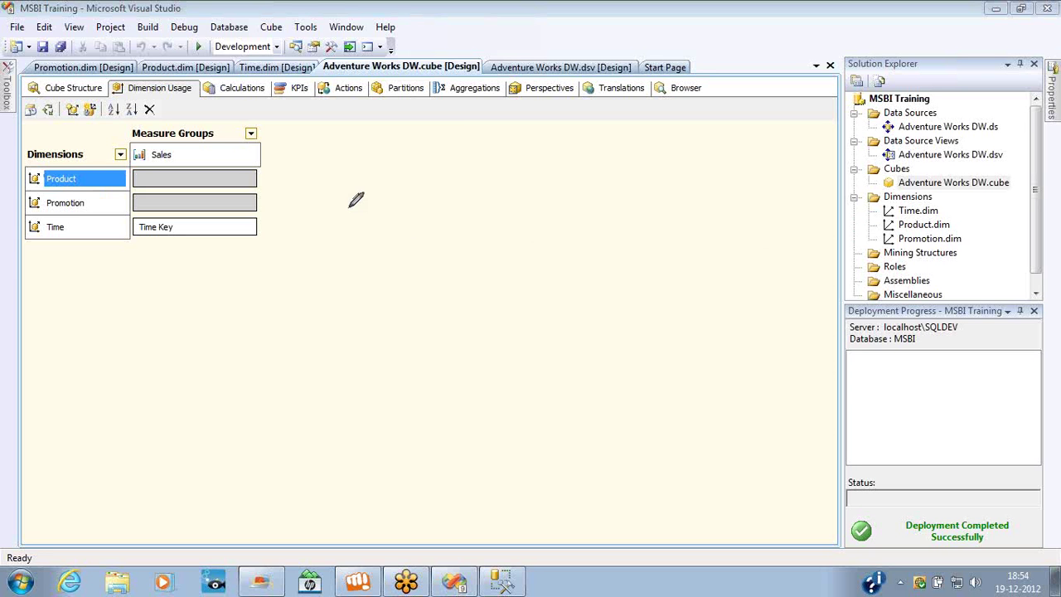
mouse_move(356, 200)
mouse_down()
mouse_move(379, 291)
mouse_move(476, 243)
mouse_move(430, 168)
mouse_move(357, 197)
mouse_up()
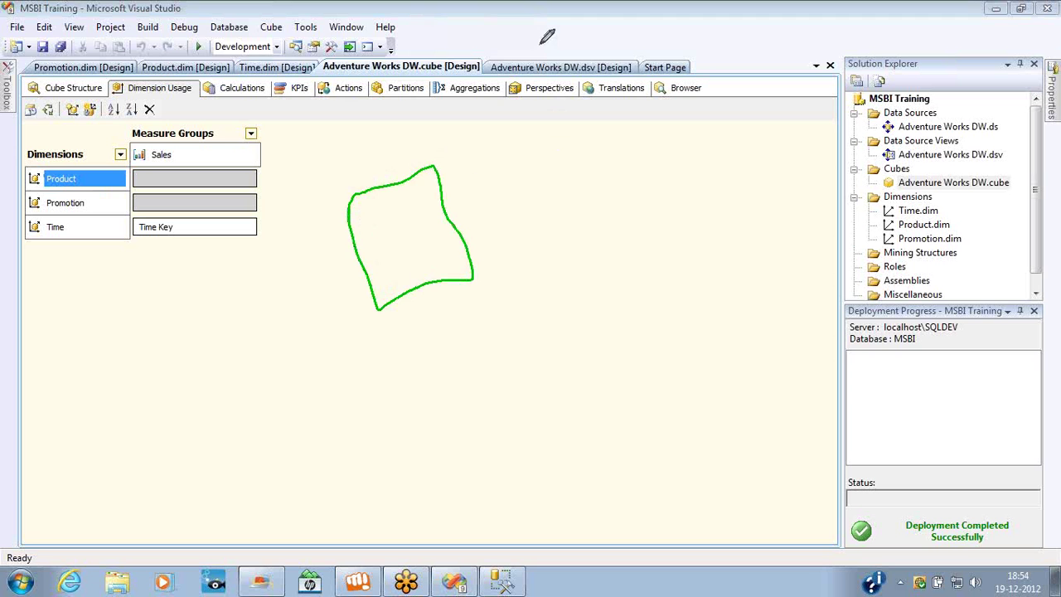
mouse_move(540, 46)
mouse_down()
mouse_move(564, 106)
mouse_move(622, 52)
mouse_move(572, 23)
mouse_move(541, 47)
mouse_up()
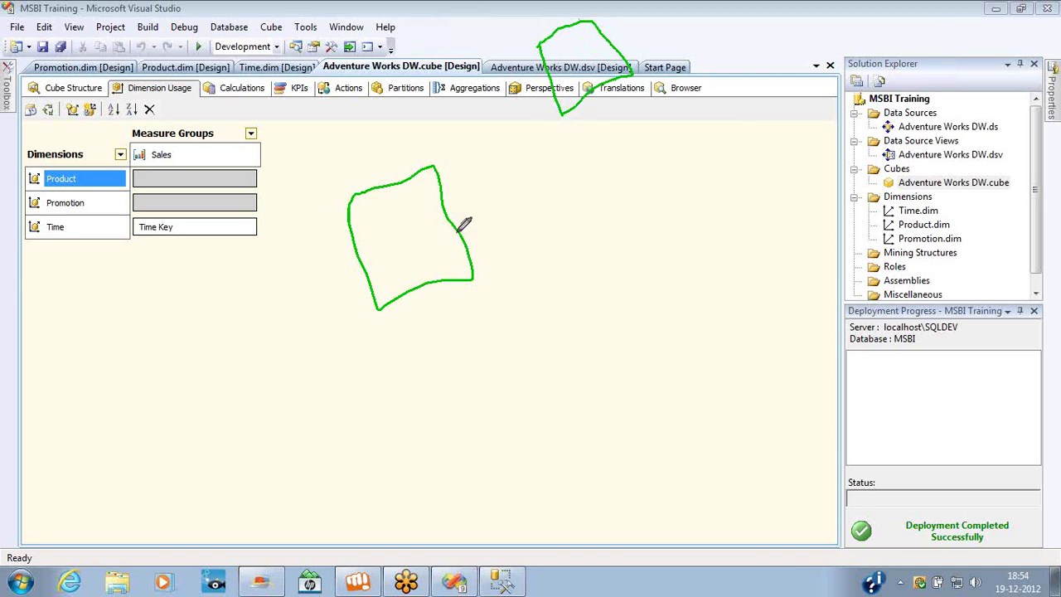
mouse_move(461, 228)
mouse_down()
mouse_move(569, 76)
mouse_move(538, 93)
mouse_up()
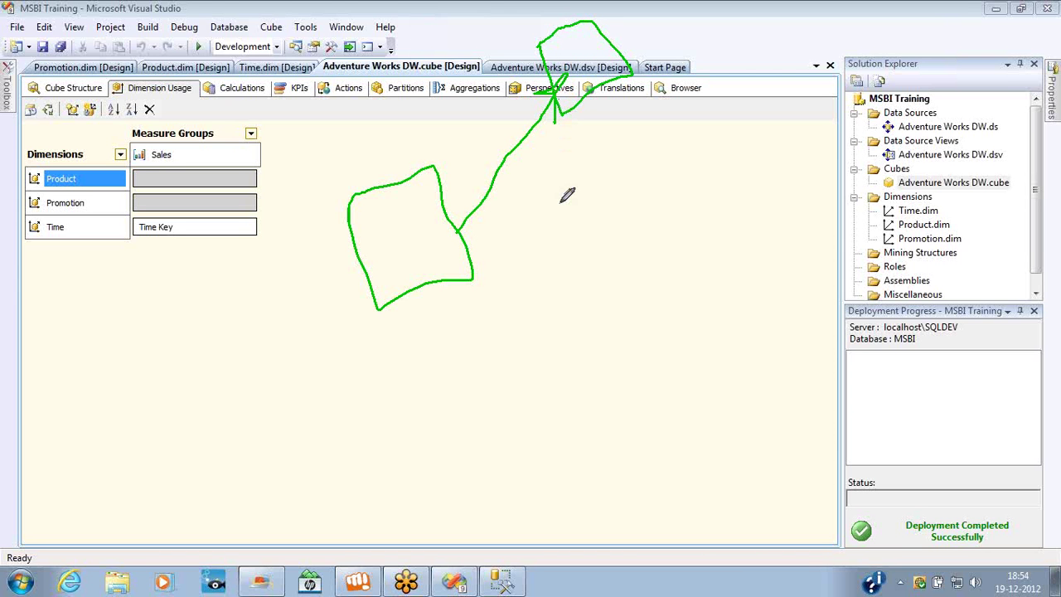
mouse_move(561, 201)
mouse_down()
mouse_move(565, 212)
mouse_move(566, 192)
mouse_move(574, 208)
mouse_move(594, 207)
mouse_move(590, 188)
mouse_move(606, 199)
mouse_up()
mouse_move(73, 172)
mouse_down()
mouse_move(555, 56)
mouse_move(543, 58)
mouse_move(538, 77)
mouse_up()
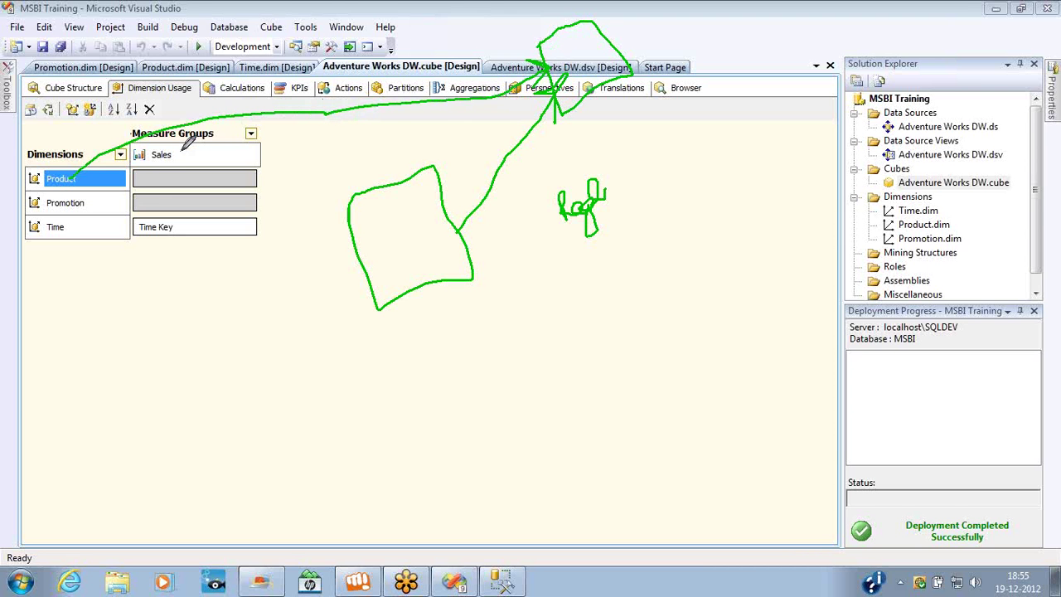
mouse_move(182, 151)
mouse_down()
mouse_move(369, 234)
mouse_move(340, 240)
mouse_move(353, 226)
mouse_up()
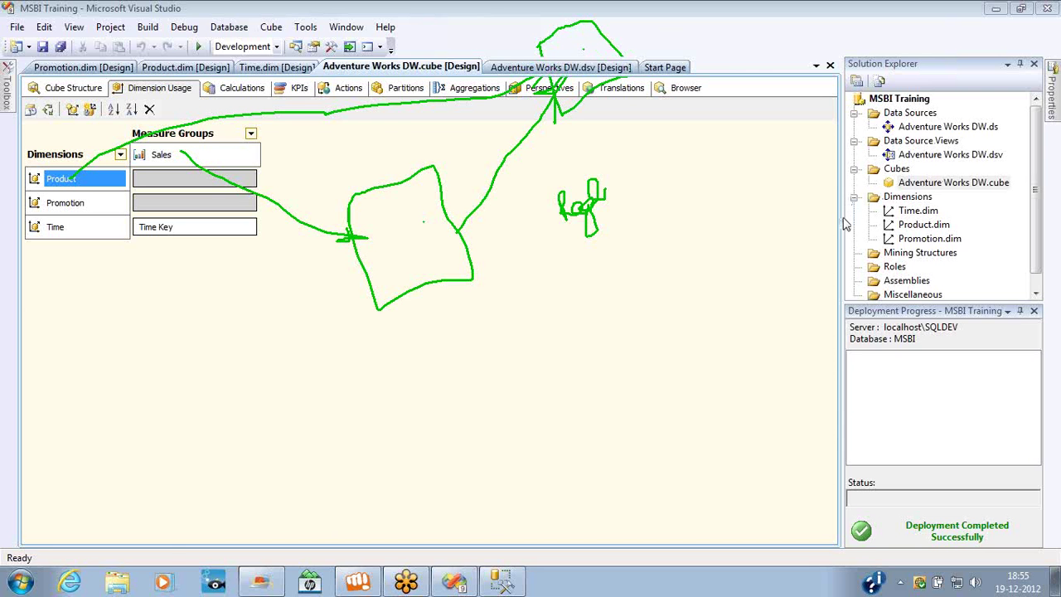
- Switch to SQL Server Management Studio and examine the factinternetsales and dimproduct tables and the ProductKey columns joining them
key(alt+Tab)
key(alt+Tab)
key(alt+Tab)
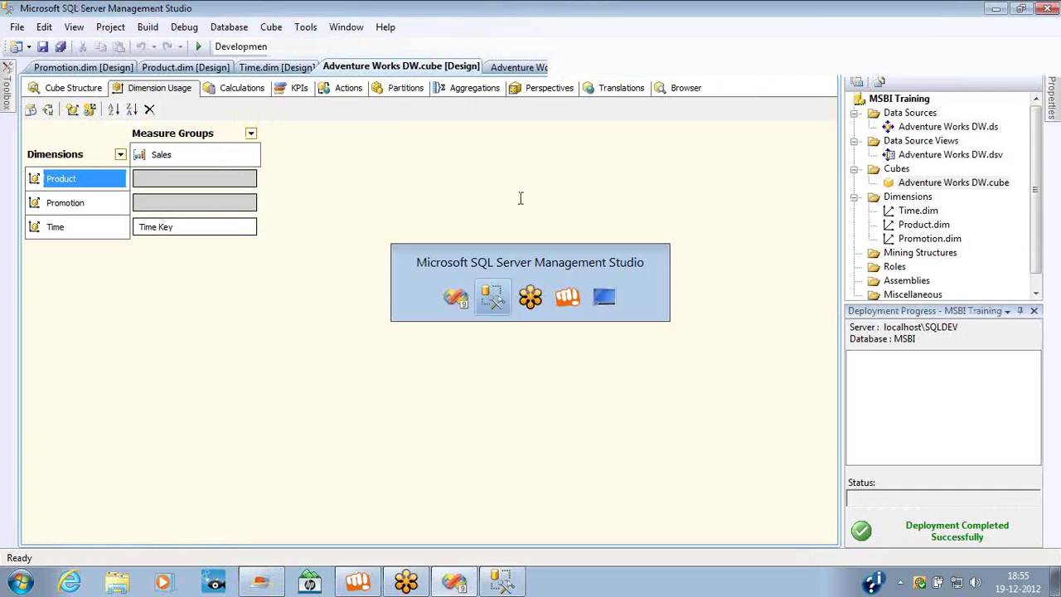
double_click(574, 101)
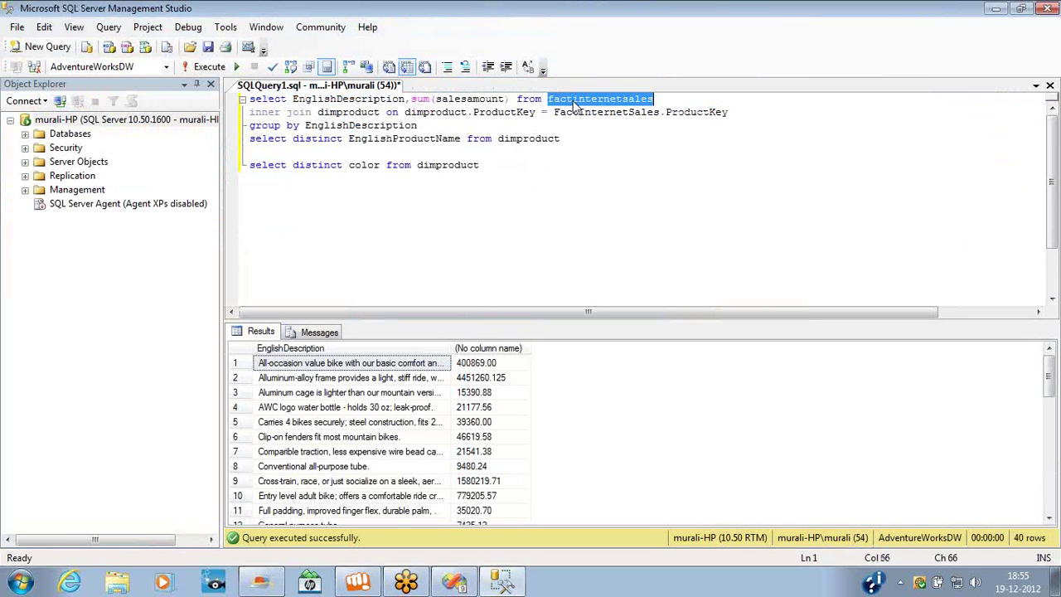
double_click(371, 116)
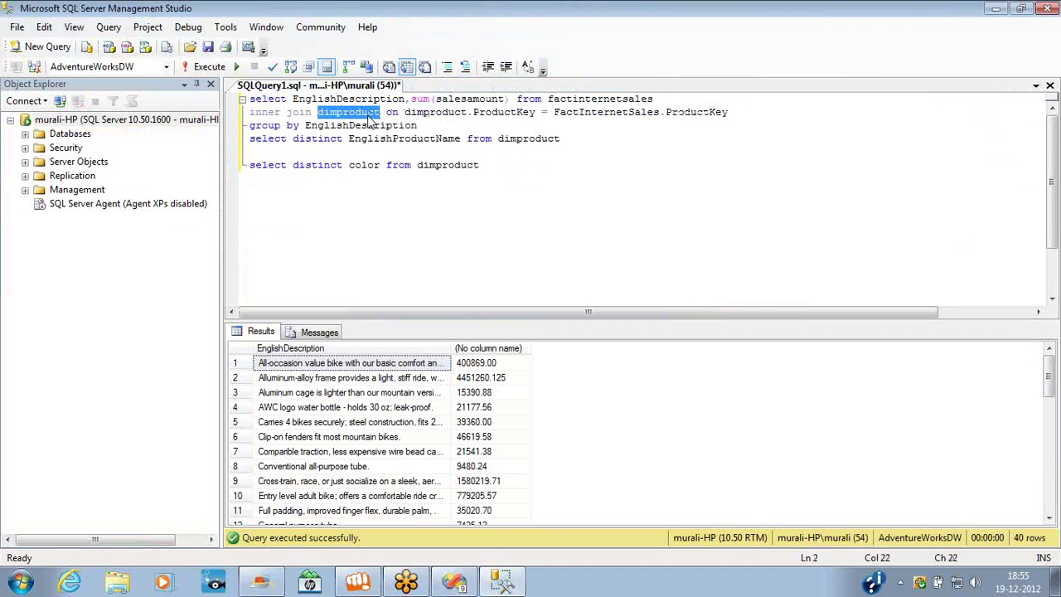
double_click(497, 117)
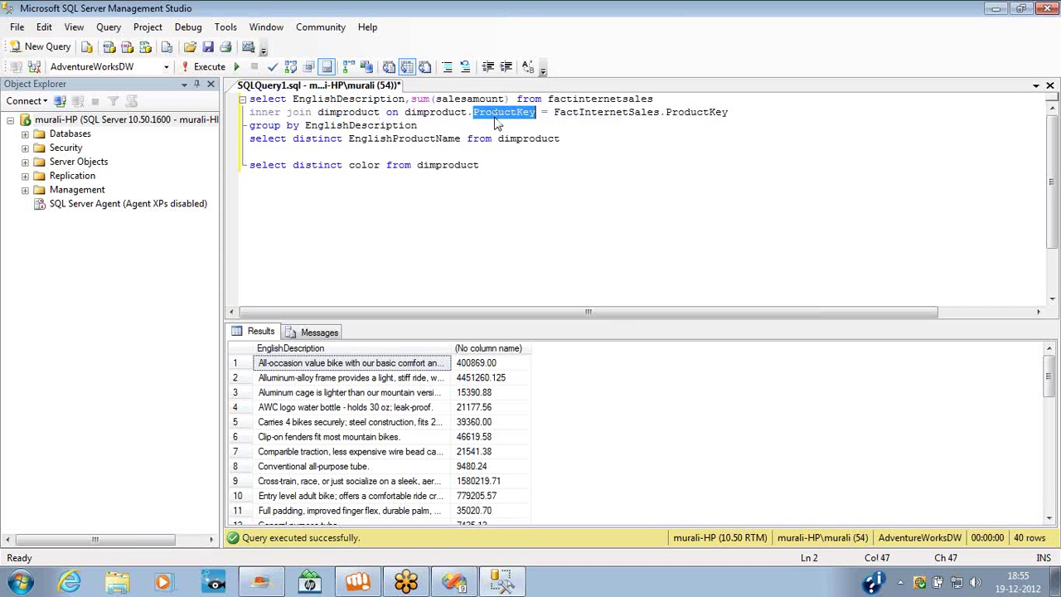
double_click(681, 116)
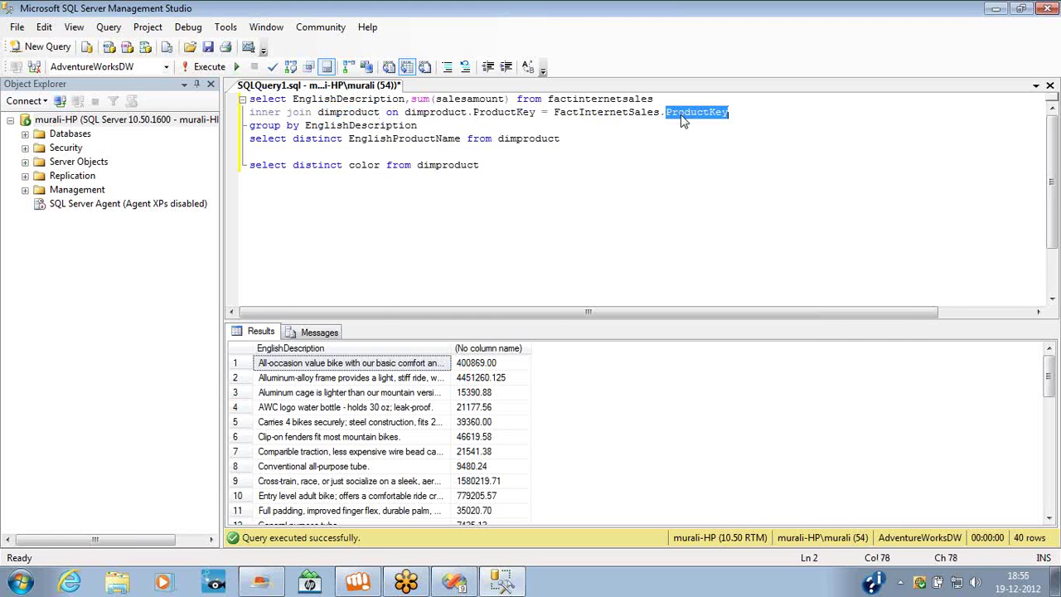
- Switch to Visual Studio and set the relationship type between the Product dimension and the Sales measure group to Regular
key(alt+Tab)
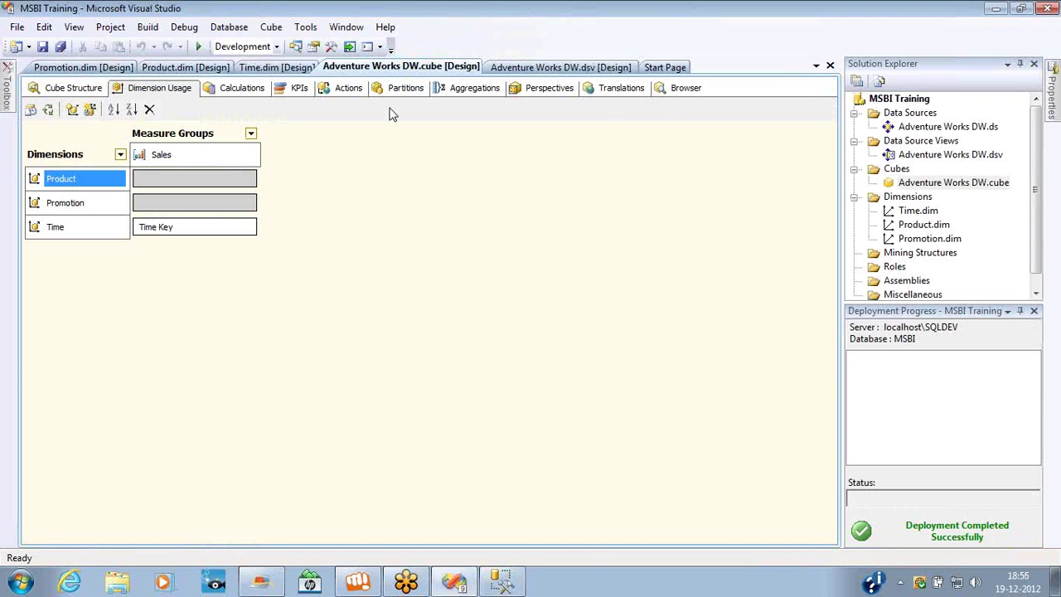
click(248, 183)
click(249, 182)
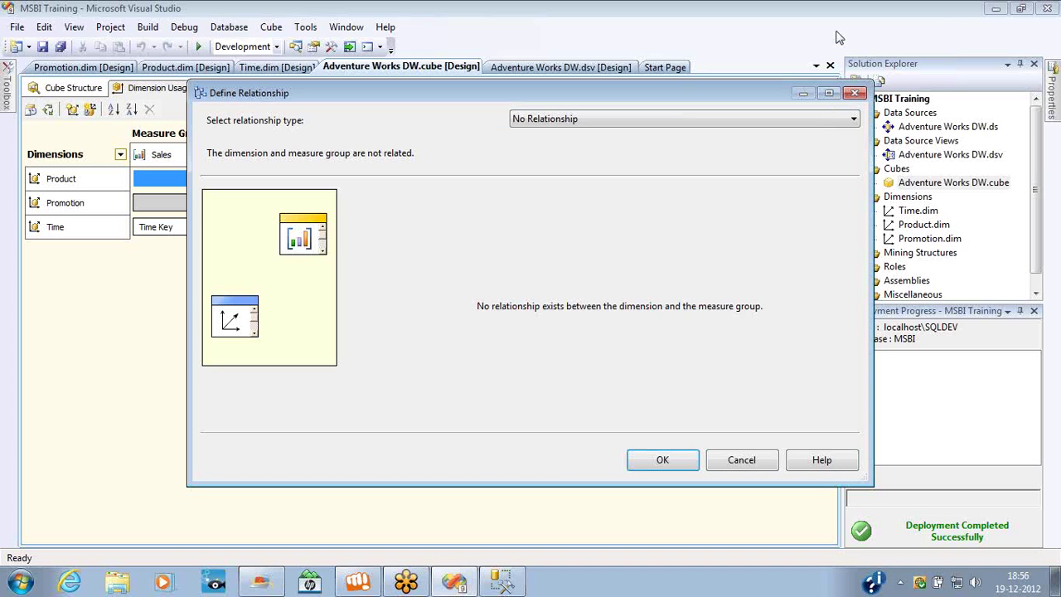
click(725, 120)
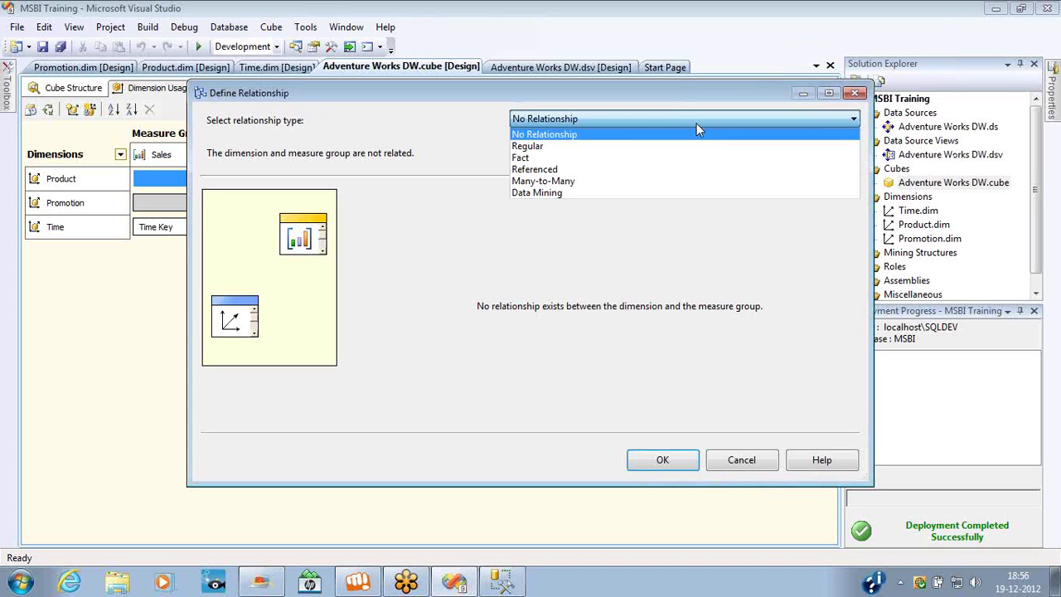
click(531, 146)
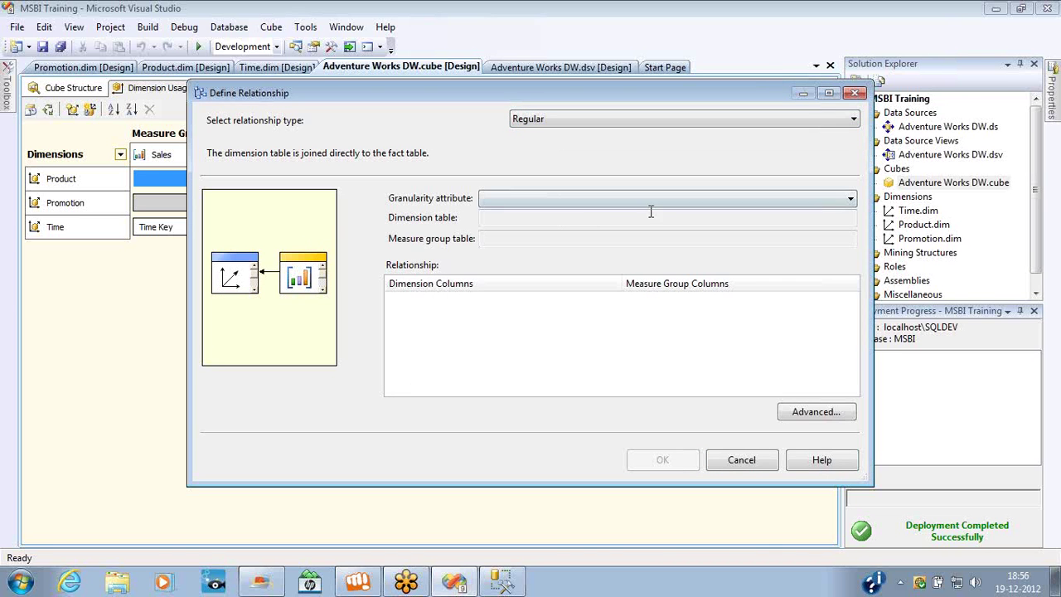
click(585, 207)
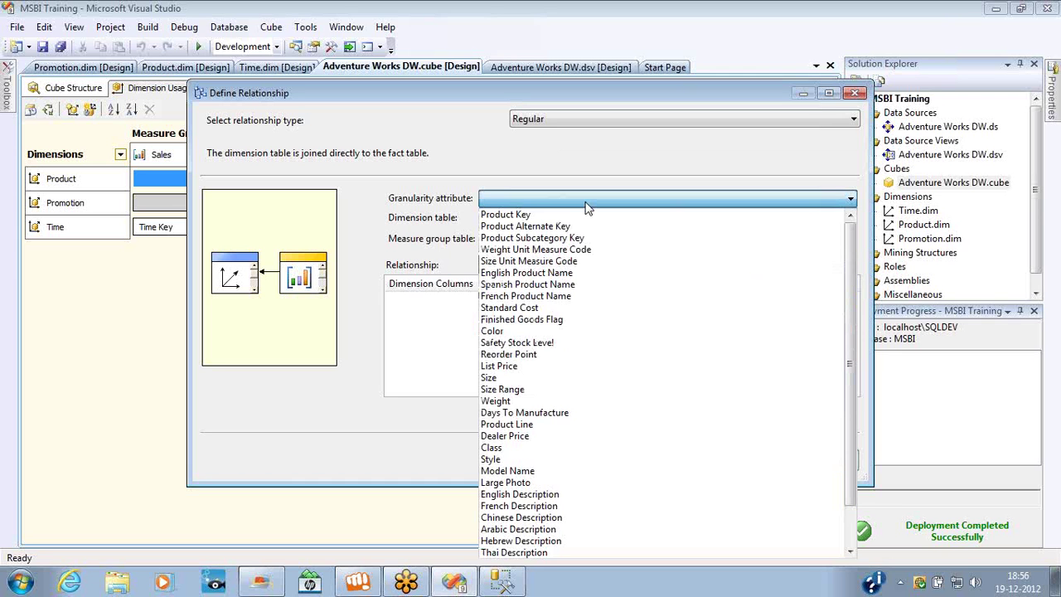
click(1053, 214)
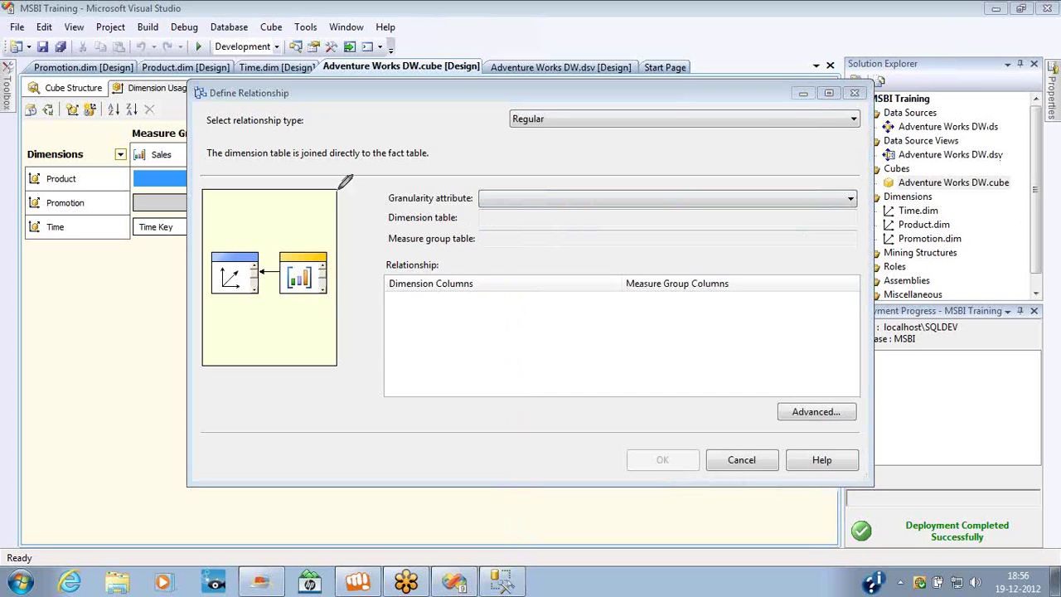
mouse_move(339, 188)
mouse_down()
mouse_move(468, 336)
mouse_move(375, 172)
mouse_move(340, 201)
mouse_up()
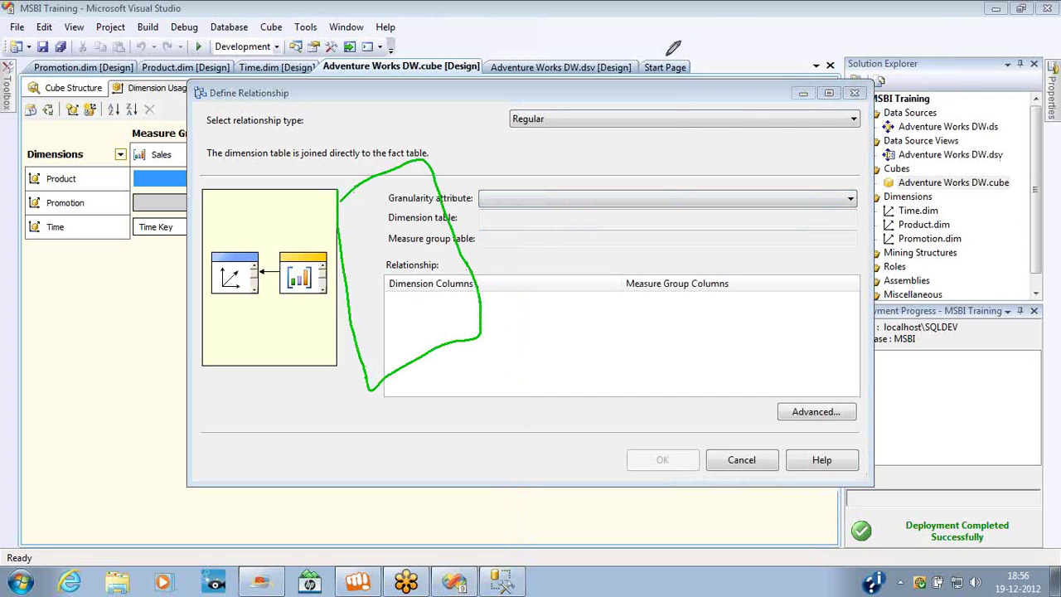
mouse_move(669, 53)
mouse_down()
mouse_move(789, 110)
mouse_move(651, 25)
mouse_move(670, 42)
mouse_up()
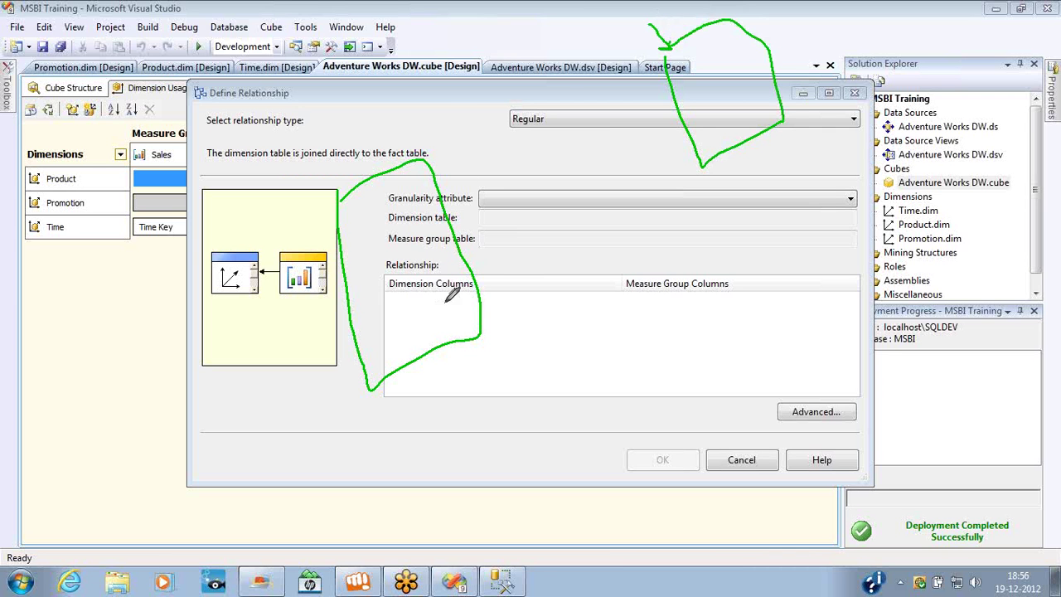
mouse_move(466, 363)
mouse_down()
mouse_move(461, 340)
mouse_move(471, 353)
mouse_up()
mouse_move(420, 160)
mouse_down()
mouse_move(448, 75)
mouse_move(655, 23)
mouse_up()
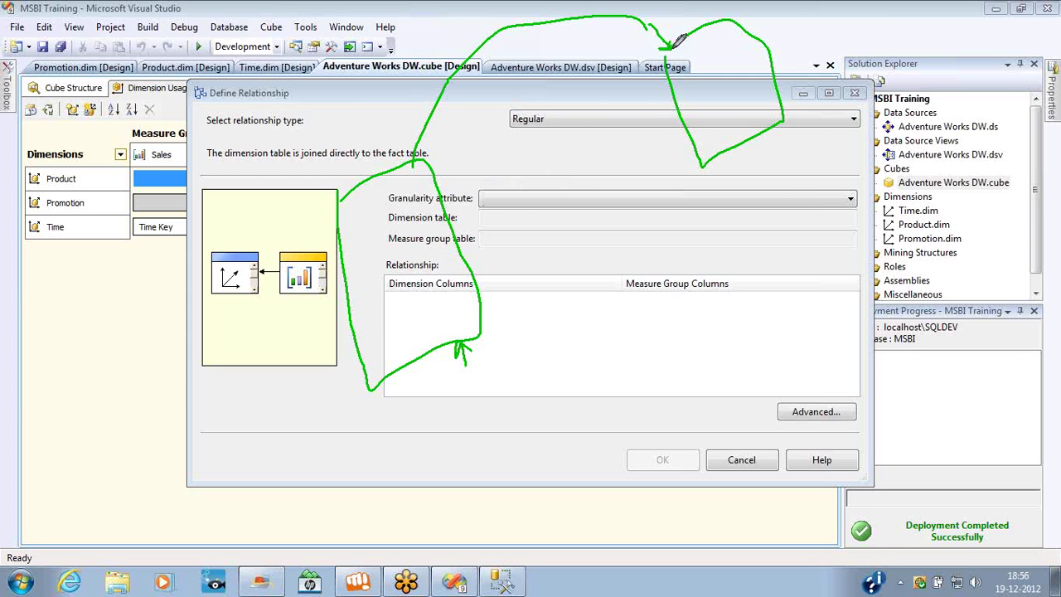
mouse_move(678, 41)
mouse_down()
mouse_move(640, 138)
mouse_move(600, 187)
mouse_move(615, 176)
mouse_up()
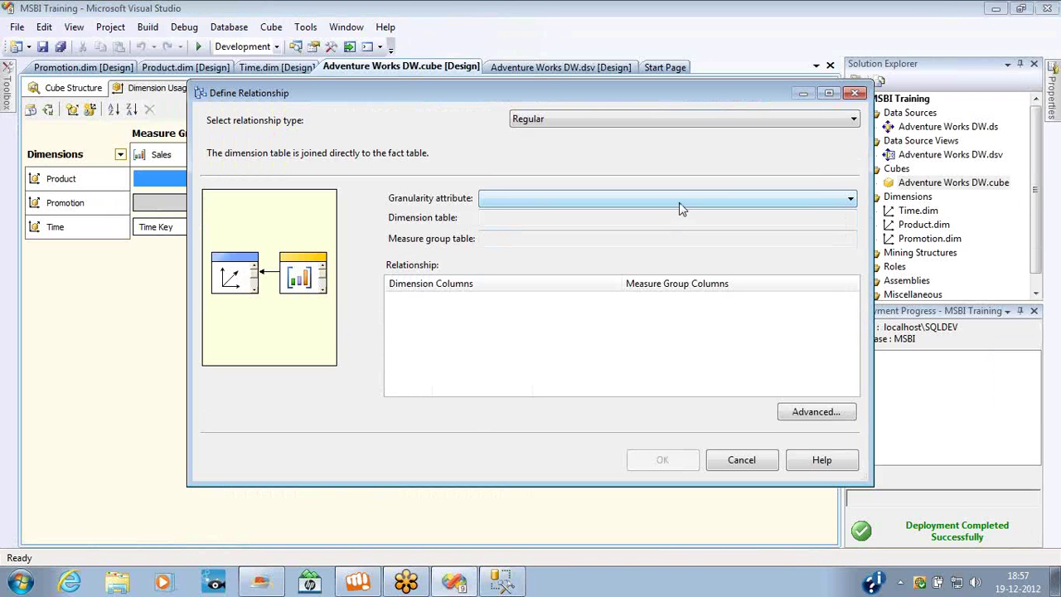
- Set the relationship's granularity attribute to Product Key and match the dimension's ProductKey column to ProductKey in the measure group
click(680, 207)
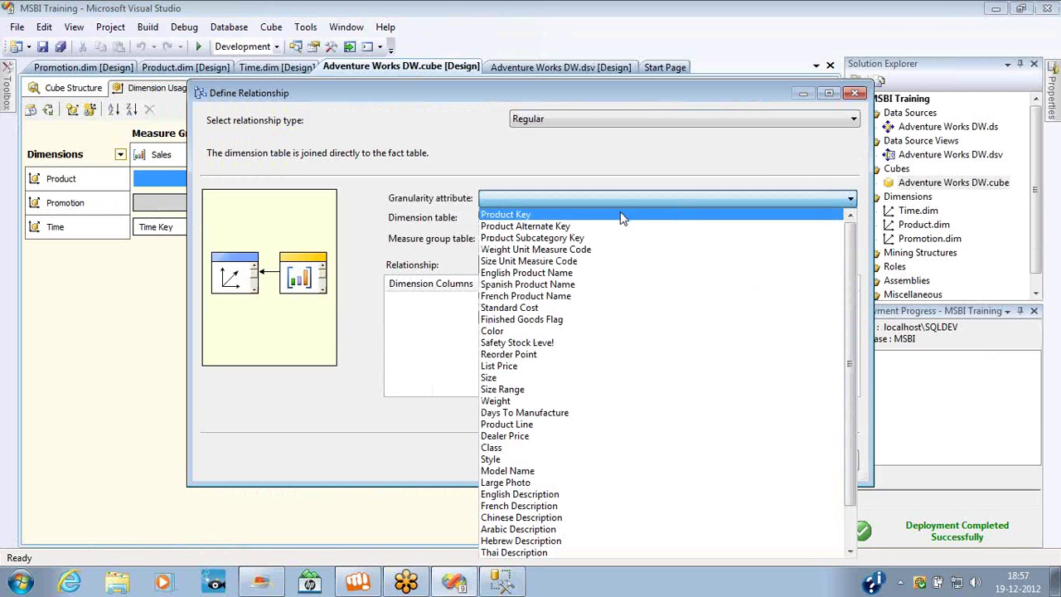
click(614, 215)
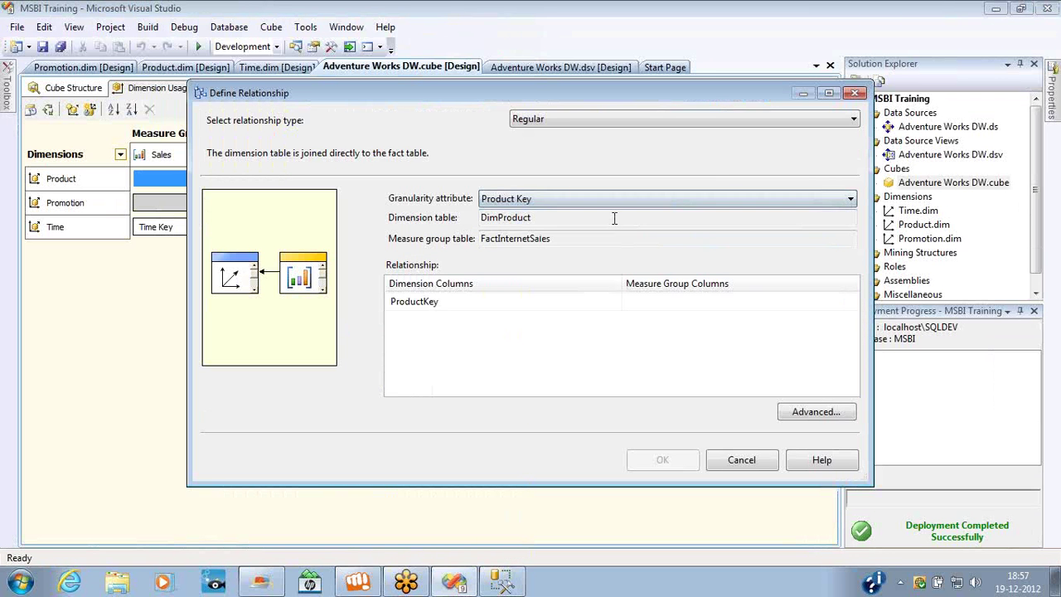
double_click(505, 218)
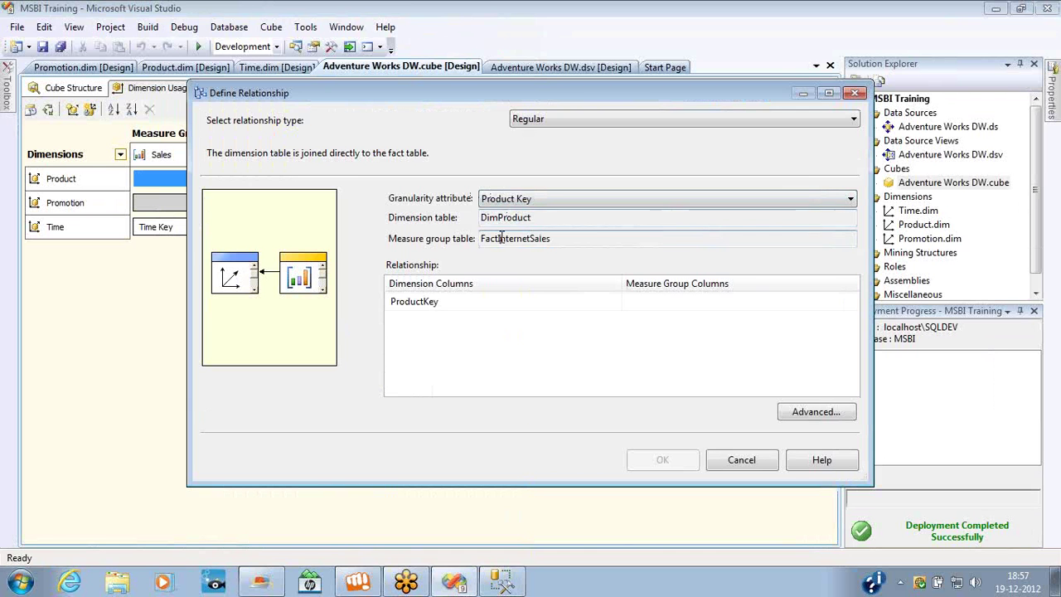
double_click(500, 239)
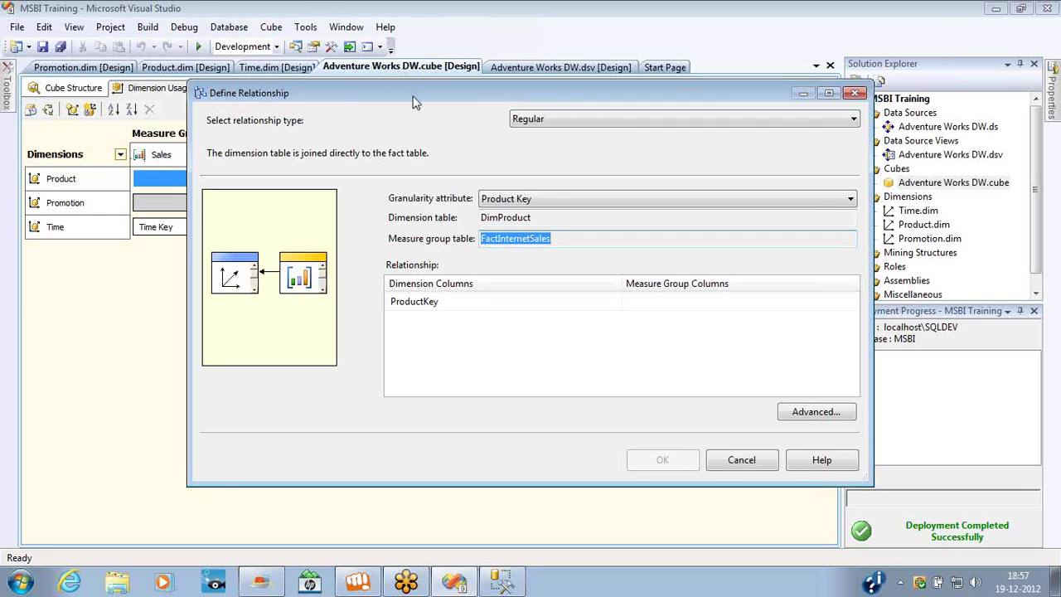
drag(417, 103, 569, 99)
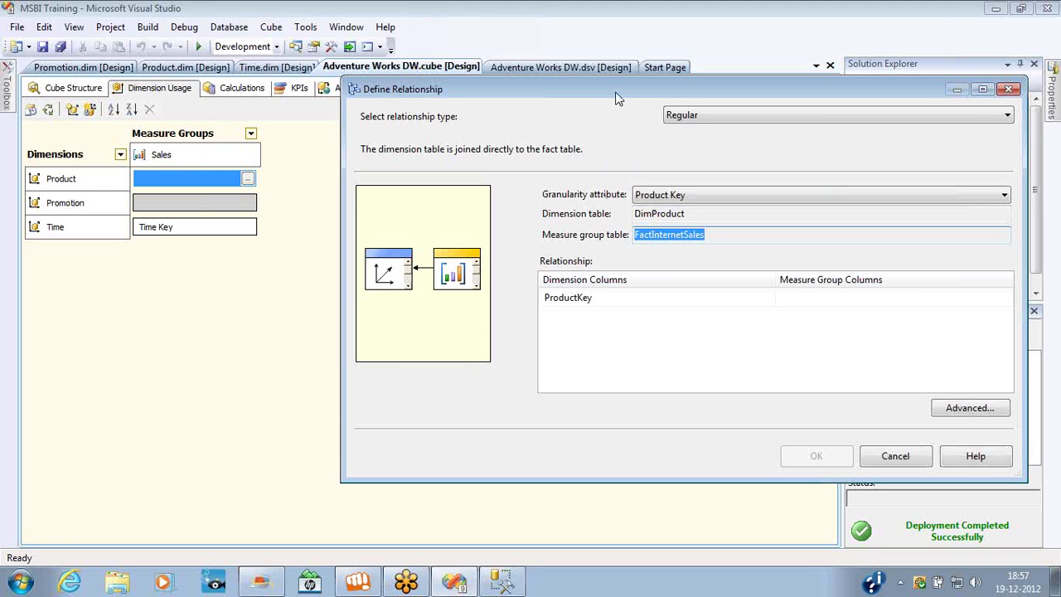
drag(616, 97, 461, 109)
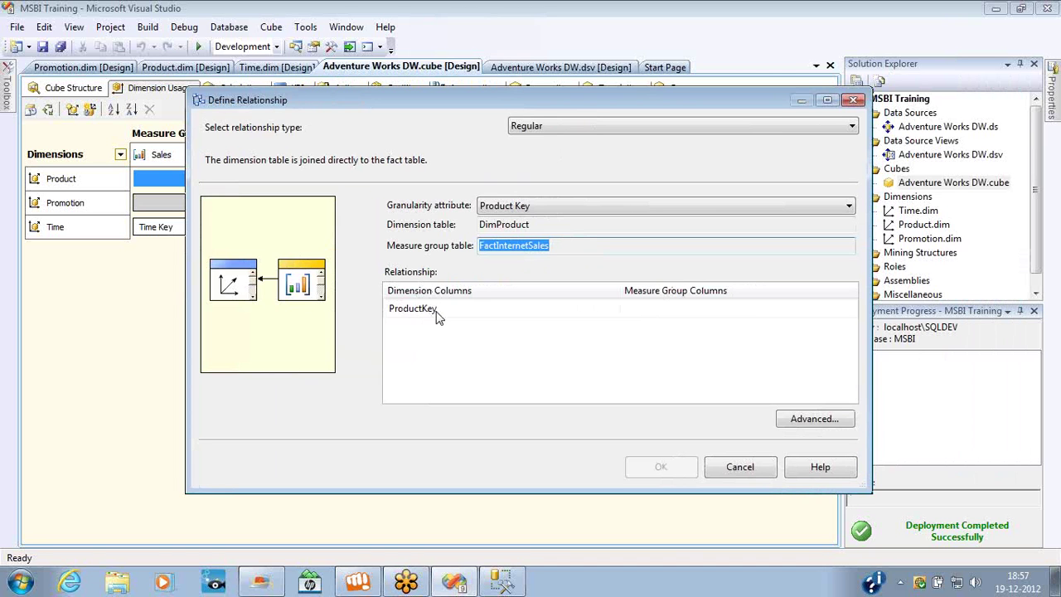
click(851, 310)
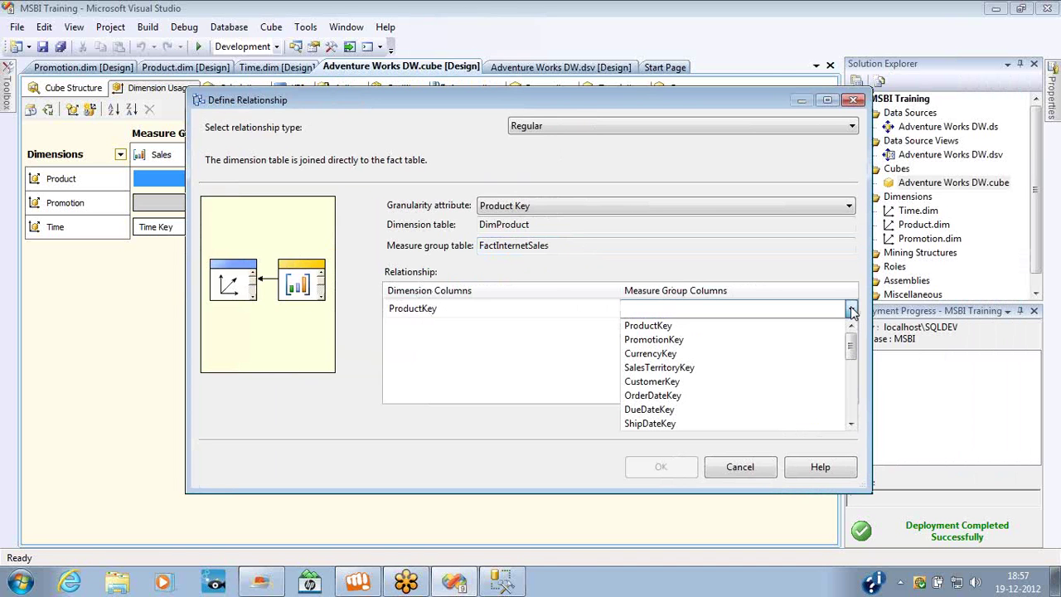
click(713, 329)
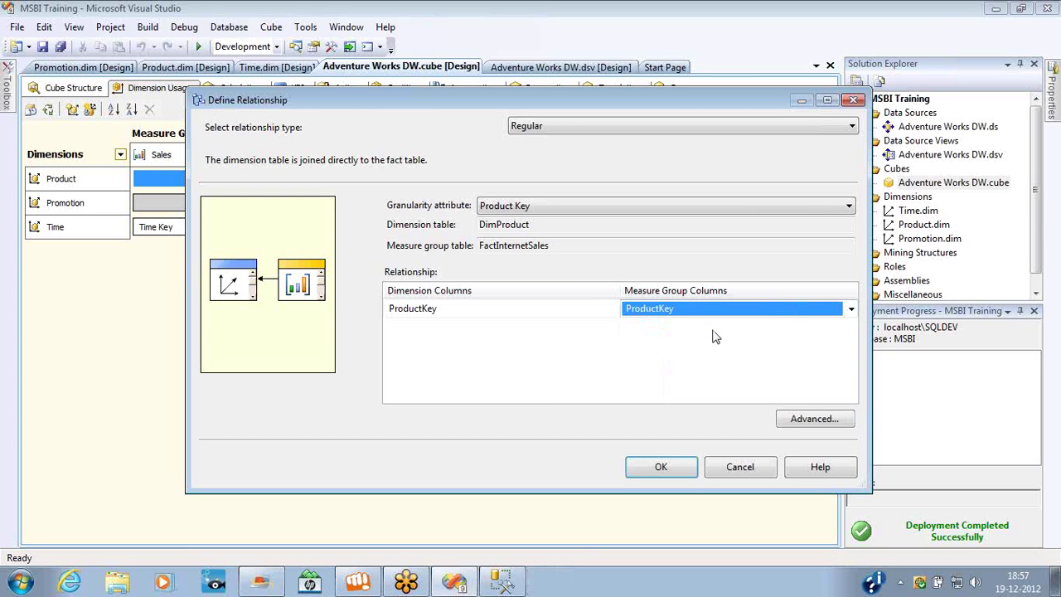
- Review the relationship definition, checking the DimProduct and FactInternetSales tables and the ProductKey columns that join them
double_click(507, 225)
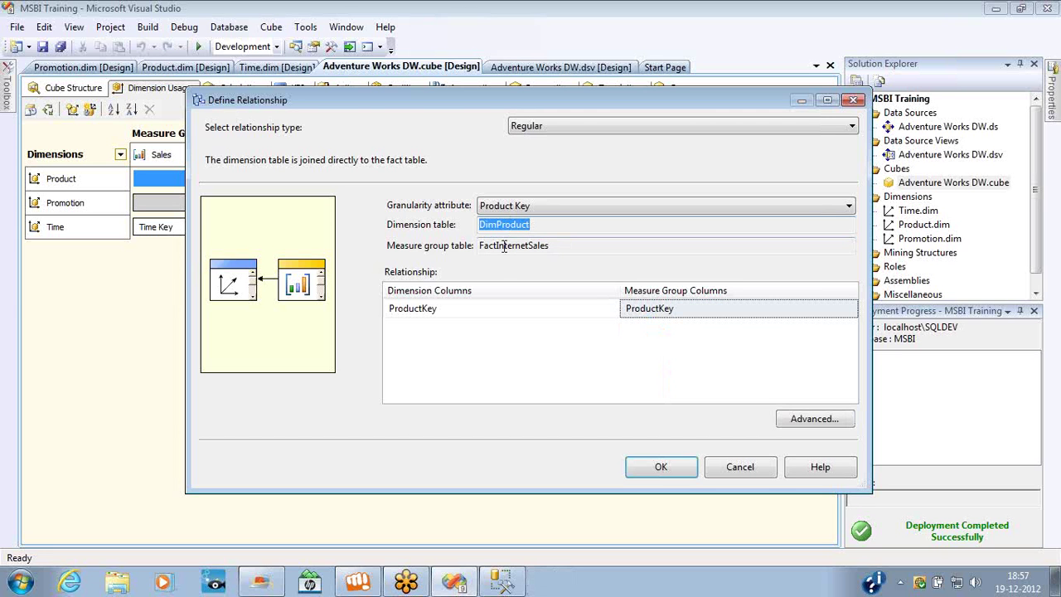
double_click(504, 247)
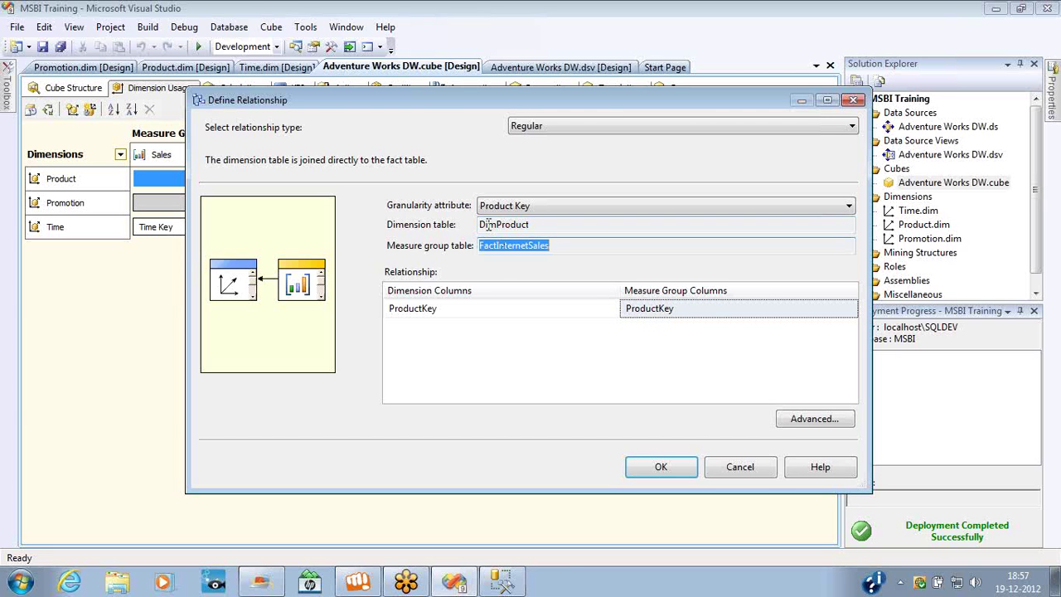
double_click(489, 224)
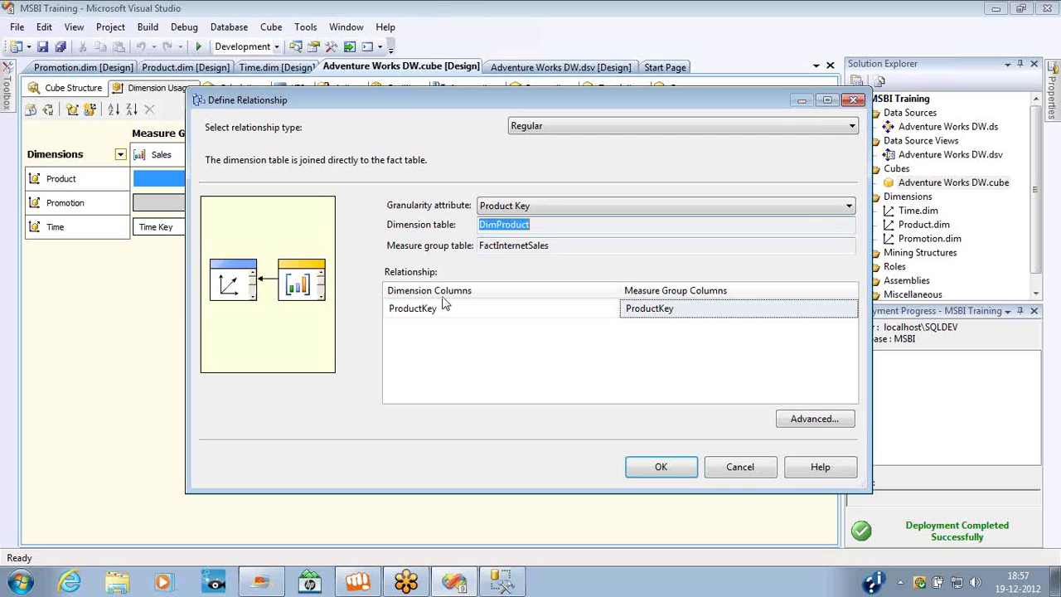
click(417, 313)
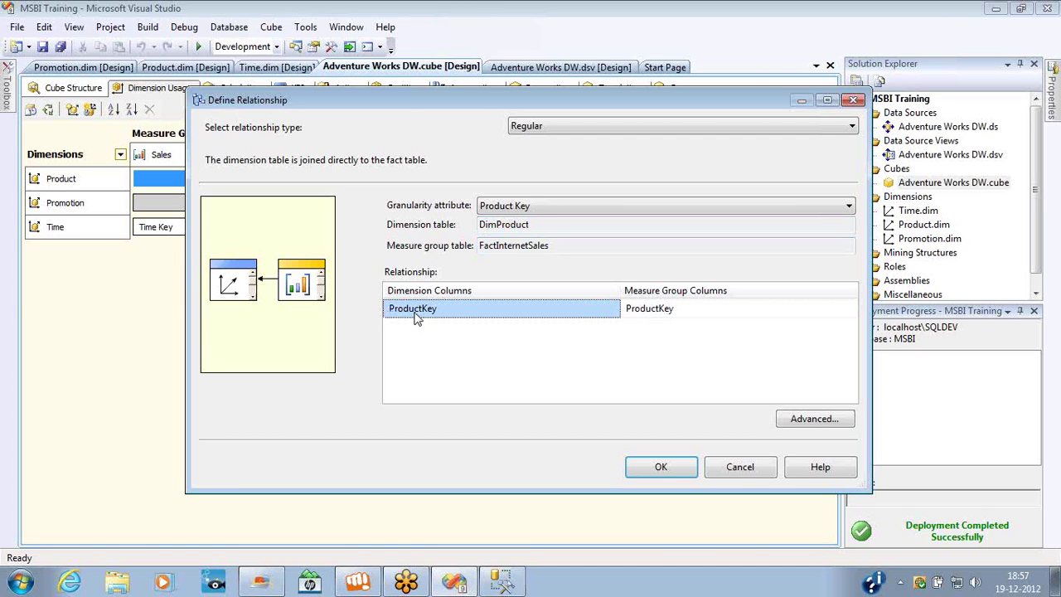
click(655, 318)
click(654, 314)
click(654, 315)
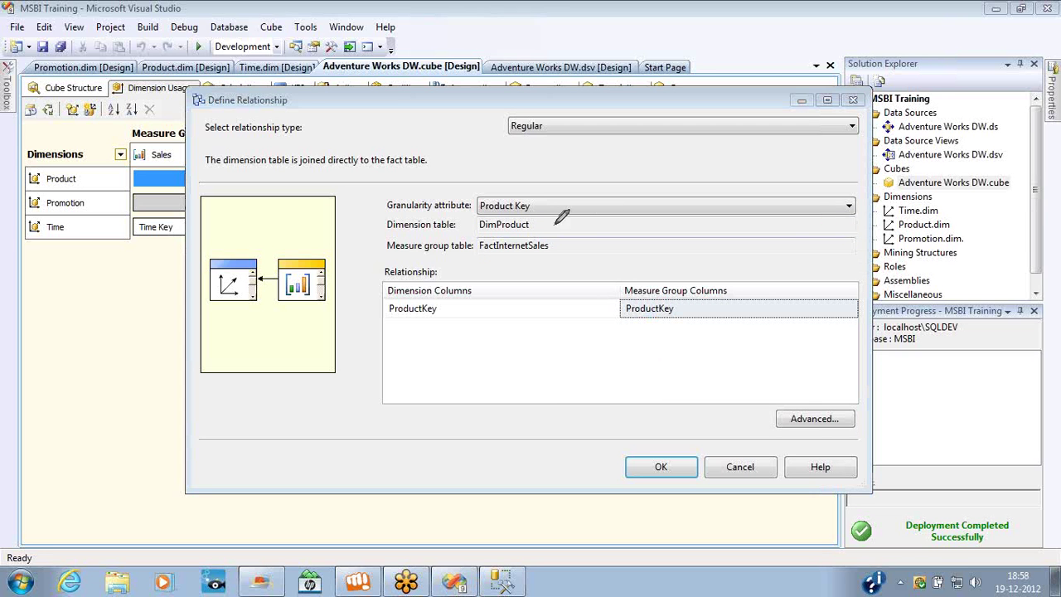
mouse_move(470, 226)
mouse_down()
mouse_move(501, 241)
mouse_move(491, 217)
mouse_move(469, 230)
mouse_move(526, 268)
mouse_move(488, 240)
mouse_up()
mouse_move(598, 250)
mouse_down()
mouse_move(628, 248)
mouse_move(635, 264)
mouse_up()
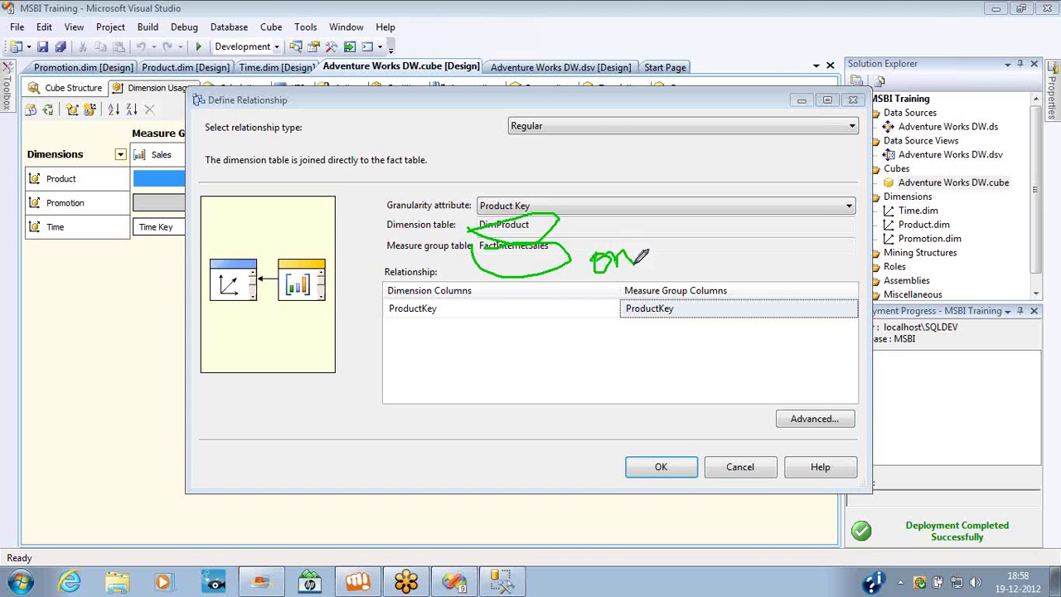
mouse_move(394, 313)
mouse_down()
mouse_move(440, 306)
mouse_move(418, 283)
mouse_move(388, 320)
mouse_move(418, 325)
mouse_up()
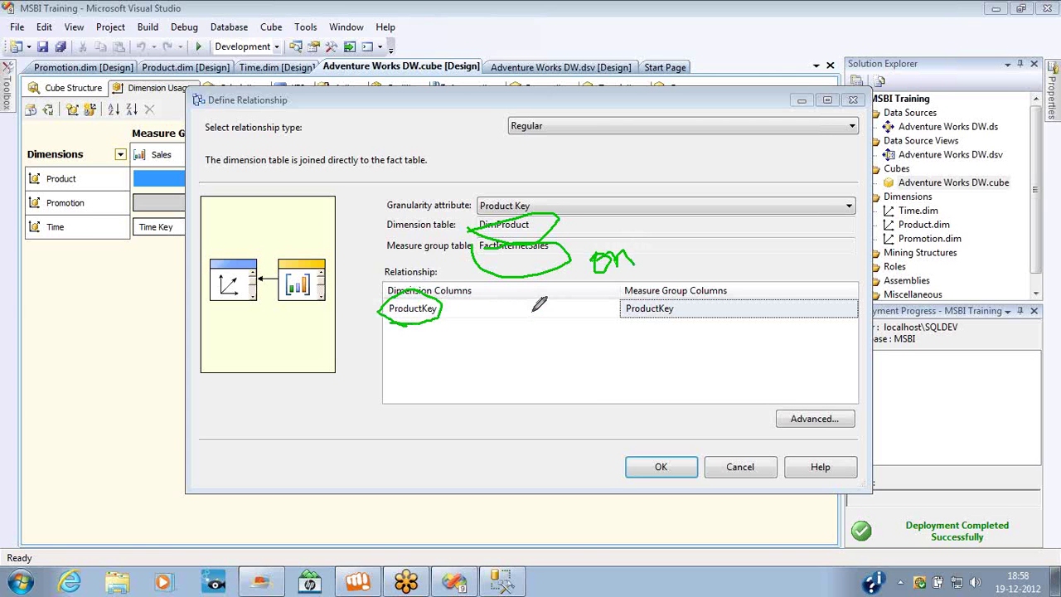
drag(530, 313, 544, 311)
drag(529, 320, 549, 318)
mouse_move(621, 323)
mouse_down()
mouse_move(721, 282)
mouse_move(644, 316)
mouse_move(667, 325)
mouse_up()
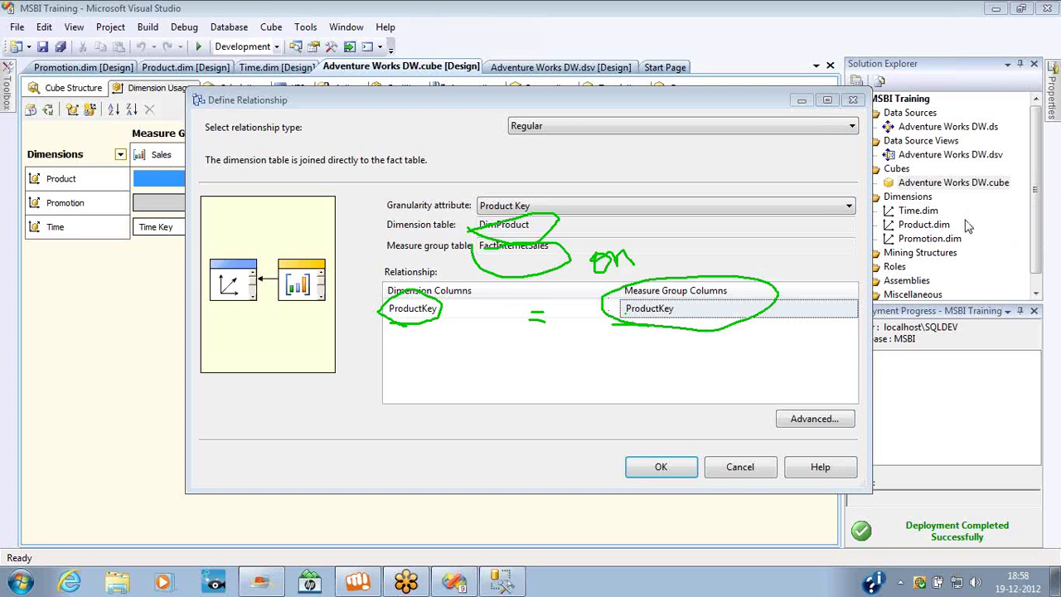
- Accept the Product–Sales relationship and review how the Product and Promotion dimensions are used by the Sales measure group
click(663, 469)
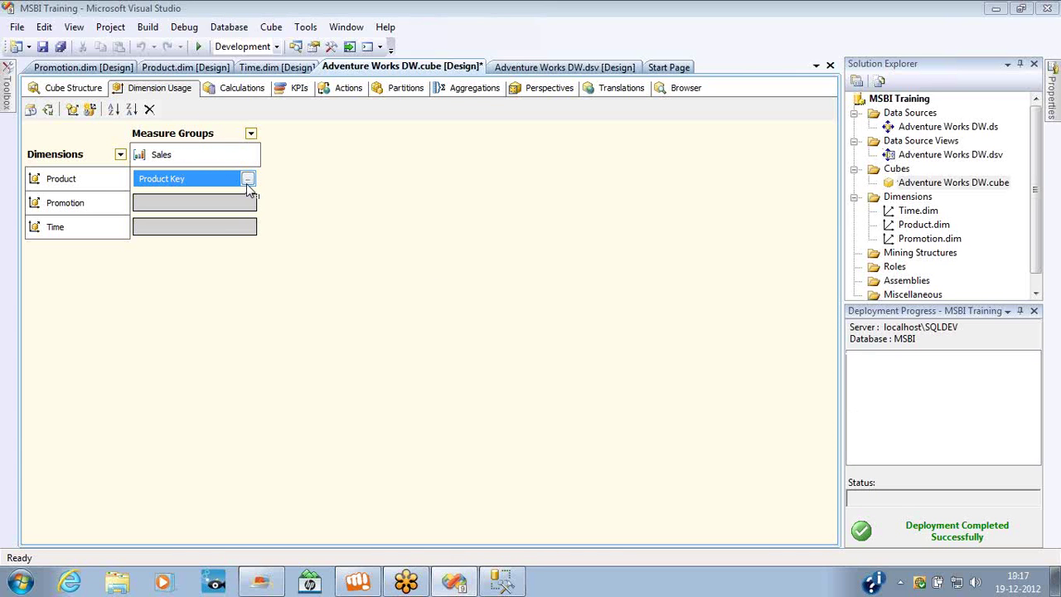
click(61, 182)
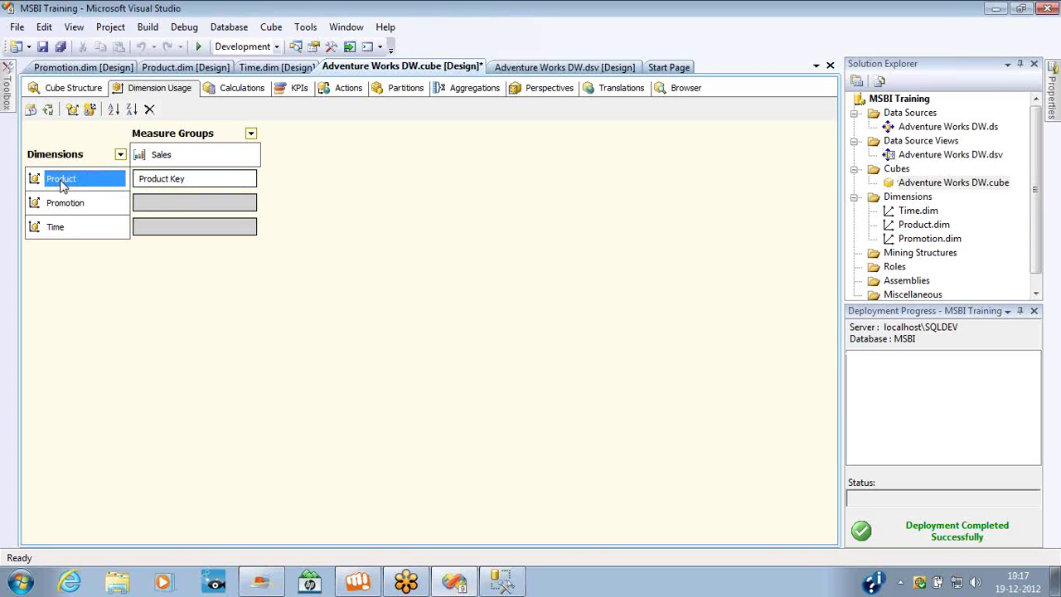
click(164, 156)
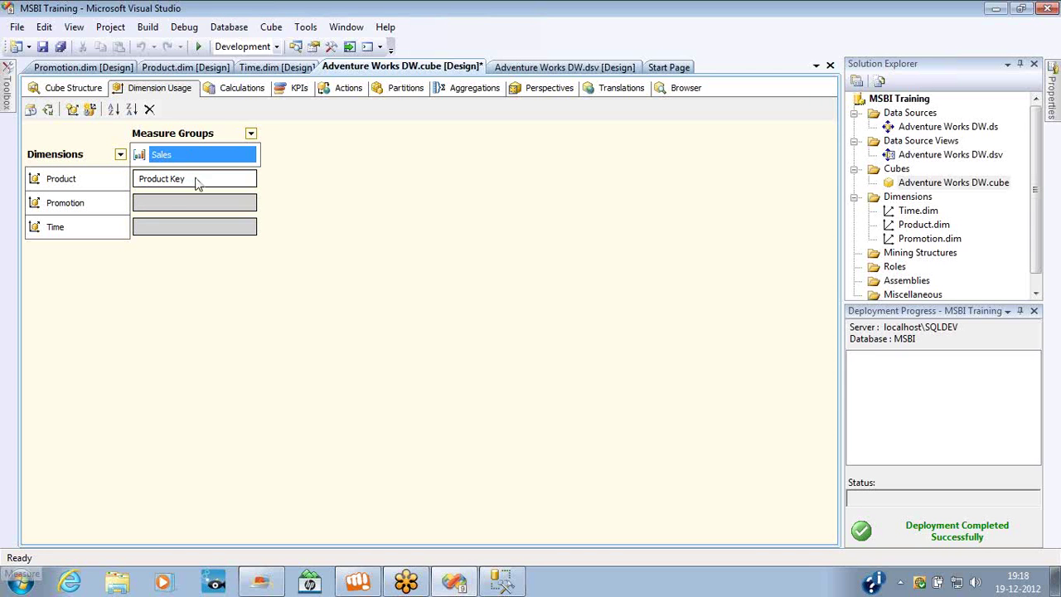
click(199, 180)
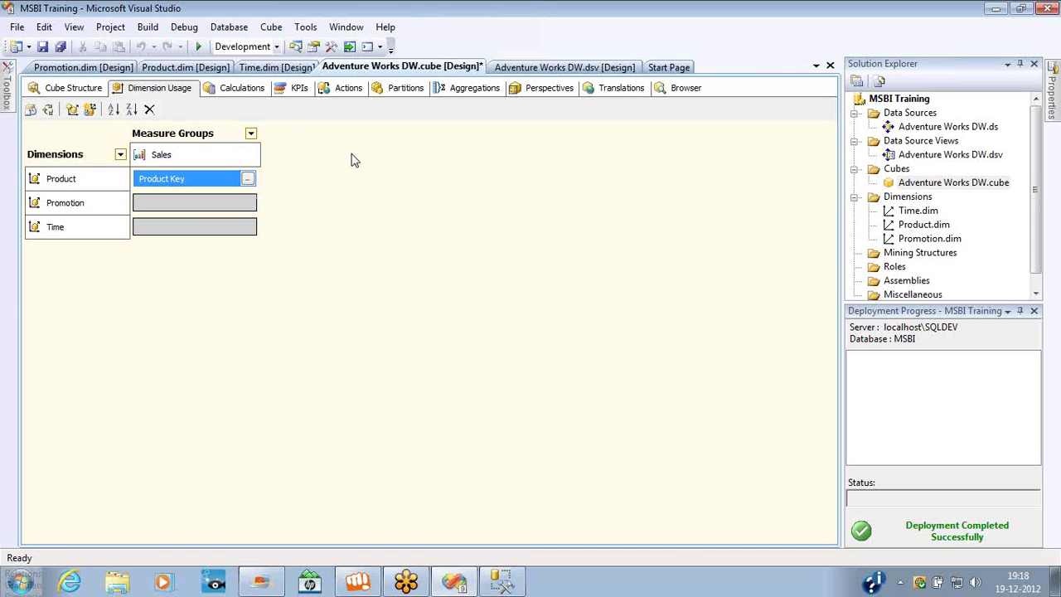
click(68, 205)
click(161, 165)
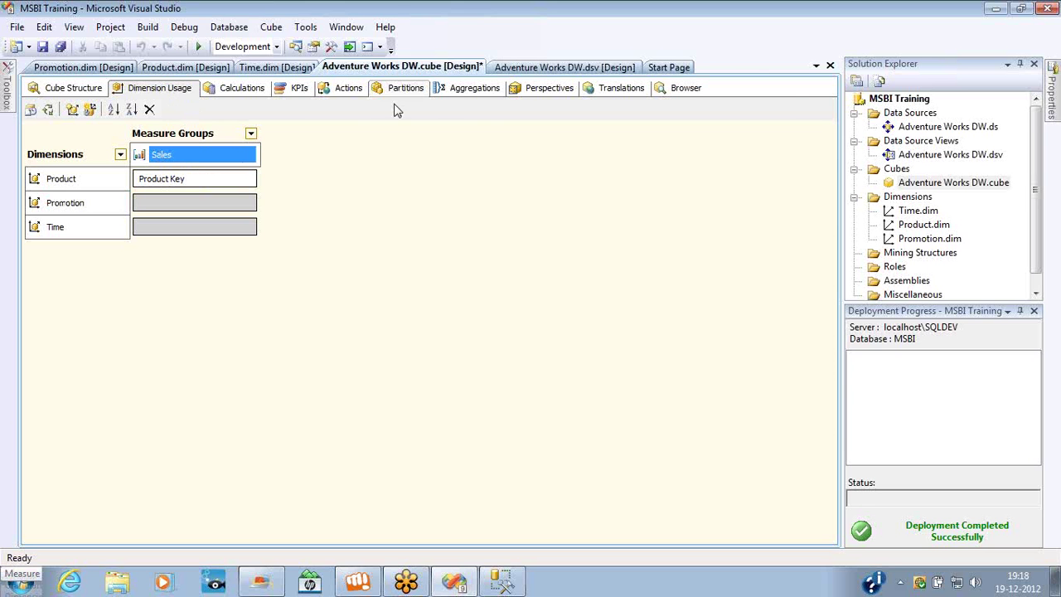
- In the Adventure Works DW data source view, relate FactInternetSales PromotionKey to DimPromotion PromotionKey, and return to the cube's dimension usage
click(538, 68)
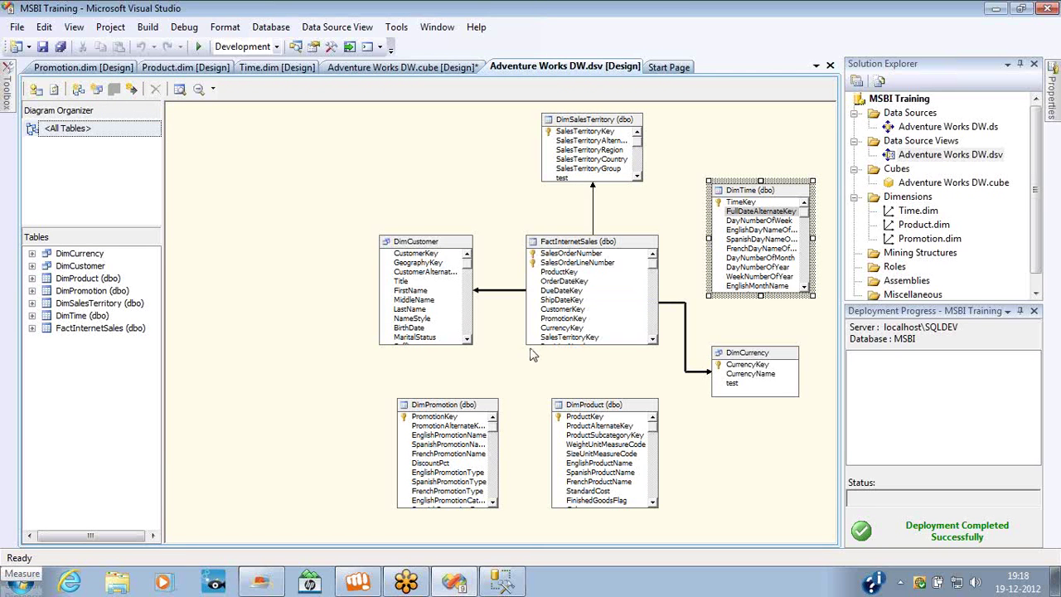
click(456, 414)
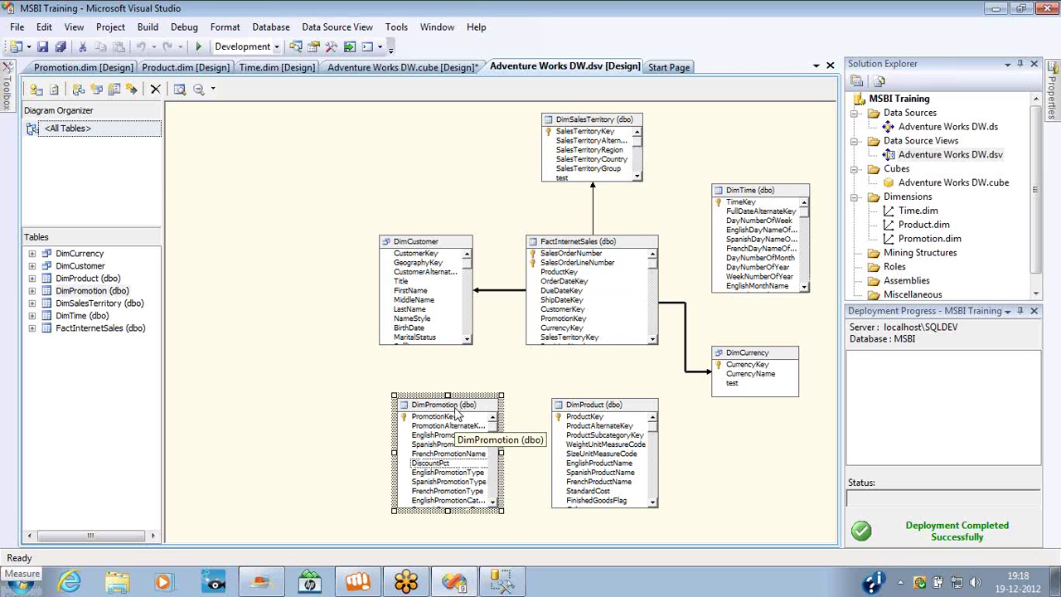
click(591, 256)
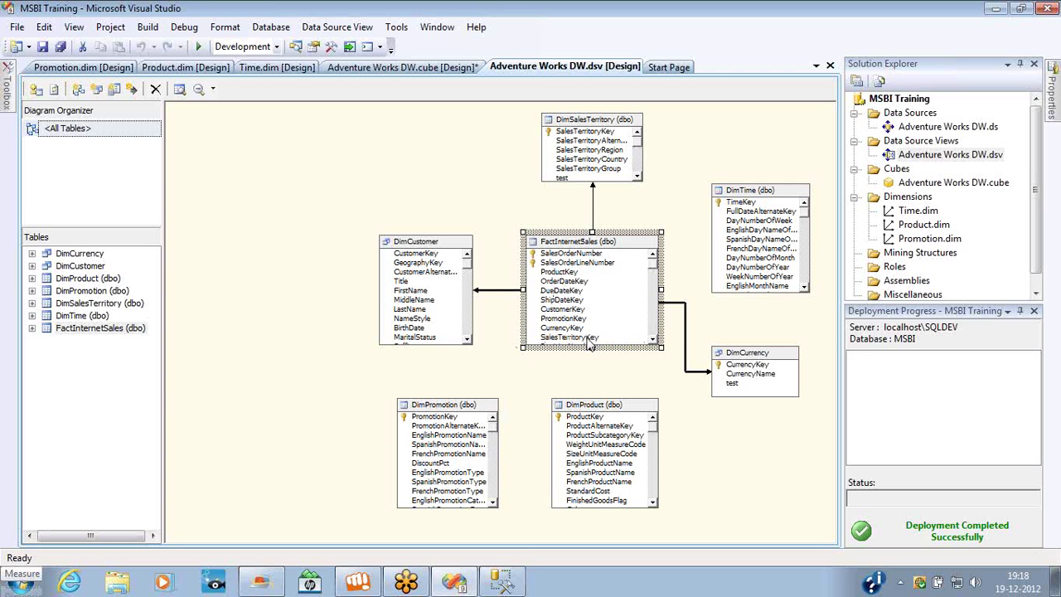
click(442, 419)
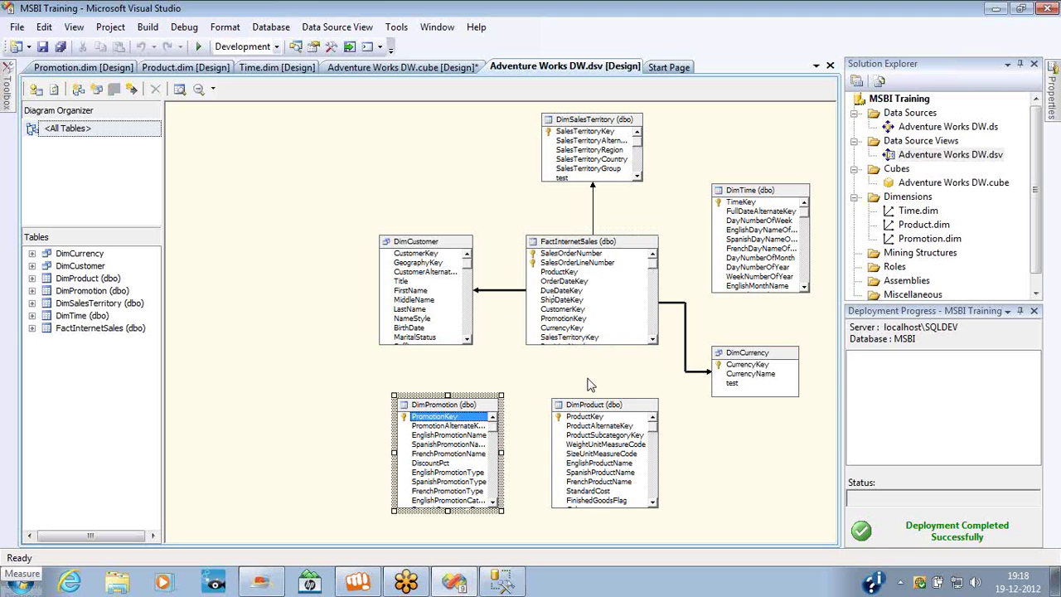
click(653, 341)
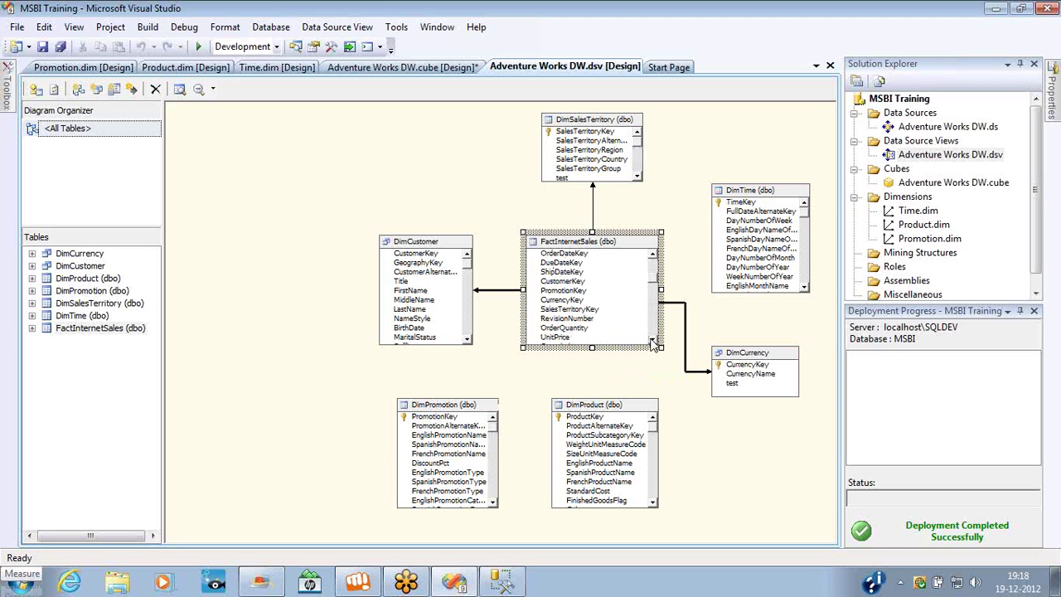
click(562, 282)
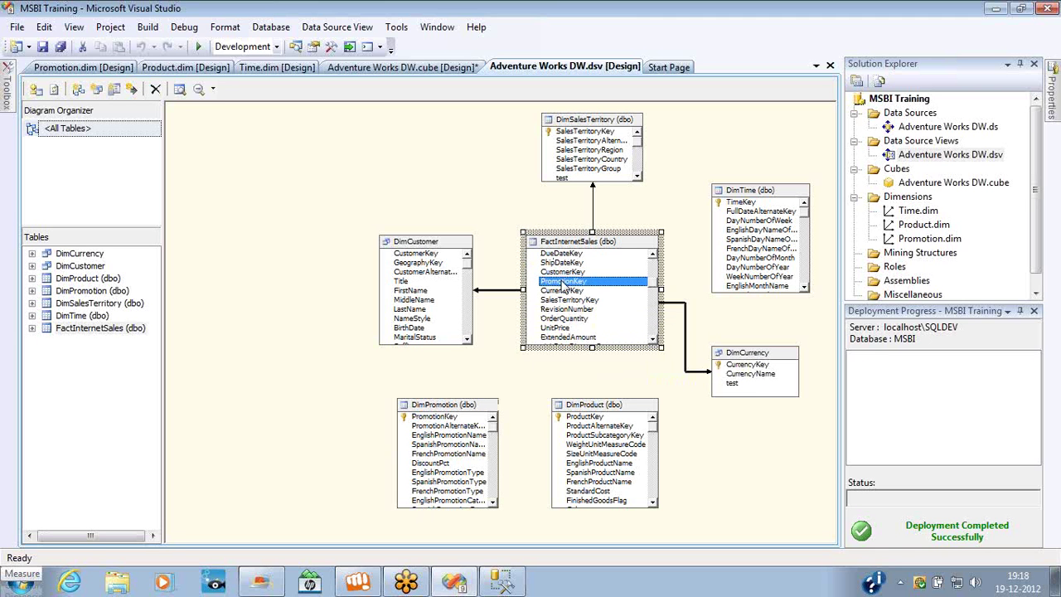
drag(562, 286, 457, 422)
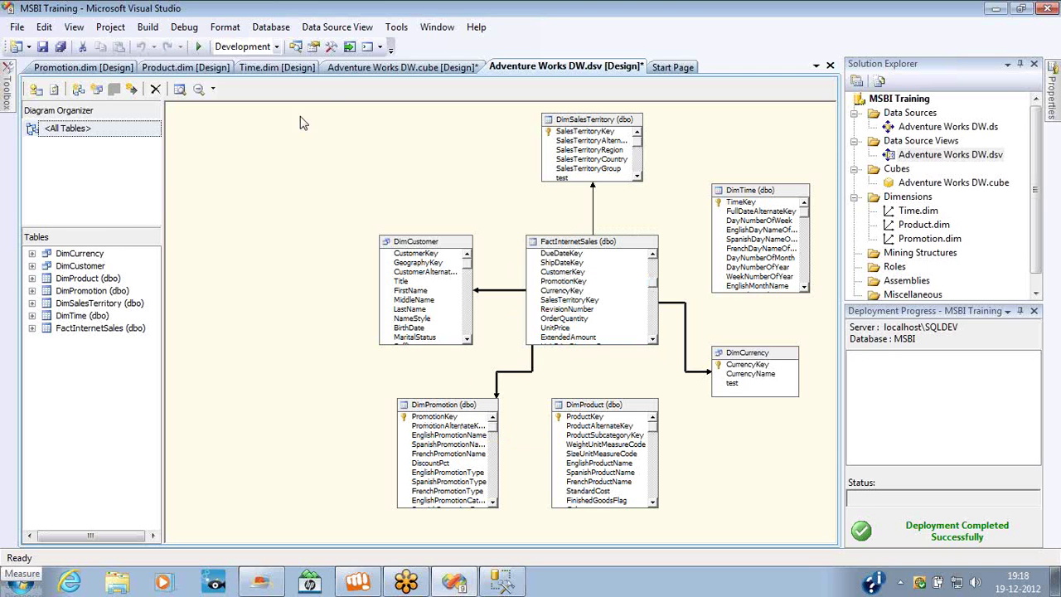
click(348, 68)
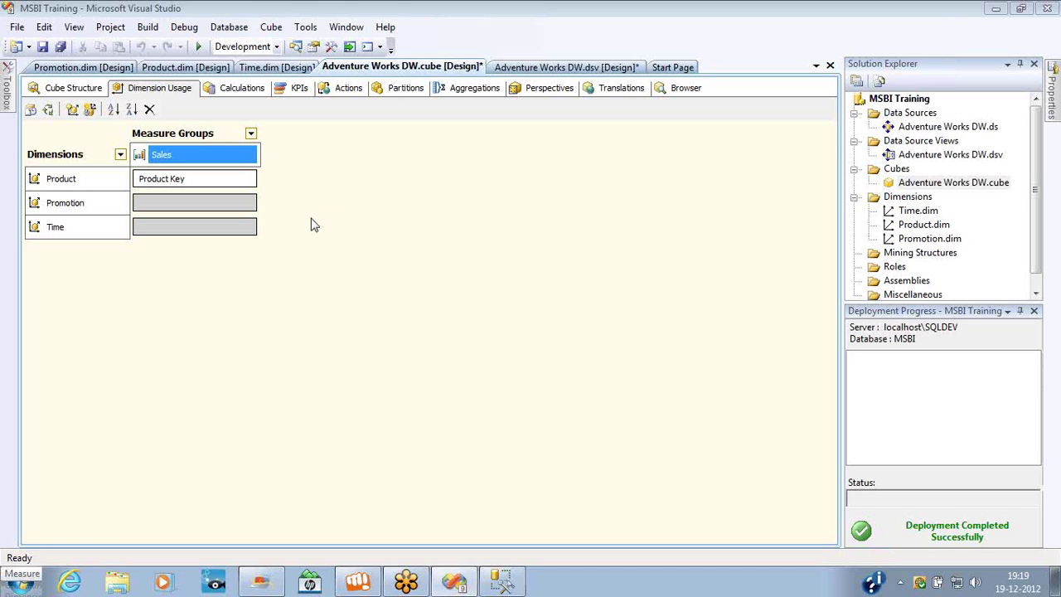
- Define a Regular relationship between the Promotion dimension and the Sales measure group with Promotion Key as granularity attribute
click(249, 203)
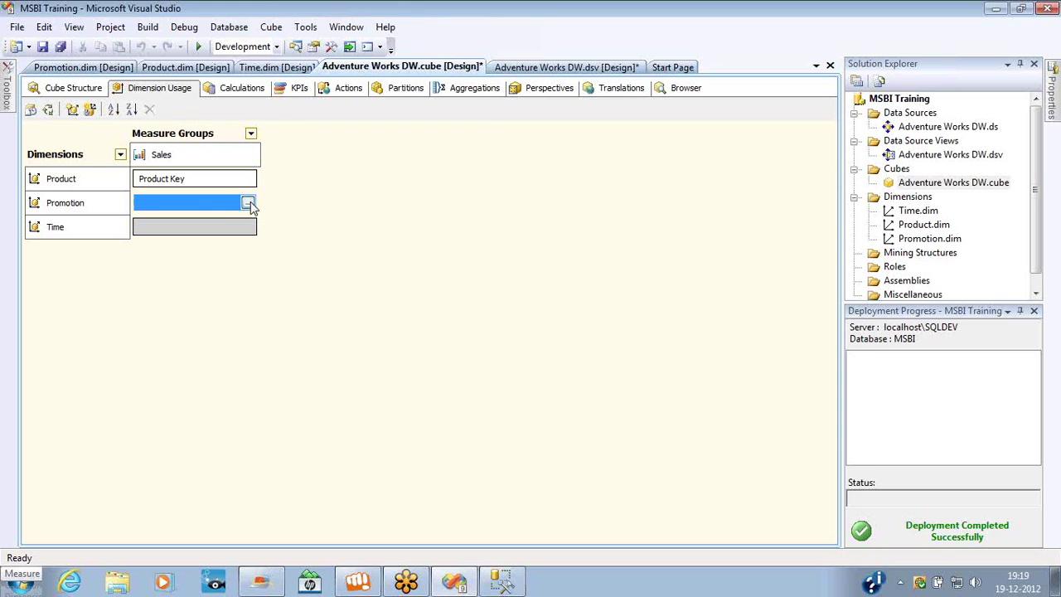
click(249, 203)
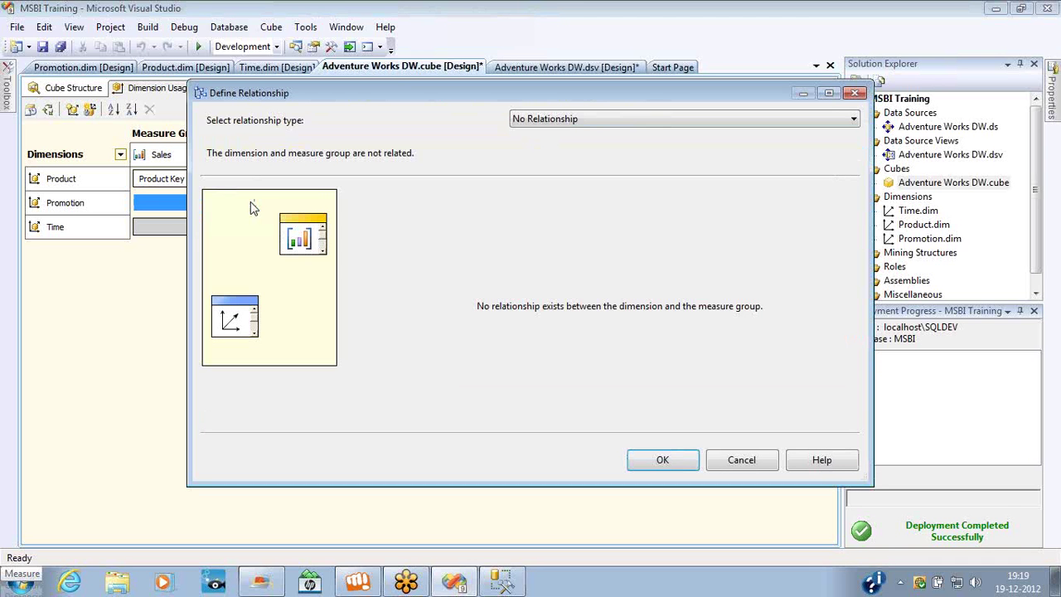
click(567, 125)
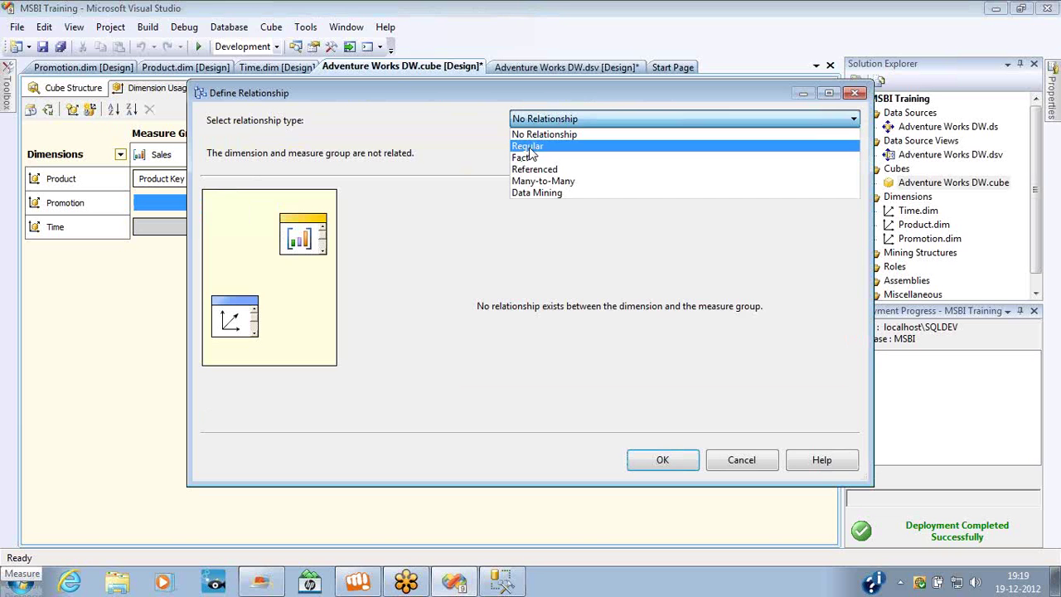
click(529, 147)
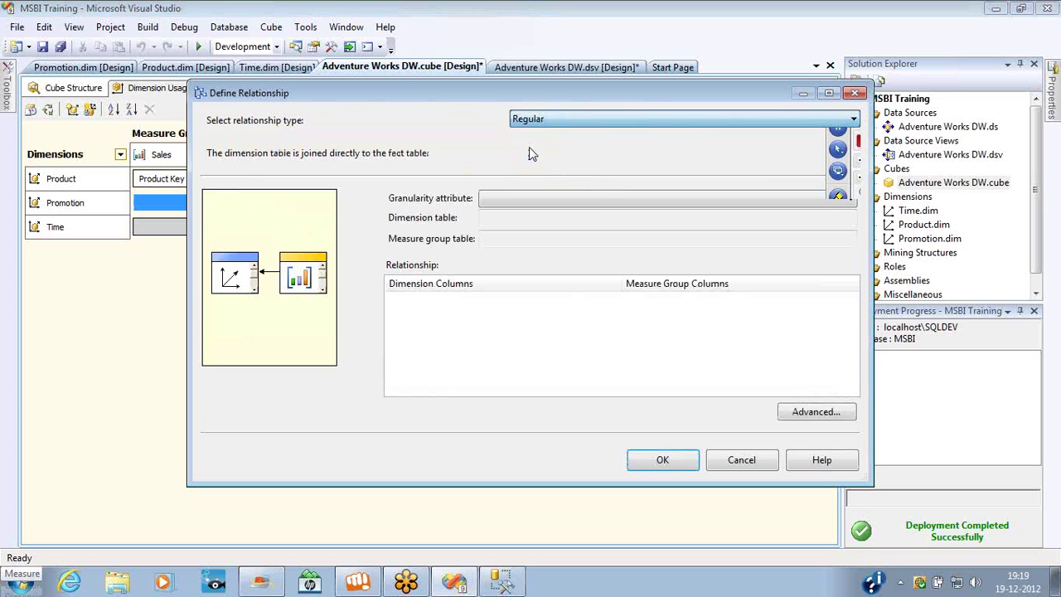
click(591, 199)
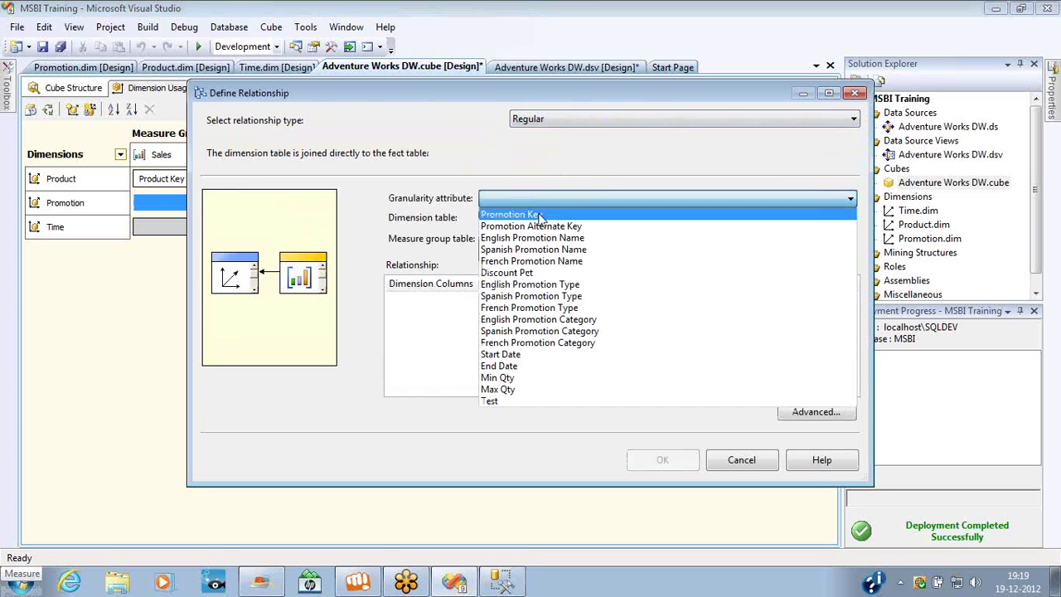
click(539, 214)
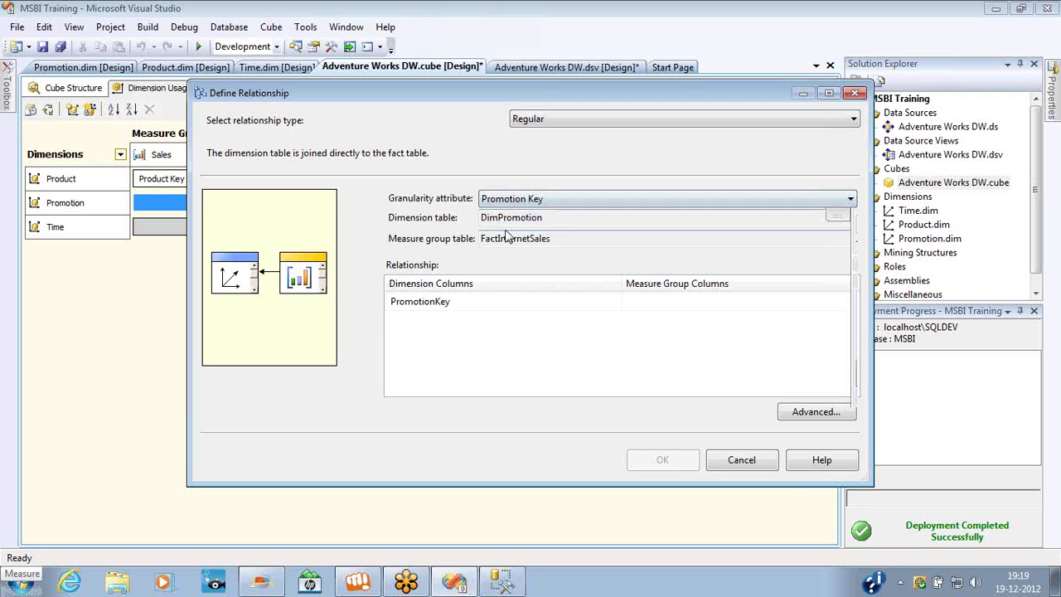
- Match the dimension's PromotionKey column to PromotionKey in FactInternetSales and accept the relationship
click(507, 218)
click(506, 240)
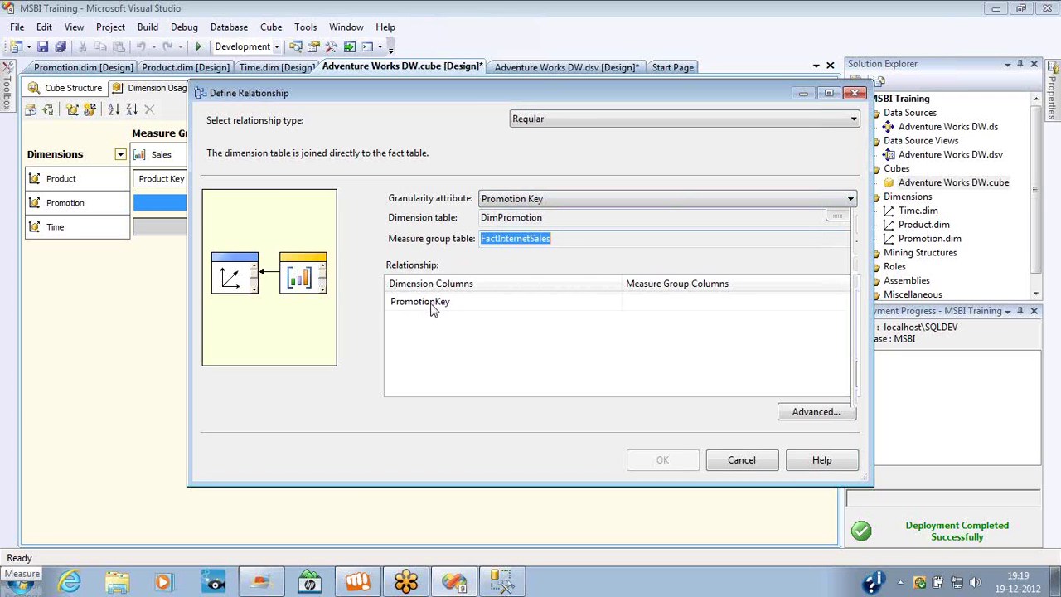
click(675, 303)
click(674, 302)
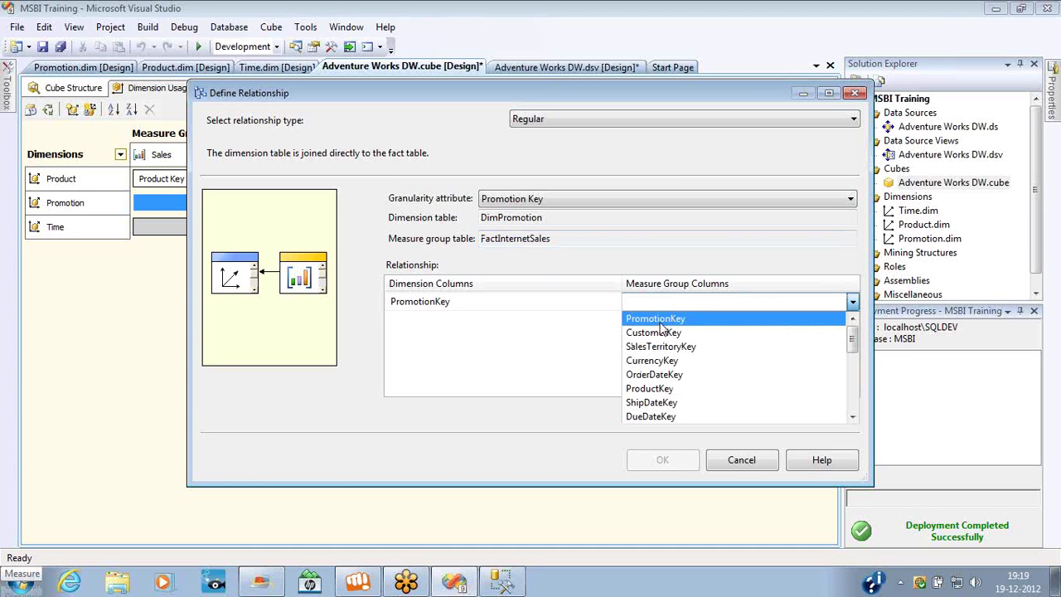
click(661, 323)
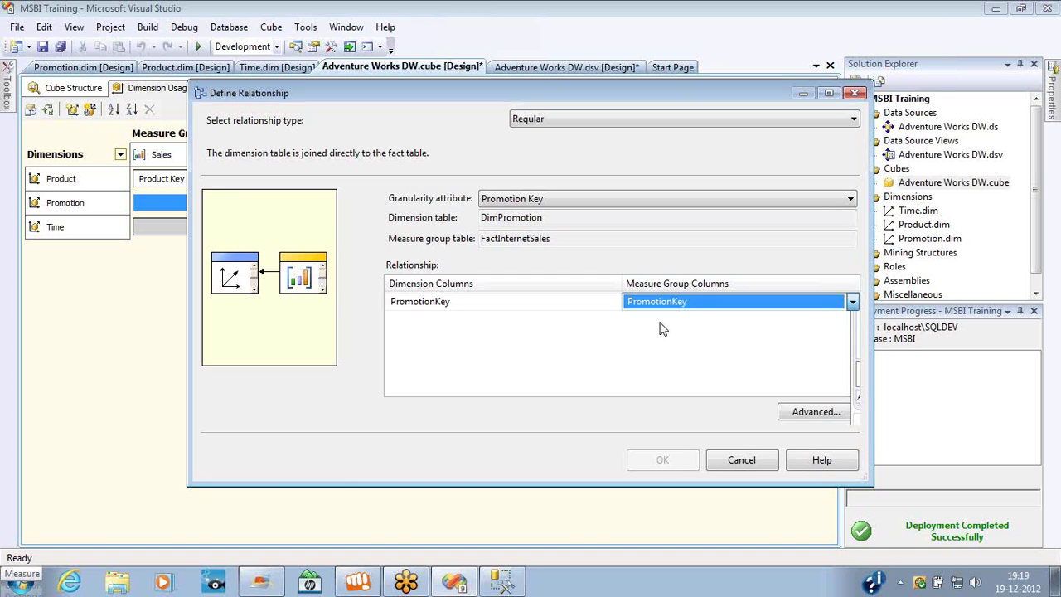
click(661, 462)
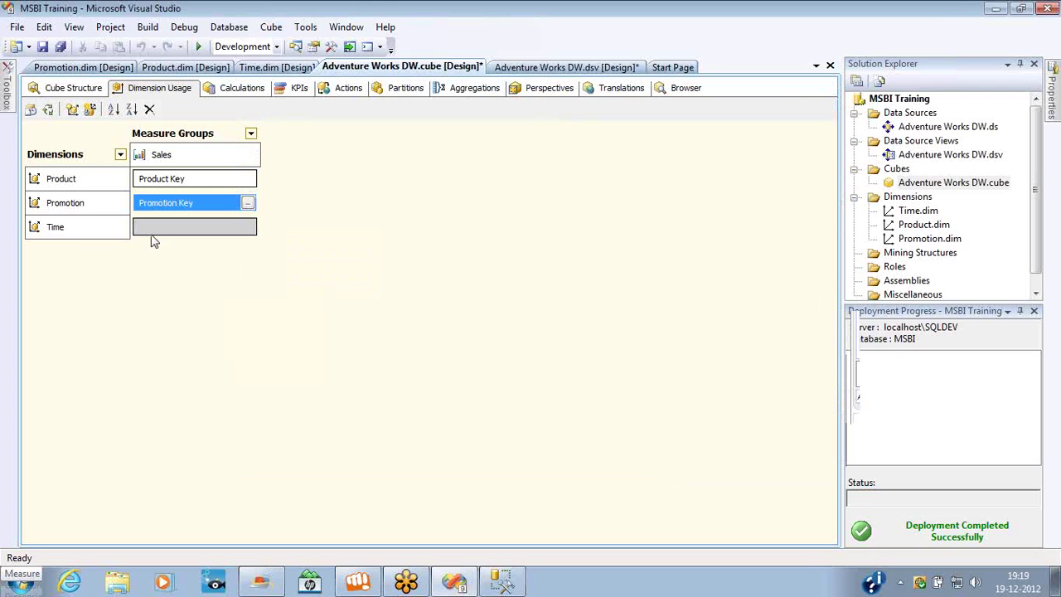
- Delete the Time dimension from the cube's dimension usage
click(74, 233)
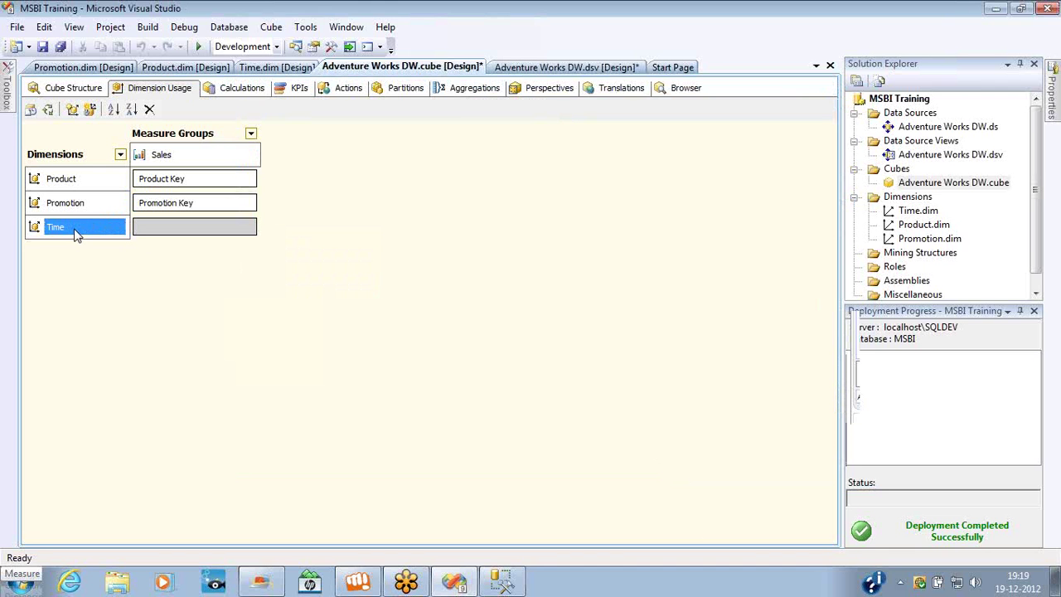
key(Delete)
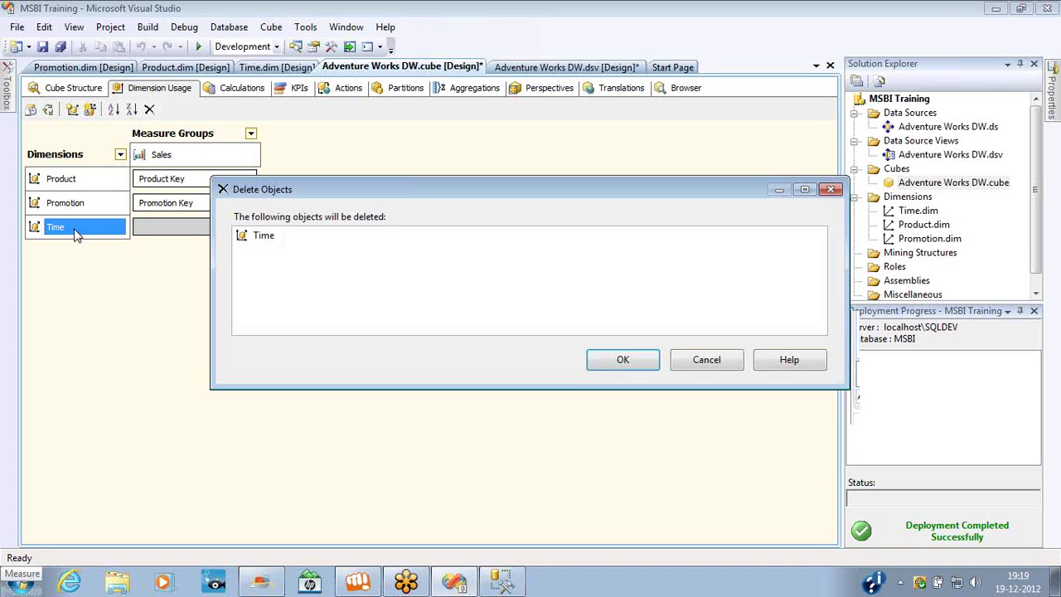
click(606, 363)
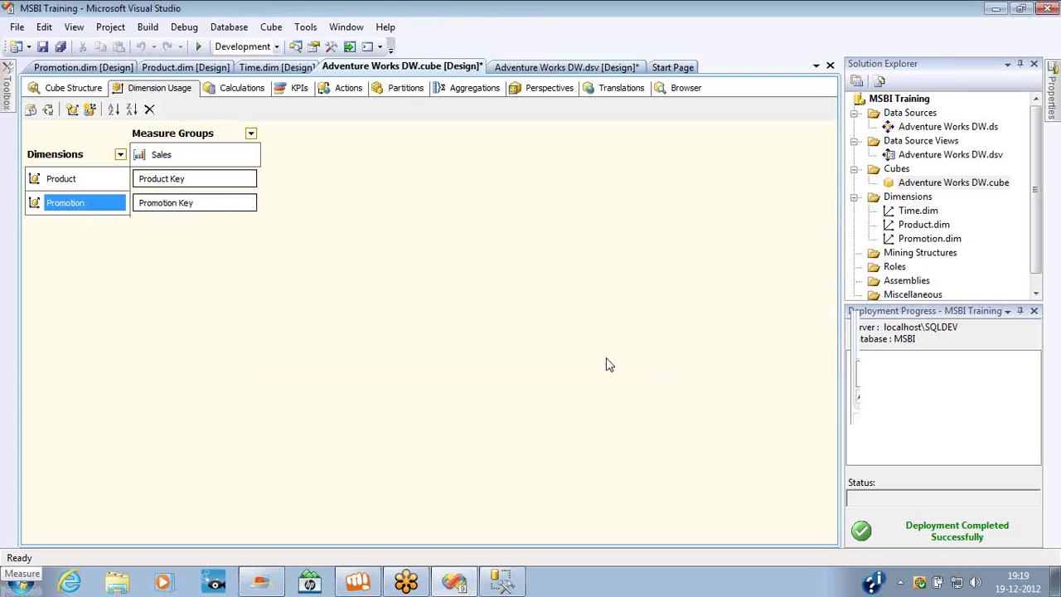
- Deploy the changed project over the MSBI database and process the Adventure Works DW cube with Process Full
click(48, 111)
key(Escape)
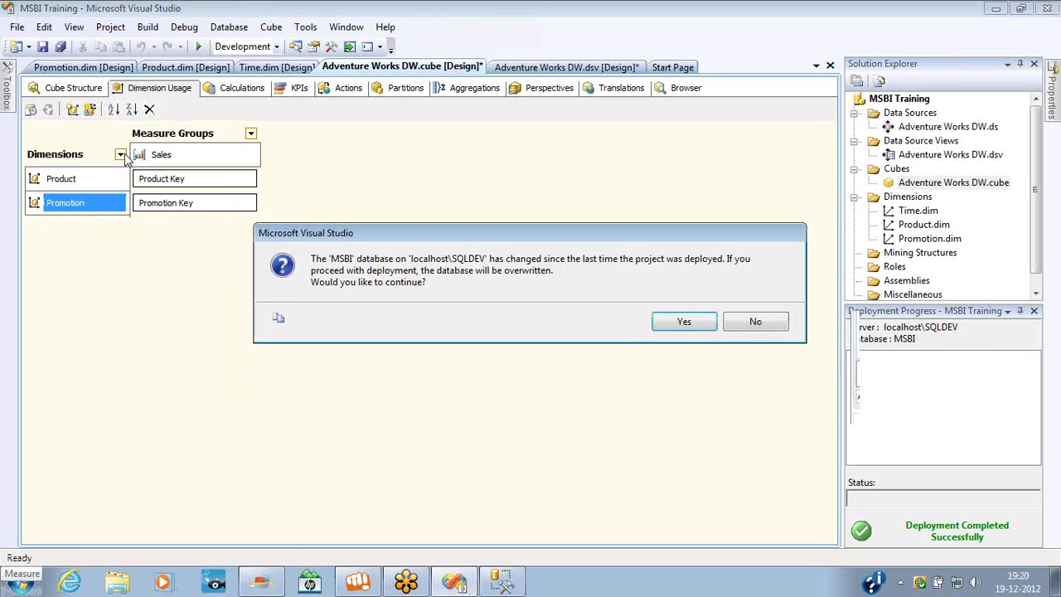
key(Return)
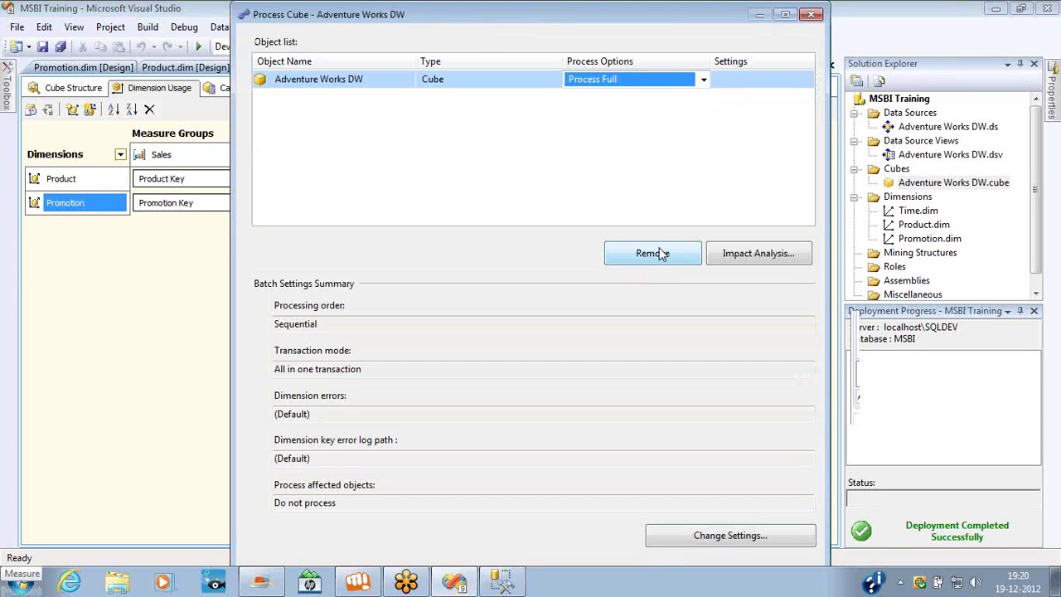
key(Return)
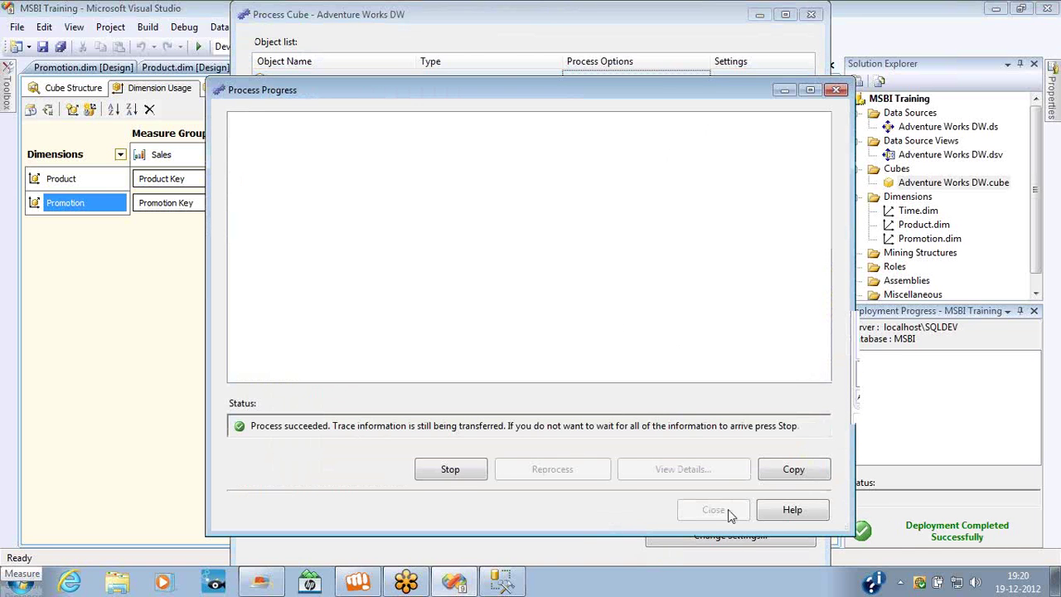
click(812, 14)
- Check the Sales values per product in the cube browser and review the Product and Promotion relationships to Sales
click(684, 88)
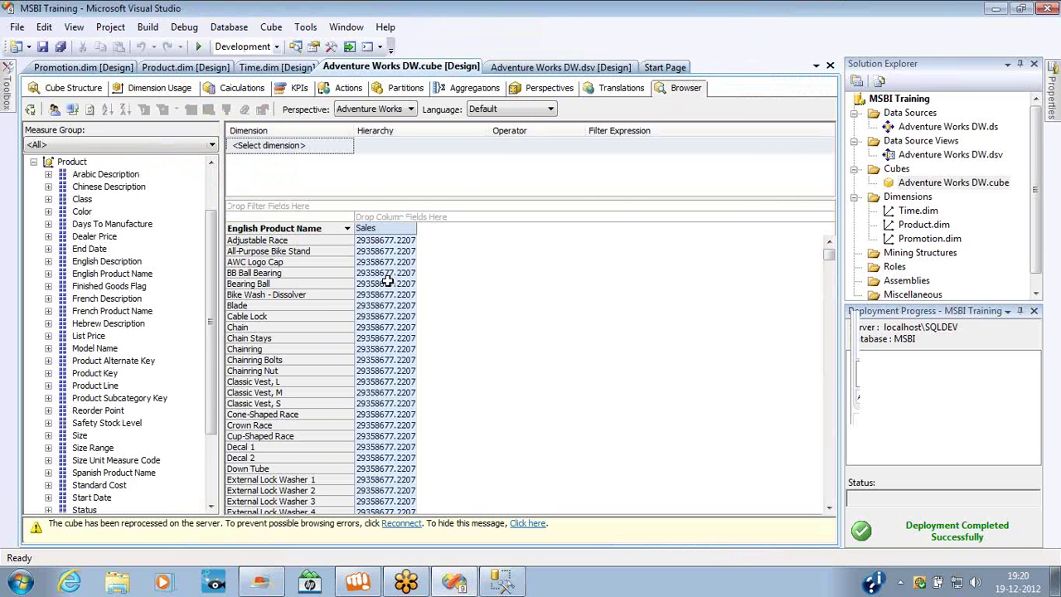
mouse_move(387, 282)
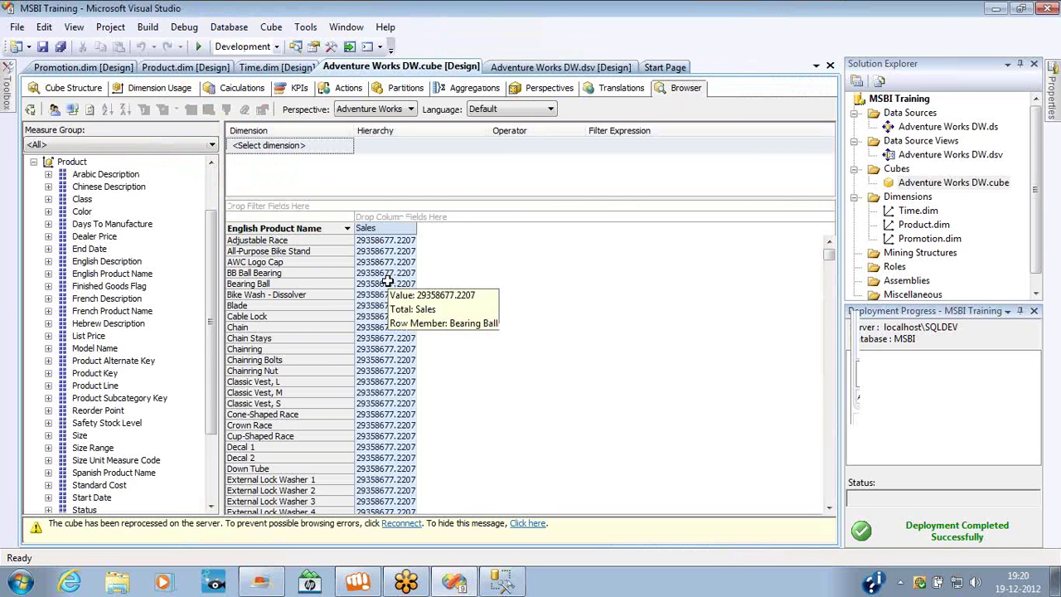
click(161, 87)
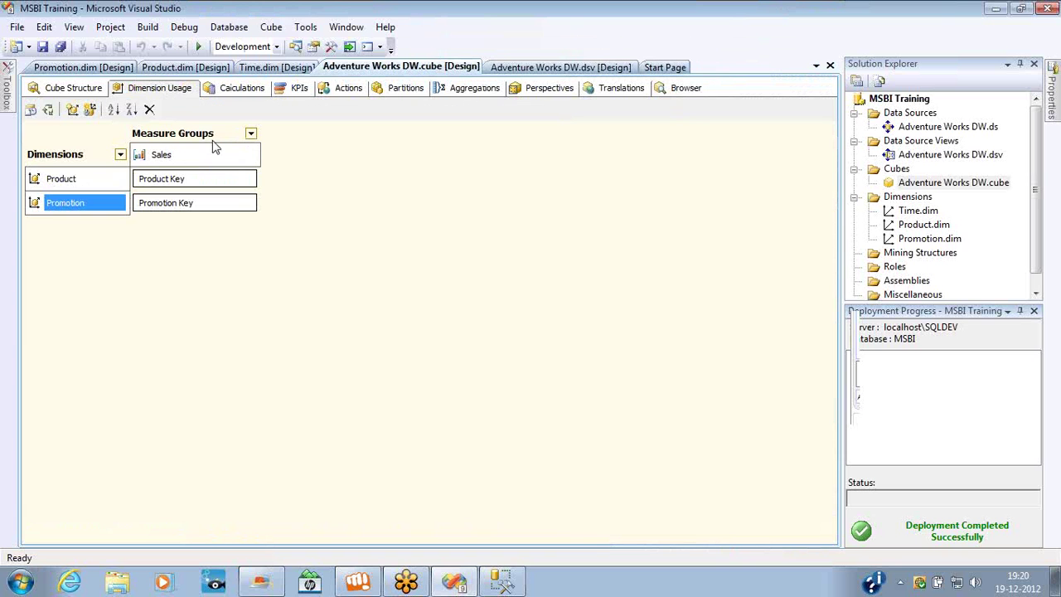
click(106, 181)
click(170, 158)
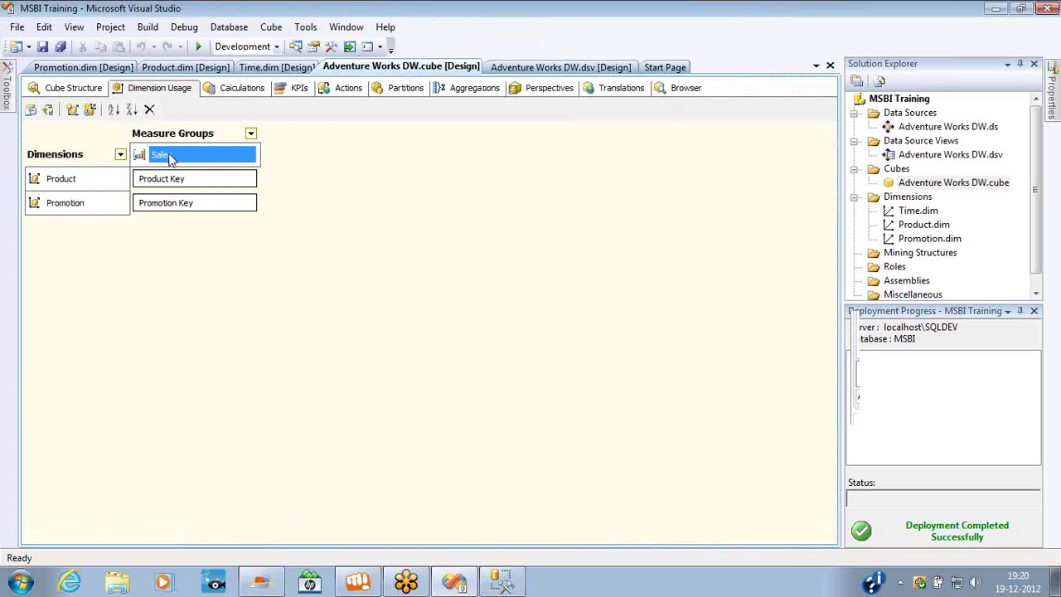
- Reconnect the cube browser to the reprocessed cube and examine the Sales values per English Product Name
click(685, 88)
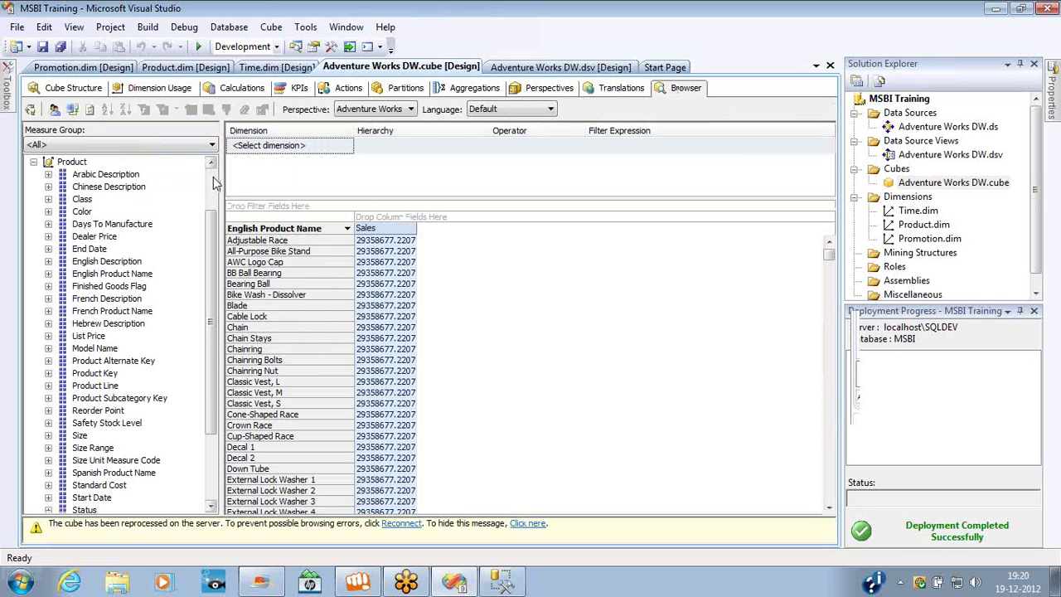
scroll(213, 177, up, 2)
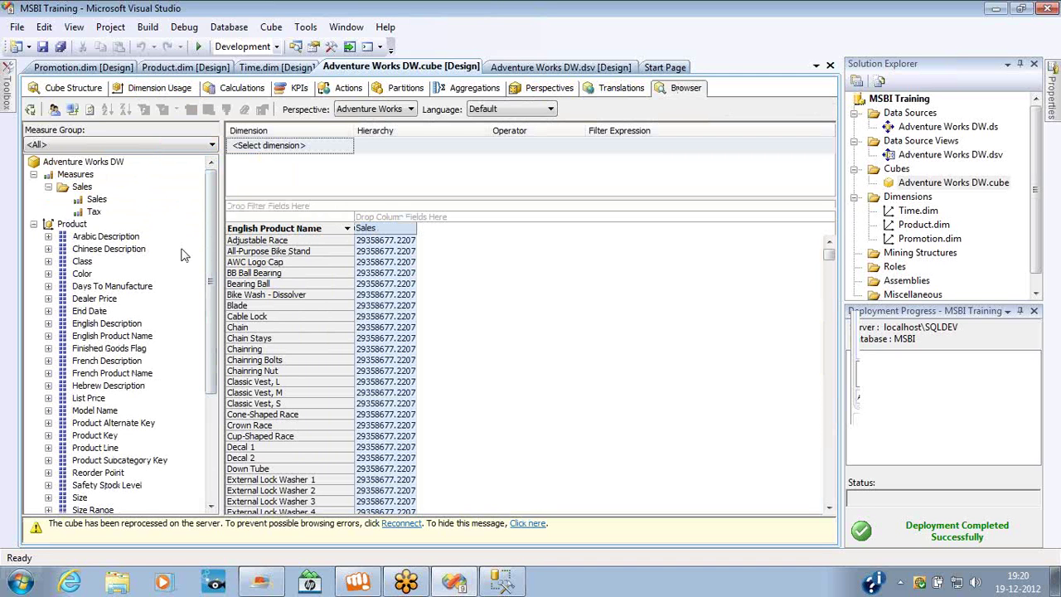
click(72, 109)
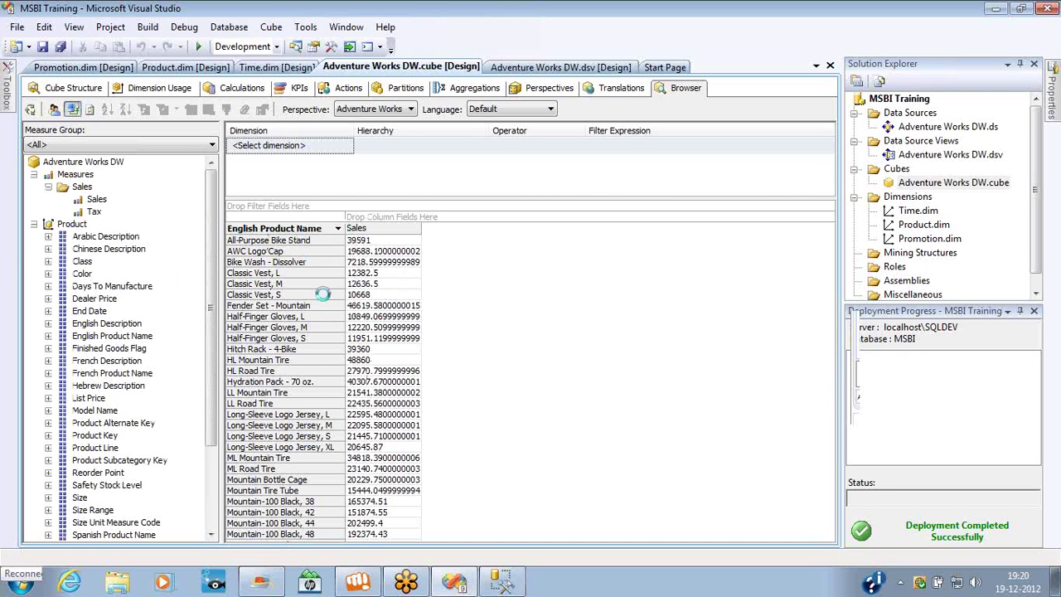
click(303, 244)
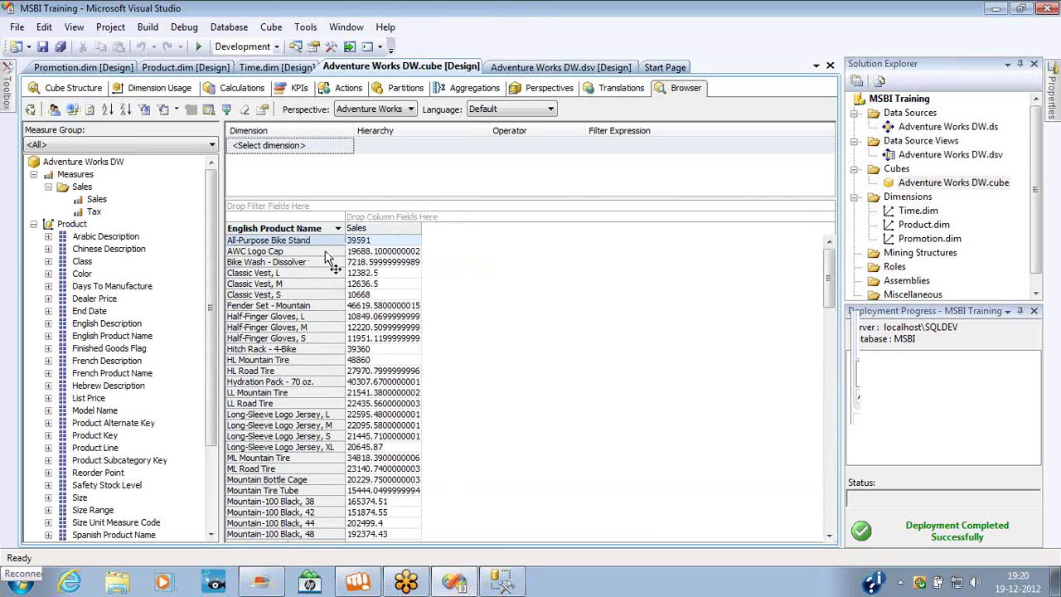
click(326, 253)
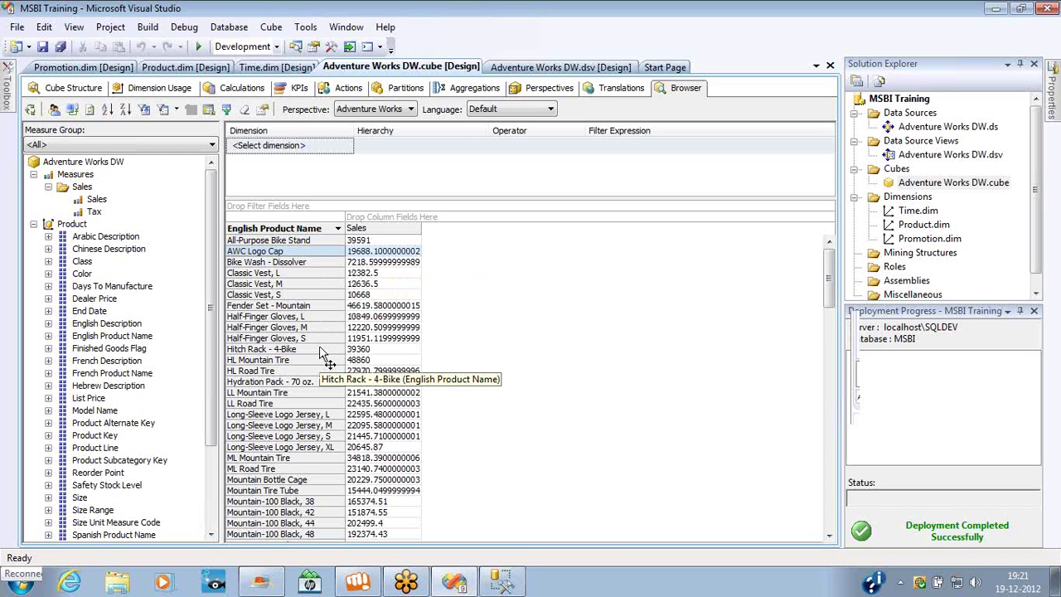
click(363, 296)
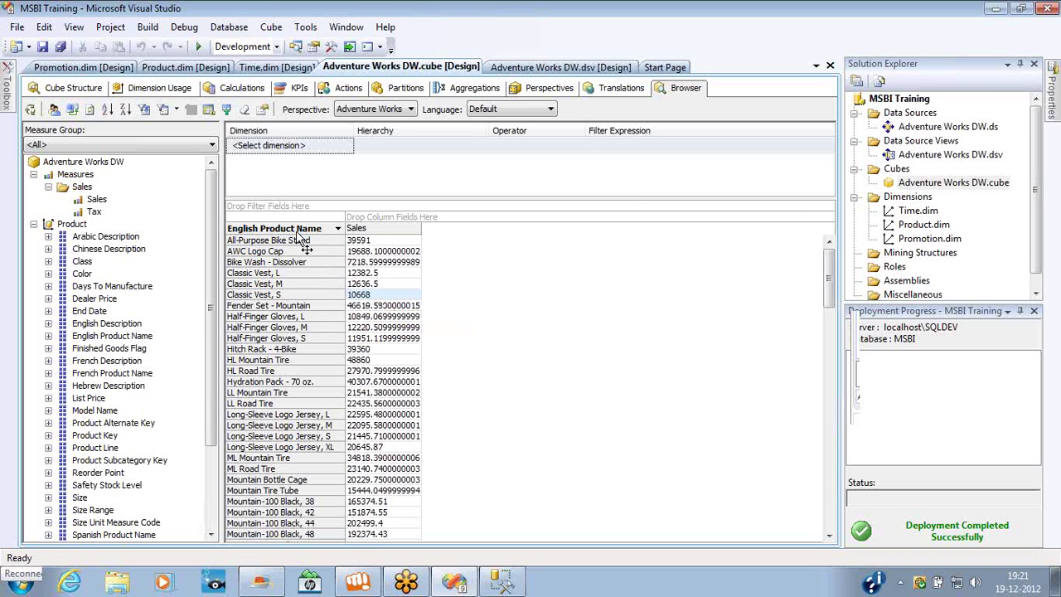
- View Sales by product Color in place of English Product Name and clear Color from the rows
drag(296, 231, 154, 278)
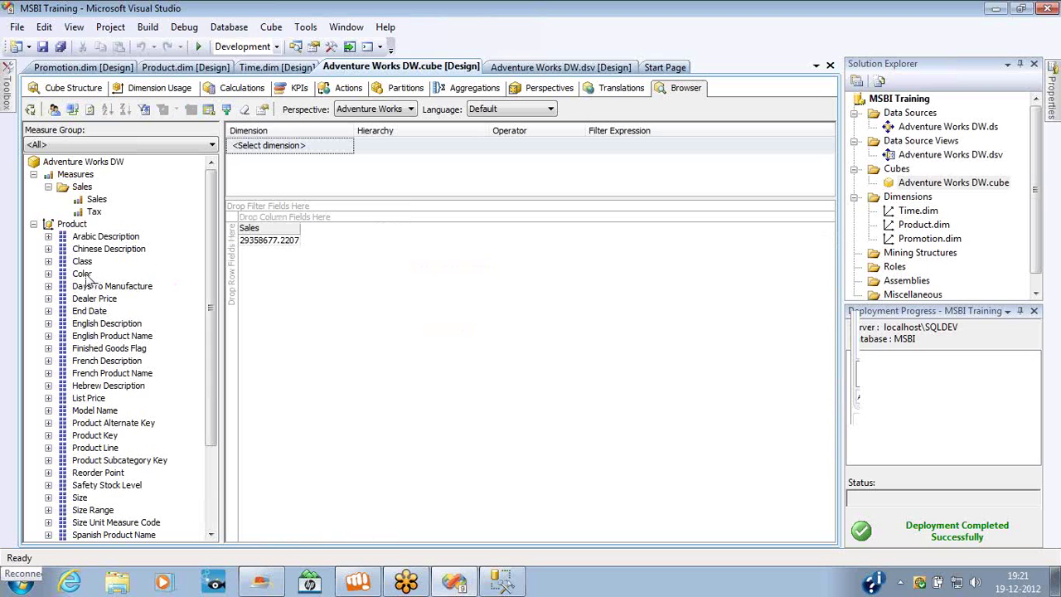
drag(83, 274, 236, 296)
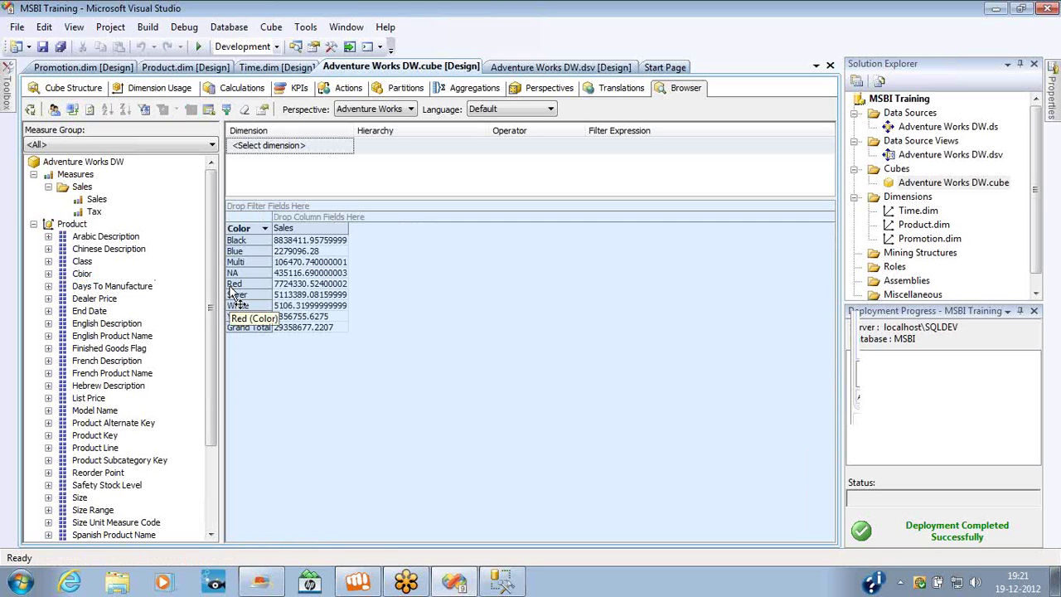
drag(248, 232, 191, 280)
- Break Sales down by the Product dimension's English Description and examine the amounts per description
drag(137, 325, 233, 329)
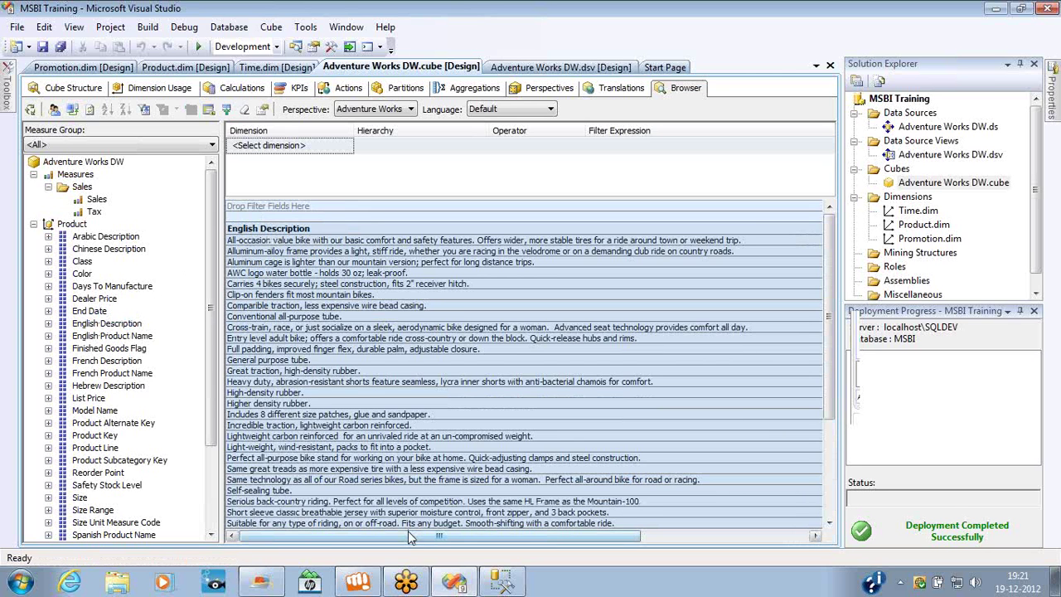
drag(408, 530, 651, 536)
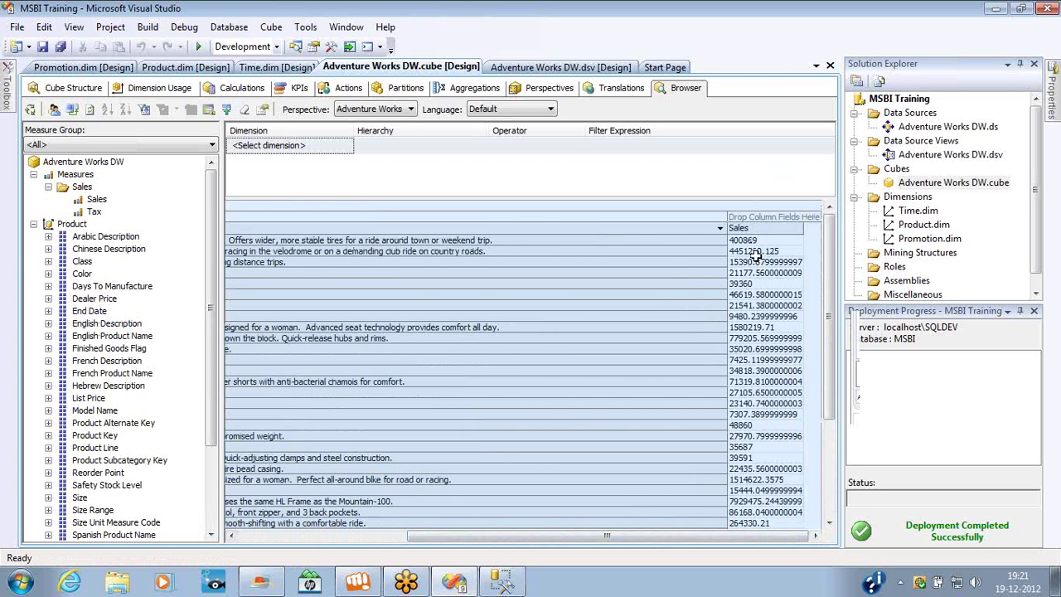
click(540, 241)
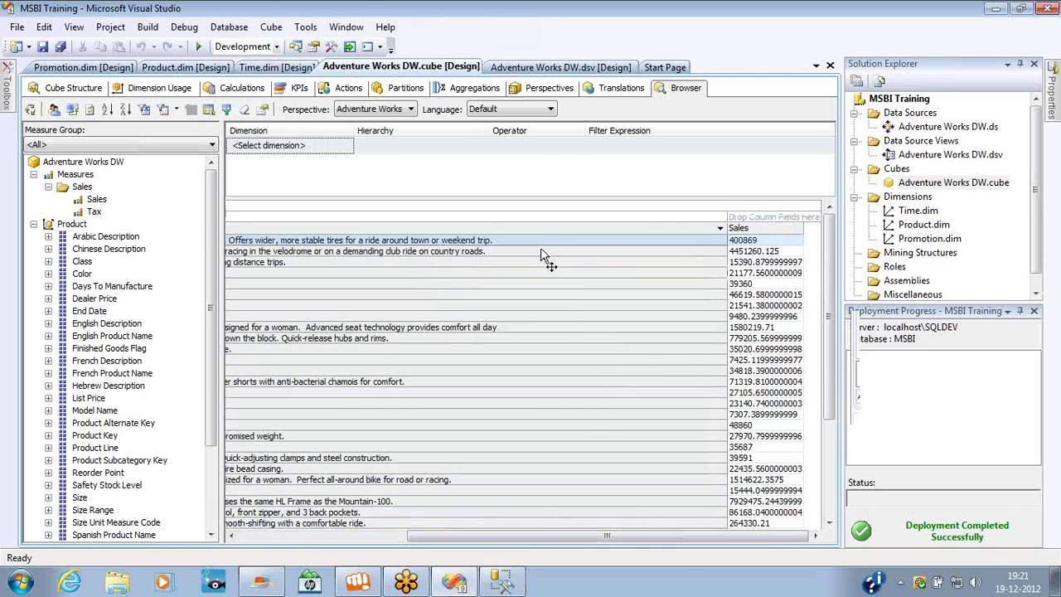
click(541, 252)
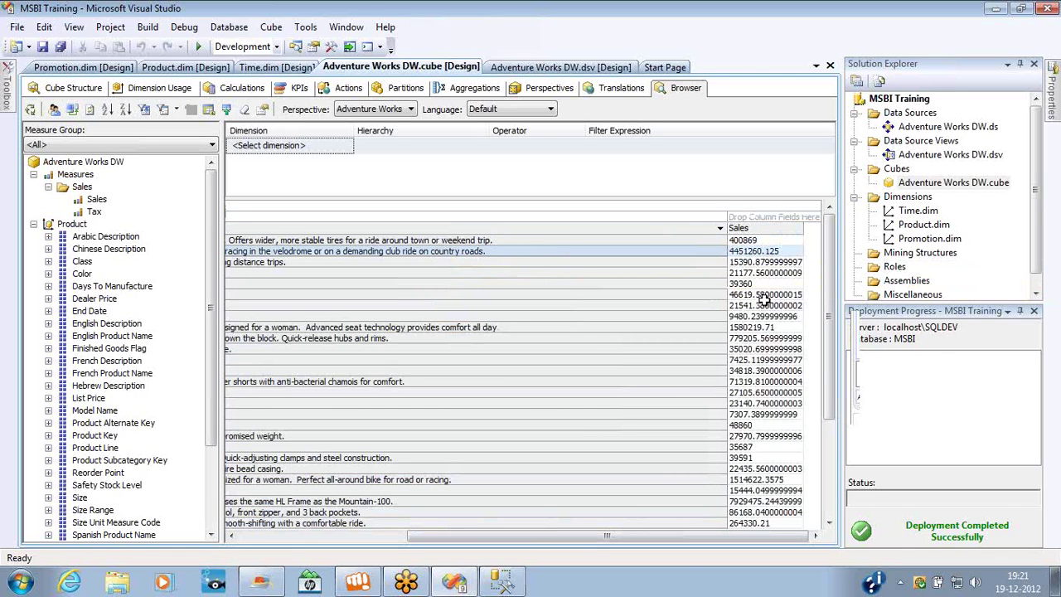
mouse_move(751, 316)
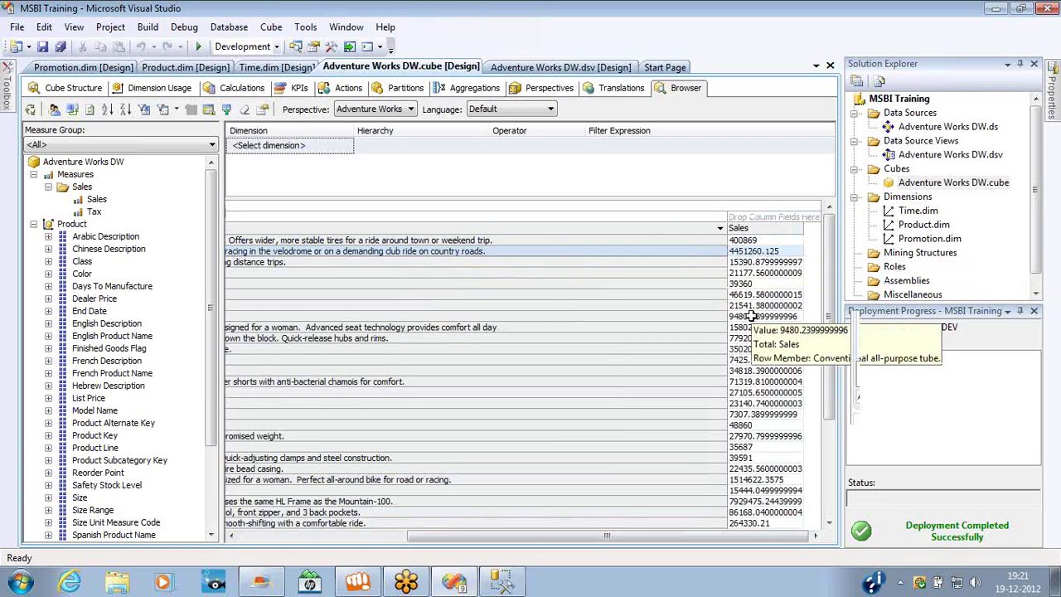
- Review the relationship types available for relating the Product dimension to Sales and leave the relationship definition without changes
click(174, 91)
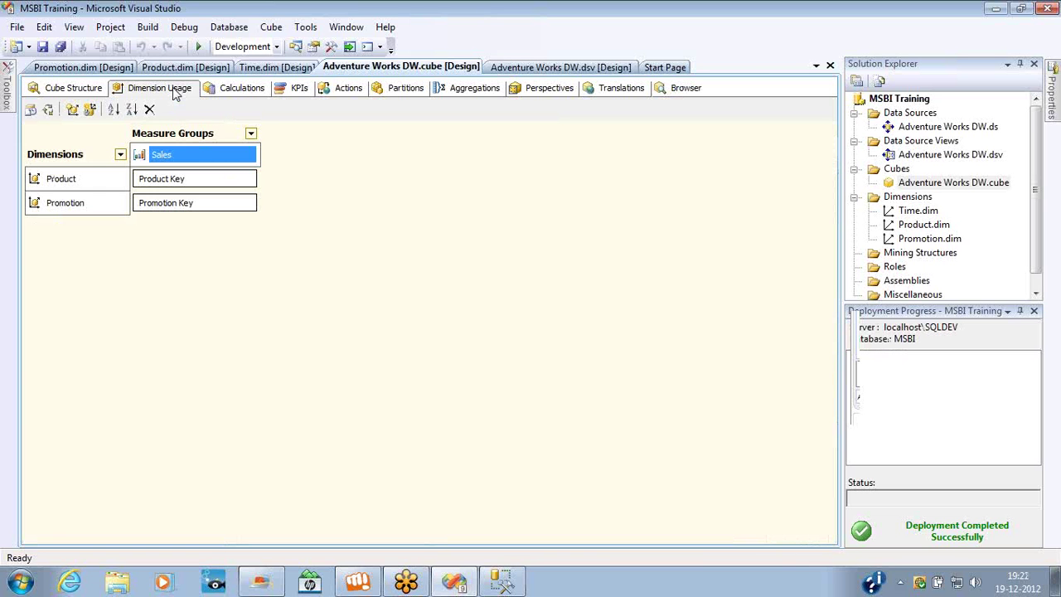
click(247, 183)
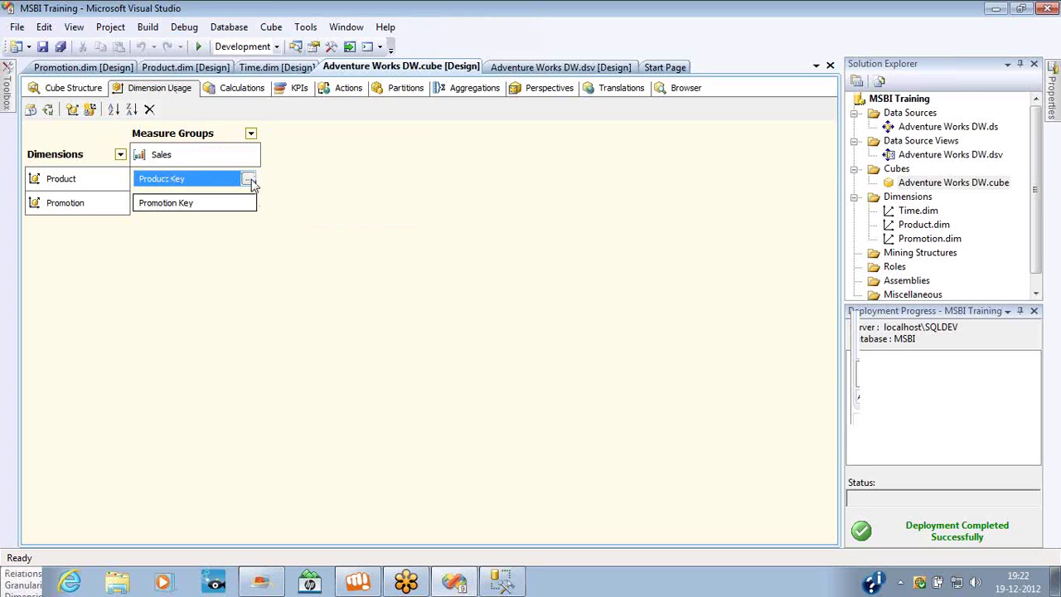
click(250, 179)
click(573, 120)
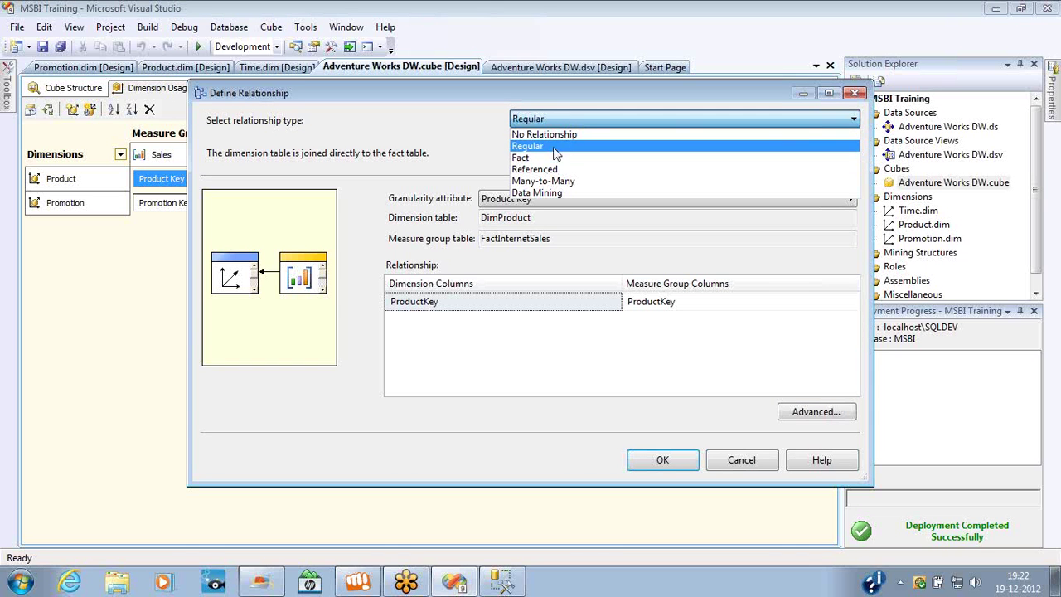
click(754, 468)
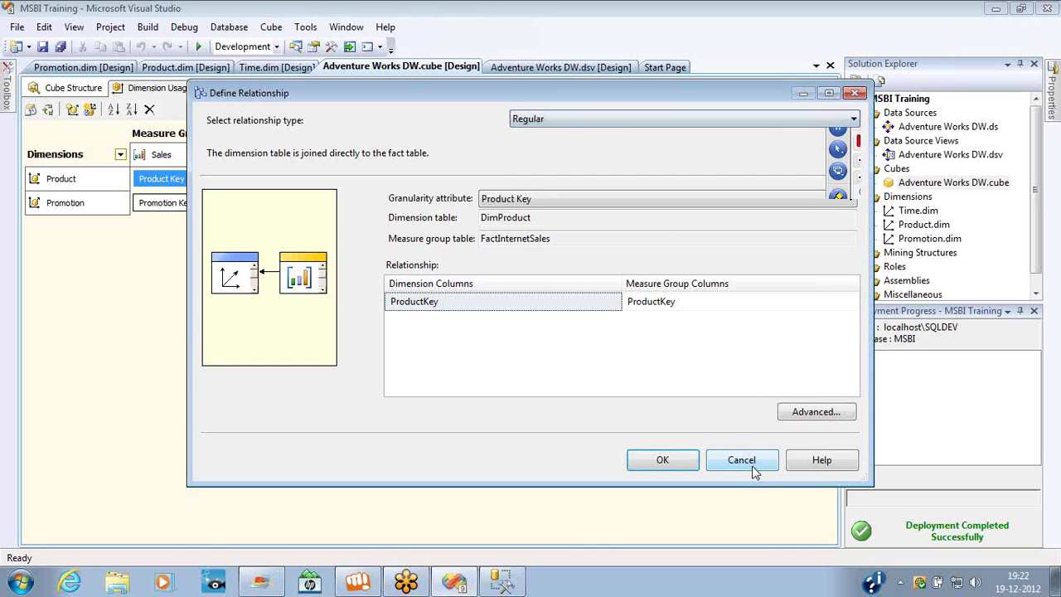
click(753, 466)
- Switch to SQL Server Management Studio and write a new query "select distinct color from dimproduct" below the existing ones
key(alt+Tab)
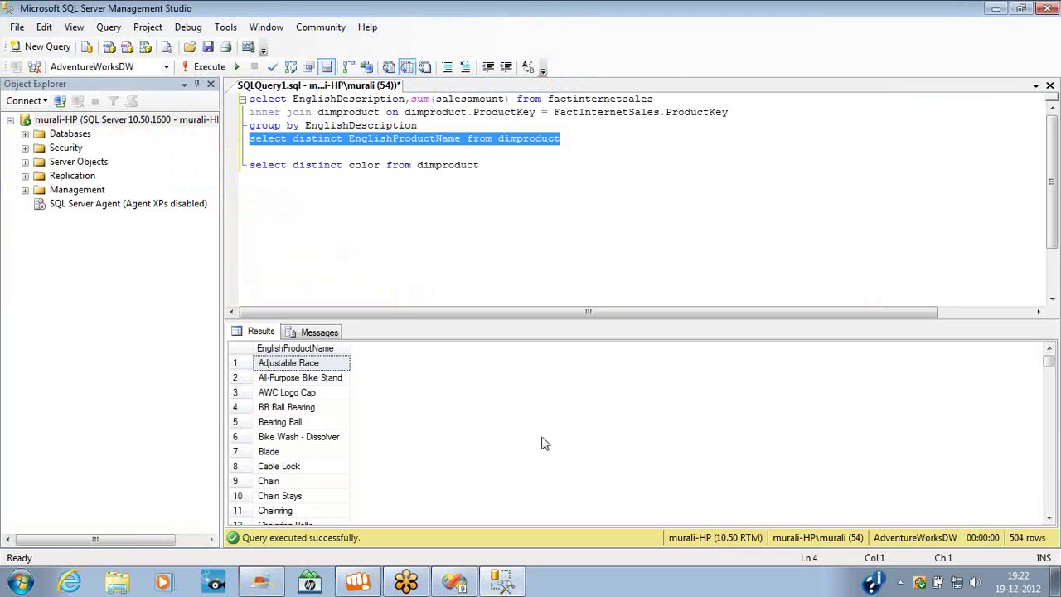
click(493, 164)
key(Return)
key(Return)
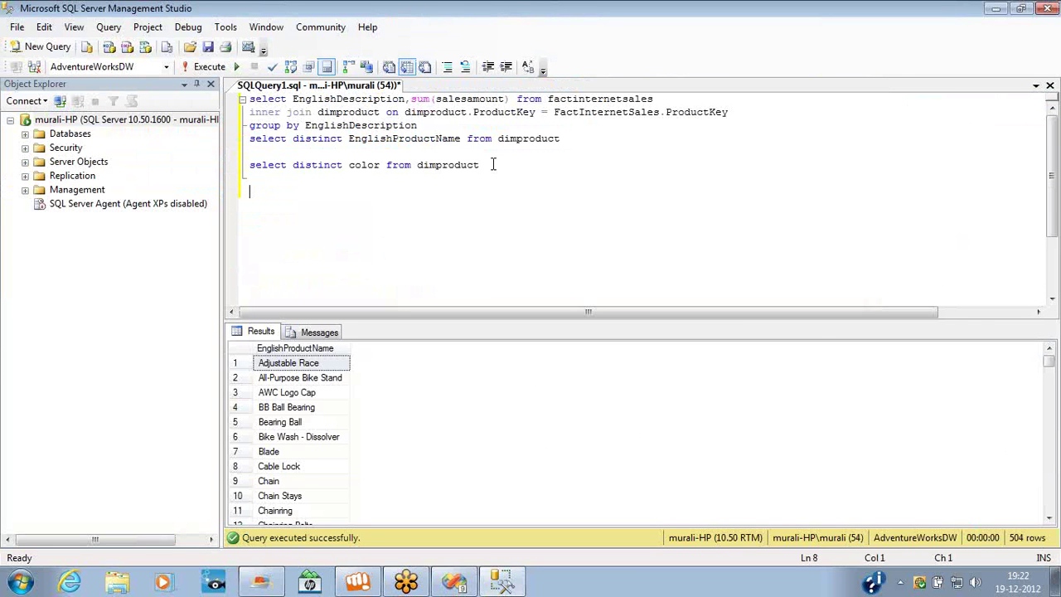
text(select c)
key(BackSpace)
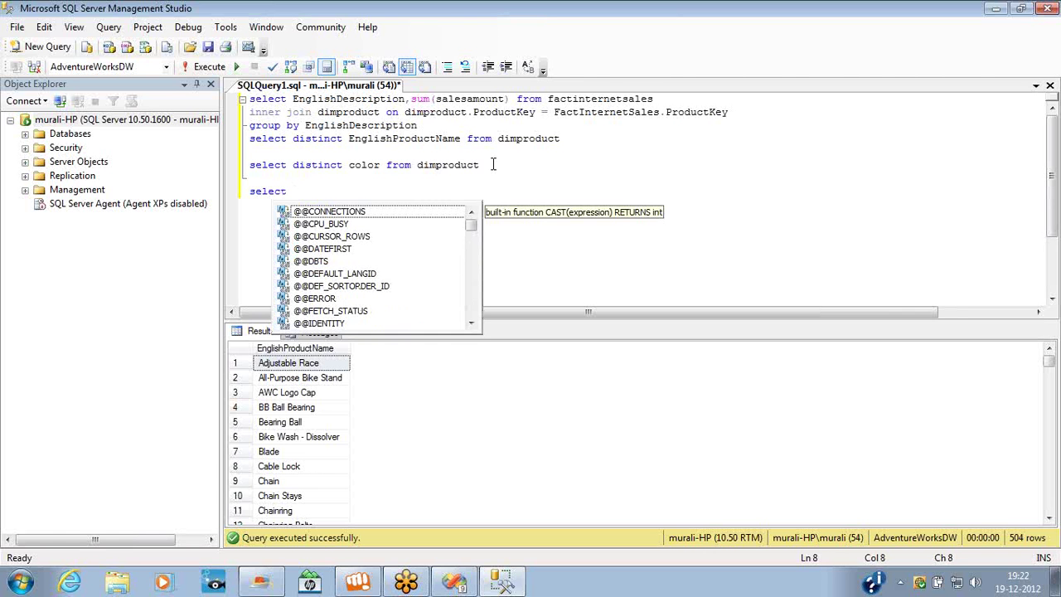
text(distinc)
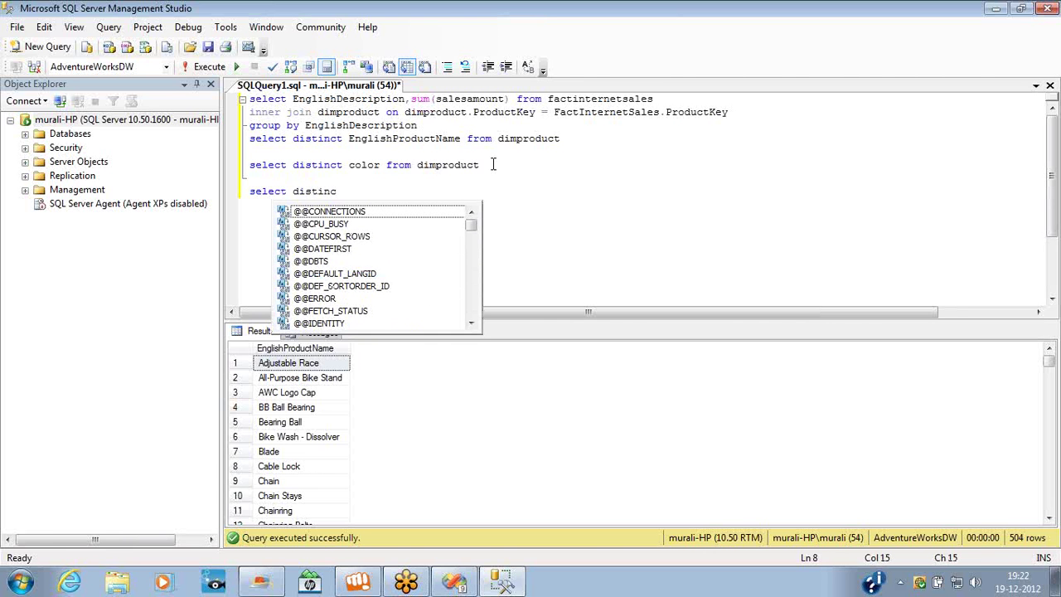
text(t  colo)
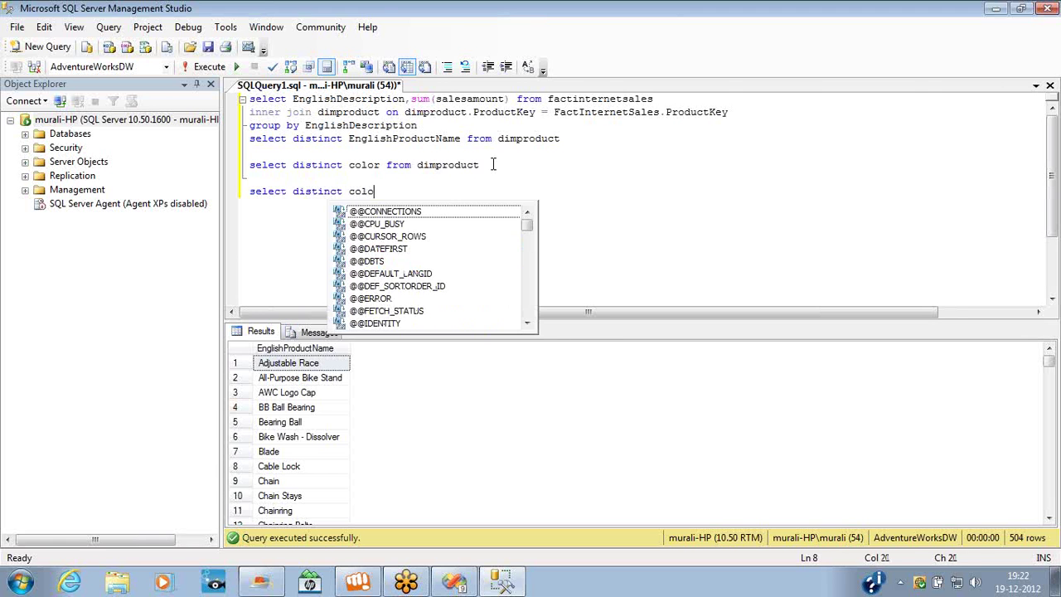
text(r from dimpro)
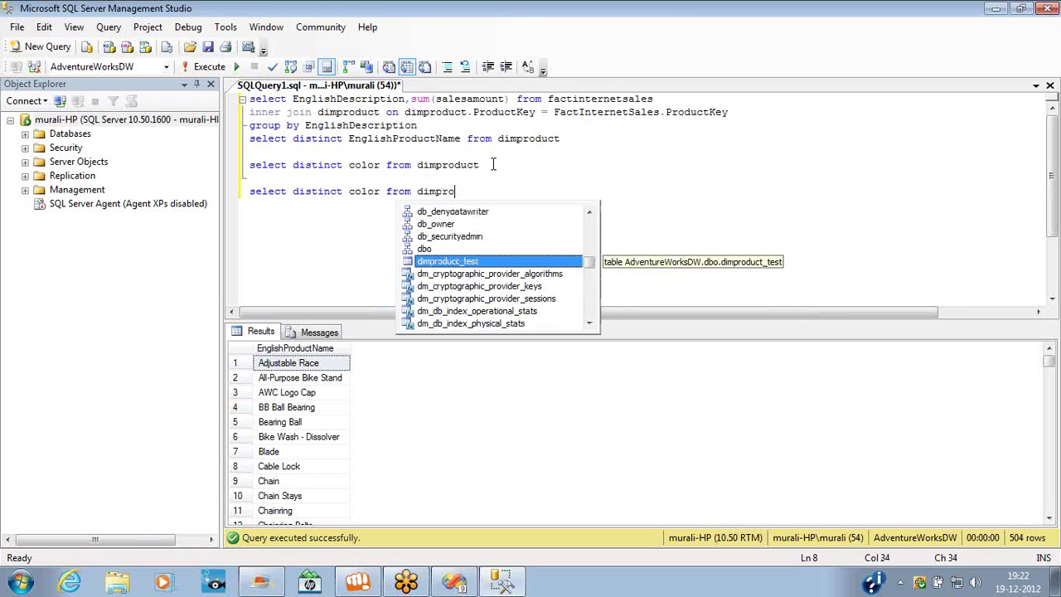
key(Tab)
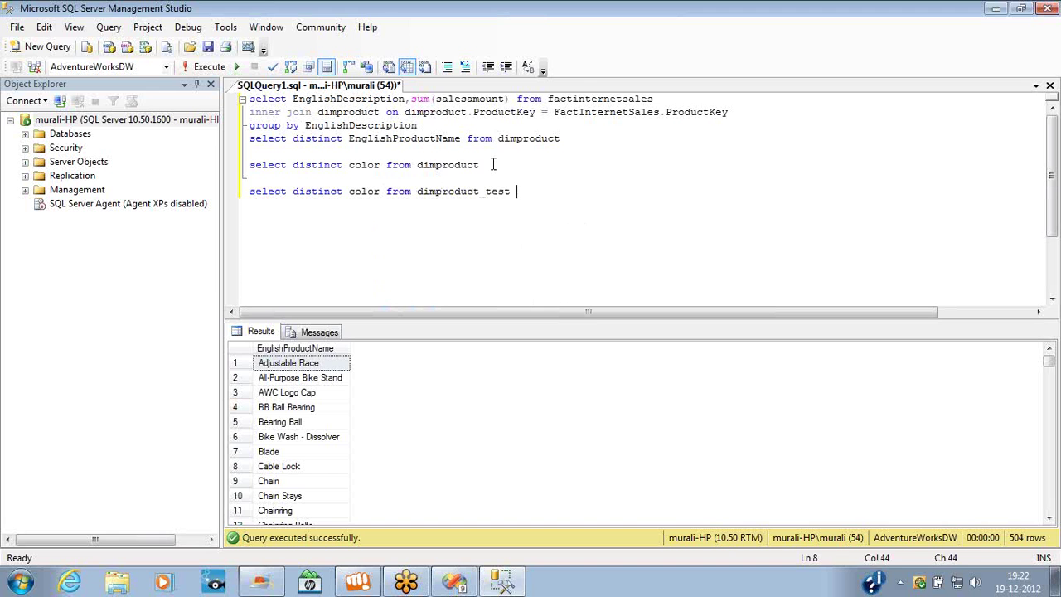
key(BackSpace)
key(BackSpace)
key(BackSpace)
key(BackSpace)
key(BackSpace)
key(BackSpace)
text(t)
key(Escape)
- Copy the newly written color query and run only that line
key(shift+Home)
key(ctrl+c)
key(F5)
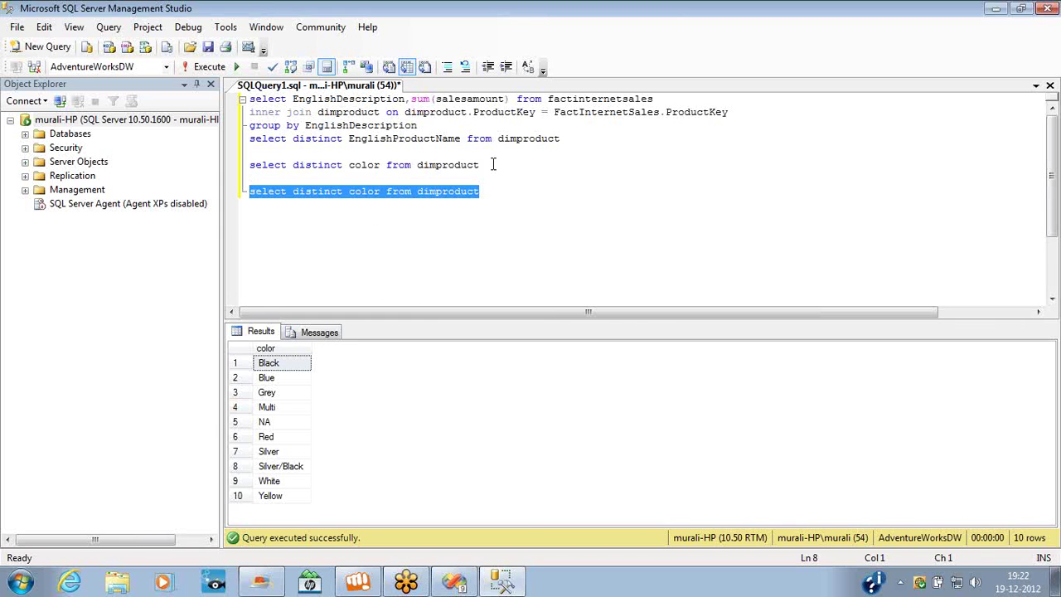
- Duplicate the color query on the line below, change its column to EnglishProductName, and run only the duplicate
click(405, 202)
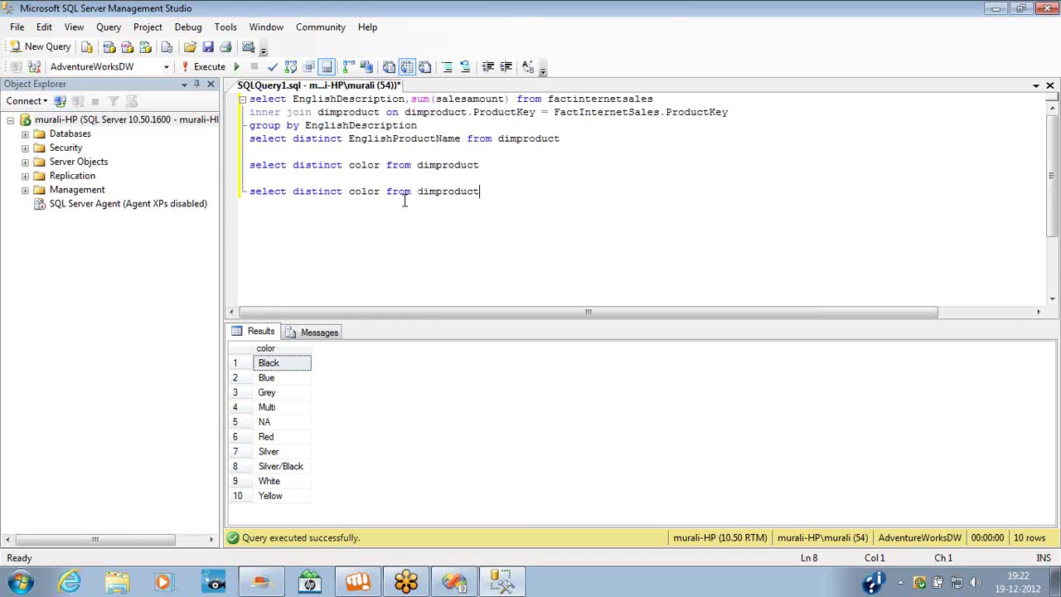
key(ctrl+v)
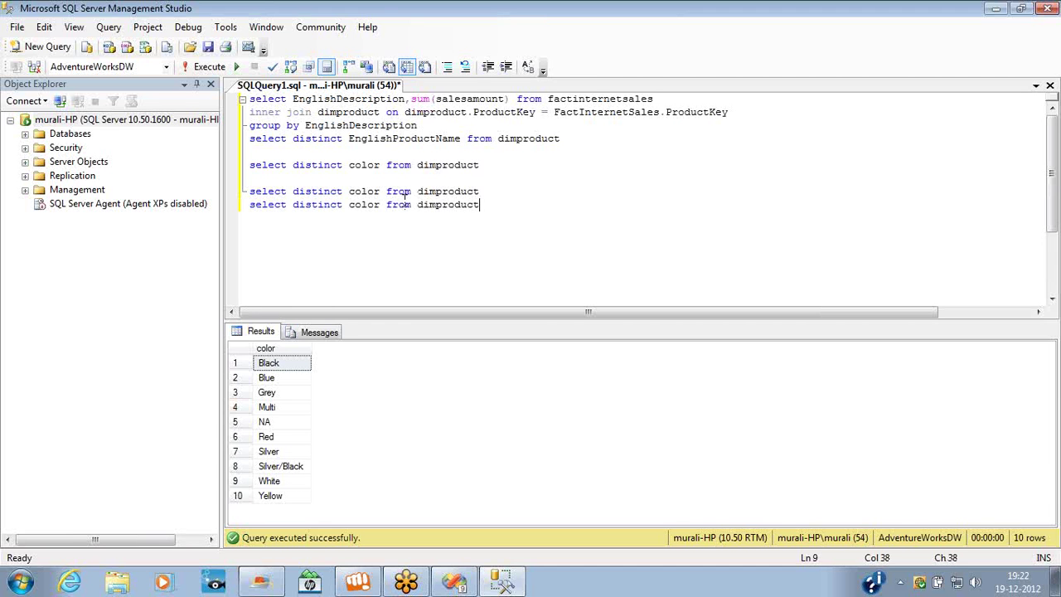
double_click(366, 204)
text(eng)
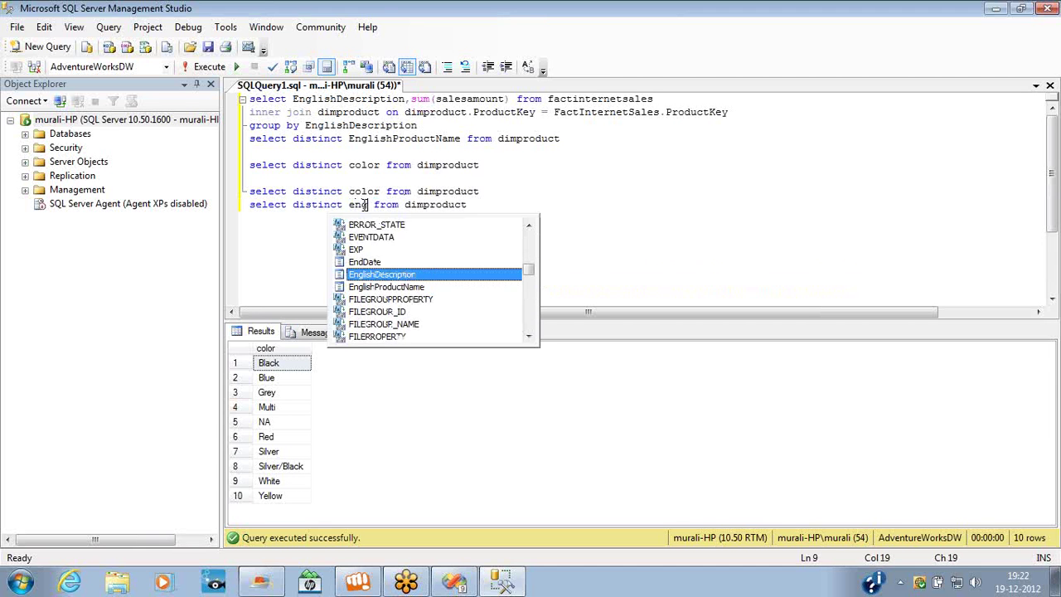
key(Tab)
key(BackSpace)
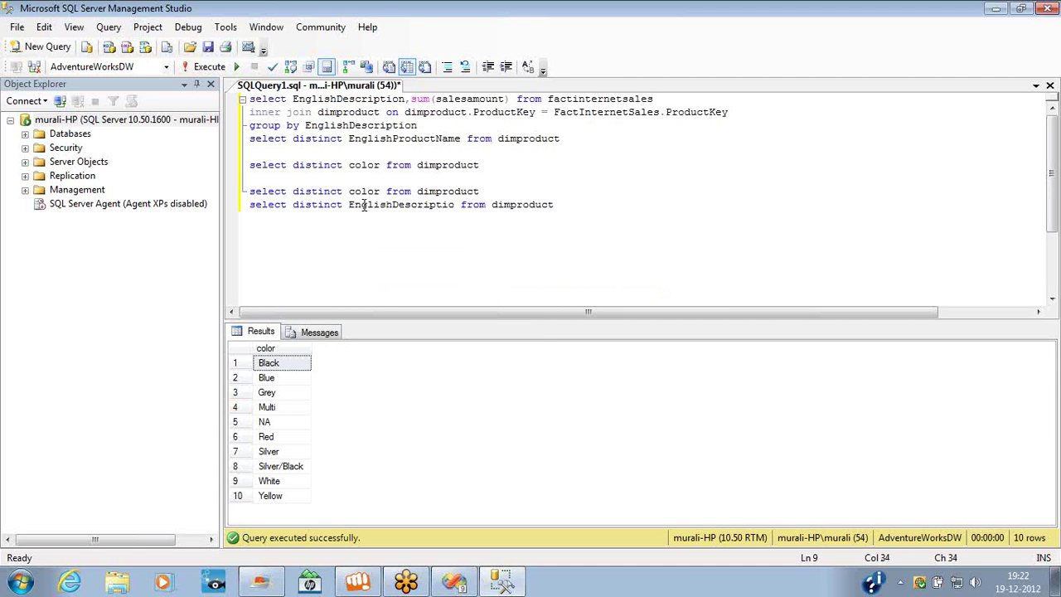
double_click(364, 205)
key(BackSpace)
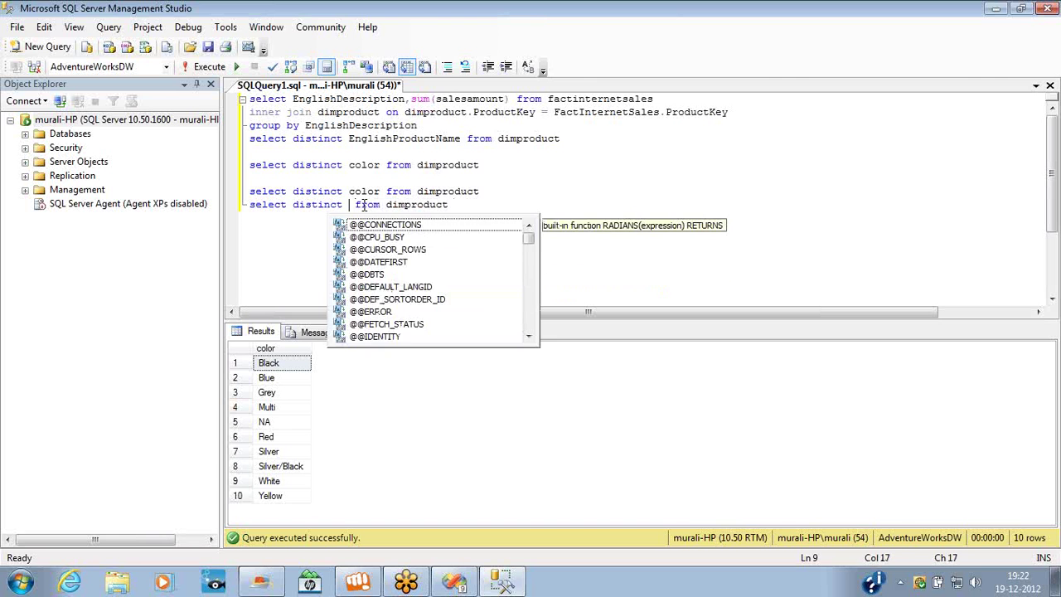
text(eng)
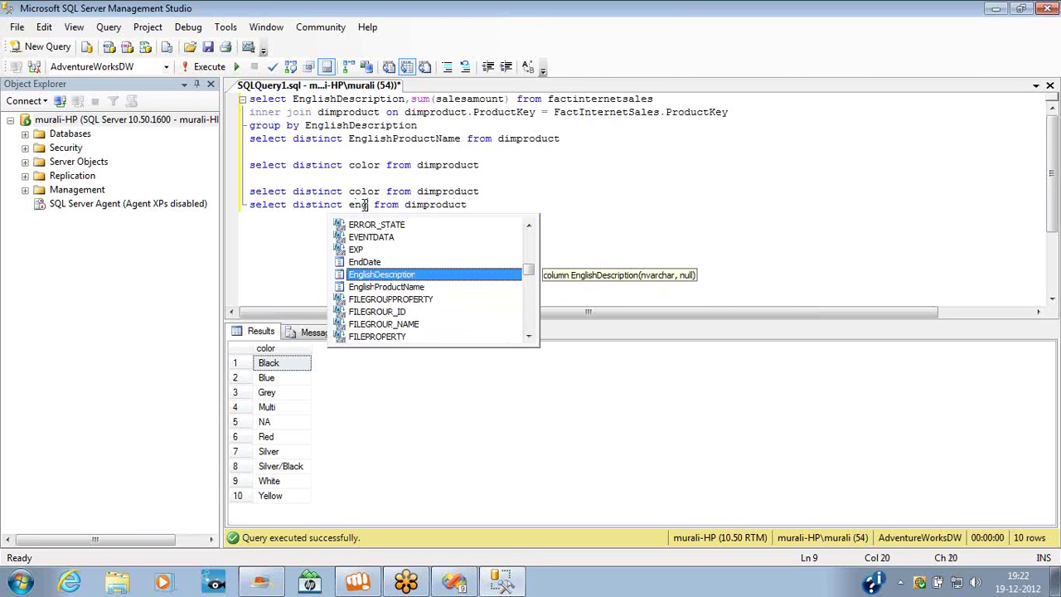
key(Down)
key(space)
key(Delete)
key(End)
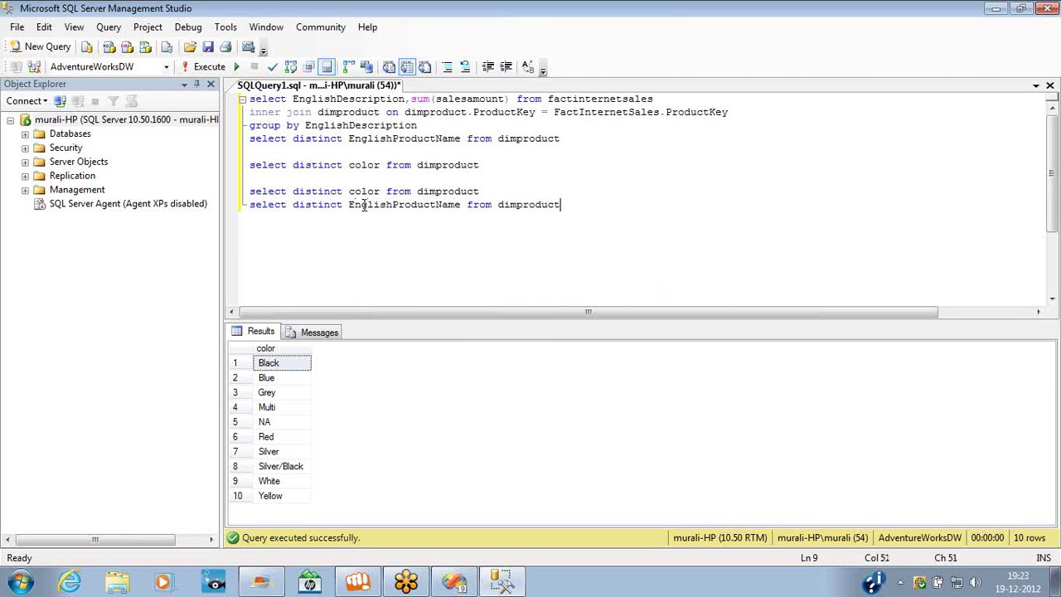
key(shift+Home)
key(F5)
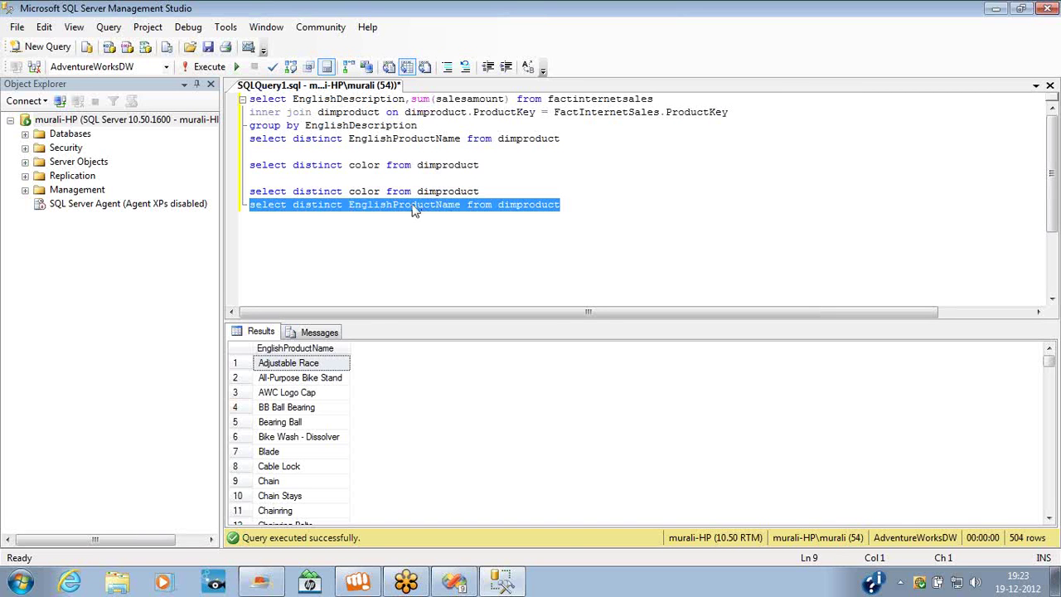
- Rerun only the lower distinct color query on dimproduct to view the list of colors
click(480, 193)
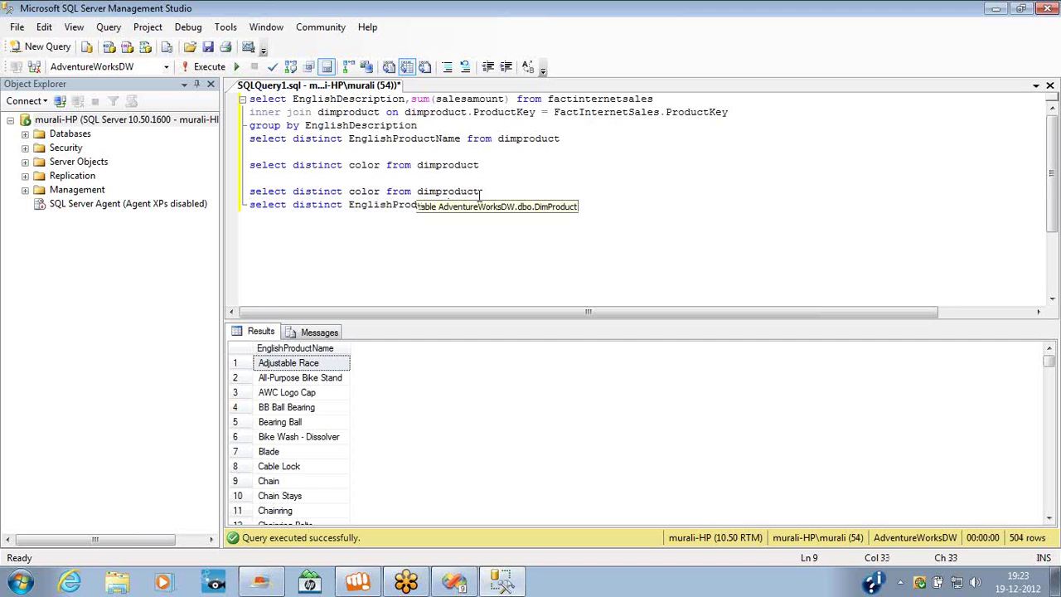
key(shift+Home)
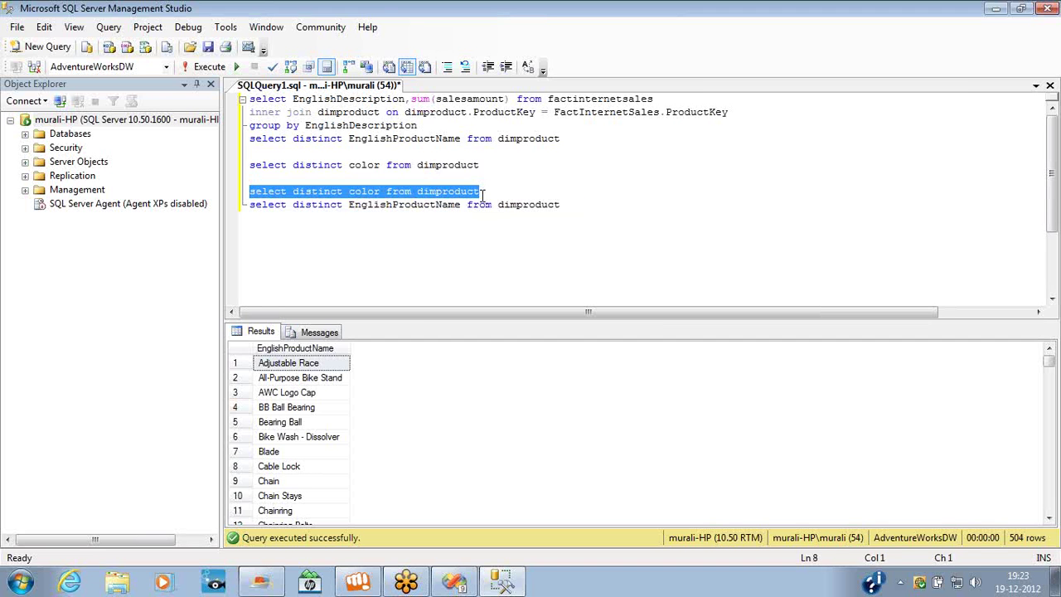
key(F5)
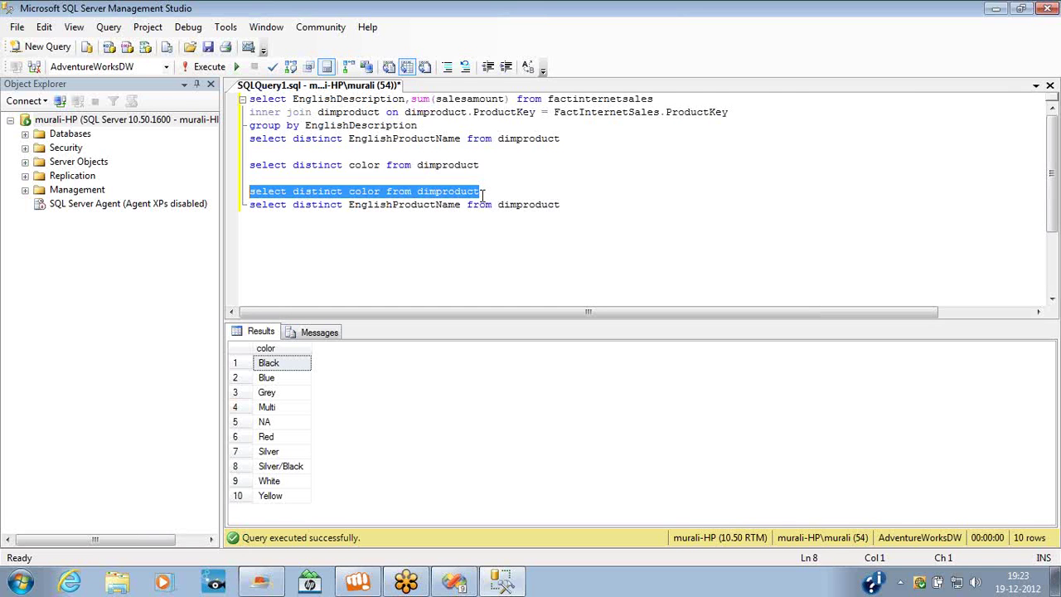
- Delete the duplicated EnglishProductName query from the last line
click(381, 191)
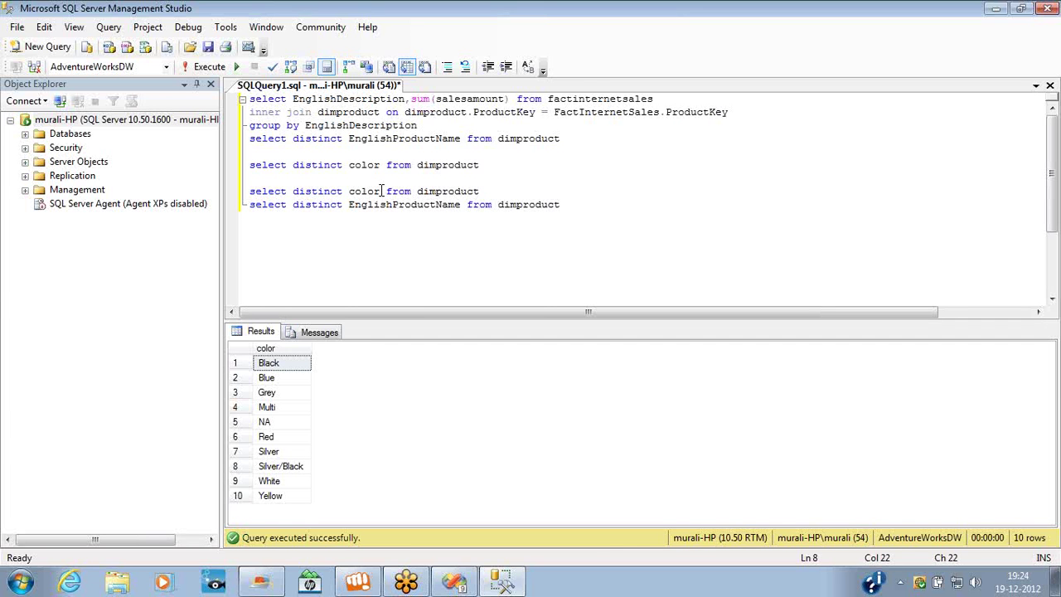
key(End)
key(shift+Home)
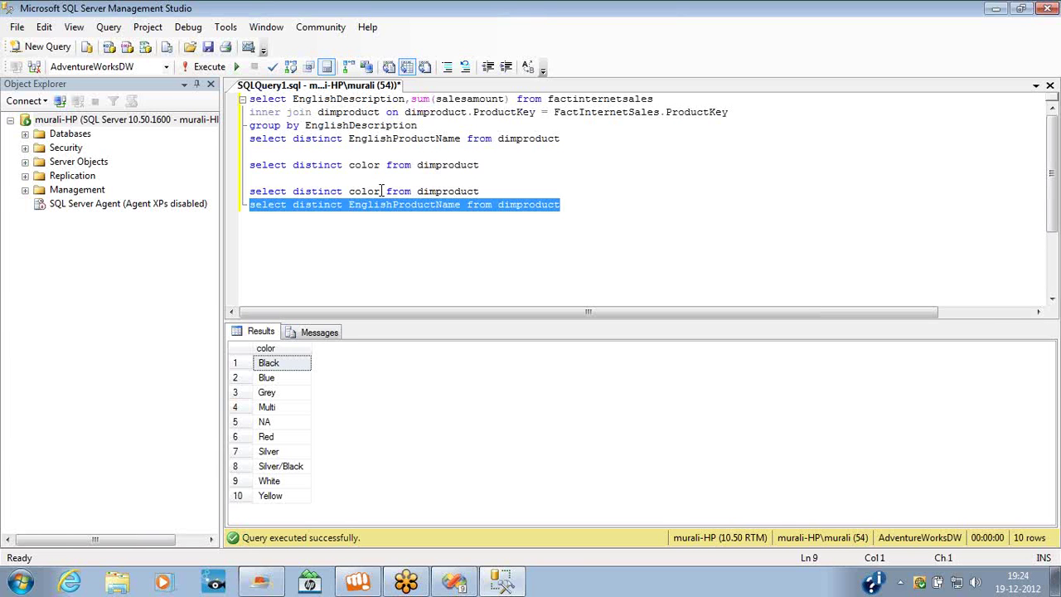
key(Delete)
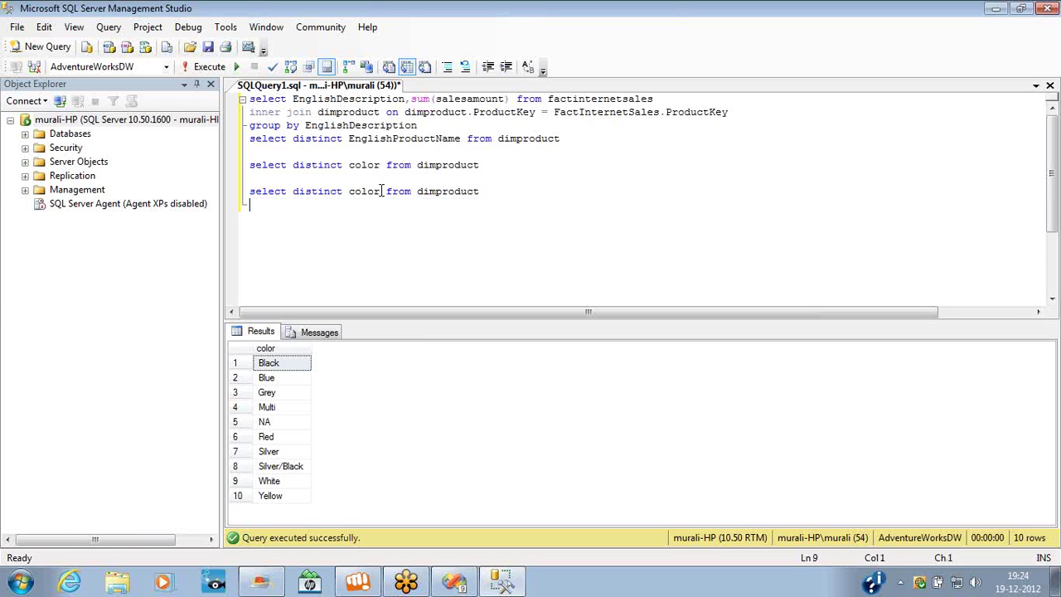
- Rewrite the lower color query as "select color,COUNT(*) from dimproduct group by color", without the distinct keyword
click(382, 190)
text(count)
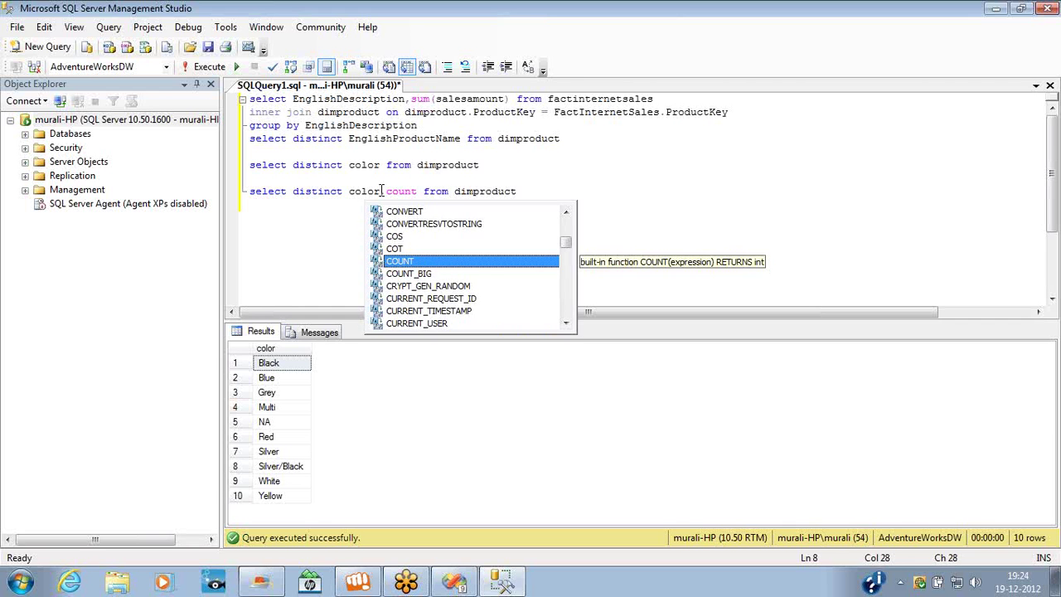
text((*))
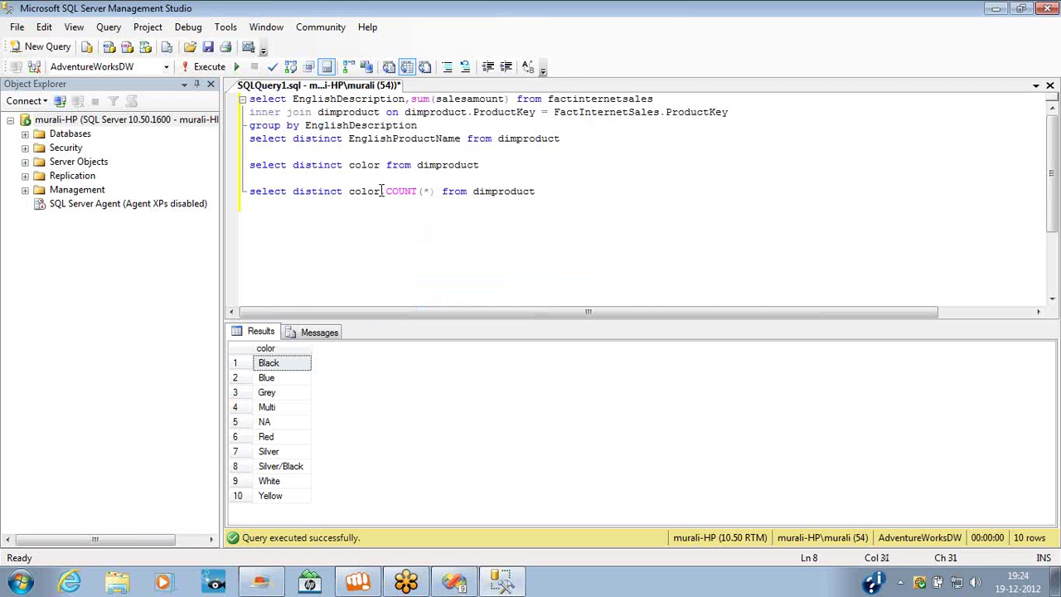
key(End)
key(Return)
text(group by color)
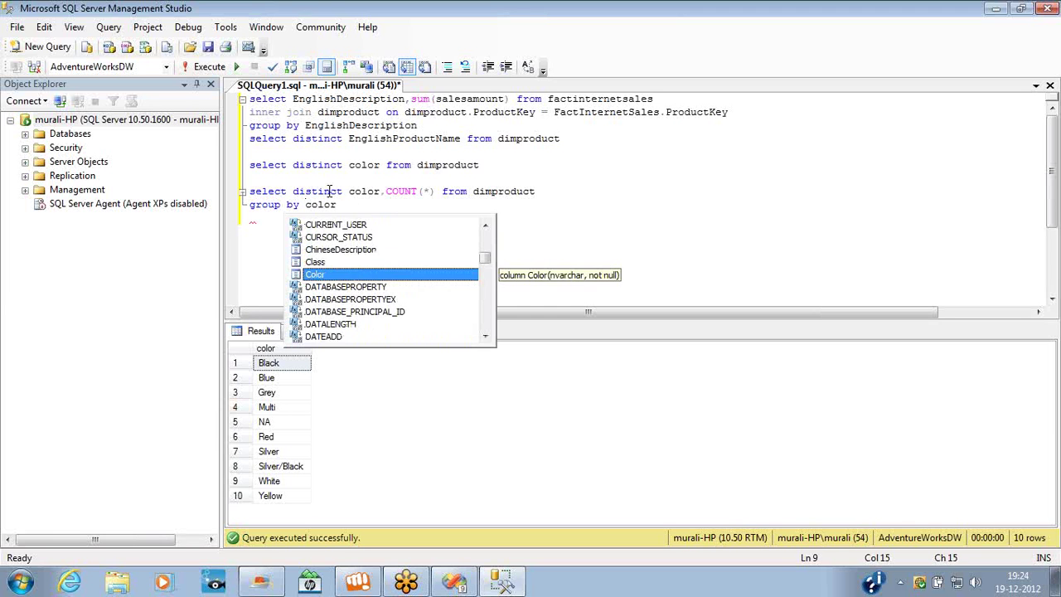
key(Escape)
double_click(329, 191)
key(Delete)
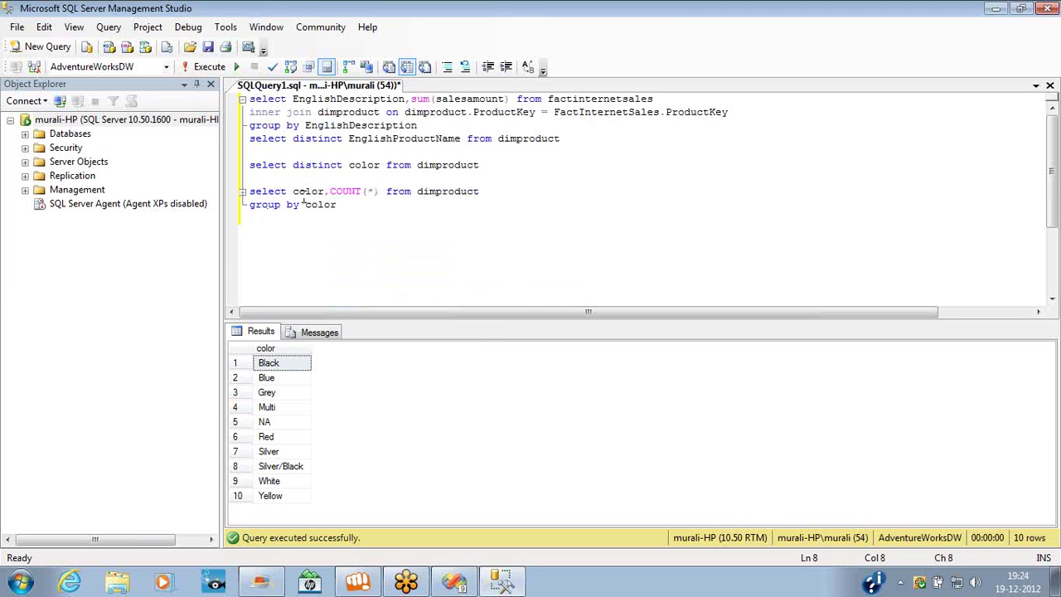
- Check the color and COUNT(*) terms of the grouped query and run only its two lines
double_click(306, 191)
double_click(345, 191)
double_click(322, 205)
click(339, 209)
key(shift+Home)
key(shift+Up)
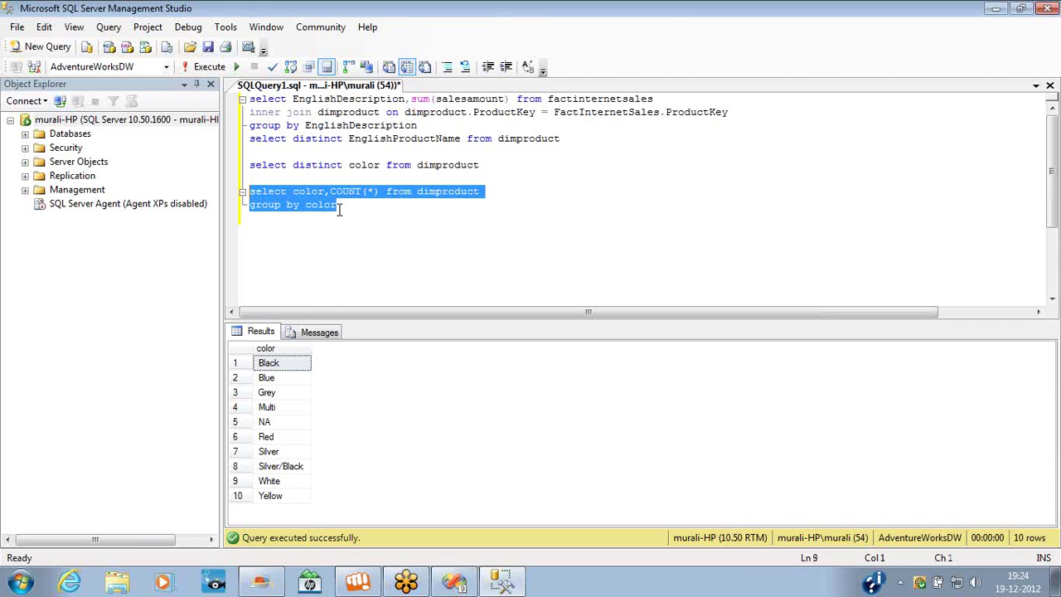
key(F5)
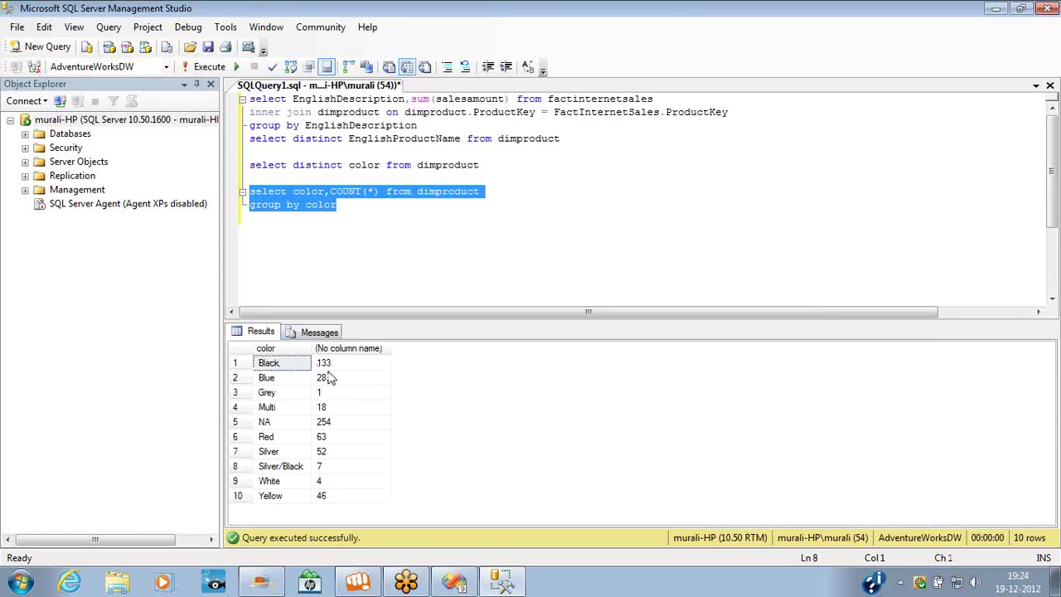
- Examine the color values and their row counts in the query results, column by column
click(275, 368)
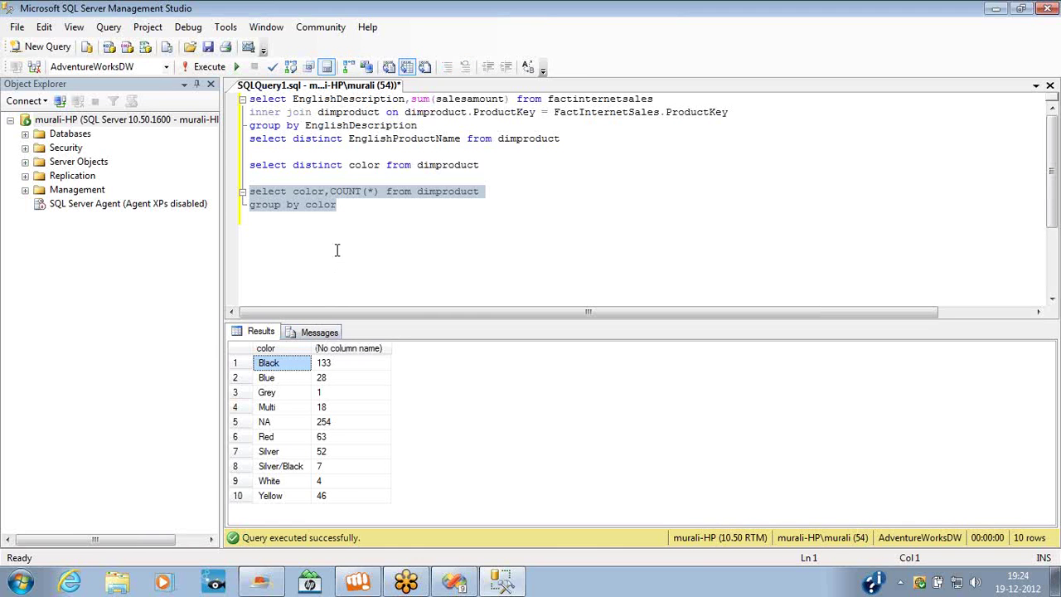
shift+click(346, 355)
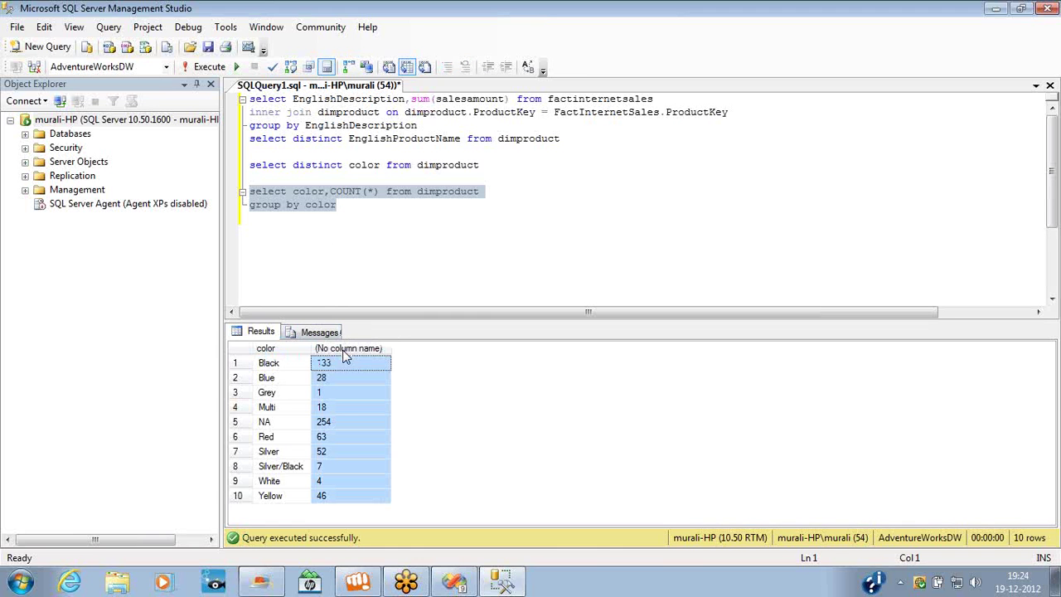
click(297, 354)
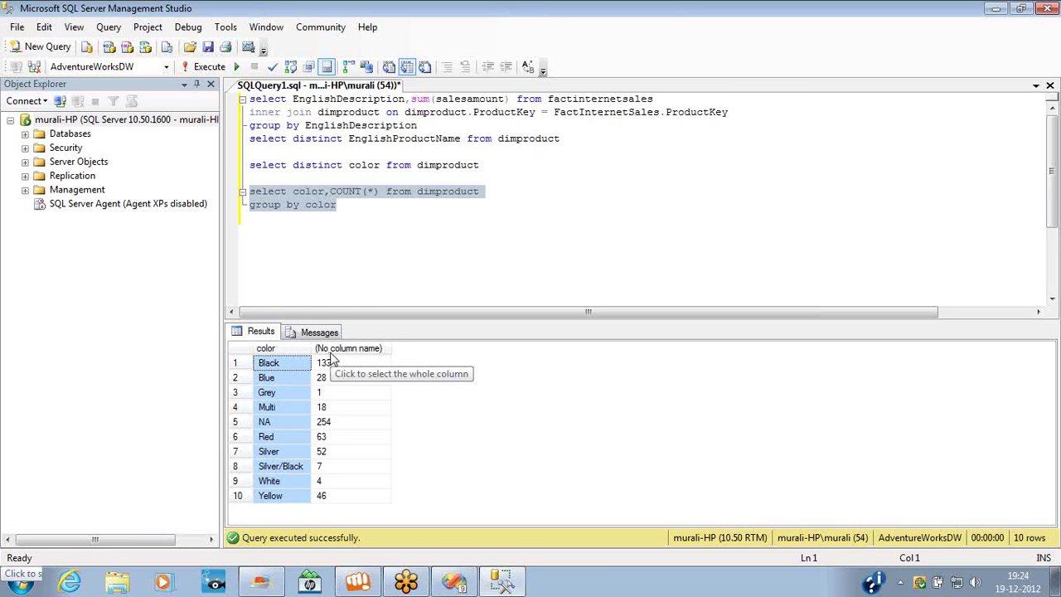
- Check the color column, the COUNT(*) term and the dimproduct table reference in the grouped color query
double_click(438, 194)
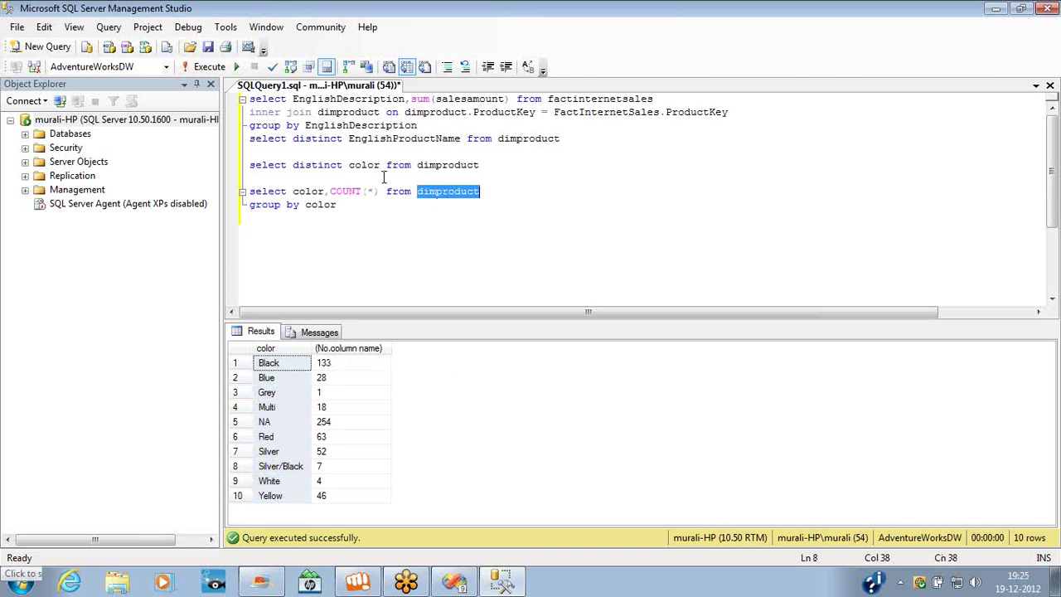
drag(330, 192, 381, 196)
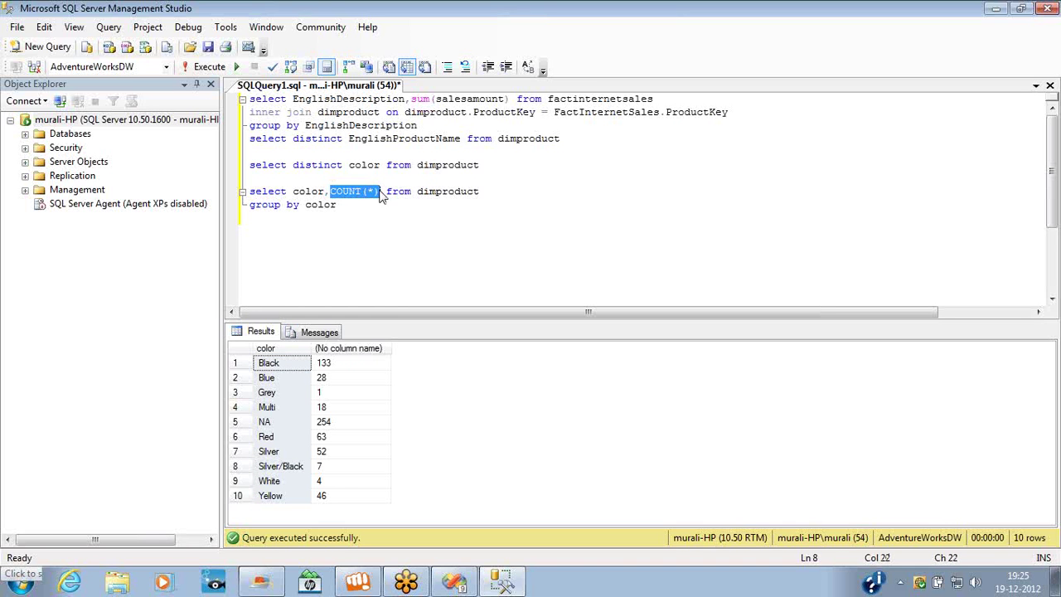
double_click(443, 190)
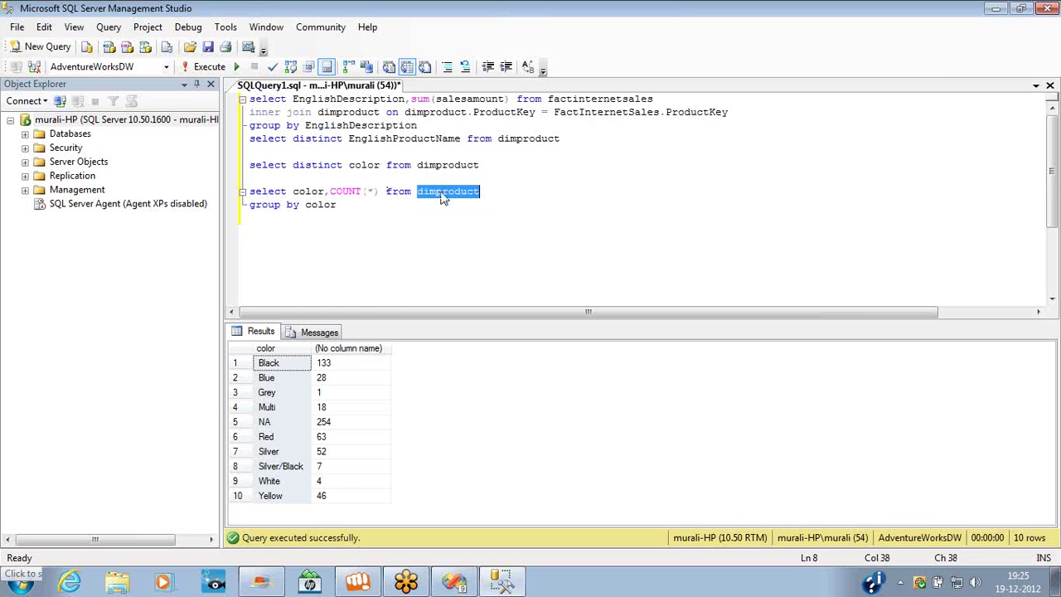
click(313, 192)
double_click(313, 192)
double_click(444, 191)
mouse_move(474, 192)
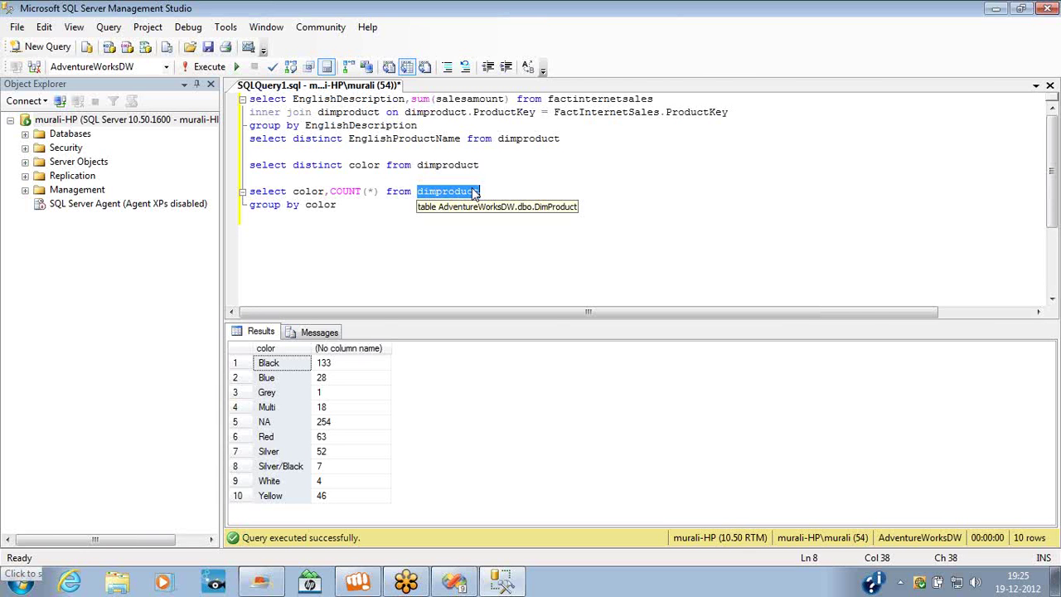
- Switch to Visual Studio, locate Color among the Product dimension's attributes in the cube structure, and return to SQL Server Management Studio
key(alt+Tab)
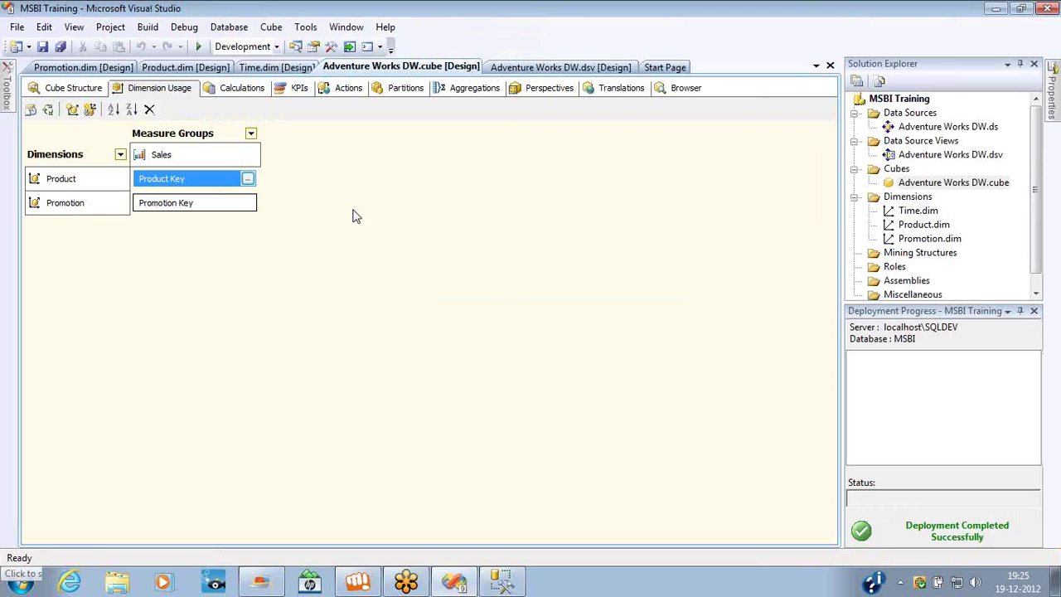
click(78, 90)
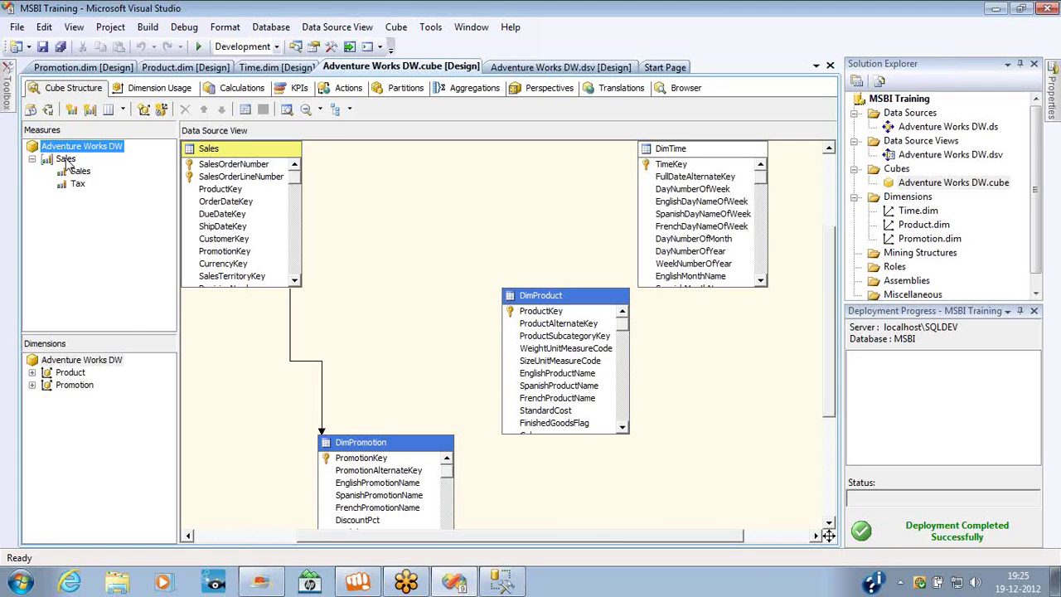
click(71, 372)
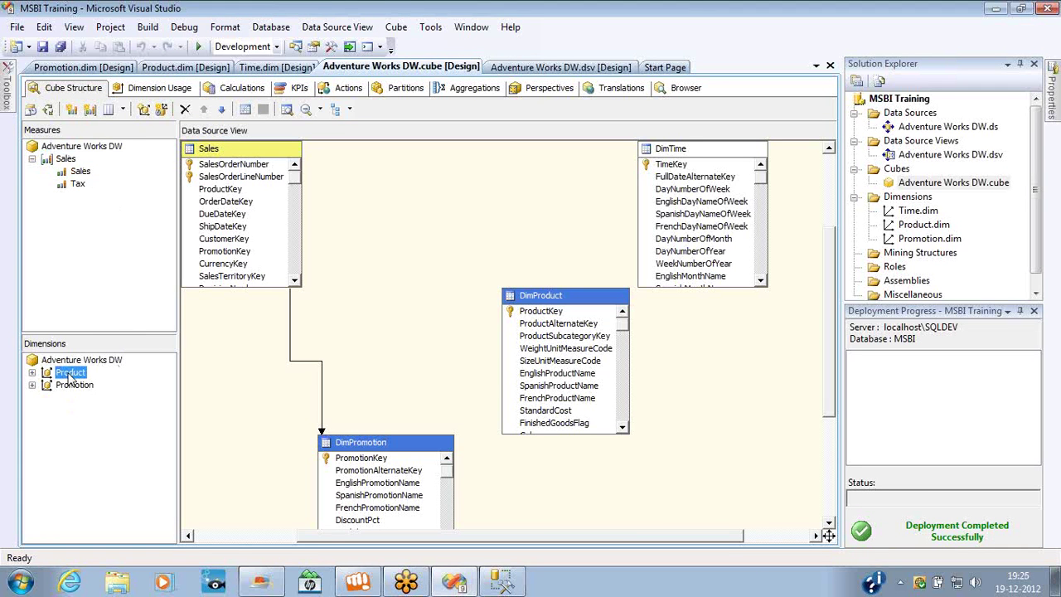
click(32, 372)
click(47, 397)
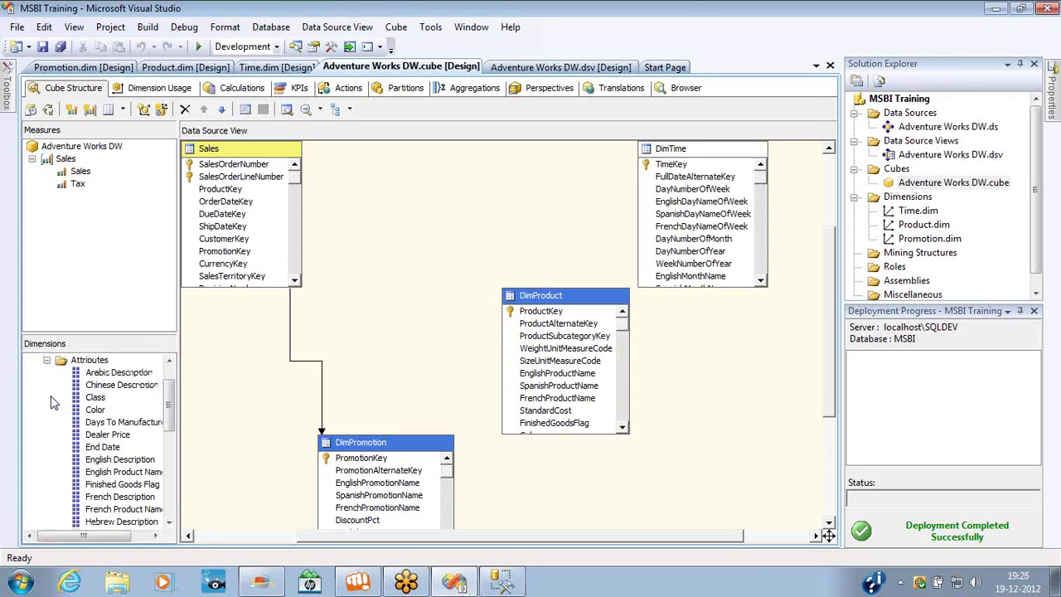
key(alt+Tab)
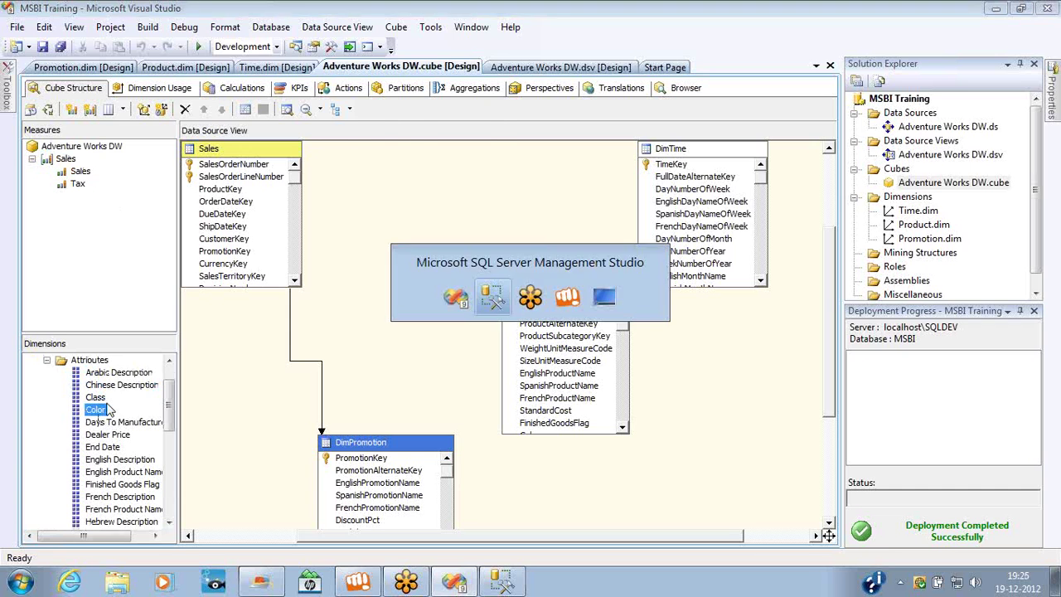
- Review the dimproduct query in SQL Server Management Studio that counts rows grouped by color
double_click(308, 191)
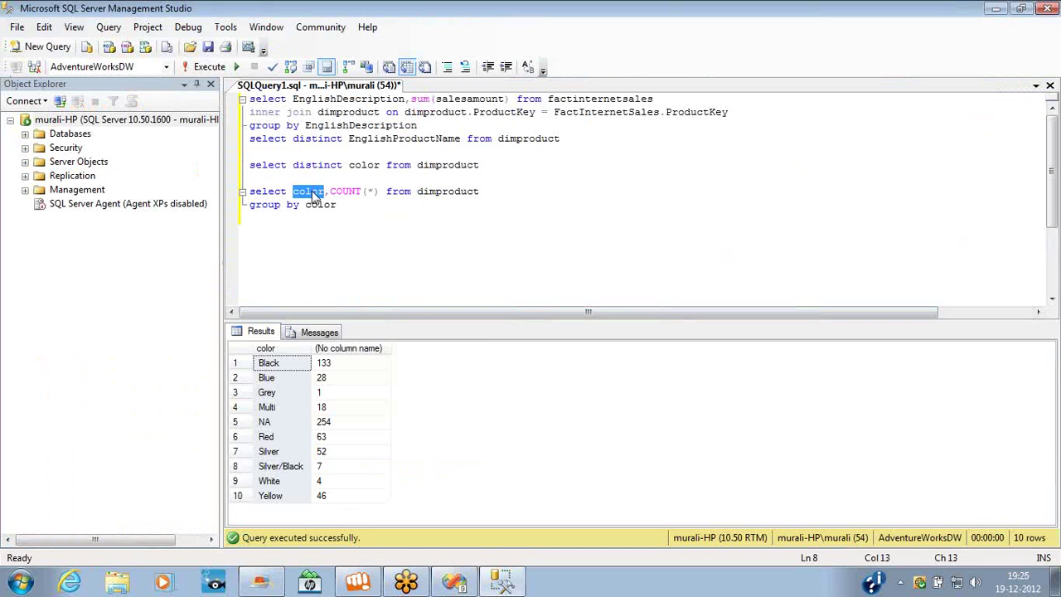
click(340, 205)
key(shift+Home)
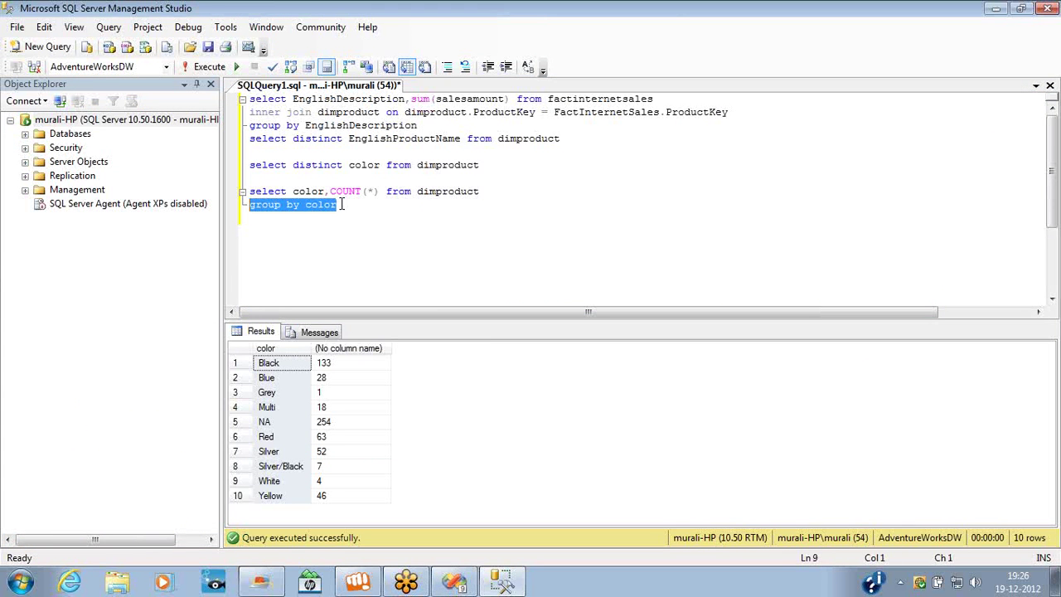
key(shift+Up)
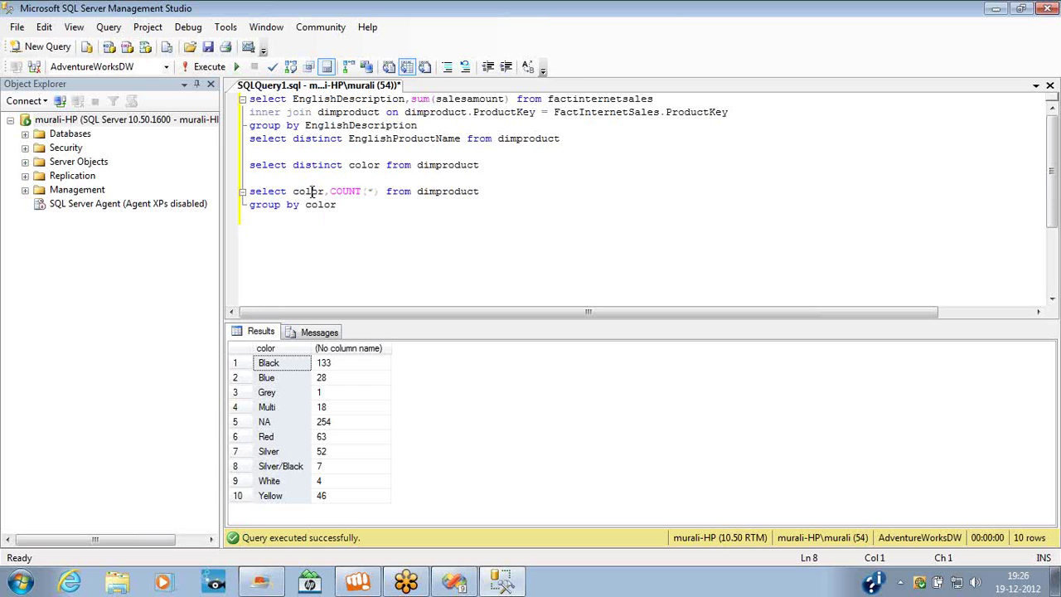
double_click(311, 192)
- Switch to Visual Studio and add a new measure to the Adventure Works DW cube with usage Count of rows and source table DimProduct
key(alt+Tab)
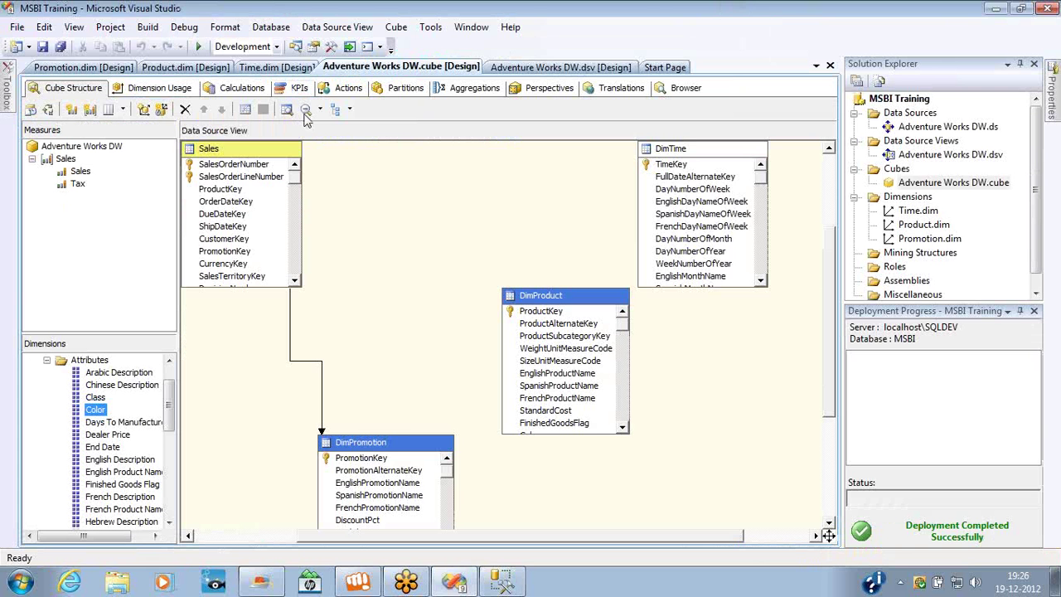
right_click(71, 149)
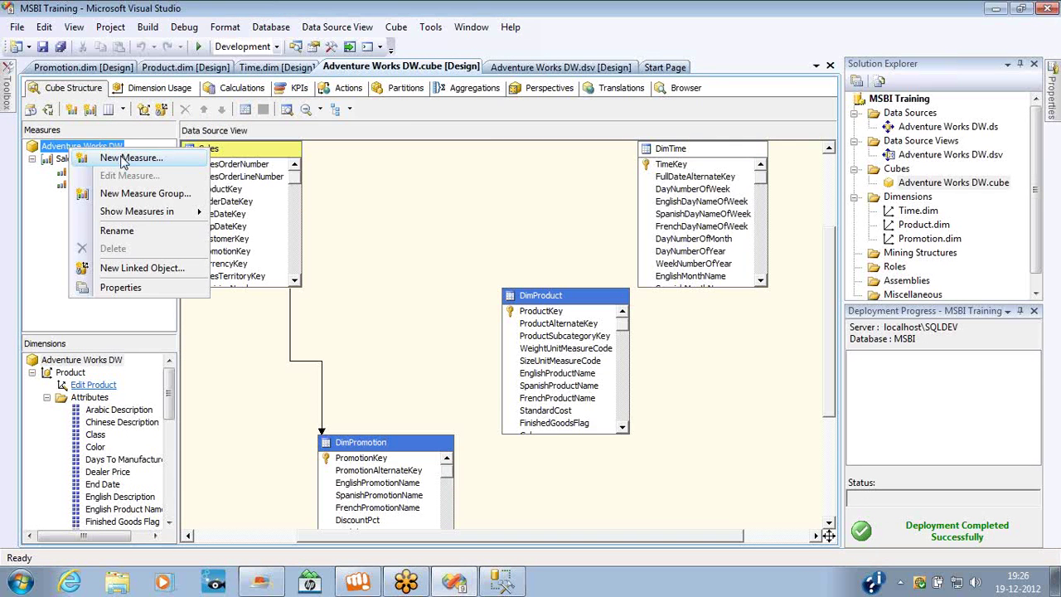
click(130, 158)
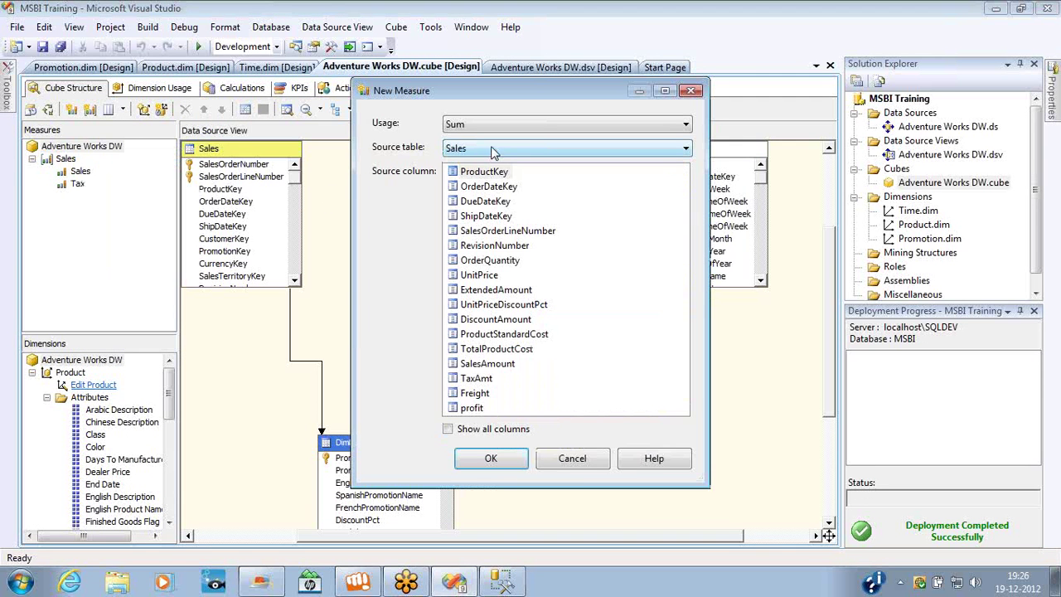
click(520, 126)
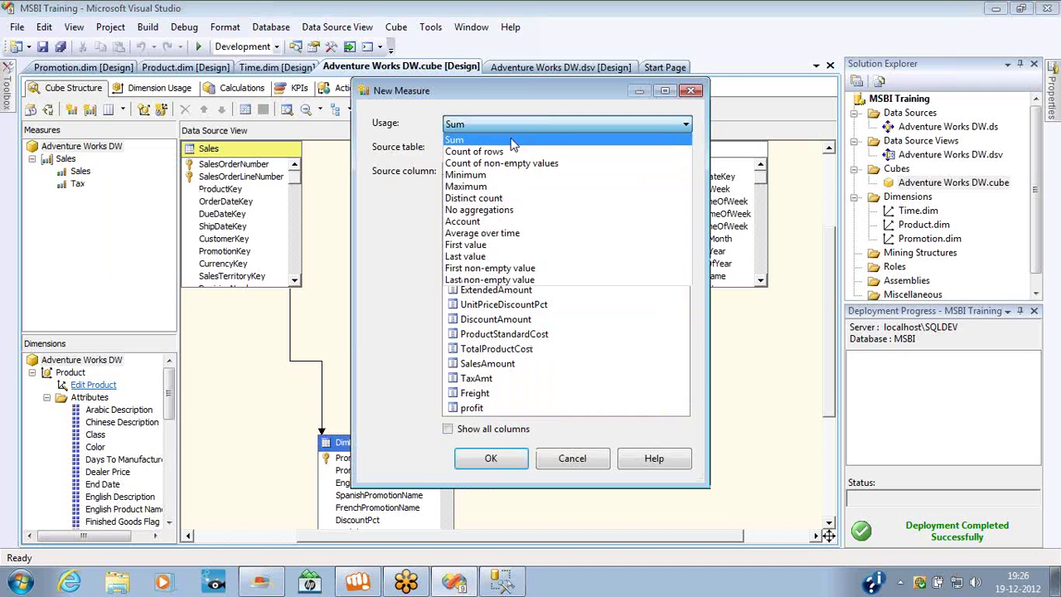
click(509, 153)
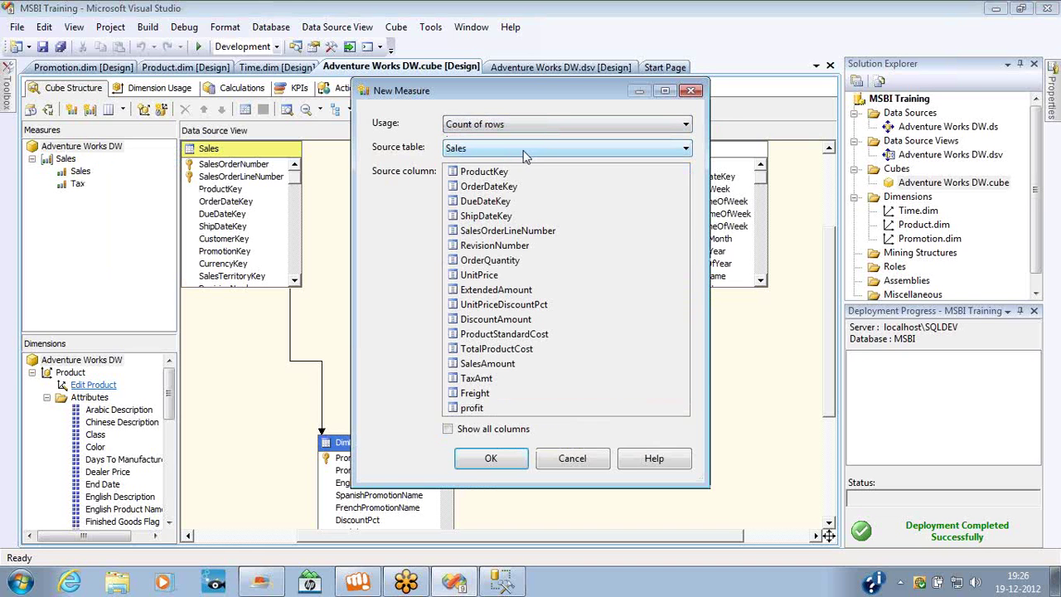
click(522, 149)
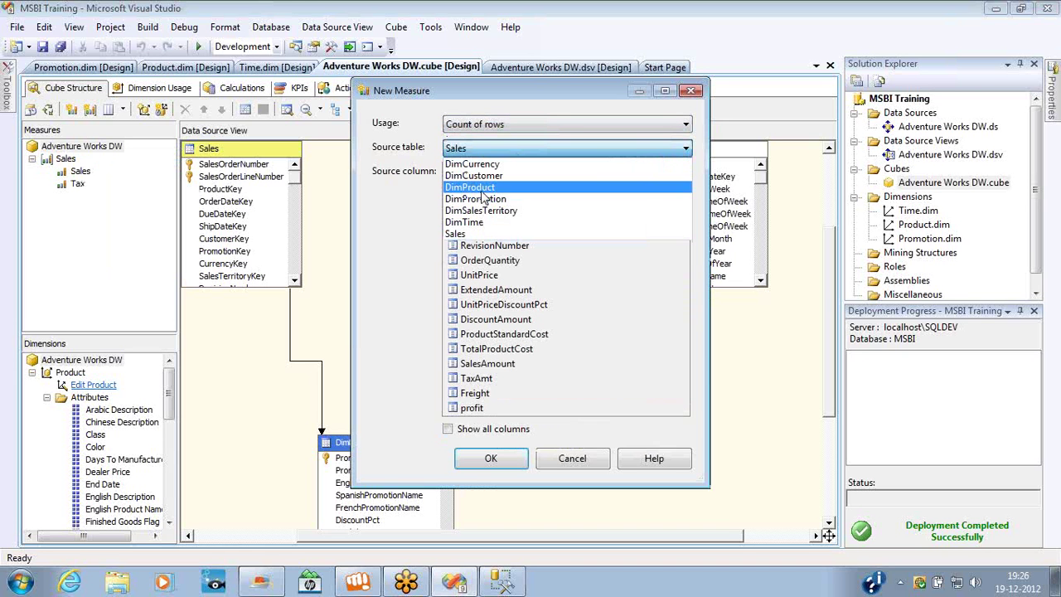
click(481, 191)
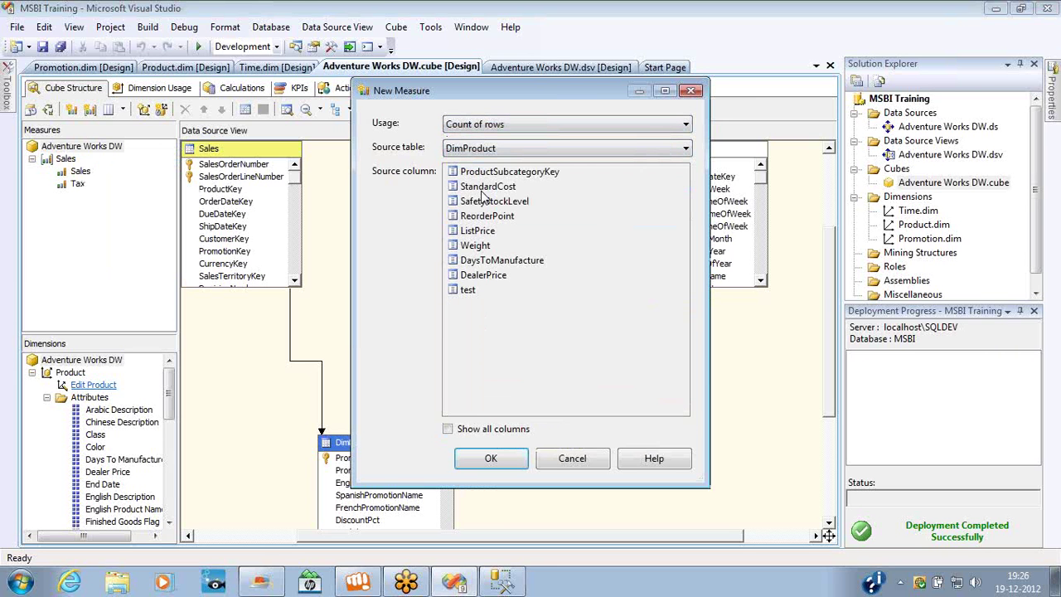
click(501, 464)
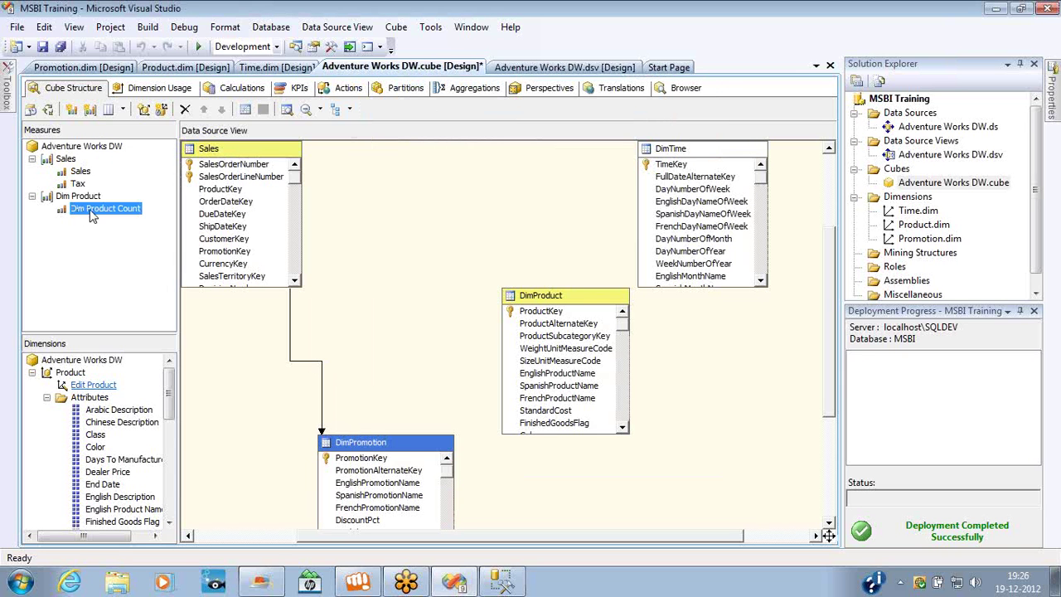
- Rename the new measure under the Dim Product measure group to Product Count
click(92, 211)
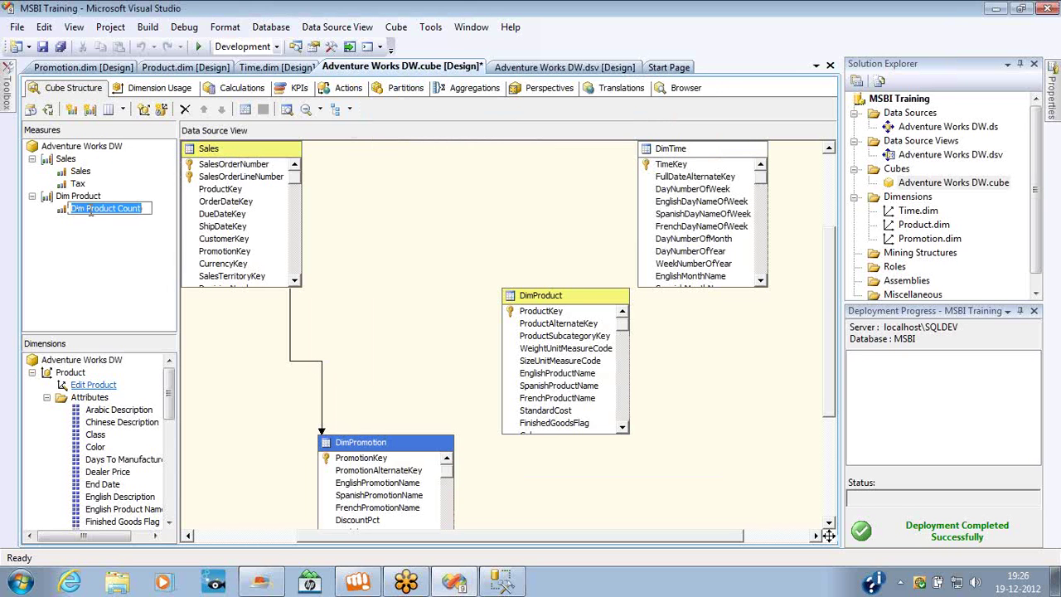
text(Product)
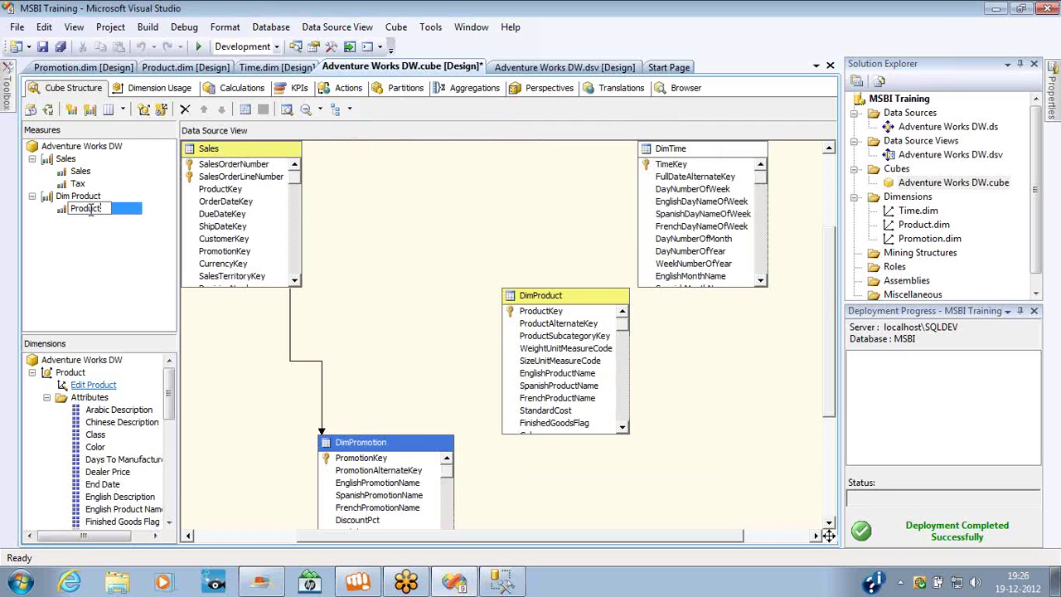
text( Count)
key(Return)
- Rename the Dim Product measure group to Product
click(93, 198)
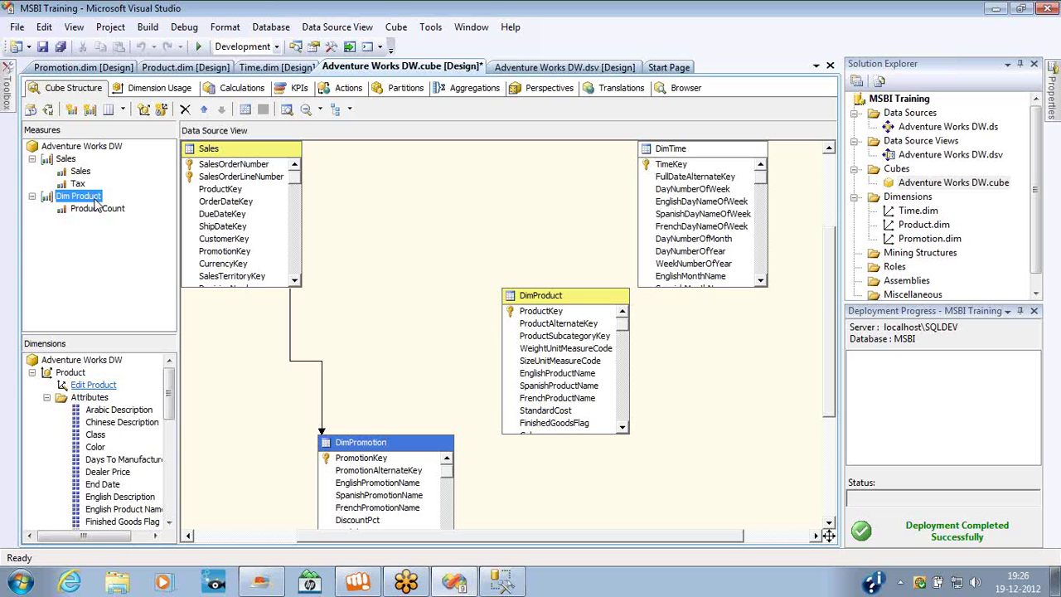
click(97, 199)
click(71, 197)
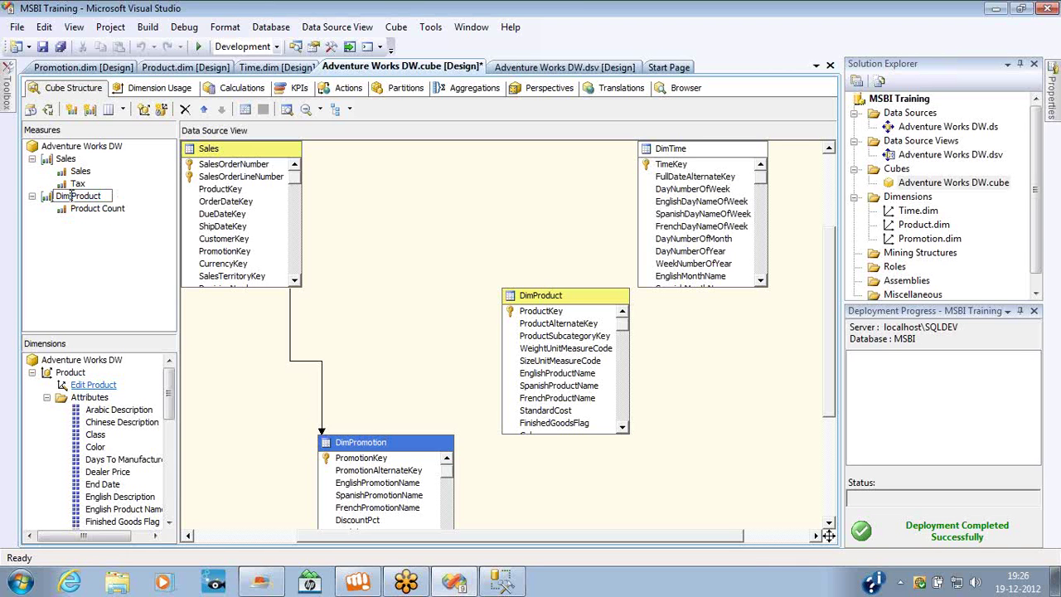
drag(71, 197, 58, 197)
key(BackSpace)
key(Return)
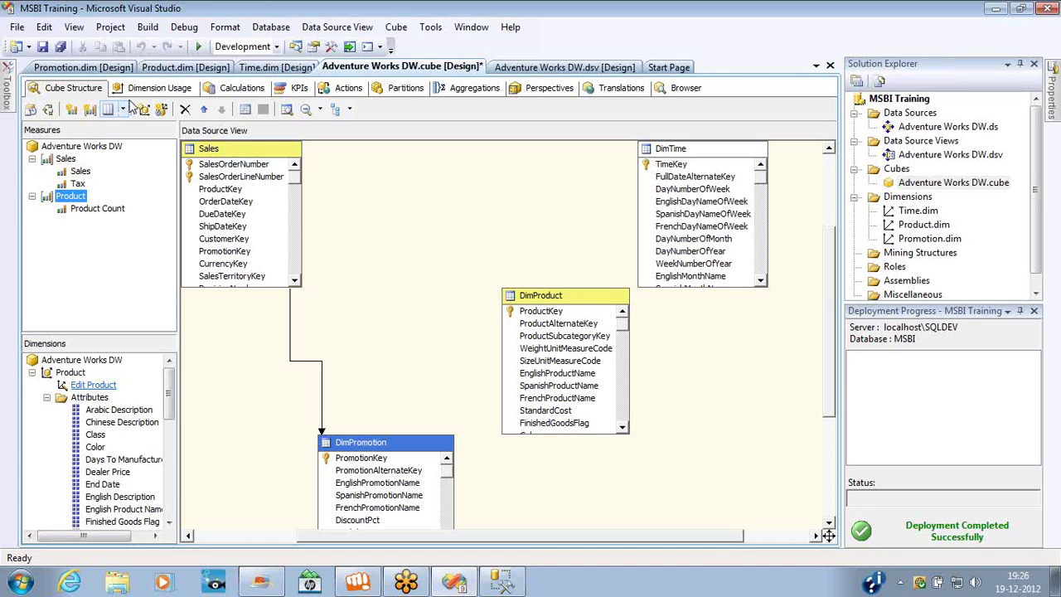
- Examine in the cube's dimension usage how the Product dimension relates to the Product measure group
click(153, 88)
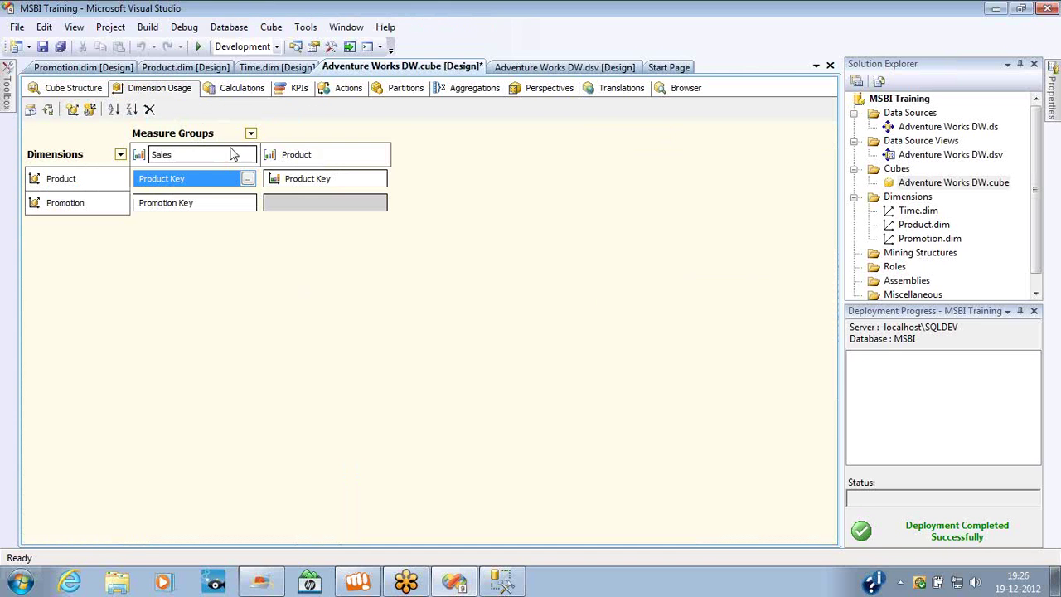
click(292, 183)
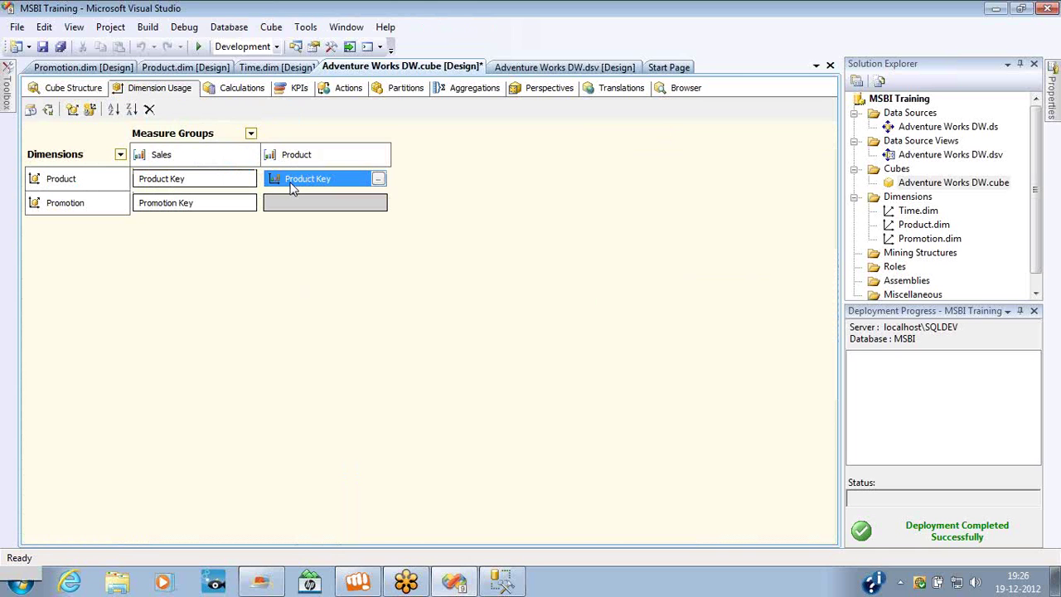
mouse_move(302, 187)
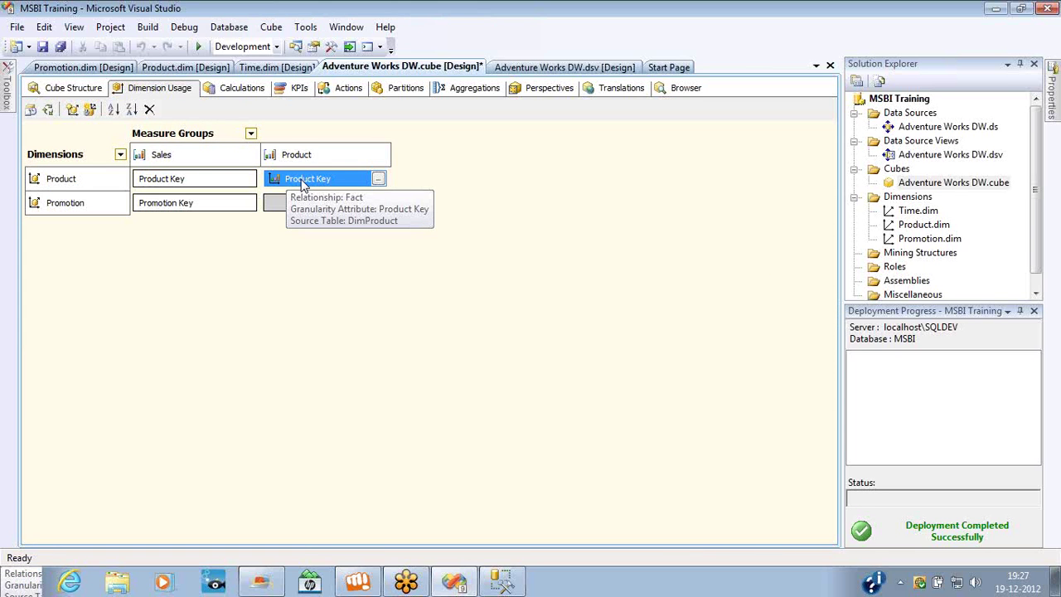
click(97, 188)
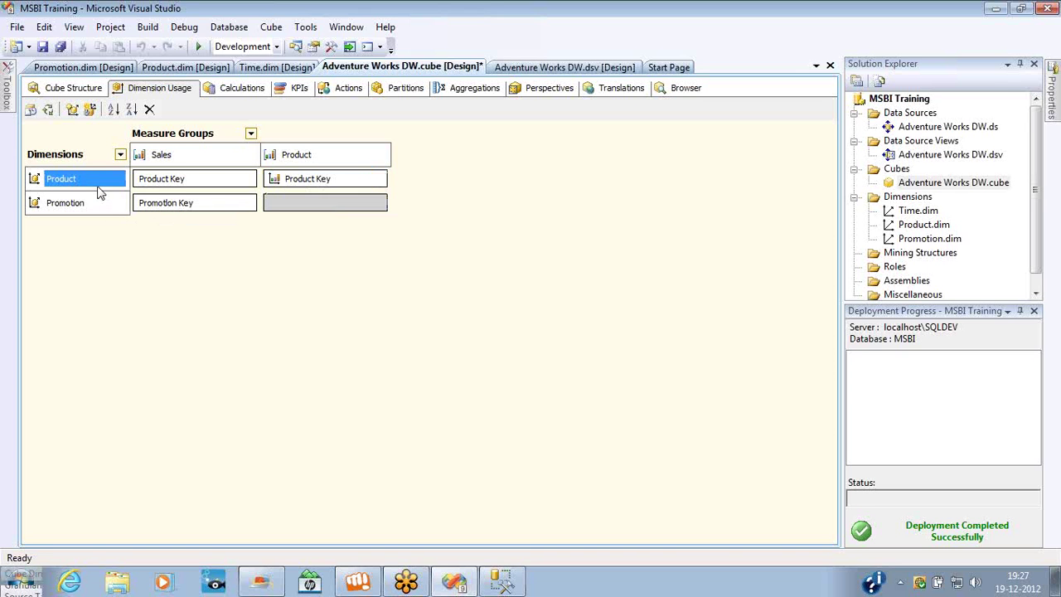
click(312, 156)
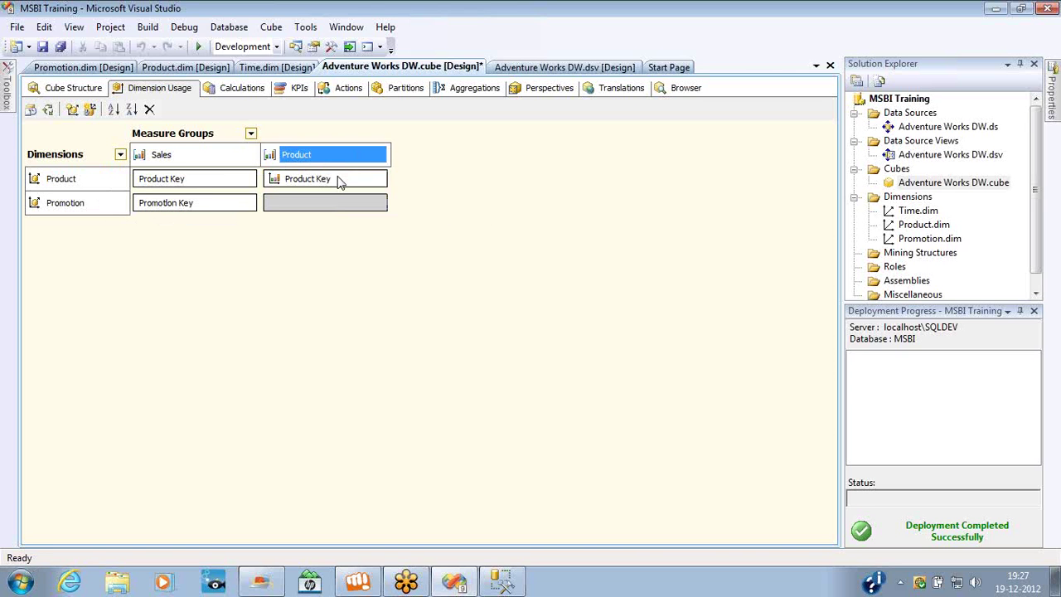
- Inspect the relationship definition between the Product dimension and Product measure group, including granularity attribute and tables, and close it without changes
click(340, 181)
click(378, 179)
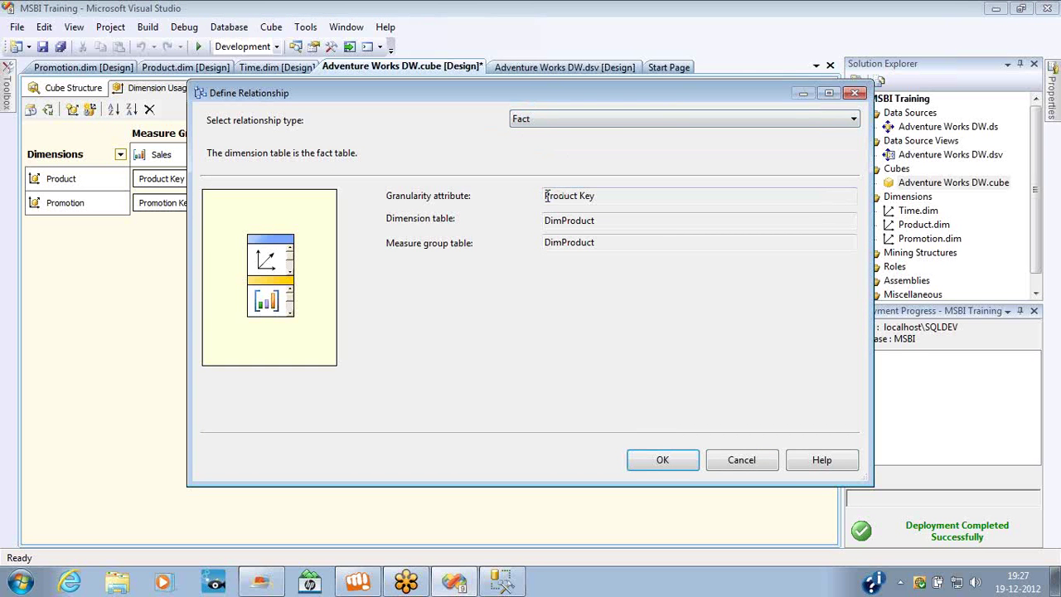
drag(546, 196, 599, 192)
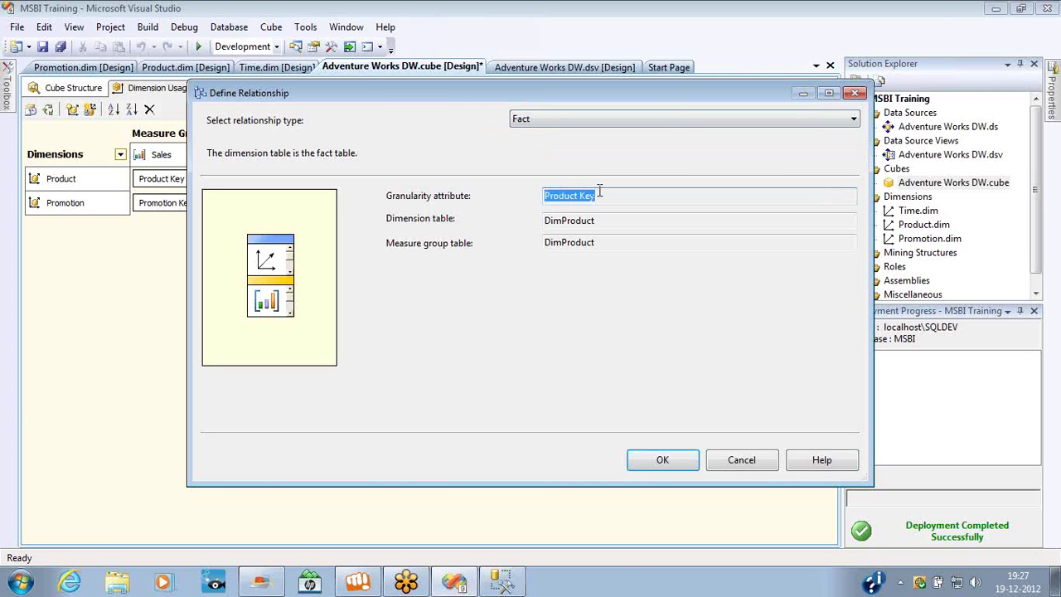
double_click(574, 222)
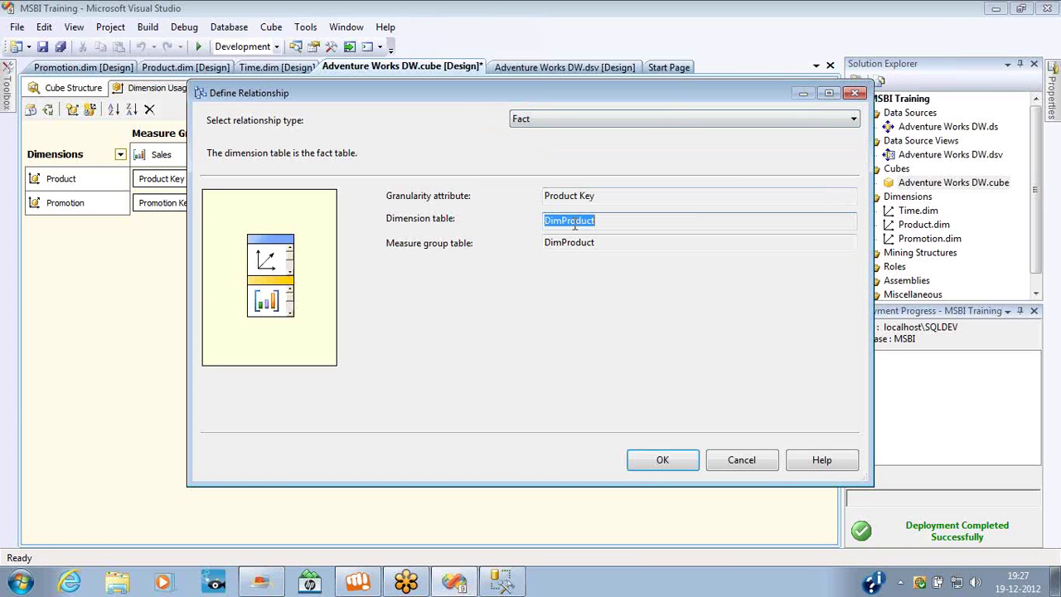
double_click(572, 243)
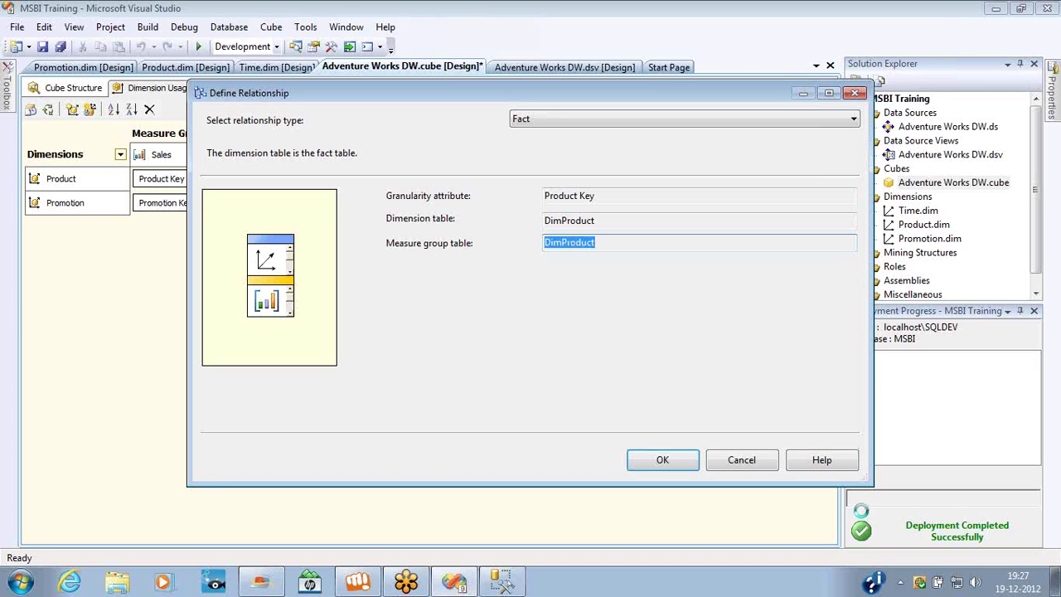
click(767, 469)
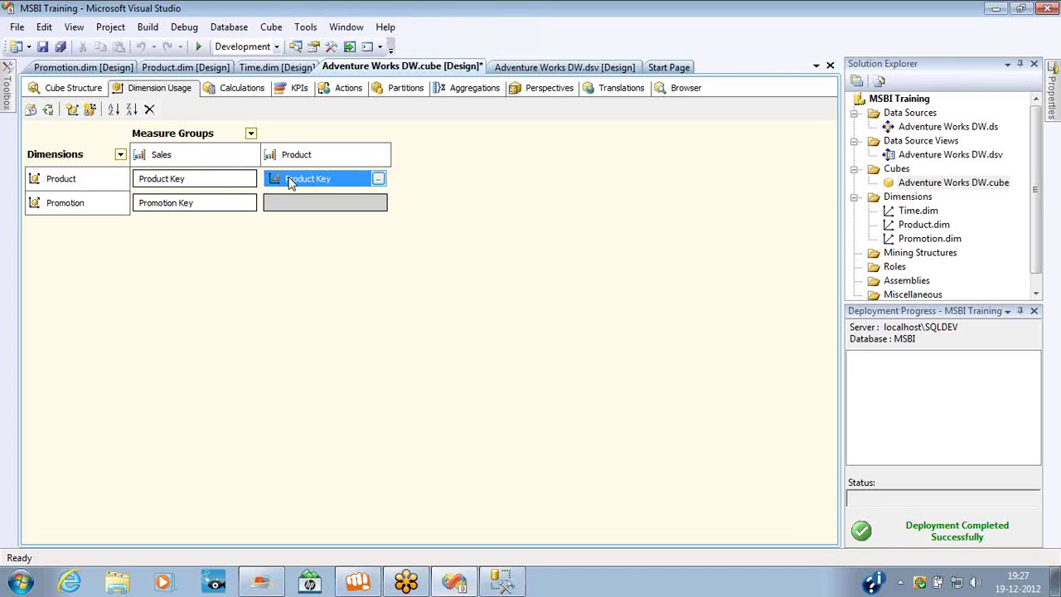
- Compare how the Product and Promotion dimensions relate to the Product measure group in the usage grid
click(315, 162)
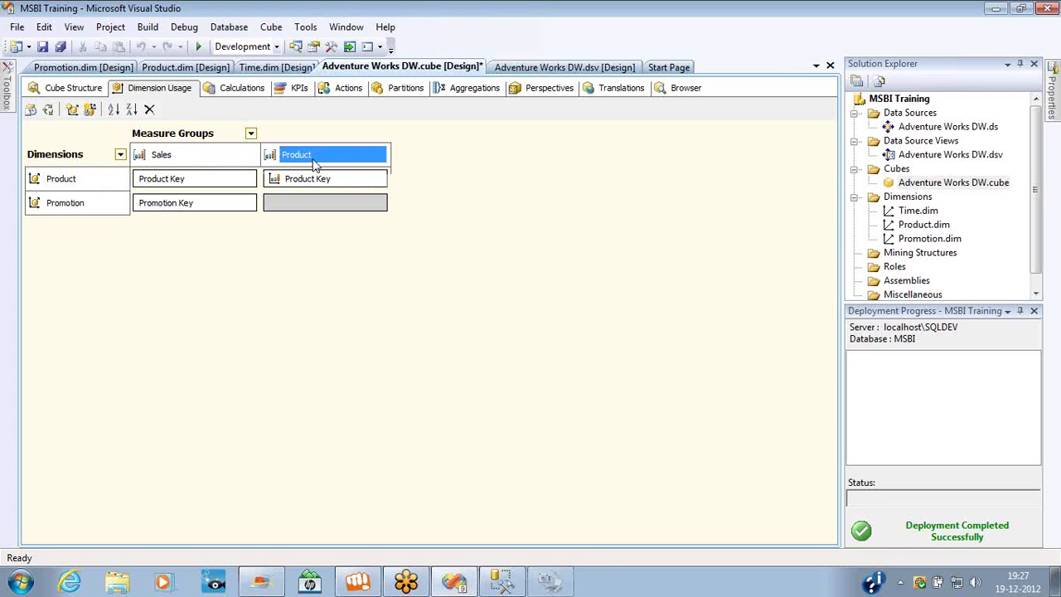
click(71, 184)
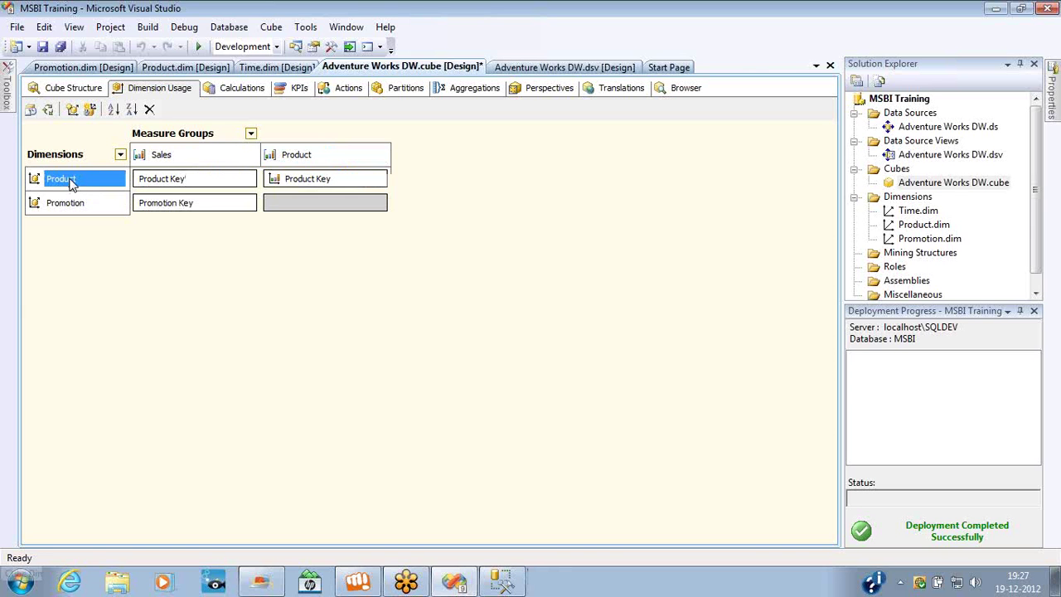
click(357, 181)
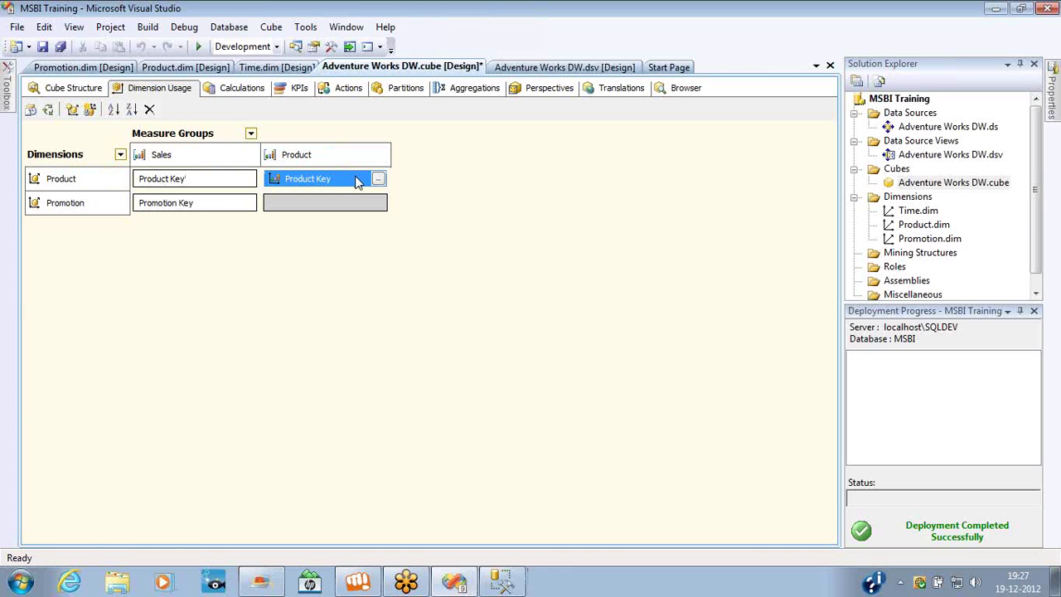
click(93, 206)
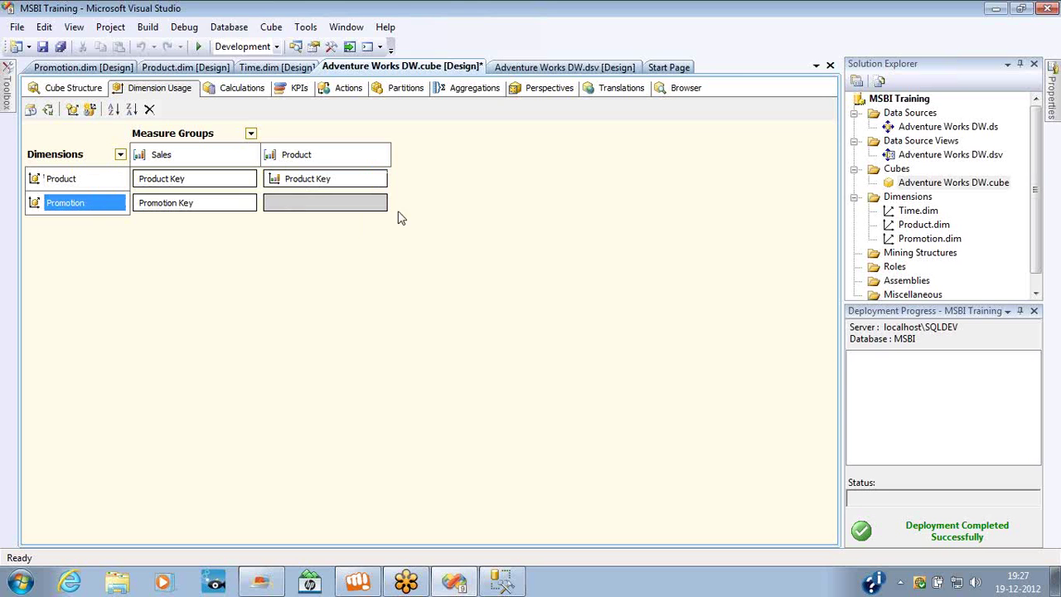
- Add a new measure to the Adventure Works DW cube that counts the rows of the DimPromotion table
click(68, 87)
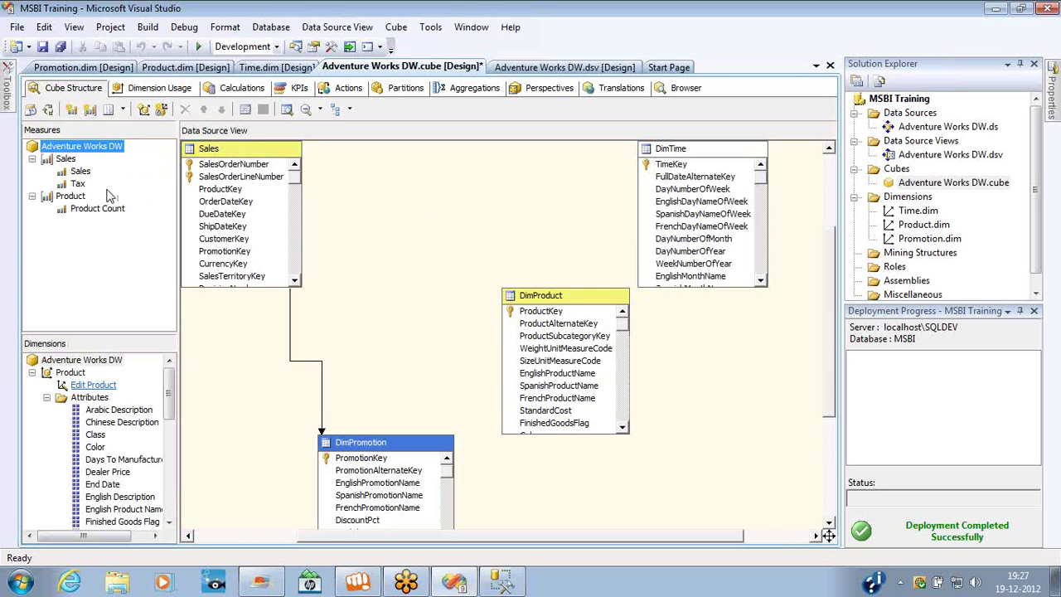
right_click(81, 150)
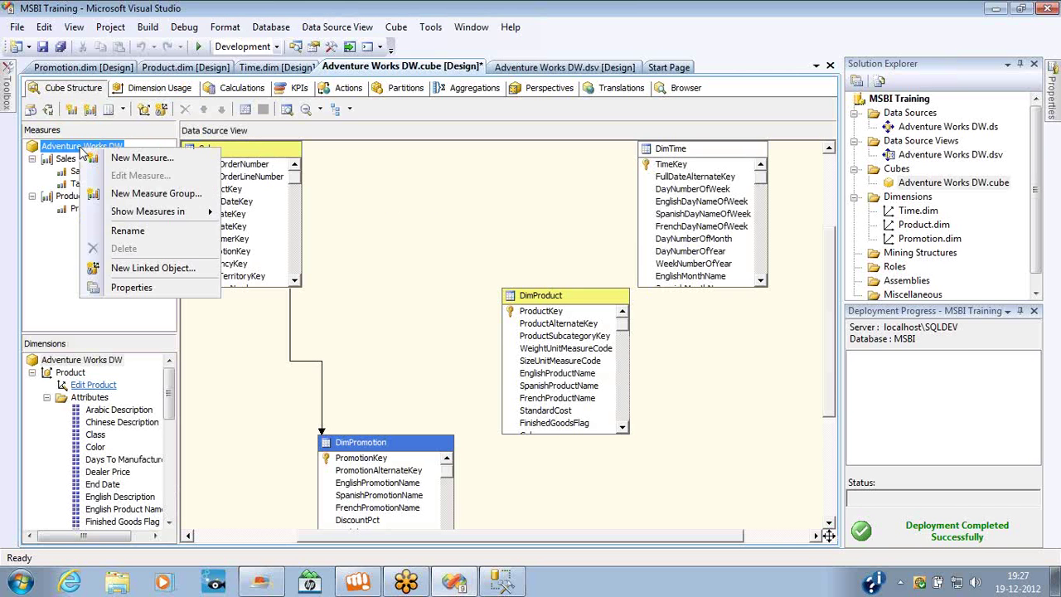
click(126, 160)
click(488, 126)
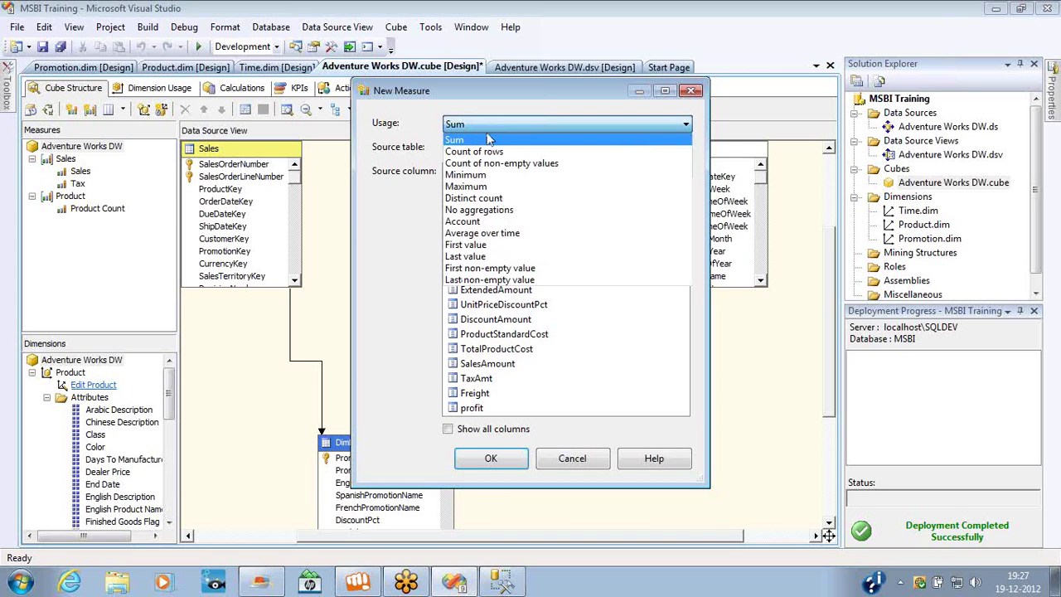
click(492, 153)
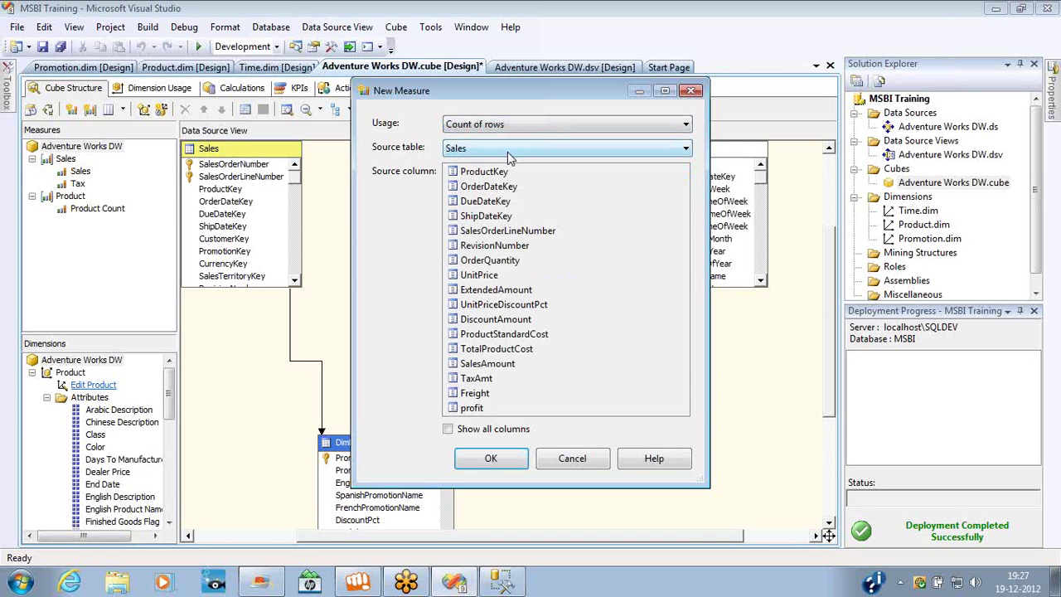
click(510, 153)
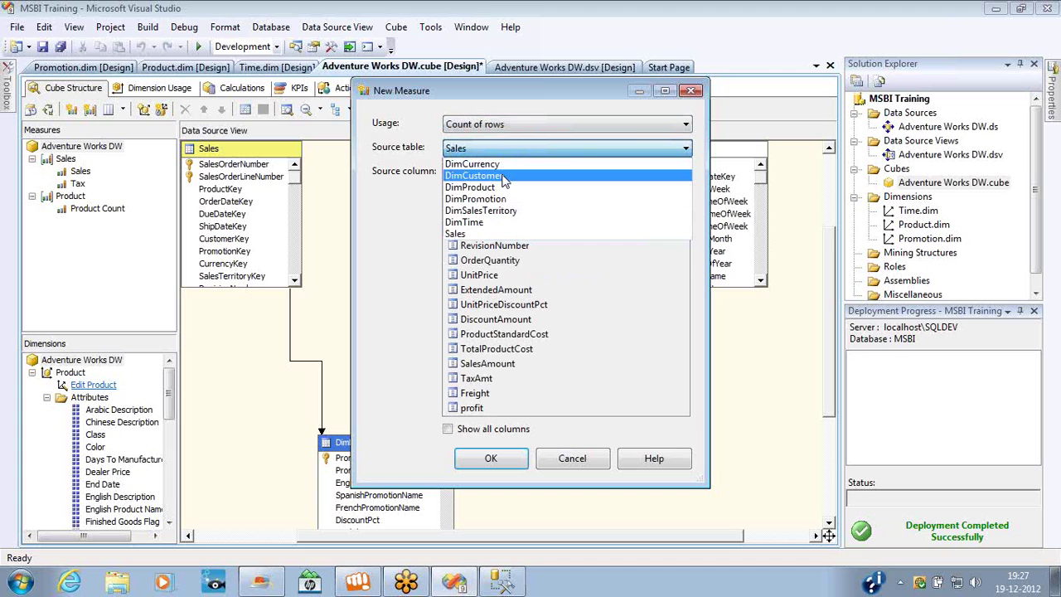
click(505, 199)
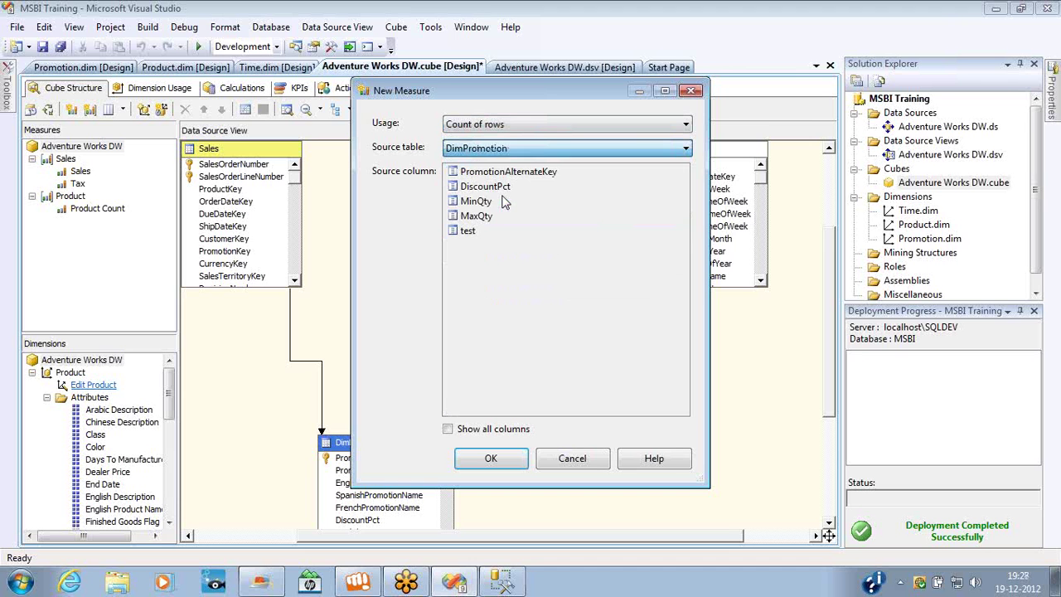
click(491, 458)
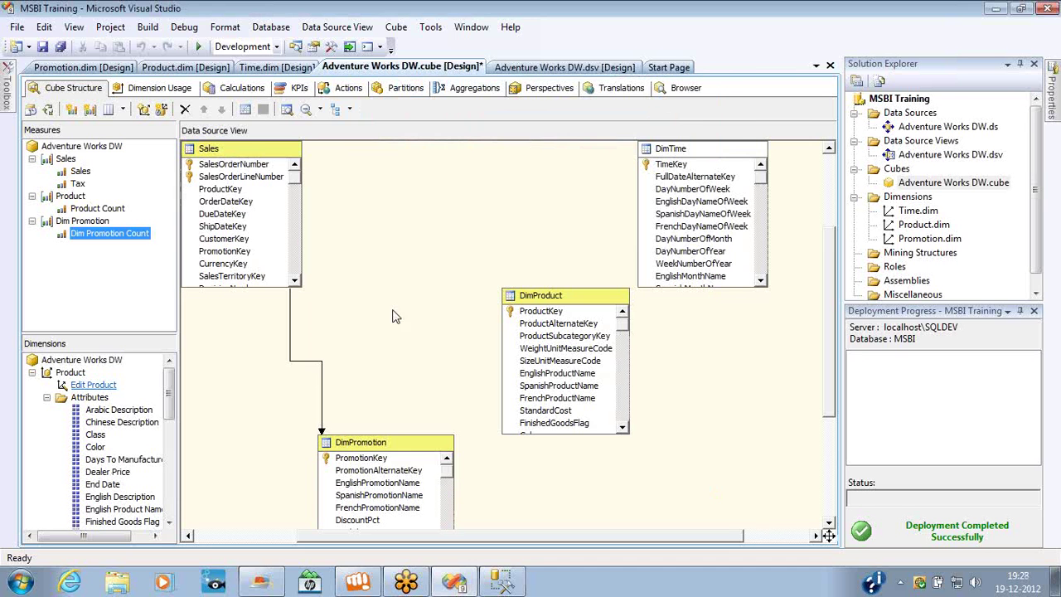
- Examine in the cube's dimension usage how the Product and Promotion dimensions relate to the Dim Promotion measure group
click(157, 88)
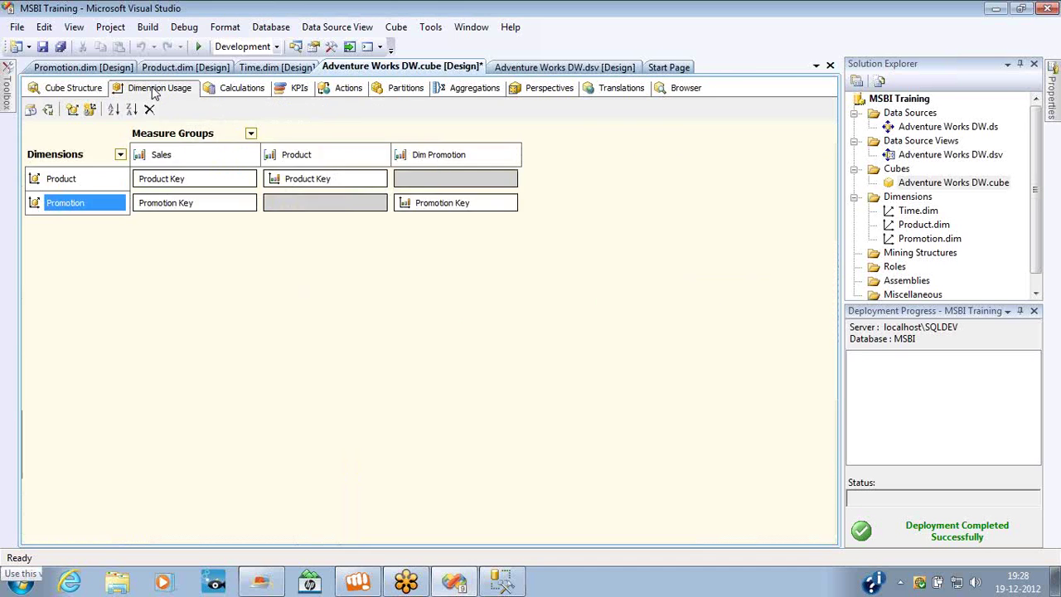
click(443, 202)
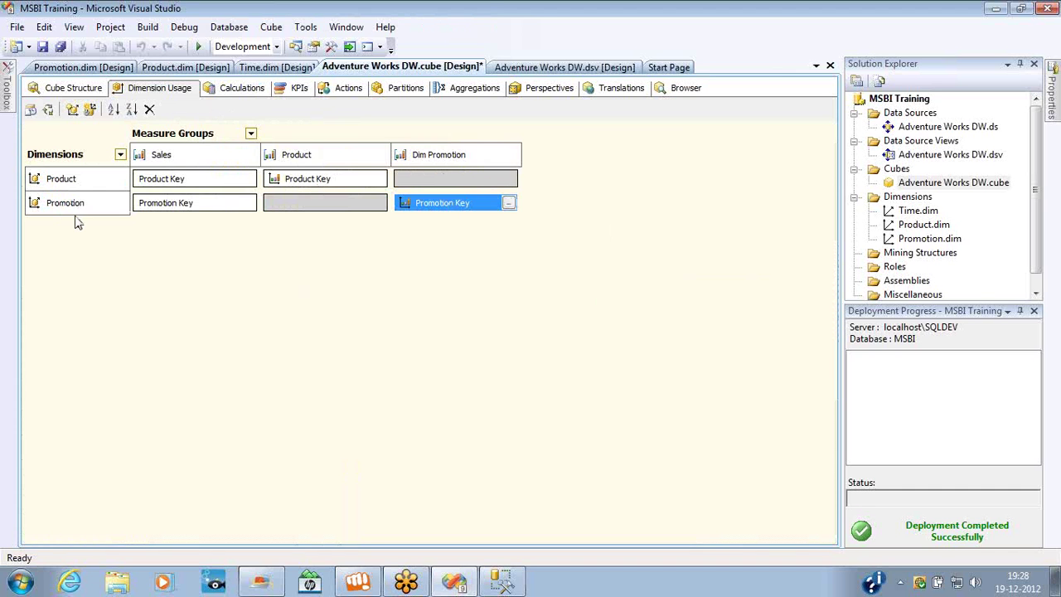
click(445, 154)
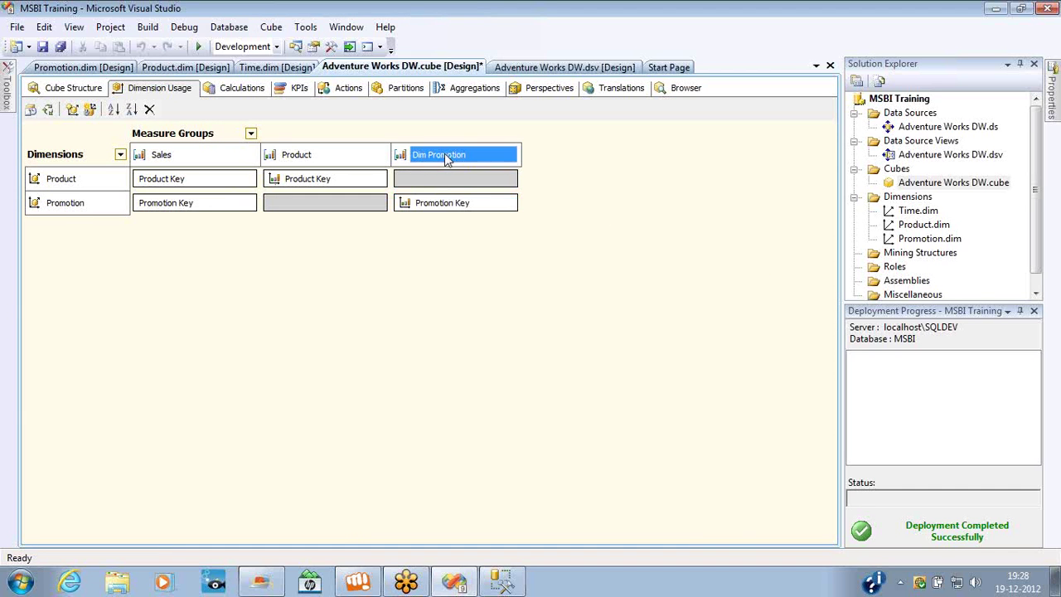
click(68, 214)
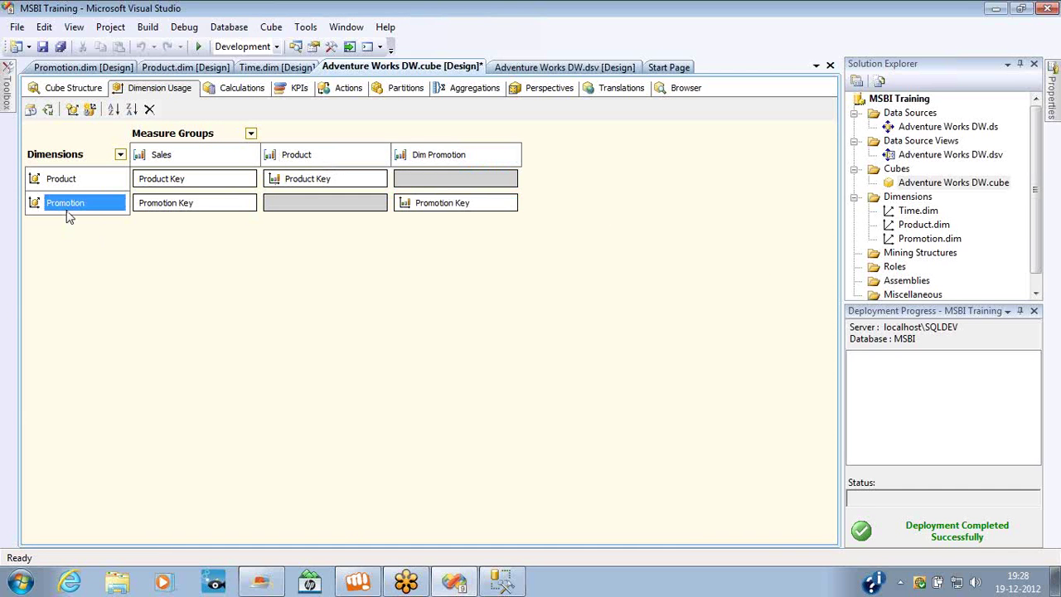
click(419, 207)
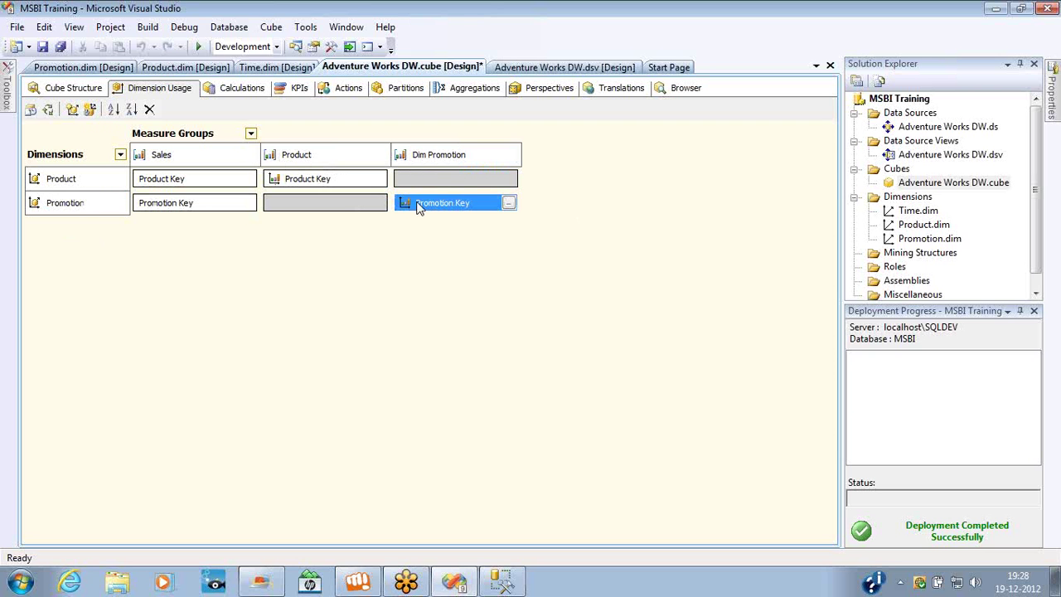
- Delete the Dim Promotion measure group from the cube structure
click(73, 88)
click(79, 221)
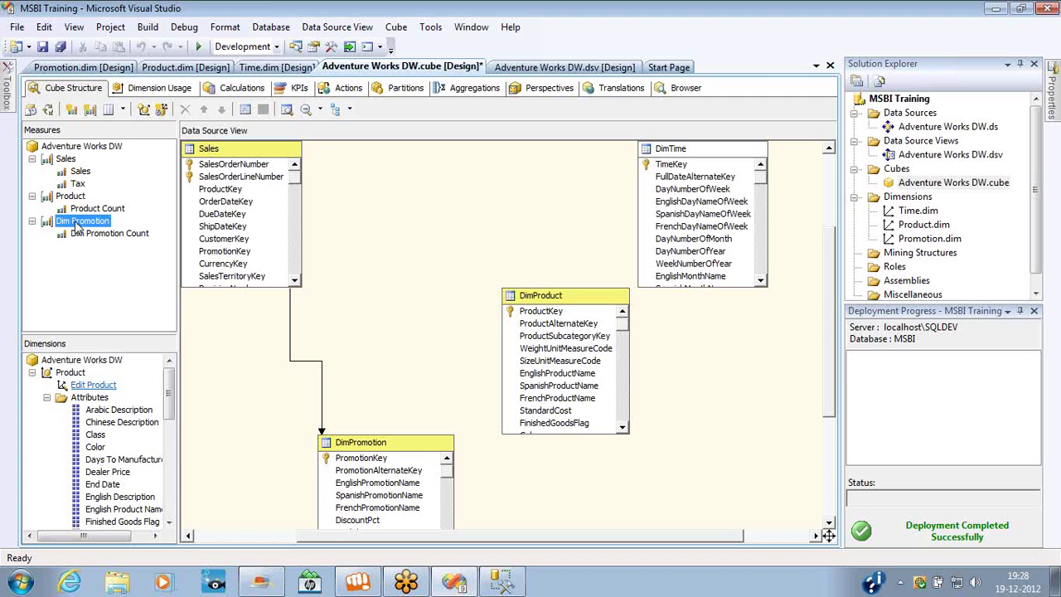
key(Delete)
key(Return)
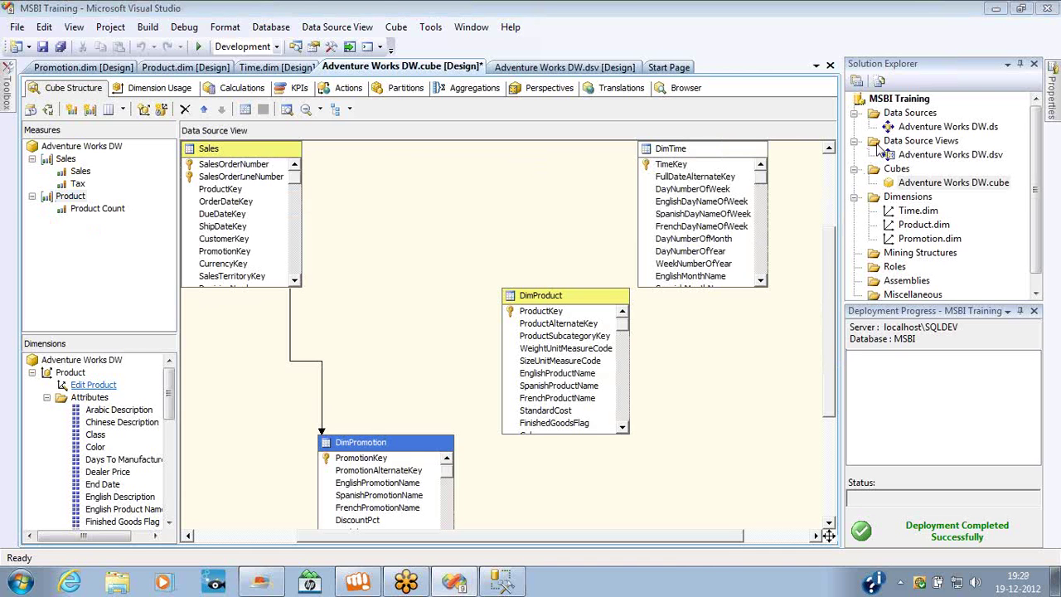
- Deploy the project and run a Process Full on the Adventure Works DW cube, finishing in the cube browser
click(49, 110)
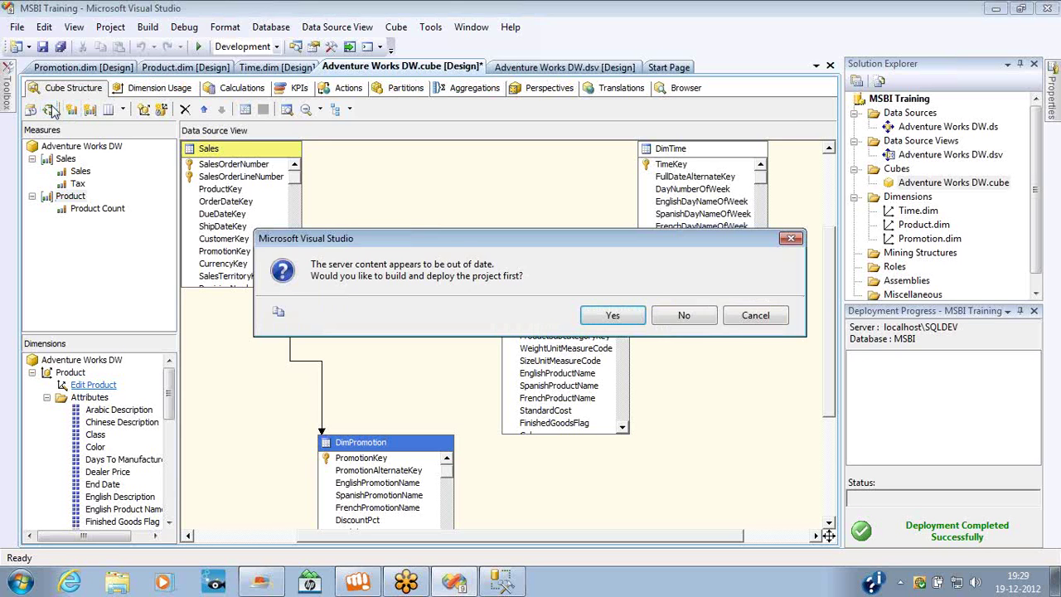
key(Escape)
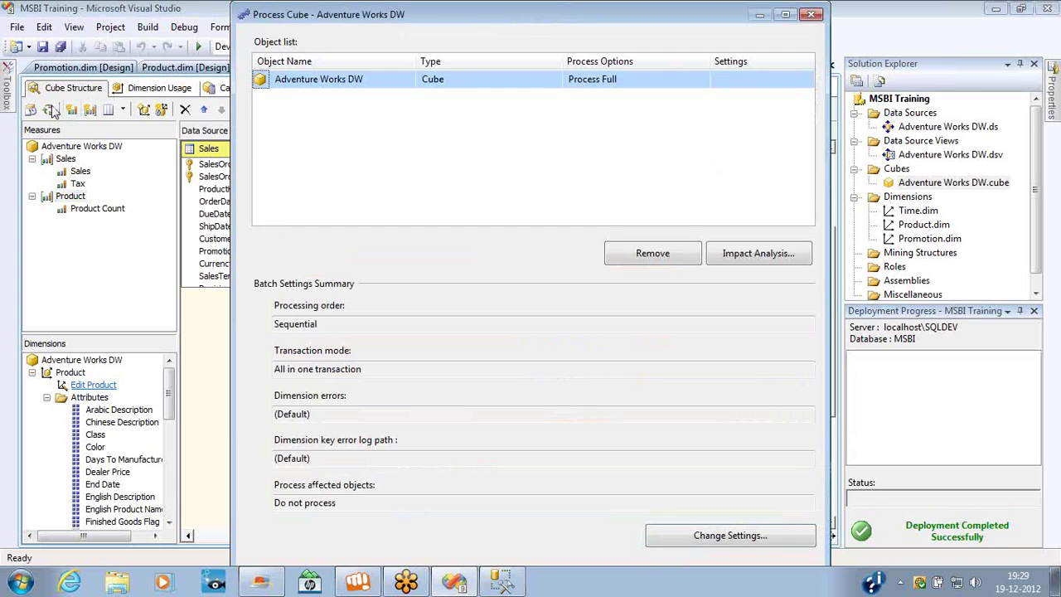
key(Return)
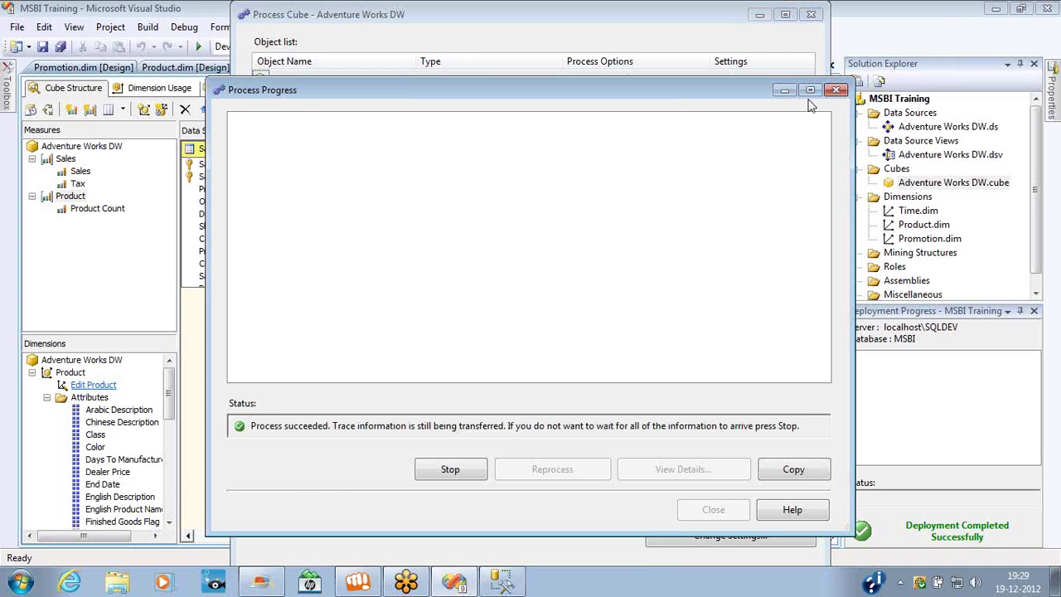
click(713, 508)
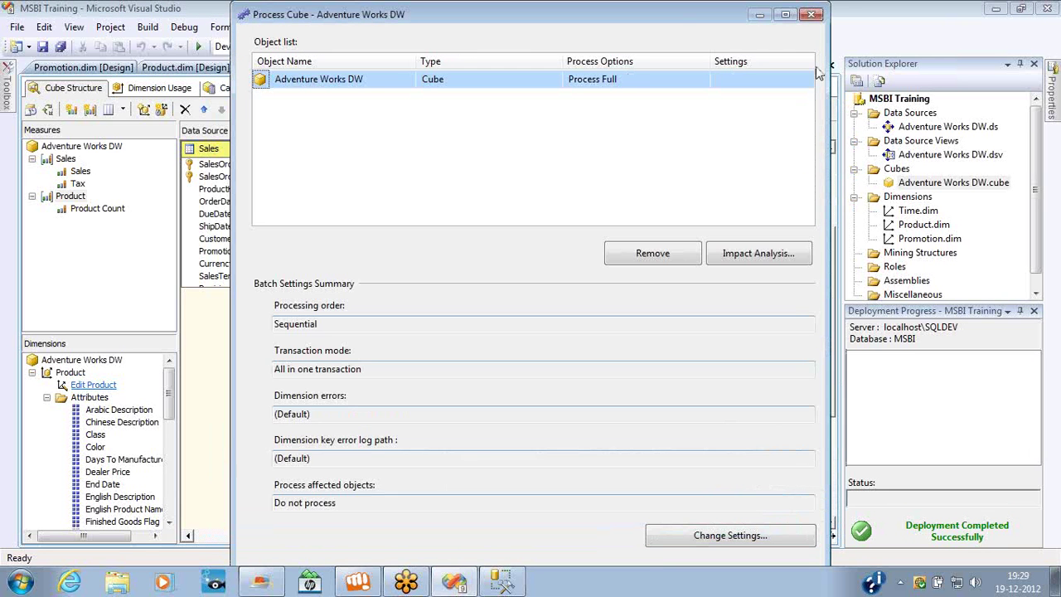
click(811, 14)
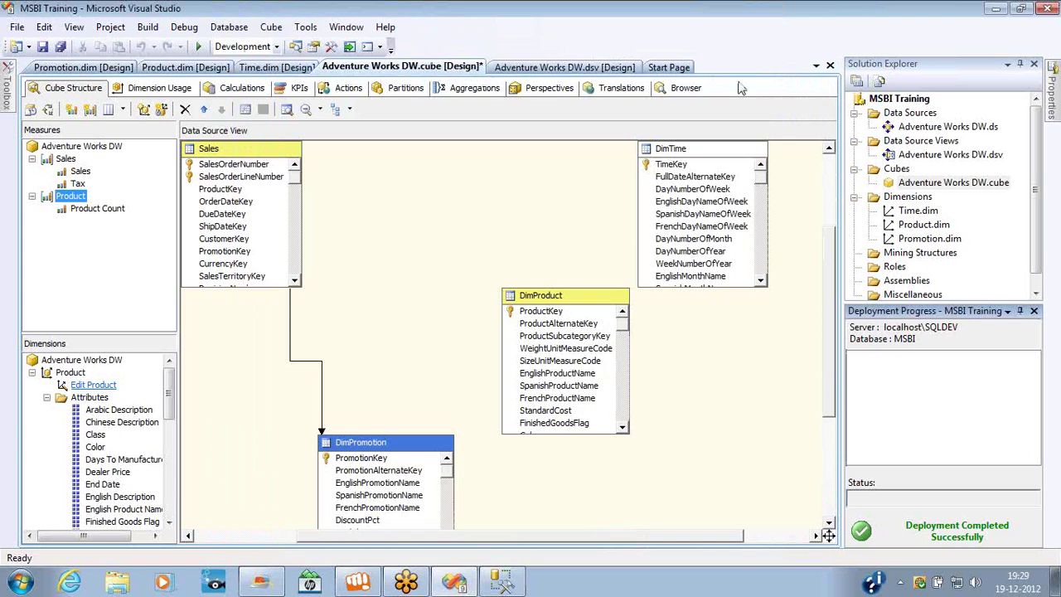
click(685, 87)
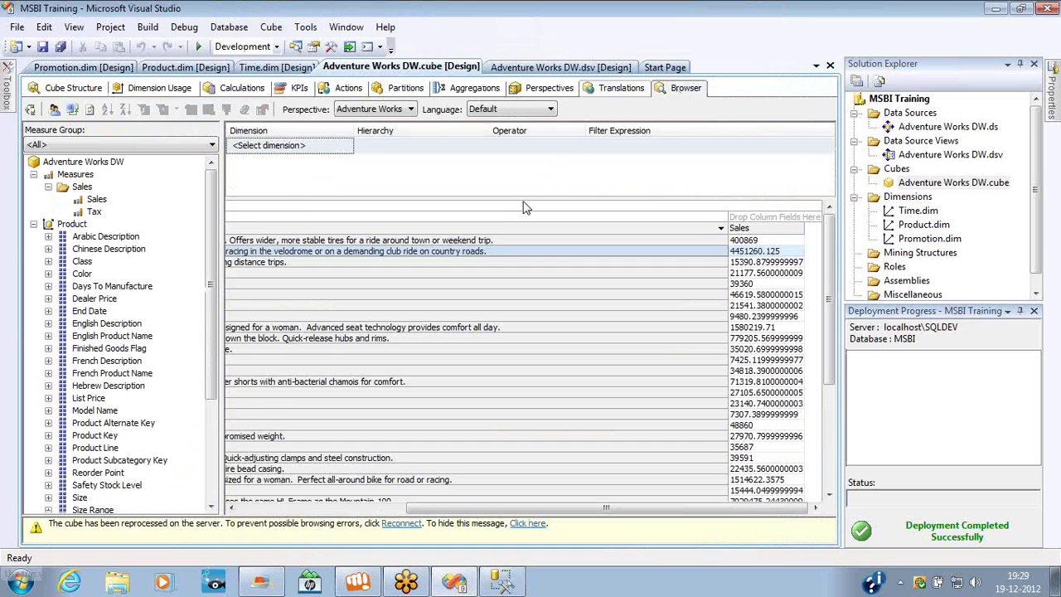
- Switch to SQL Server Management Studio and run only the query that counts dimproduct rows grouped by color
key(alt+Tab)
click(341, 207)
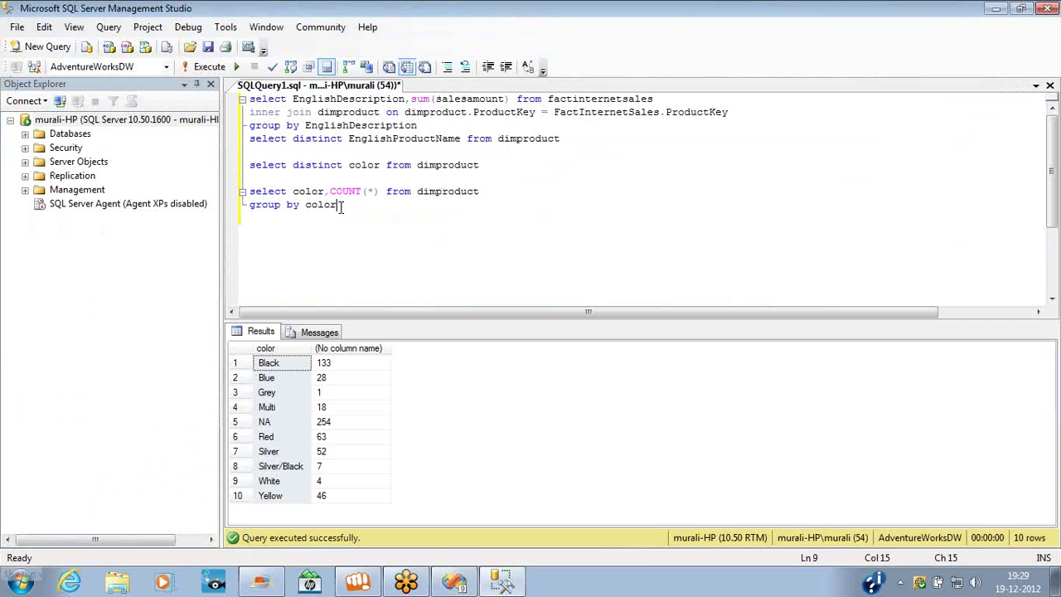
key(shift+Home)
key(shift+Up)
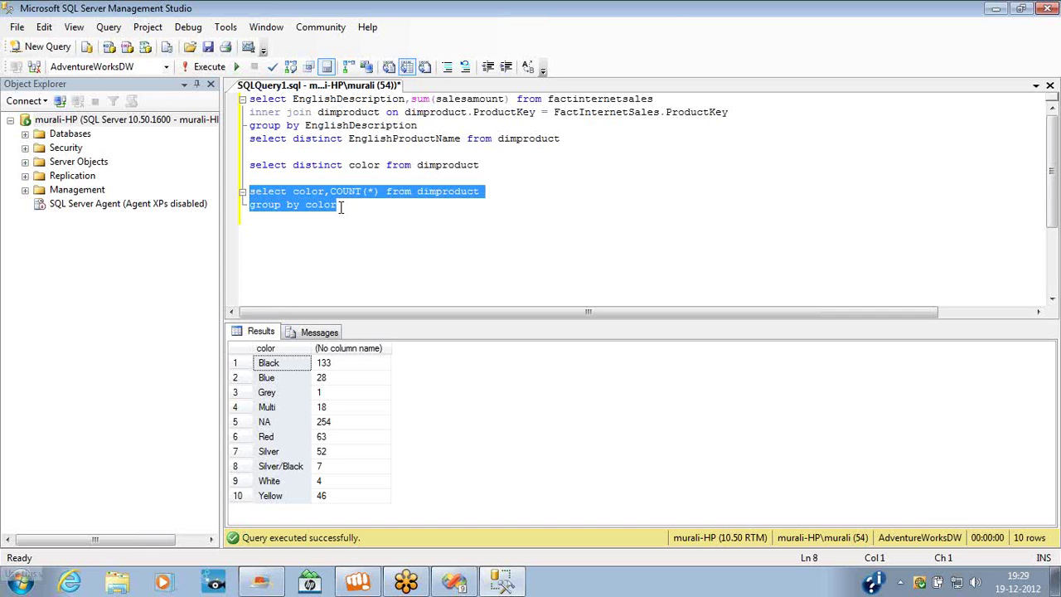
key(F5)
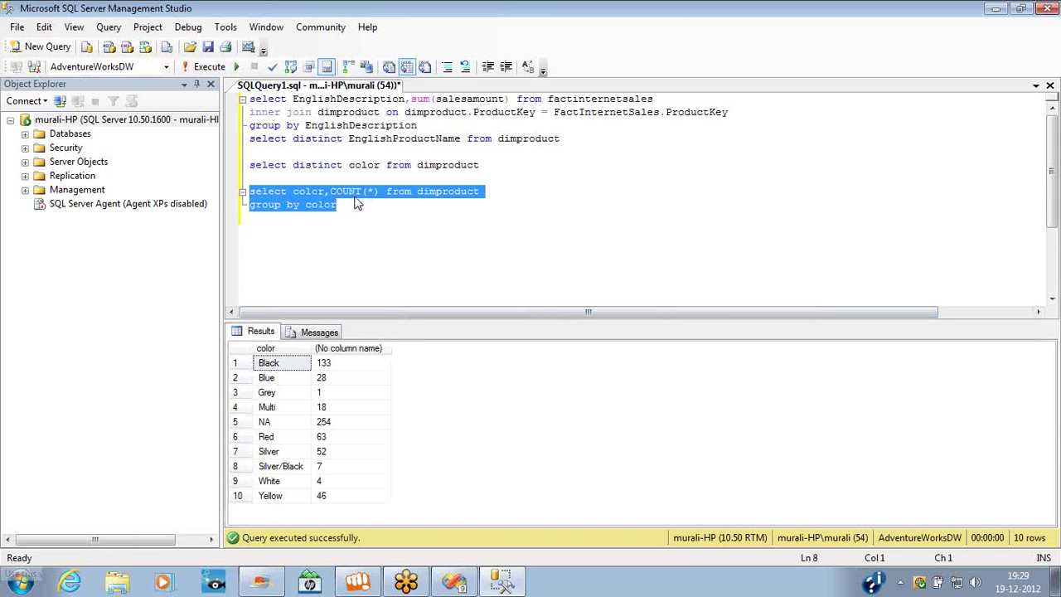
- Switch back to Visual Studio, reconnect the cube browser and clear its old results
key(alt+Tab)
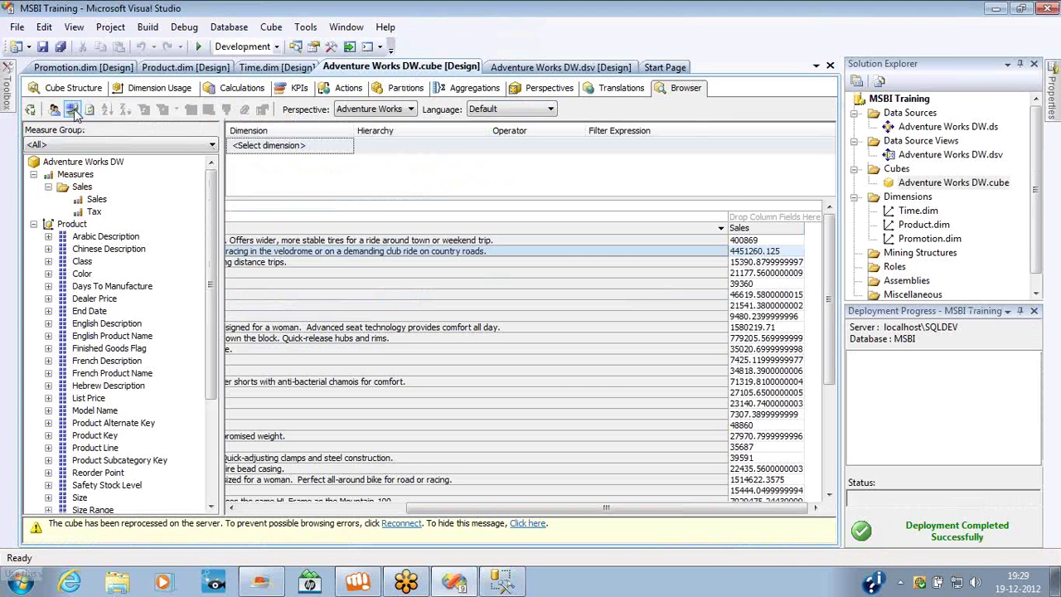
click(72, 109)
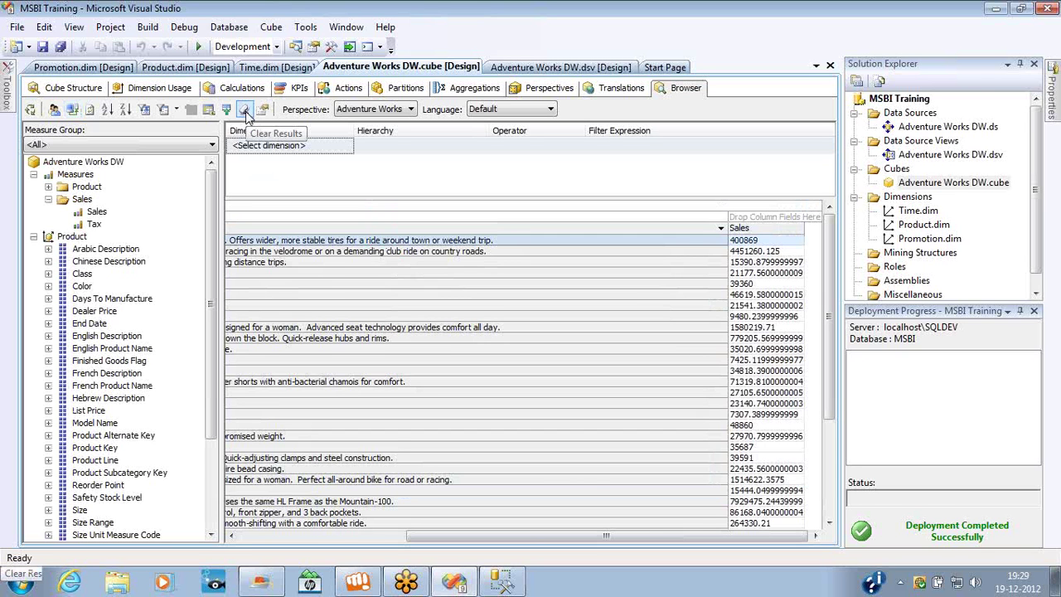
click(245, 111)
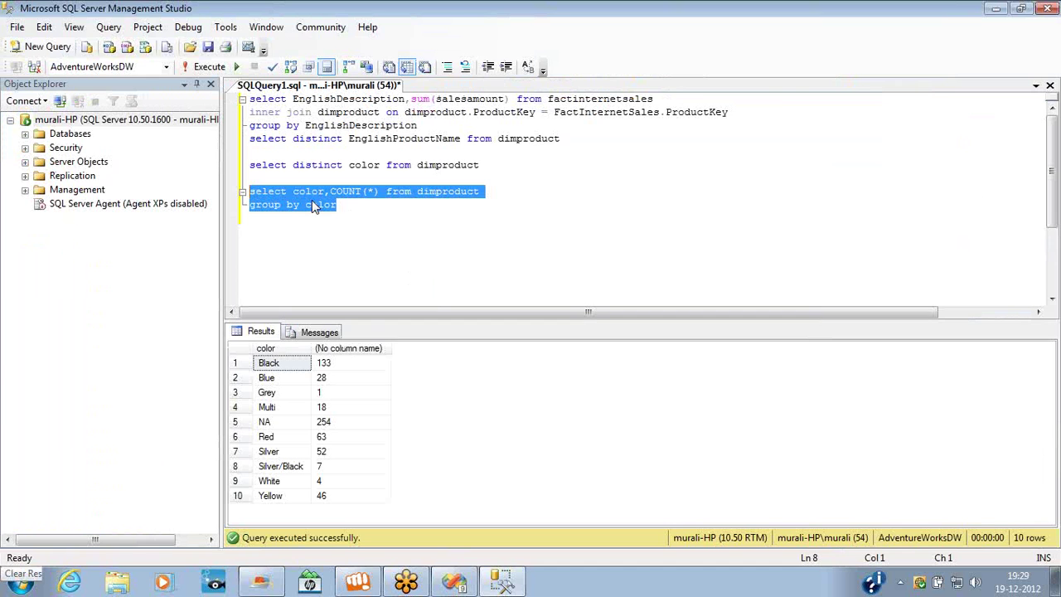
key(alt+Tab)
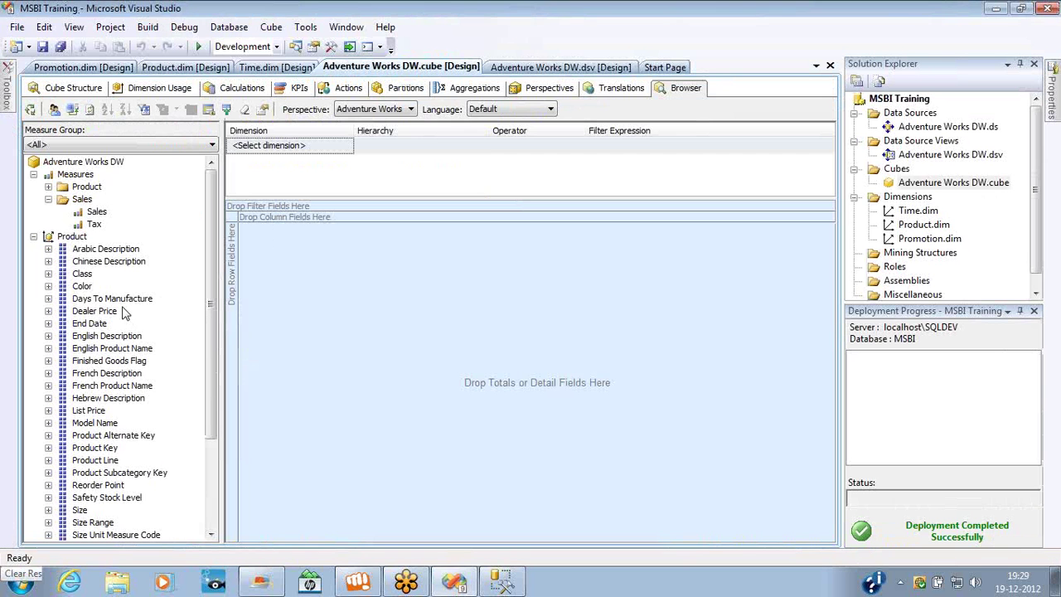
- Build a browser pivot with the Product dimension's Color attribute as rows and the Product Count measure as values
click(85, 287)
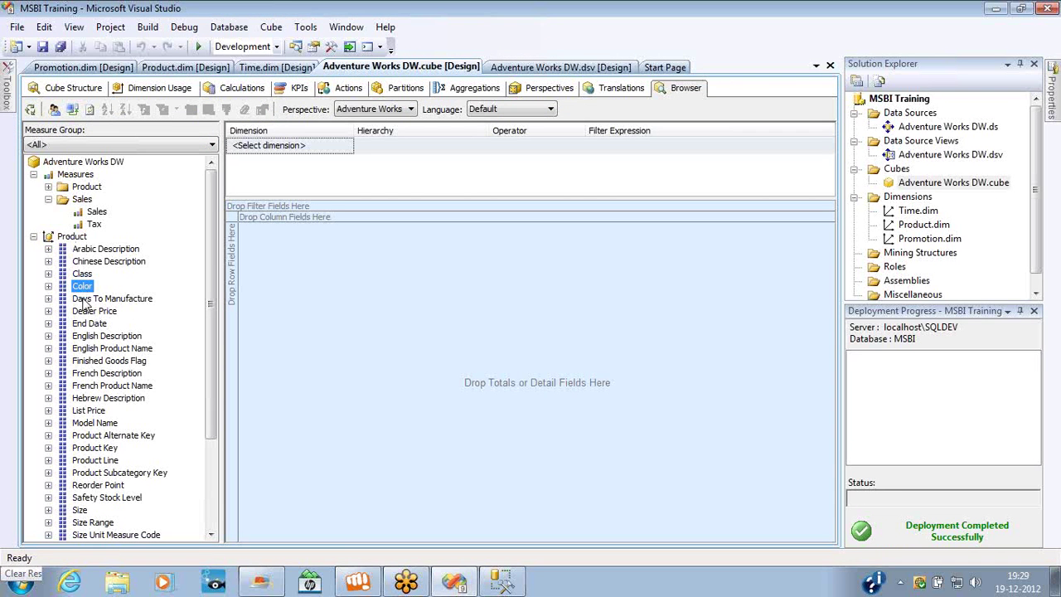
drag(84, 293, 235, 308)
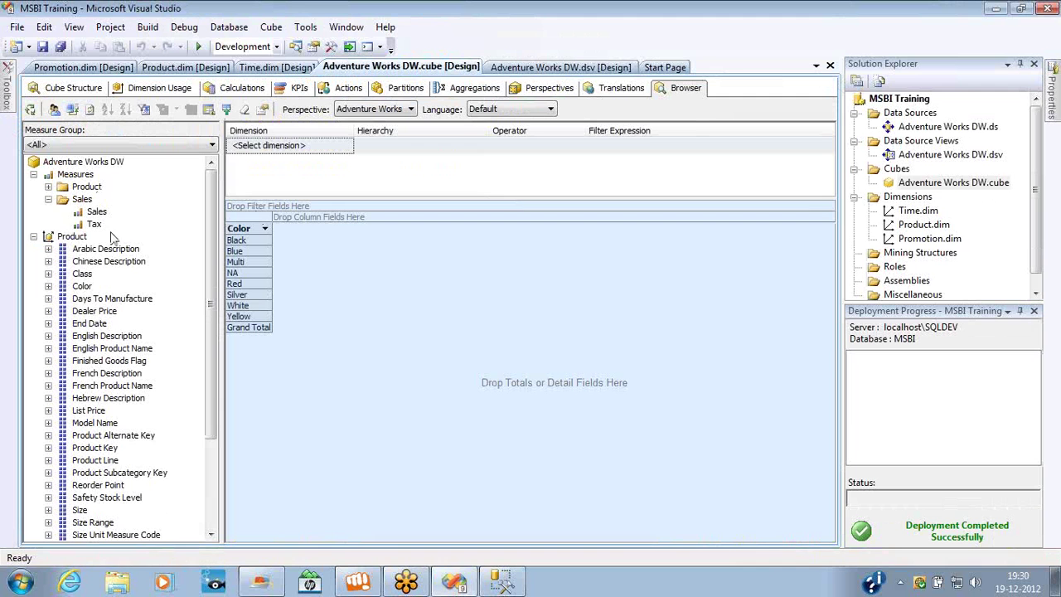
click(48, 186)
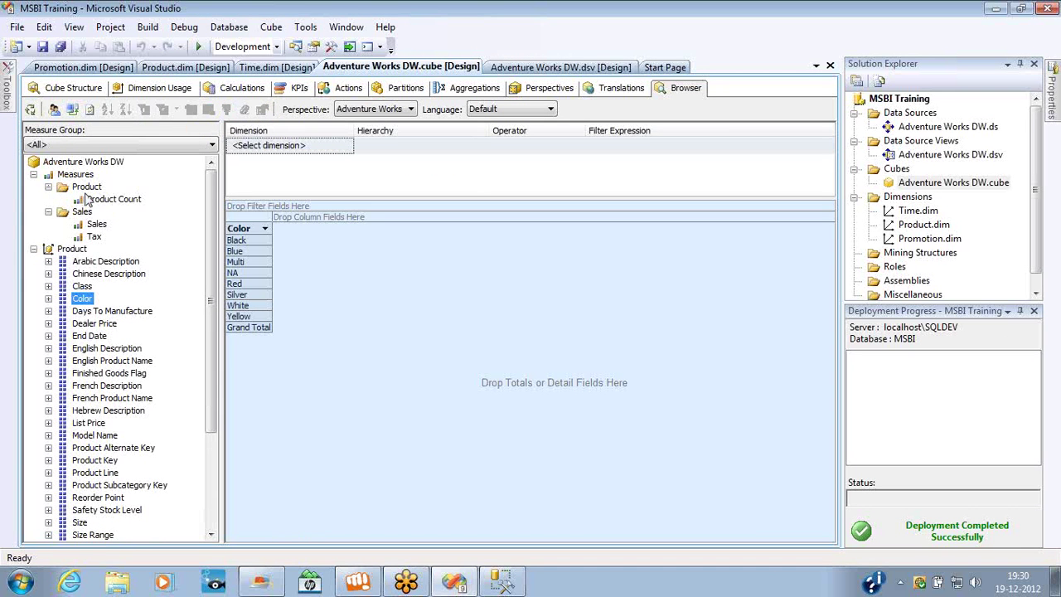
drag(99, 199, 313, 258)
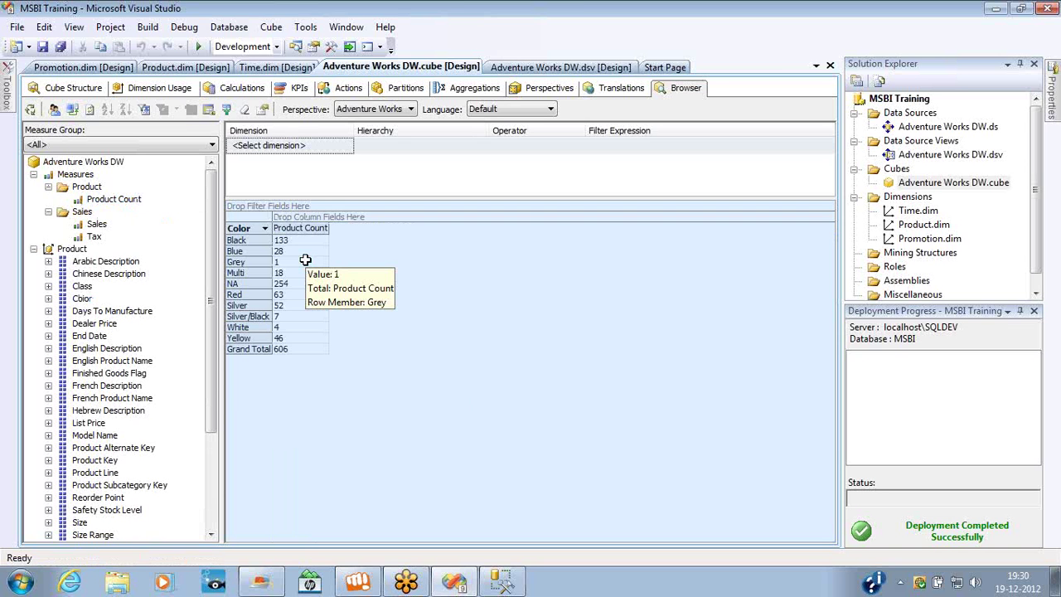
- Compare the Product Count per color in the cube browser with the query results in SQL Server Management Studio
key(alt+Tab)
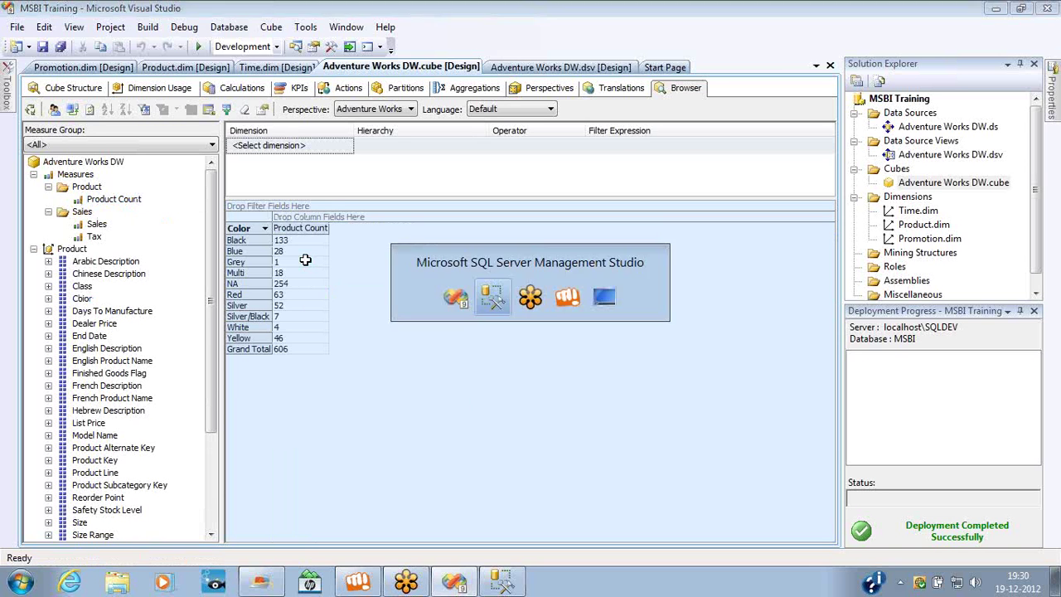
key(alt+Tab)
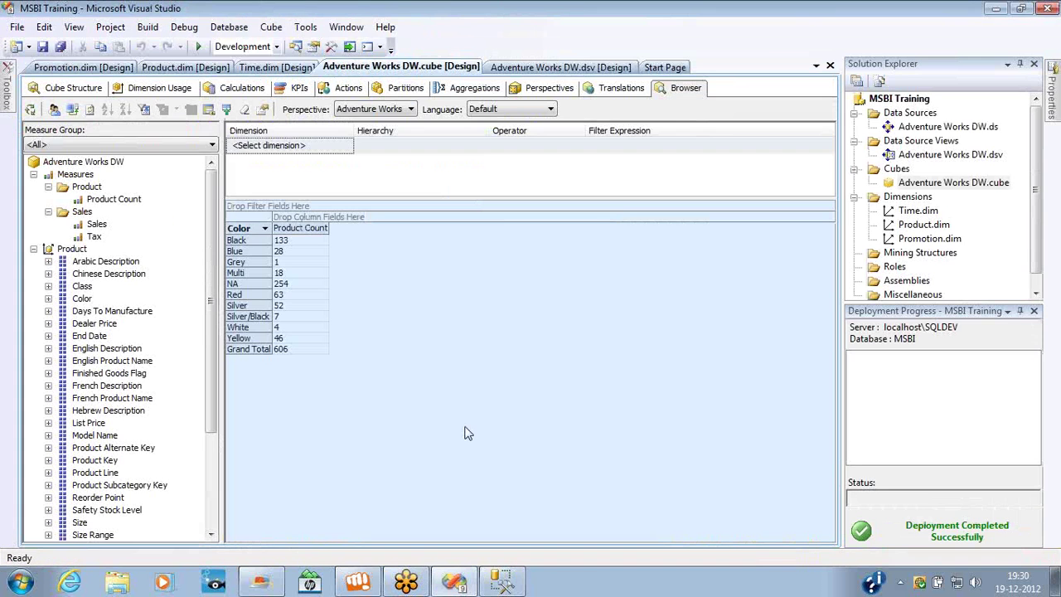
key(alt+Tab)
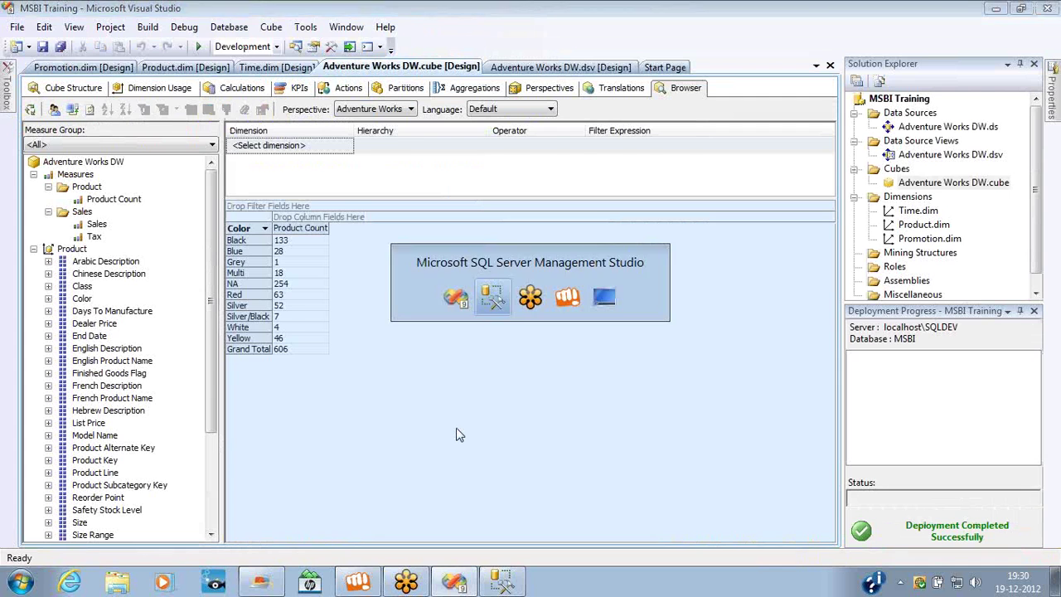
key(alt+Tab)
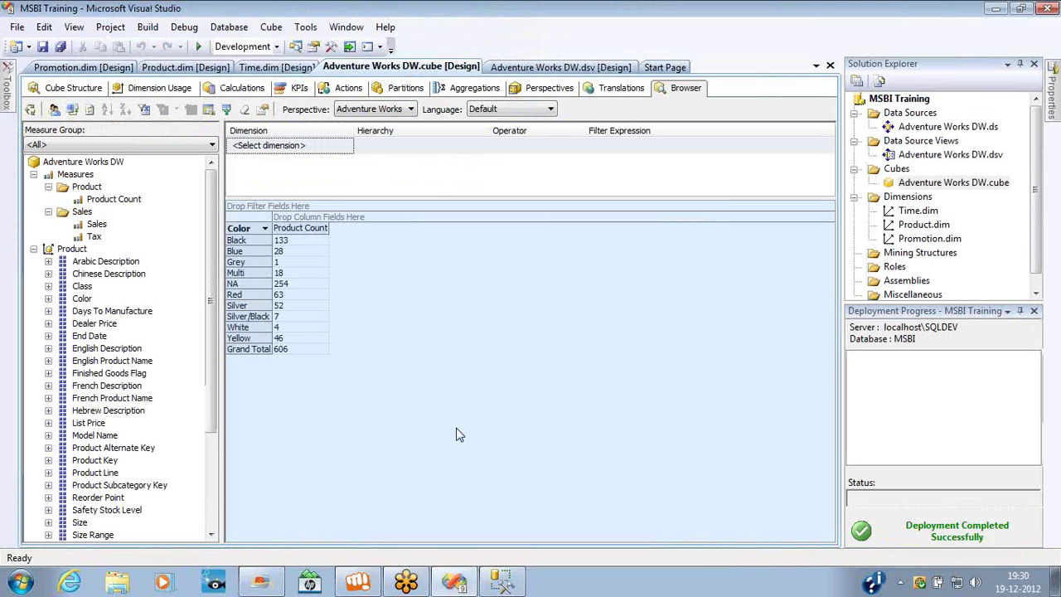
- Check in SQL Server Management Studio which table the color count query reads, then return to Visual Studio
key(alt+Tab)
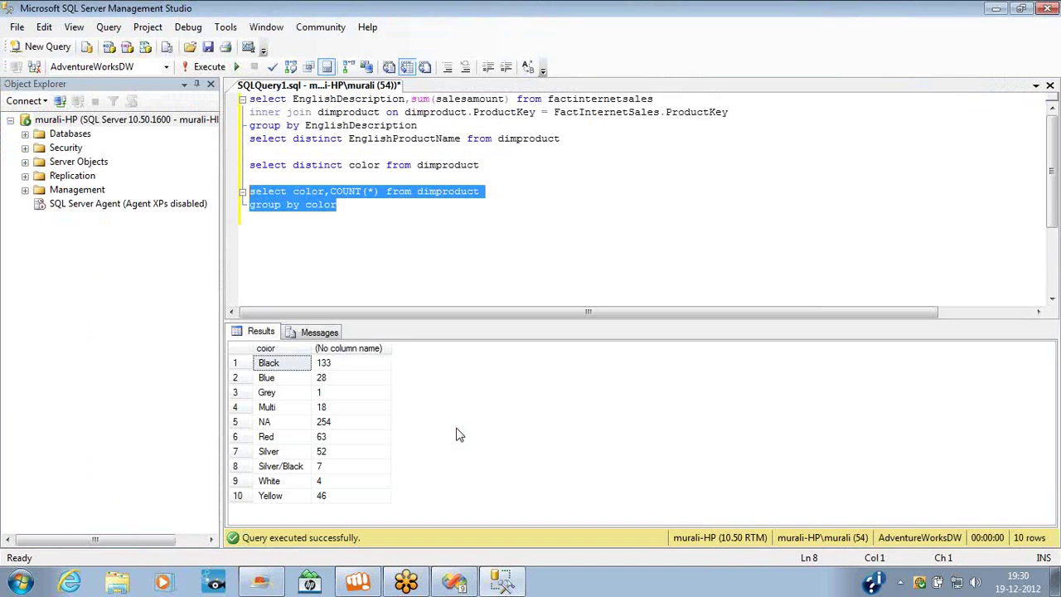
double_click(444, 192)
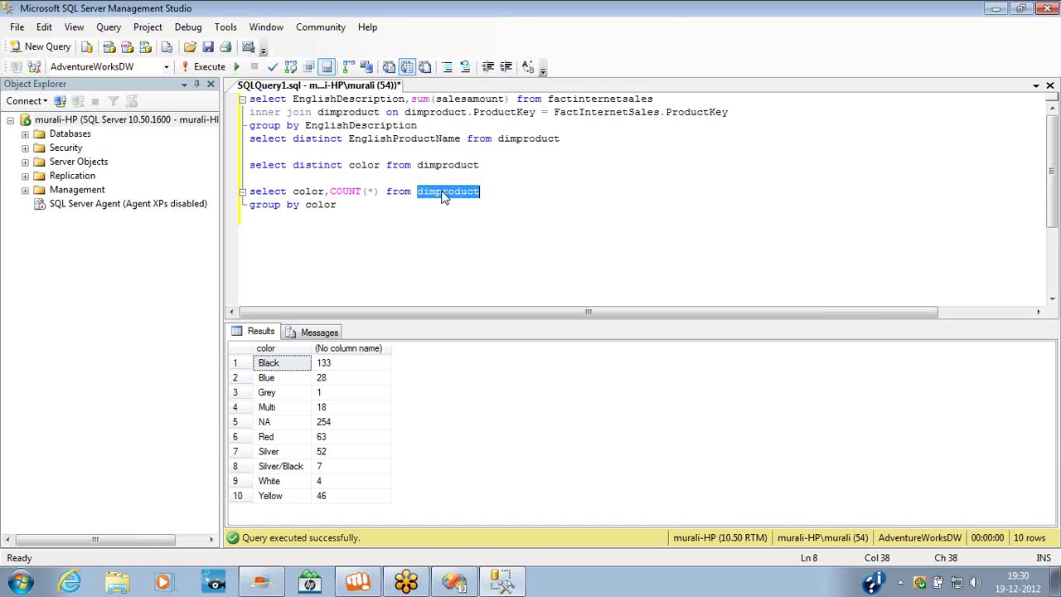
key(alt+Tab)
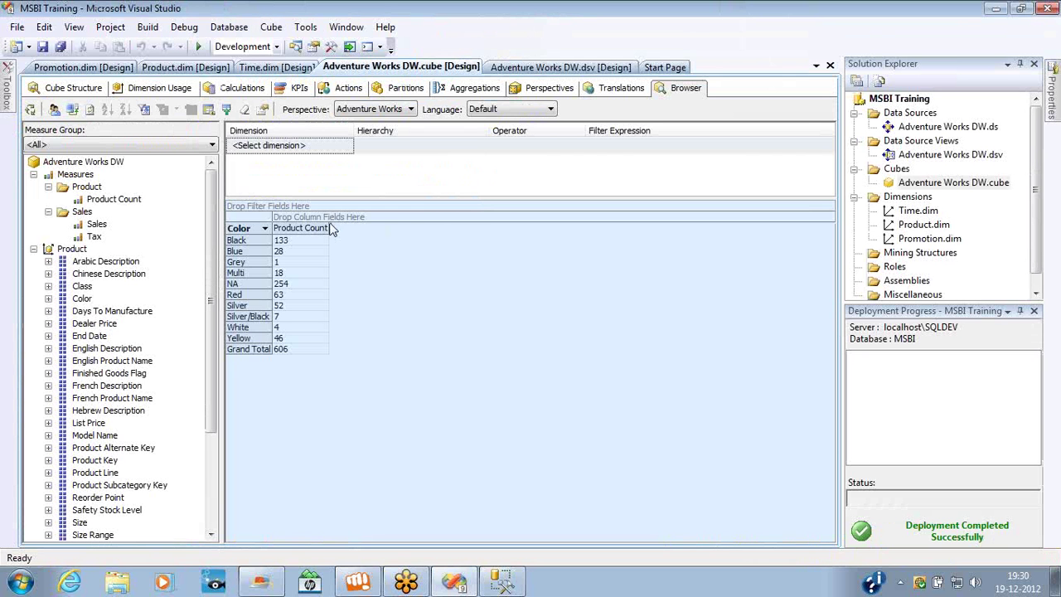
- Open the relationship between the Product dimension and the Sales measure group and try the Referenced relationship type
click(149, 89)
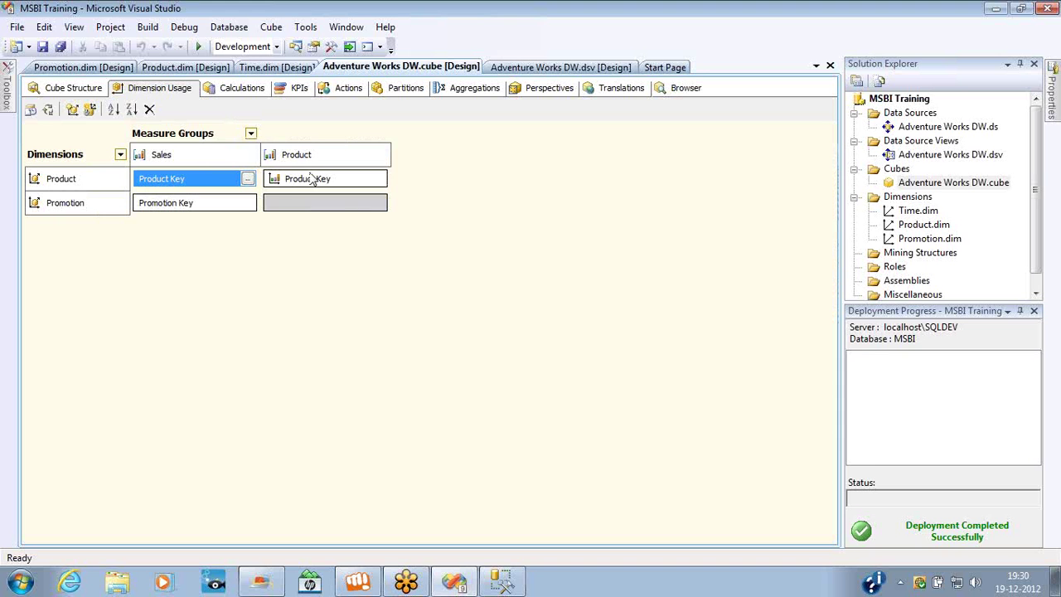
click(247, 180)
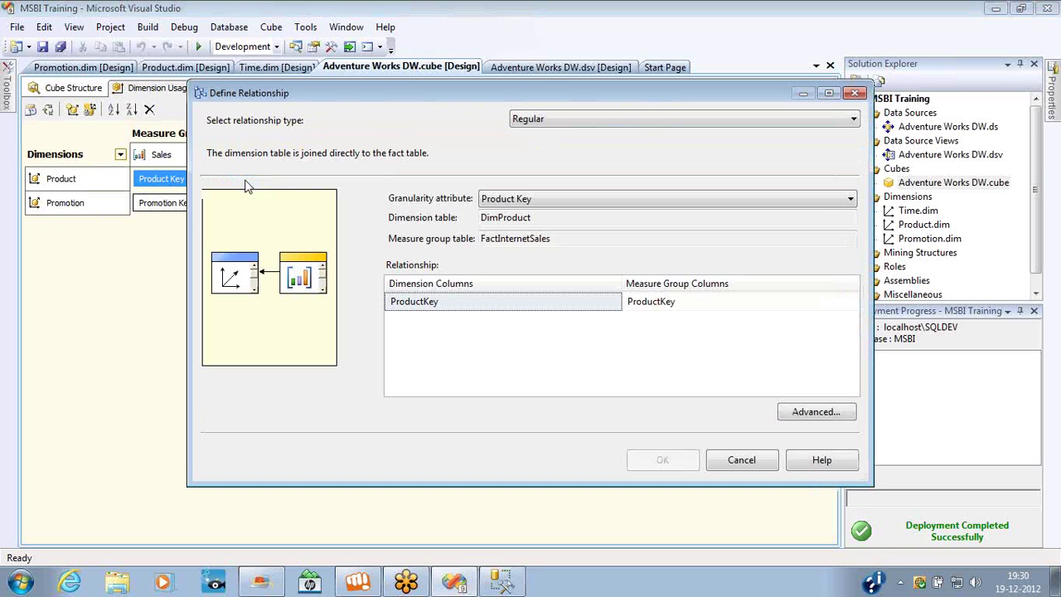
click(594, 121)
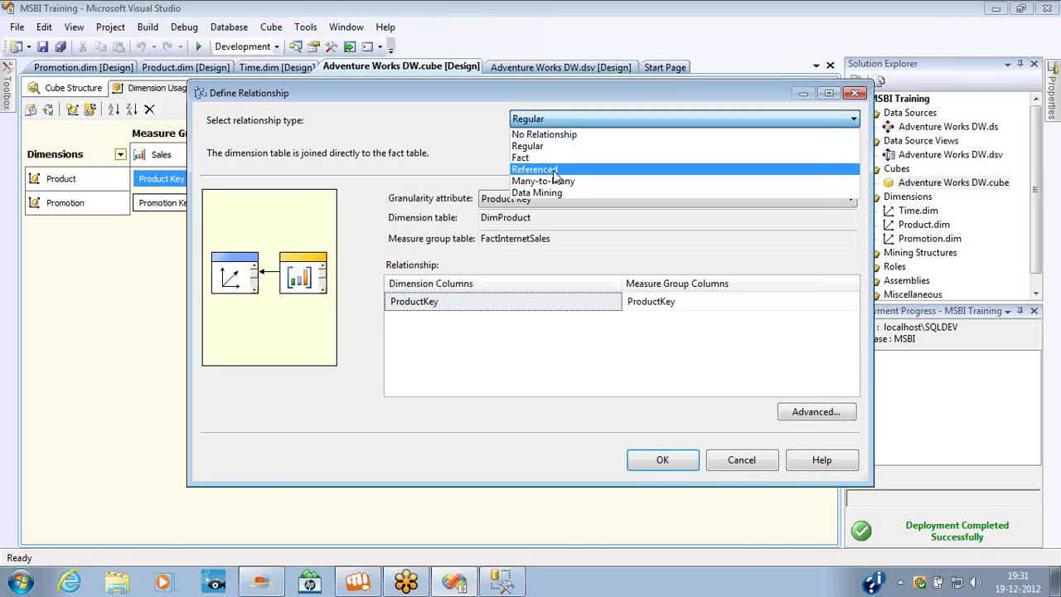
click(556, 178)
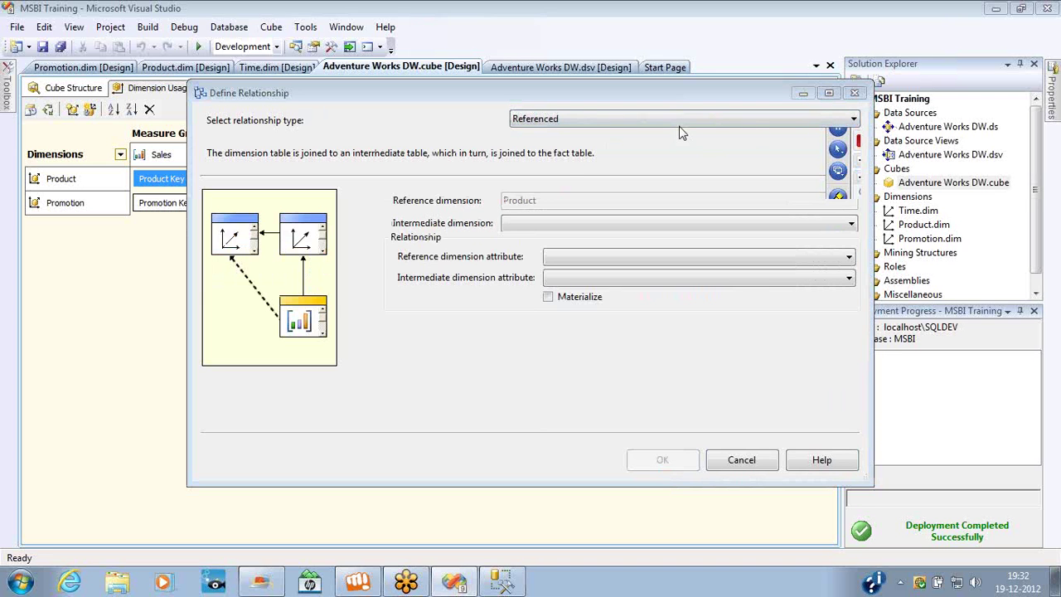
click(644, 115)
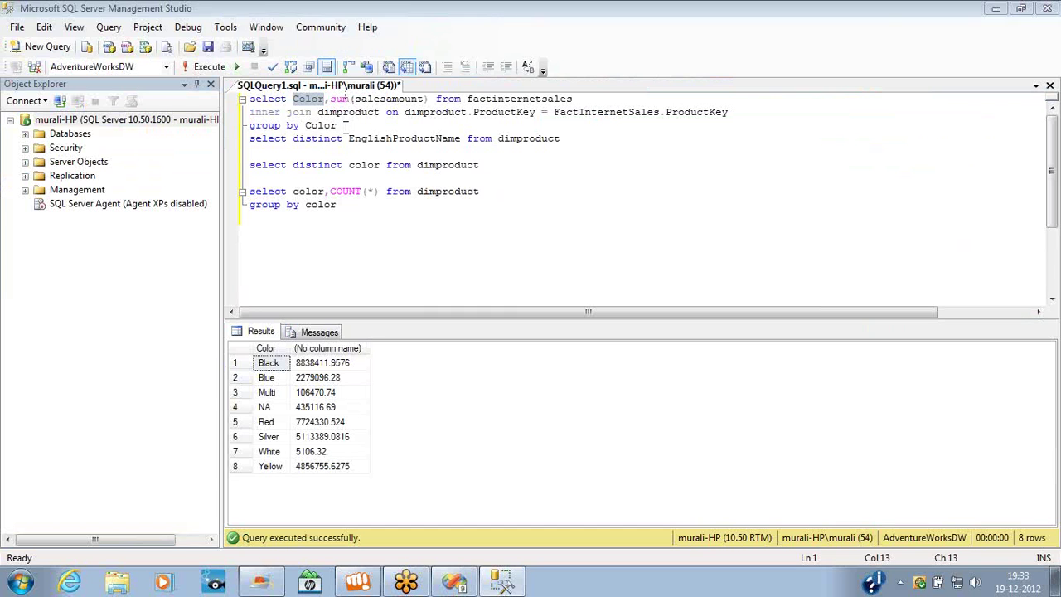
- Highlight the whole query that sums salesamount by Color in SQL Server Management Studio
click(346, 125)
key(ctrl+shift+Home)
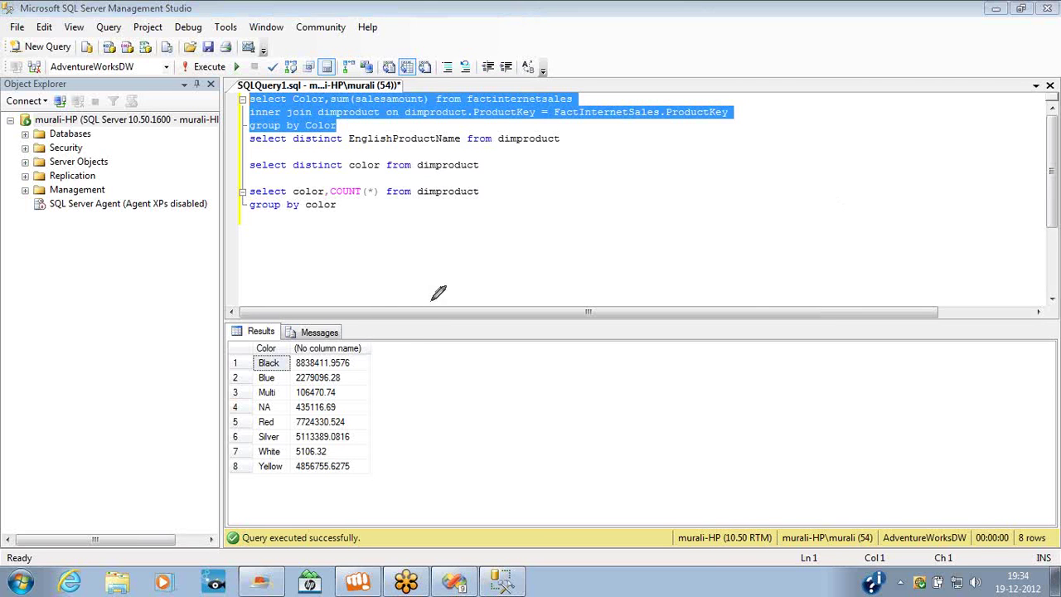
mouse_move(393, 282)
mouse_down()
mouse_move(397, 303)
mouse_move(512, 398)
mouse_move(469, 270)
mouse_move(386, 282)
mouse_up()
drag(454, 275, 474, 399)
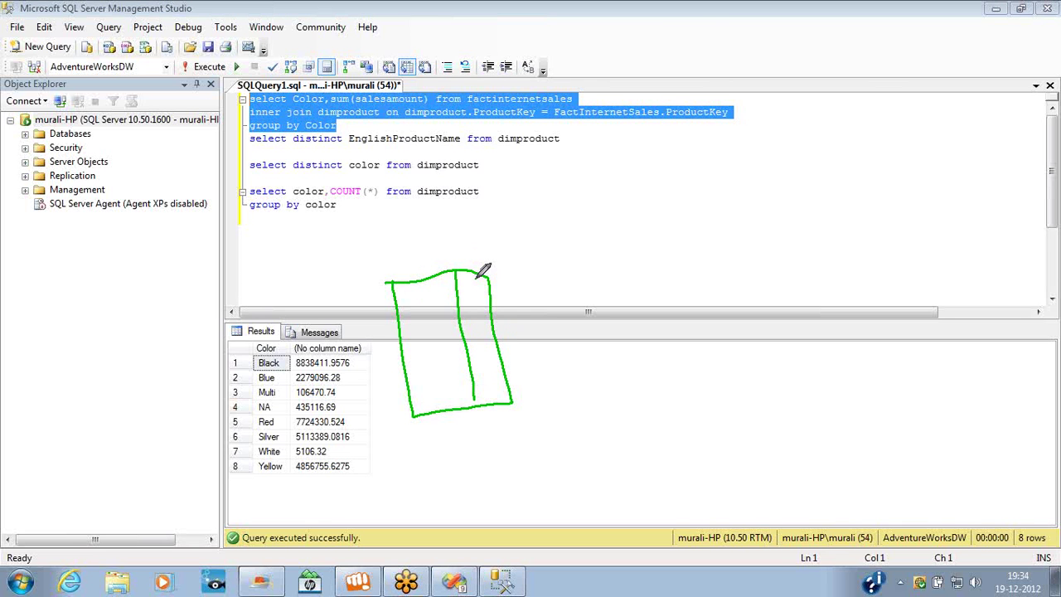
mouse_move(478, 276)
mouse_down()
mouse_move(538, 239)
mouse_move(557, 259)
mouse_move(564, 341)
mouse_move(585, 383)
mouse_move(618, 247)
mouse_move(562, 249)
mouse_move(544, 269)
mouse_move(563, 249)
mouse_move(601, 359)
mouse_up()
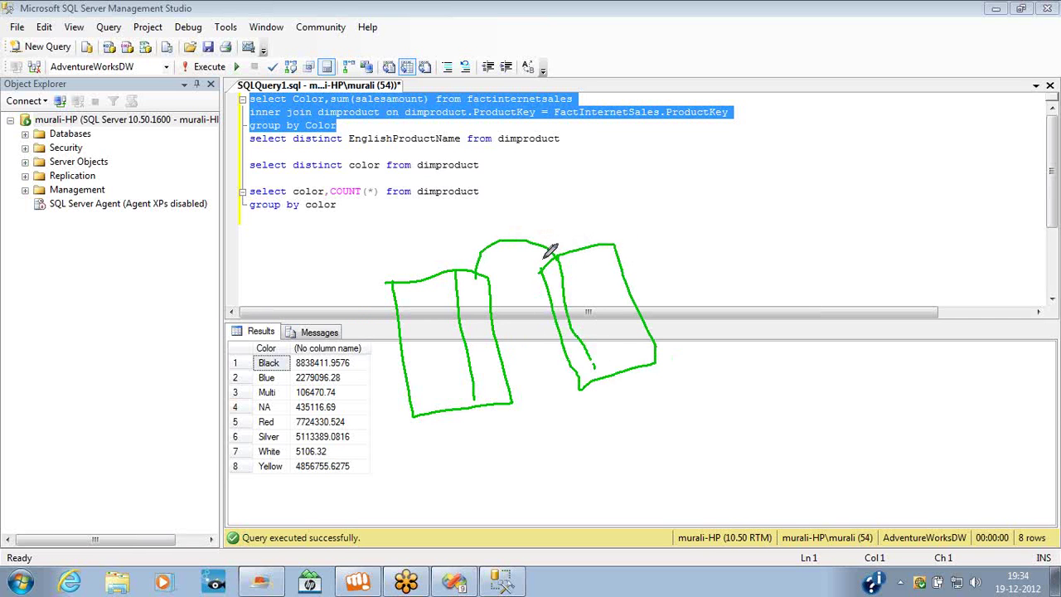
drag(543, 261, 559, 246)
drag(470, 266, 477, 277)
mouse_move(548, 439)
mouse_down()
mouse_move(544, 449)
mouse_move(559, 464)
mouse_up()
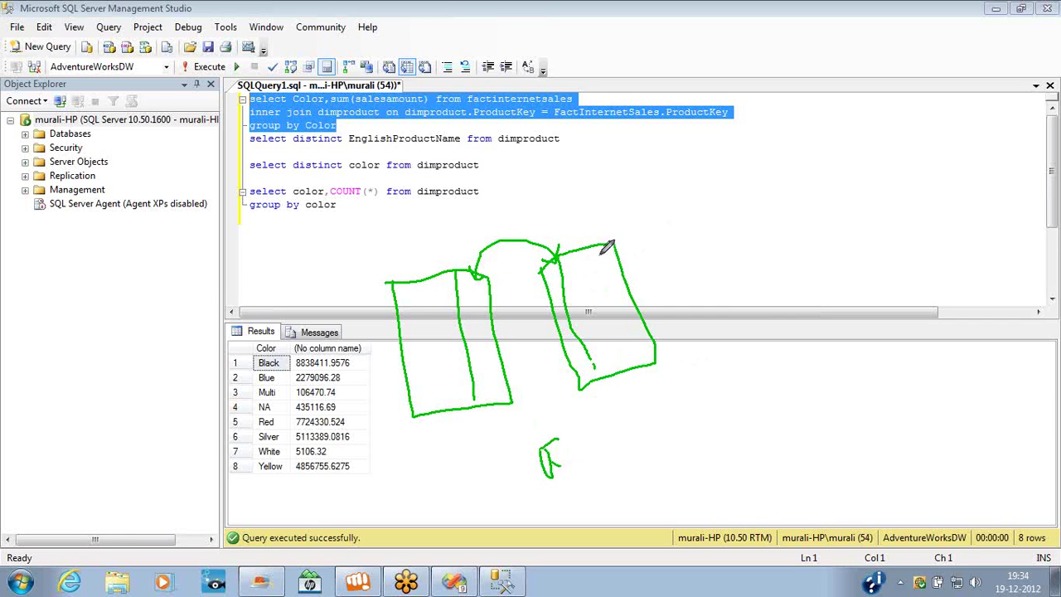
mouse_move(595, 252)
mouse_down()
mouse_move(633, 375)
mouse_move(689, 381)
mouse_move(713, 347)
mouse_up()
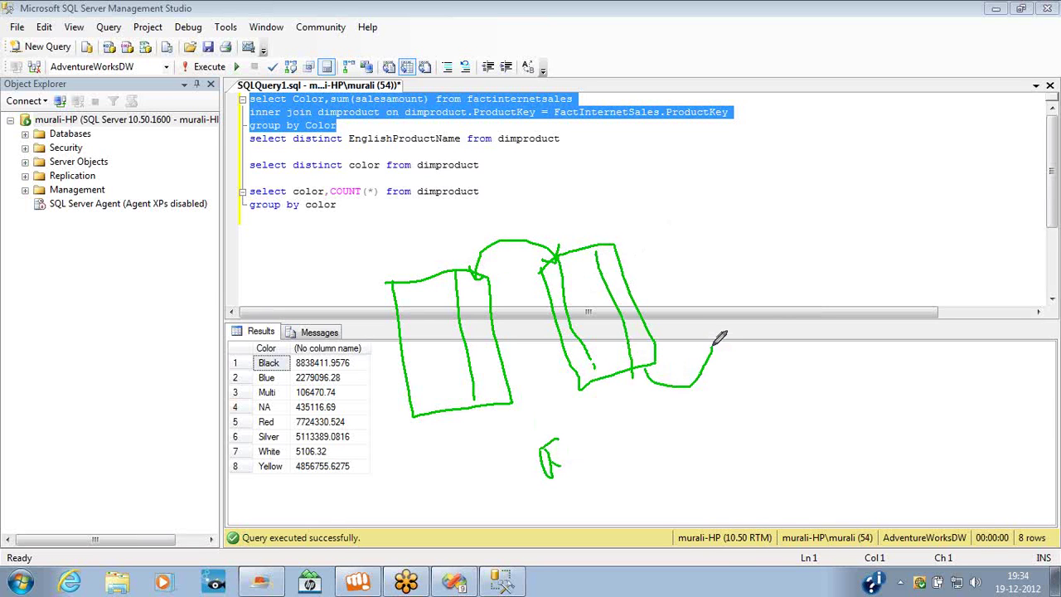
mouse_move(665, 233)
mouse_down()
mouse_move(706, 358)
mouse_move(759, 332)
mouse_move(718, 208)
mouse_move(665, 222)
mouse_move(720, 348)
mouse_up()
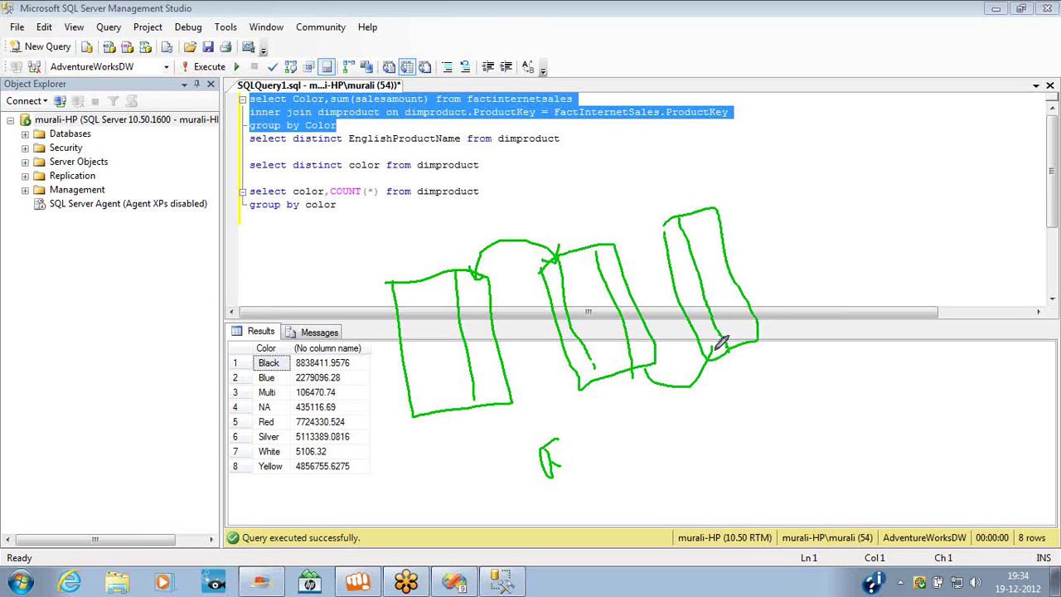
drag(663, 205, 672, 199)
drag(606, 240, 611, 230)
drag(669, 198, 668, 225)
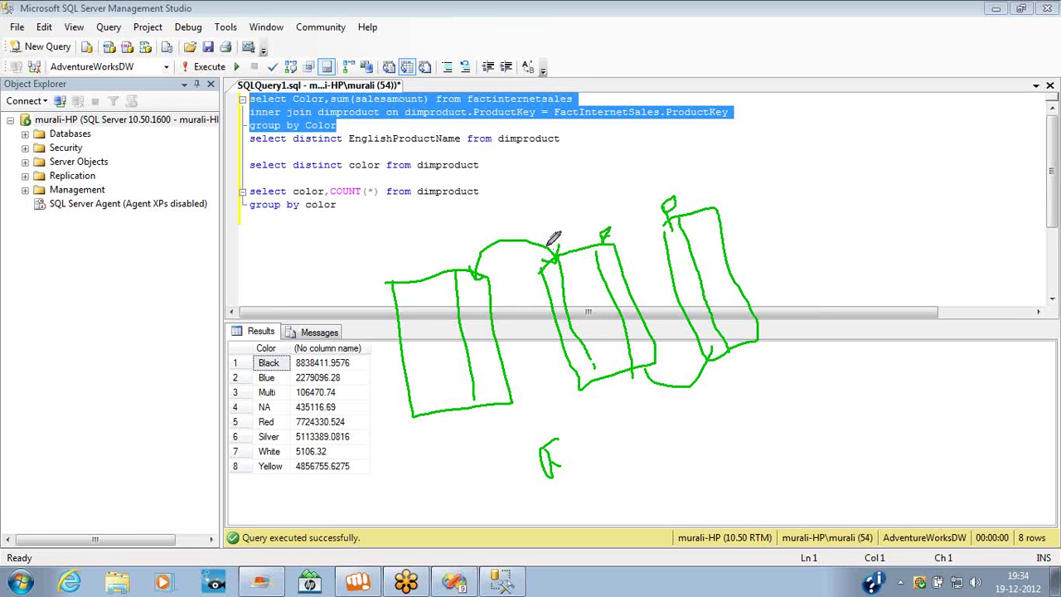
drag(554, 239, 558, 246)
mouse_move(466, 253)
mouse_down()
mouse_move(476, 270)
mouse_move(472, 251)
mouse_up()
mouse_move(478, 427)
mouse_down()
mouse_move(507, 446)
mouse_move(585, 400)
mouse_move(603, 406)
mouse_up()
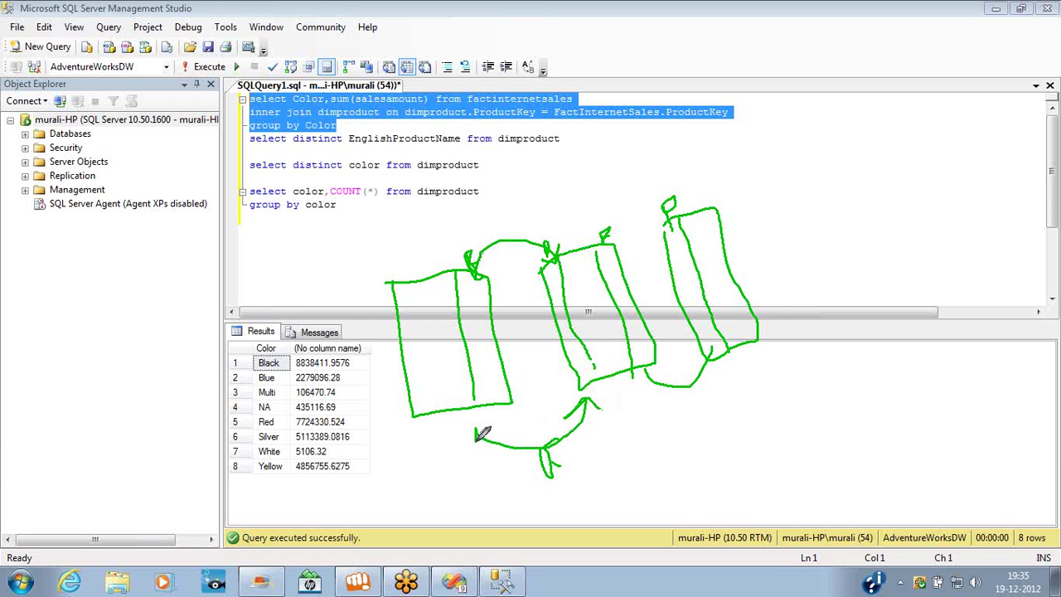
mouse_move(446, 255)
mouse_down()
mouse_move(561, 165)
mouse_move(707, 191)
mouse_move(697, 189)
mouse_move(709, 179)
mouse_up()
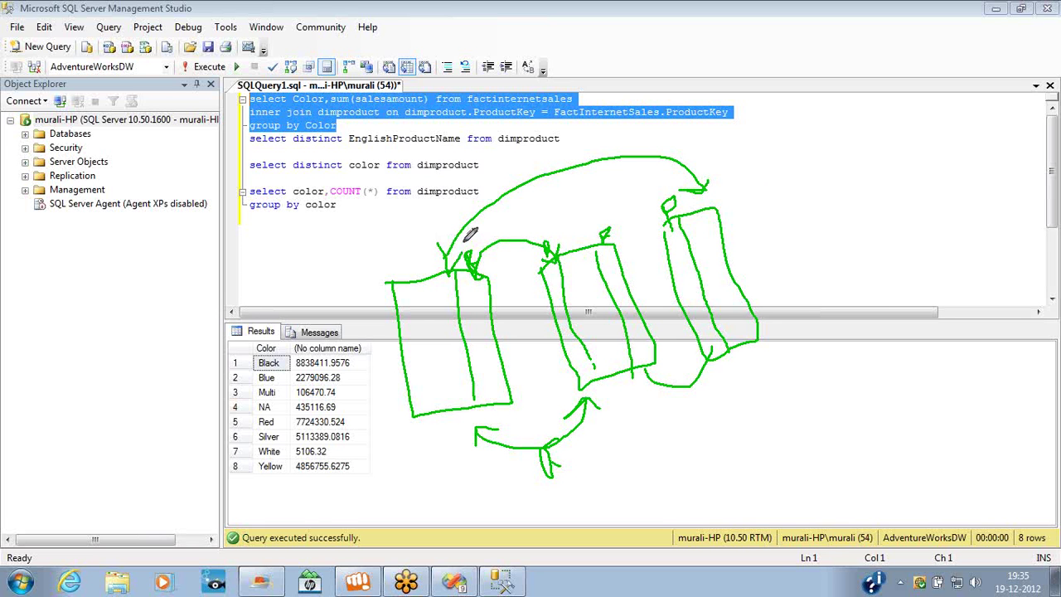
mouse_move(655, 454)
mouse_down()
mouse_move(640, 410)
mouse_move(631, 422)
mouse_up()
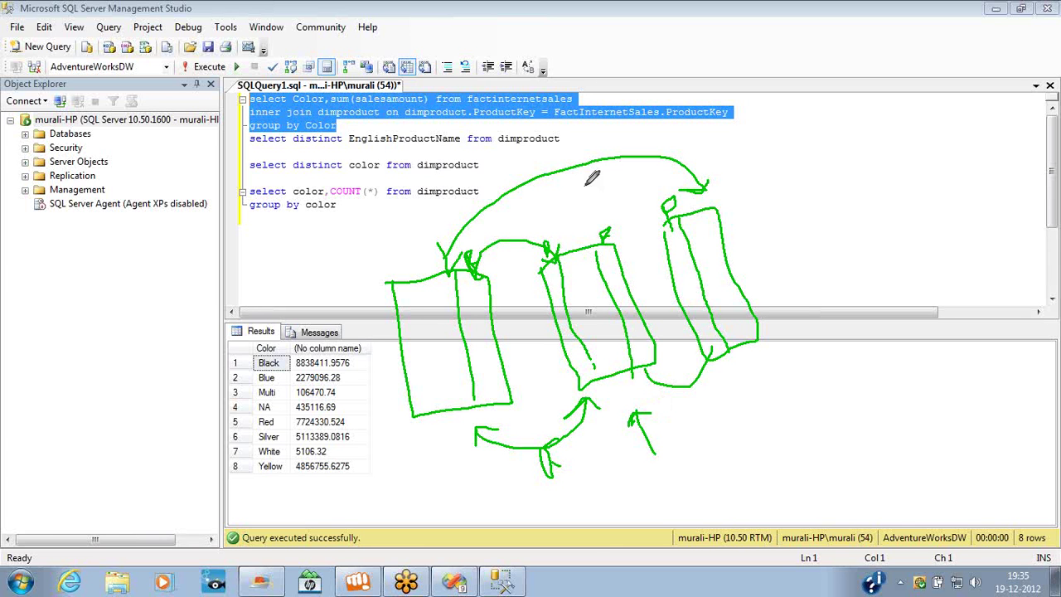
mouse_move(548, 238)
mouse_down()
mouse_move(622, 280)
mouse_move(618, 209)
mouse_move(555, 418)
mouse_up()
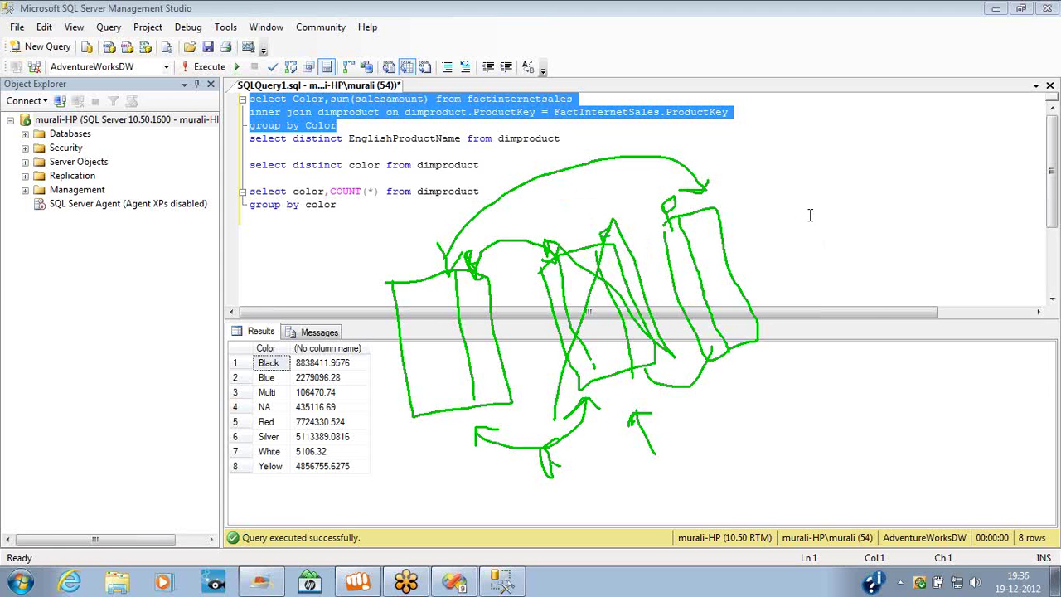
- Switch back to Visual Studio and cancel the relationship definition for the Product dimension
key(alt+Tab)
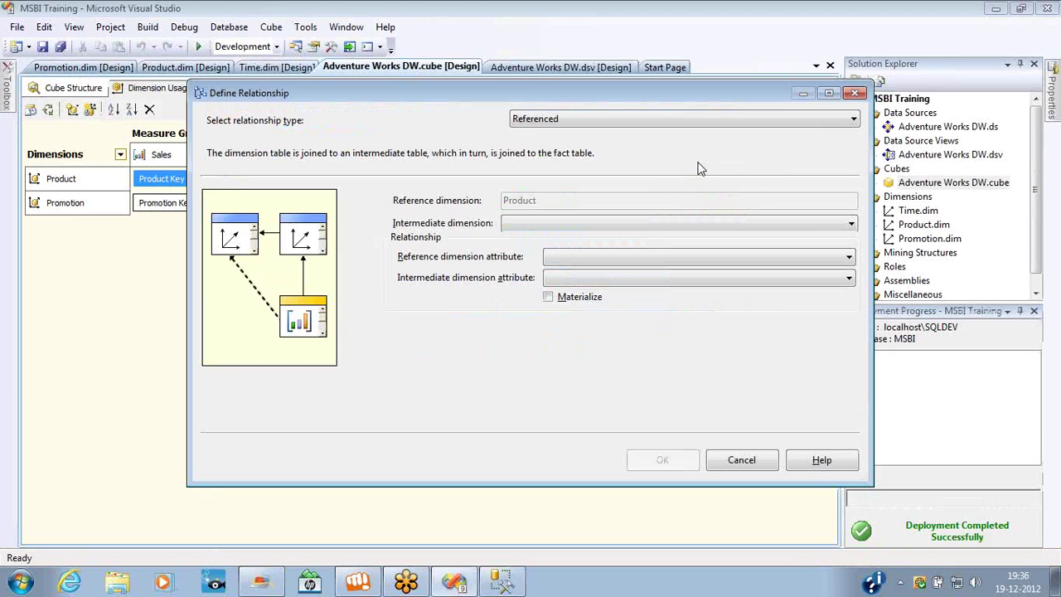
click(758, 461)
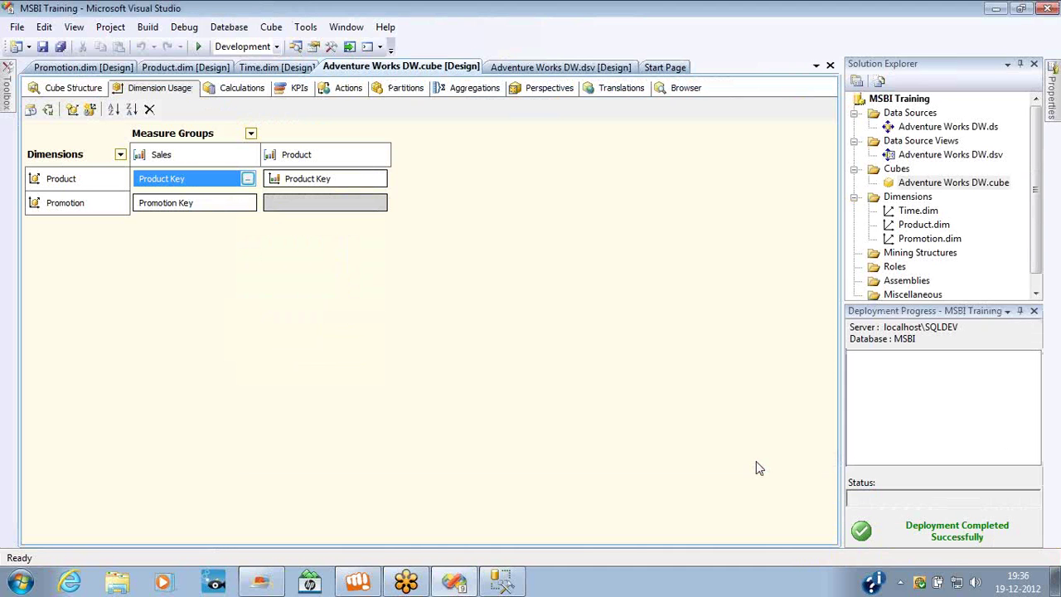
- Open the Adventure Works DW data source view and bring the ProductKey column of FactInternetSales into view
click(539, 70)
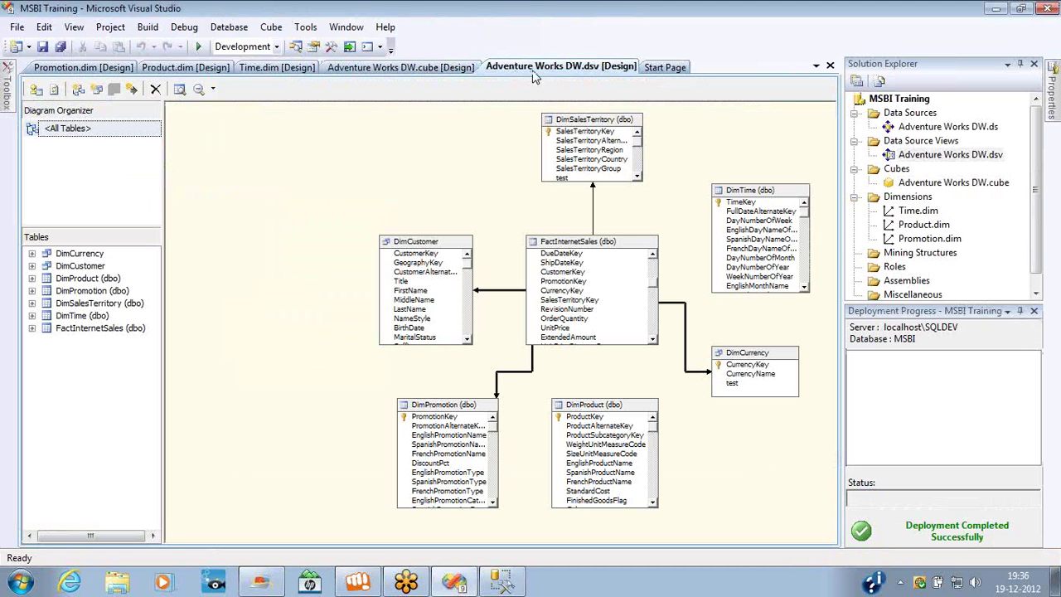
click(597, 249)
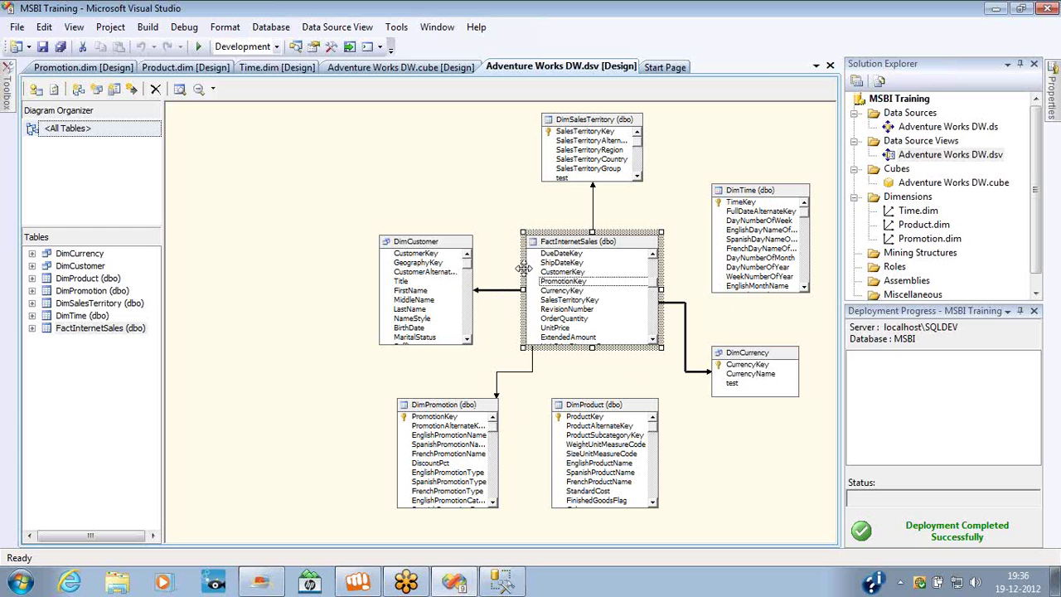
click(592, 411)
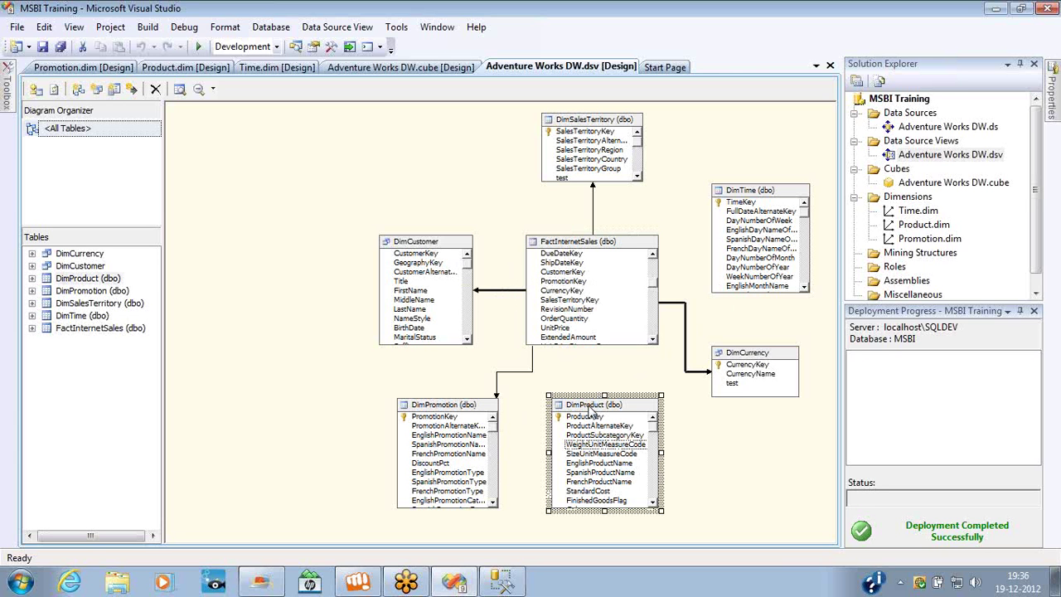
click(654, 272)
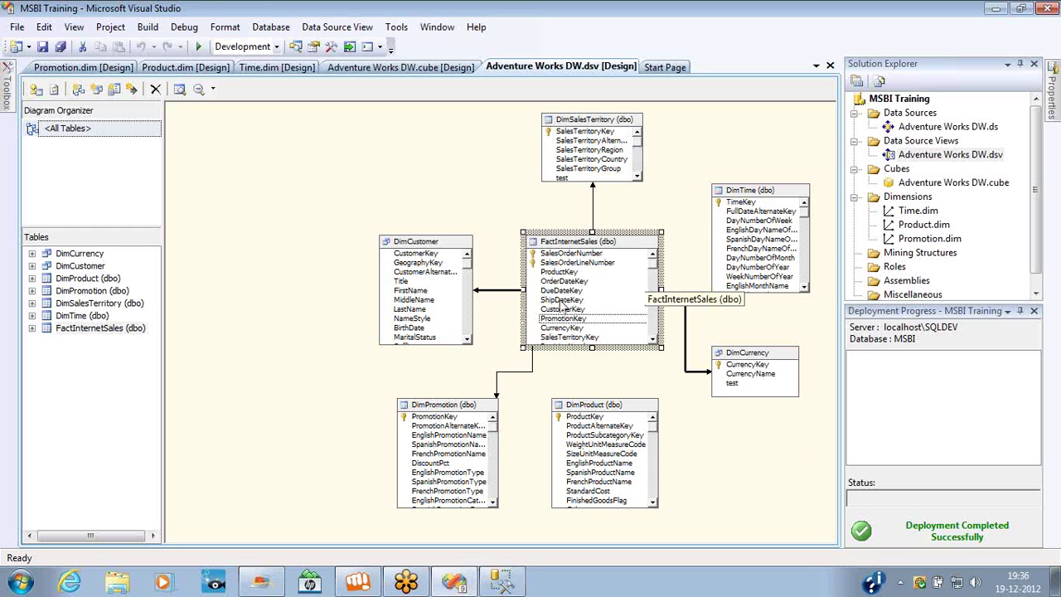
drag(557, 275, 565, 287)
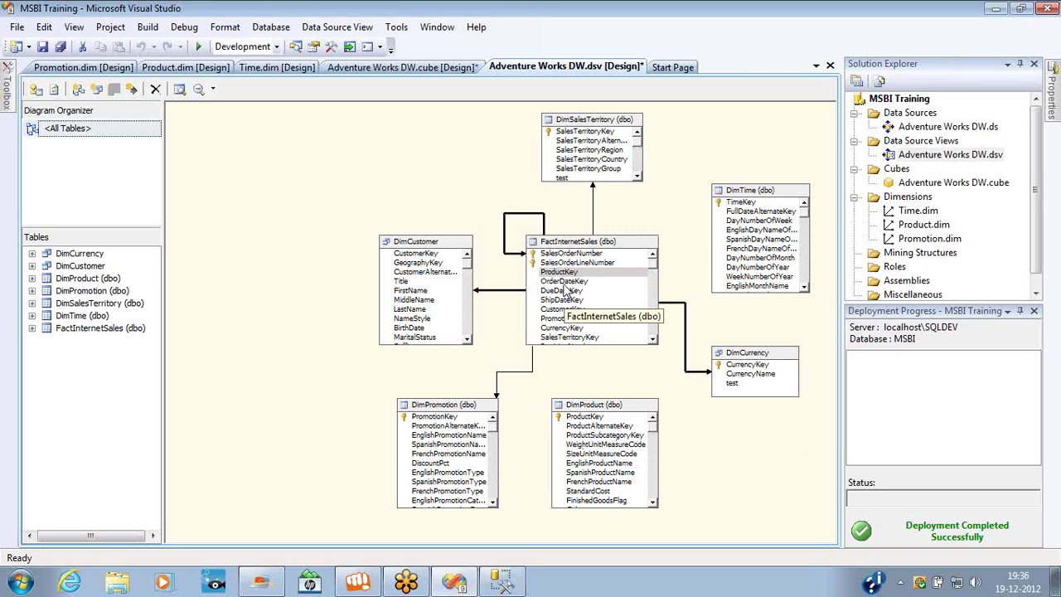
click(528, 214)
key(Delete)
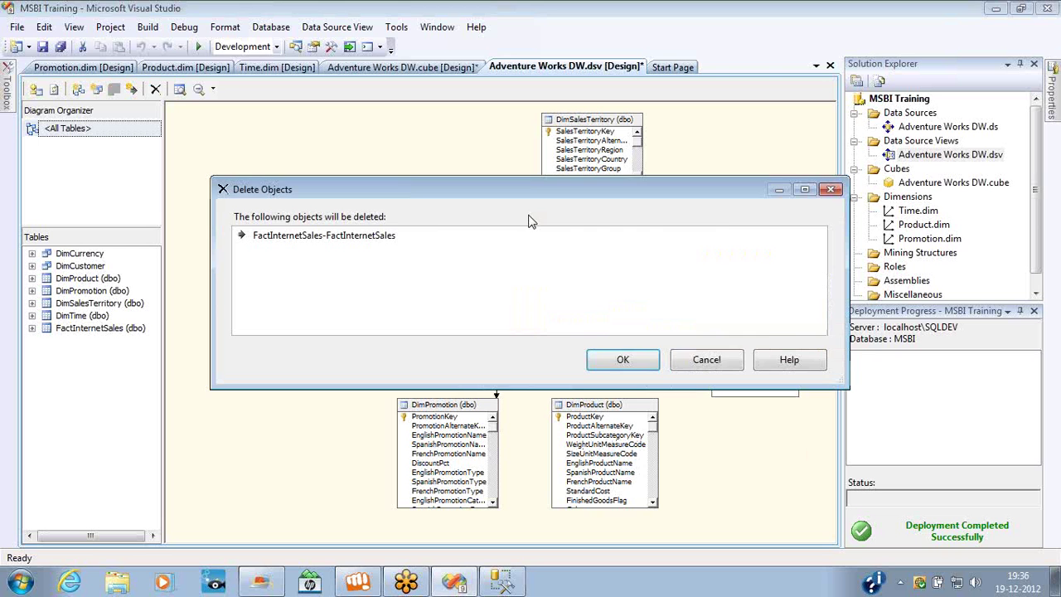
key(Return)
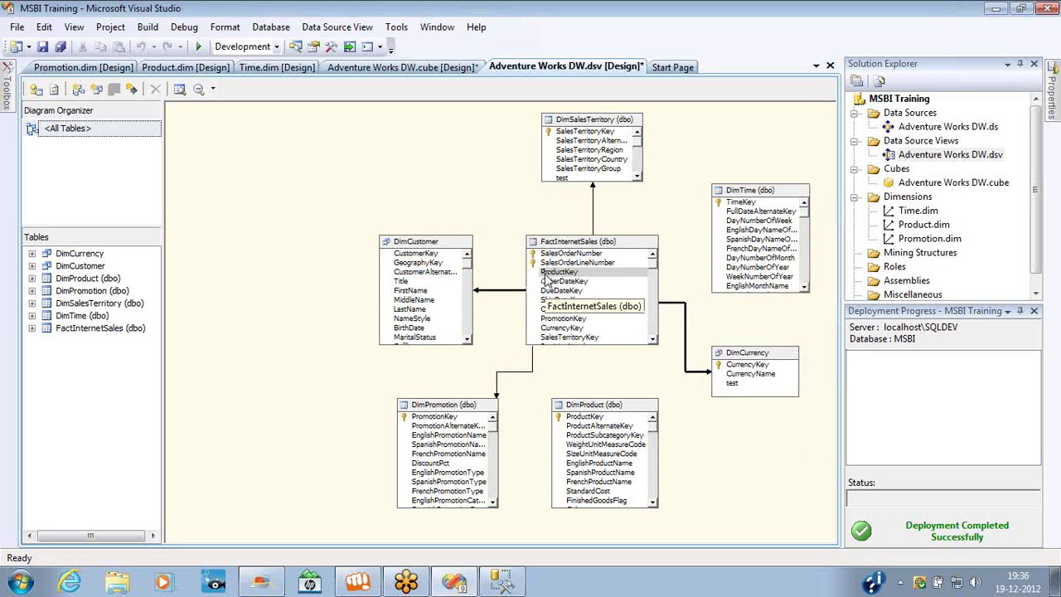
- Create a relationship from ProductKey in FactInternetSales to ProductKey in DimProduct
drag(546, 278, 579, 419)
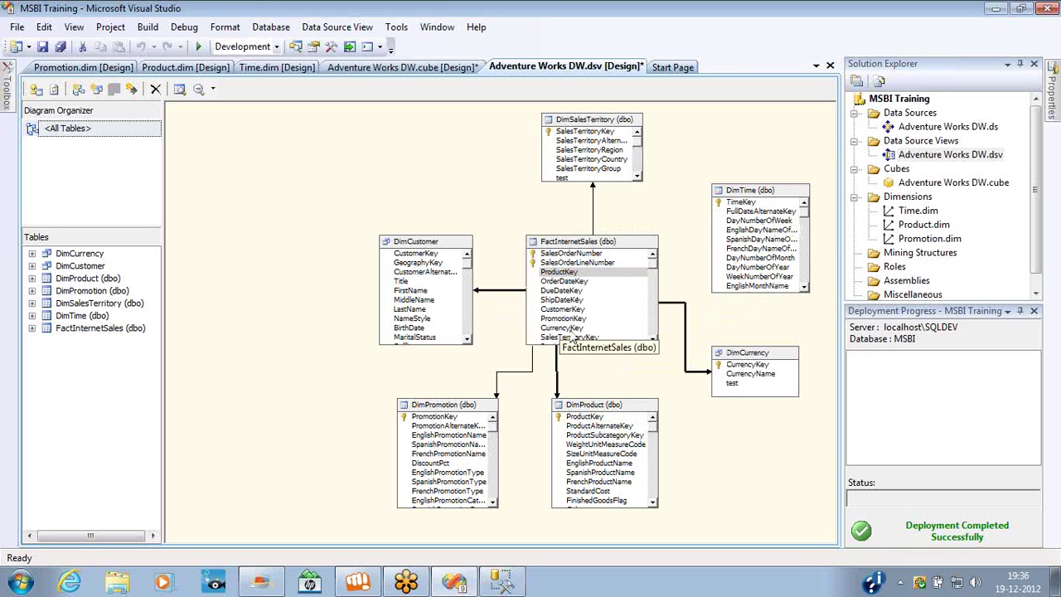
- Delete the DimTime table from the data source view
click(748, 194)
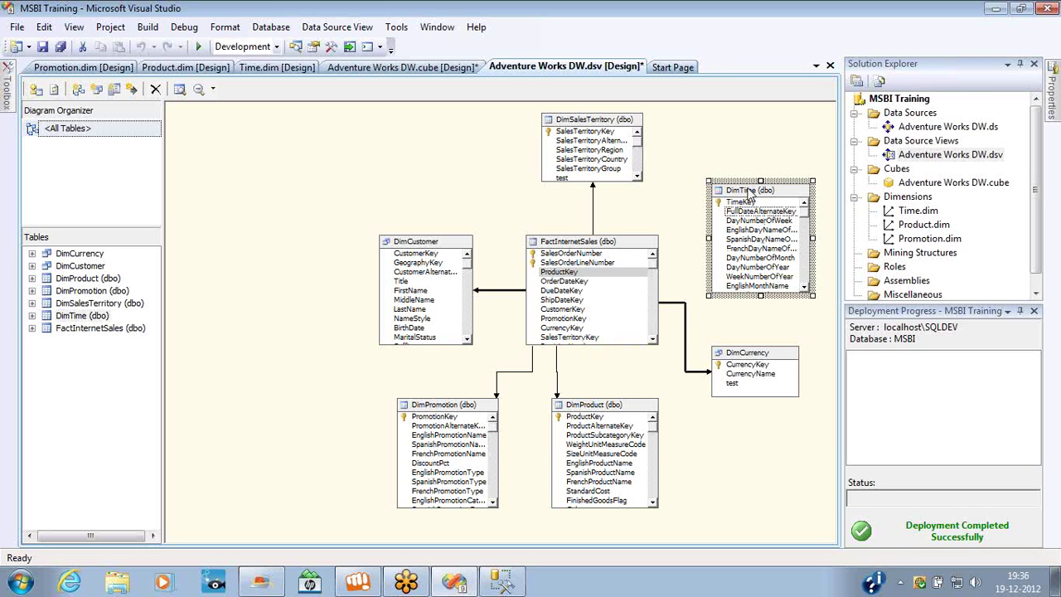
key(Delete)
key(Return)
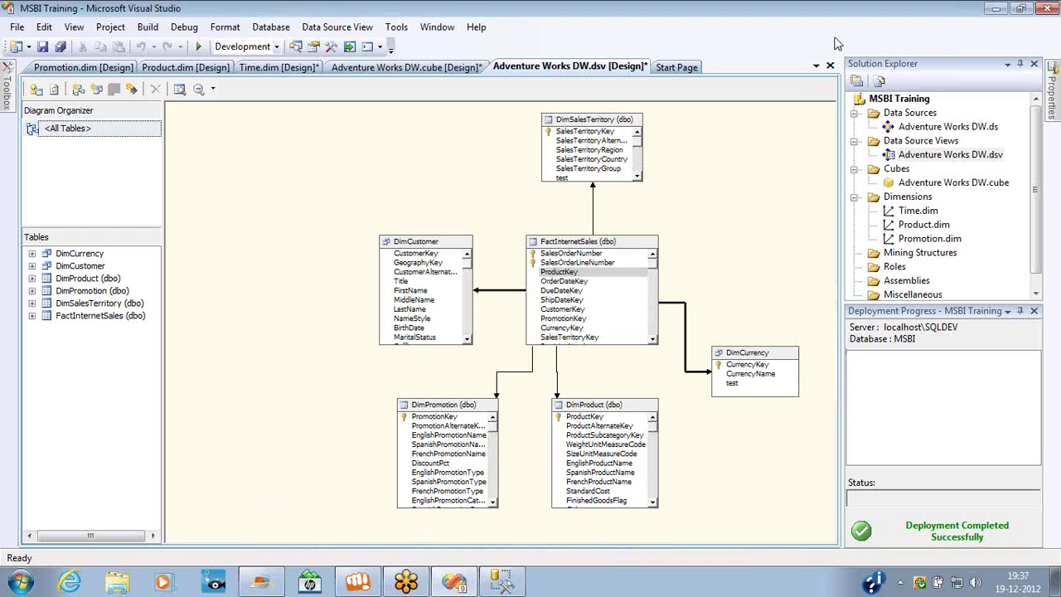
- Delete the Time.dim dimension from the MSBI Training project
click(926, 214)
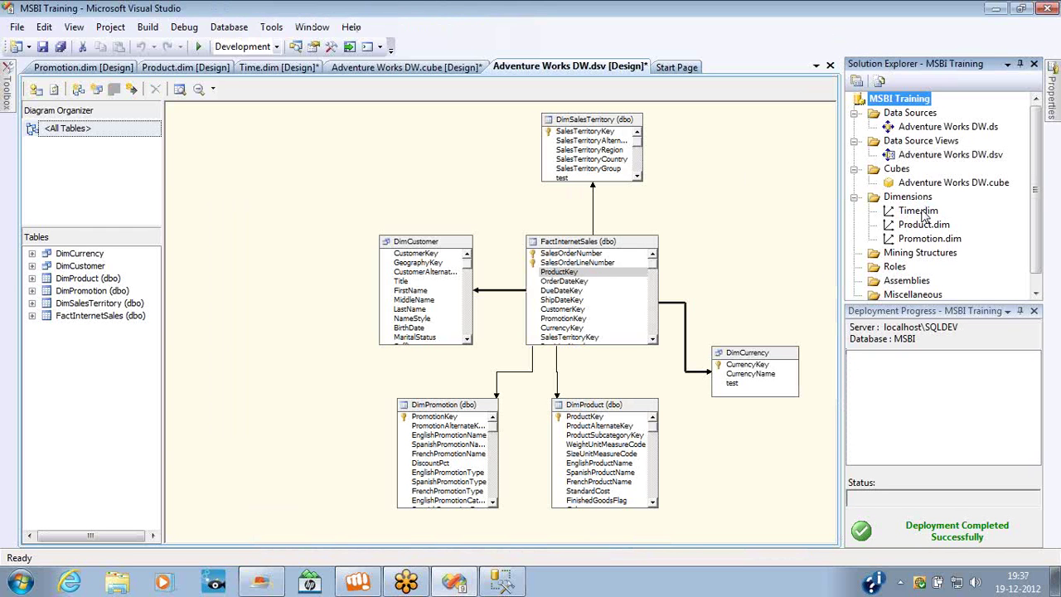
click(926, 214)
key(Delete)
key(Return)
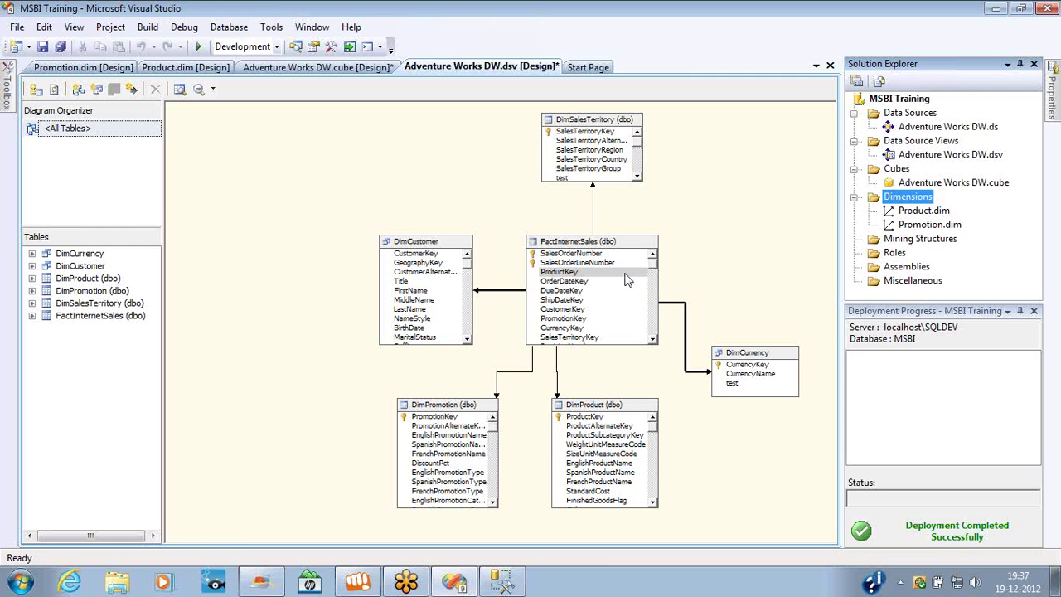
- Add all tables related to FactInternetSales to the data source view's included objects
click(561, 252)
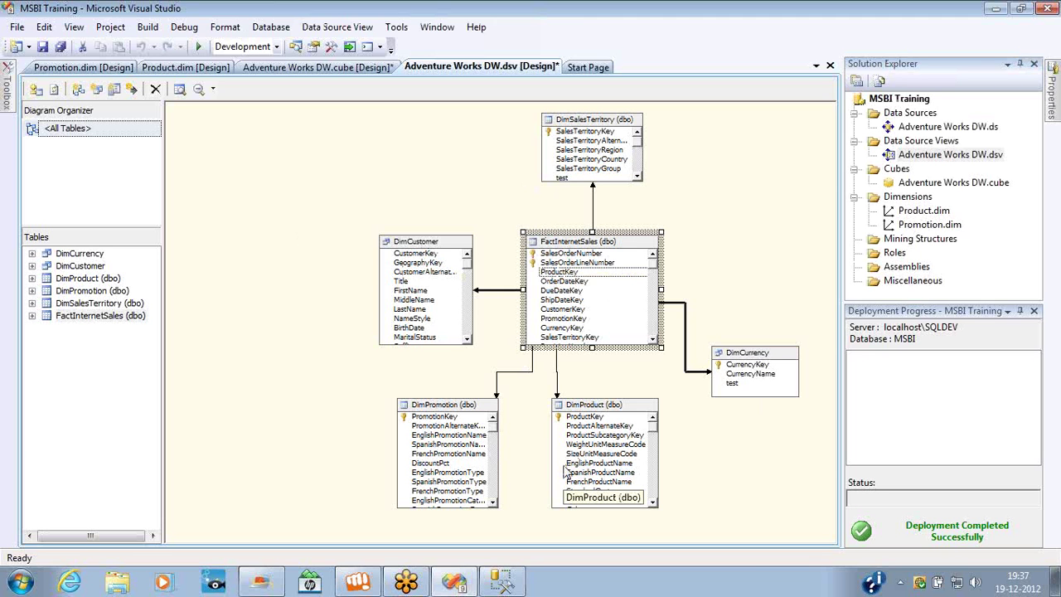
right_click(278, 239)
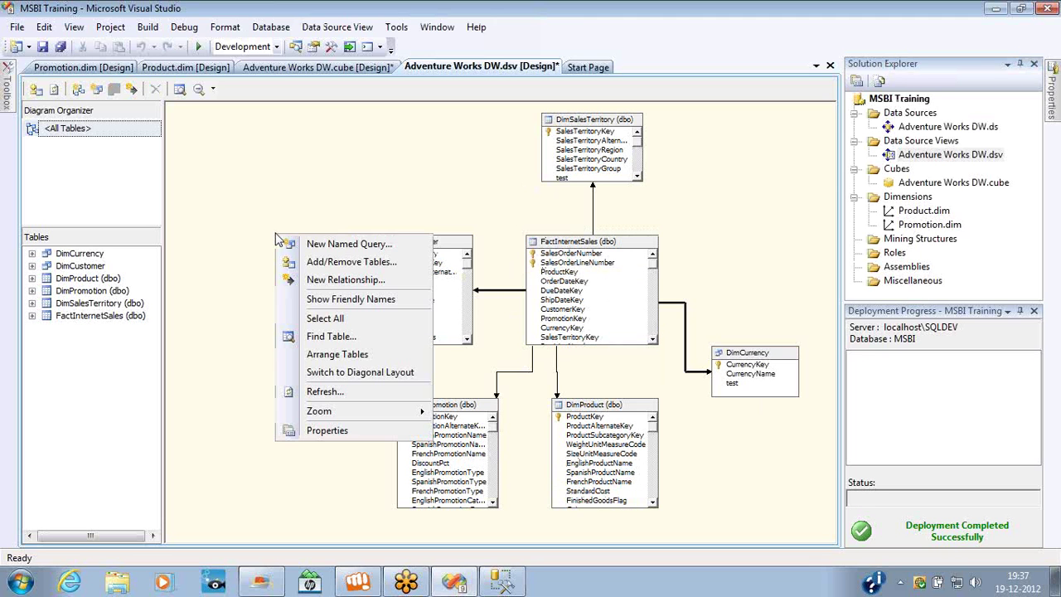
click(330, 263)
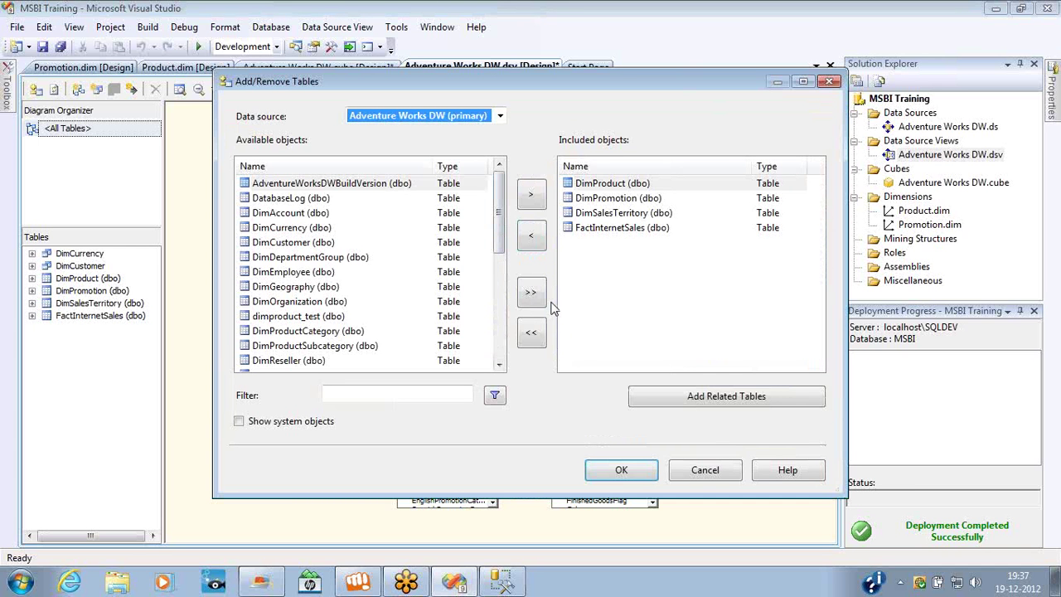
click(598, 231)
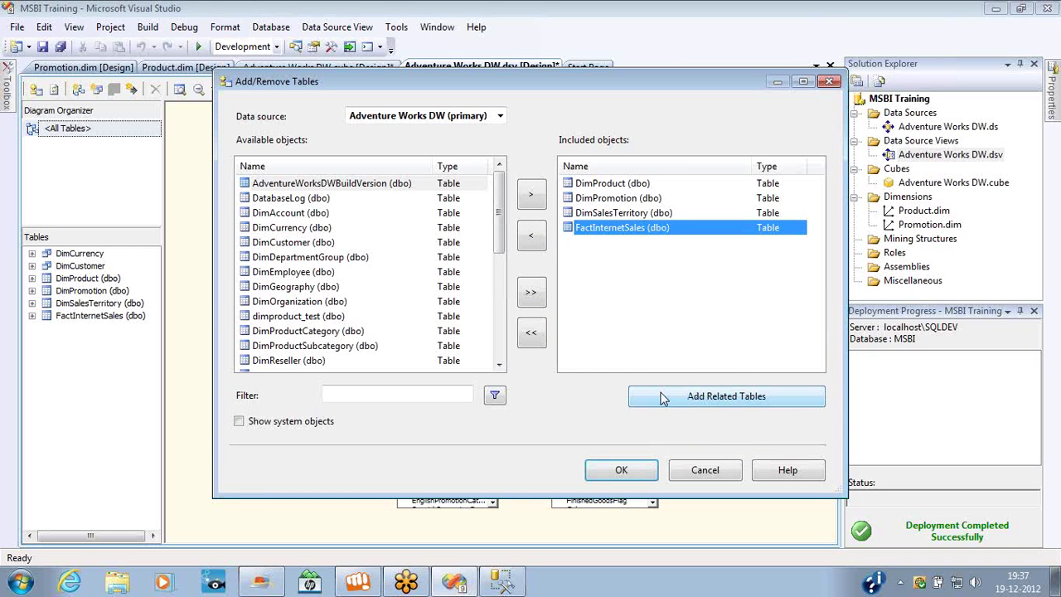
click(664, 399)
click(618, 228)
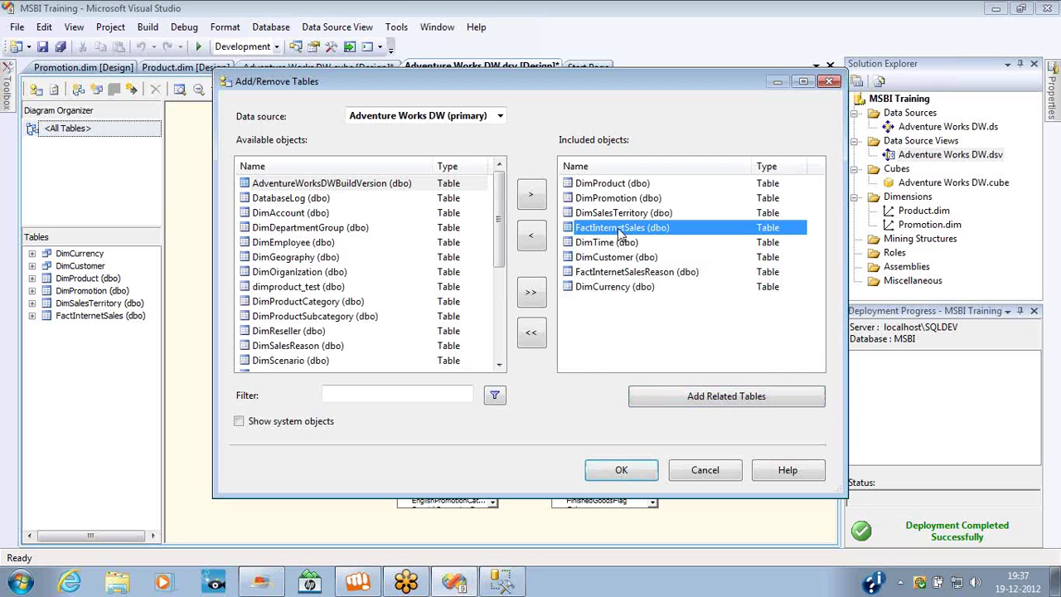
click(673, 402)
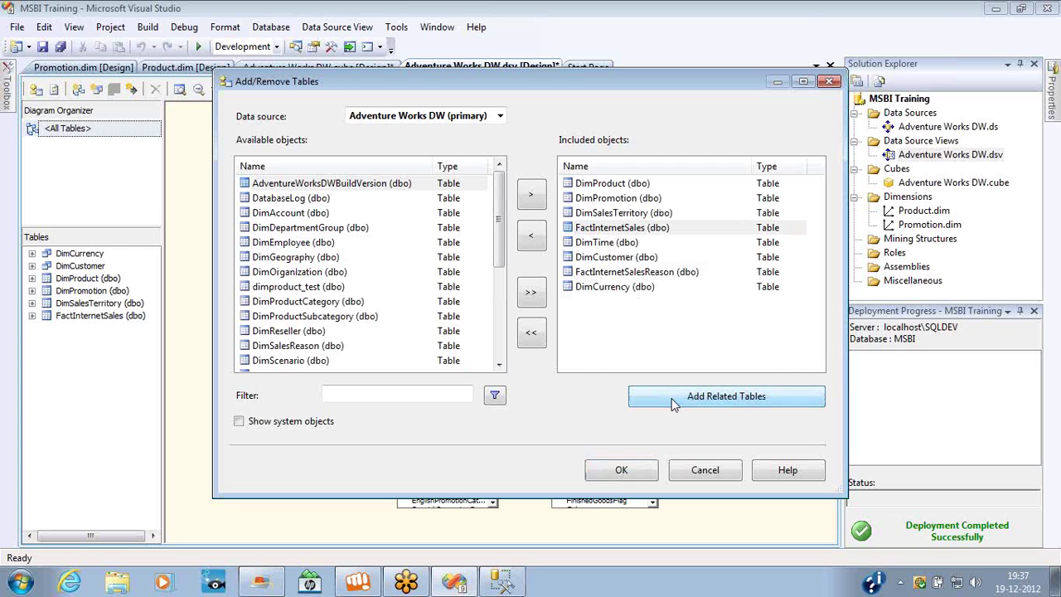
click(612, 231)
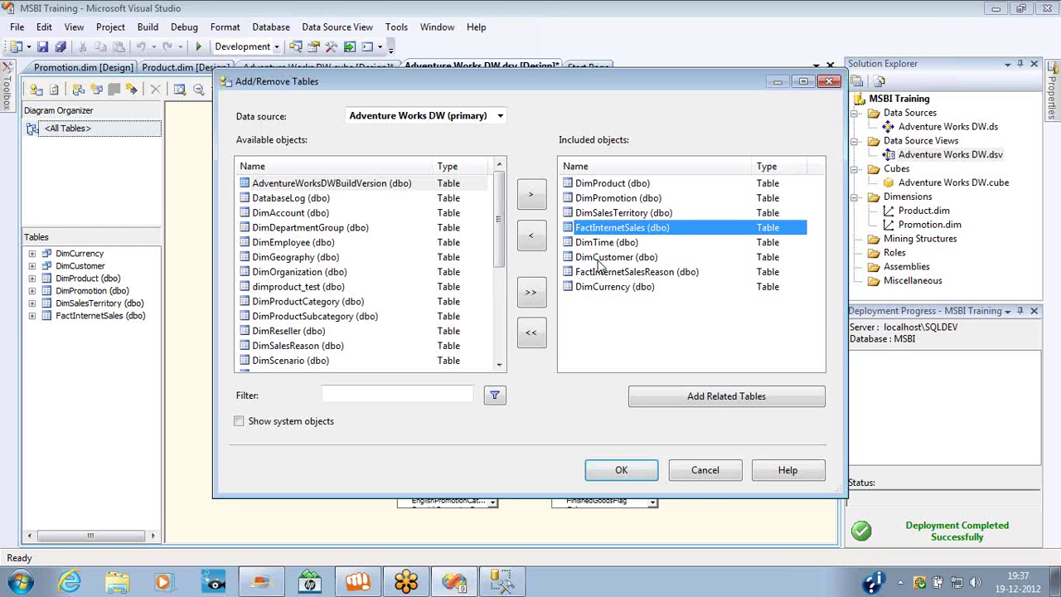
click(606, 188)
shift+click(606, 216)
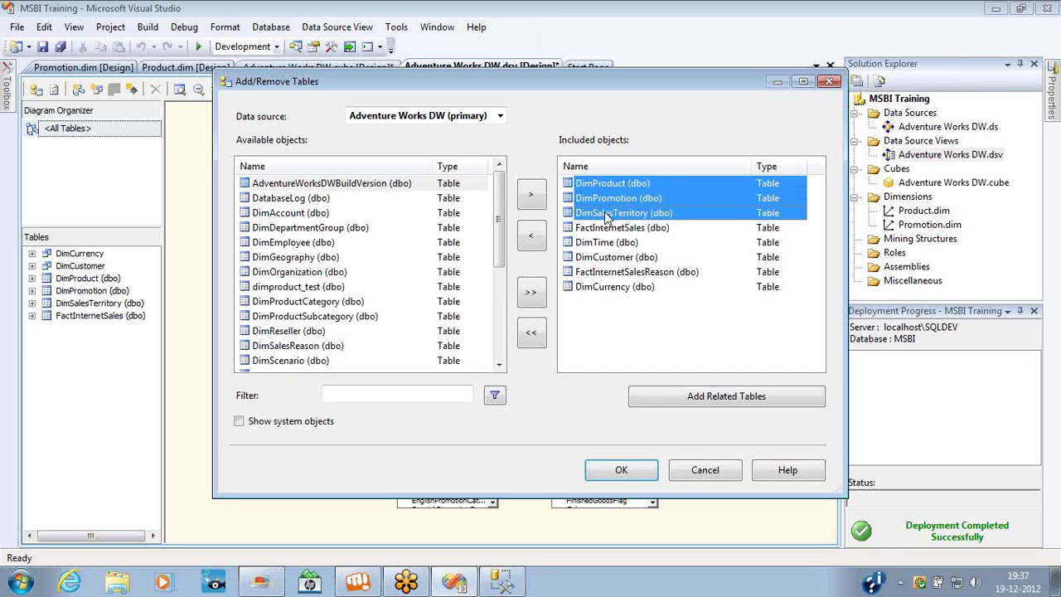
ctrl+click(603, 243)
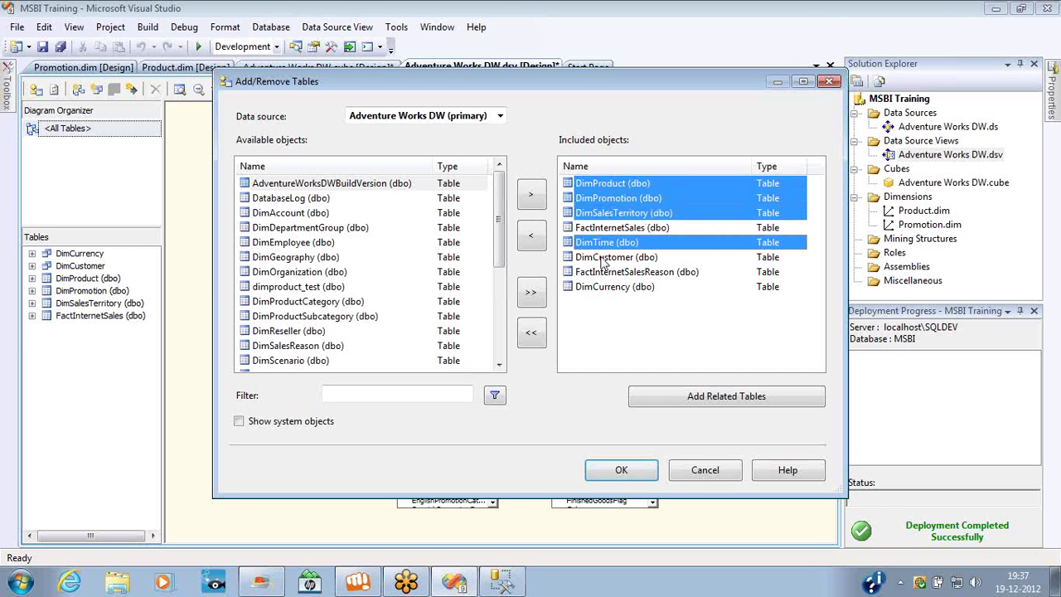
ctrl+click(604, 260)
ctrl+click(603, 274)
ctrl+click(603, 289)
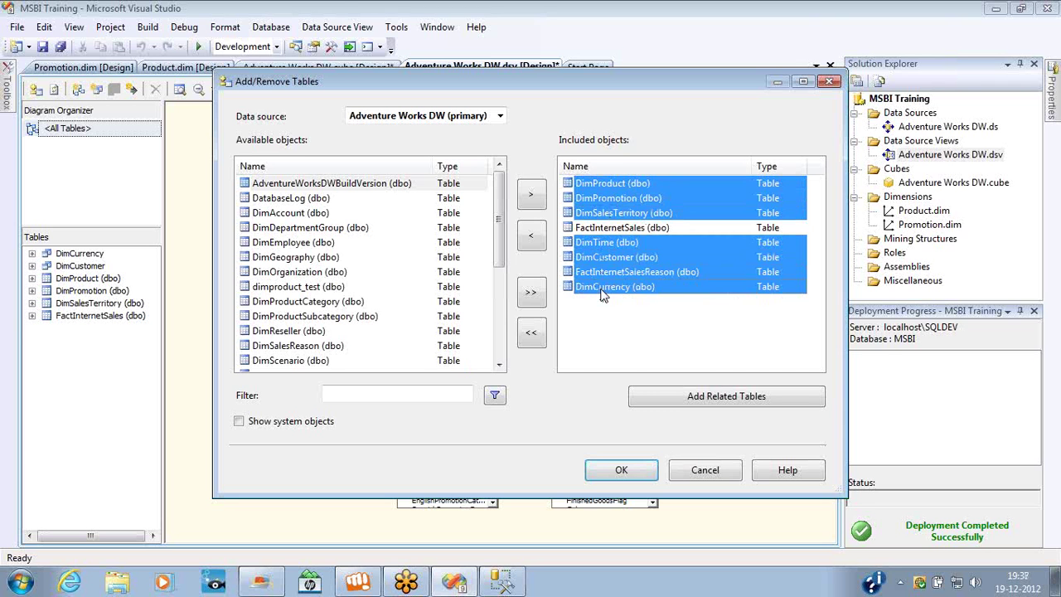
click(613, 199)
- Include the tables related to DimProduct, and exclude FactResellerSales and FactInternetSalesReason from the data source view
click(611, 185)
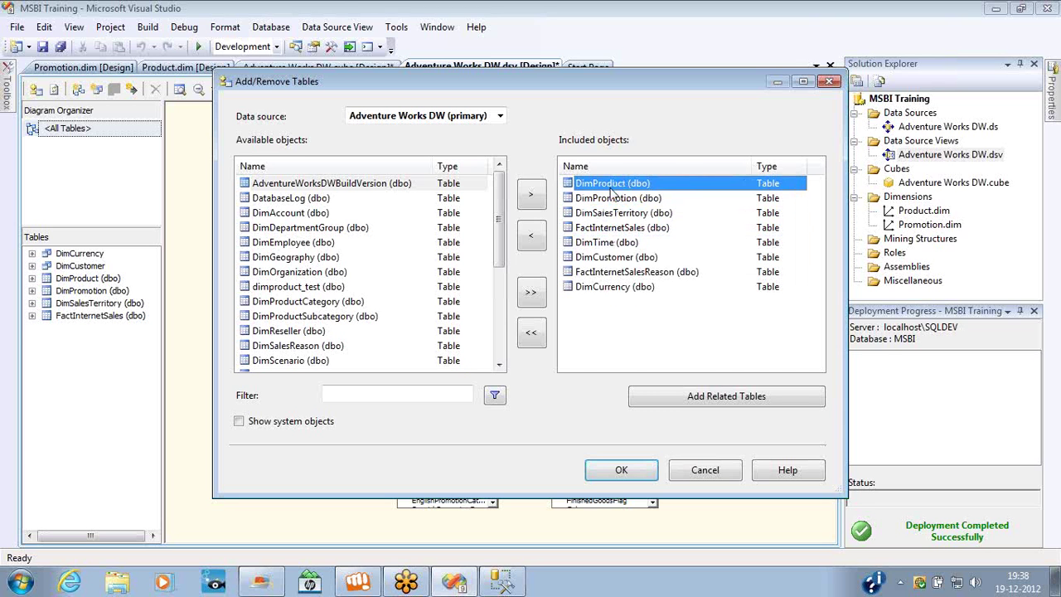
click(703, 397)
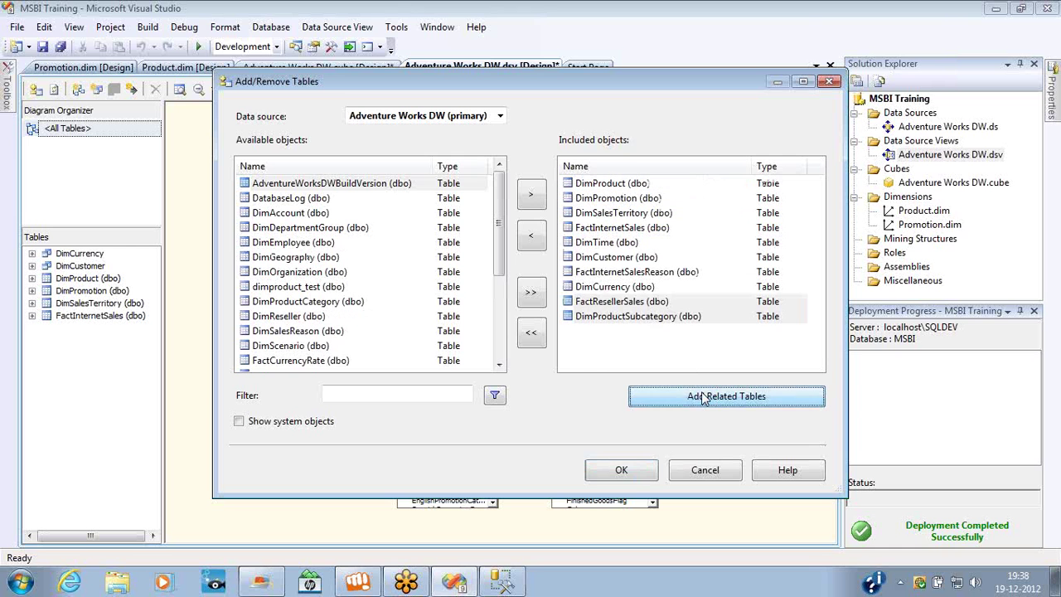
click(622, 302)
click(531, 237)
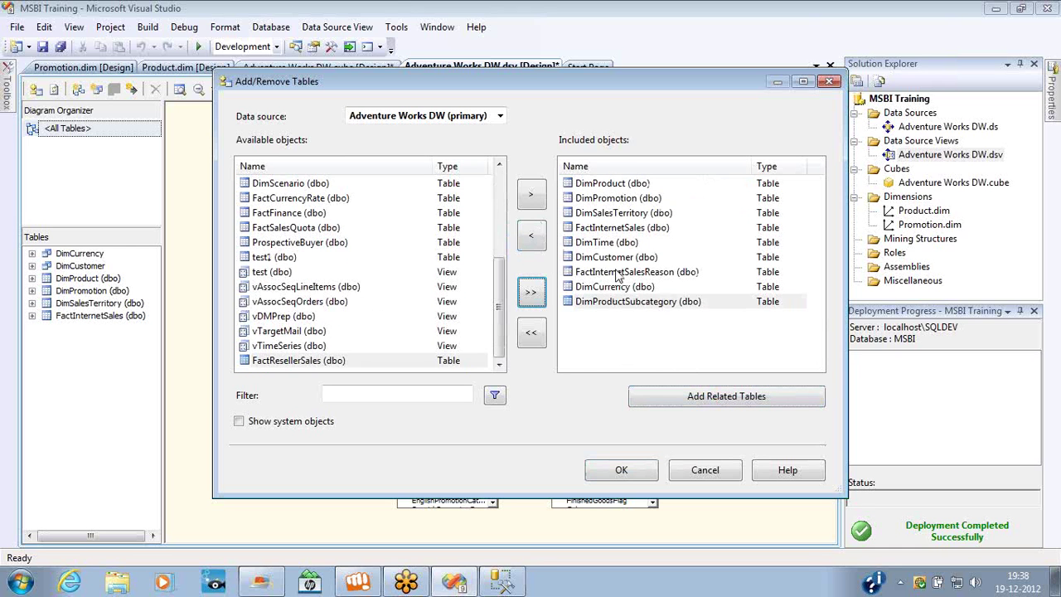
click(621, 273)
click(537, 238)
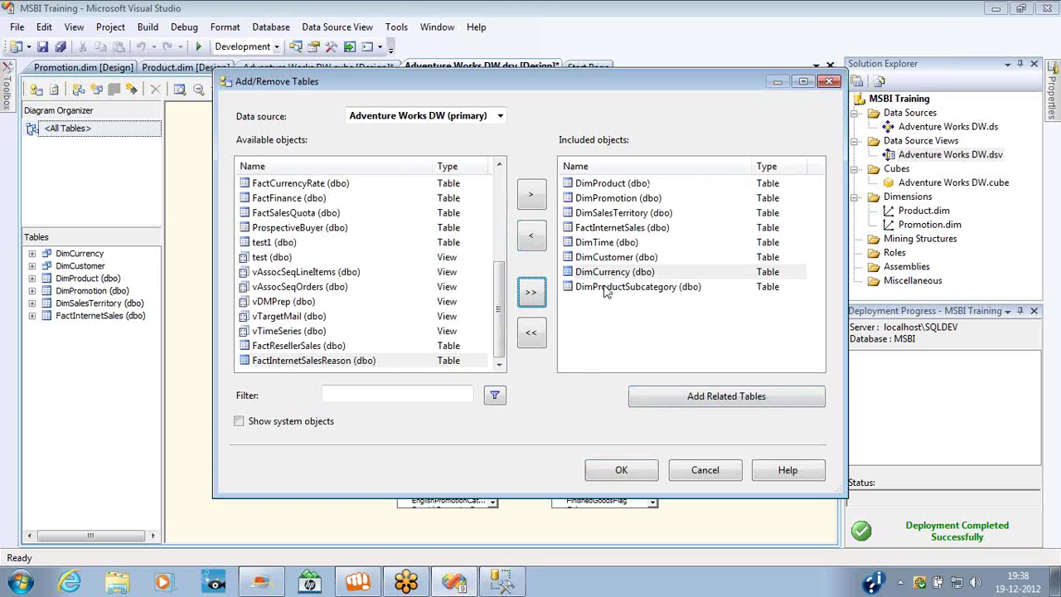
click(603, 286)
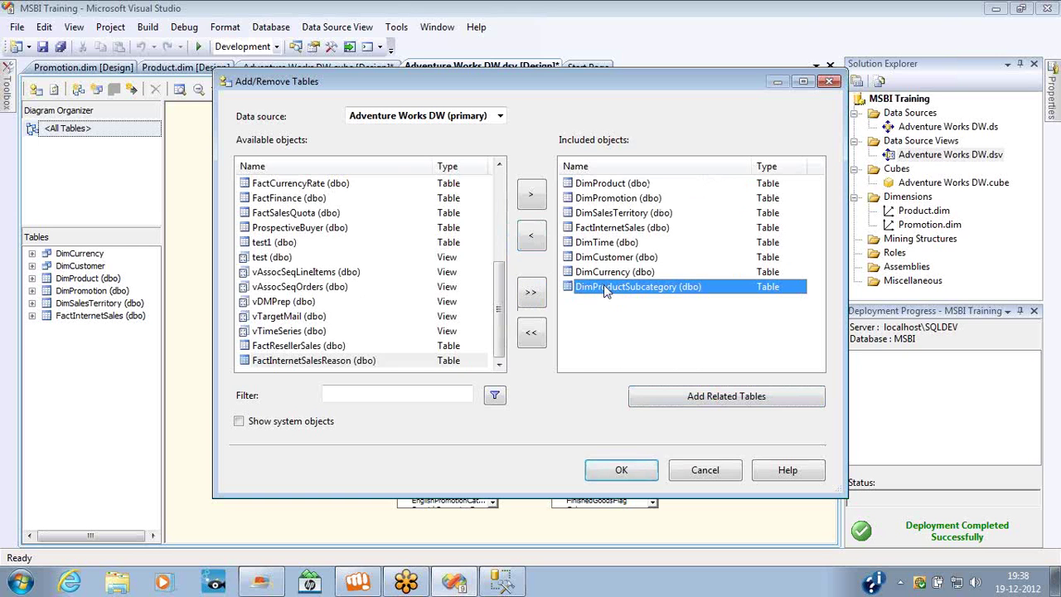
click(621, 471)
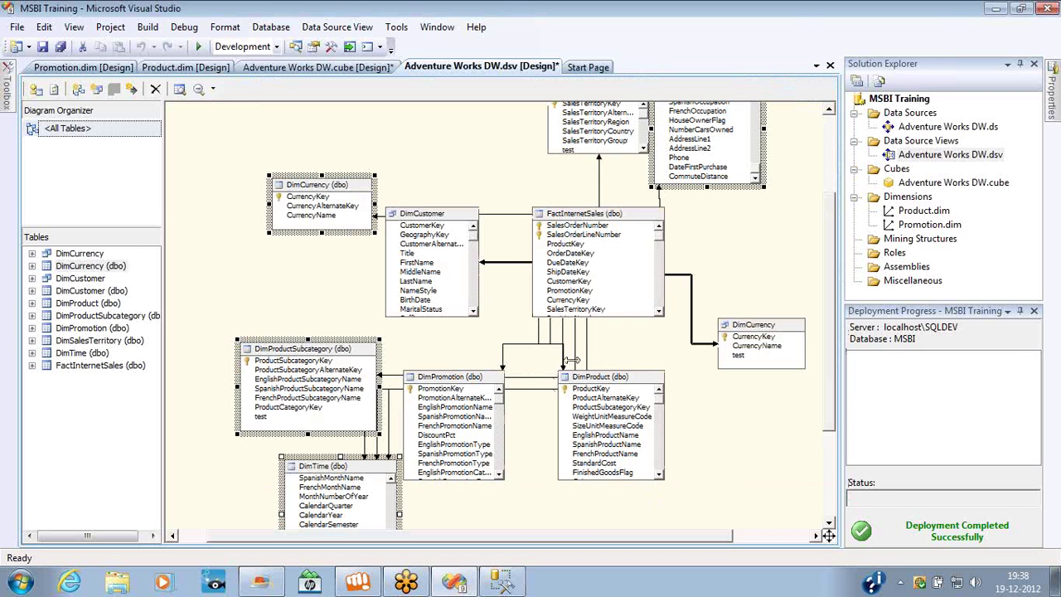
- Arrange the diagram's tables and examine the chain from FactInternetSales through DimProduct to DimProductSubcategory
right_click(277, 269)
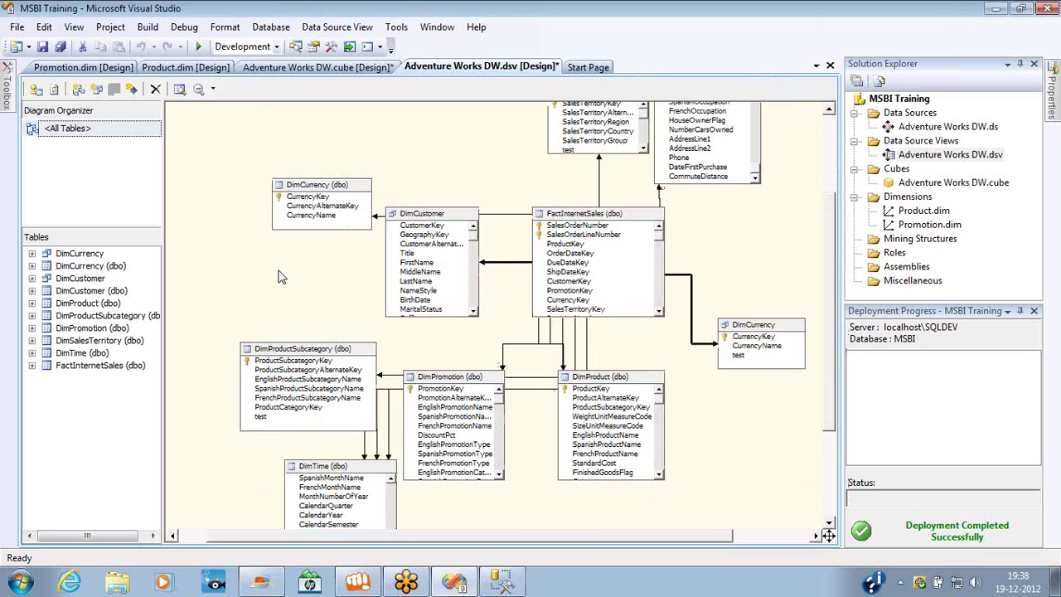
click(340, 392)
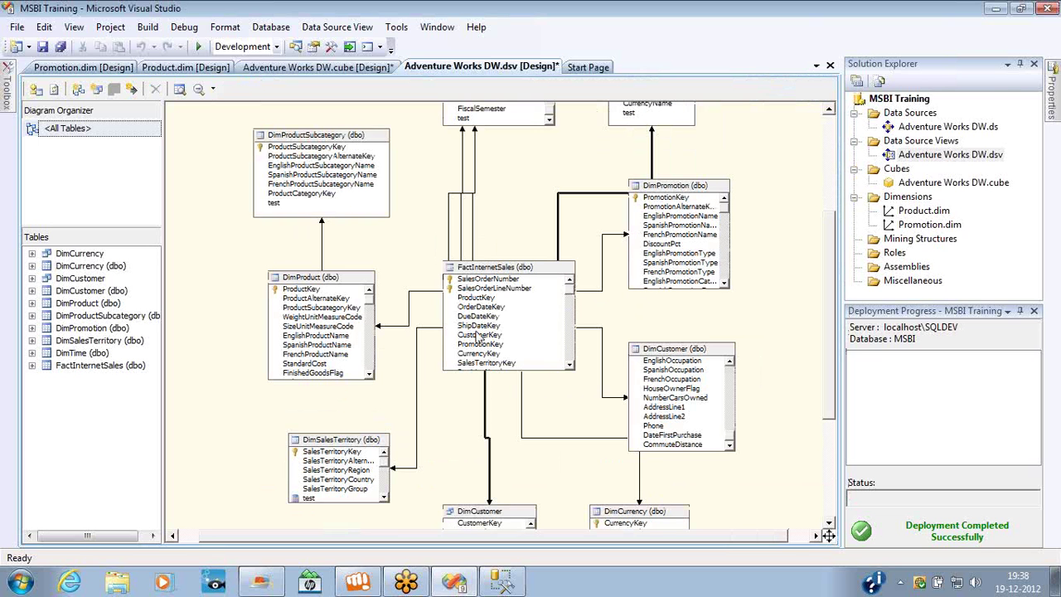
click(469, 297)
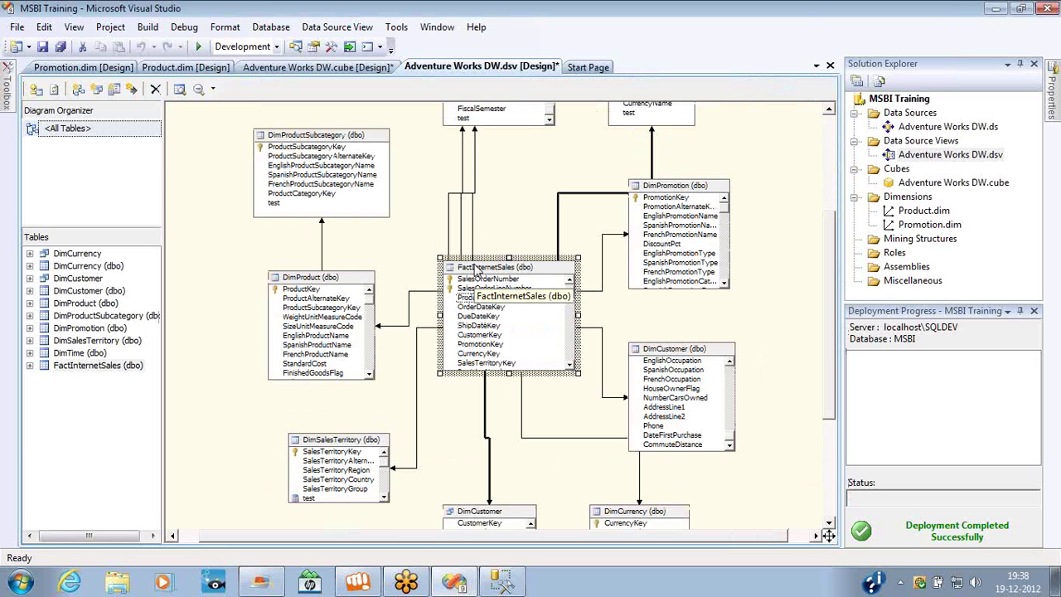
click(351, 278)
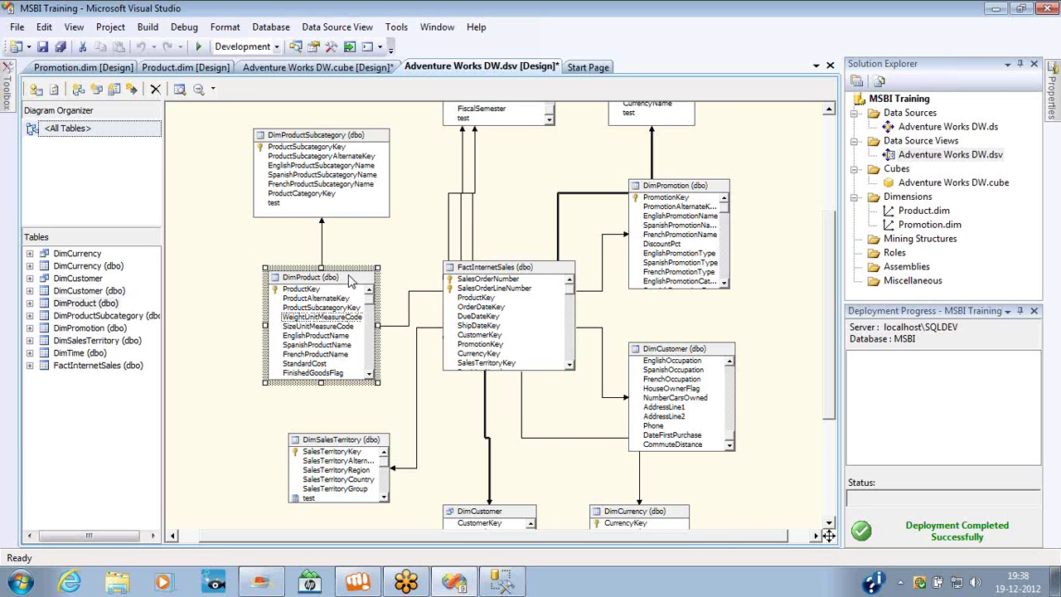
click(337, 143)
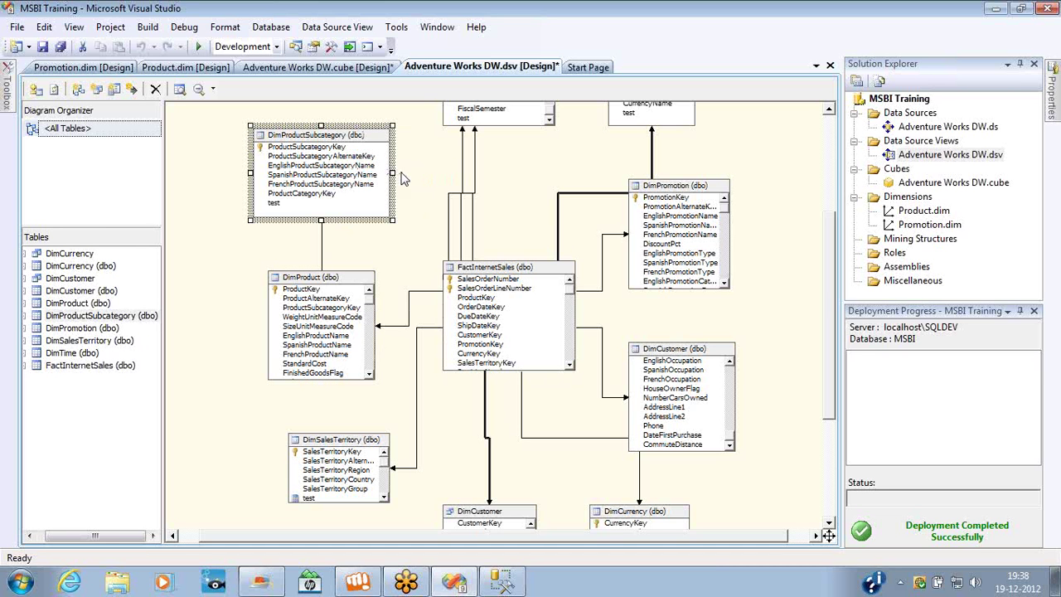
click(539, 180)
- Remove the DimCurrency, DimCustomer, DimSalesTerritory and DimTime dbo tables from the data source view's included objects
right_click(540, 182)
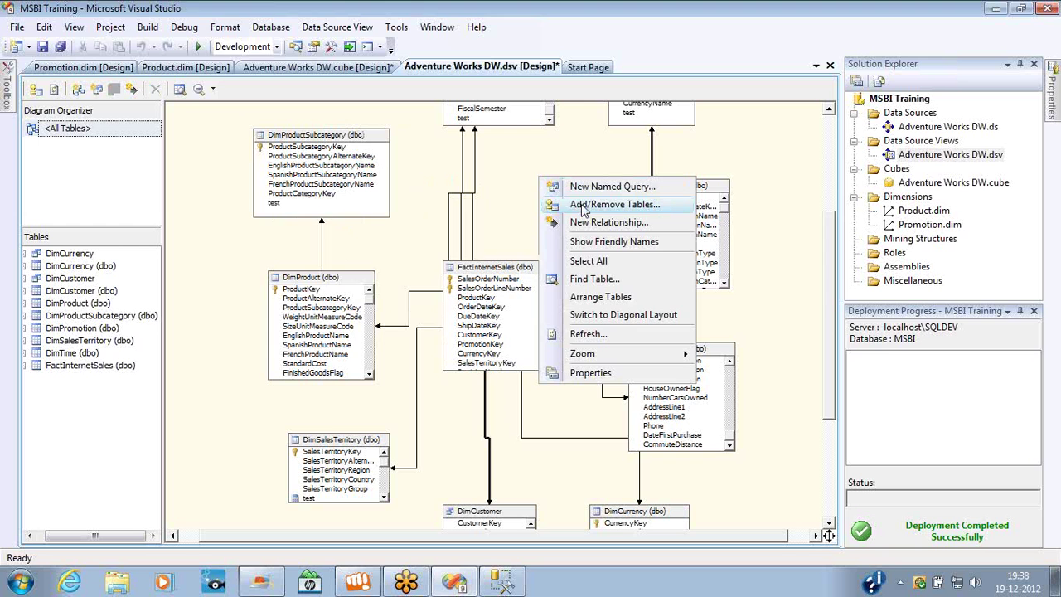
click(583, 207)
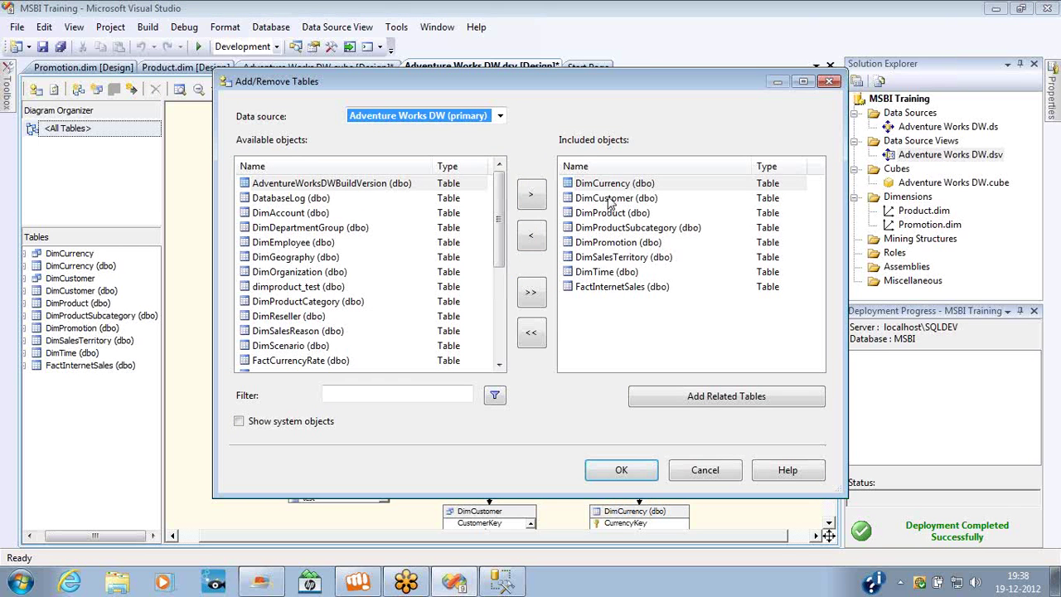
double_click(612, 184)
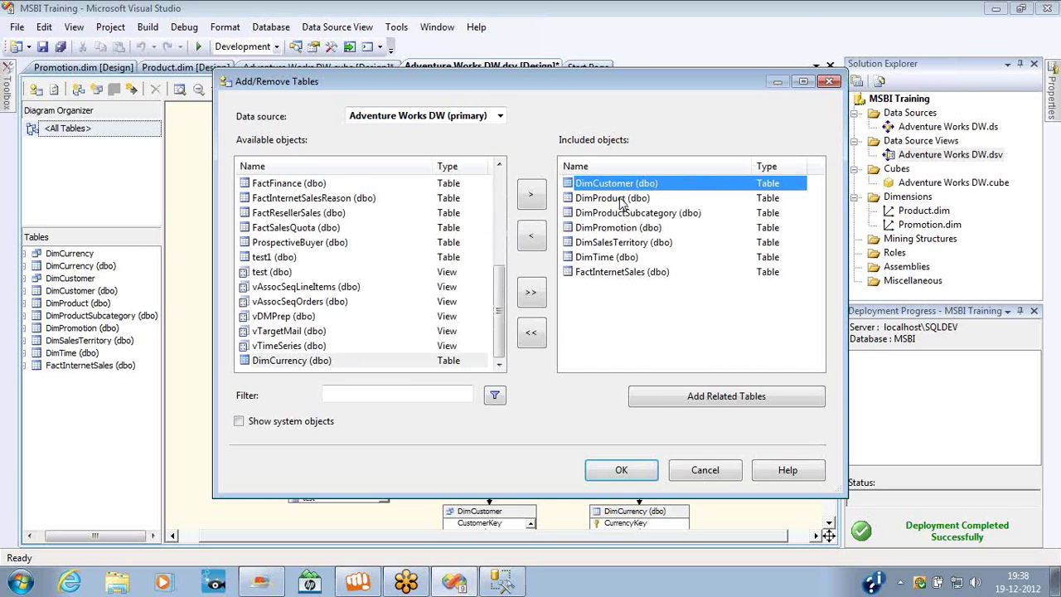
double_click(615, 186)
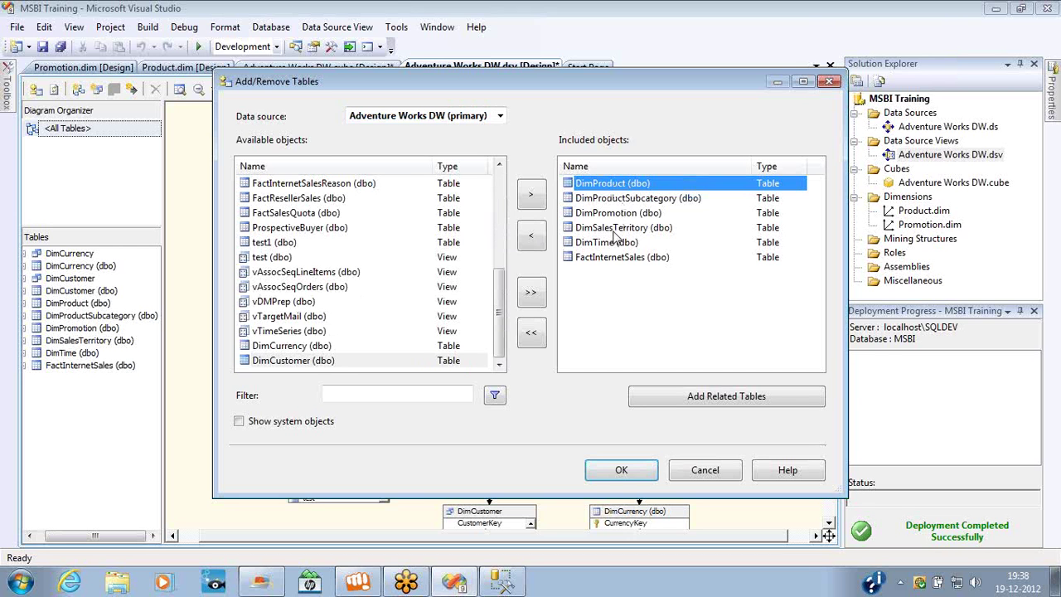
double_click(609, 229)
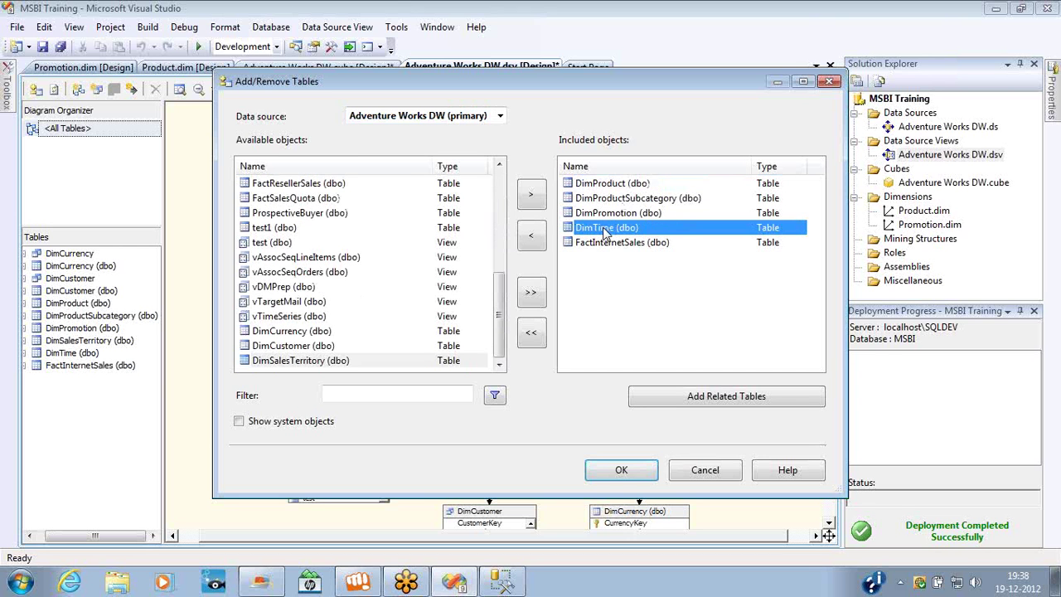
double_click(605, 229)
click(624, 470)
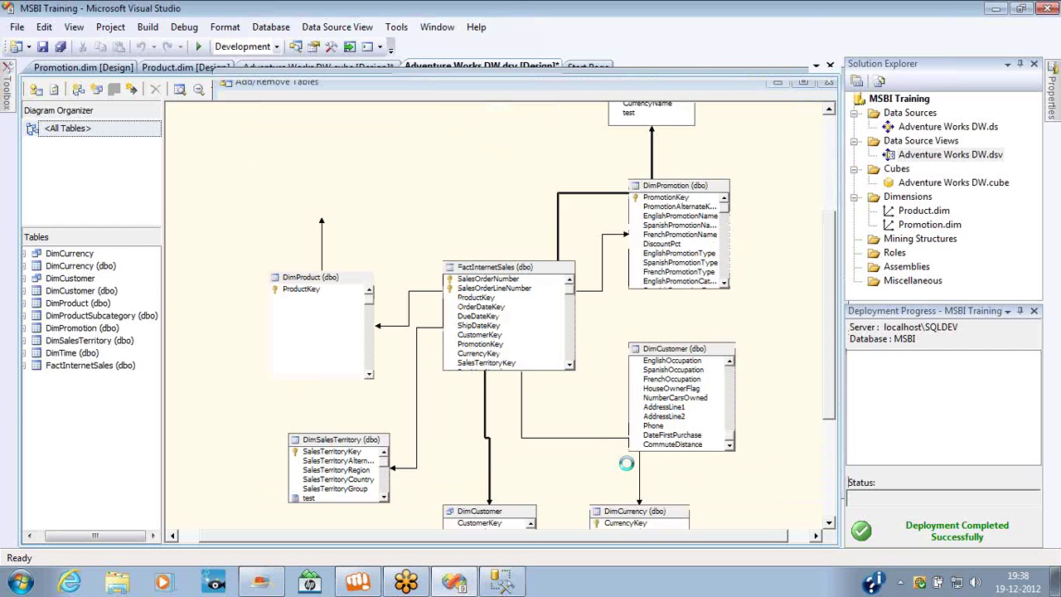
right_click(507, 212)
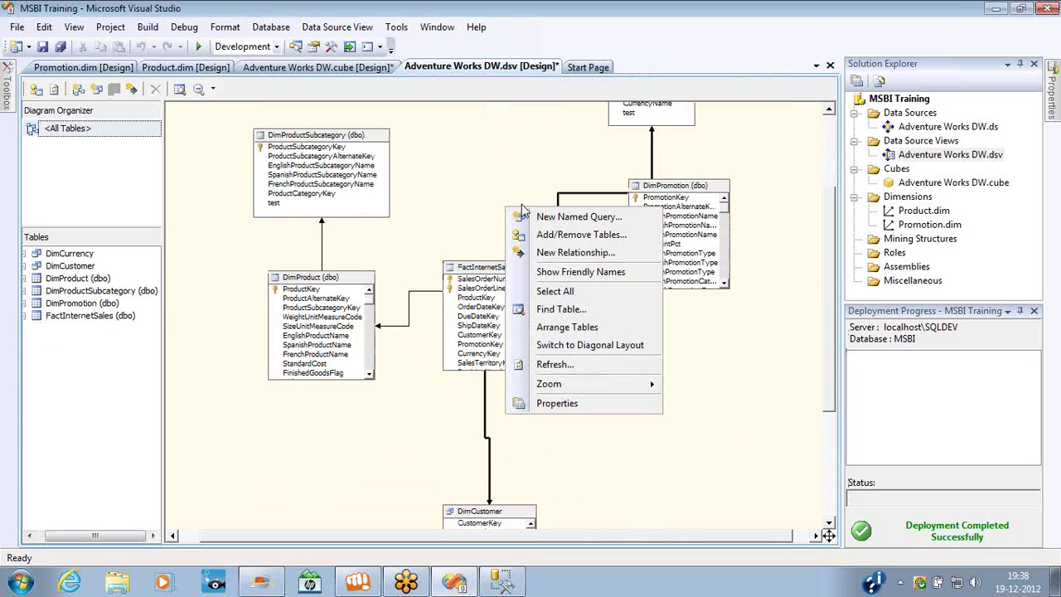
click(553, 236)
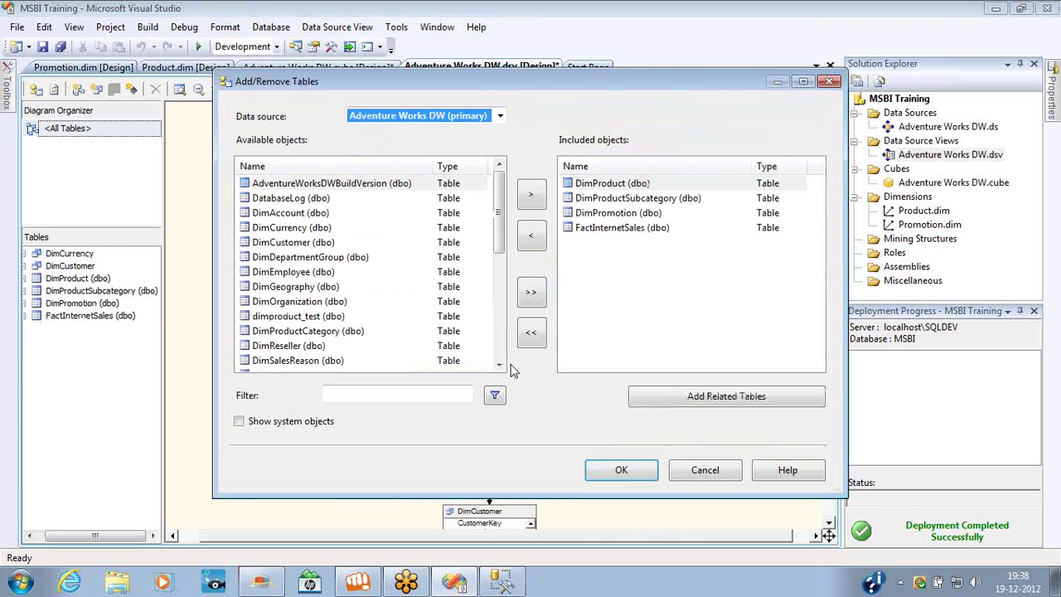
click(704, 470)
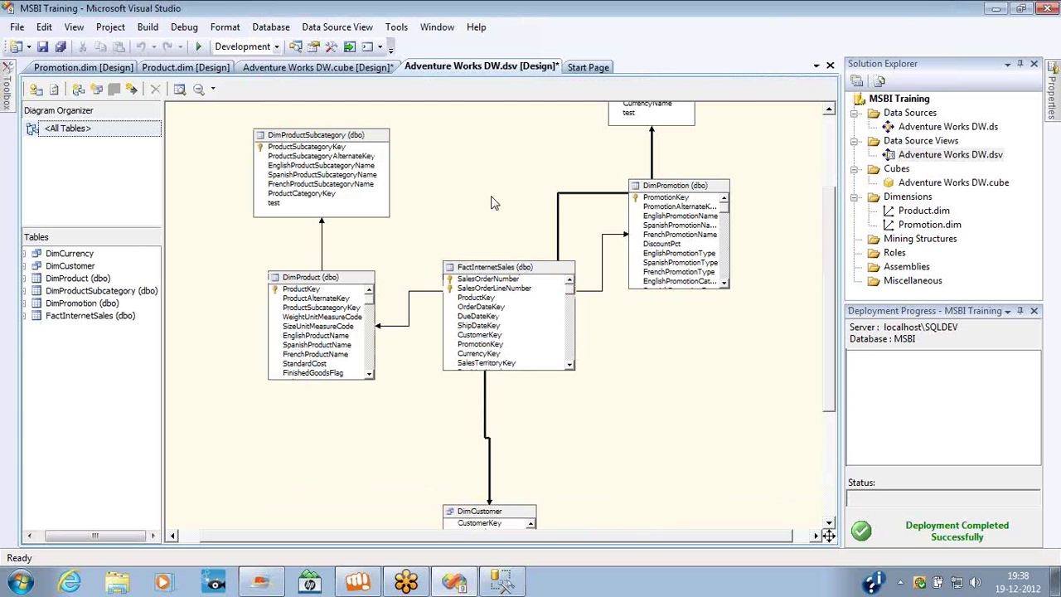
- Rearrange the diagram's tables and delete the DimCurrency and DimCustomer named queries from the data source view
right_click(492, 194)
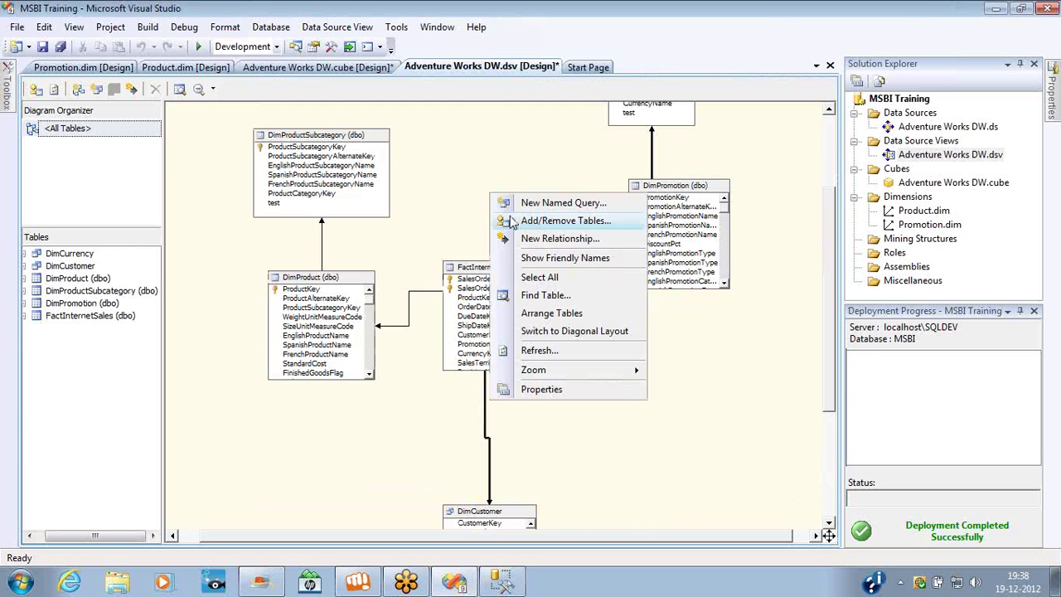
click(543, 315)
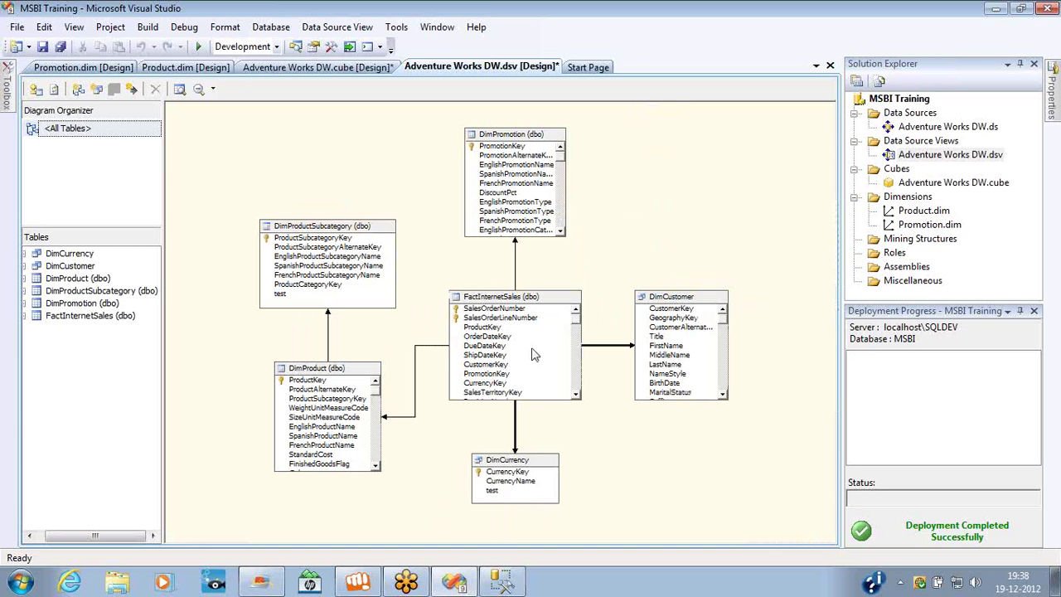
click(521, 470)
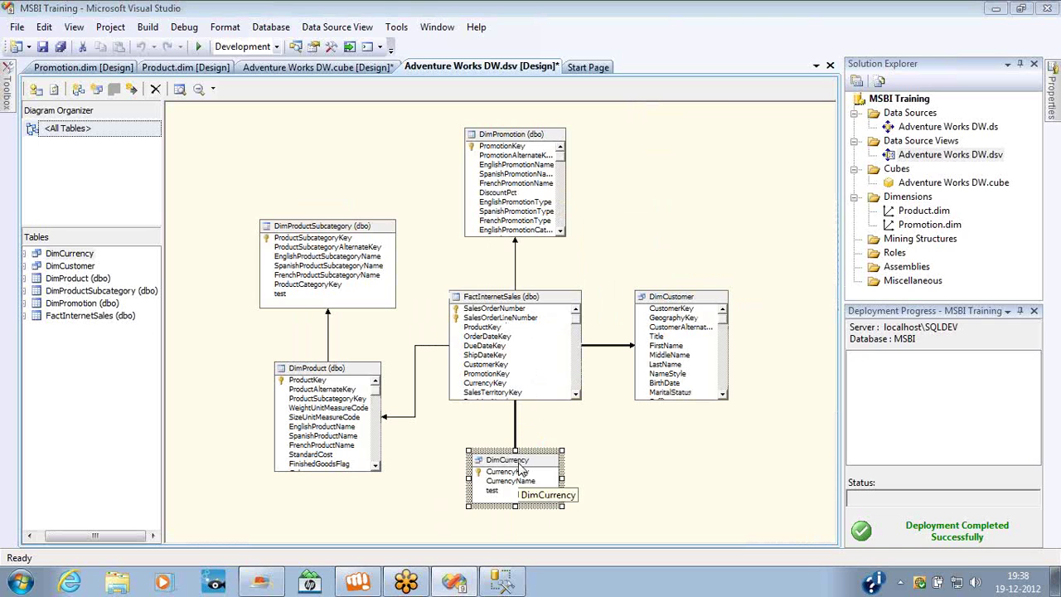
key(Delete)
key(Return)
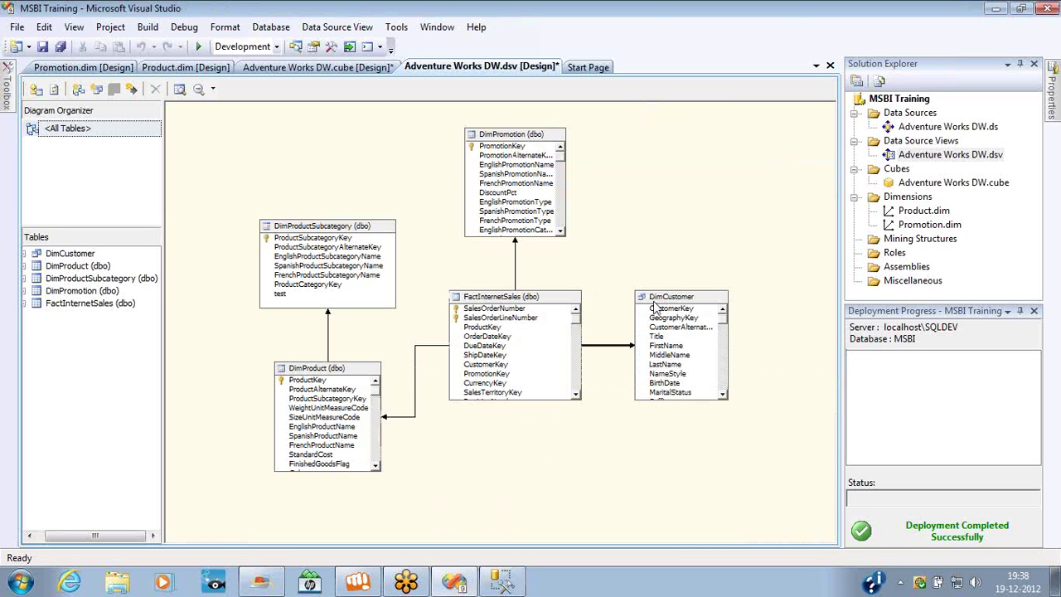
click(655, 307)
key(Delete)
key(Return)
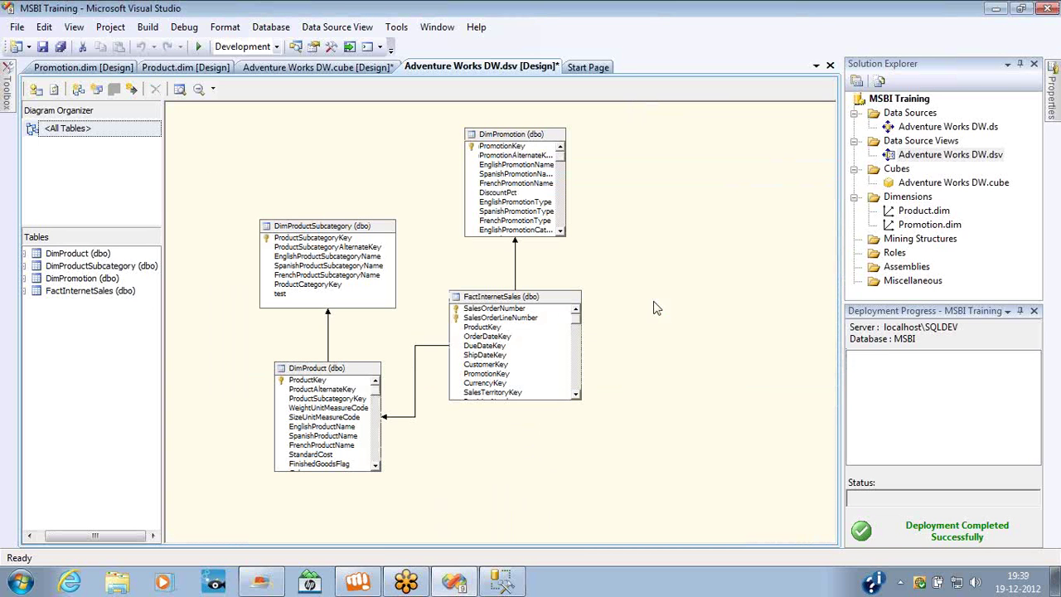
- Check the Adventure Works DW cube's dimension usage for Product and Promotion, and return to the data source view
click(535, 145)
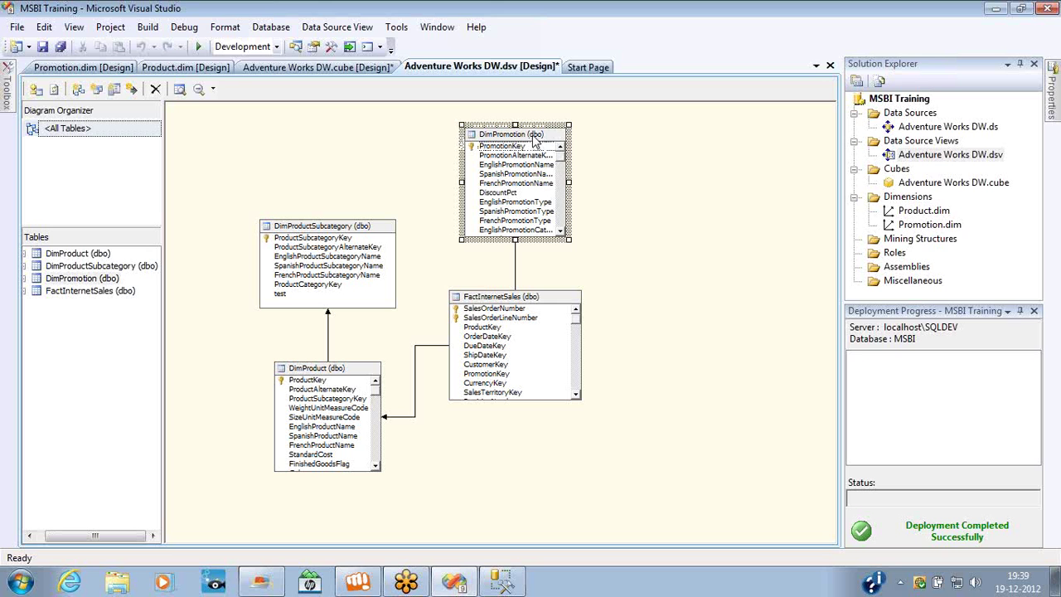
click(930, 224)
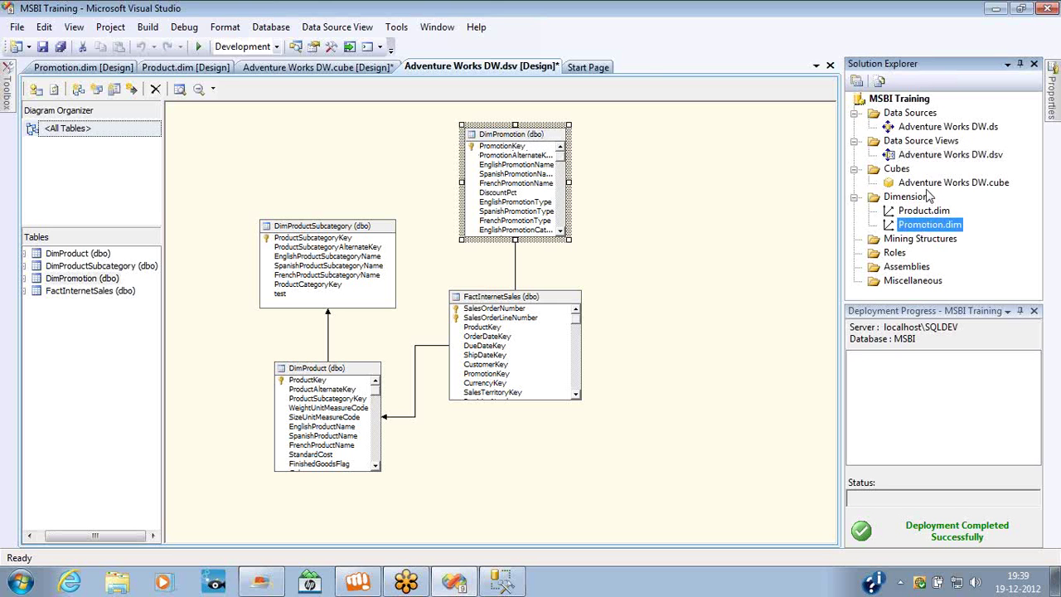
double_click(937, 182)
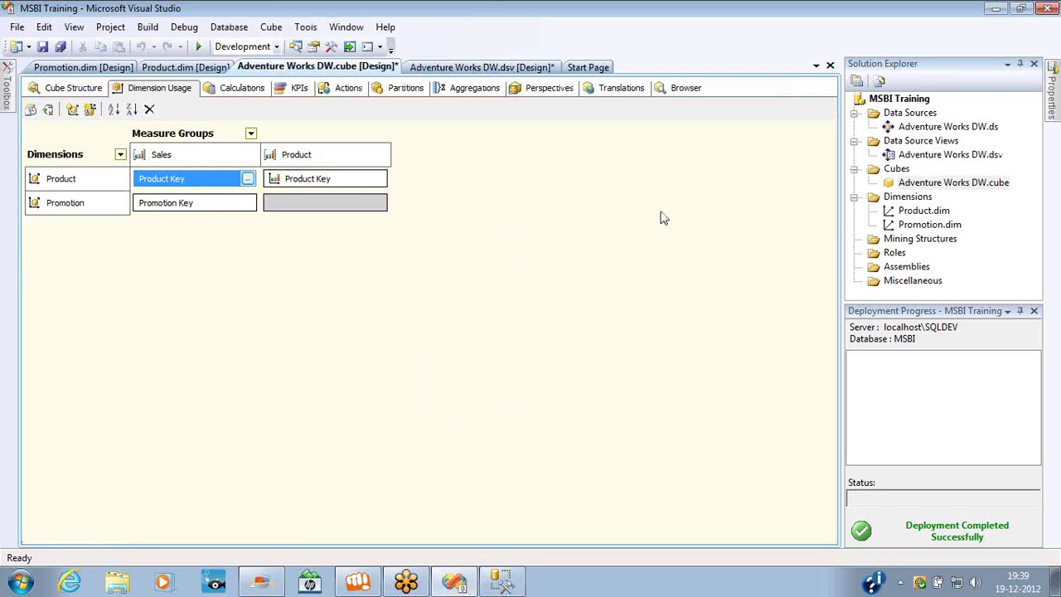
key(ctrl+Tab)
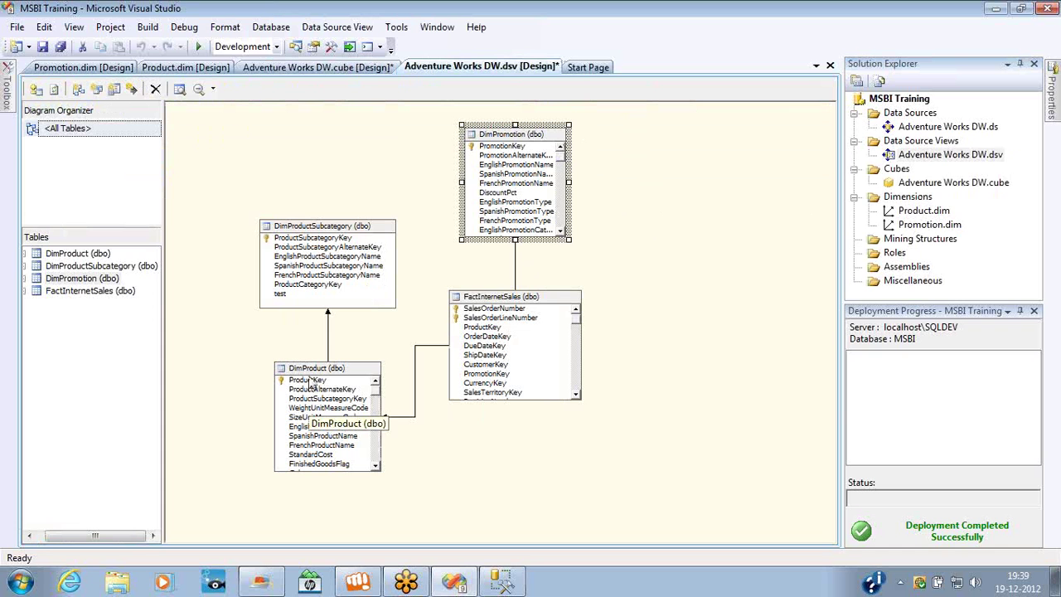
- Trace the ProductKey and ProductSubcategoryKey columns linking FactInternetSales through DimProduct to DimProductSubcategory
click(308, 380)
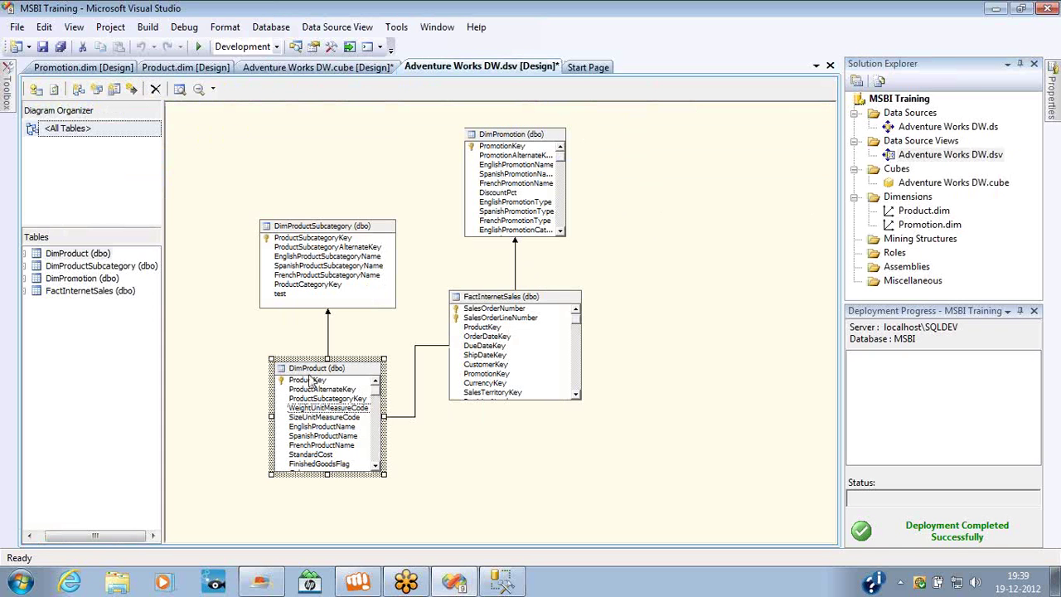
click(326, 231)
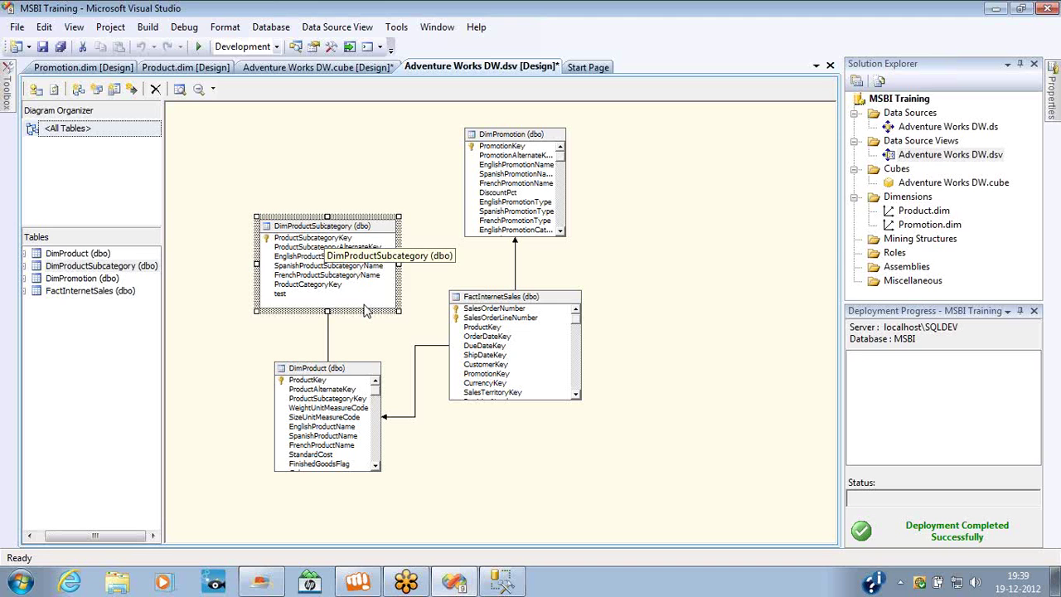
click(395, 350)
click(489, 328)
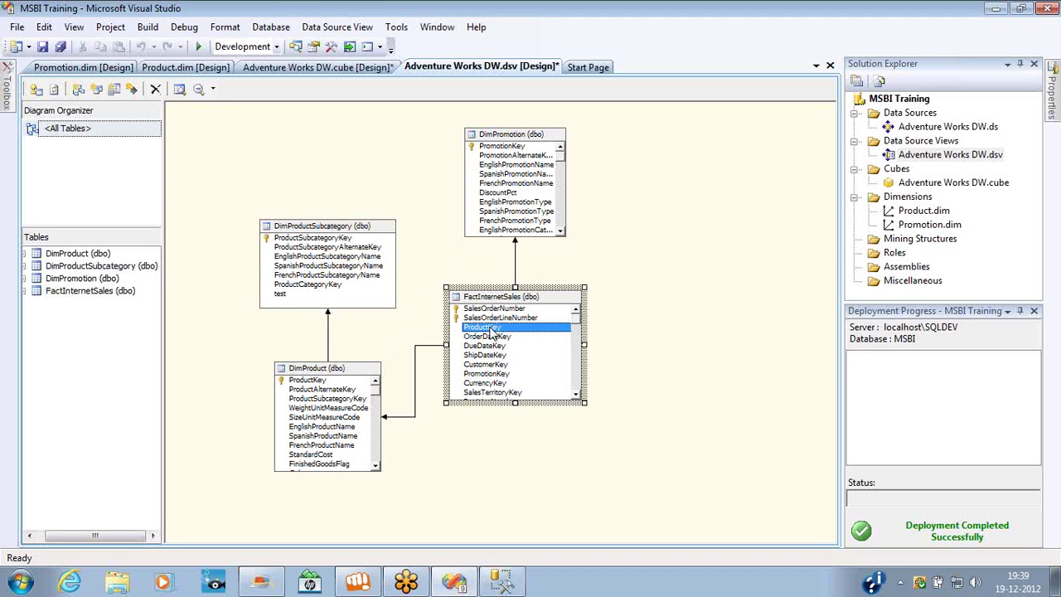
click(322, 380)
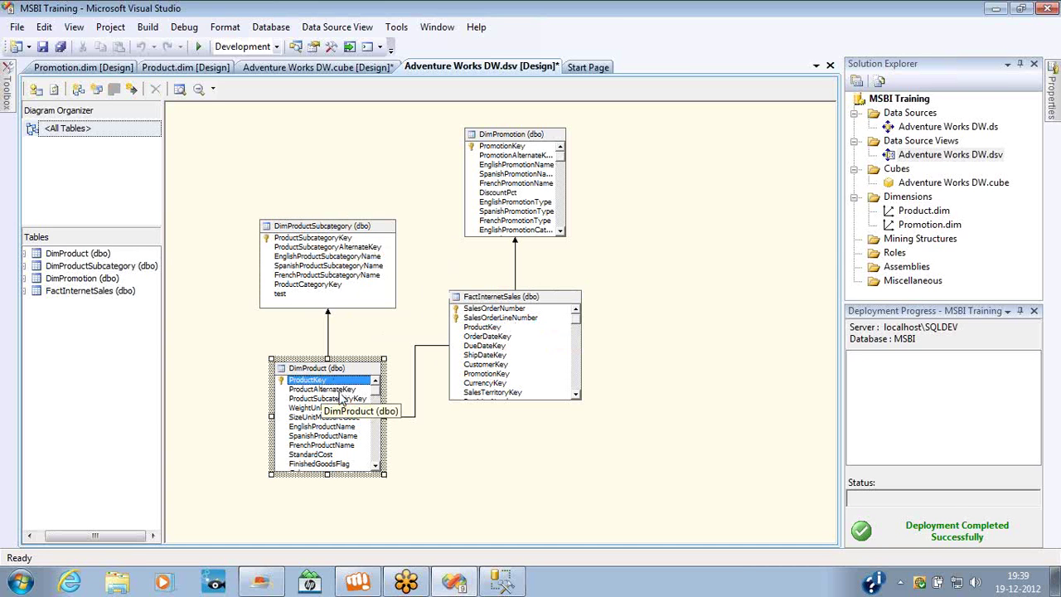
click(330, 400)
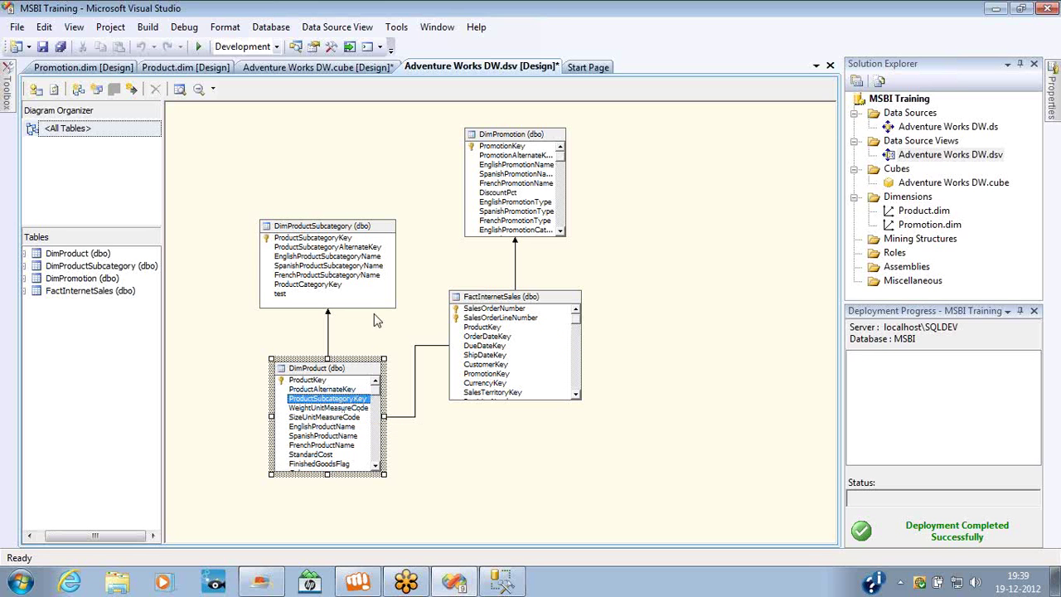
click(307, 240)
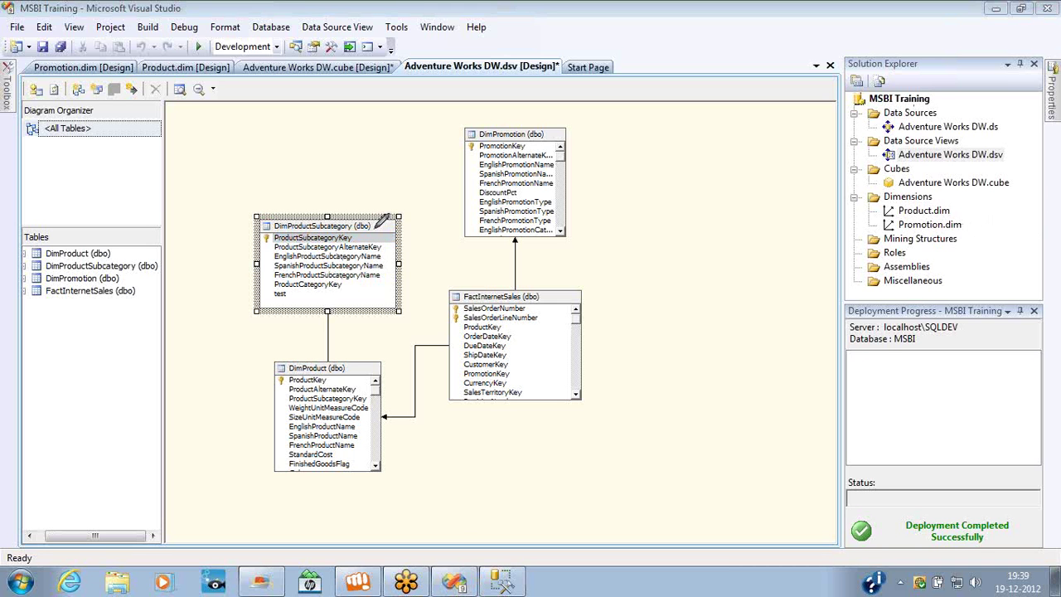
mouse_move(375, 228)
mouse_down()
mouse_move(470, 258)
mouse_move(495, 296)
mouse_up()
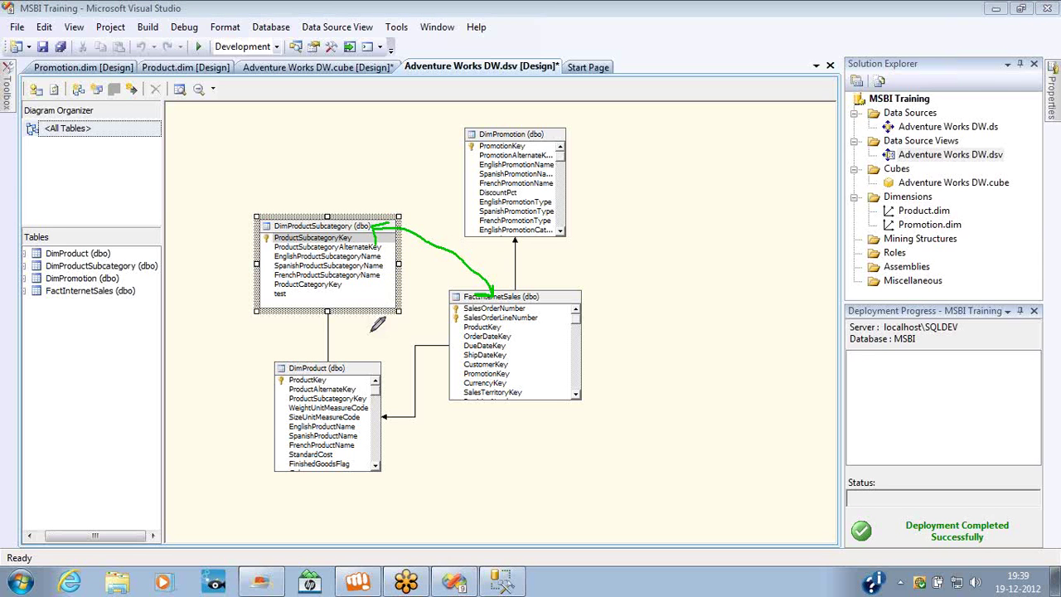
mouse_move(354, 313)
mouse_down()
mouse_move(364, 379)
mouse_move(377, 363)
mouse_up()
- Switch to SQL Server Management Studio and add an inner join to DimProductSubcategory below the dimproduct join in the first query
key(alt+Tab)
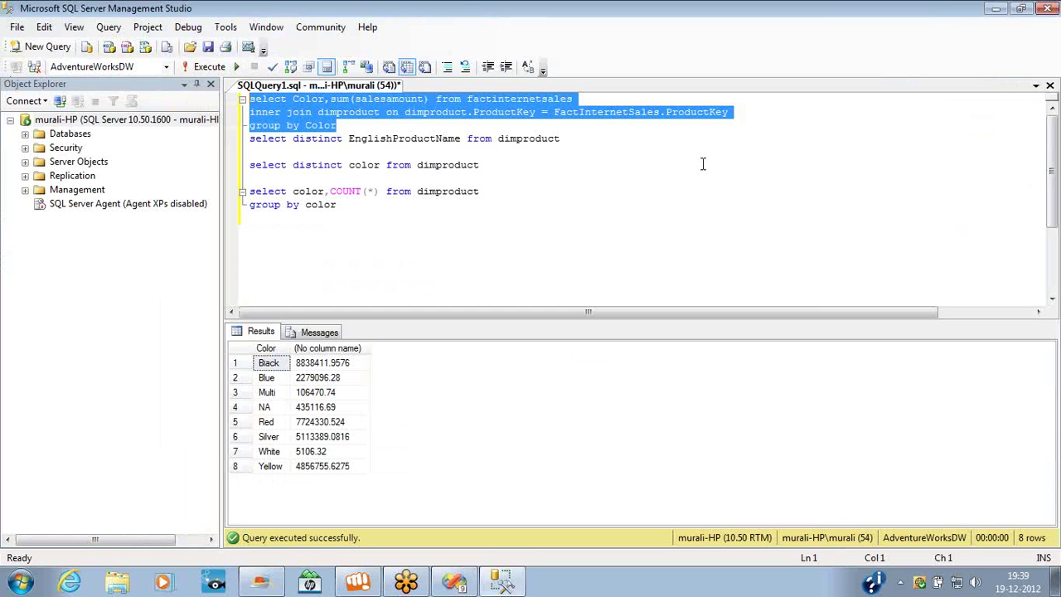
click(739, 115)
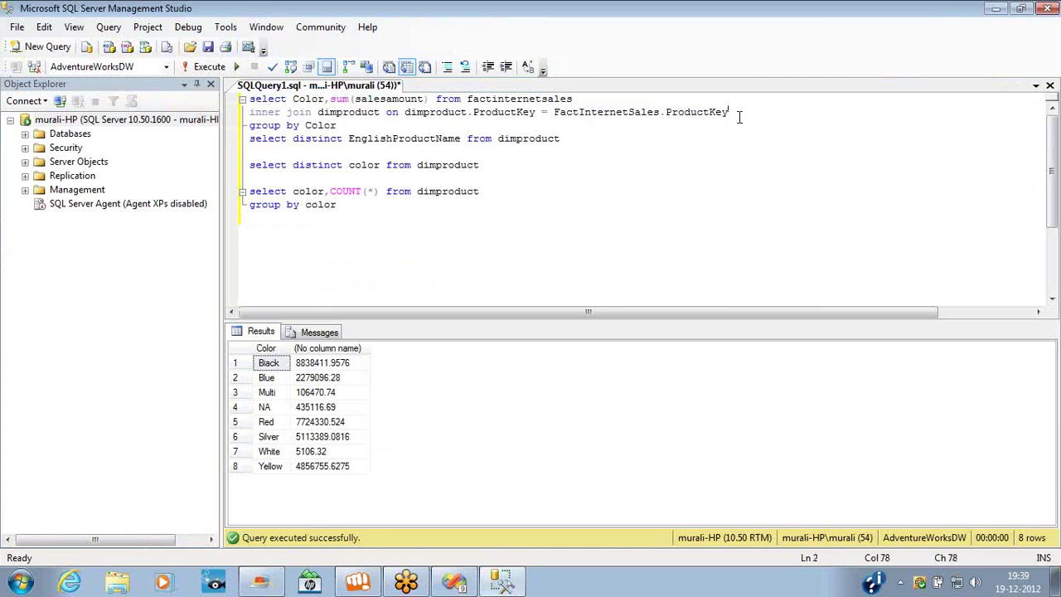
key(Return)
text(inner )
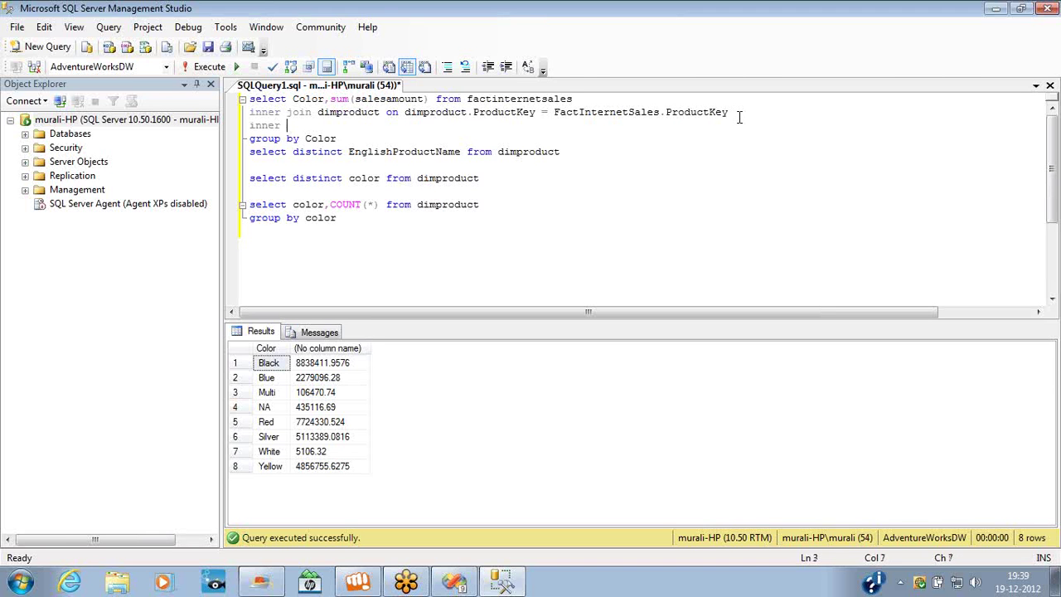
text(join dimpro)
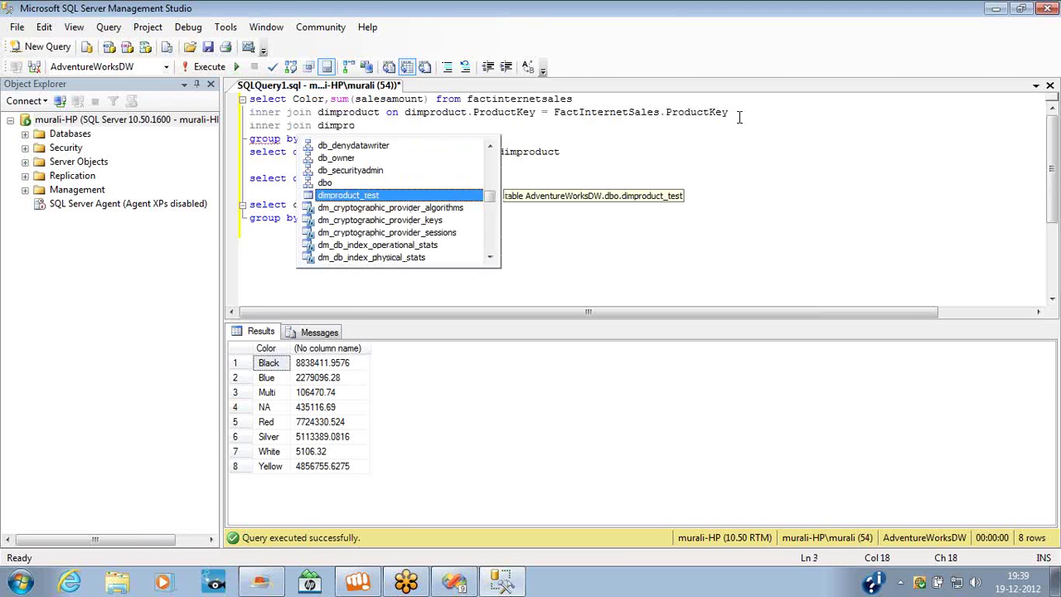
text(ductSubcategory )
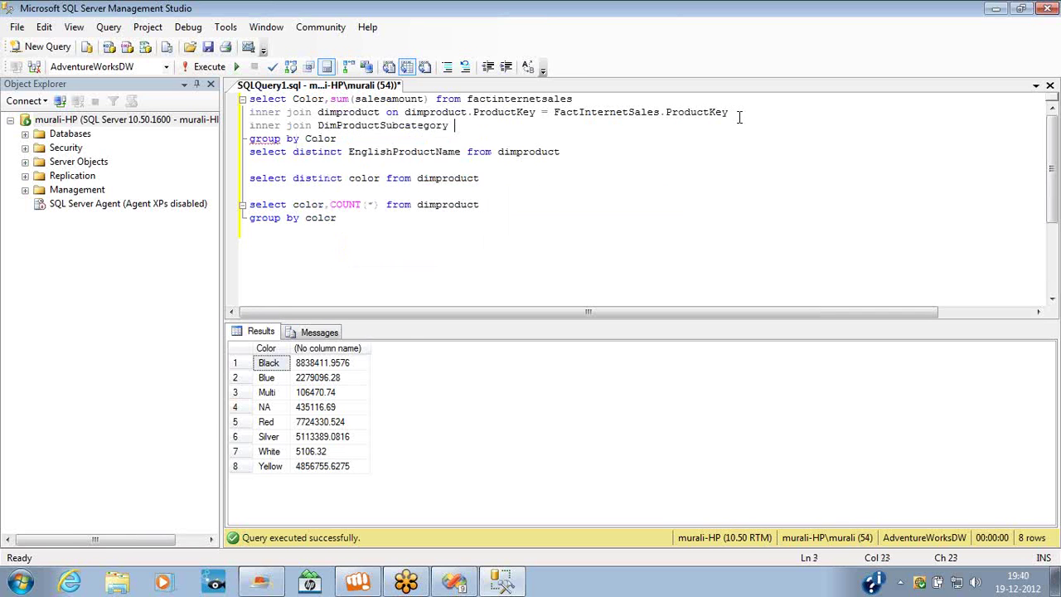
- Start the new join's condition with DimProductSubcategory.ProductSubcategoryKey
text(on dimpro)
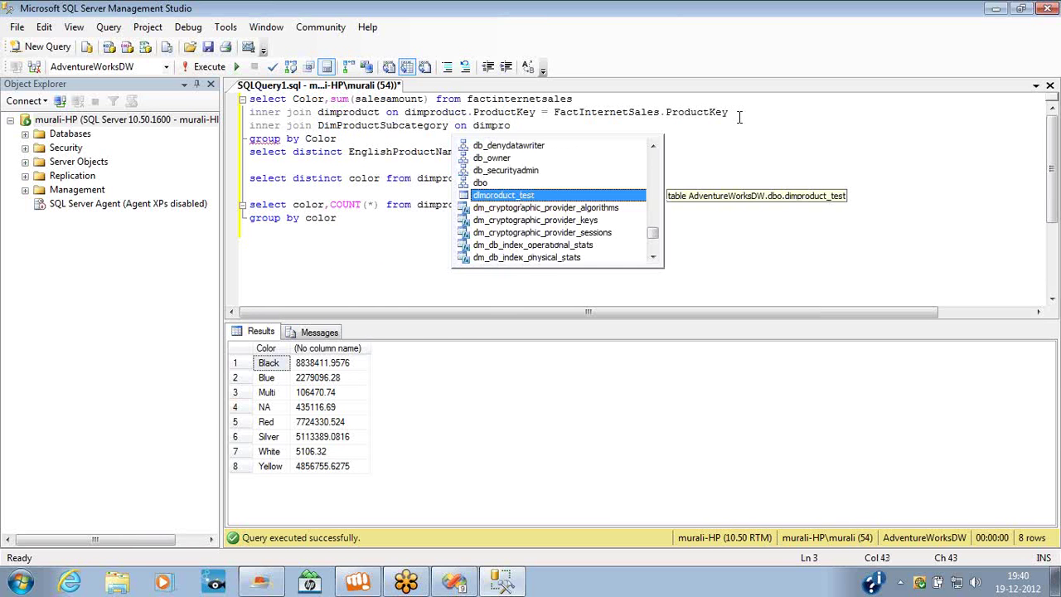
text(ductSubcategory )
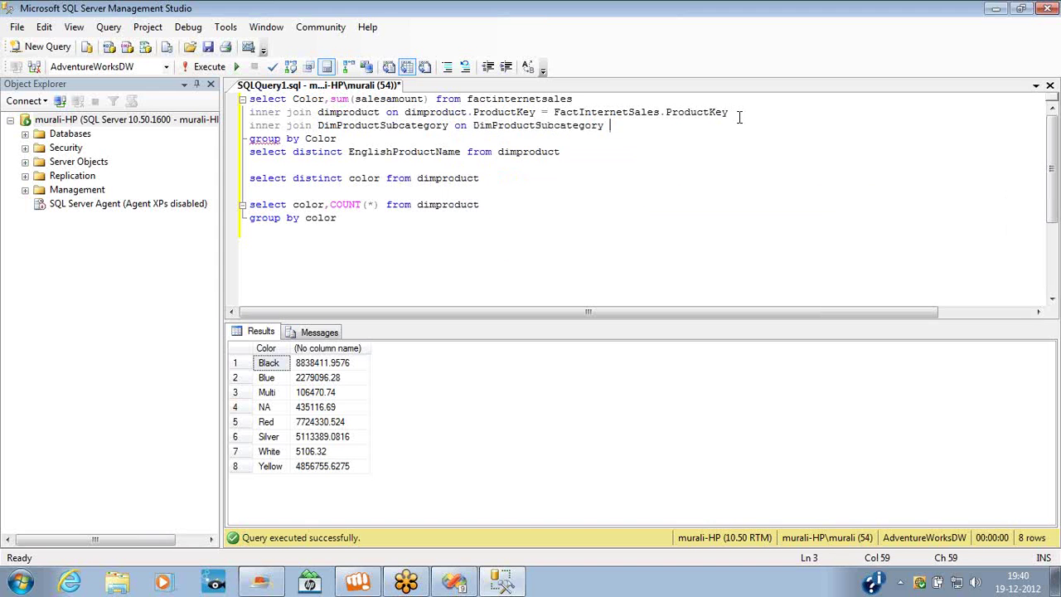
text(.pro)
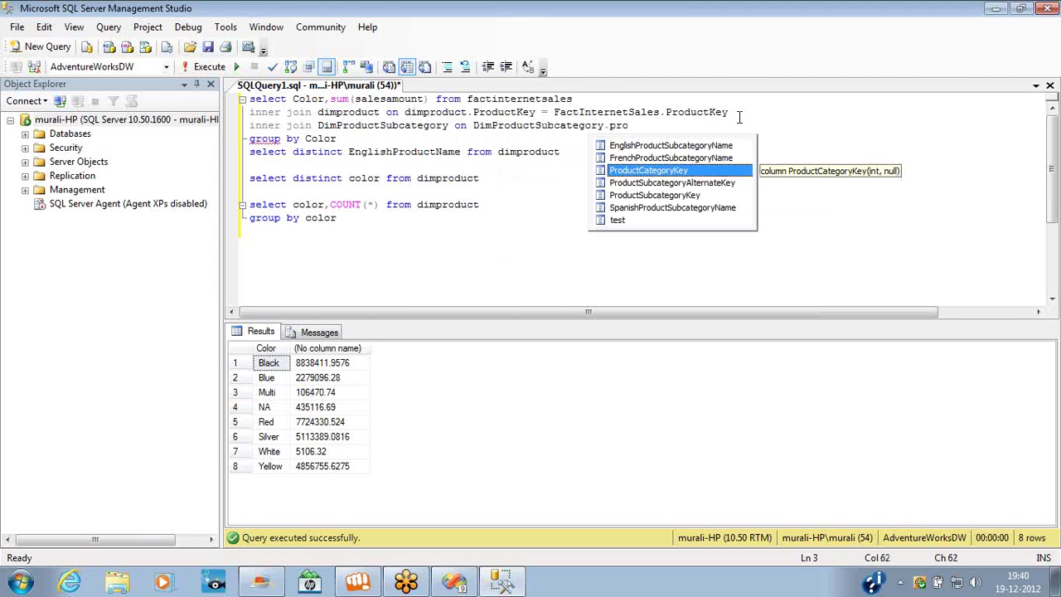
key(Down)
key(Down)
key(Tab)
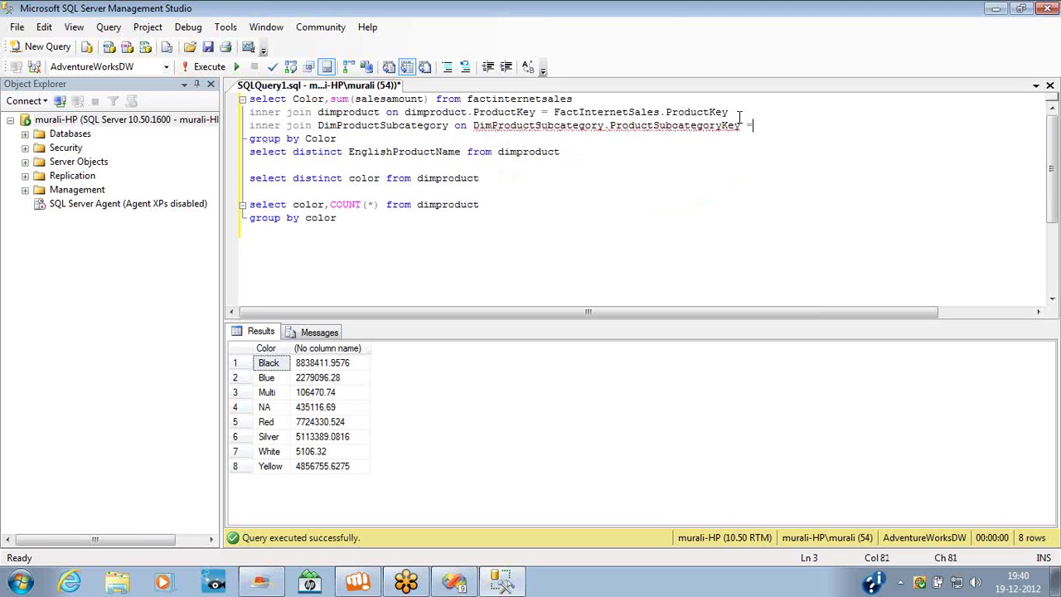
- Complete the subcategory join condition by equating it to dimproduct.ProductSubcategoryKey
text(= dimpro)
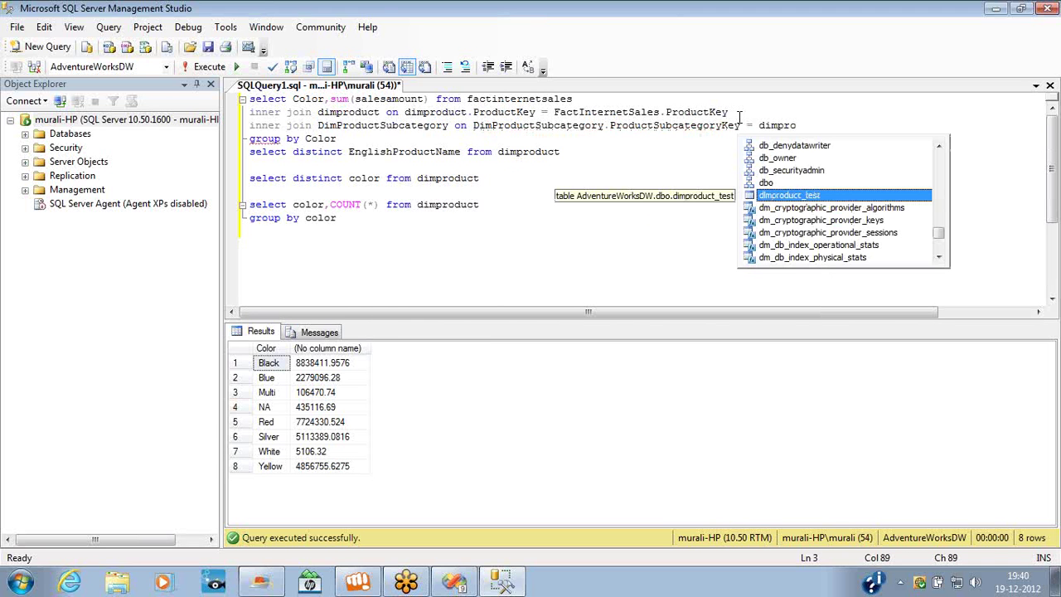
text(duct.)
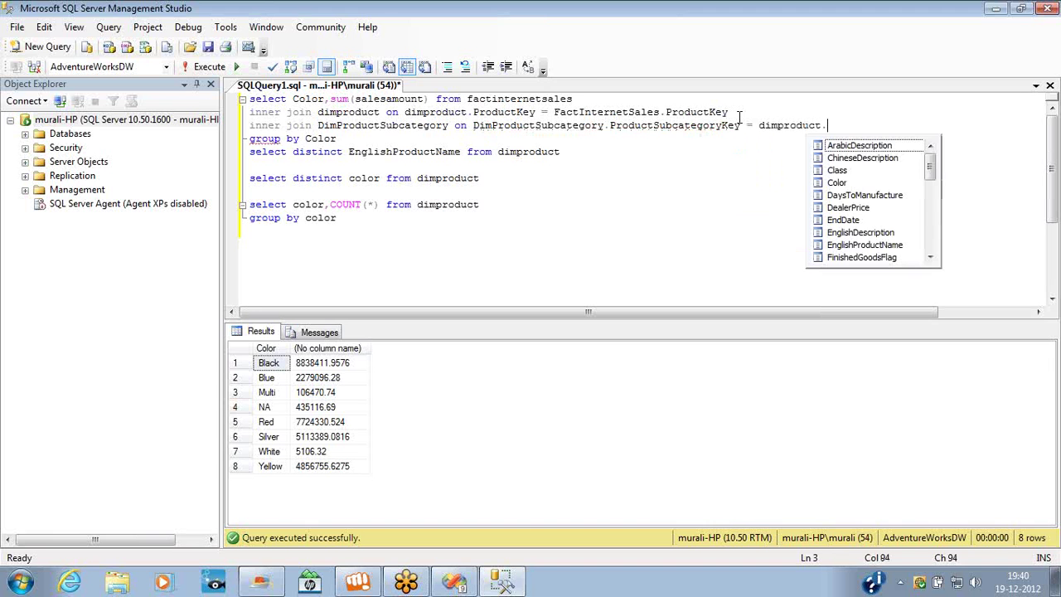
text(sub)
key(BackSpace)
key(BackSpace)
key(BackSpace)
text(p)
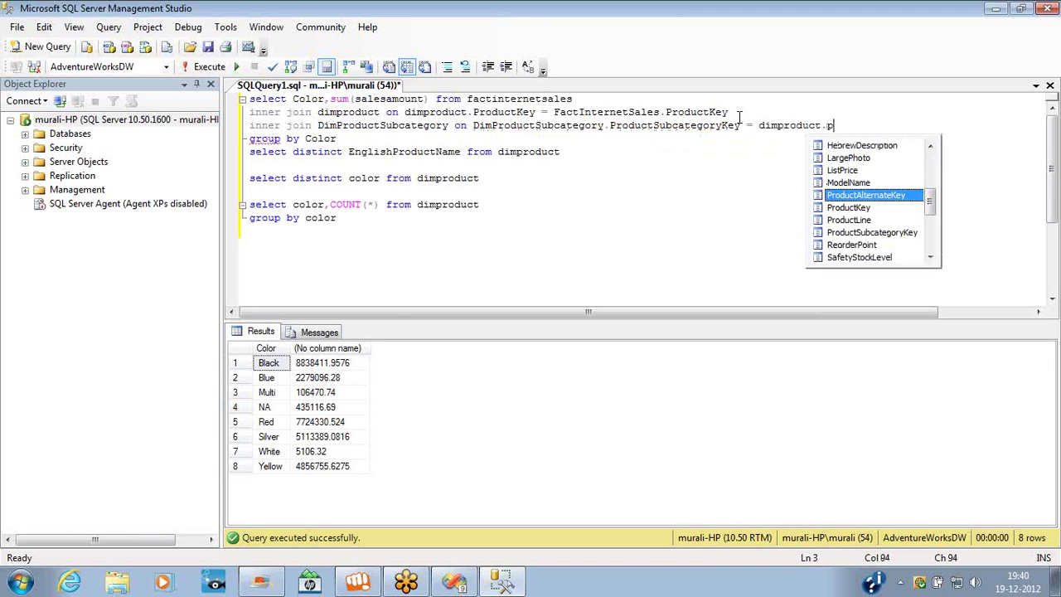
key(Down)
key(Down)
key(Down)
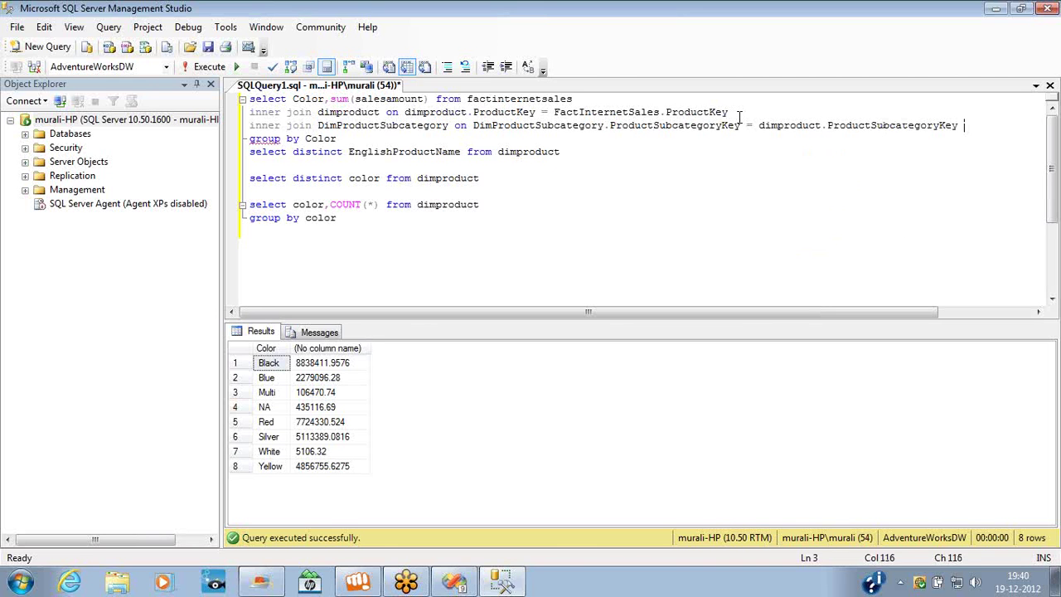
- Delete the dimproduct join line to examine the subcategory join's dependence on it, and paste the line back
key(Home)
click(742, 110)
key(shift+Home)
key(ctrl+c)
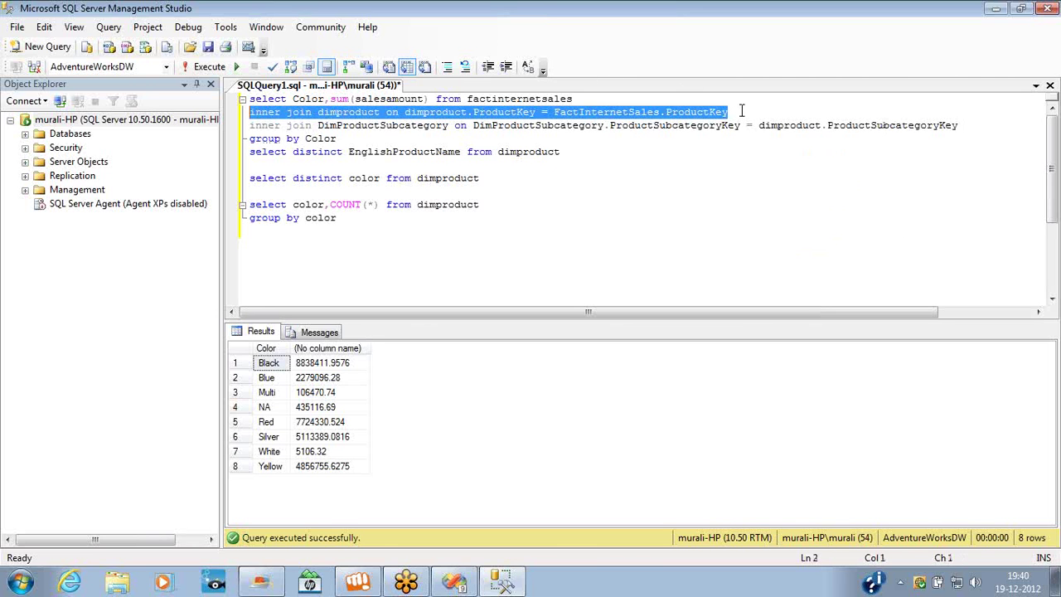
key(Delete)
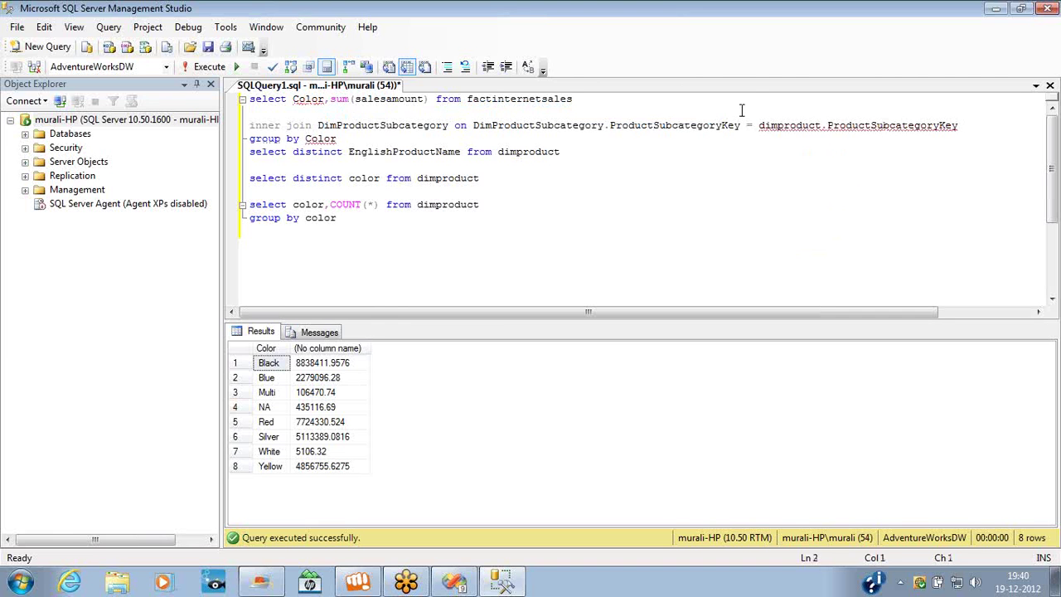
double_click(790, 127)
click(740, 116)
key(ctrl+v)
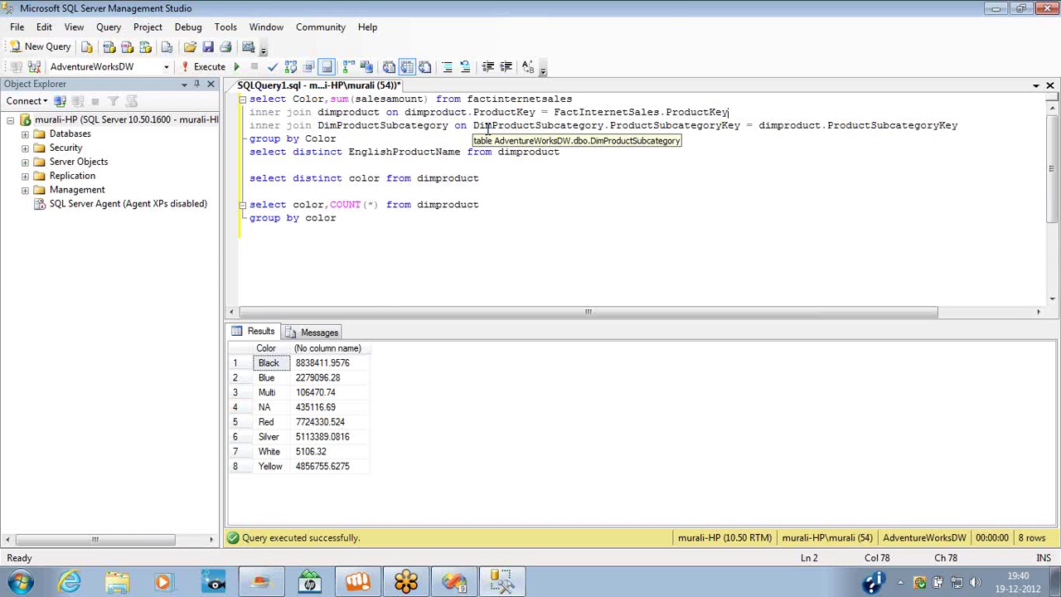
double_click(344, 125)
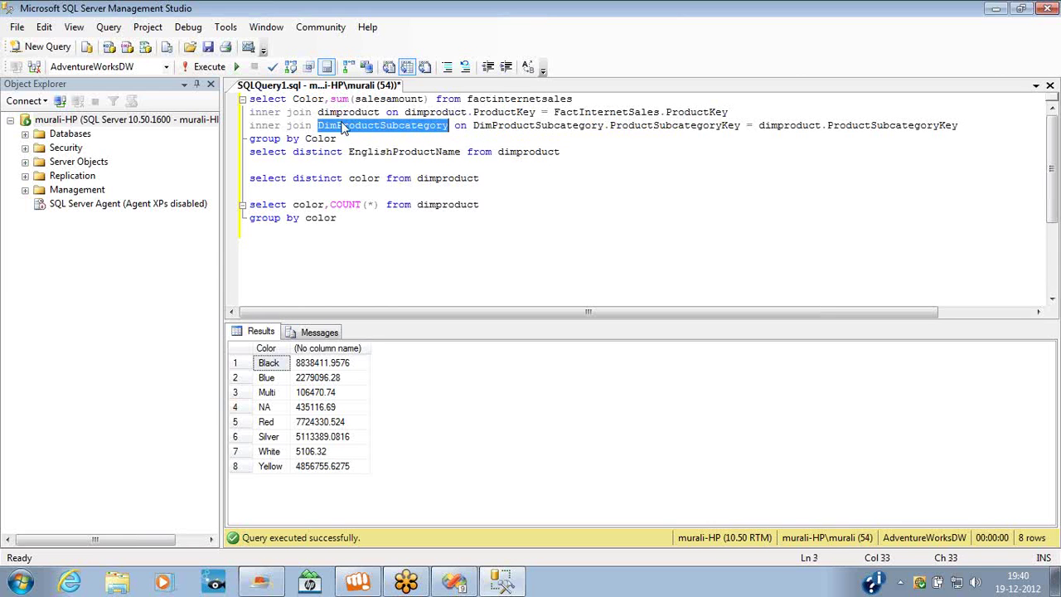
double_click(501, 100)
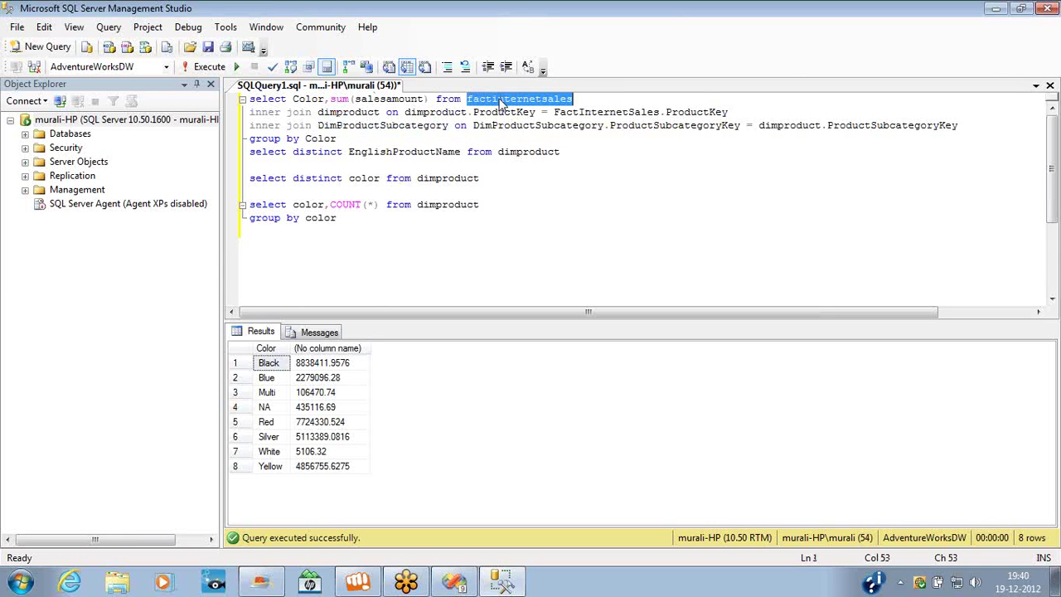
- Switch to Visual Studio and start a new dimension from an existing table, with DimProductSubcategory as the main table
key(alt+Tab)
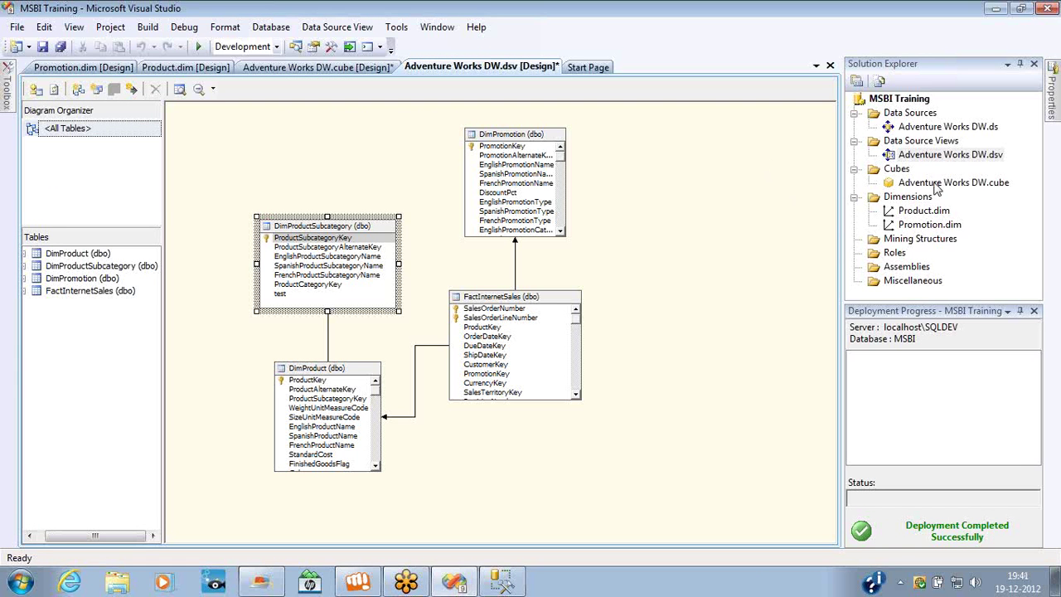
right_click(908, 196)
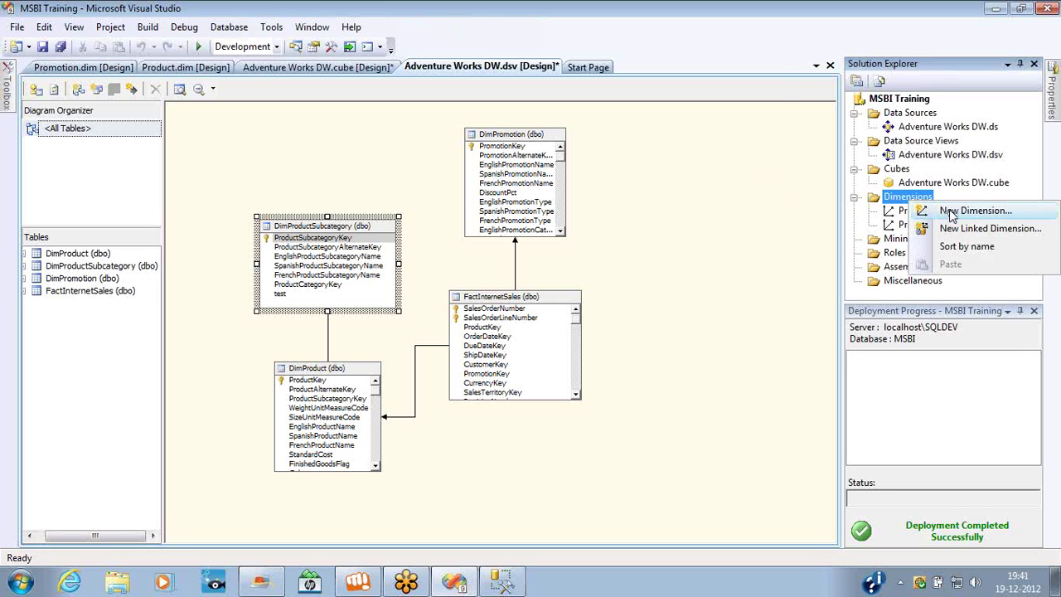
click(975, 210)
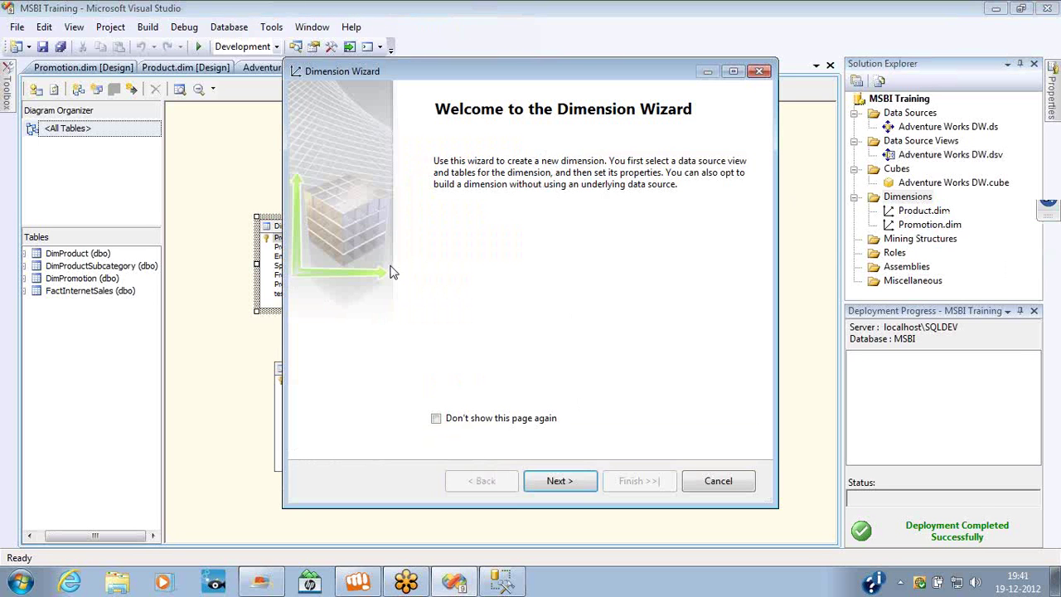
click(559, 481)
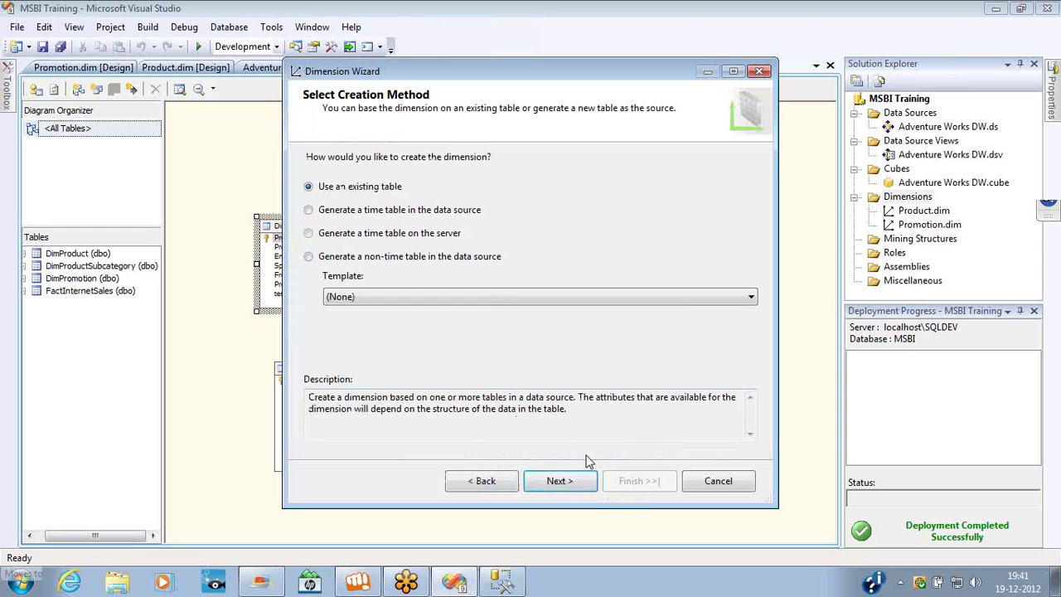
click(560, 482)
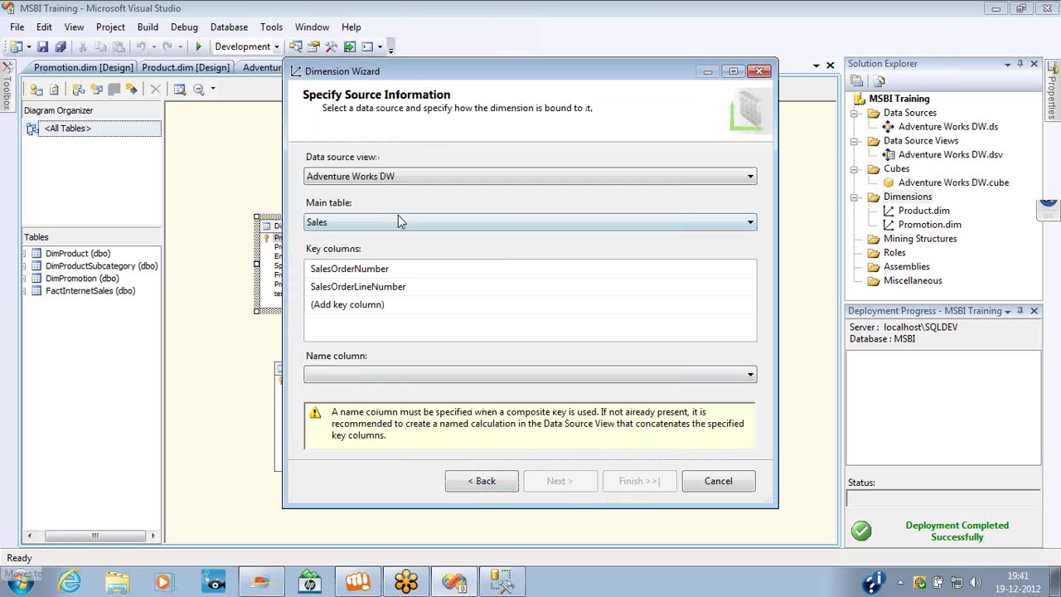
click(398, 221)
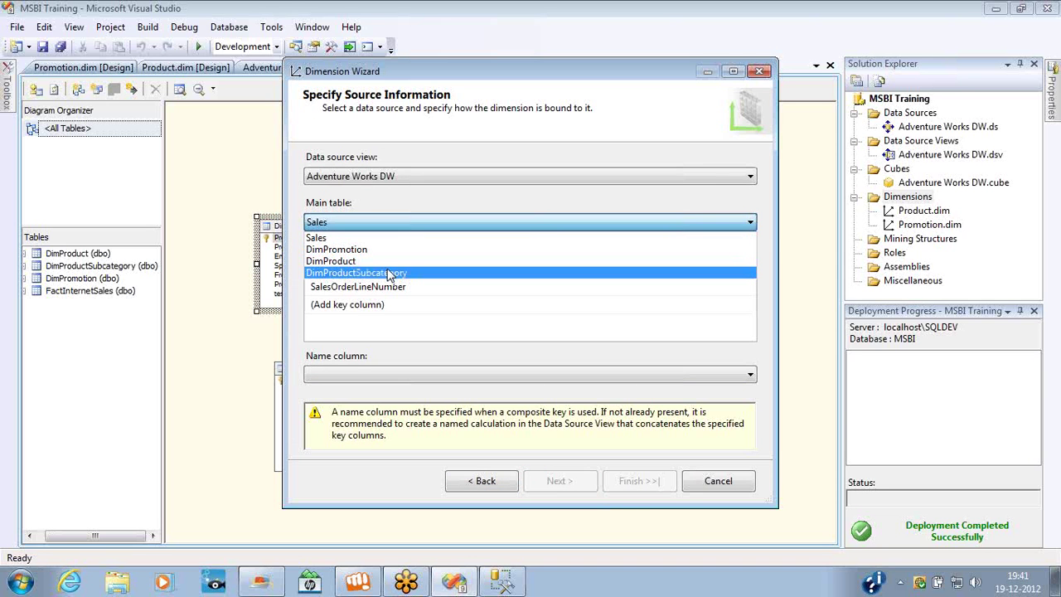
click(389, 273)
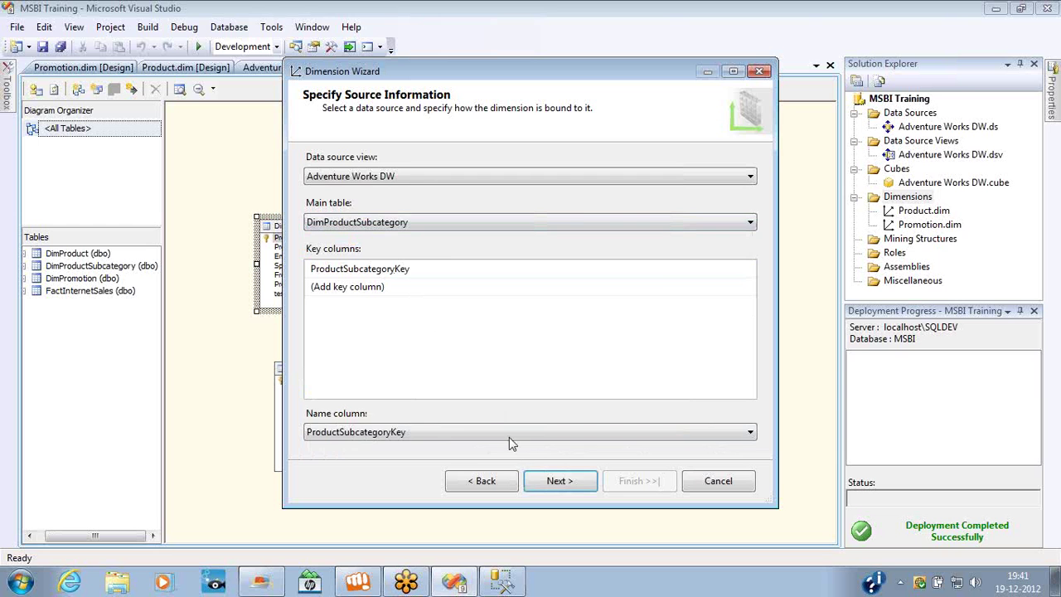
- Include all available attributes, name the dimension Subcategory and finish creating it
click(547, 482)
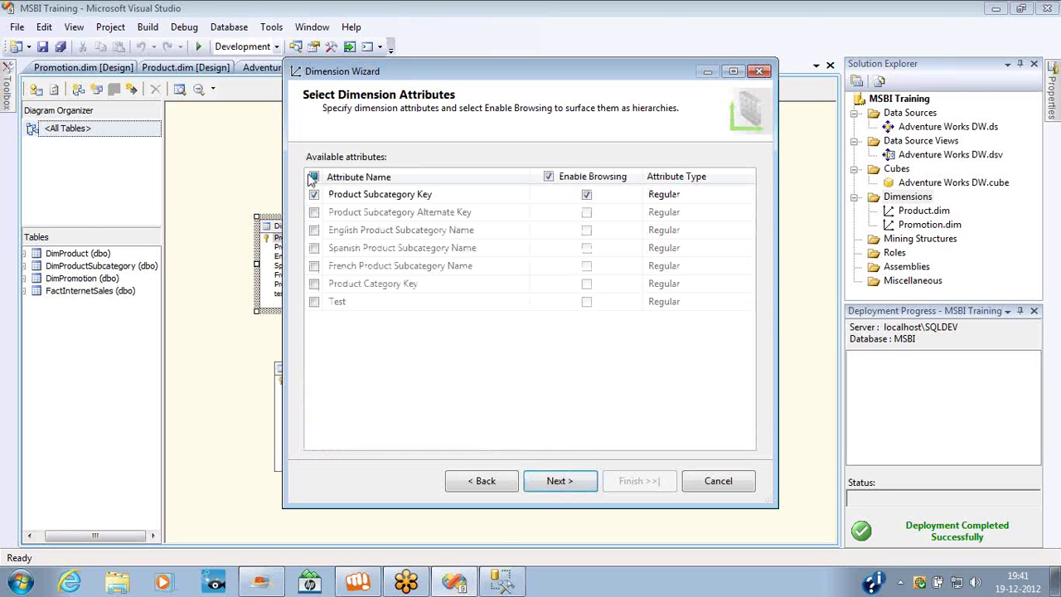
click(555, 488)
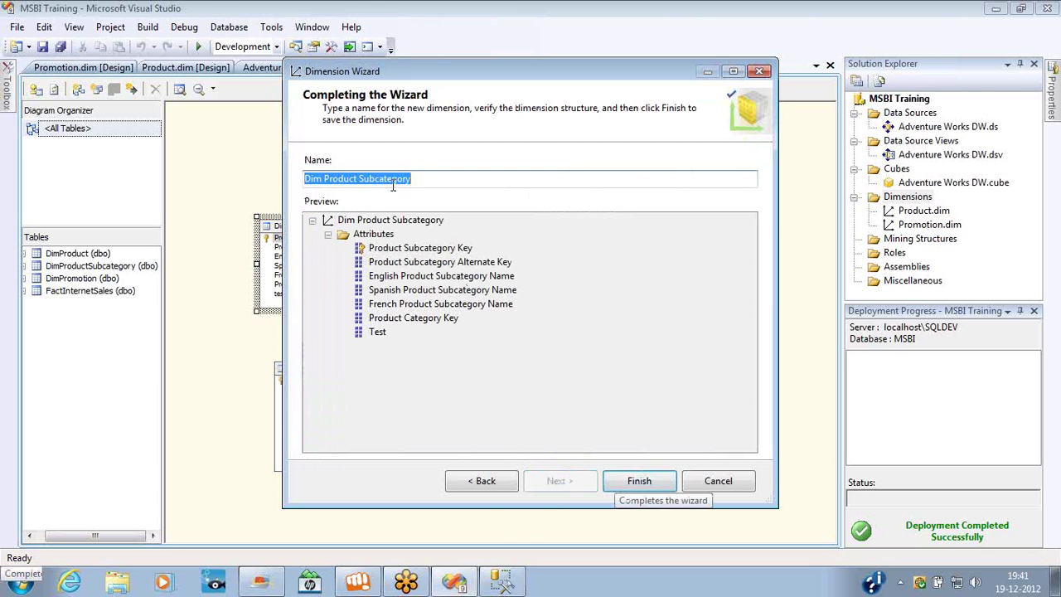
click(325, 179)
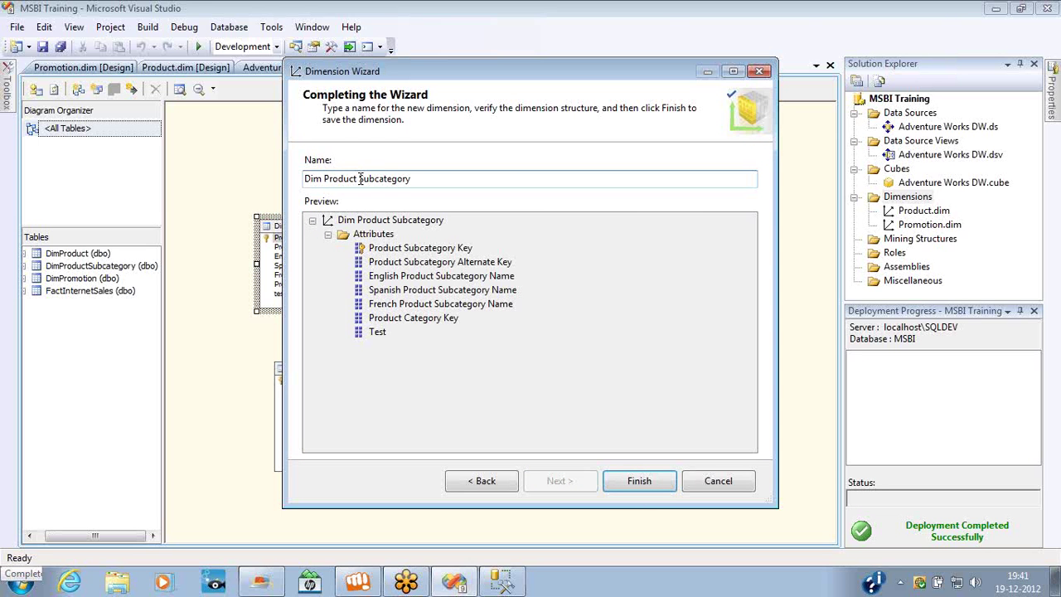
drag(359, 179, 304, 179)
key(BackSpace)
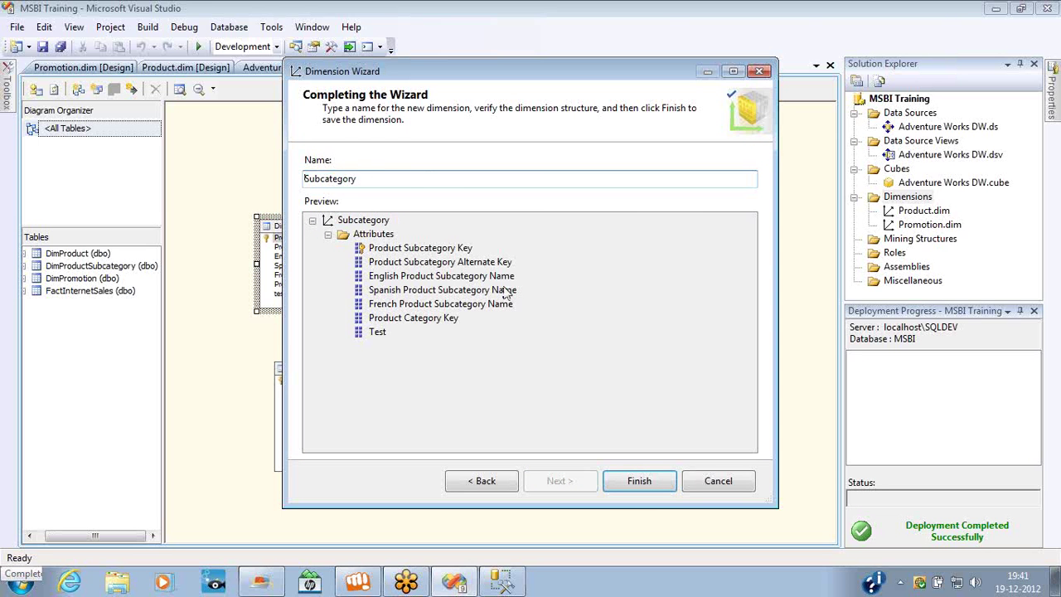
click(641, 481)
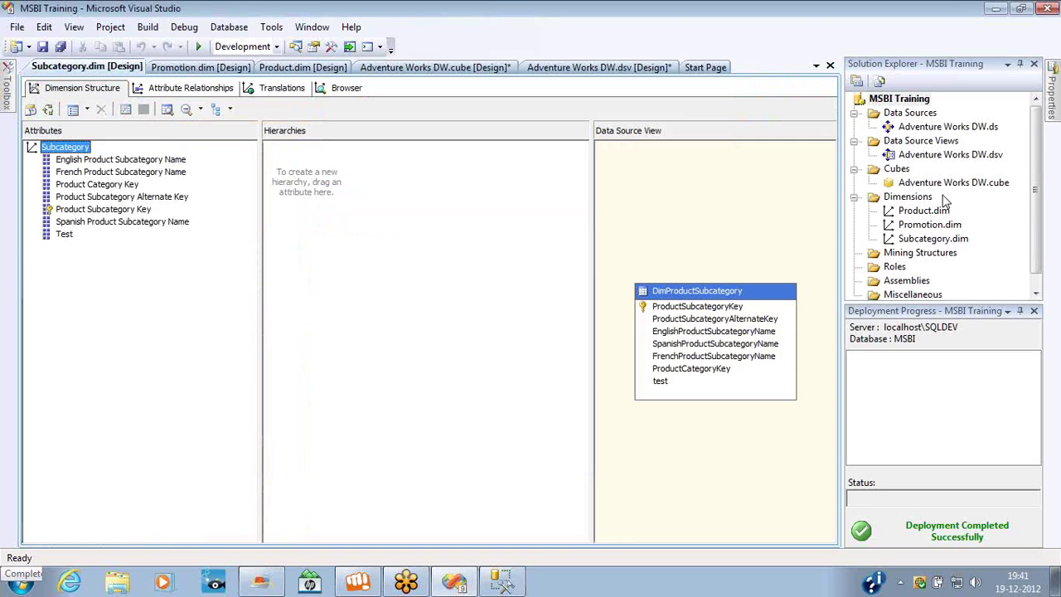
- Open the structure of the Adventure Works DW cube and delete the Product measure group
double_click(935, 181)
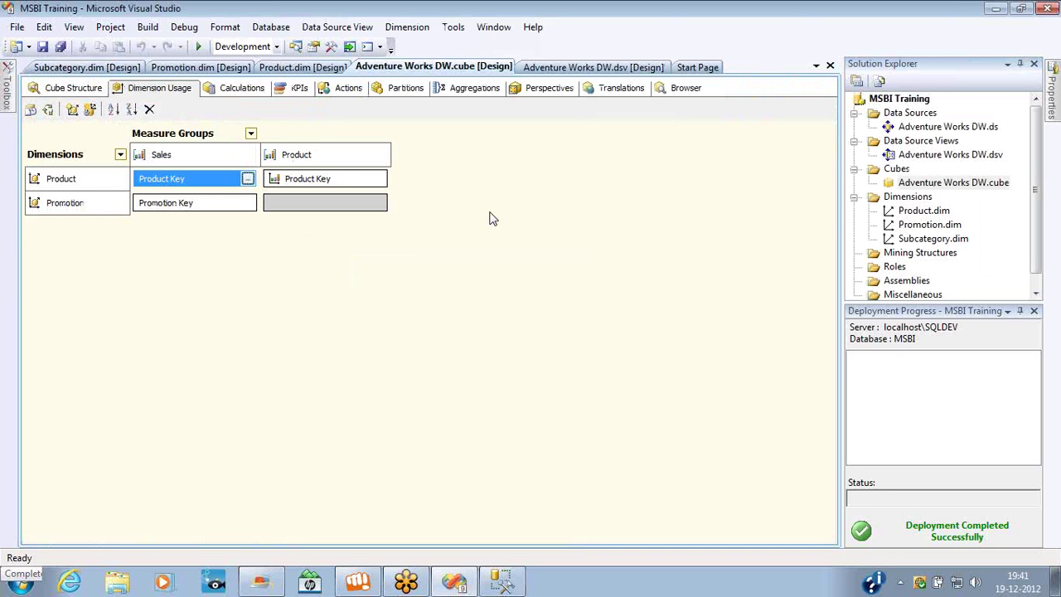
click(73, 87)
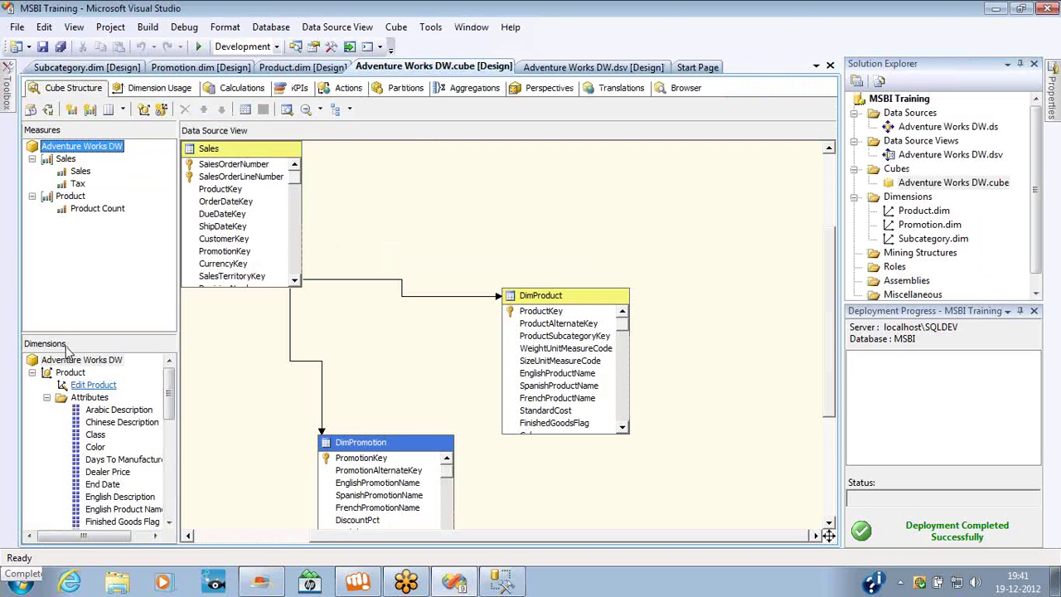
click(47, 397)
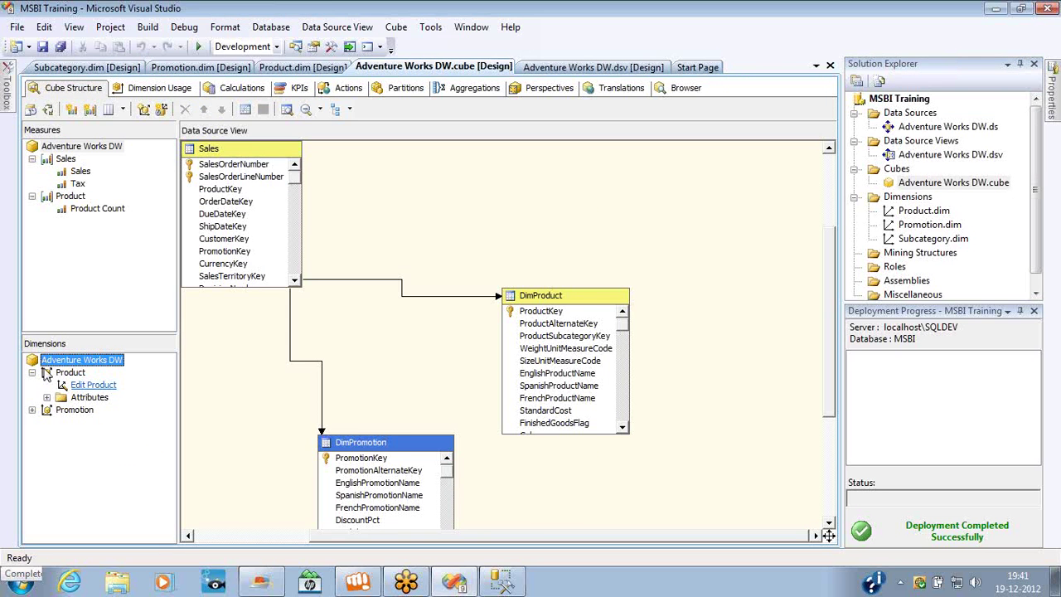
right_click(59, 367)
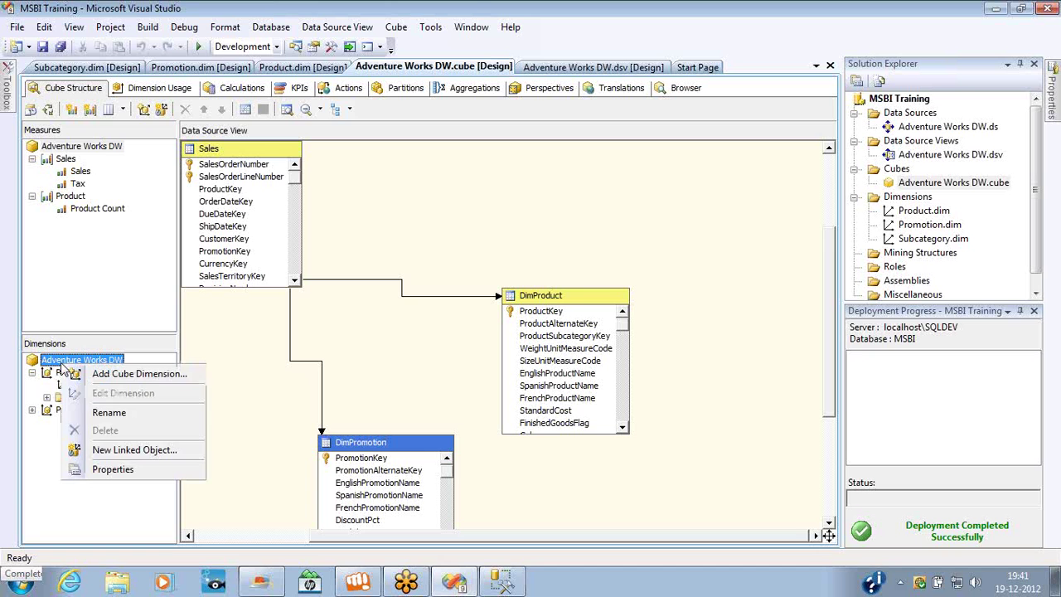
click(75, 199)
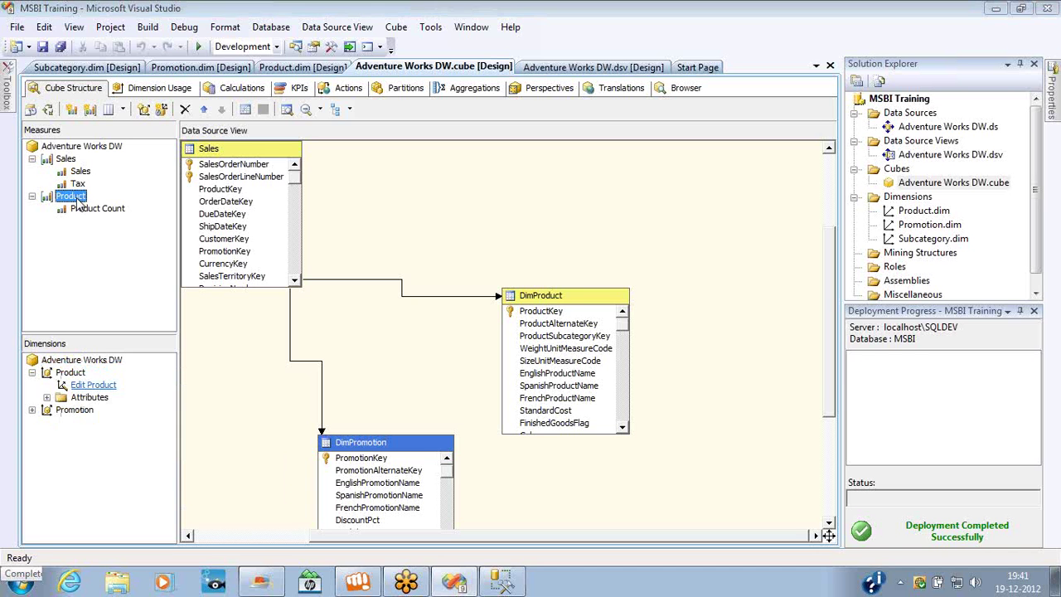
key(Delete)
key(Return)
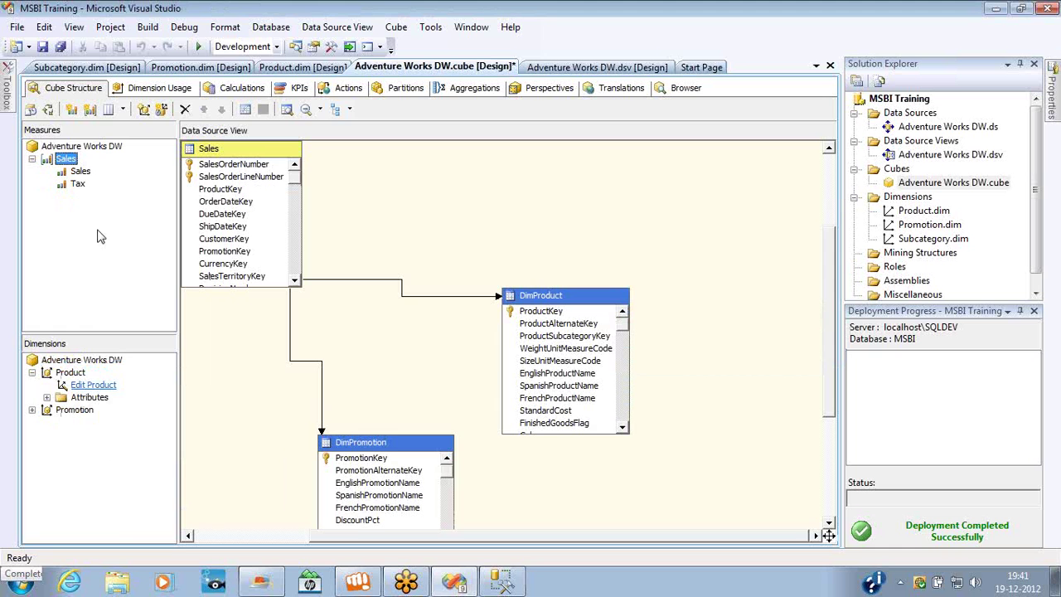
- Add the Subcategory dimension to the Adventure Works DW cube
click(74, 363)
right_click(75, 363)
click(149, 374)
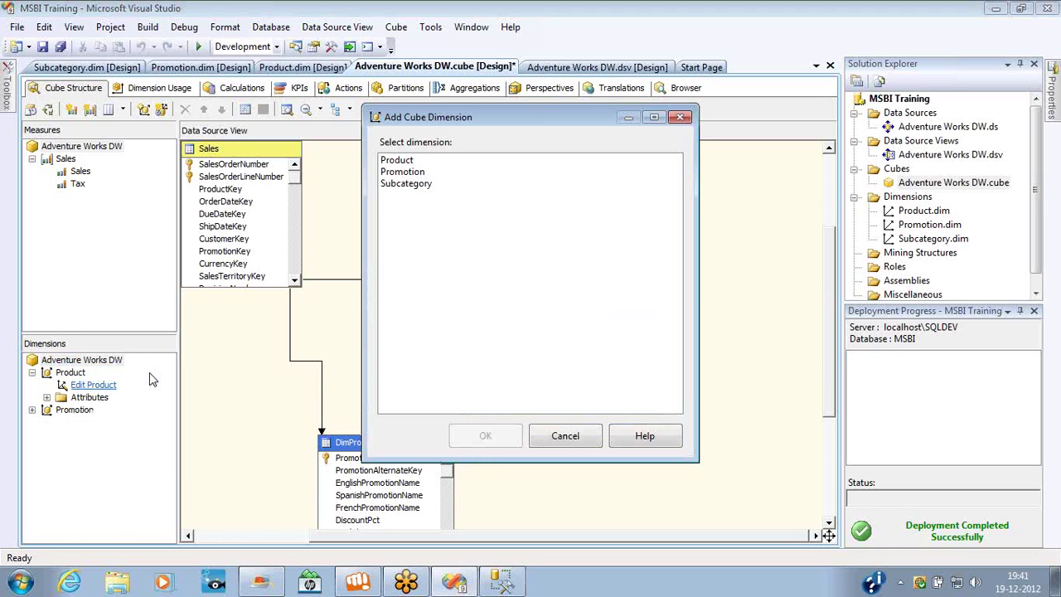
double_click(402, 184)
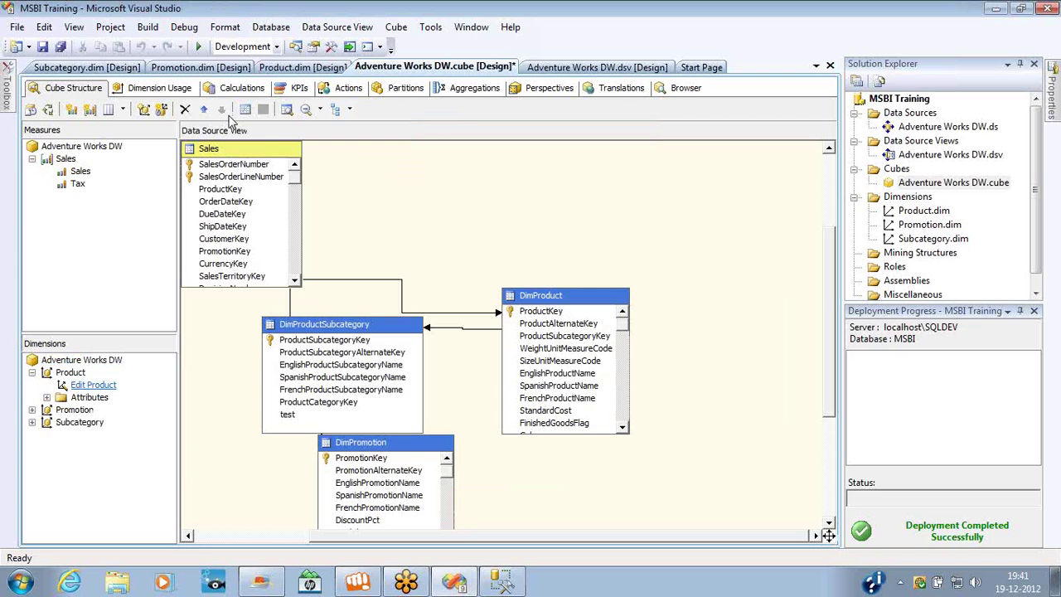
- Check the cube's dimension usage and inspect the relationship definition between Subcategory and the Sales measure group
click(159, 88)
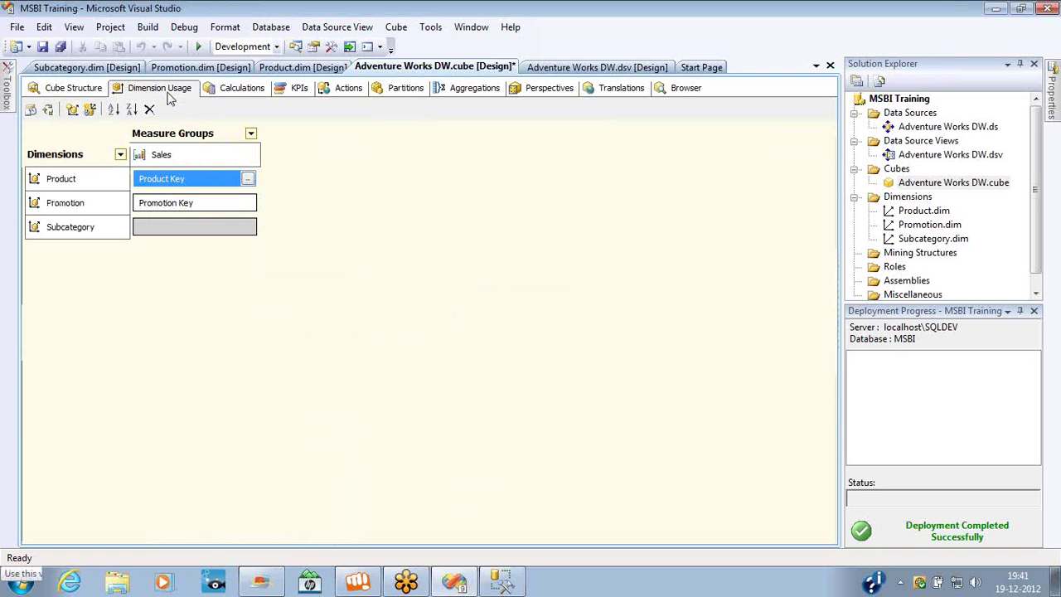
click(188, 225)
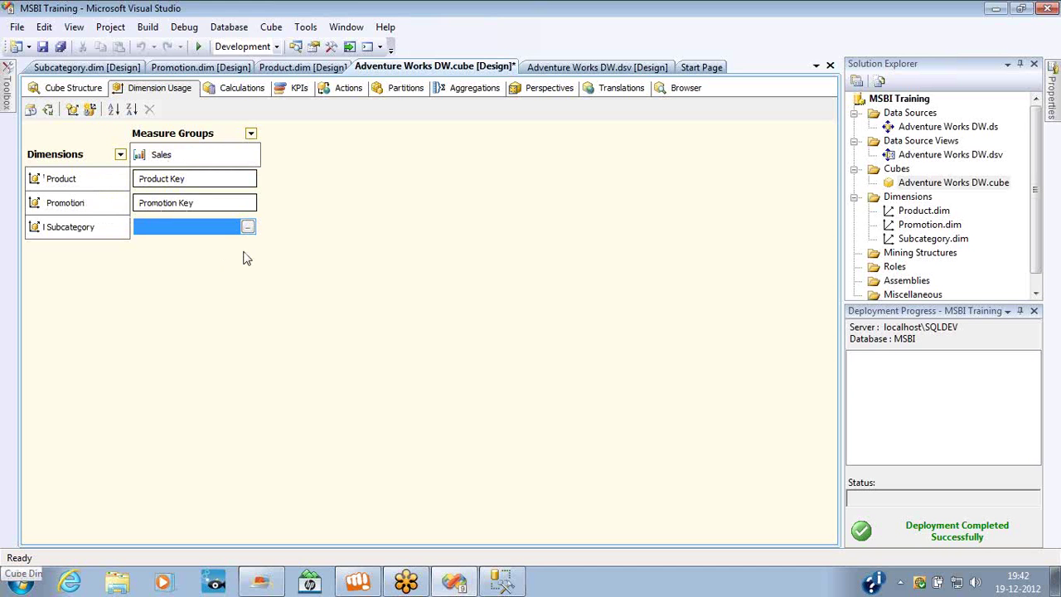
click(248, 226)
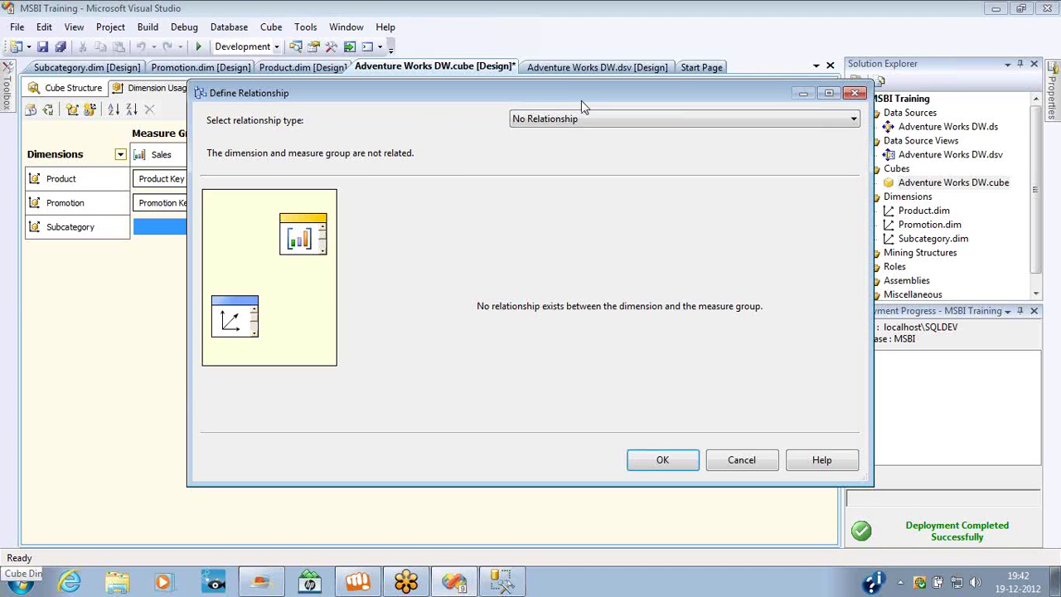
click(858, 96)
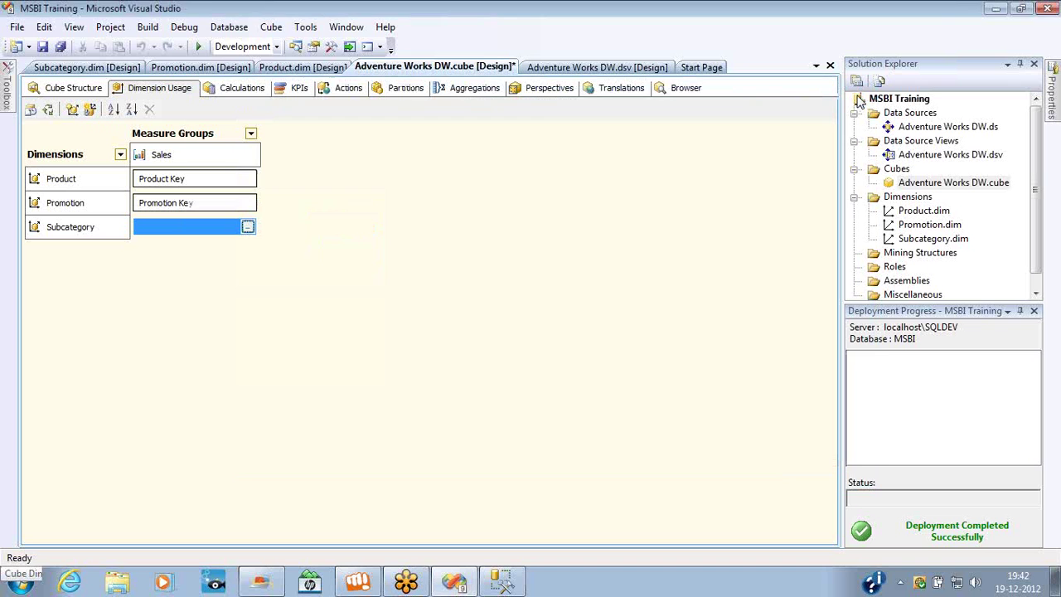
- Set the relationship between the Product dimension and the Sales measure group to No Relationship
click(248, 179)
click(249, 179)
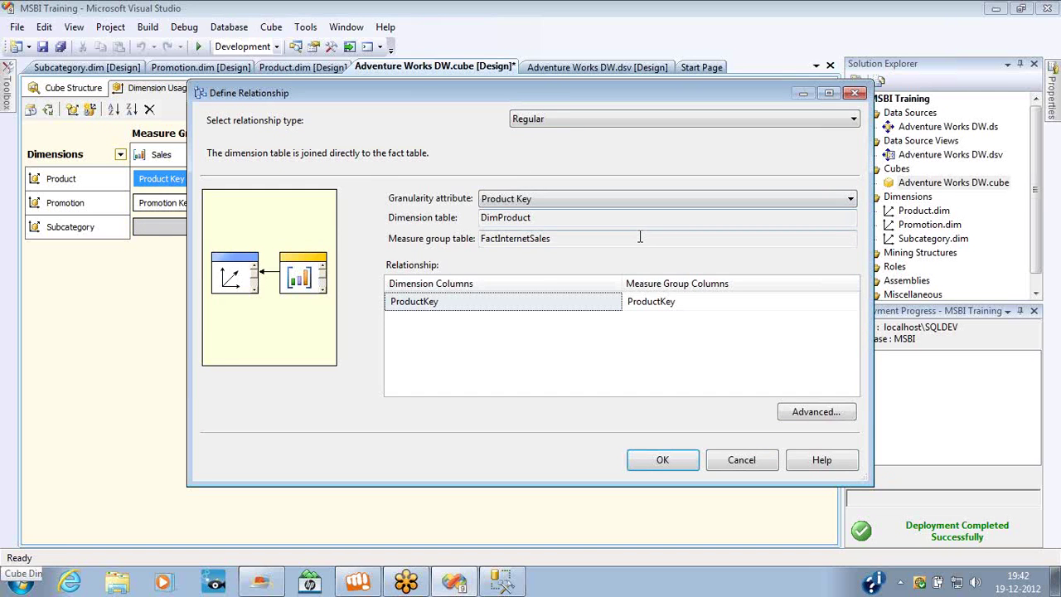
scroll(639, 236, up, 1)
click(664, 460)
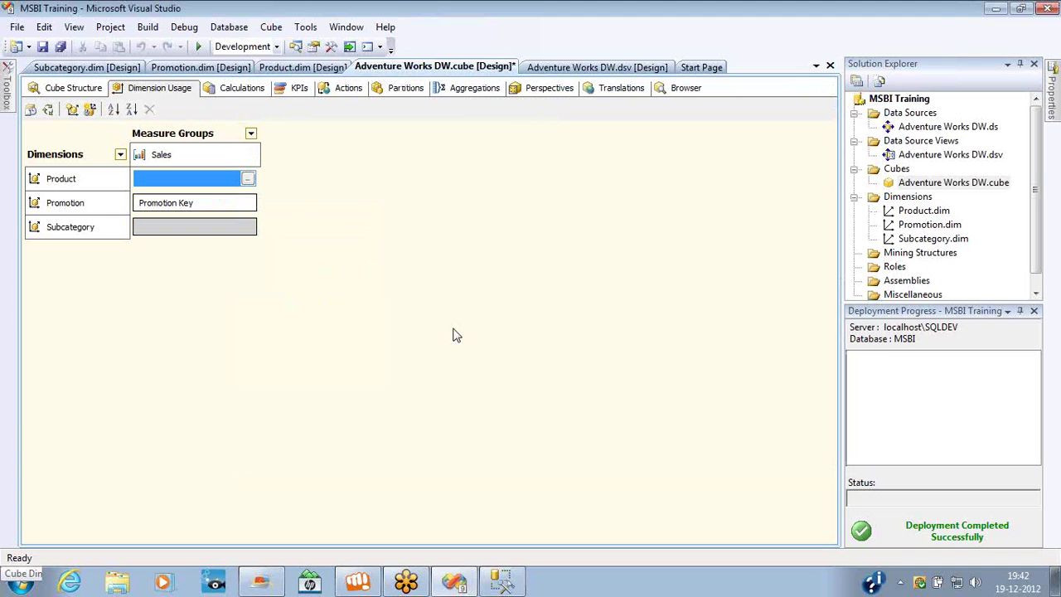
- Try a Referenced relationship between Subcategory and Sales, check the available intermediate dimensions, and discard the definition
double_click(248, 229)
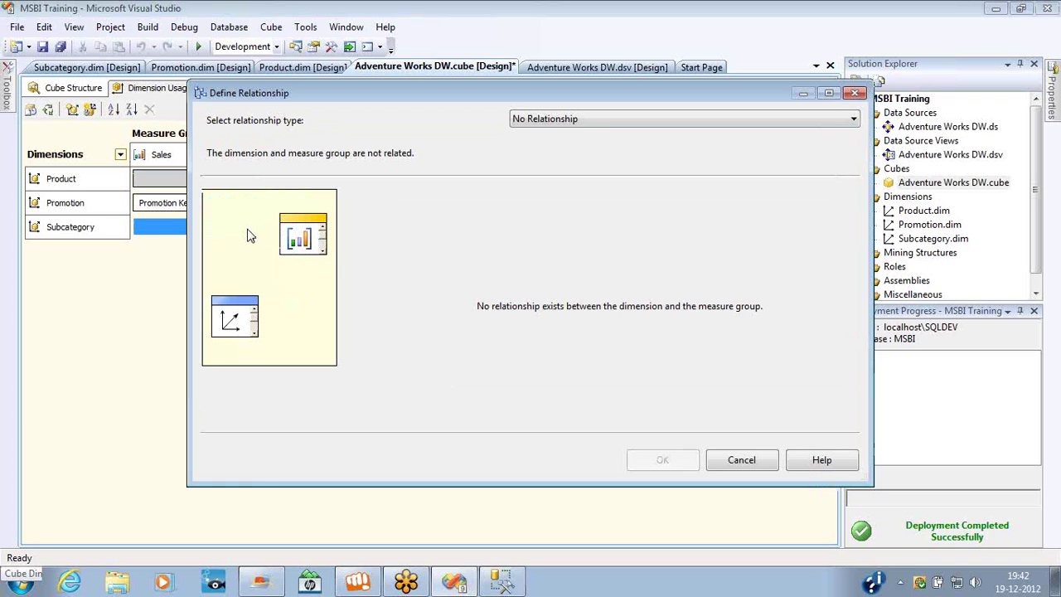
click(606, 123)
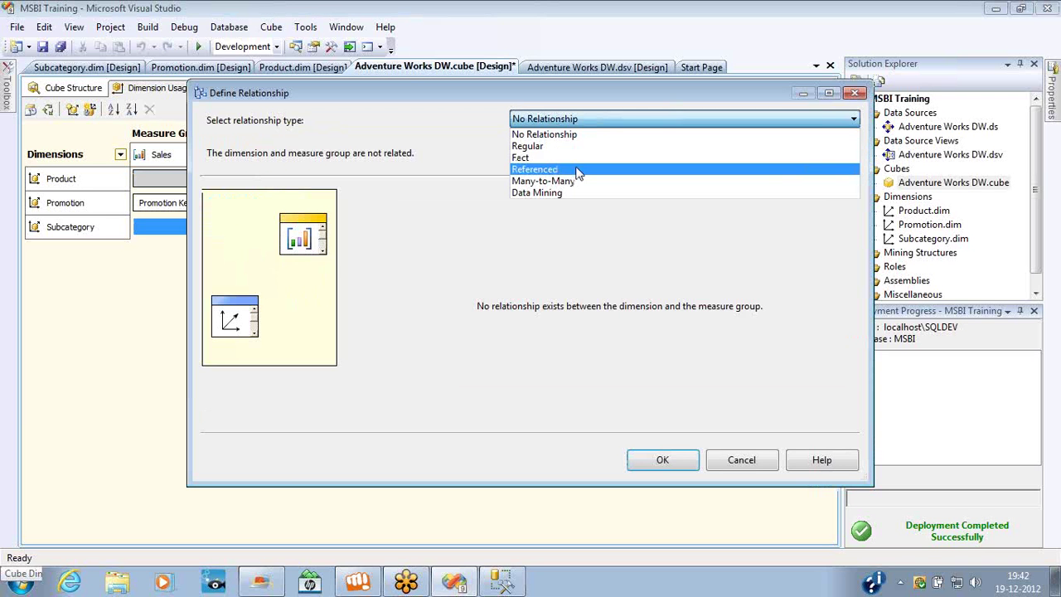
click(578, 170)
click(567, 225)
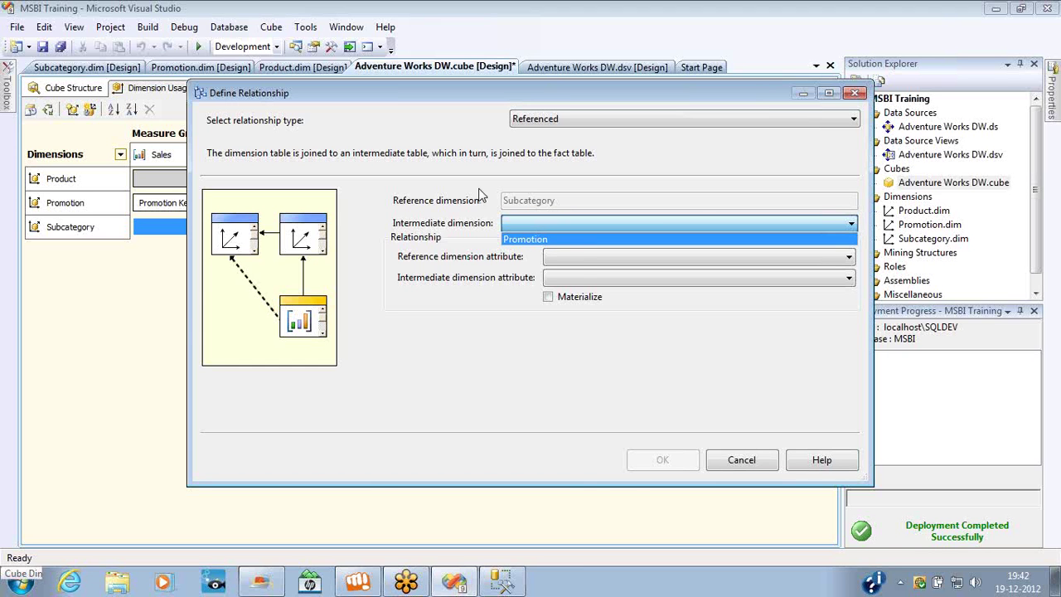
click(857, 97)
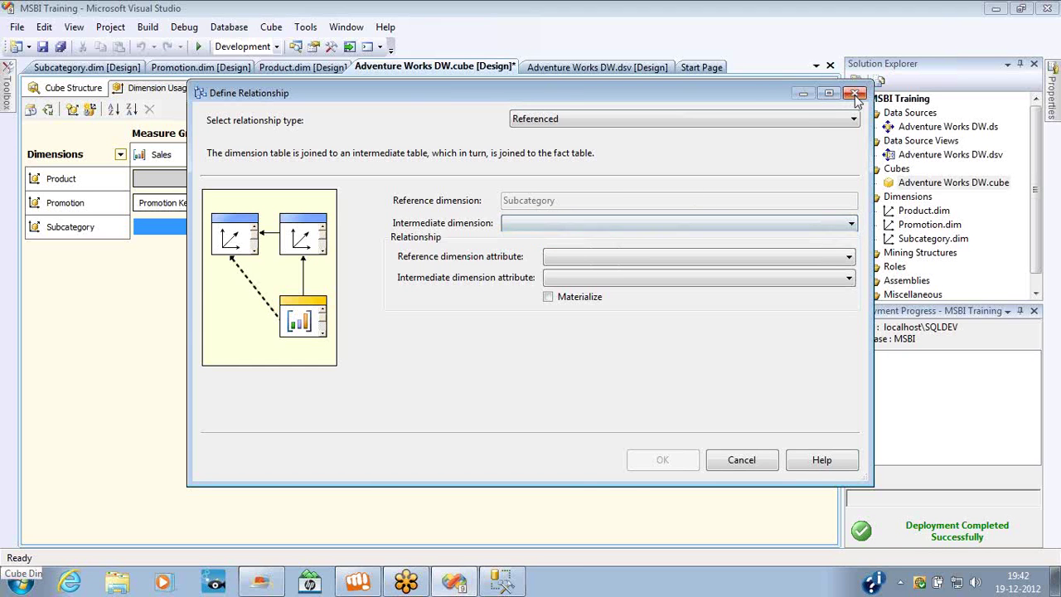
click(858, 97)
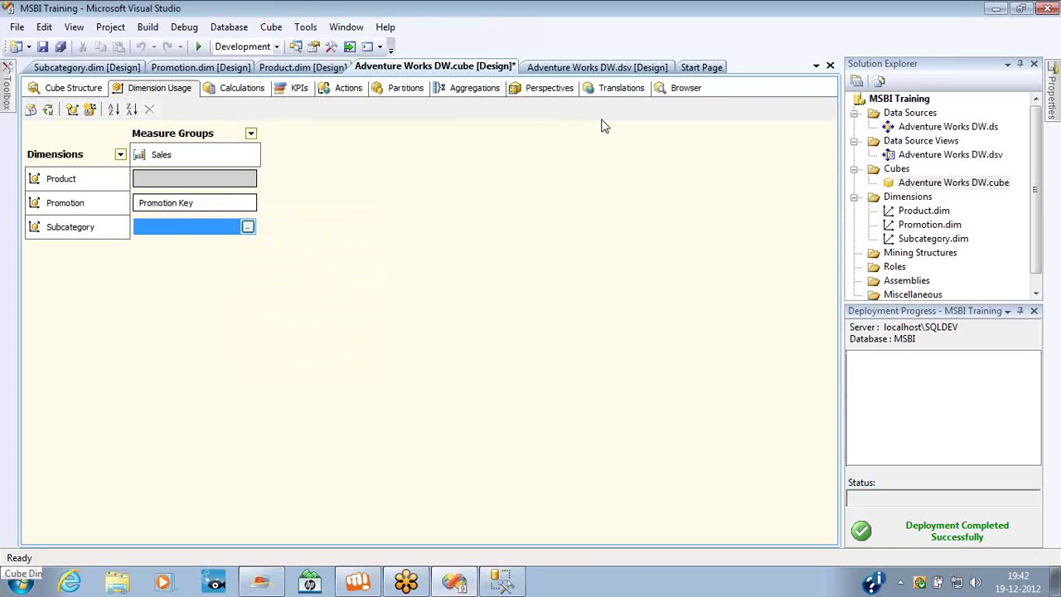
- Define a Regular relationship between Product and Sales with Product Key as the granularity attribute, mapped to the ProductKey measure group column
double_click(247, 177)
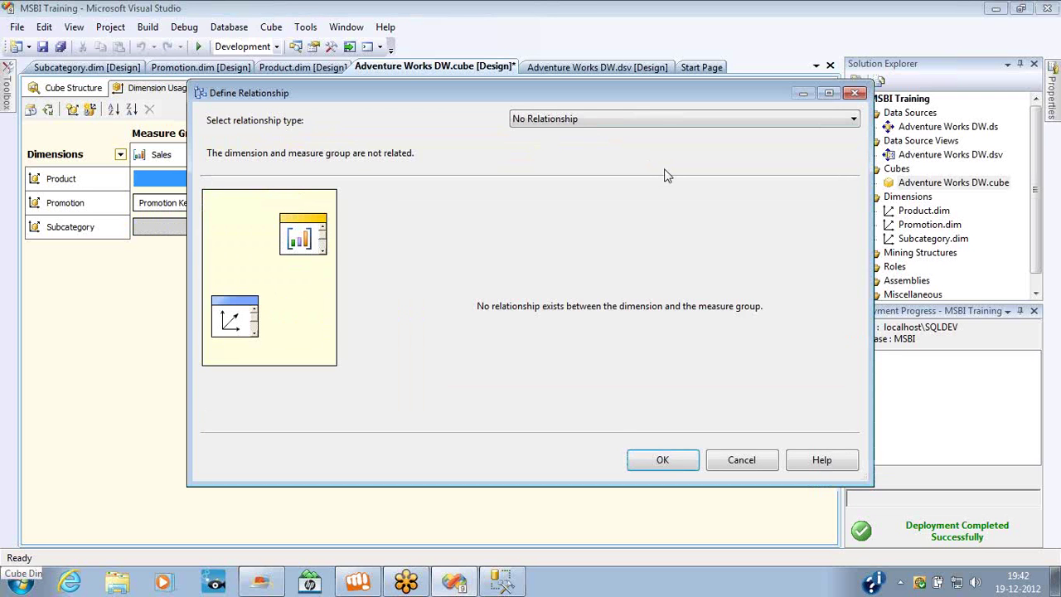
key(r)
key(r)
key(r)
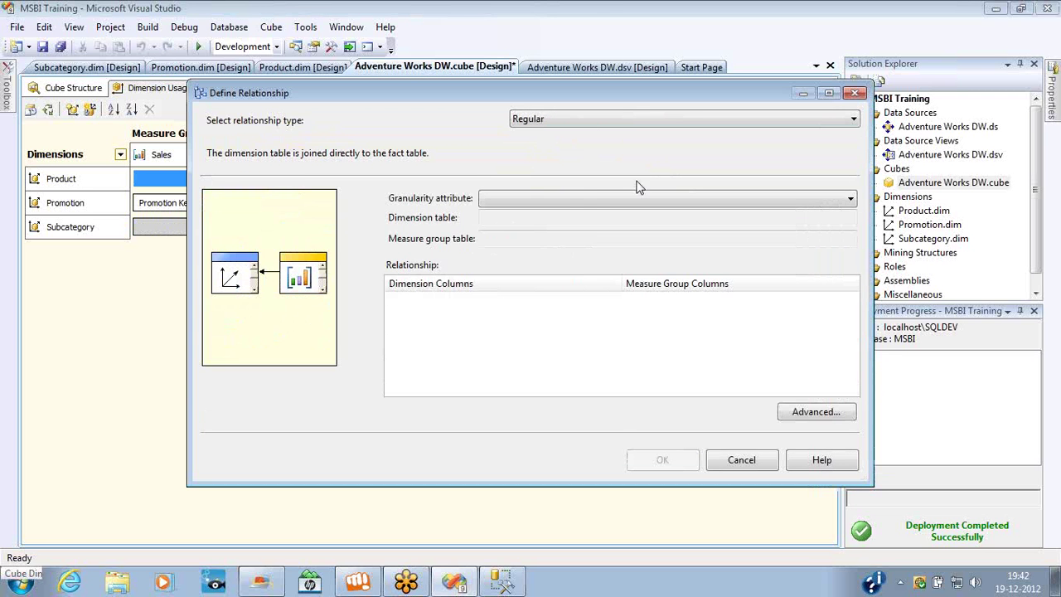
click(578, 201)
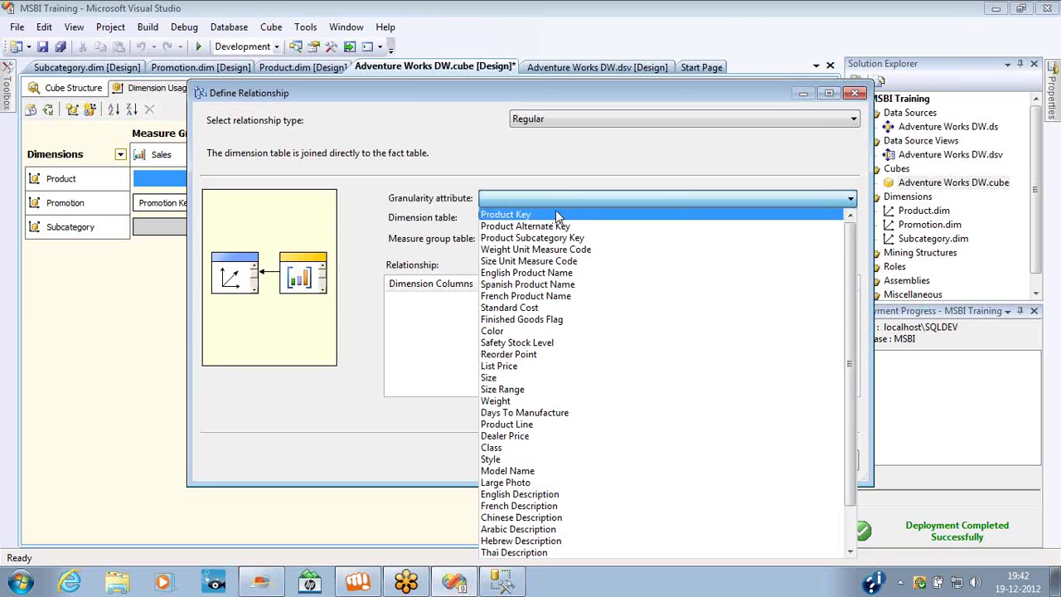
click(553, 215)
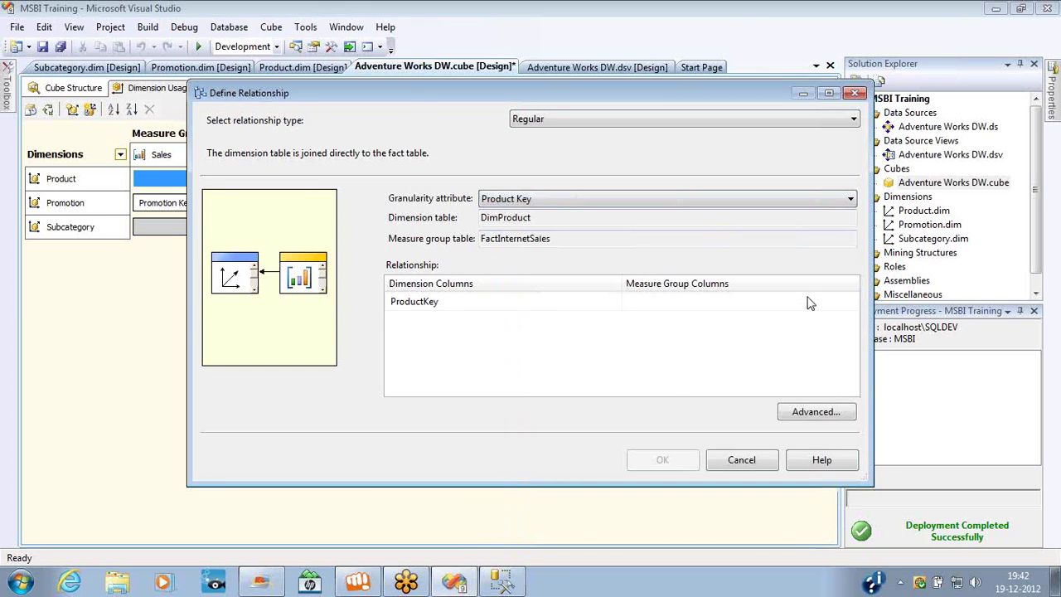
click(847, 302)
click(694, 319)
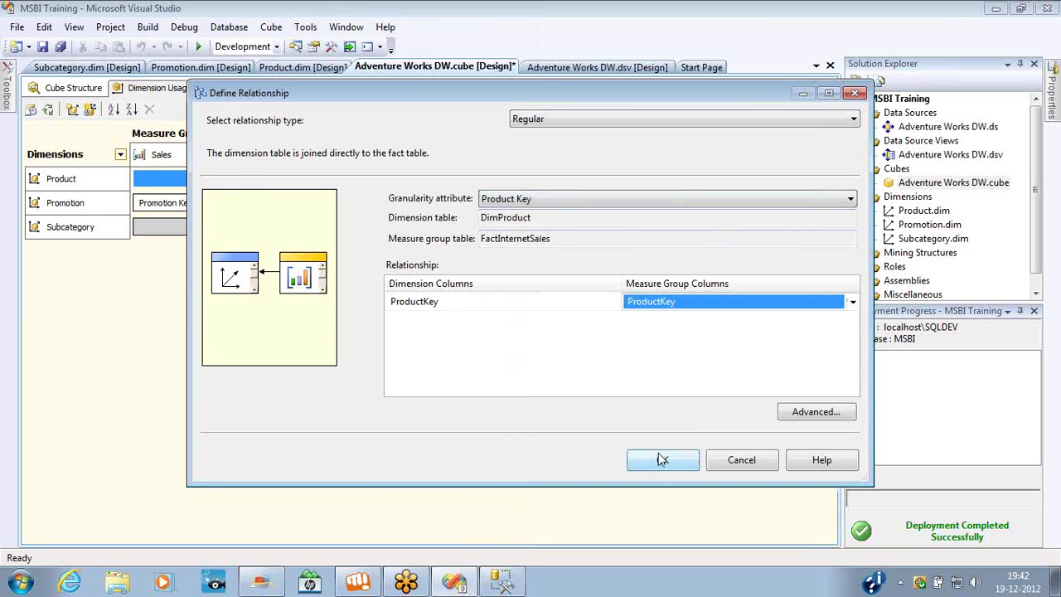
click(662, 459)
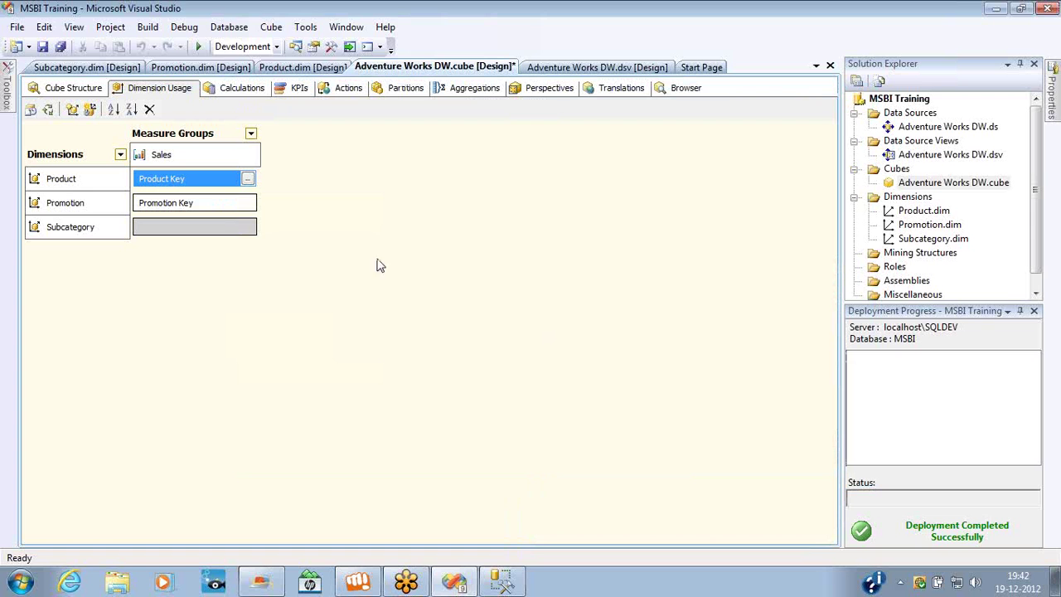
- Define a materialized Referenced relationship from Subcategory to Sales through Product, using Product Subcategory Key as both attributes, and recheck the definition
click(199, 227)
click(248, 228)
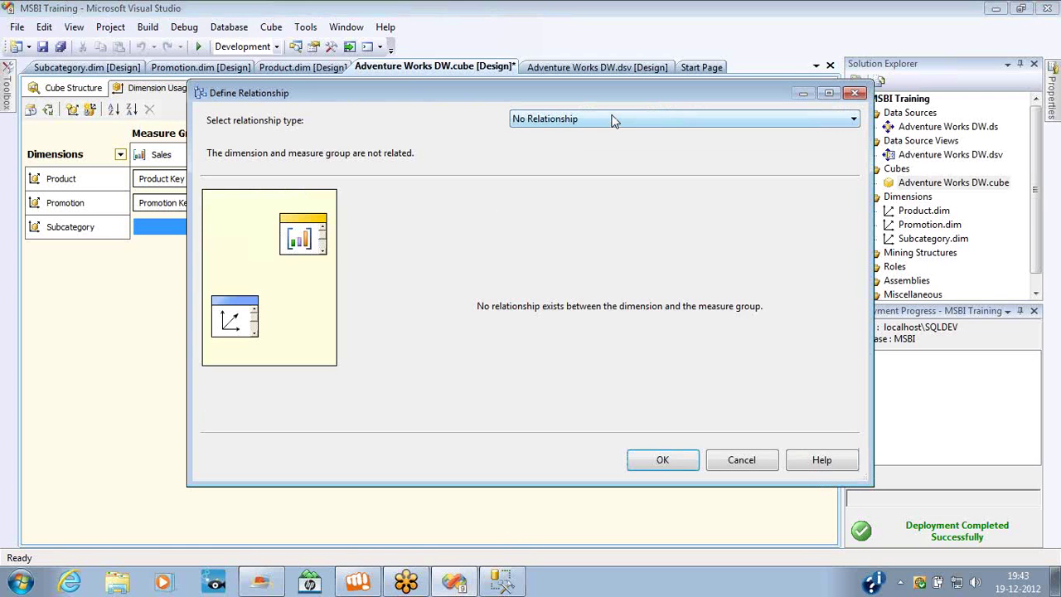
click(614, 120)
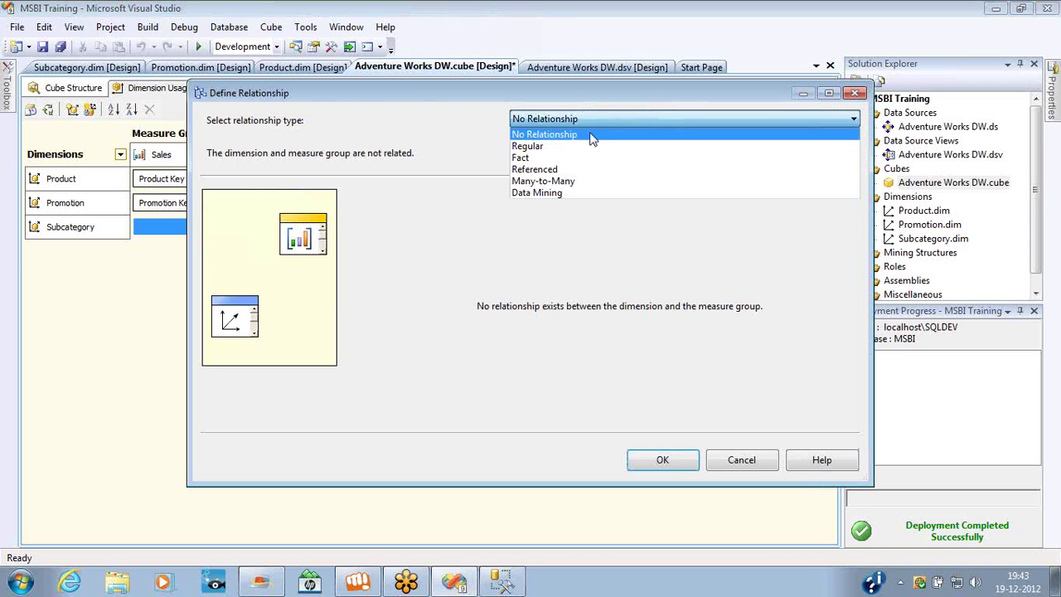
click(557, 171)
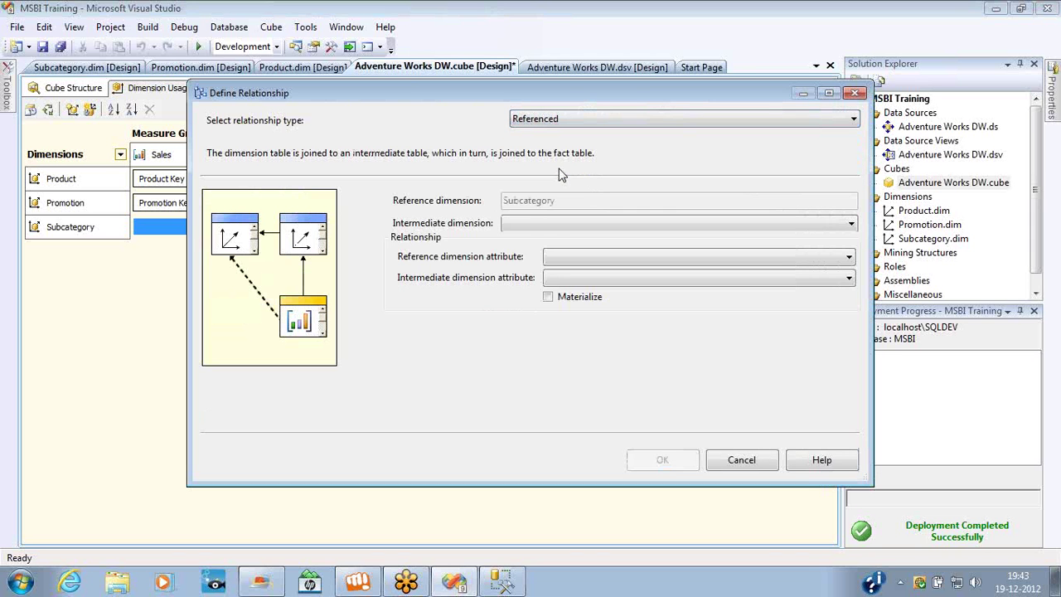
click(563, 226)
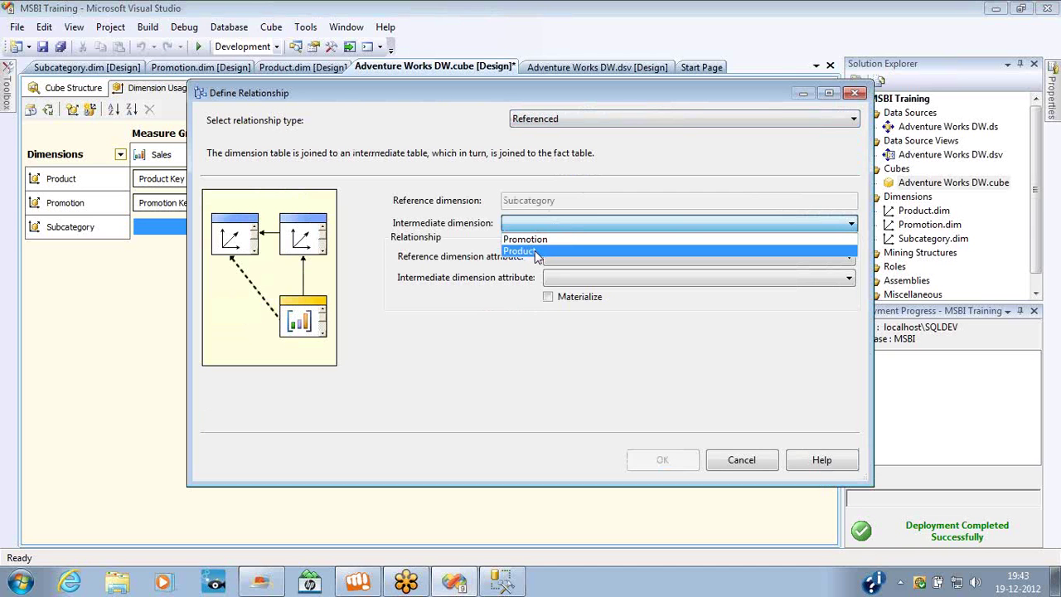
click(536, 252)
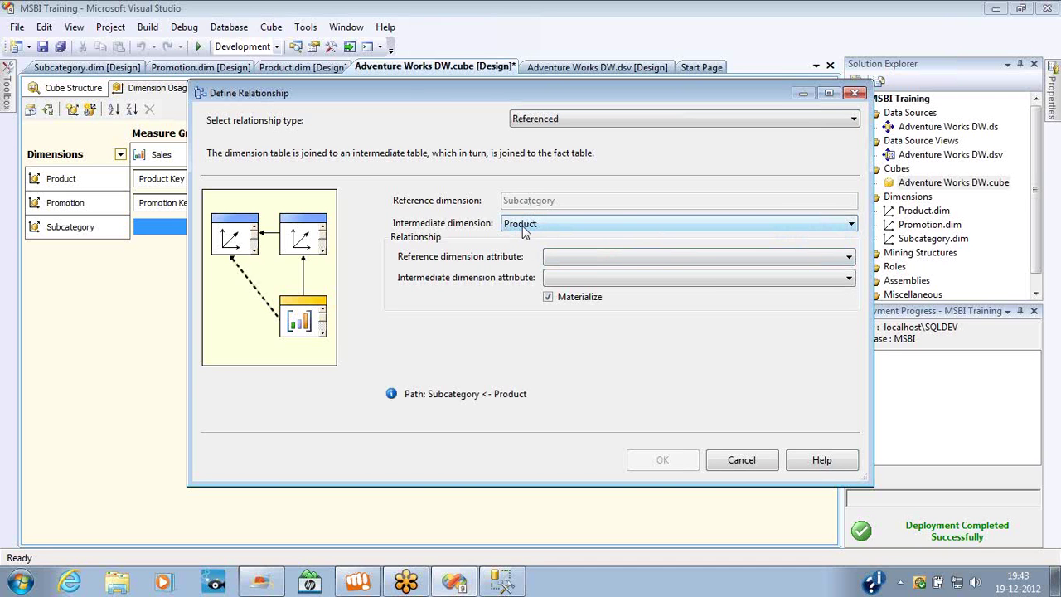
click(559, 253)
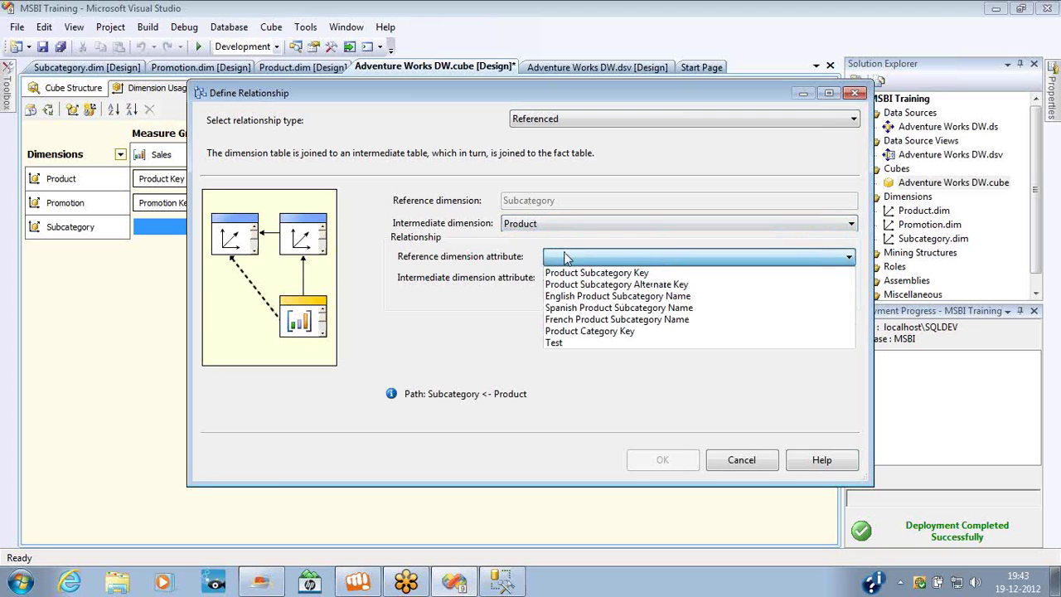
click(614, 273)
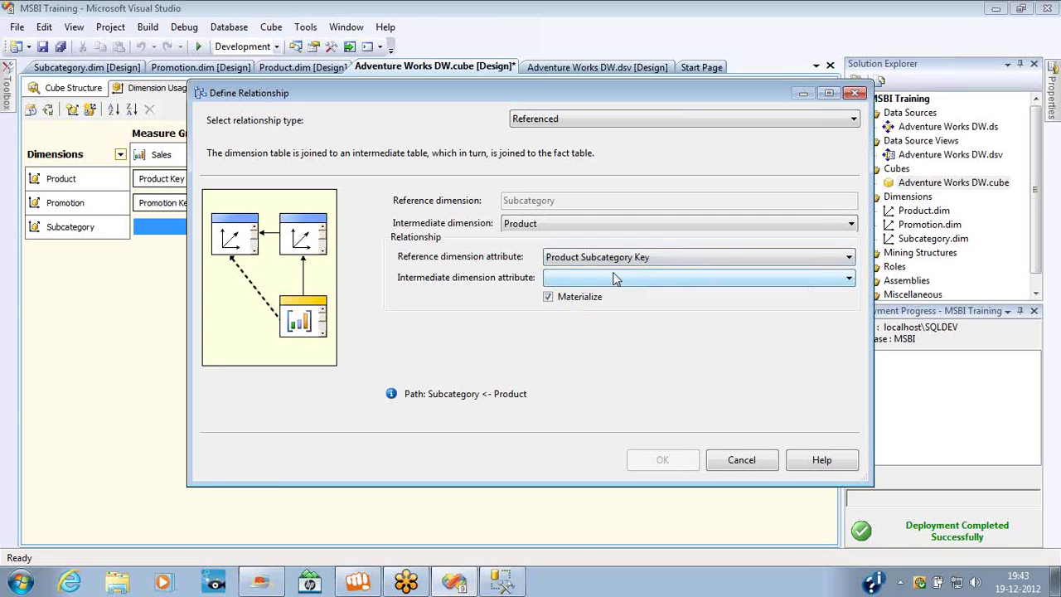
click(614, 279)
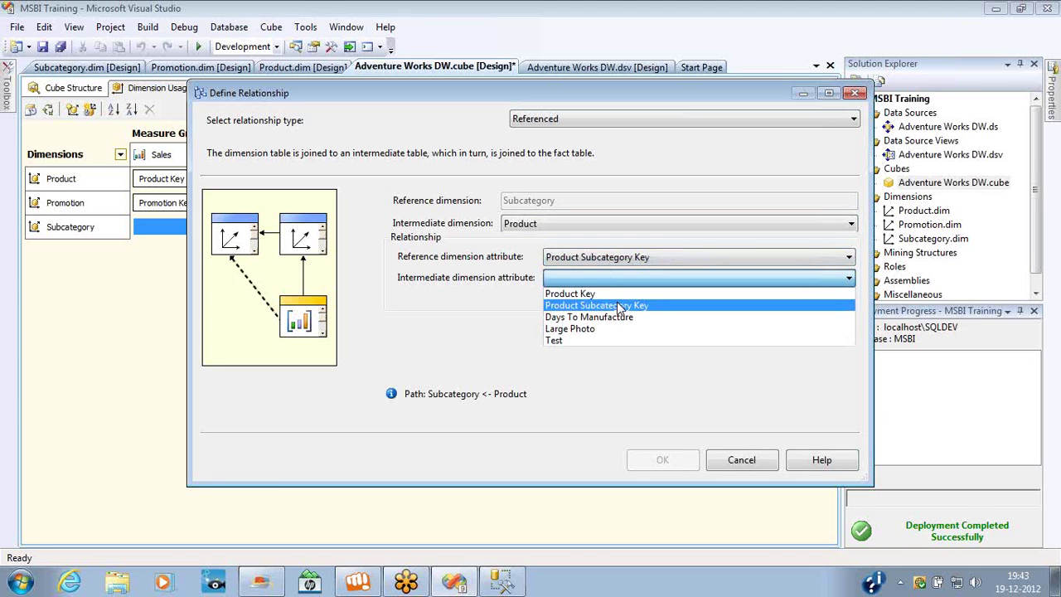
click(617, 305)
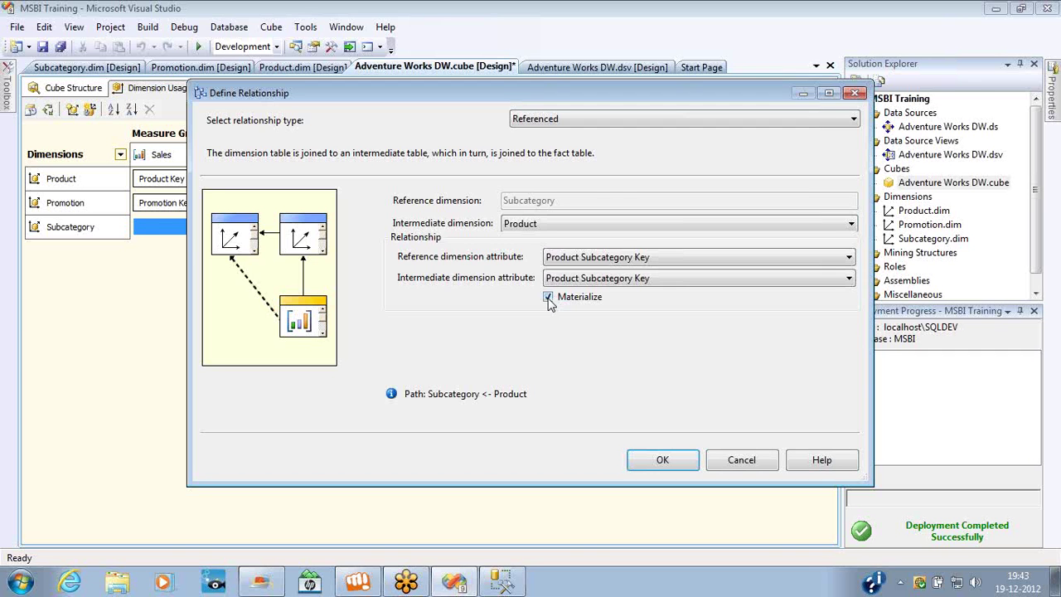
click(665, 460)
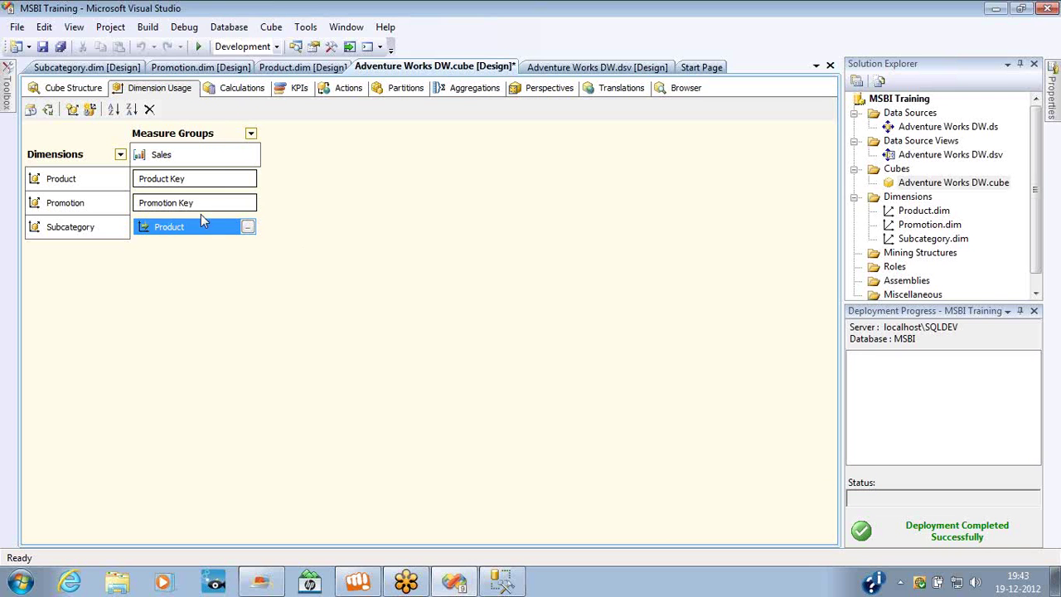
click(248, 227)
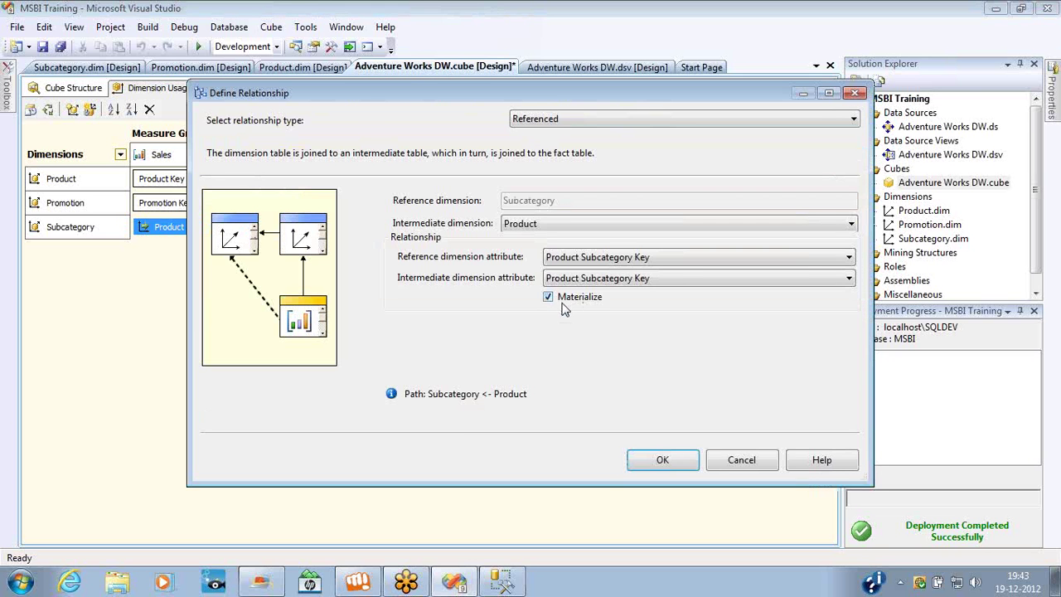
click(695, 464)
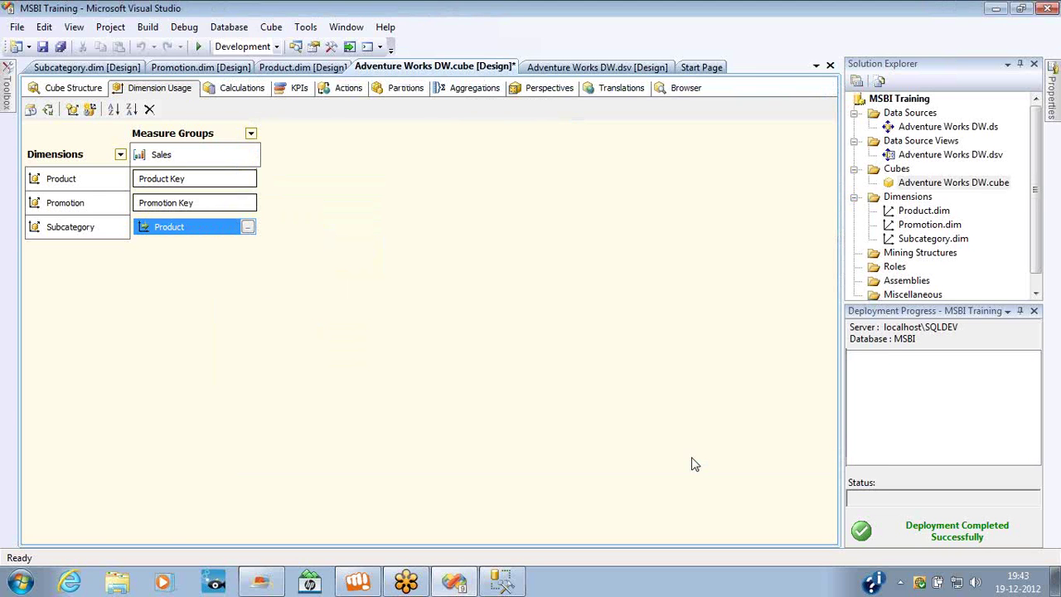
- Deploy and process the Adventure Works DW cube, and close the processing windows
click(49, 110)
key(Return)
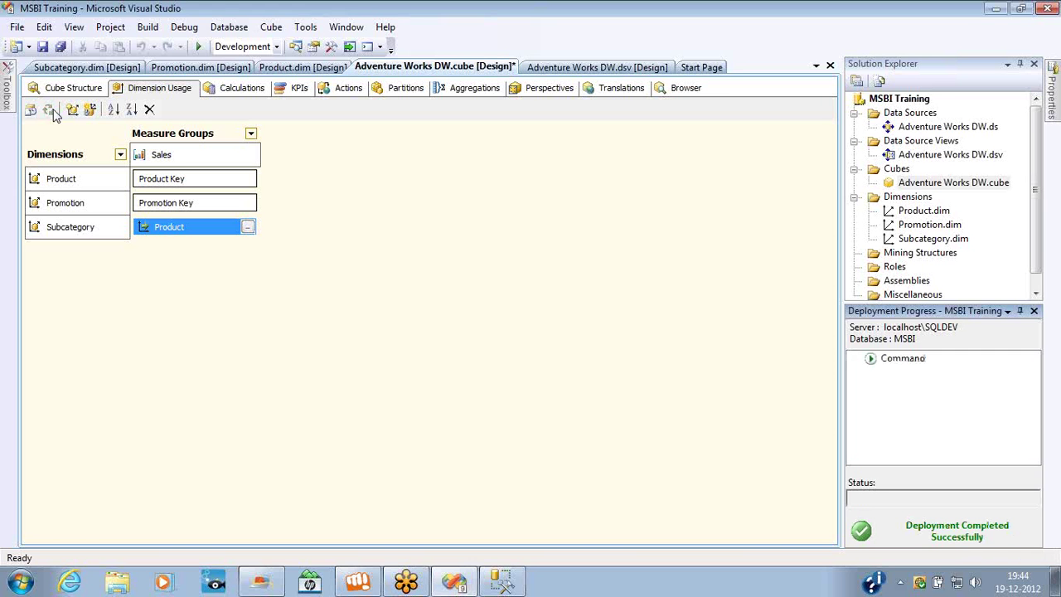
click(50, 110)
key(Return)
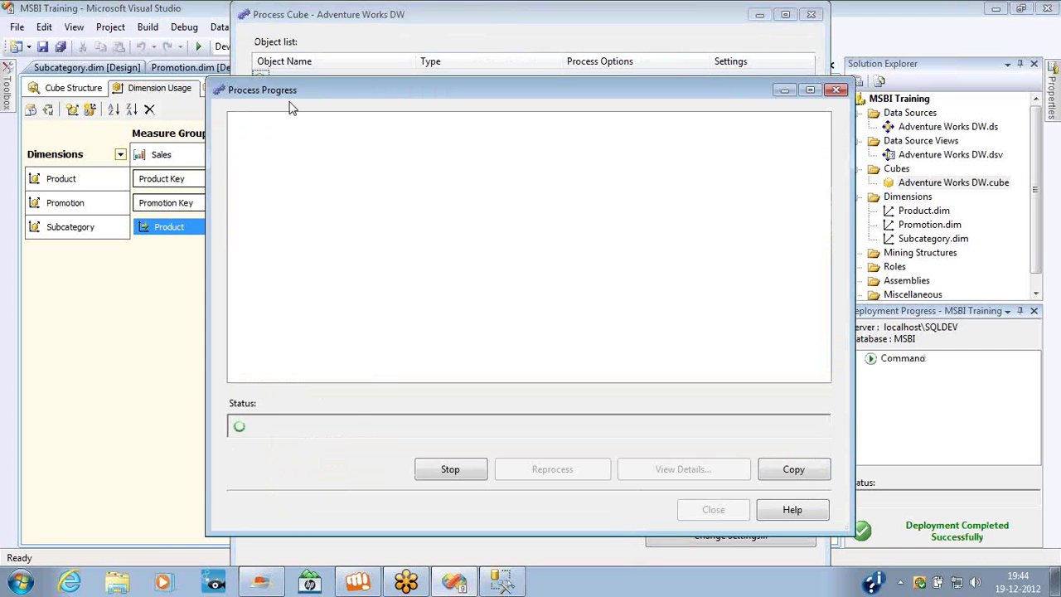
click(837, 89)
click(810, 14)
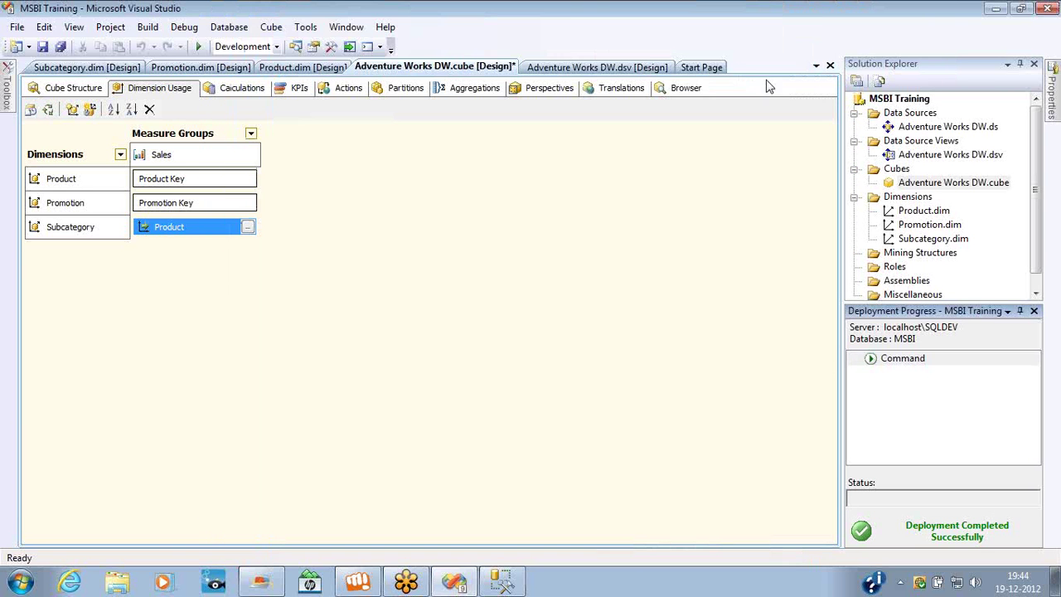
- Reconnect the cube browser, remove Color from the rows, and show the Sales measure by English Product Name
click(692, 89)
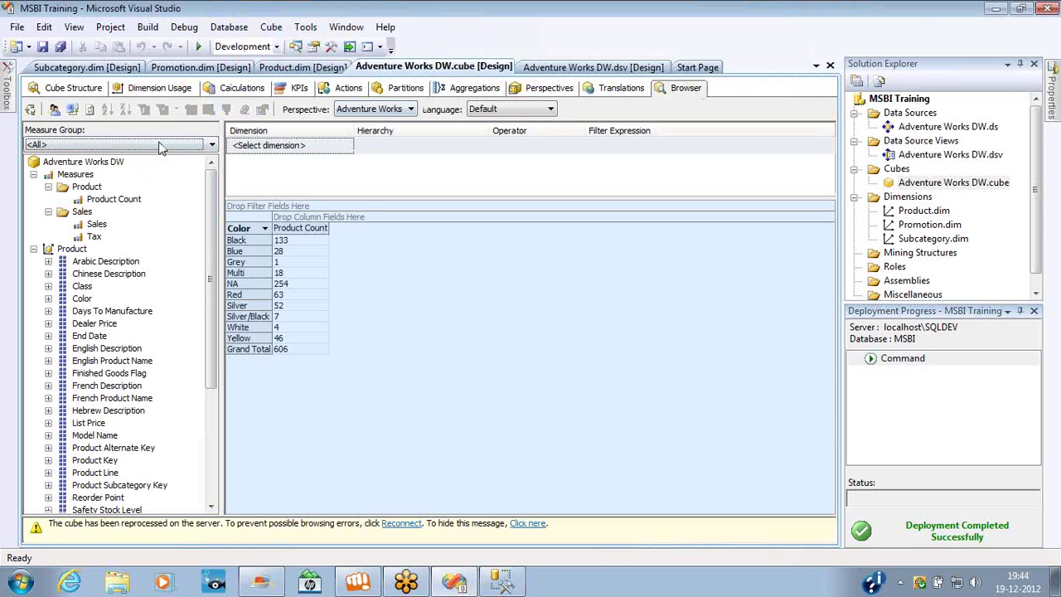
click(72, 109)
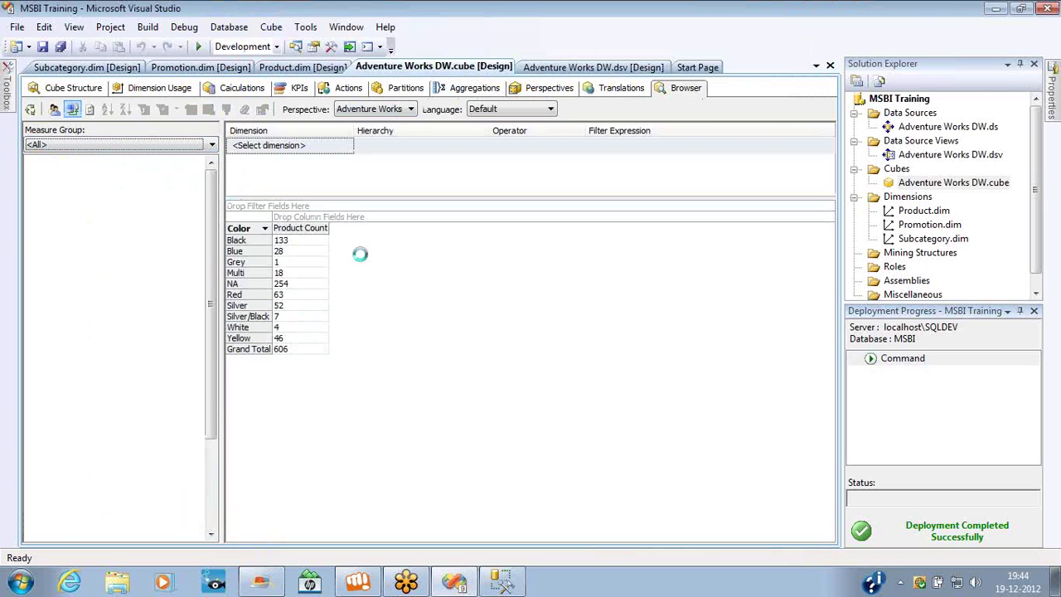
drag(245, 230, 220, 236)
drag(97, 199, 333, 253)
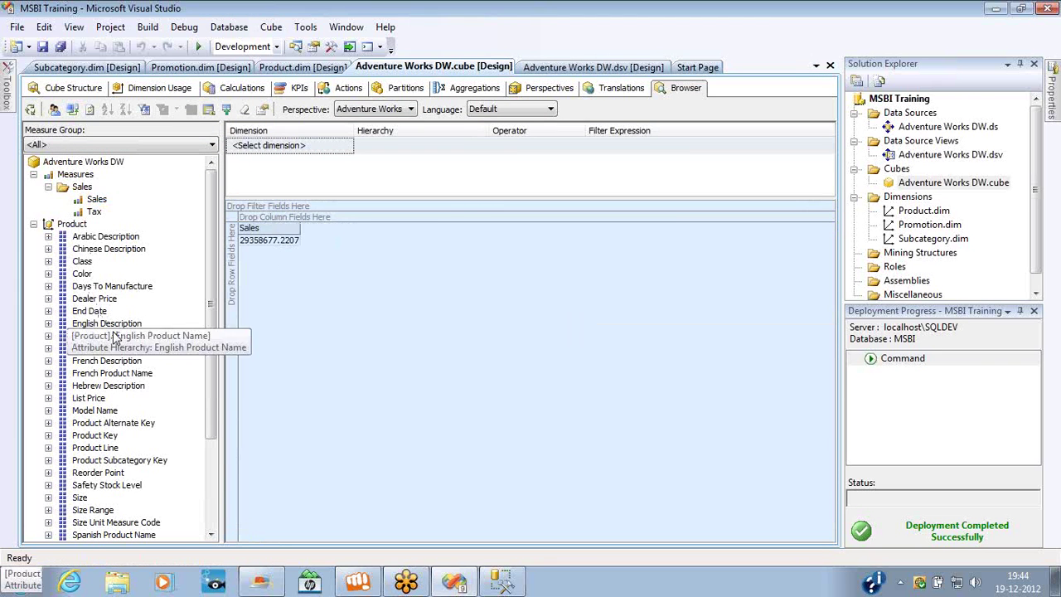
drag(115, 336, 233, 332)
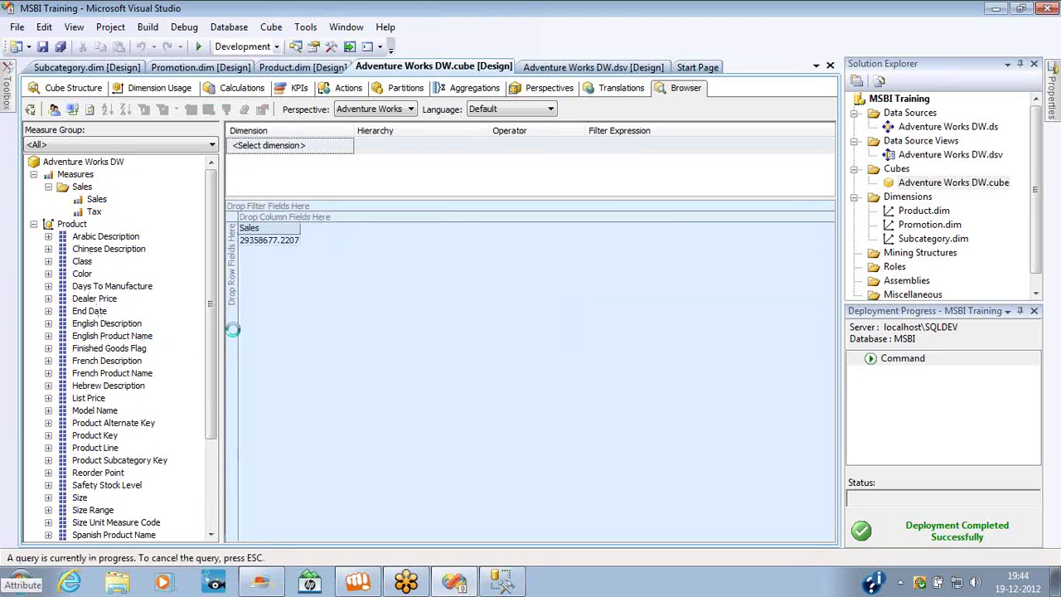
- Add English Product Subcategory Name from the Subcategory dimension as the outer row field, before English Product Name
click(34, 225)
click(34, 248)
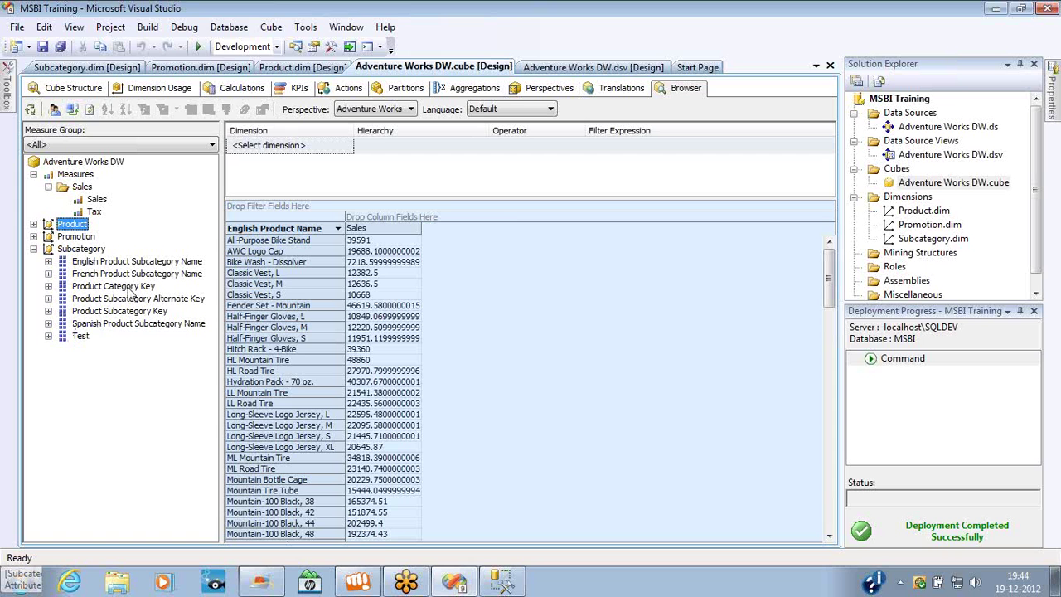
drag(127, 263, 238, 274)
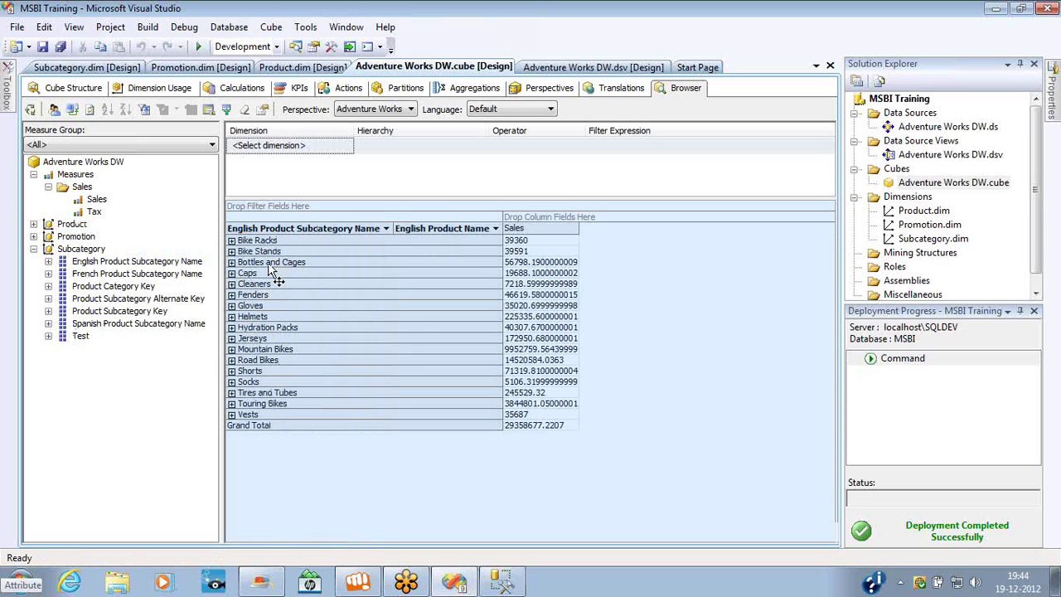
- Expand the Bike Racks, Caps, Gloves and Helmets subcategories and select the sales values of the three helmet products
click(231, 241)
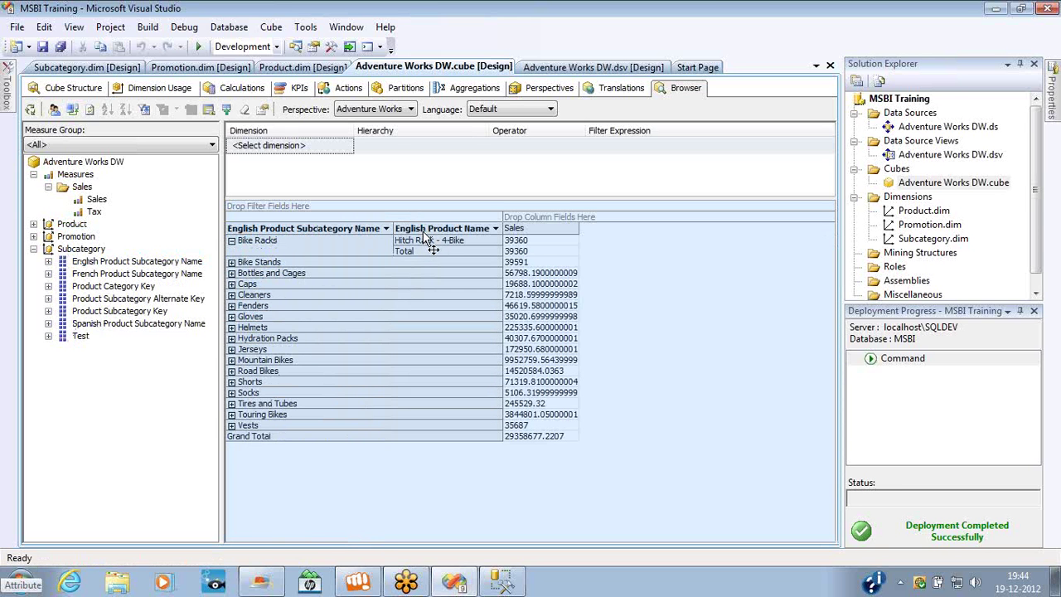
click(232, 285)
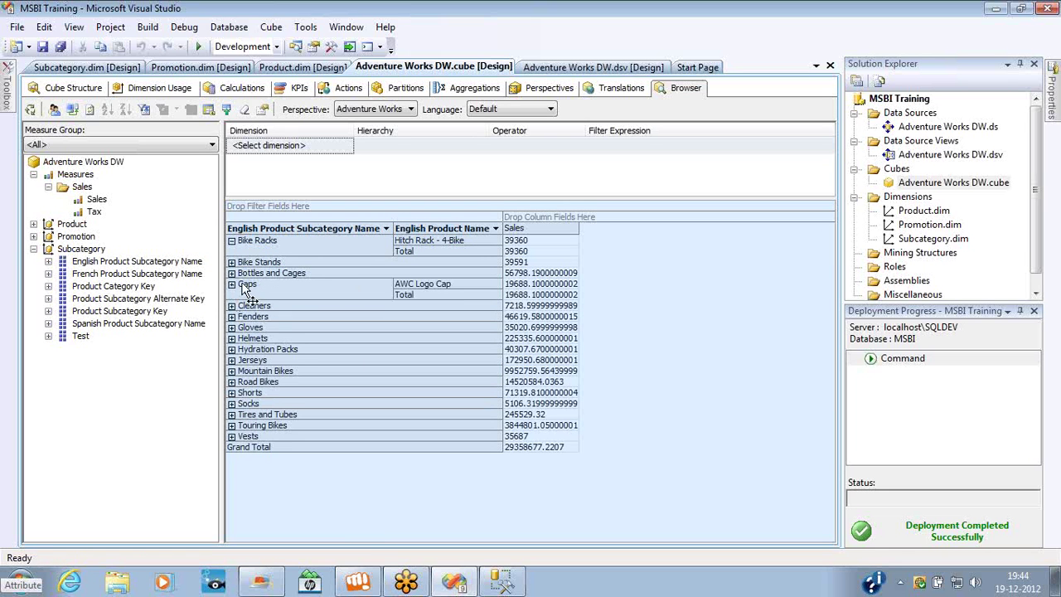
click(231, 327)
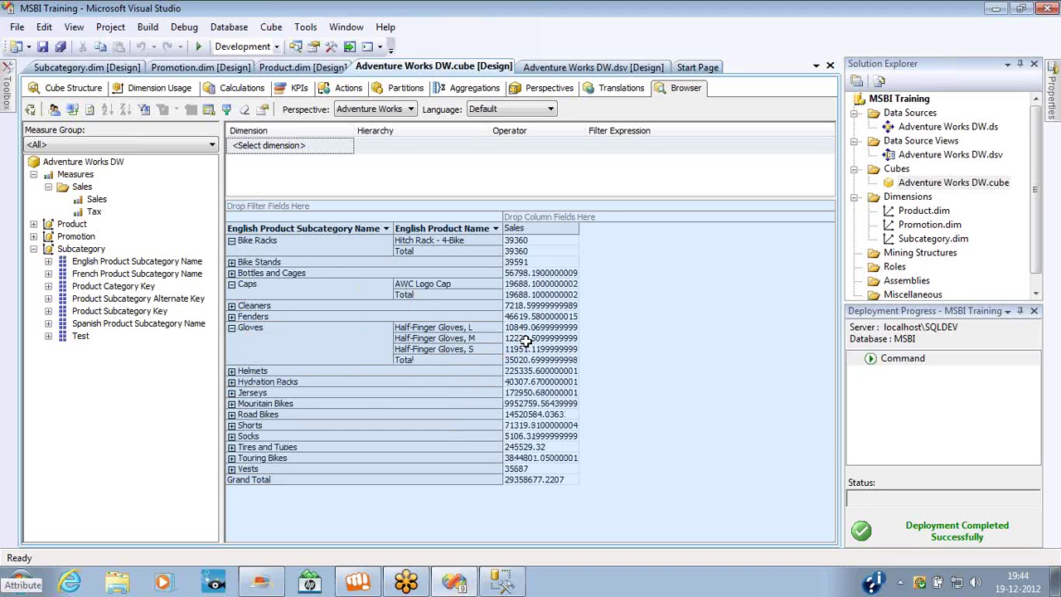
click(232, 371)
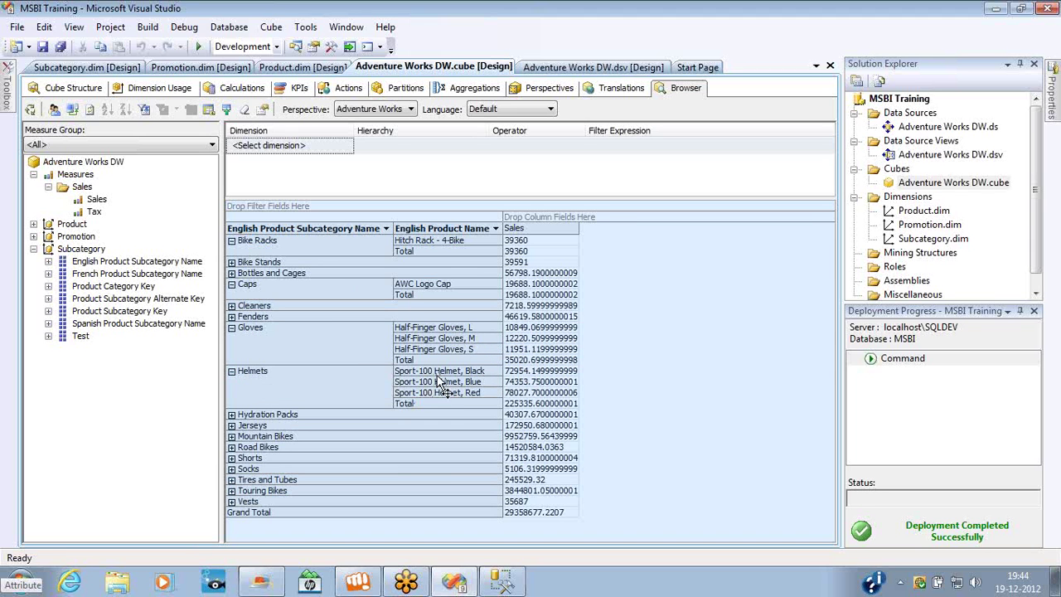
click(518, 373)
key(shift+Down)
key(shift+Down)
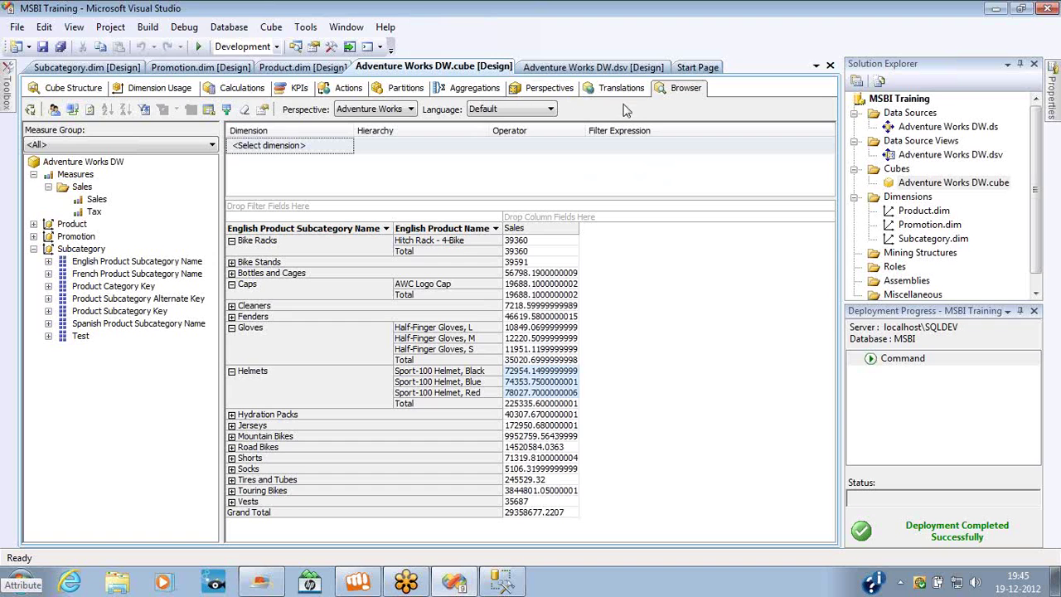
- Review the cube's dimension usage, selecting the Product dimension and the Sales measure group
click(171, 88)
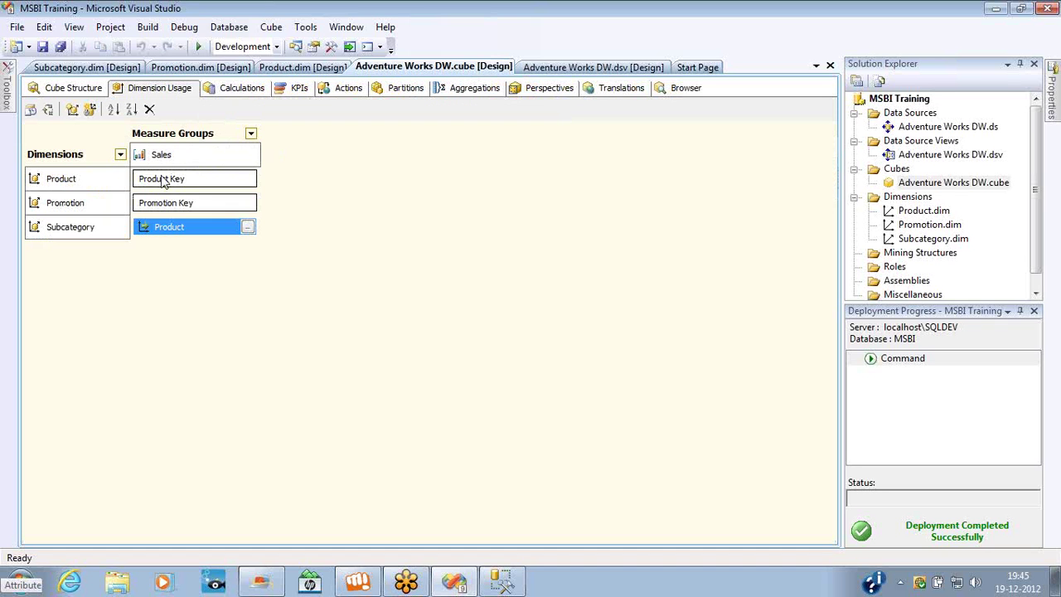
click(95, 179)
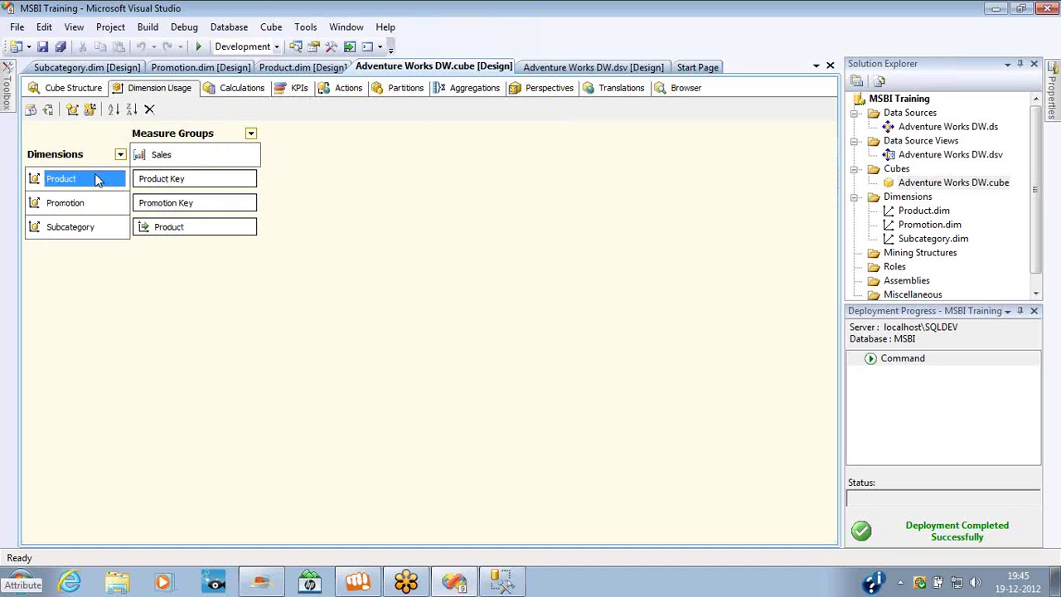
click(189, 158)
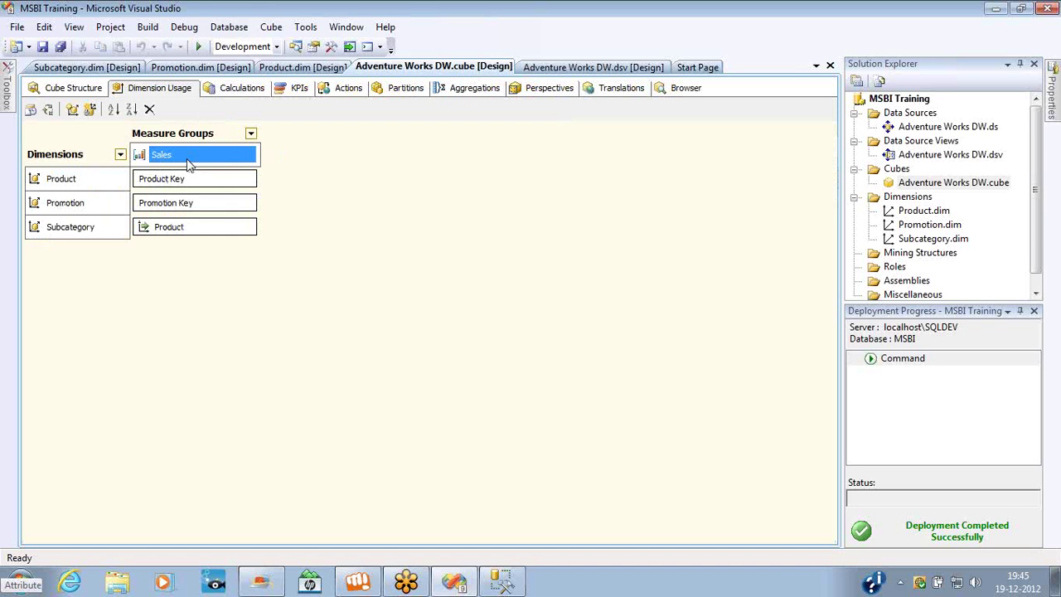
- Review the relationship definition between the Subcategory dimension and the Sales measure group, and close it without changes
click(249, 229)
click(249, 228)
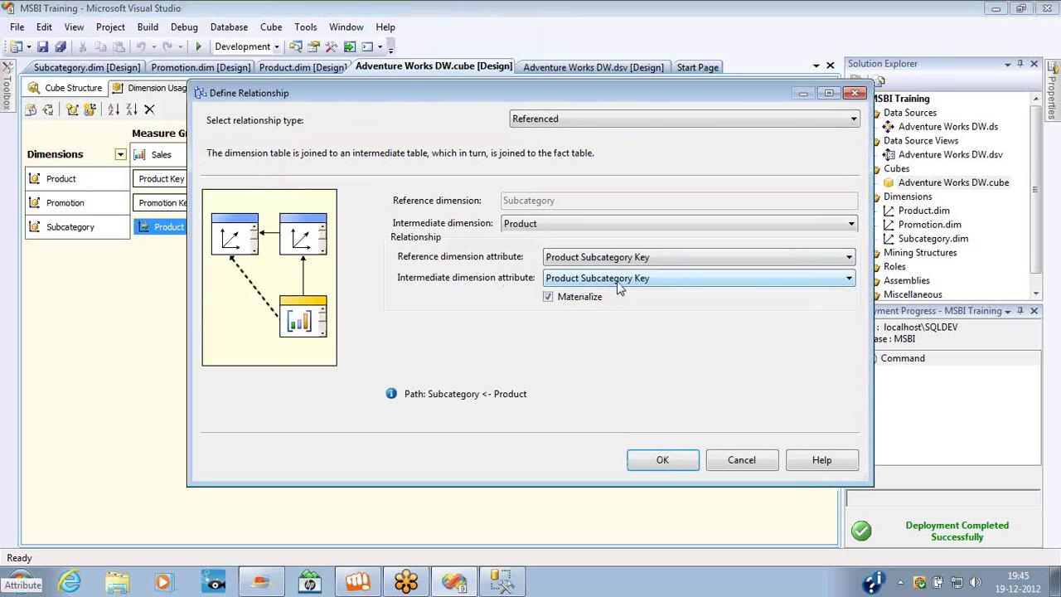
click(858, 95)
- Delete the Product Subcategory Key attribute from the Product dimension
double_click(923, 213)
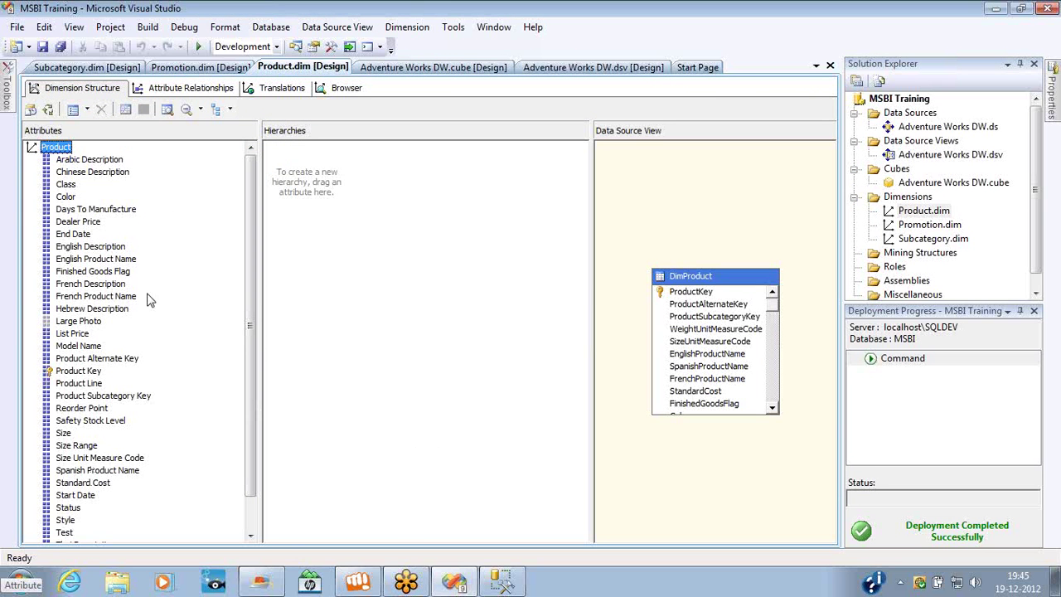
click(100, 272)
key(p)
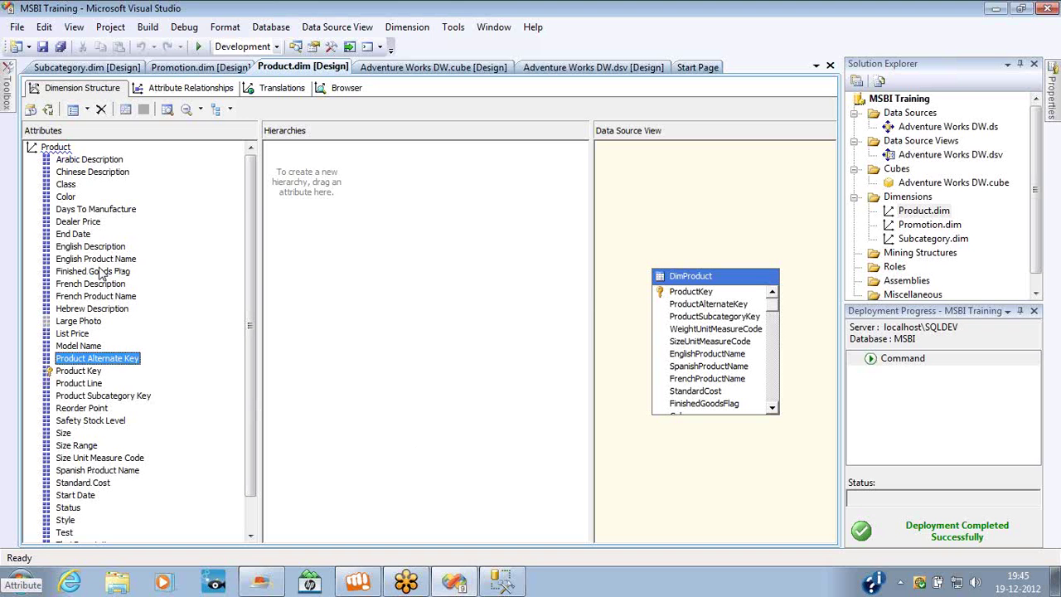
click(108, 396)
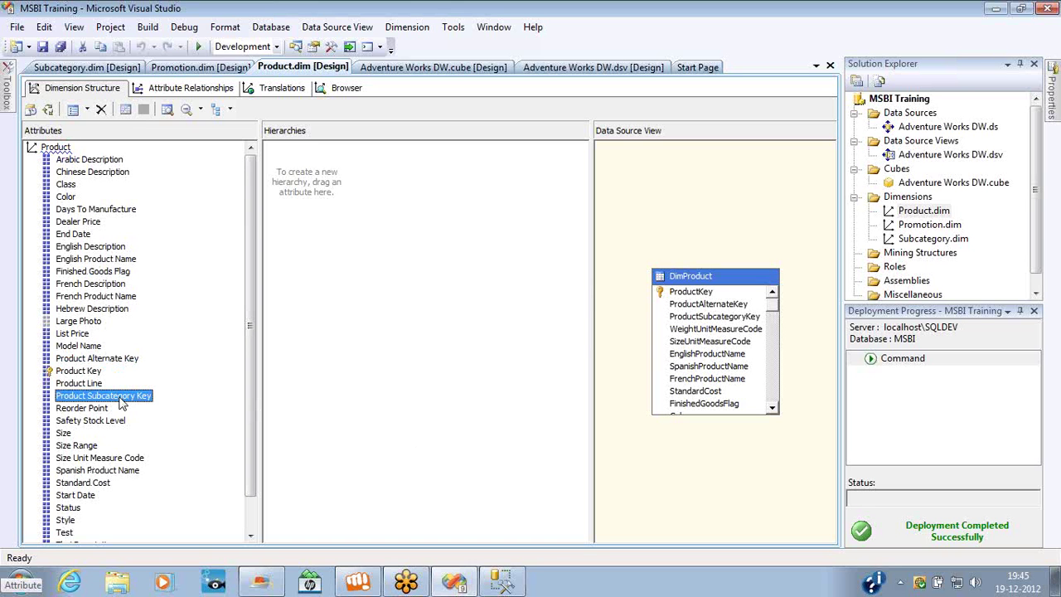
key(Delete)
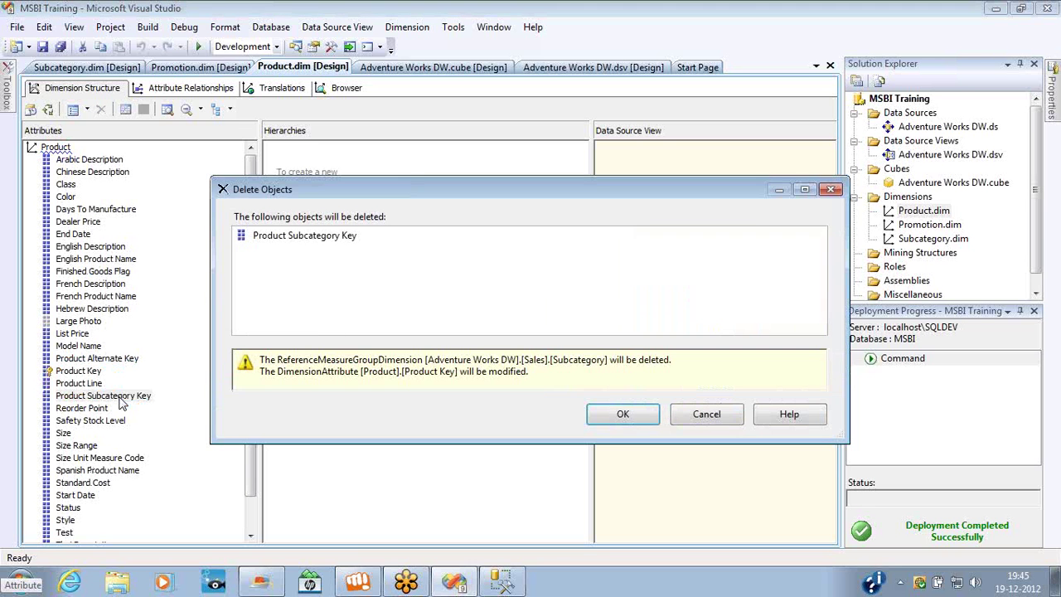
key(Return)
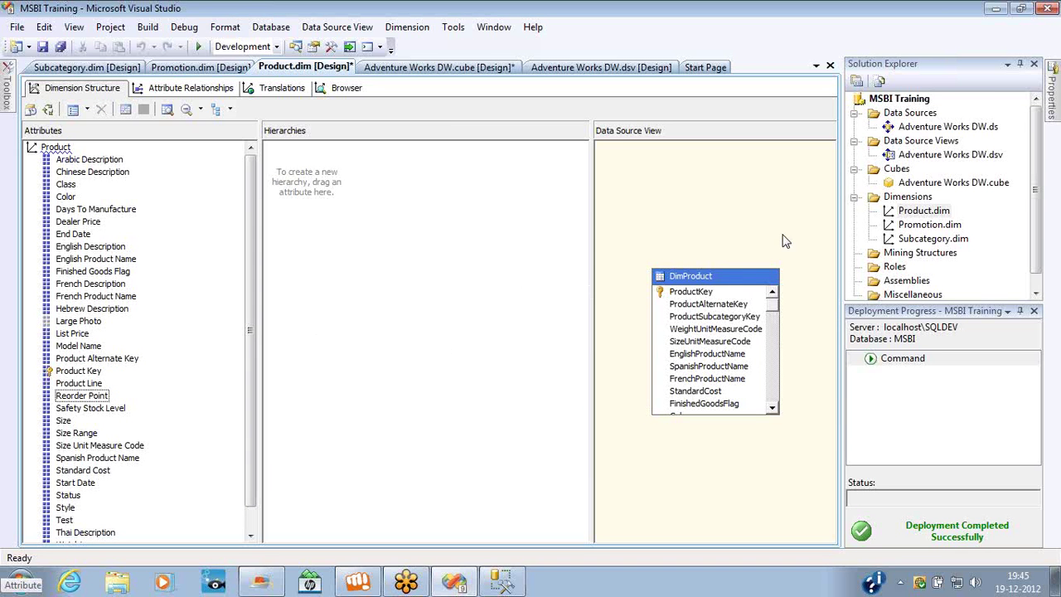
- Try to define a Referenced relationship between Subcategory and Sales through Product, checking the available intermediate dimension attributes
double_click(918, 184)
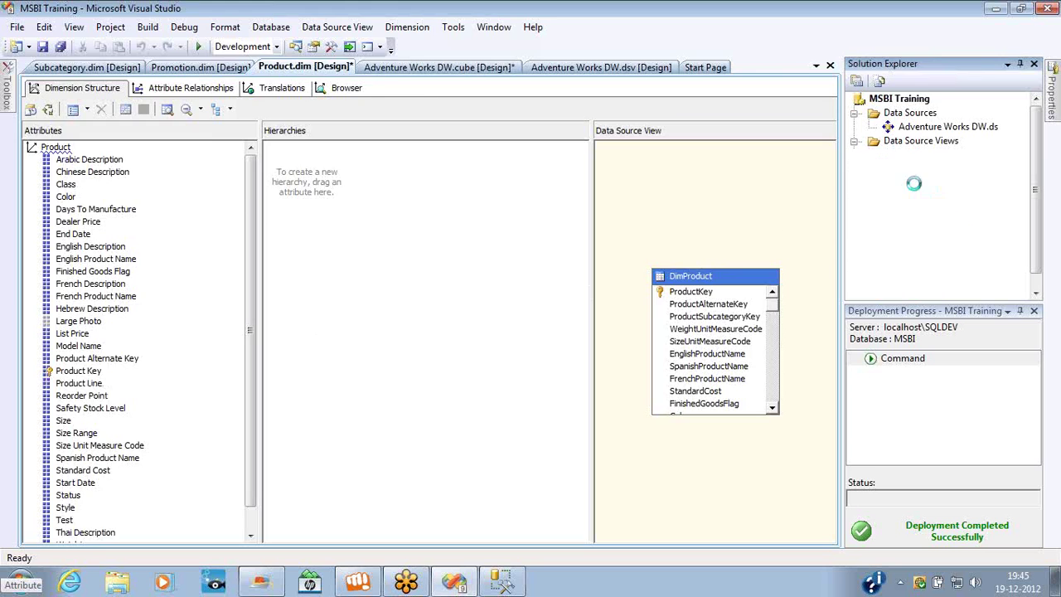
click(248, 228)
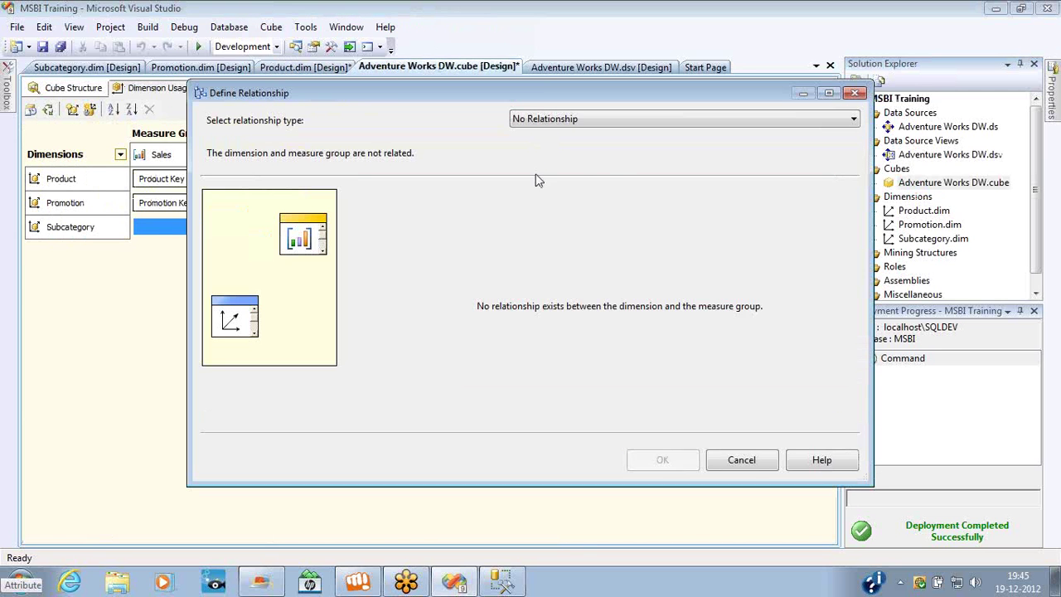
scroll(608, 168, down, 3)
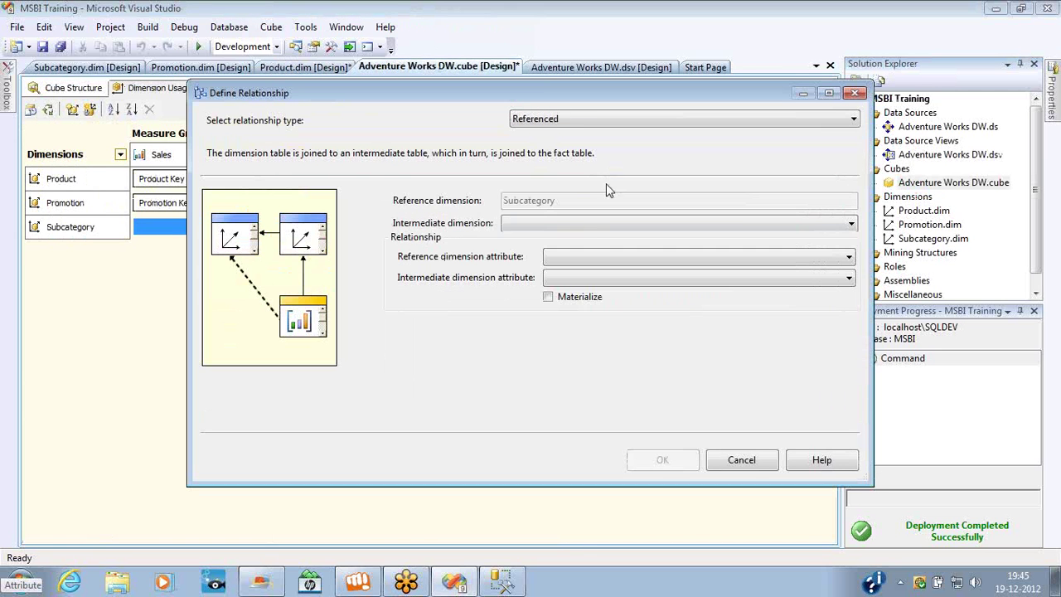
click(592, 224)
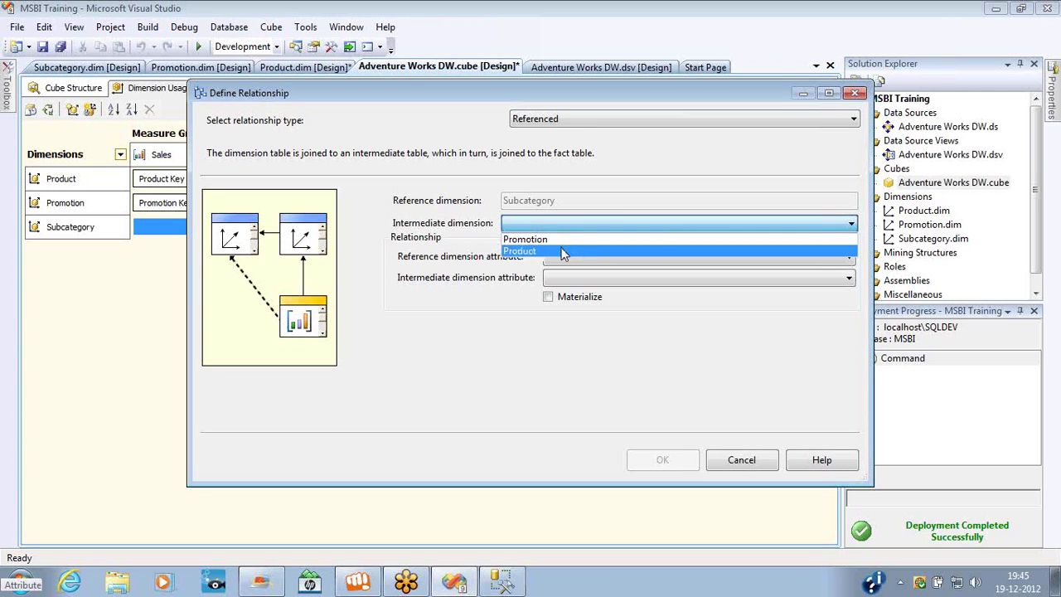
click(572, 249)
click(578, 262)
click(580, 267)
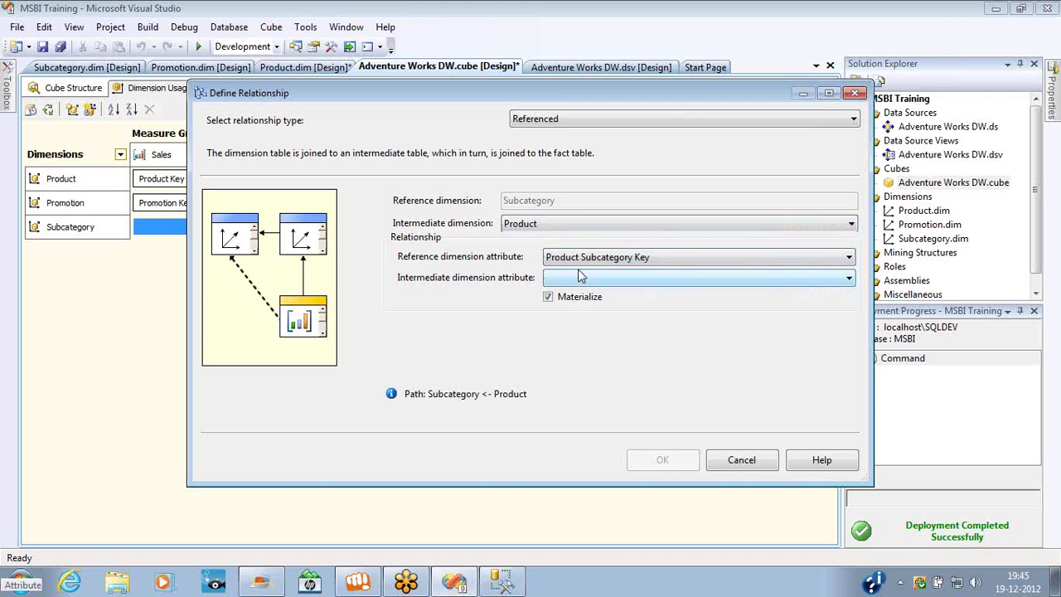
click(589, 279)
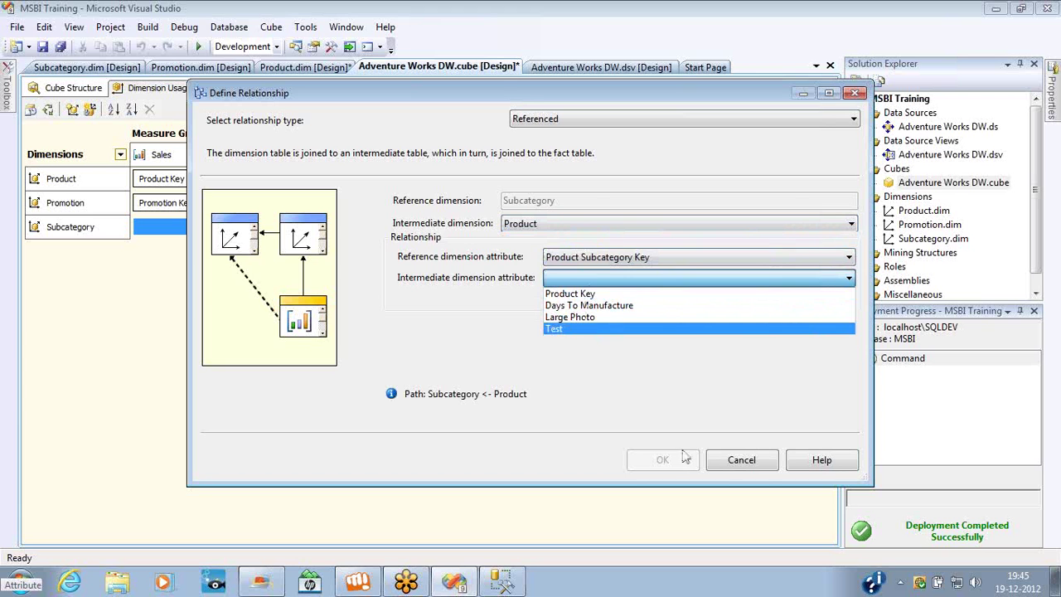
click(737, 460)
click(735, 462)
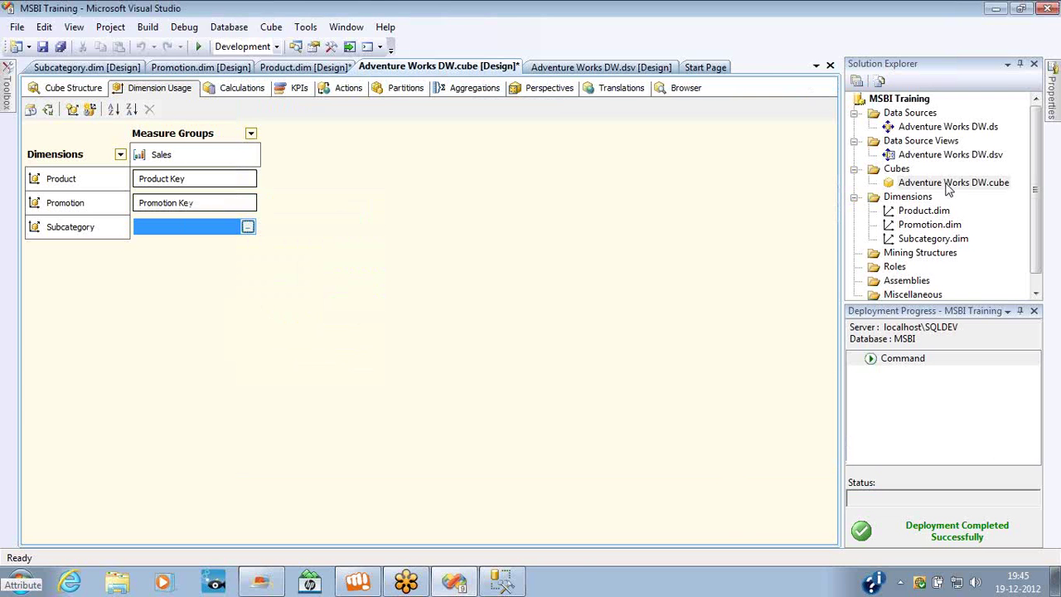
- Add the ProductSubcategoryKey column of DimProduct as an attribute of the Product dimension
double_click(912, 212)
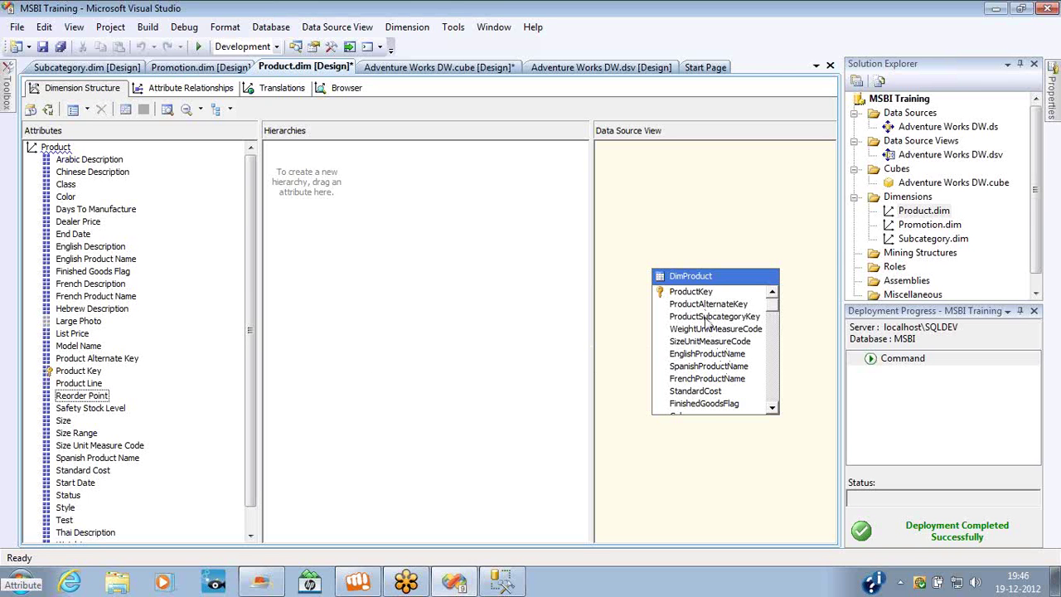
drag(705, 321, 172, 327)
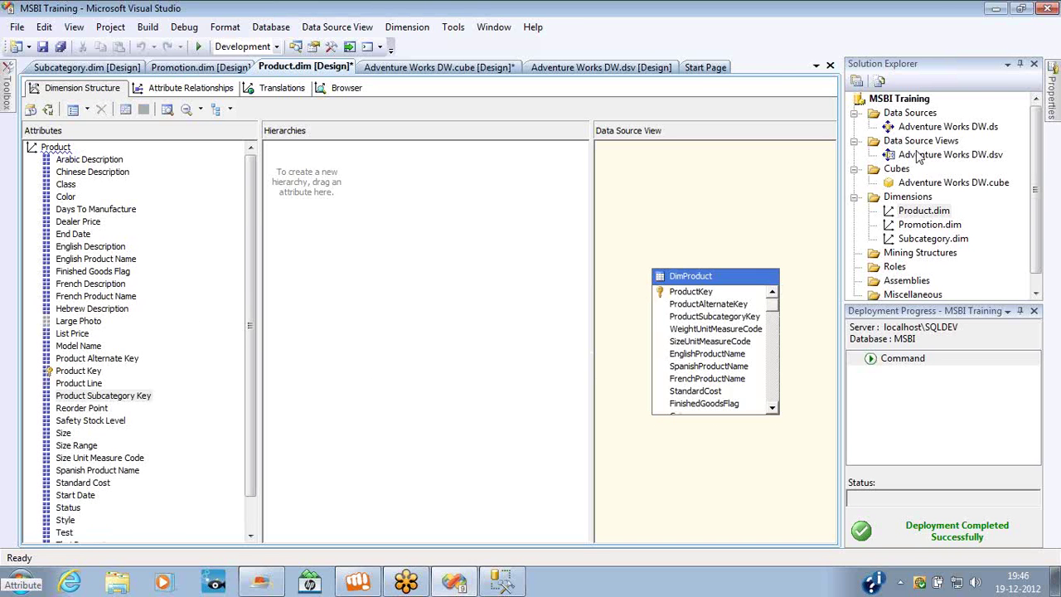
- In the cube's dimension usage, relate Subcategory to Sales as Referenced through Product, using Product Subcategory Key for both the reference and intermediate attributes
double_click(930, 184)
click(217, 228)
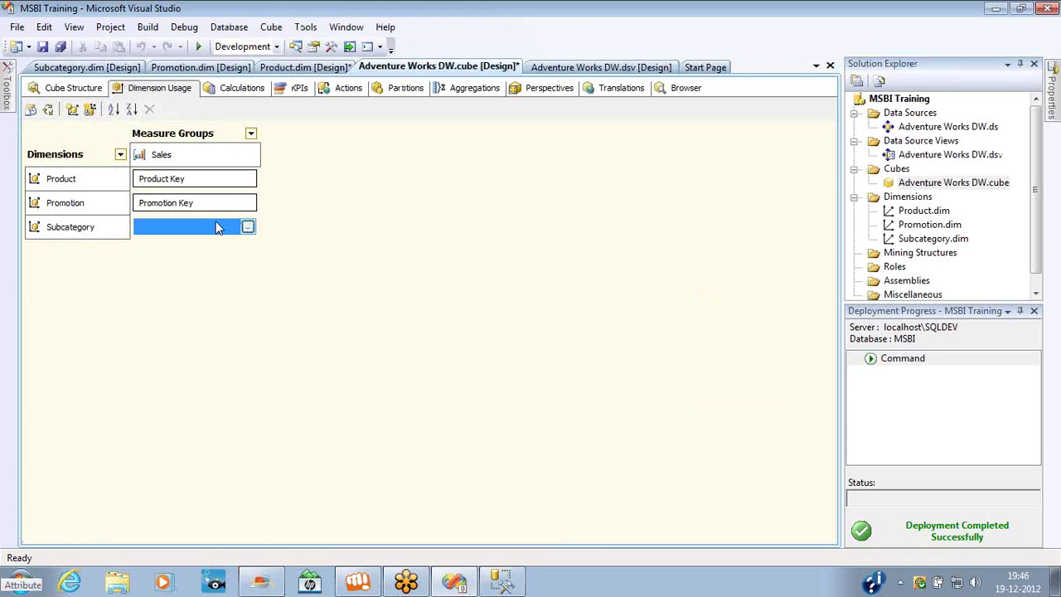
click(248, 228)
key(Down)
key(Down)
key(Down)
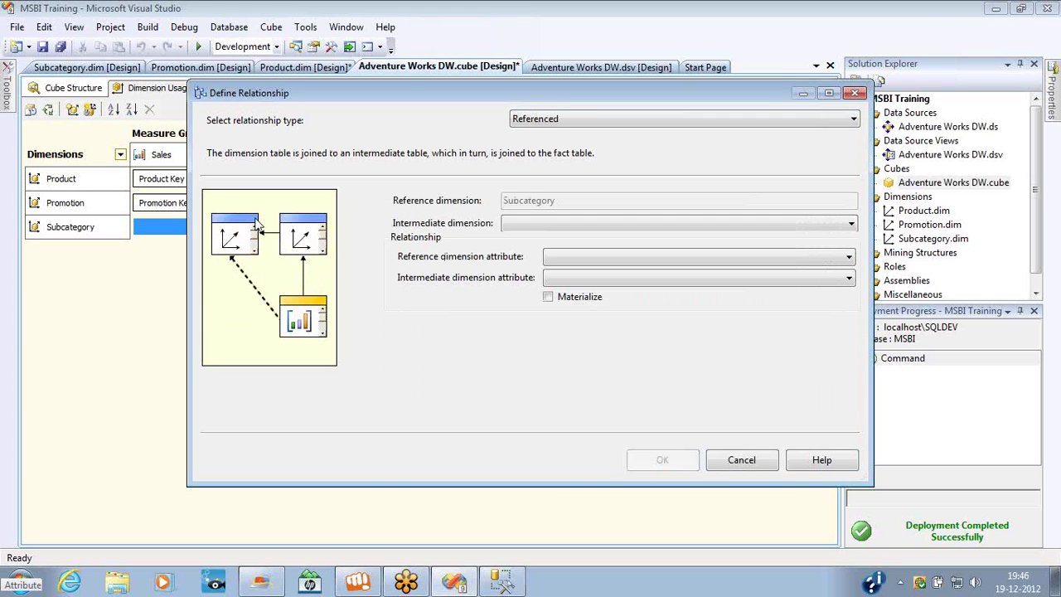
click(565, 222)
click(547, 251)
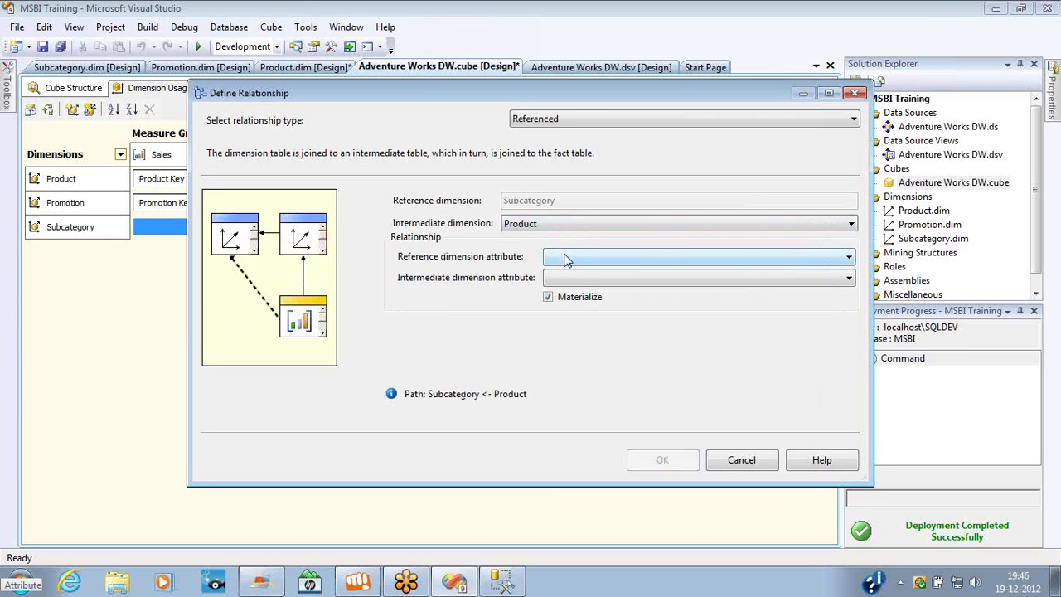
click(572, 257)
click(580, 273)
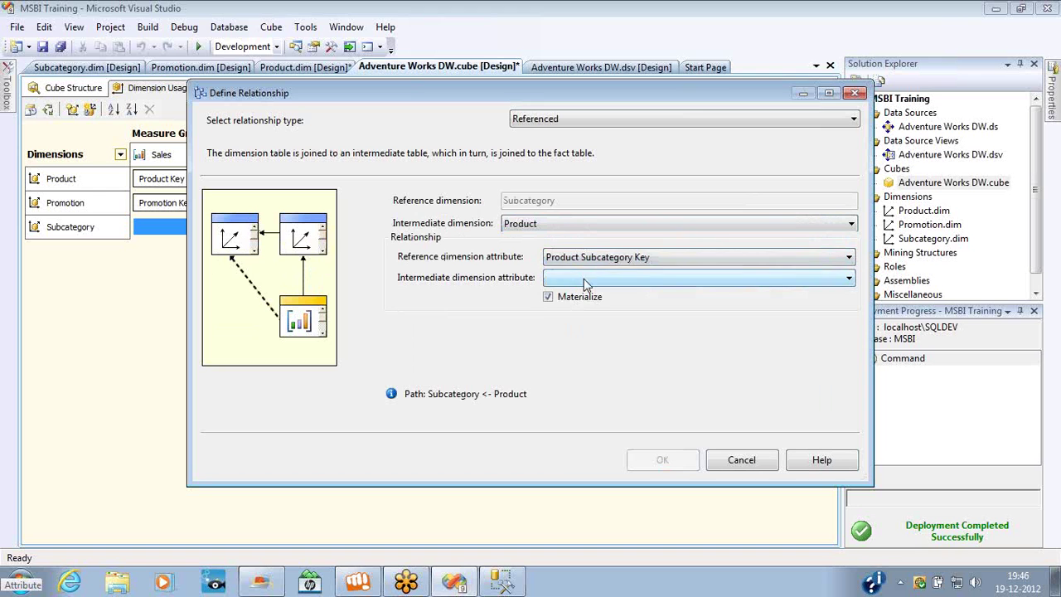
click(584, 279)
click(593, 340)
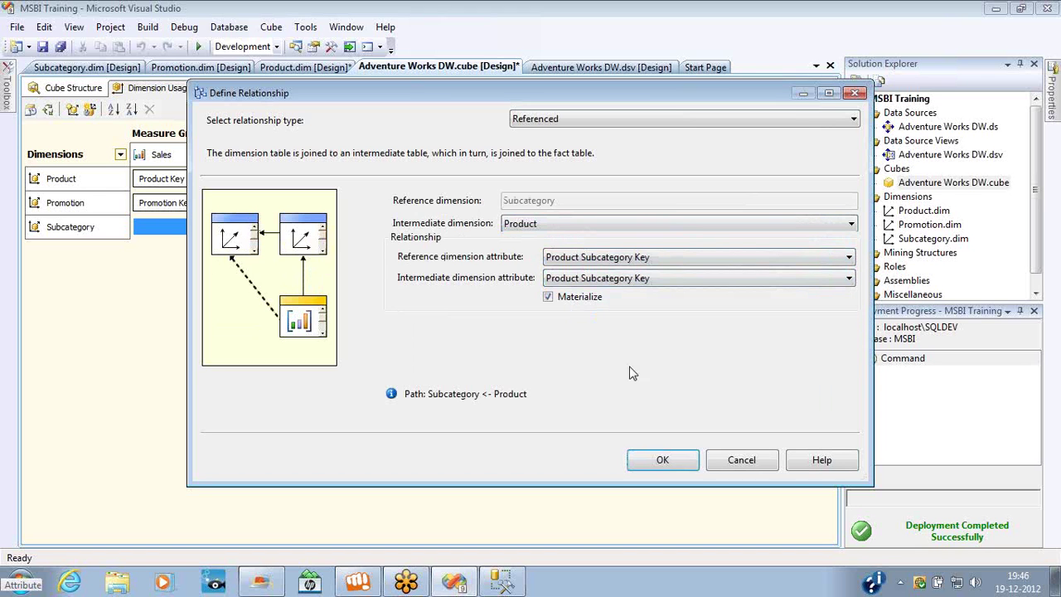
click(661, 459)
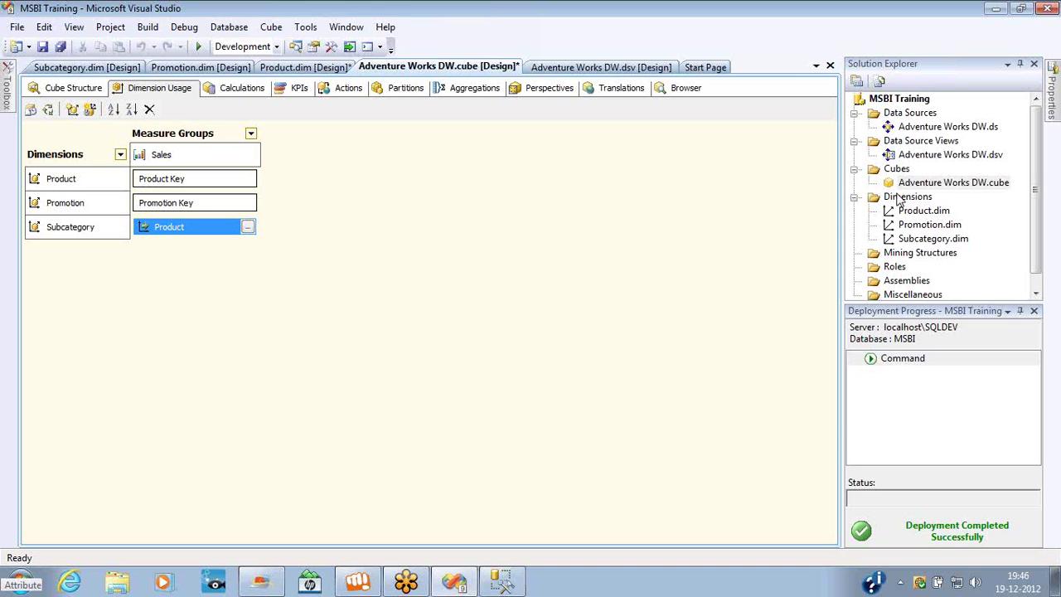
- Add DimProductCategory to the Adventure Works DW data source view as the related table of DimProductSubcategory
double_click(945, 158)
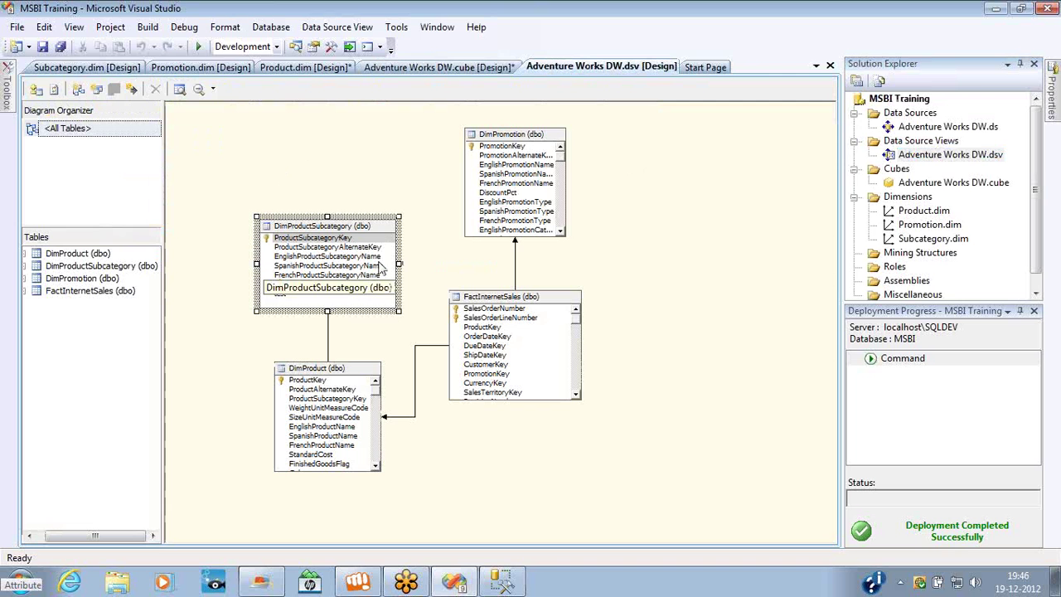
click(308, 238)
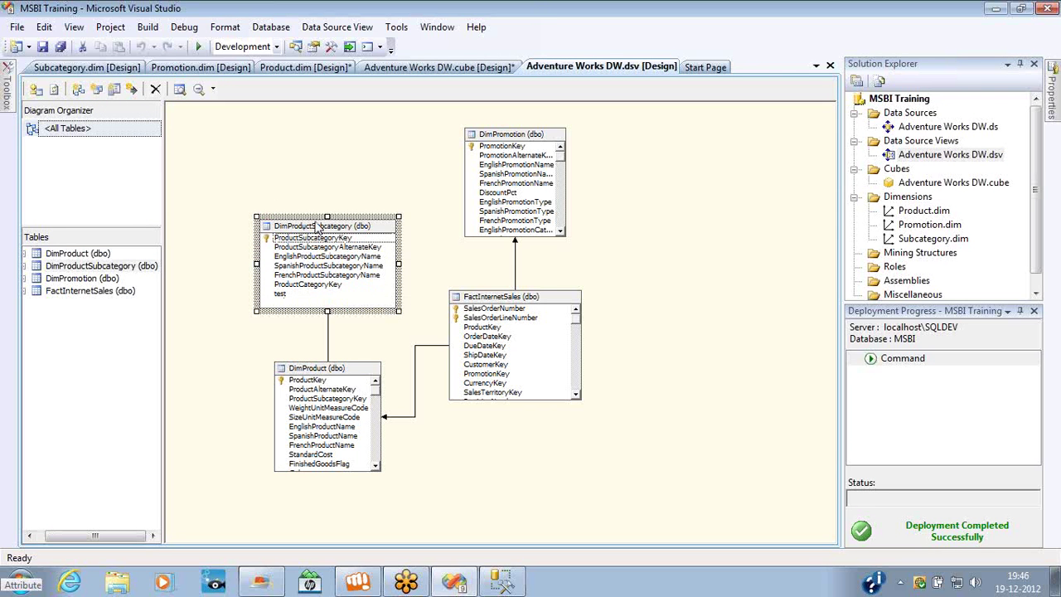
right_click(275, 124)
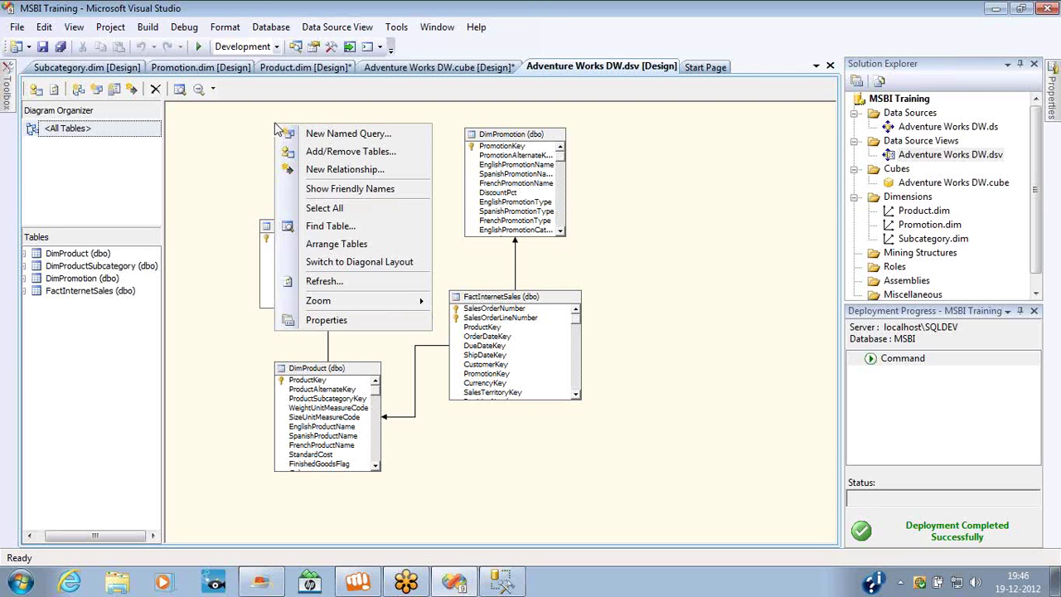
click(345, 155)
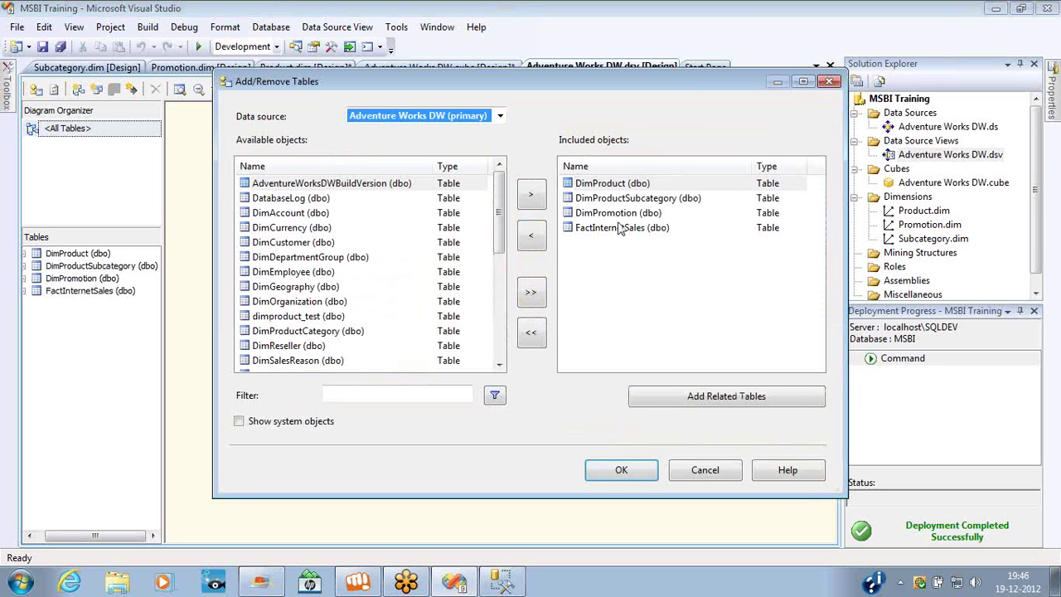
click(618, 200)
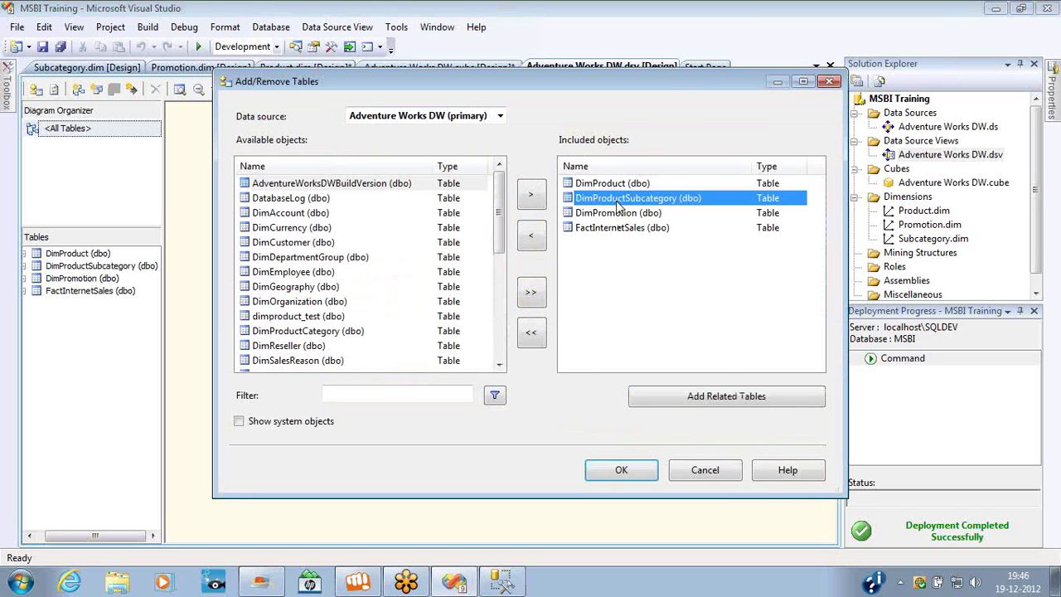
click(721, 400)
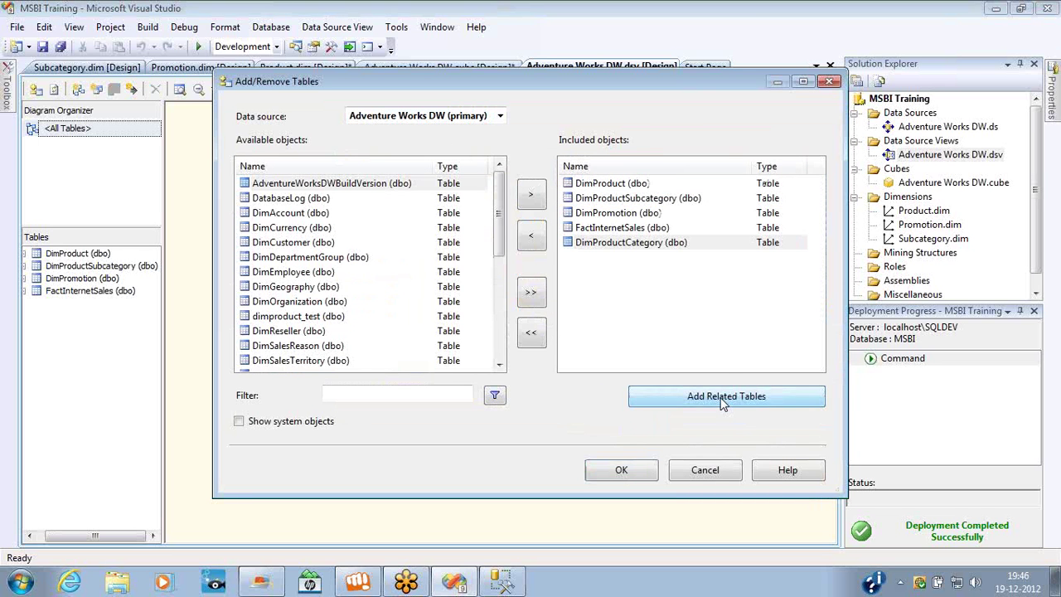
click(629, 246)
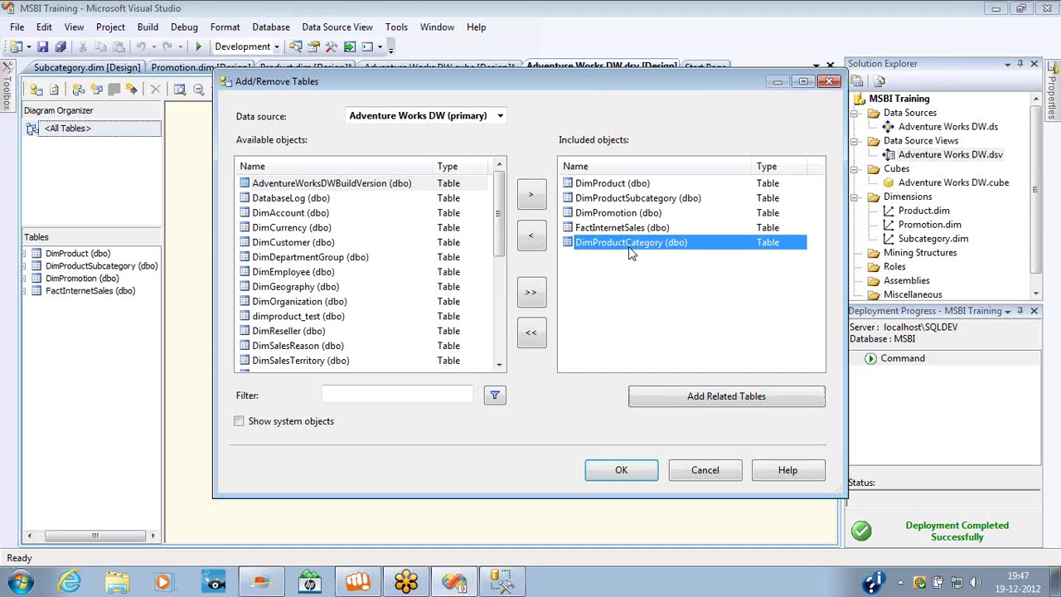
click(640, 201)
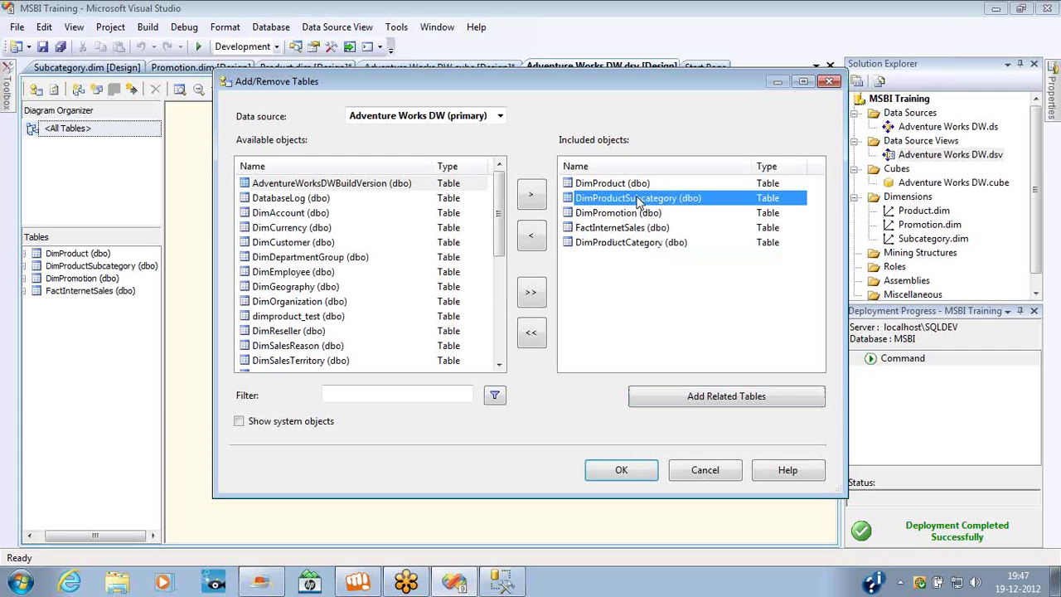
click(625, 187)
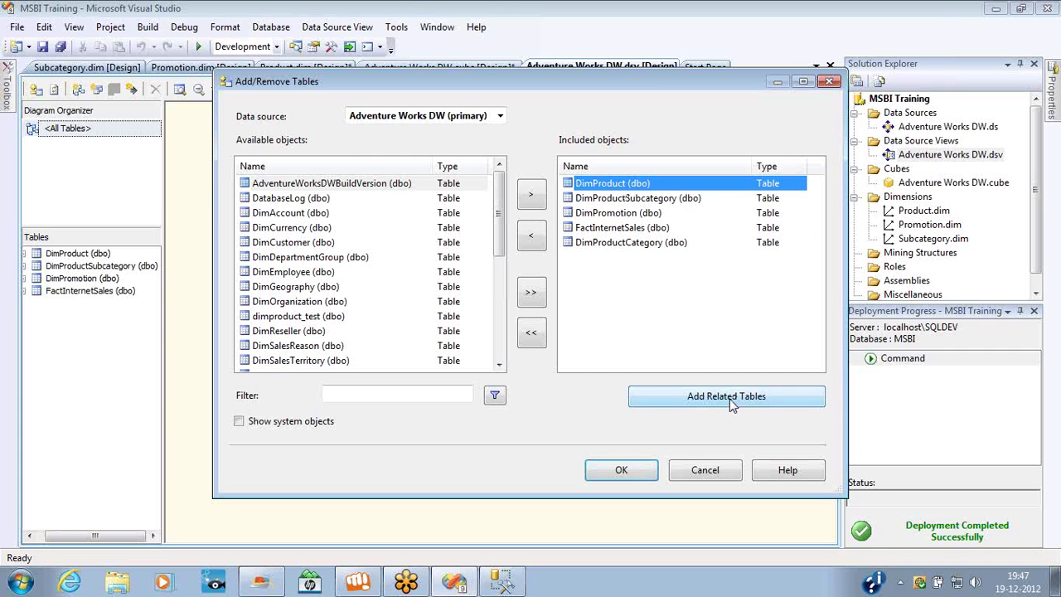
click(620, 467)
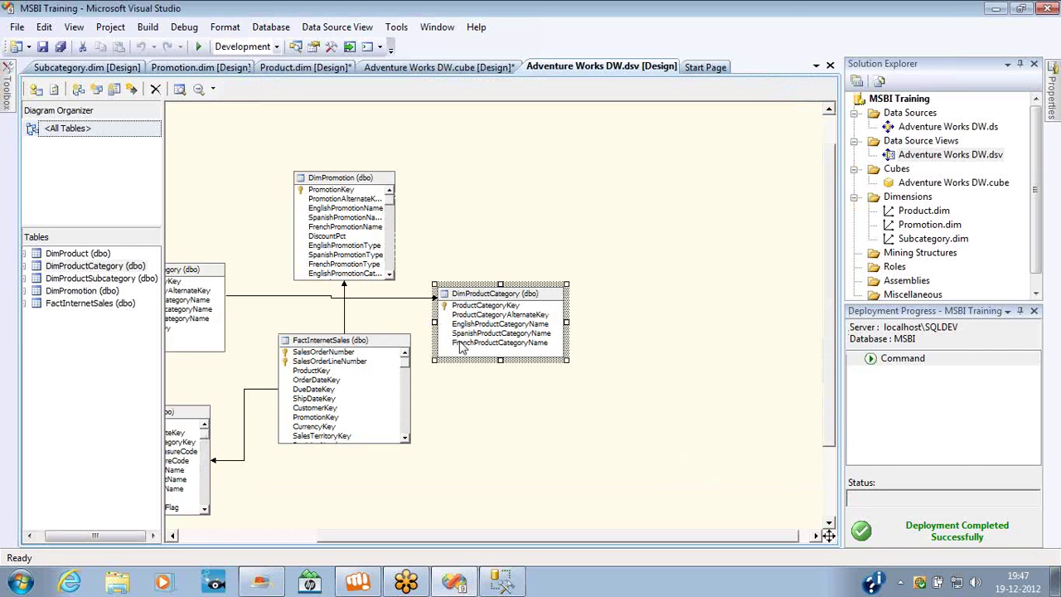
- Arrange the tables in the data source view diagram and trace the chain from FactInternetSales through DimProduct to DimProductSubcategory
right_click(488, 405)
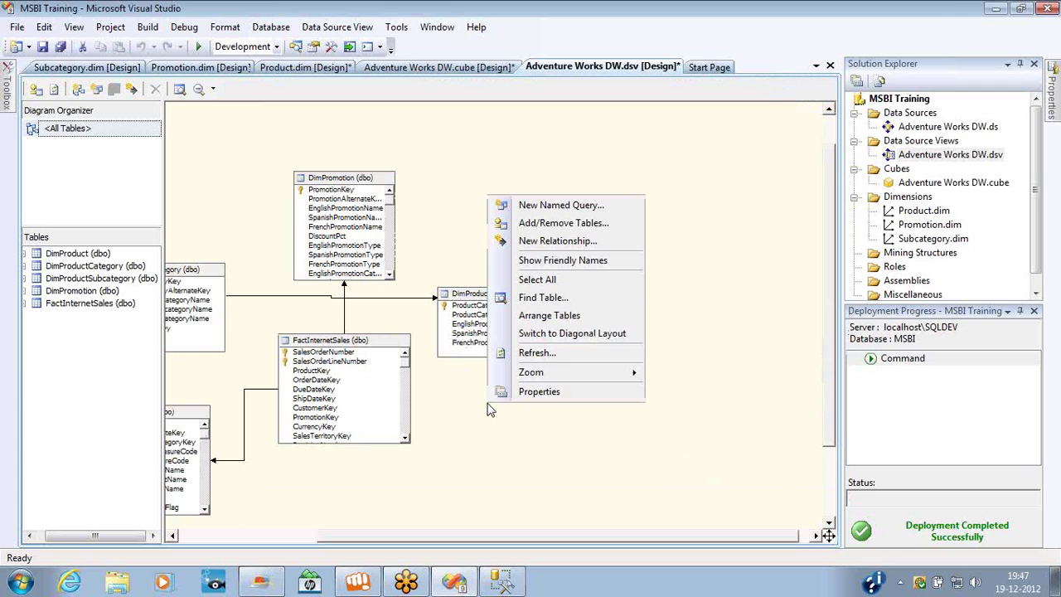
click(550, 316)
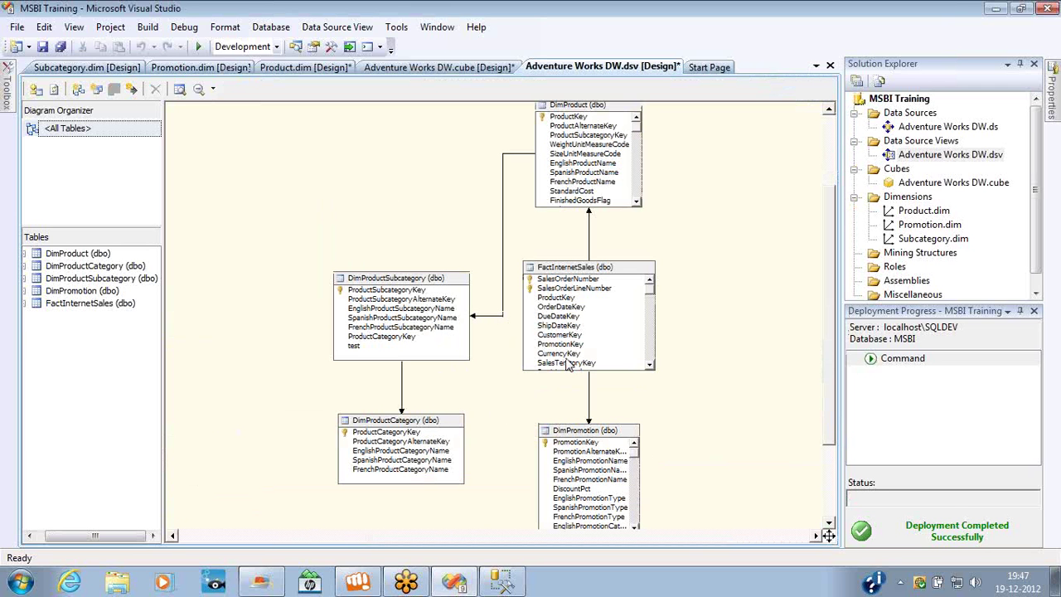
click(569, 273)
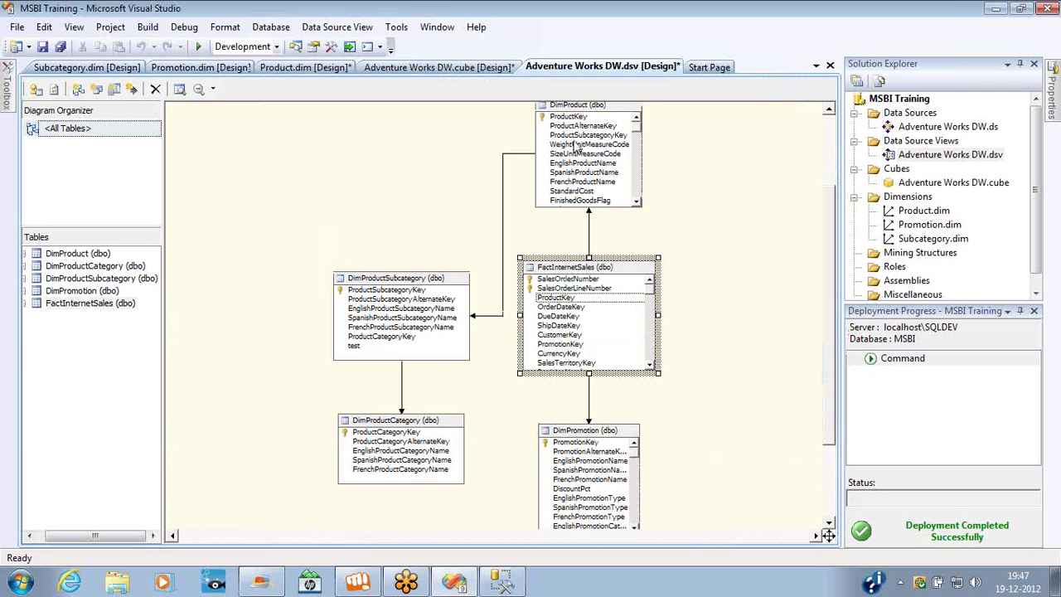
click(581, 144)
click(400, 312)
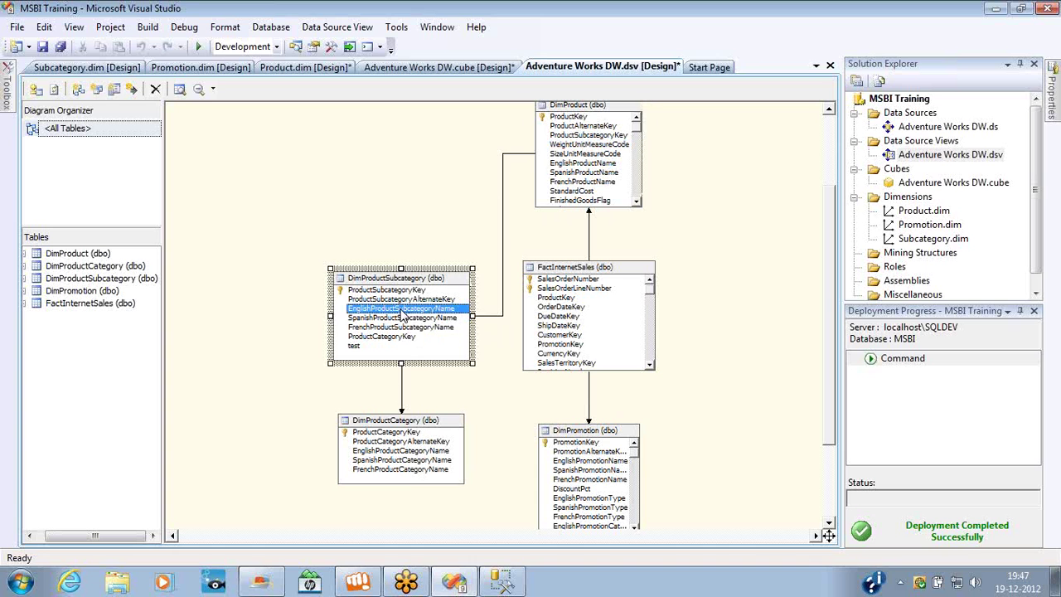
- Start a new dimension from the Adventure Works DW data source view with DimProductCategory as its main table
click(403, 432)
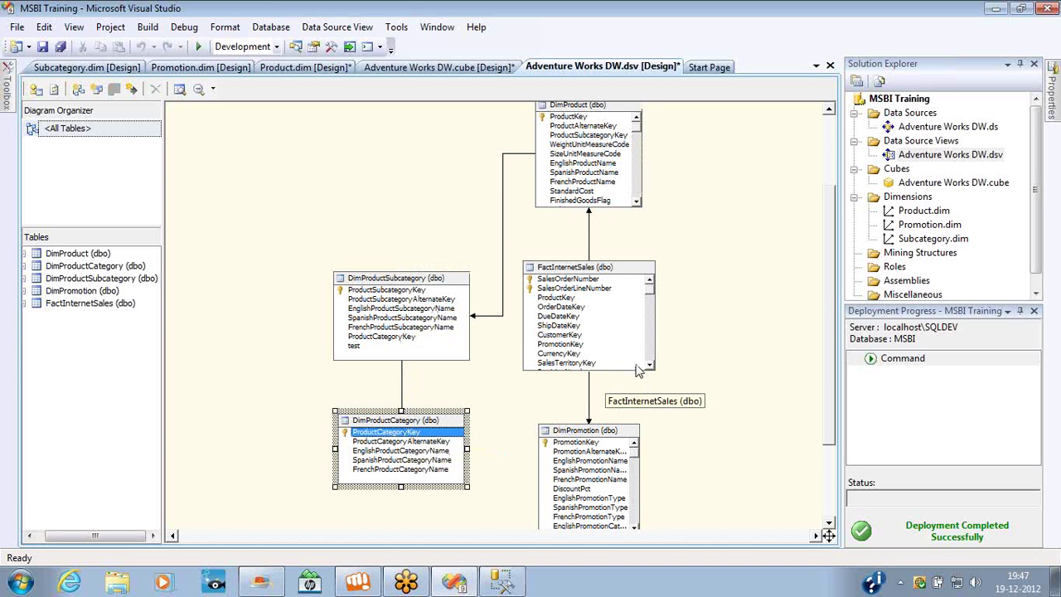
right_click(900, 199)
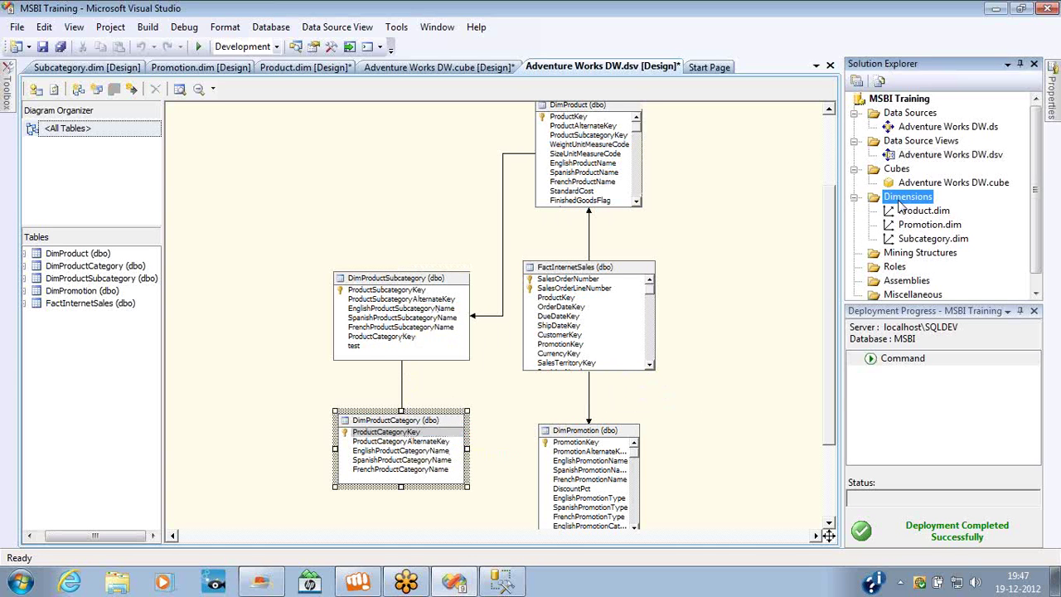
click(962, 212)
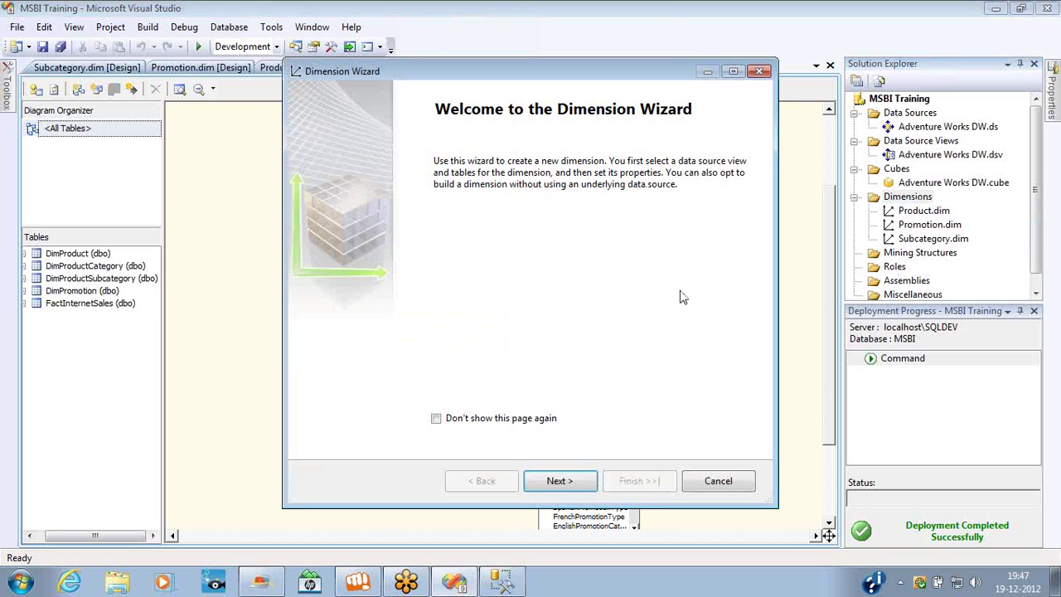
click(553, 481)
click(559, 481)
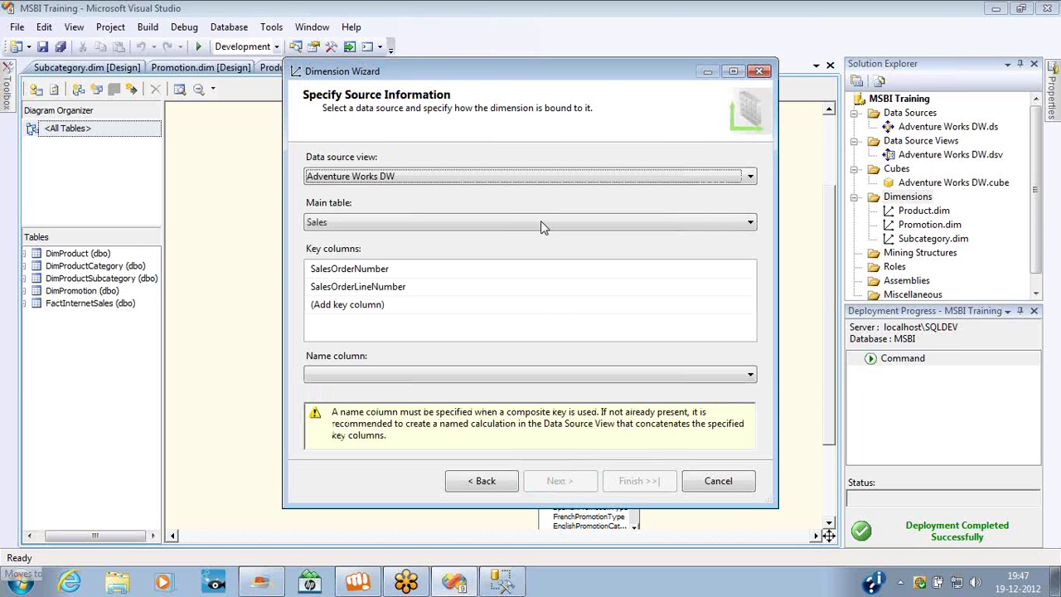
click(531, 224)
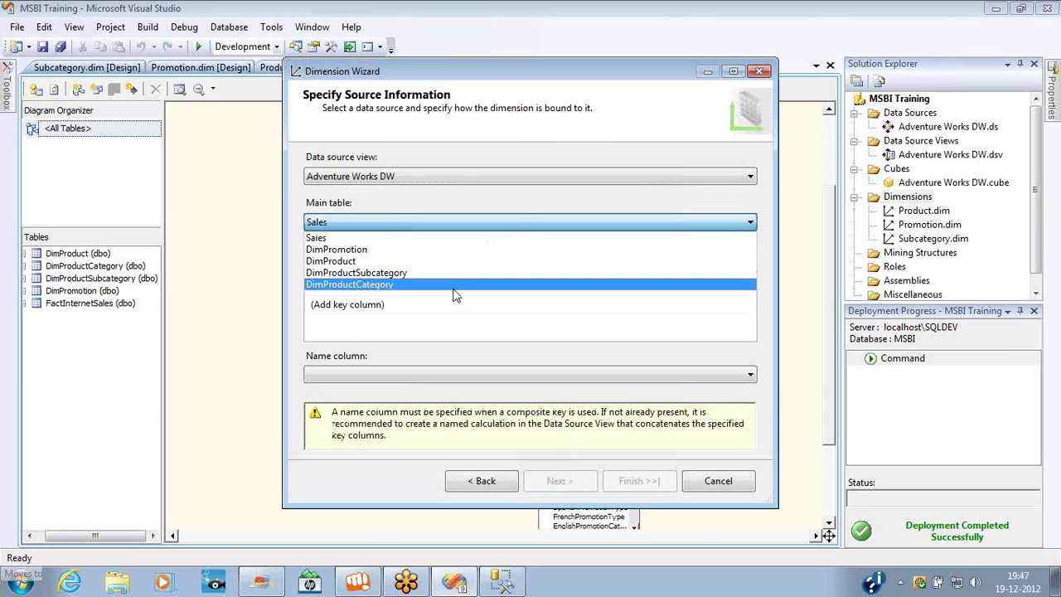
click(454, 284)
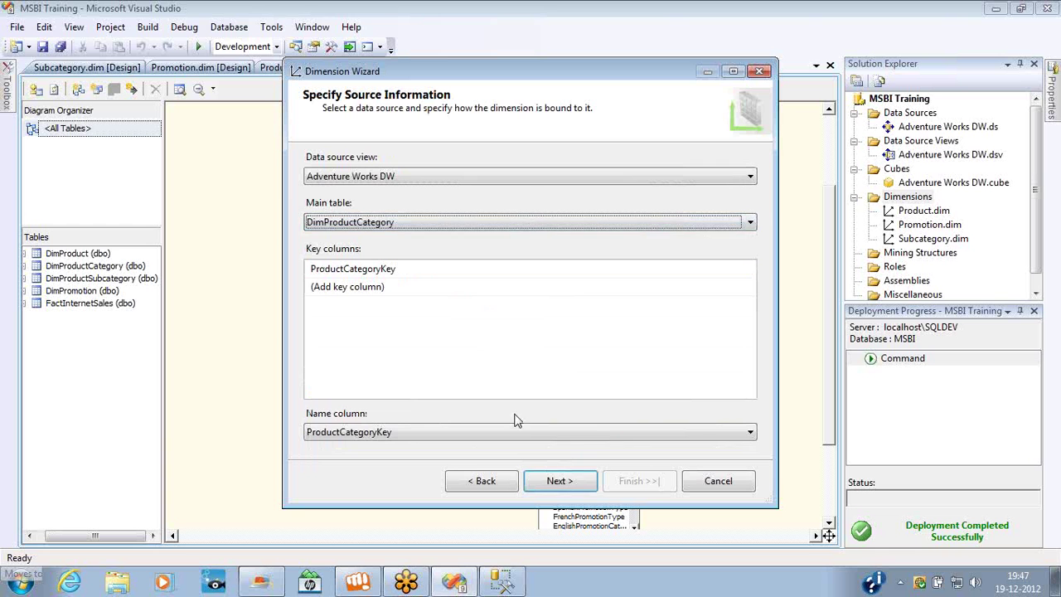
click(548, 485)
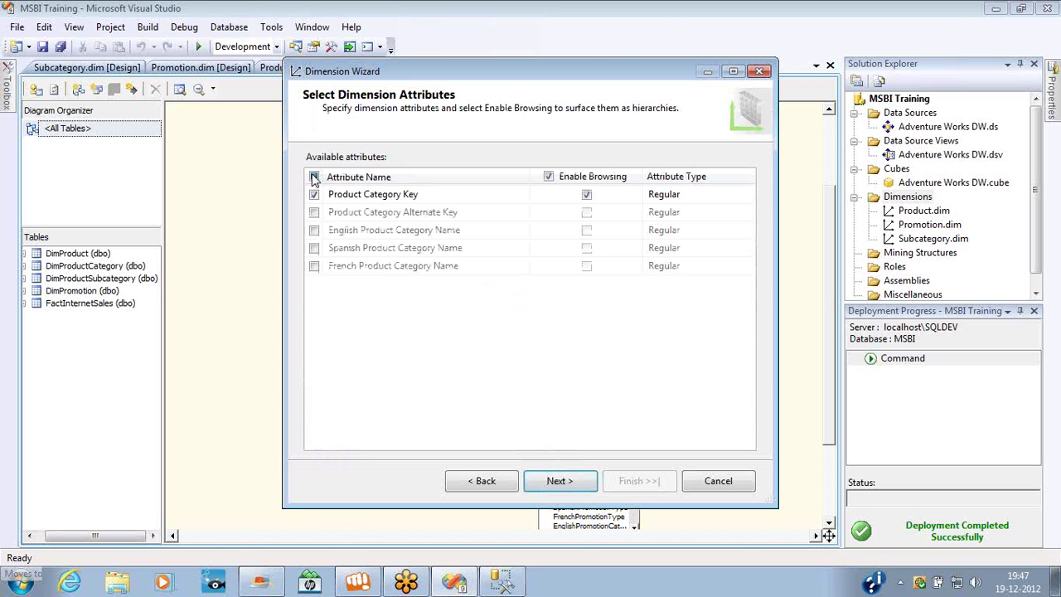
- Include all available attributes in the new dimension and finish it under the name Dim Product Category
click(313, 177)
click(547, 480)
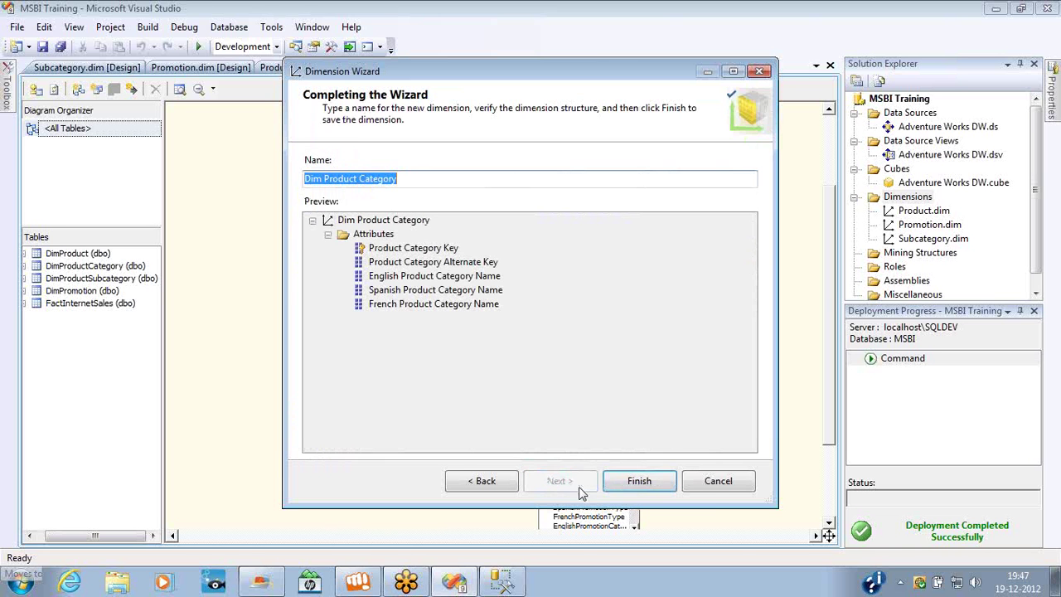
click(628, 485)
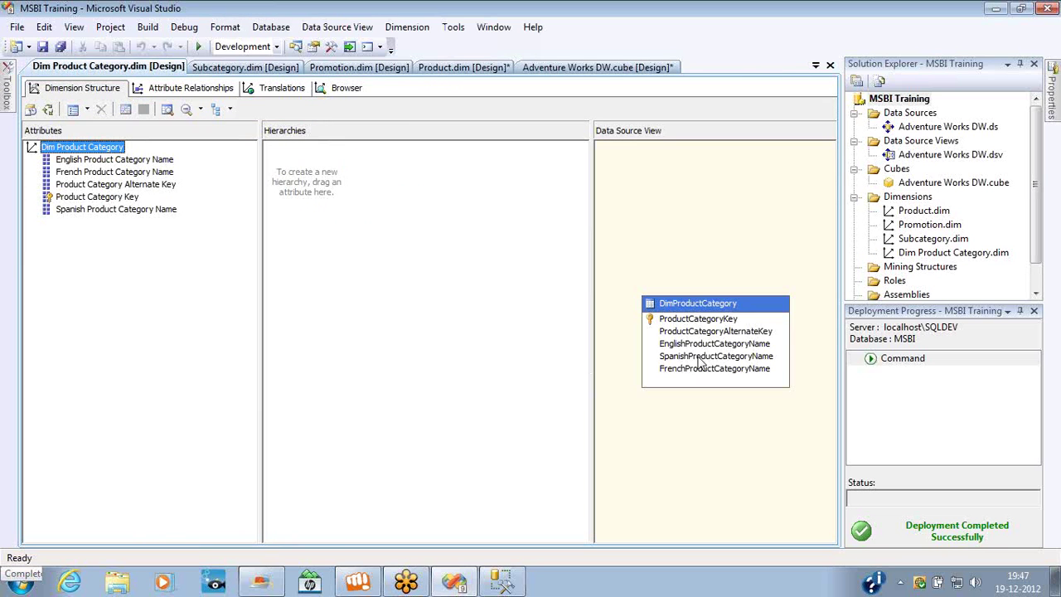
- Add Dim Product Category as a dimension of the Adventure Works DW cube and show the cube's dimension usage
double_click(919, 184)
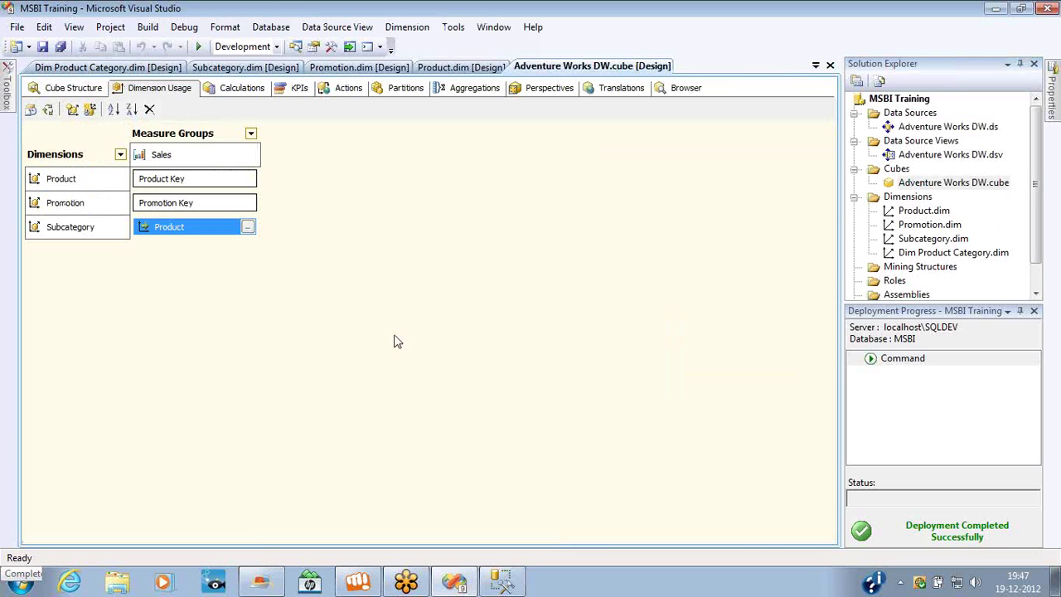
click(73, 88)
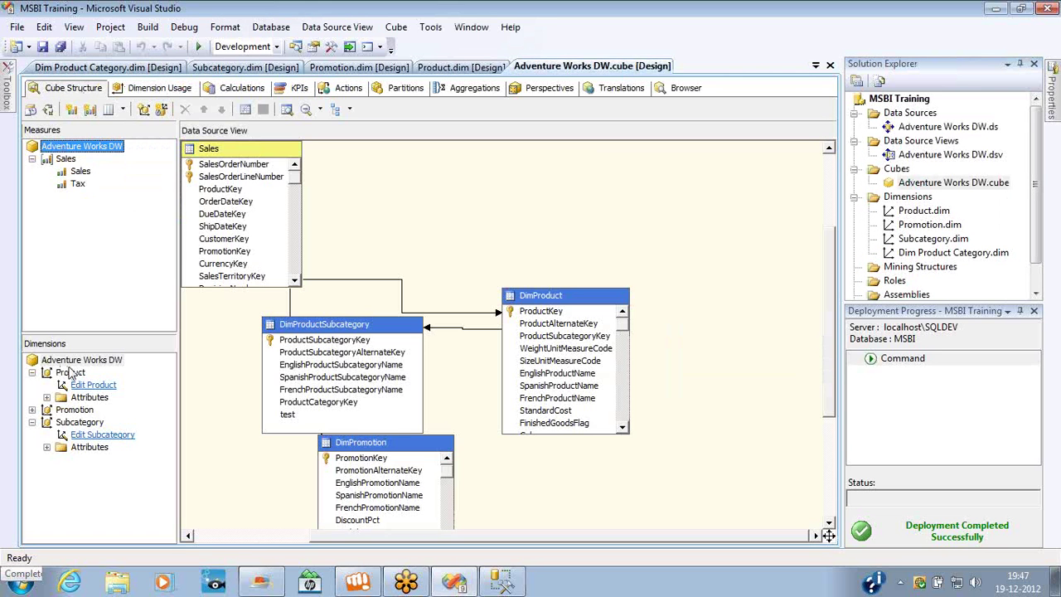
right_click(83, 359)
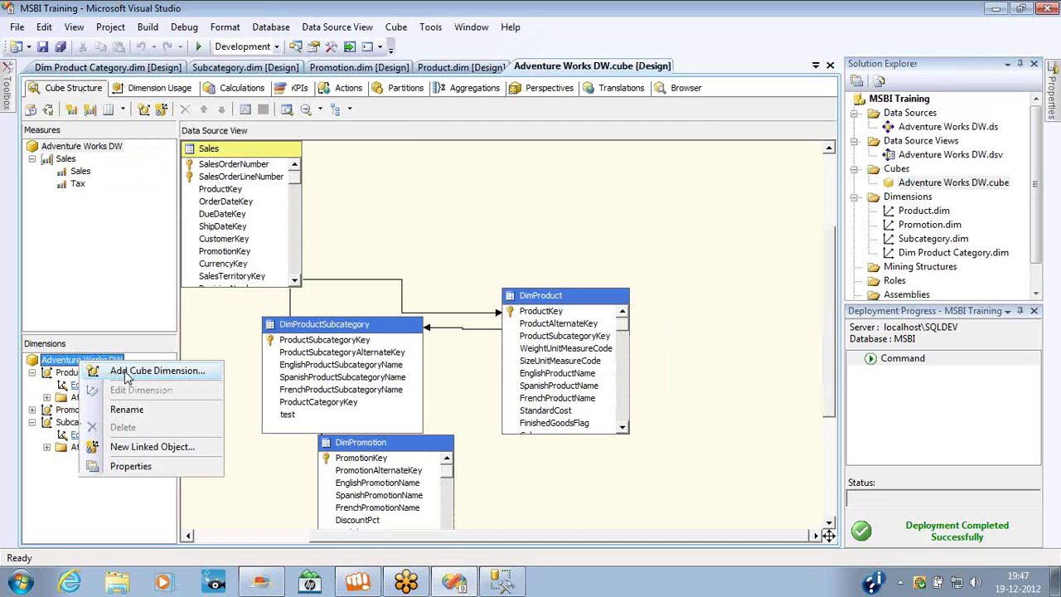
click(126, 373)
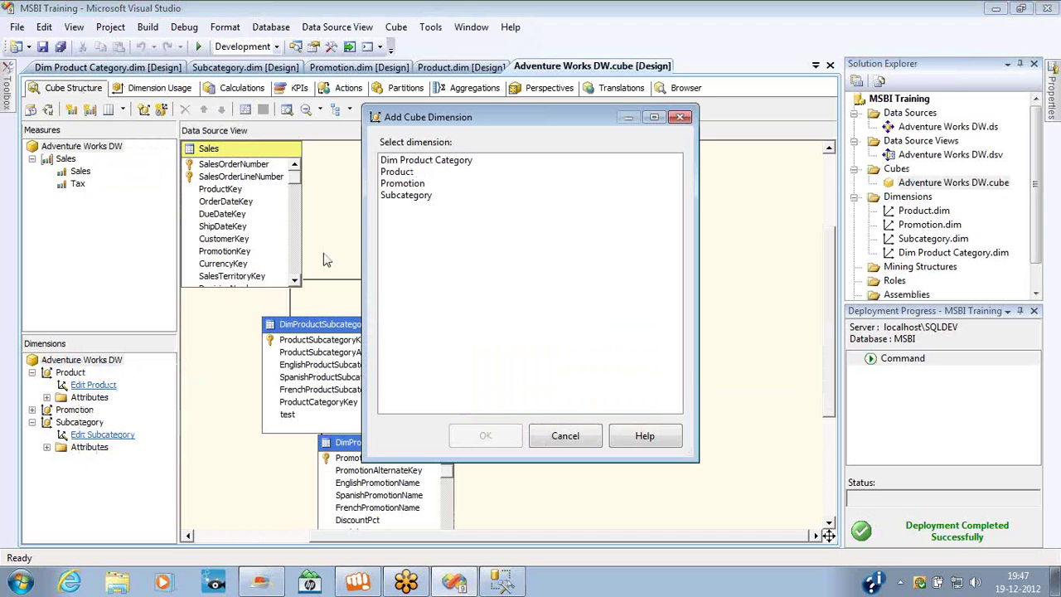
double_click(412, 161)
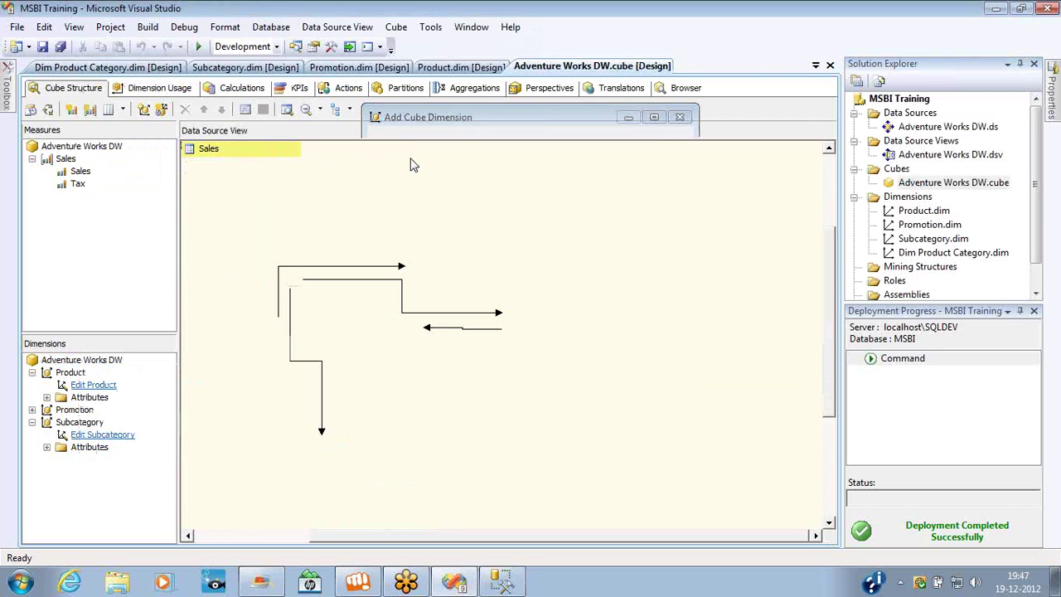
click(154, 89)
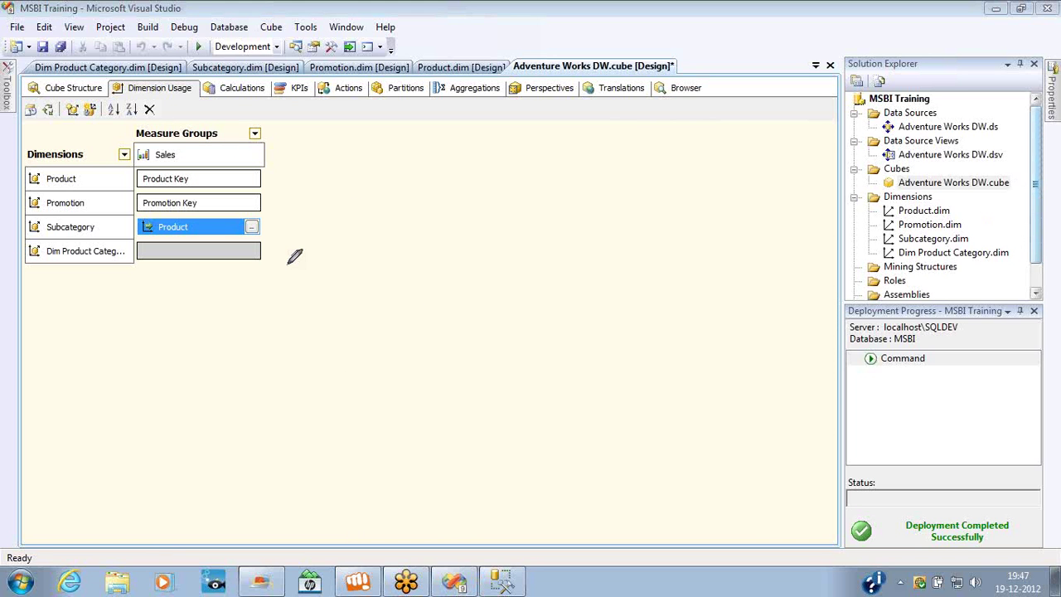
mouse_move(288, 264)
mouse_down()
mouse_move(325, 347)
mouse_move(358, 225)
mouse_move(291, 267)
mouse_up()
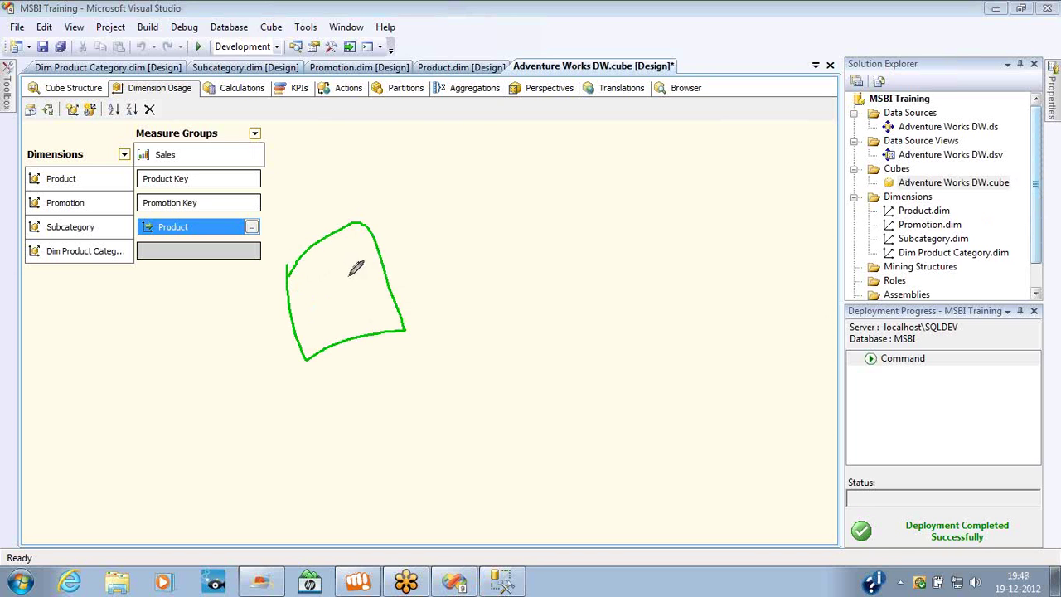
mouse_move(355, 269)
mouse_down()
mouse_move(353, 305)
mouse_move(385, 239)
mouse_move(369, 284)
mouse_up()
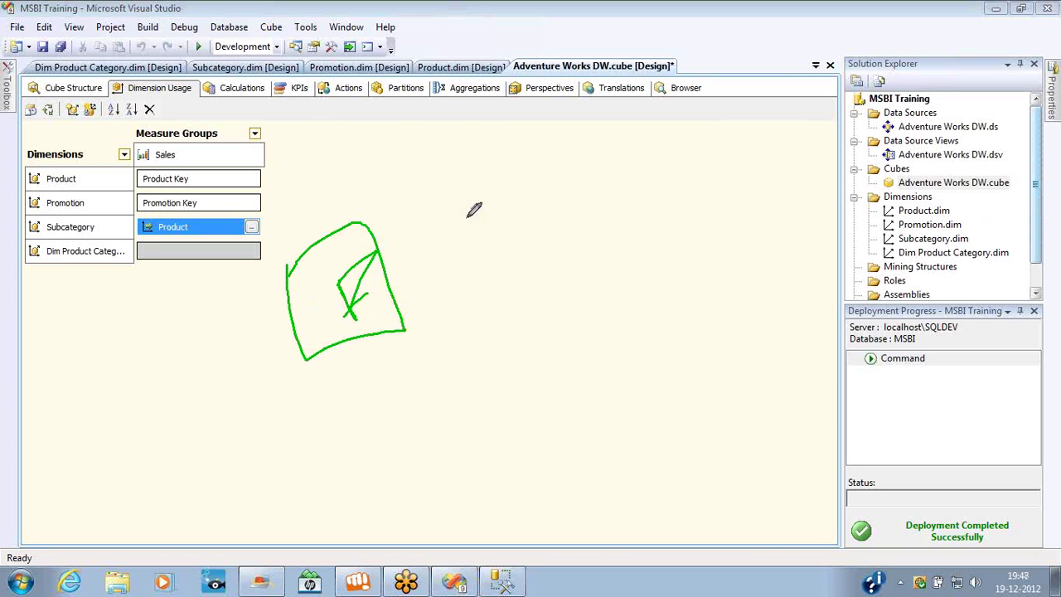
mouse_move(469, 214)
mouse_down()
mouse_move(477, 254)
mouse_move(521, 176)
mouse_move(461, 217)
mouse_up()
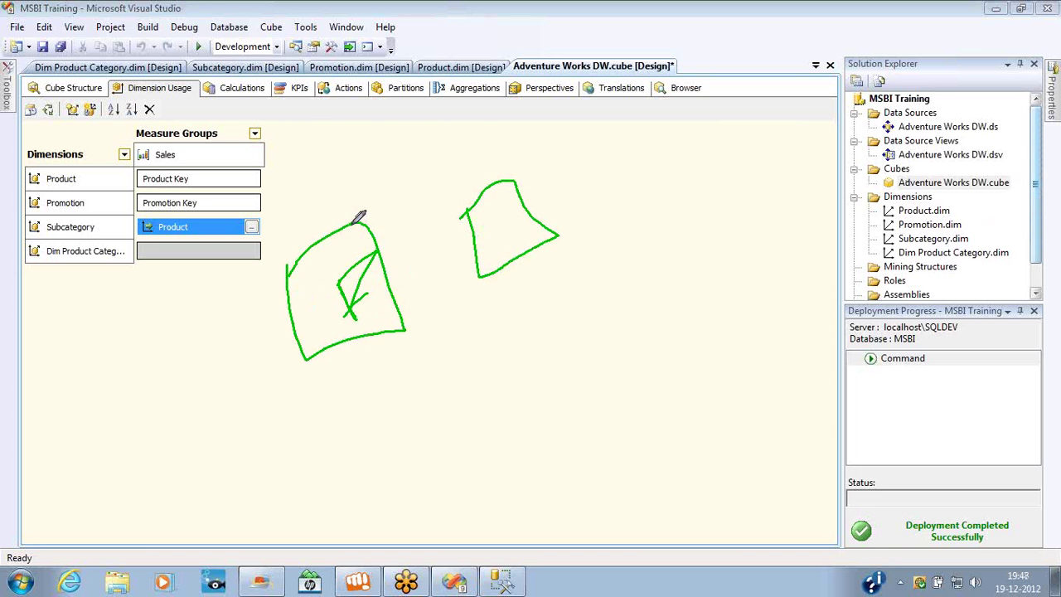
mouse_move(354, 221)
mouse_down()
mouse_move(474, 150)
mouse_move(496, 205)
mouse_up()
mouse_move(602, 163)
mouse_down()
mouse_move(688, 204)
mouse_move(605, 164)
mouse_move(600, 176)
mouse_up()
drag(539, 247, 660, 222)
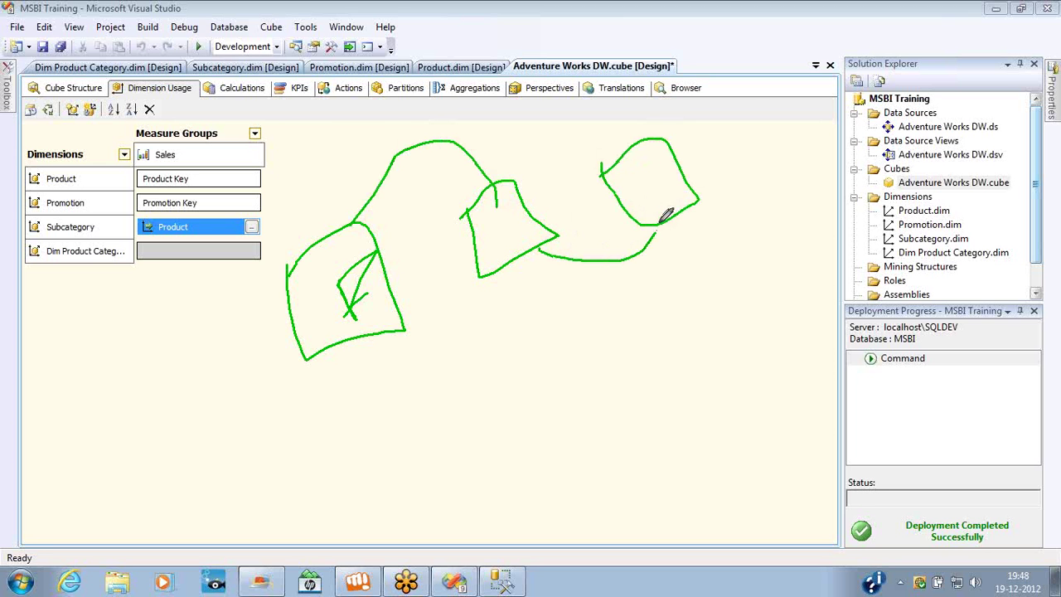
mouse_move(625, 163)
mouse_down()
mouse_move(633, 152)
mouse_move(477, 71)
mouse_move(365, 195)
mouse_move(355, 222)
mouse_up()
mouse_move(733, 111)
mouse_down()
mouse_move(834, 130)
mouse_move(731, 111)
mouse_up()
mouse_move(665, 139)
mouse_down()
mouse_move(678, 114)
mouse_move(741, 104)
mouse_up()
mouse_move(808, 154)
mouse_down()
mouse_move(843, 177)
mouse_move(648, 379)
mouse_up()
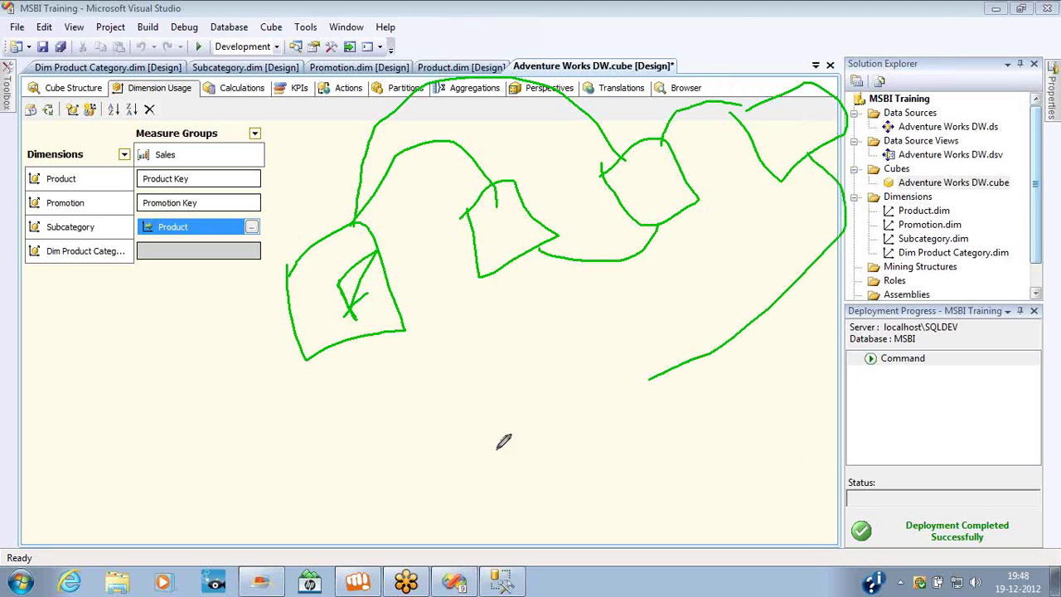
mouse_move(502, 442)
mouse_down()
mouse_move(396, 362)
mouse_move(500, 455)
mouse_move(676, 383)
mouse_up()
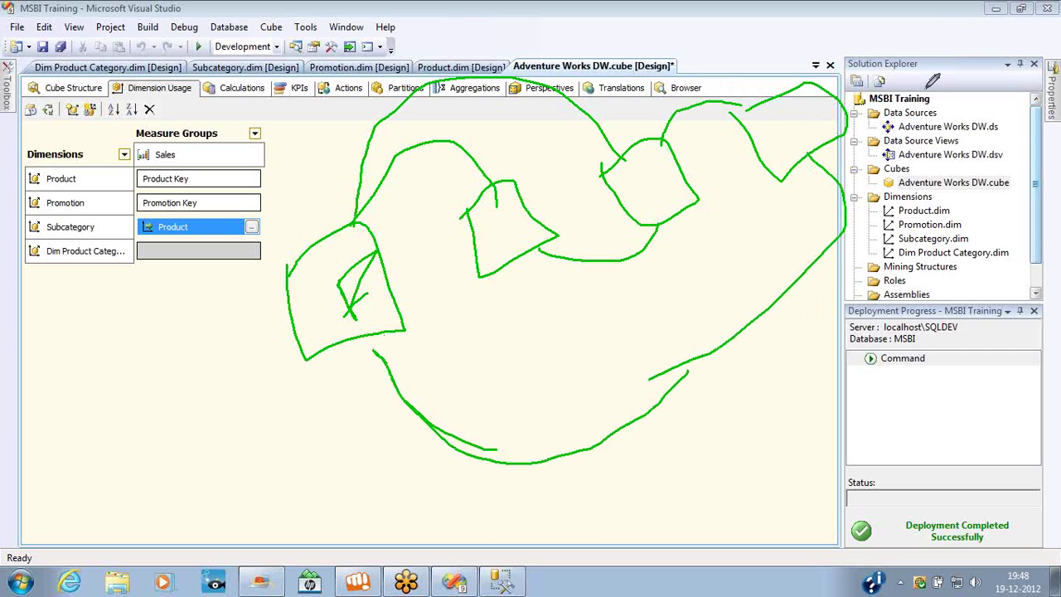
mouse_move(886, 50)
mouse_down()
mouse_move(933, 124)
mouse_move(951, 16)
mouse_move(878, 66)
mouse_up()
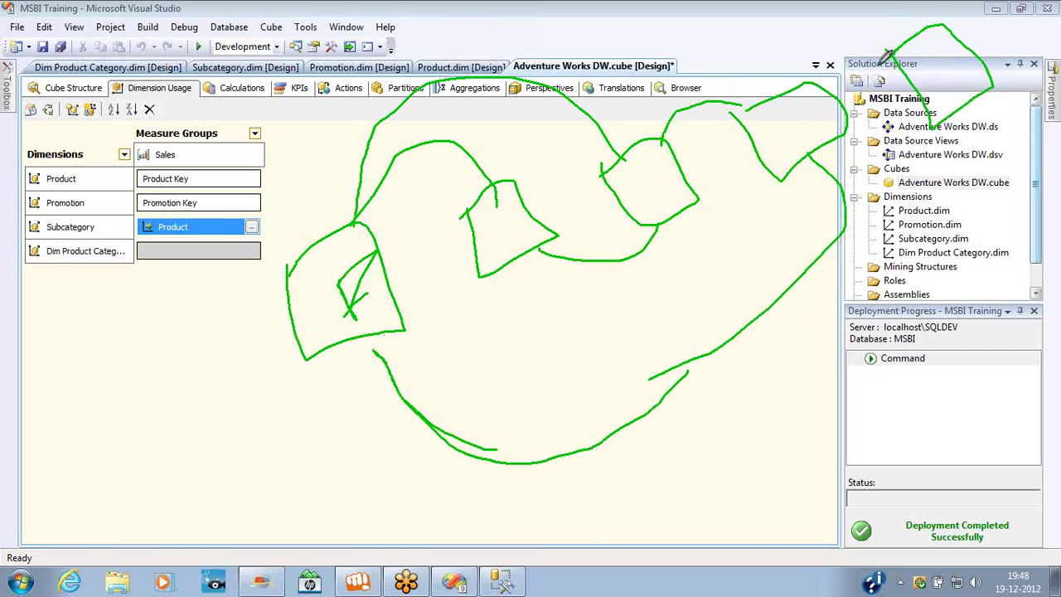
mouse_move(811, 84)
mouse_down()
mouse_move(830, 59)
mouse_move(894, 51)
mouse_up()
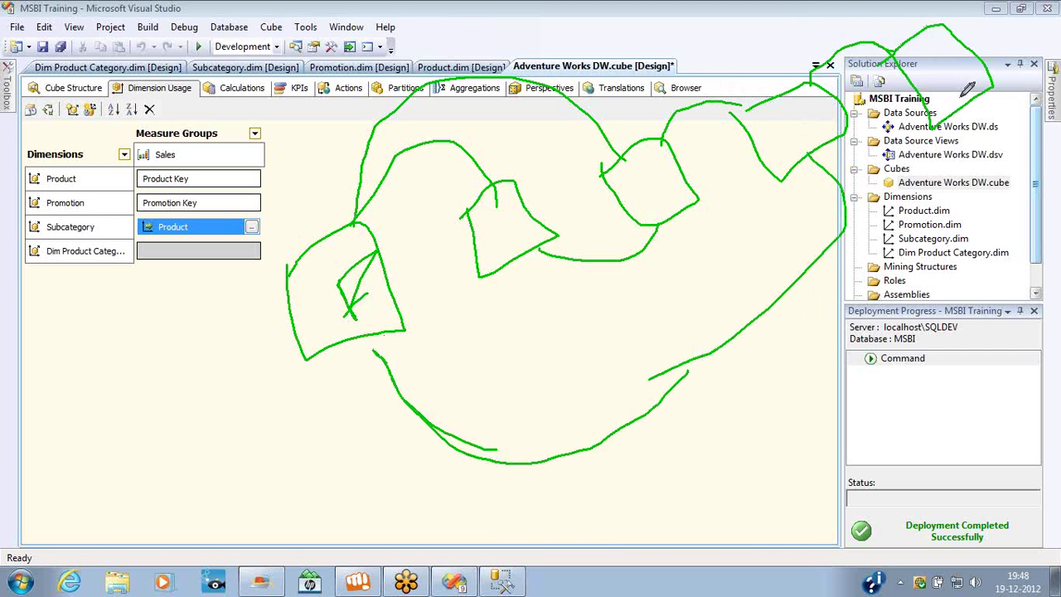
mouse_move(966, 91)
mouse_down()
mouse_move(898, 368)
mouse_move(741, 469)
mouse_move(535, 506)
mouse_move(363, 363)
mouse_up()
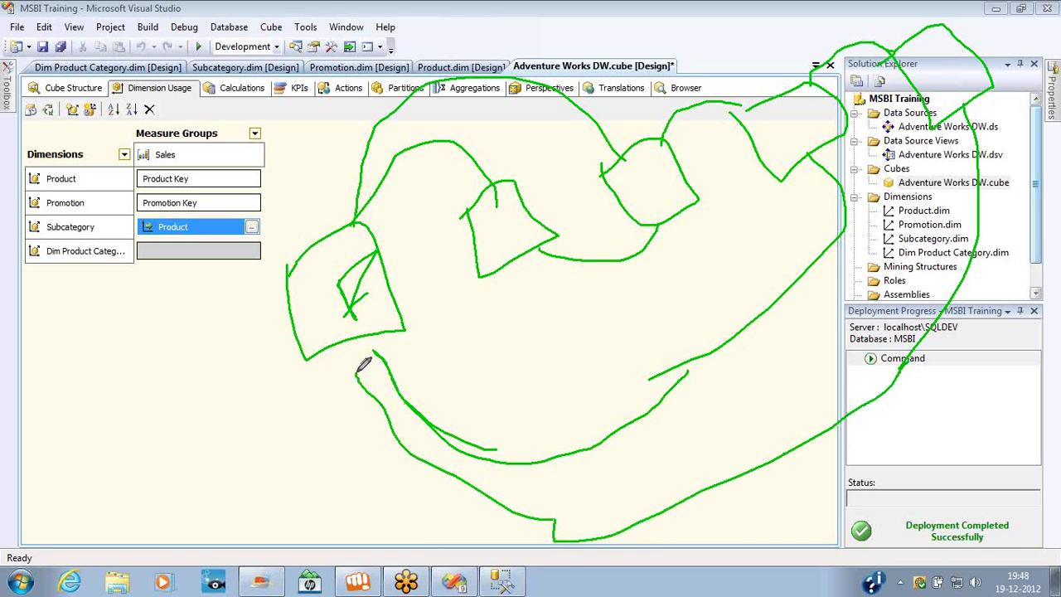
mouse_move(625, 80)
mouse_down()
mouse_move(628, 135)
mouse_move(639, 123)
mouse_up()
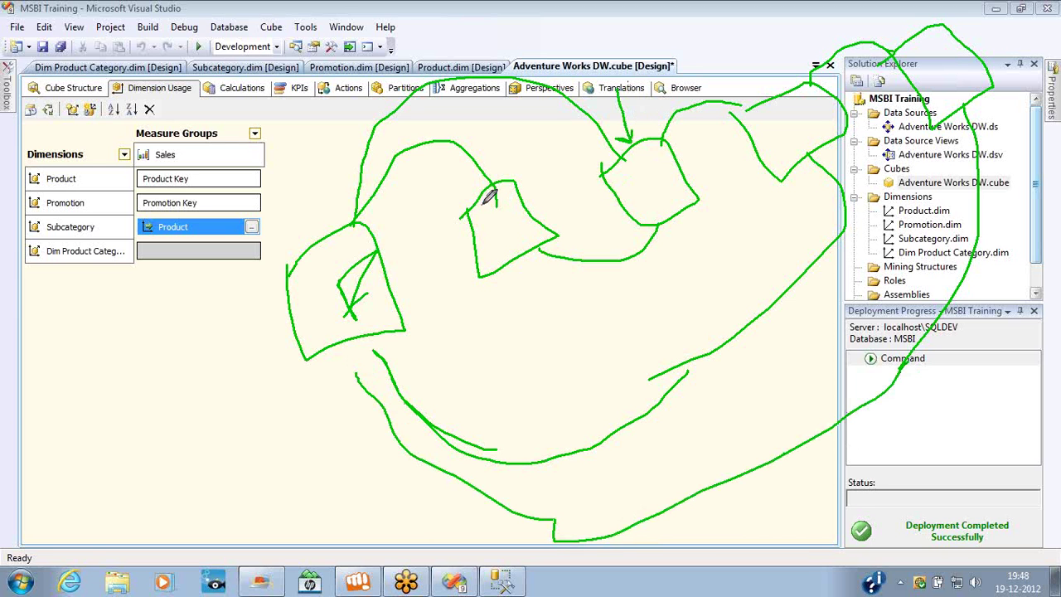
mouse_move(487, 204)
mouse_down()
mouse_move(426, 204)
mouse_move(469, 213)
mouse_move(435, 205)
mouse_move(448, 196)
mouse_up()
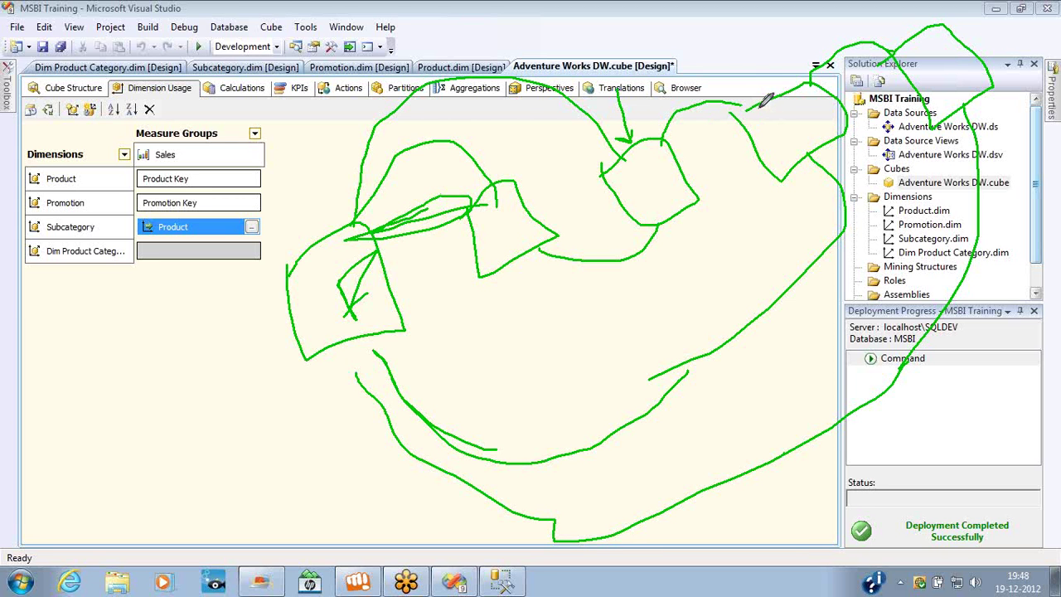
drag(741, 83, 758, 109)
mouse_move(425, 260)
mouse_down()
mouse_move(498, 208)
mouse_move(426, 244)
mouse_move(631, 200)
mouse_up()
drag(631, 201, 543, 232)
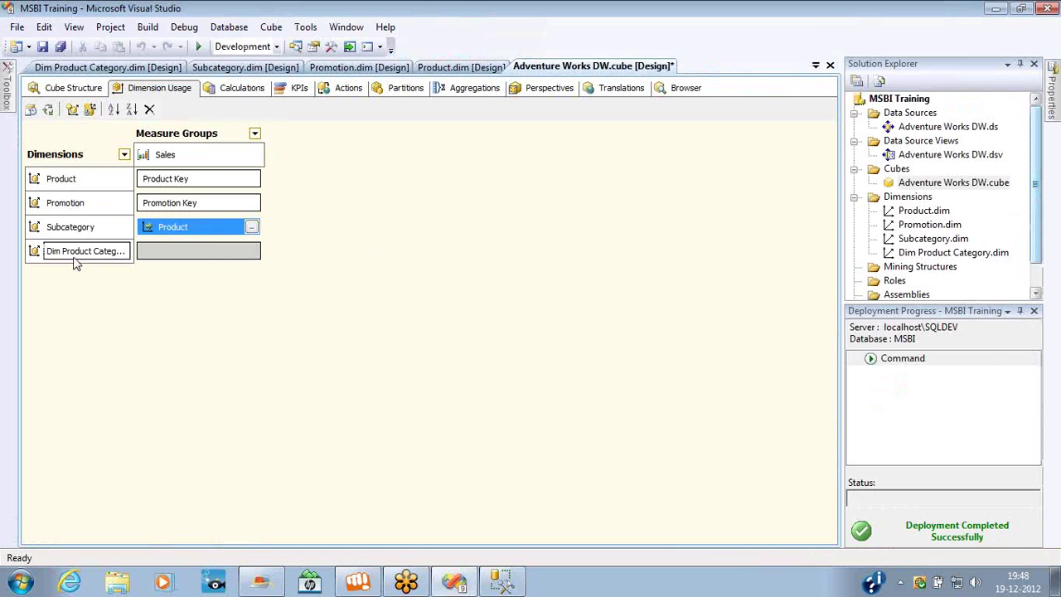
- Define the relationship of Dim Product Category to Sales as Referenced, with Subcategory as the intermediate dimension
click(75, 262)
click(186, 156)
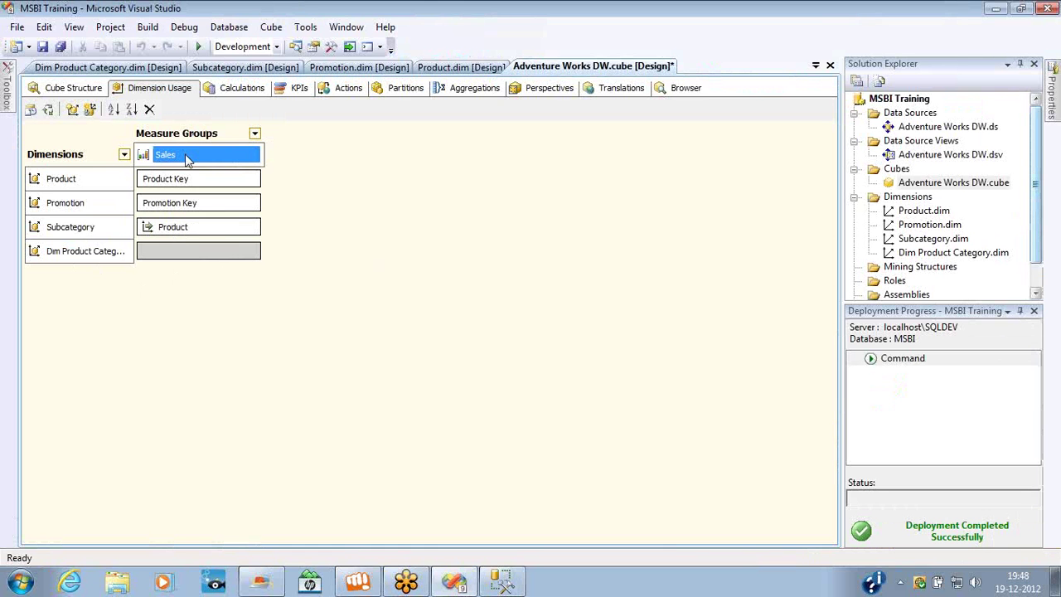
click(97, 184)
click(97, 228)
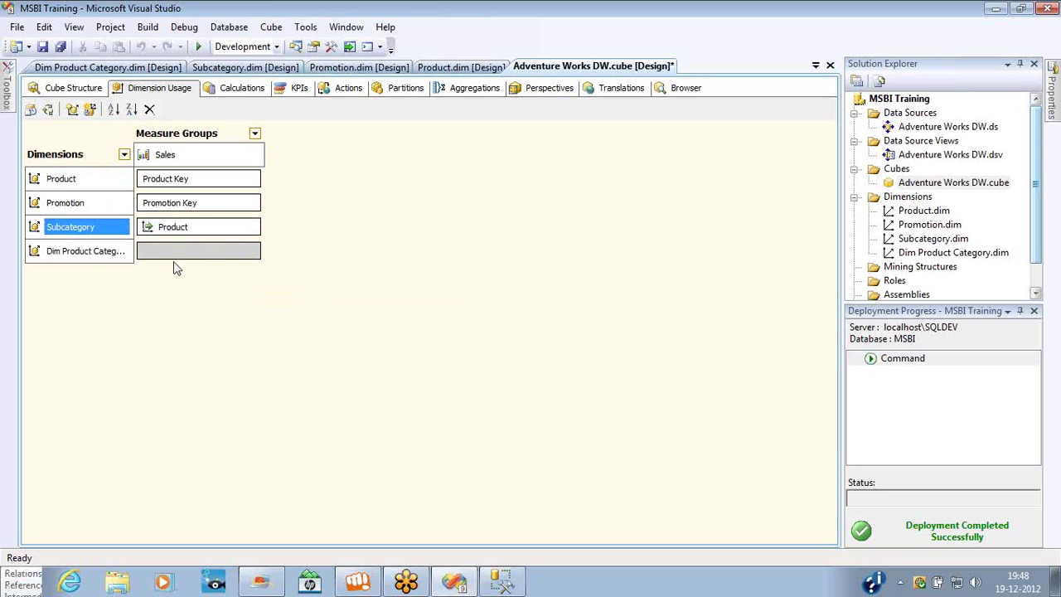
double_click(260, 262)
key(Down)
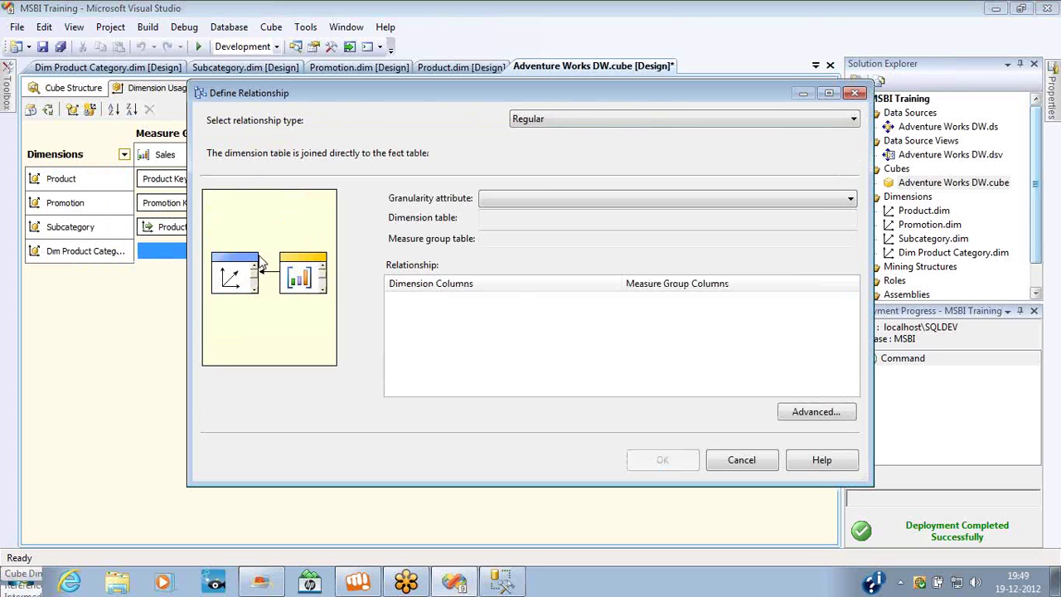
key(Down)
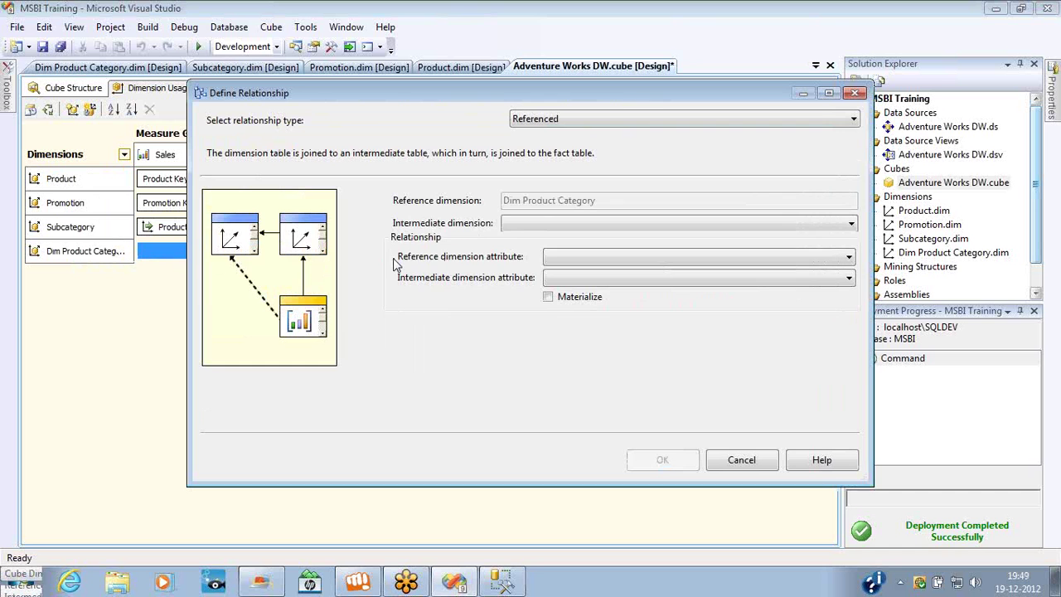
click(520, 224)
click(526, 262)
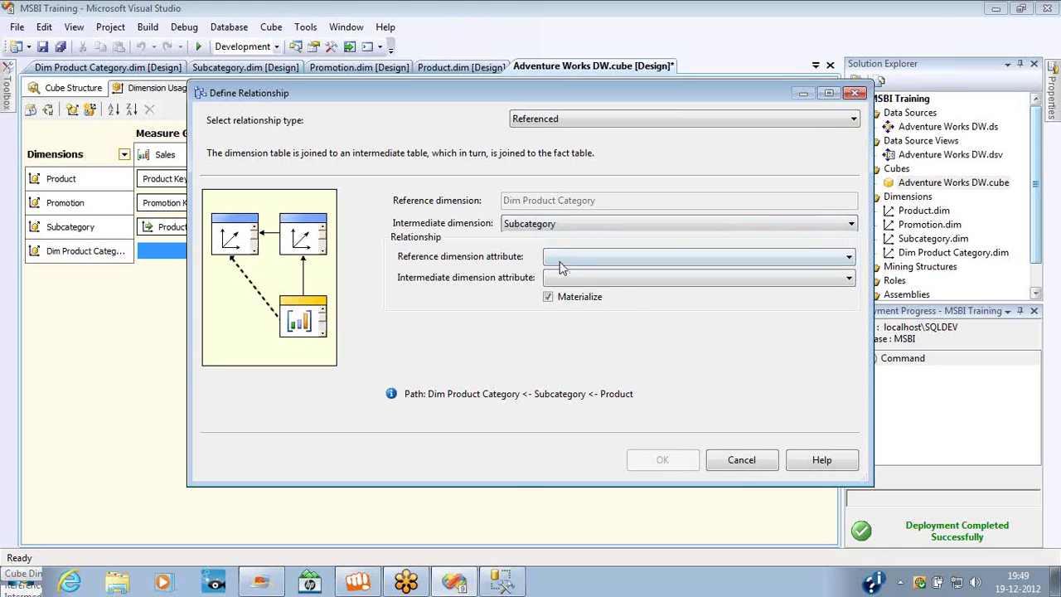
- Set both the reference and intermediate dimension attributes to Product Category Key and accept the materialized relationship
click(564, 262)
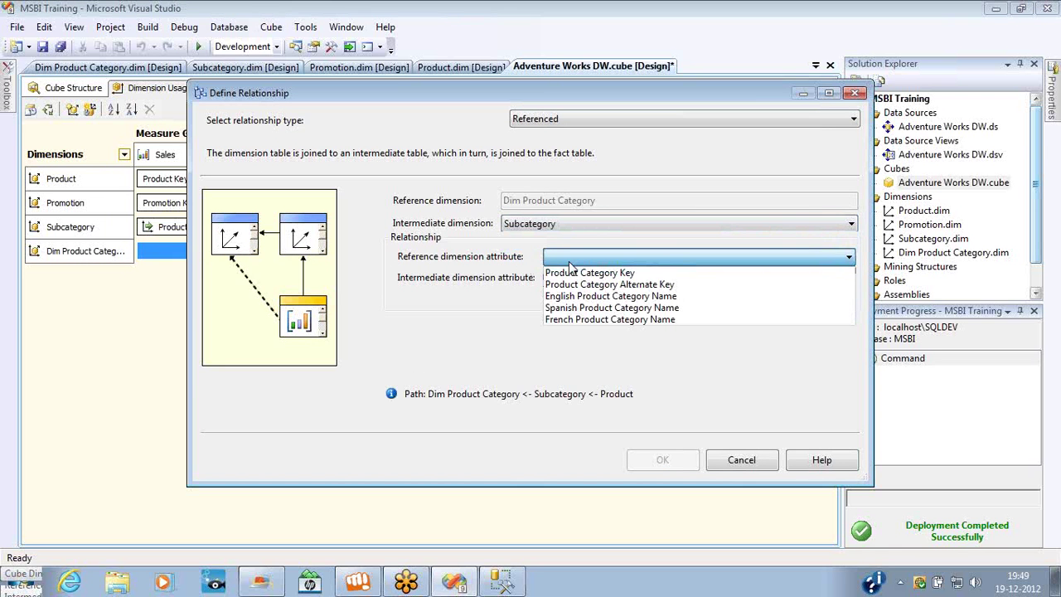
click(583, 273)
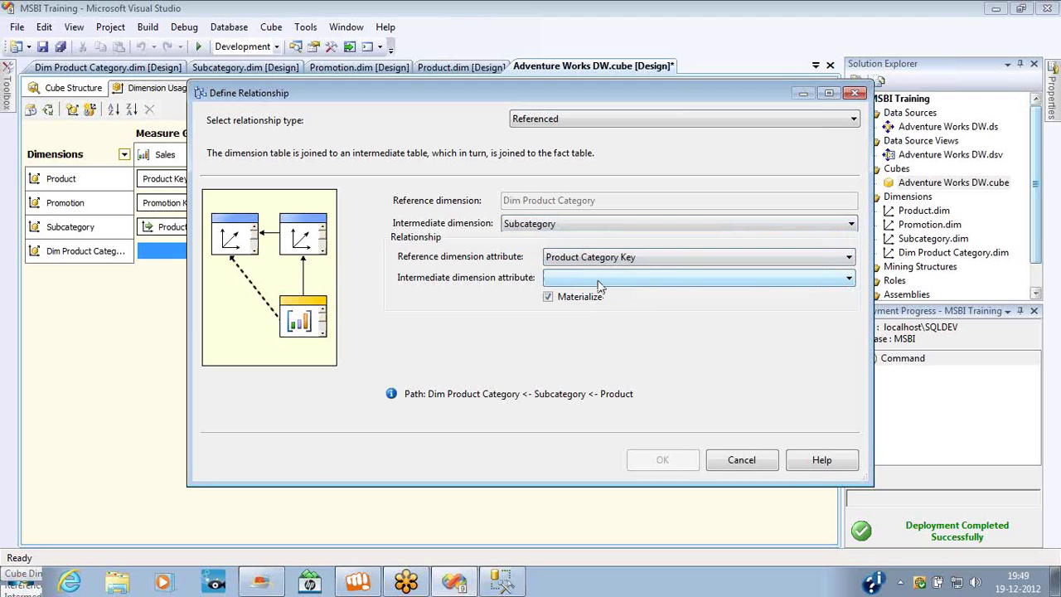
click(601, 281)
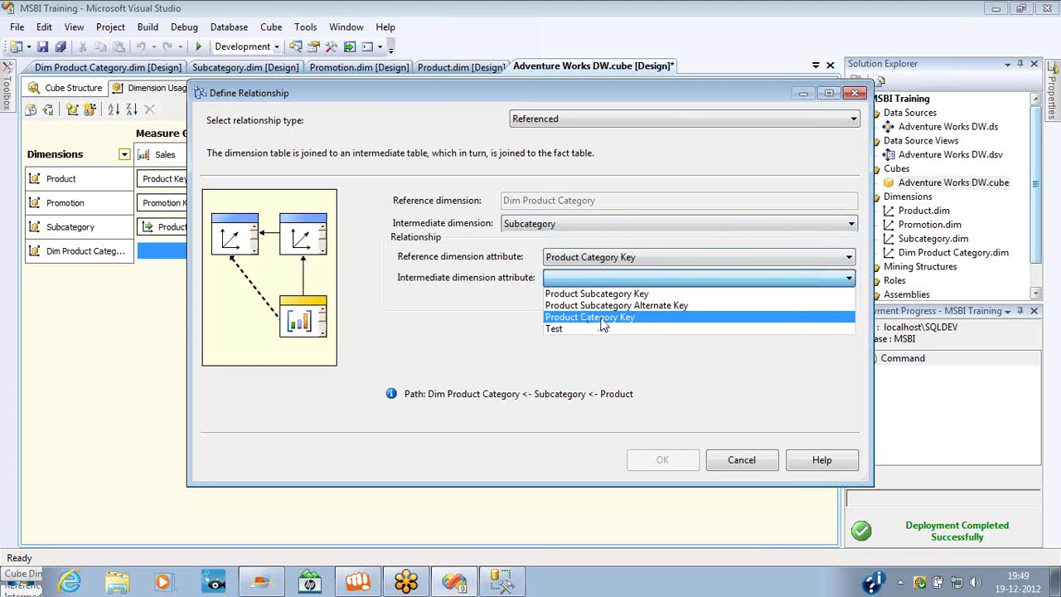
click(603, 317)
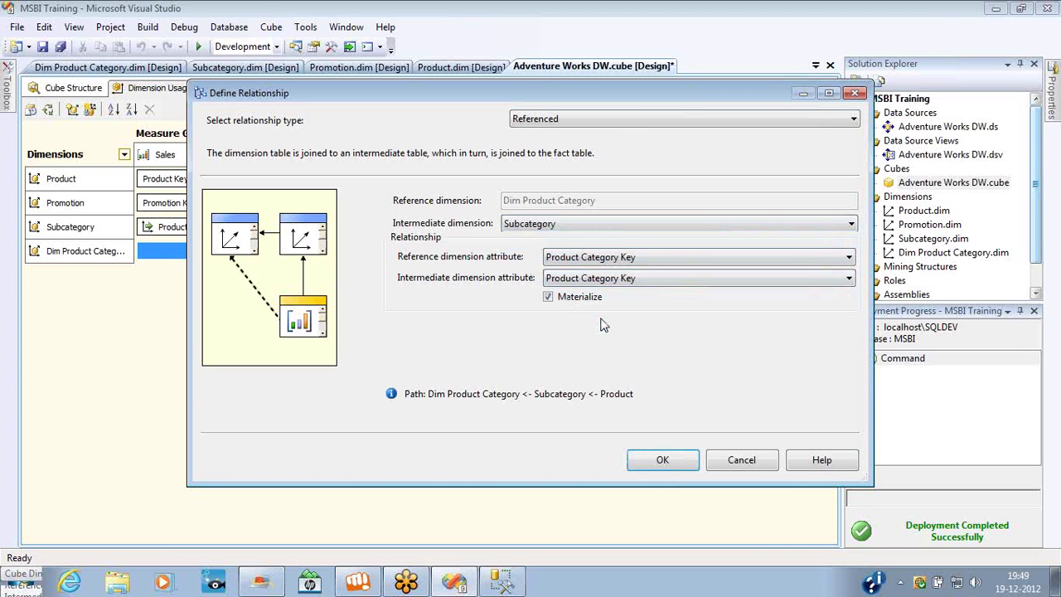
click(548, 297)
click(652, 460)
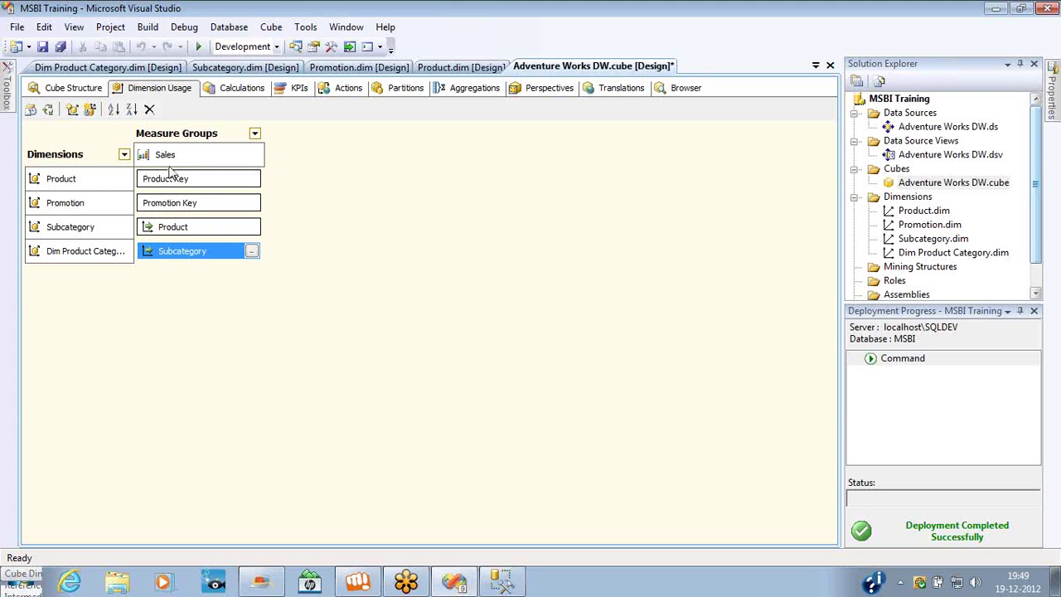
- Trace the relationship chain from Dim Product Category through Subcategory and Product to the Sales measure group
click(77, 234)
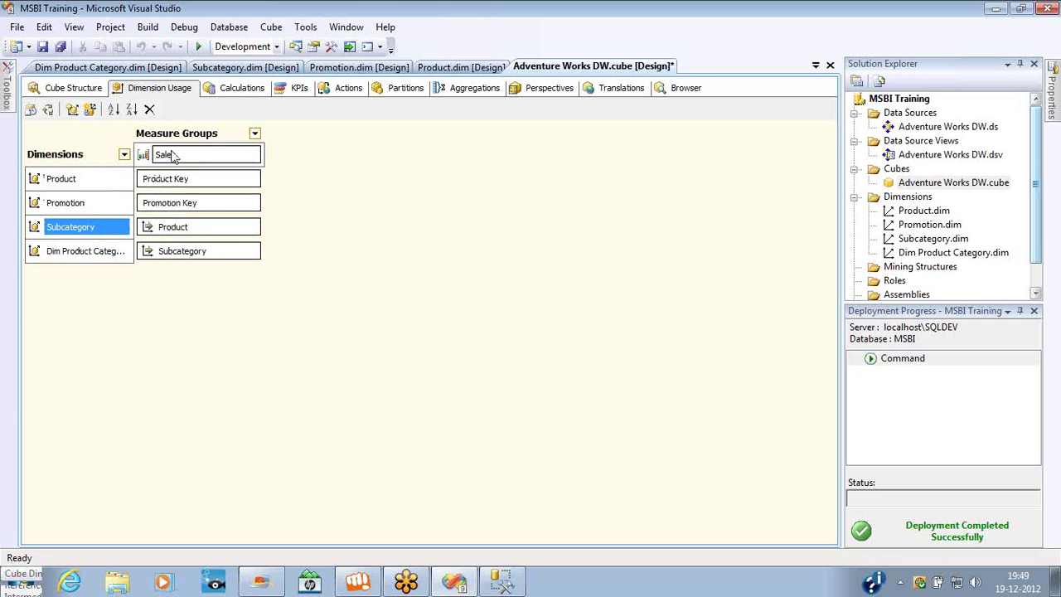
click(91, 251)
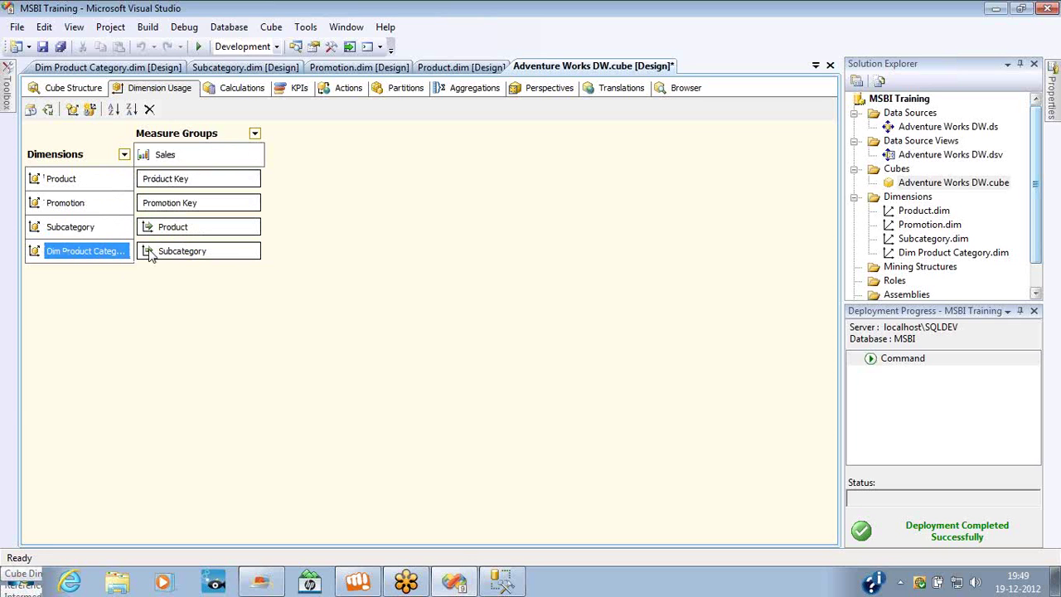
click(91, 229)
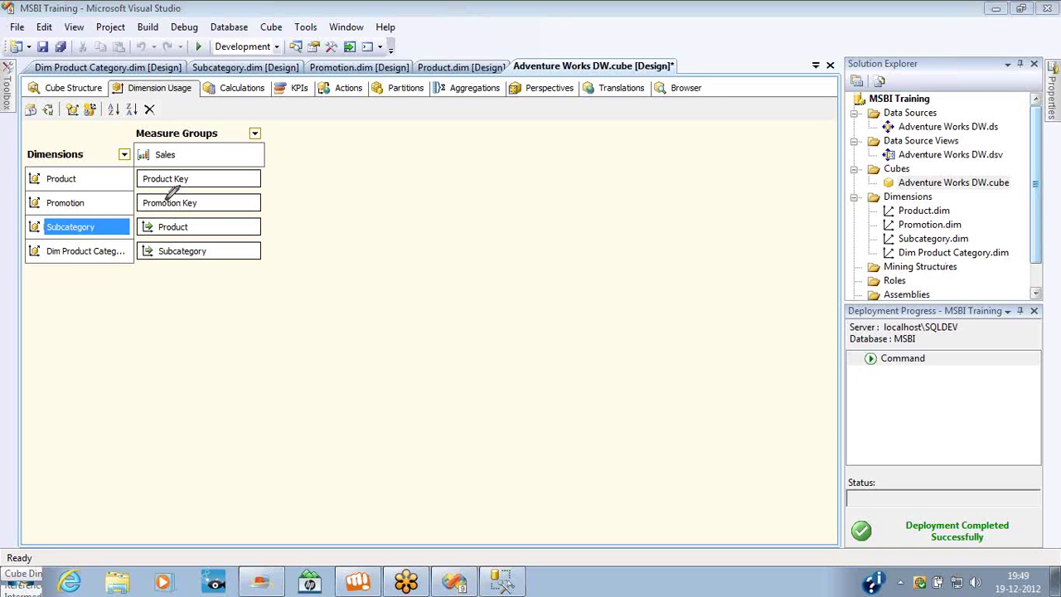
mouse_move(83, 178)
mouse_down()
mouse_move(159, 178)
mouse_move(161, 159)
mouse_up()
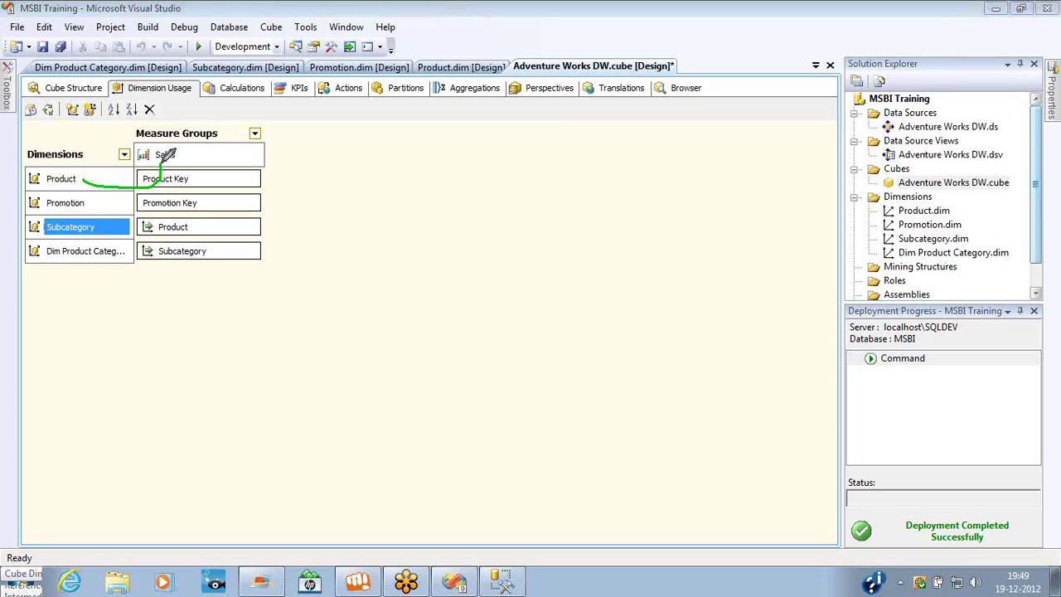
mouse_move(116, 229)
mouse_down()
mouse_move(175, 227)
mouse_move(88, 177)
mouse_move(154, 184)
mouse_move(157, 162)
mouse_up()
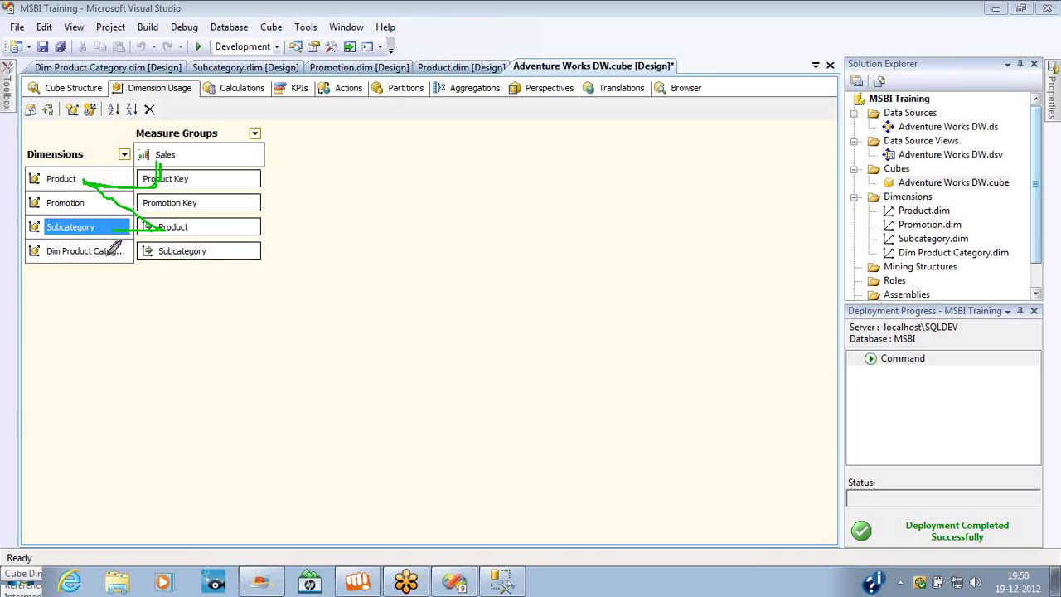
mouse_move(107, 256)
mouse_down()
mouse_move(165, 250)
mouse_move(116, 237)
mouse_move(164, 225)
mouse_move(94, 178)
mouse_move(170, 177)
mouse_up()
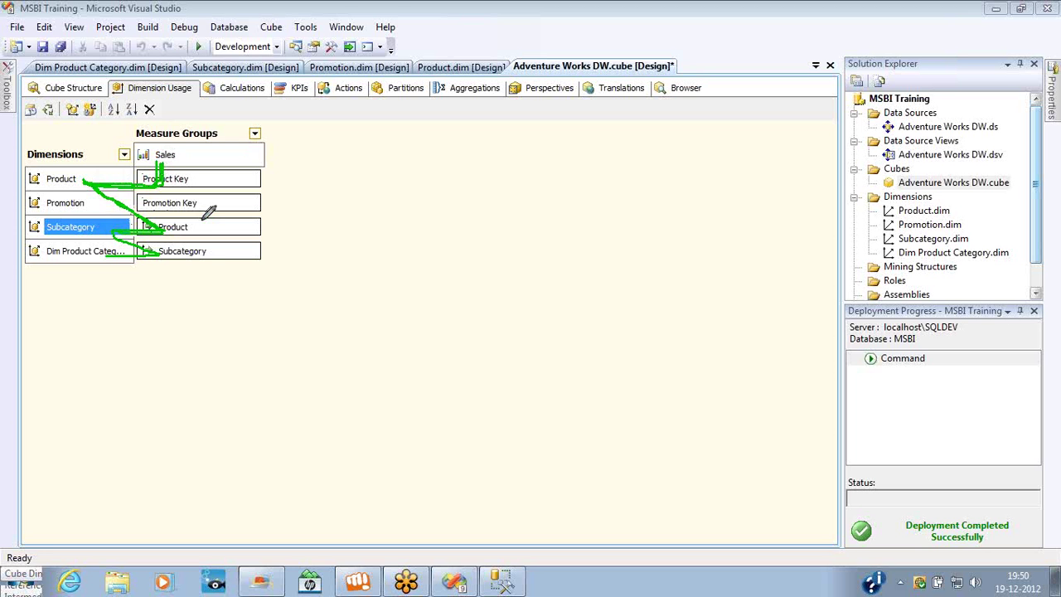
mouse_move(210, 213)
mouse_down()
mouse_move(104, 201)
mouse_move(79, 230)
mouse_move(197, 214)
mouse_move(66, 270)
mouse_move(191, 241)
mouse_up()
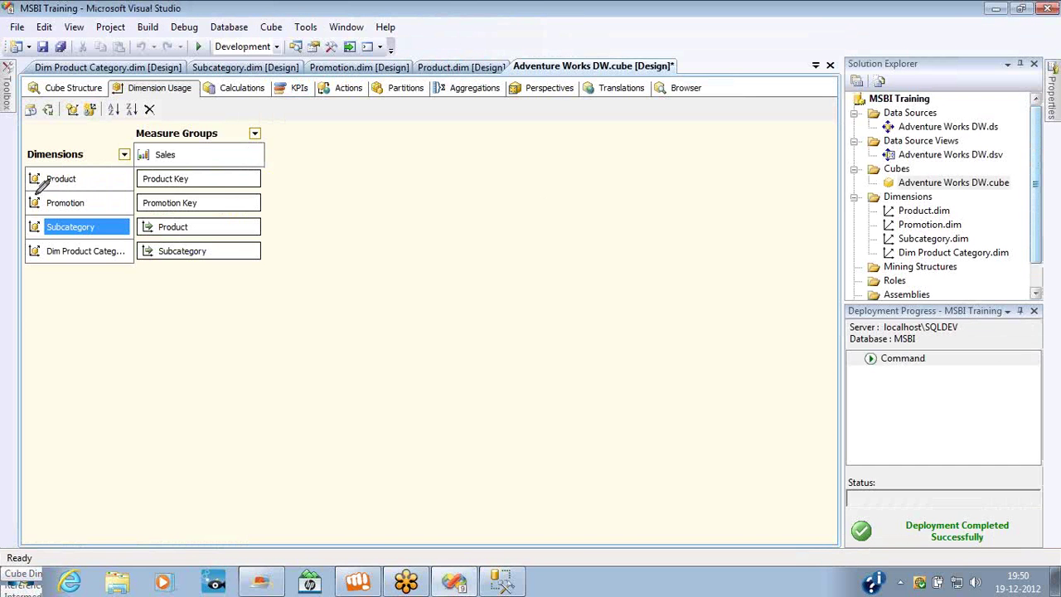
mouse_move(31, 193)
mouse_down()
mouse_move(55, 192)
mouse_move(12, 179)
mouse_move(123, 228)
mouse_move(25, 157)
mouse_move(11, 165)
mouse_up()
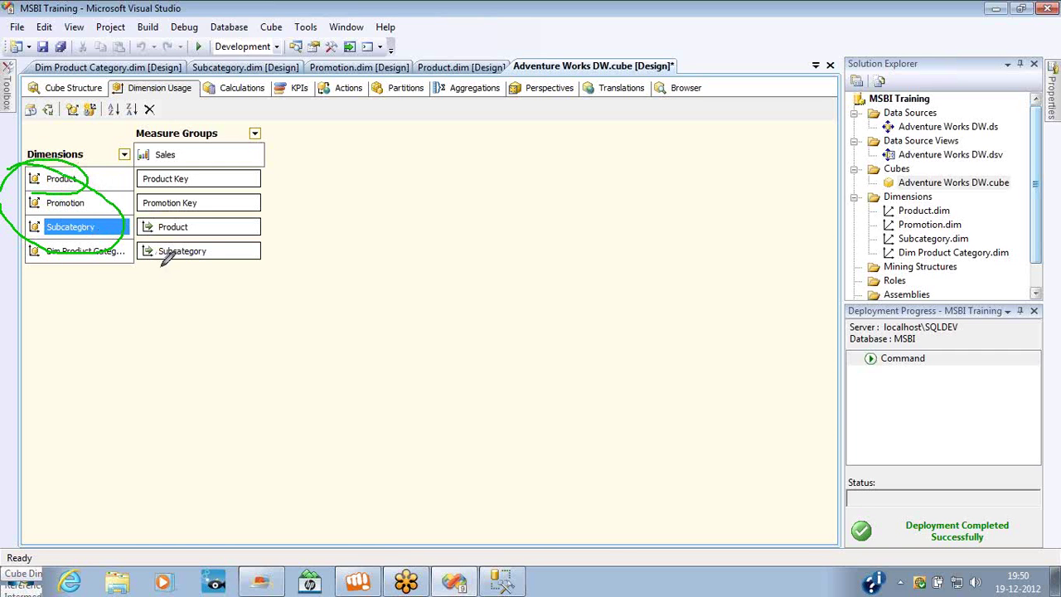
mouse_move(52, 262)
mouse_down()
mouse_move(91, 150)
mouse_move(16, 248)
mouse_move(63, 282)
mouse_up()
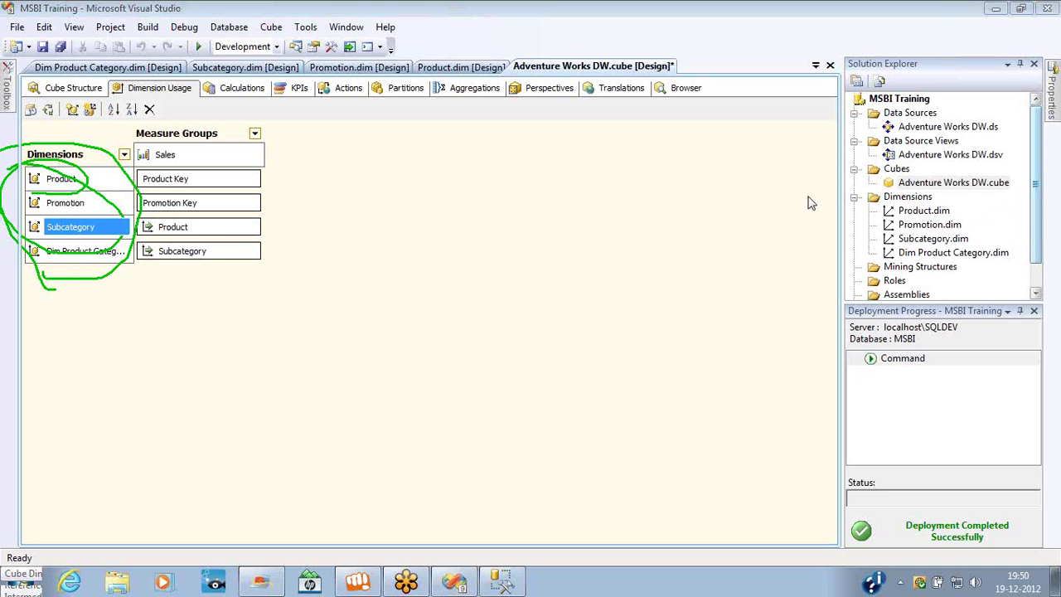
key(Escape)
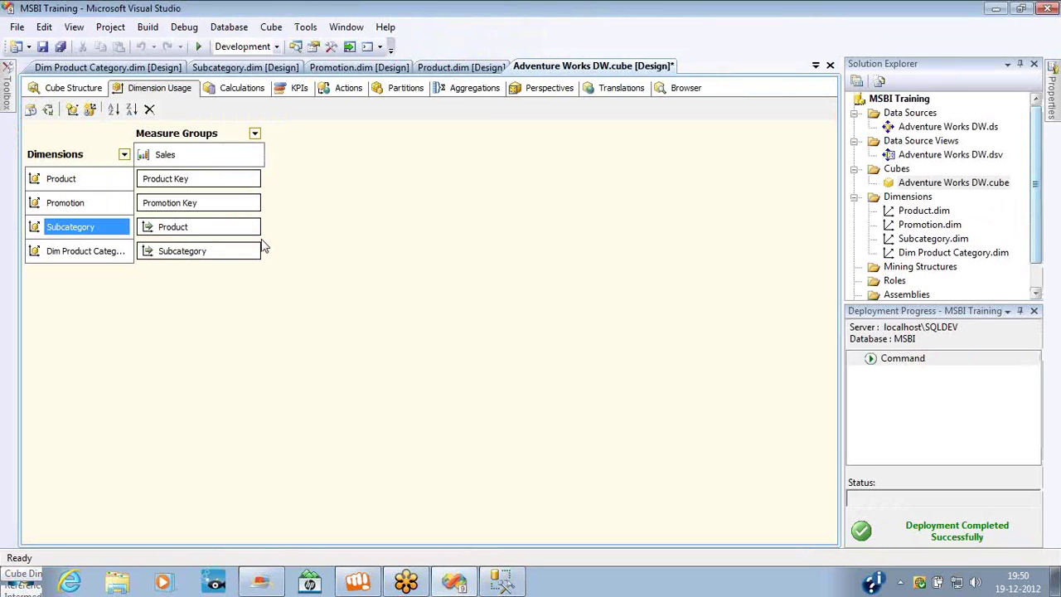
- Review the Referenced relationship definition between Dim Product Category and Sales, including its Materialize option
click(253, 251)
click(253, 251)
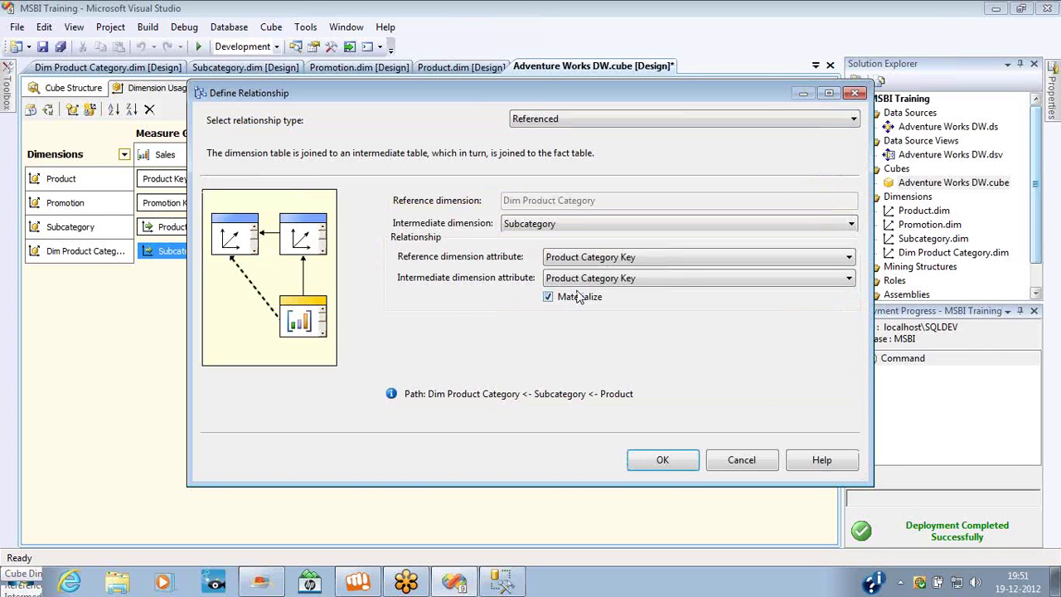
click(680, 467)
- Save and deploy the changed Adventure Works DW cube, and close its Process Cube dialog
click(31, 110)
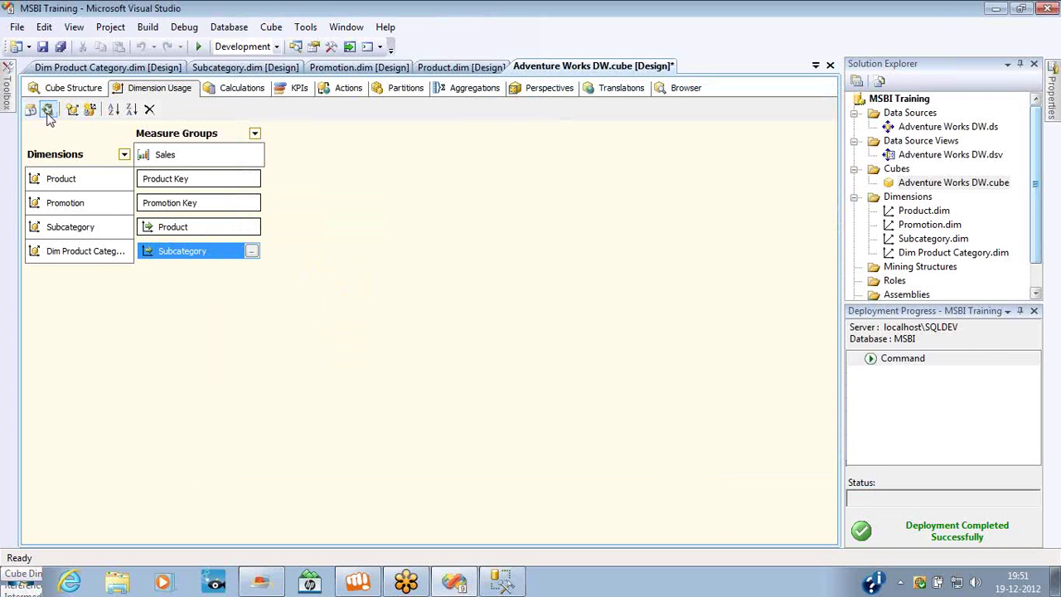
key(Escape)
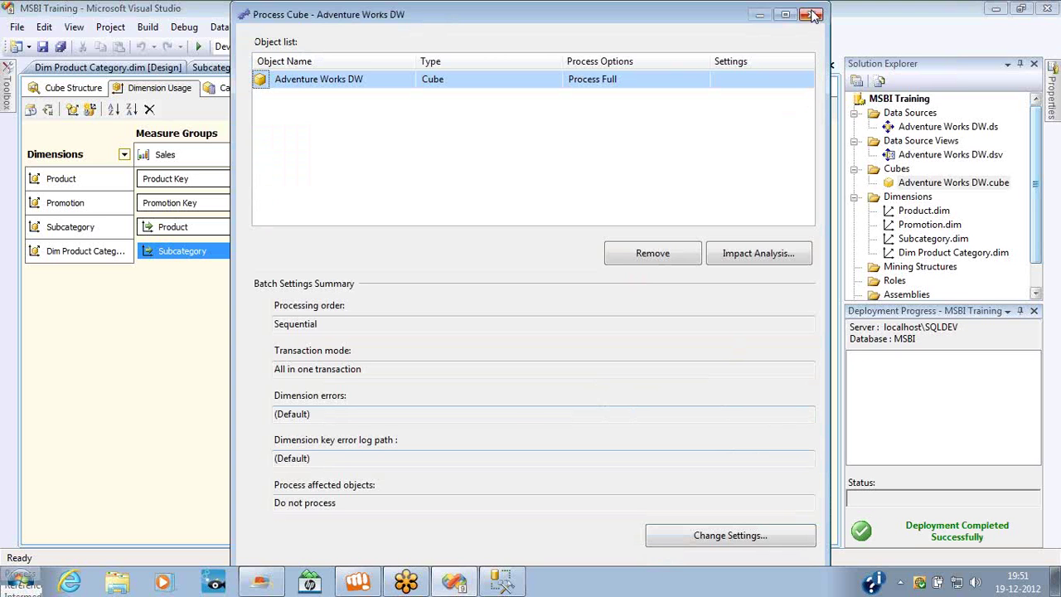
click(815, 16)
- Show the cube browser and try to reconnect it to the Adventure Works DW cube
click(685, 88)
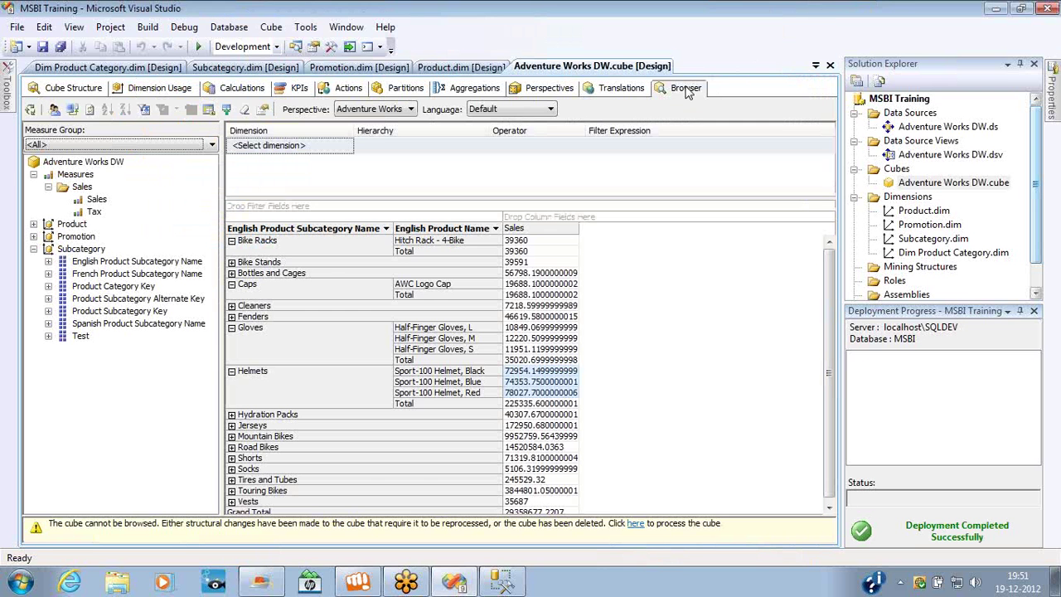
click(72, 109)
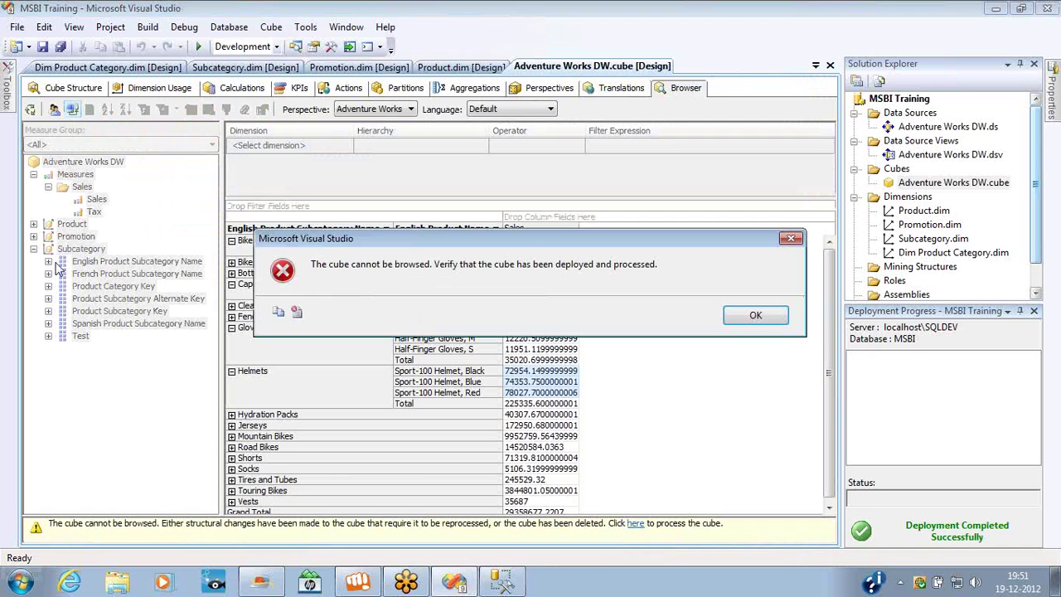
click(755, 316)
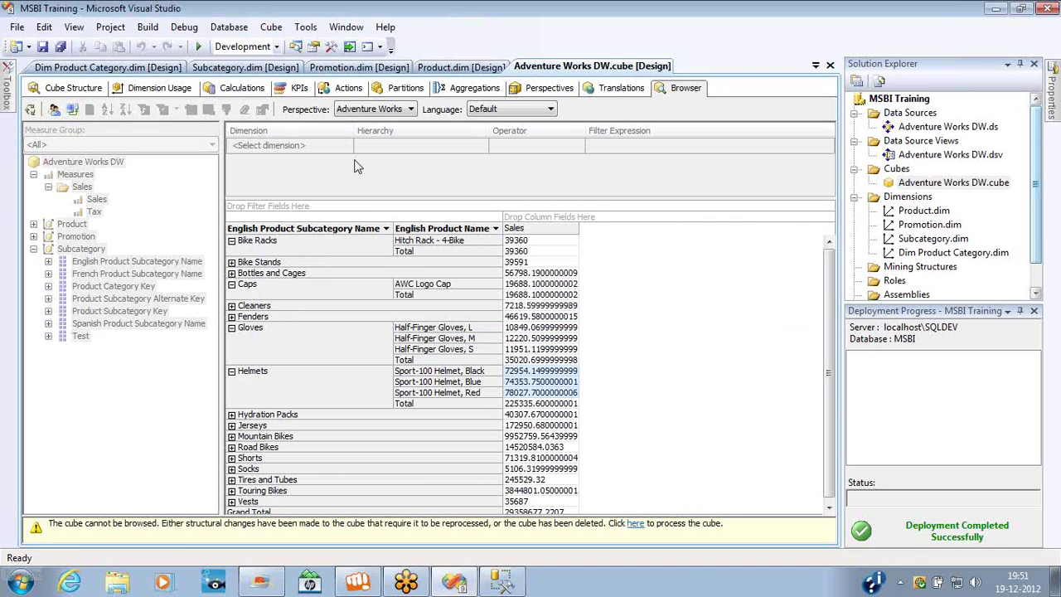
- Process the Adventure Works DW cube with Process Full and reconnect the cube browser
click(30, 113)
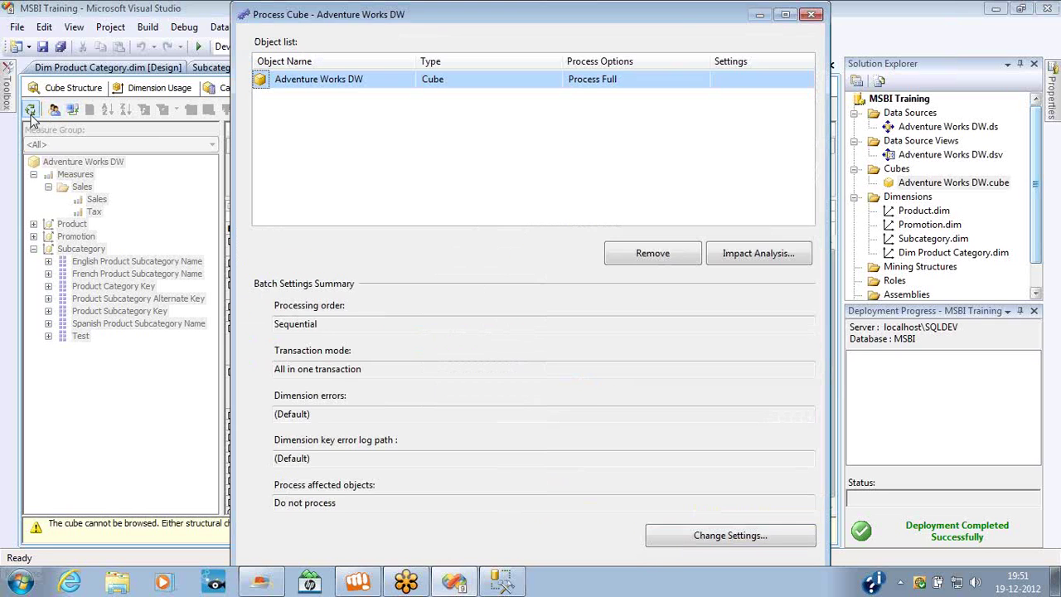
key(Return)
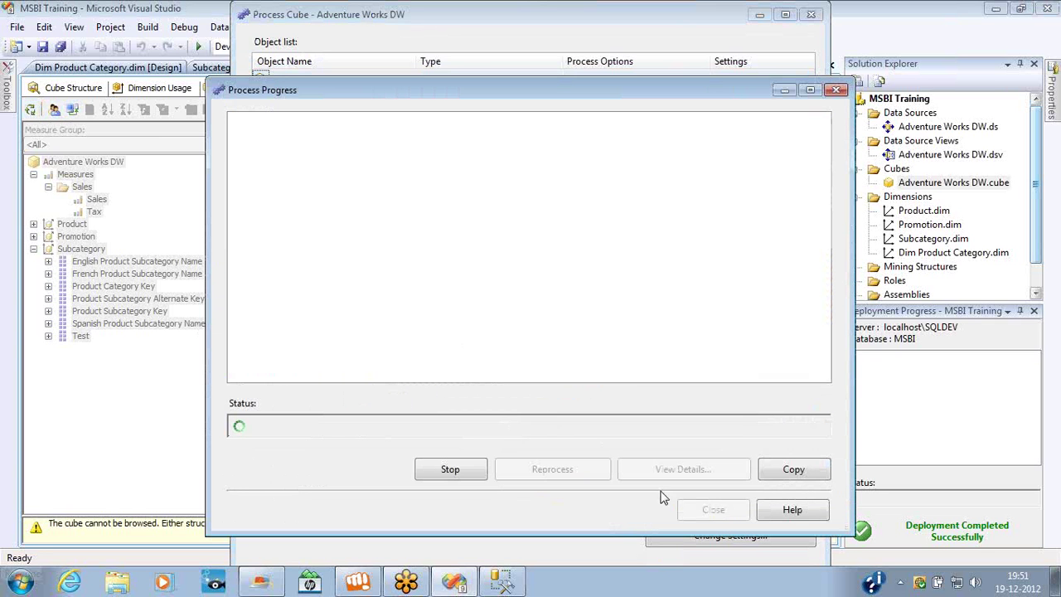
click(718, 512)
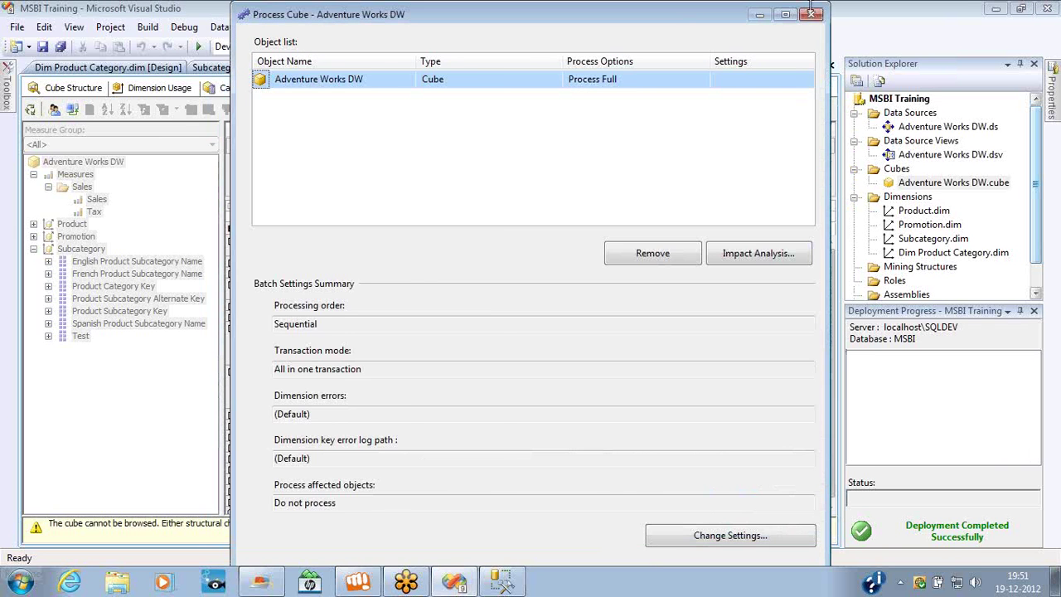
click(814, 15)
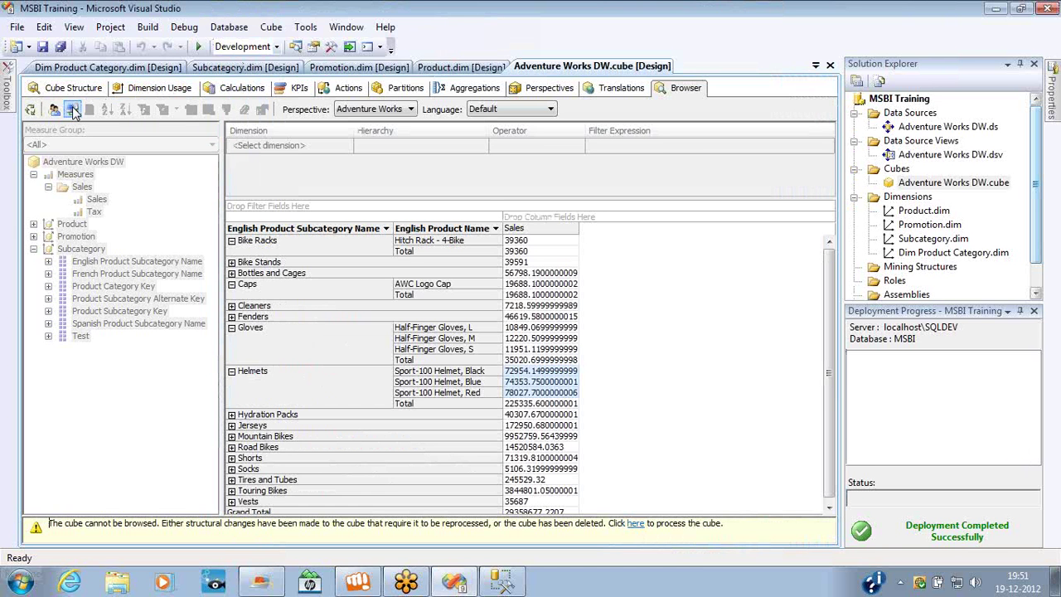
click(72, 110)
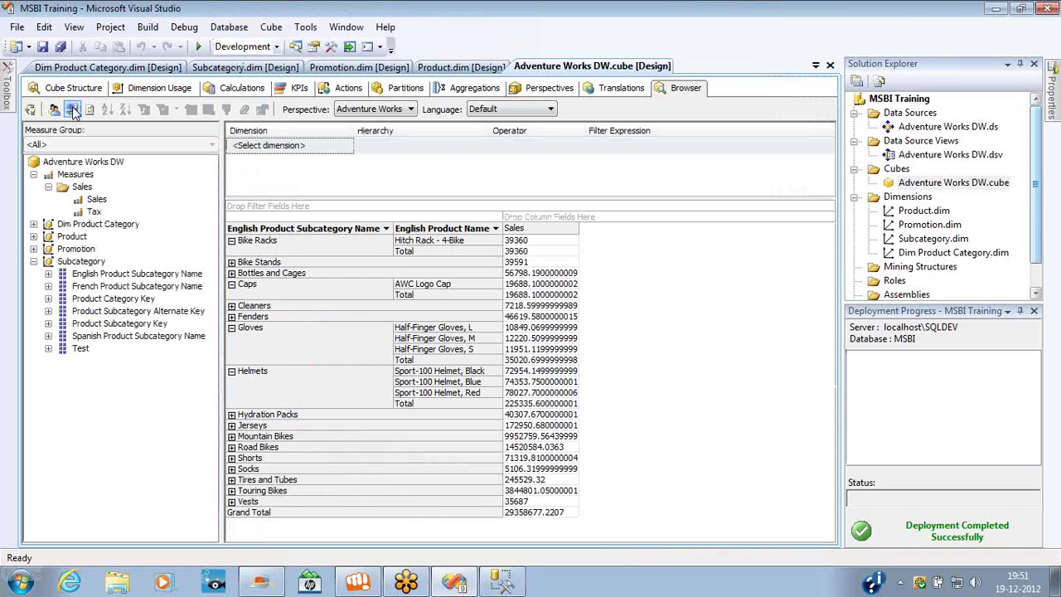
- Add English Product Category Name from Dim Product Category as the outermost row field of the sales pivot
click(33, 224)
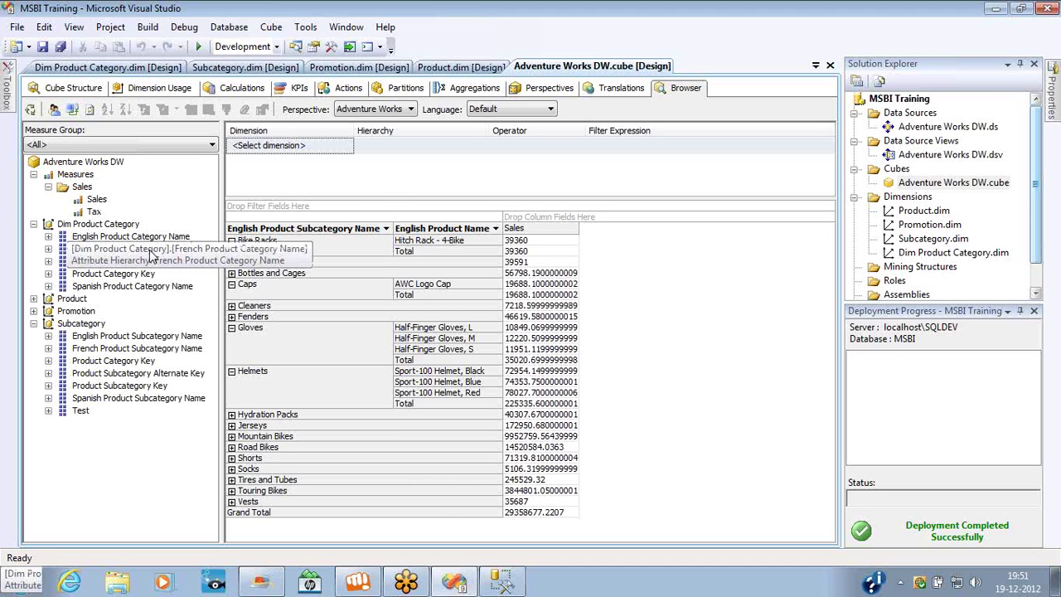
drag(158, 238, 232, 249)
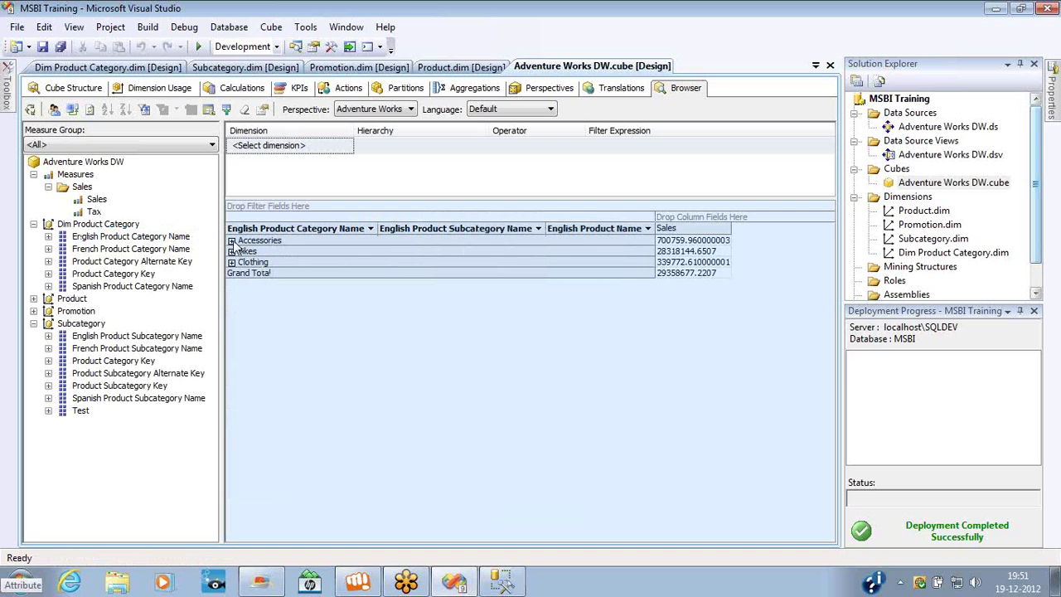
- Expand Accessories with Cleaners, Clothing with Jerseys, and Bikes with Road Bikes to inspect sales by product
click(232, 240)
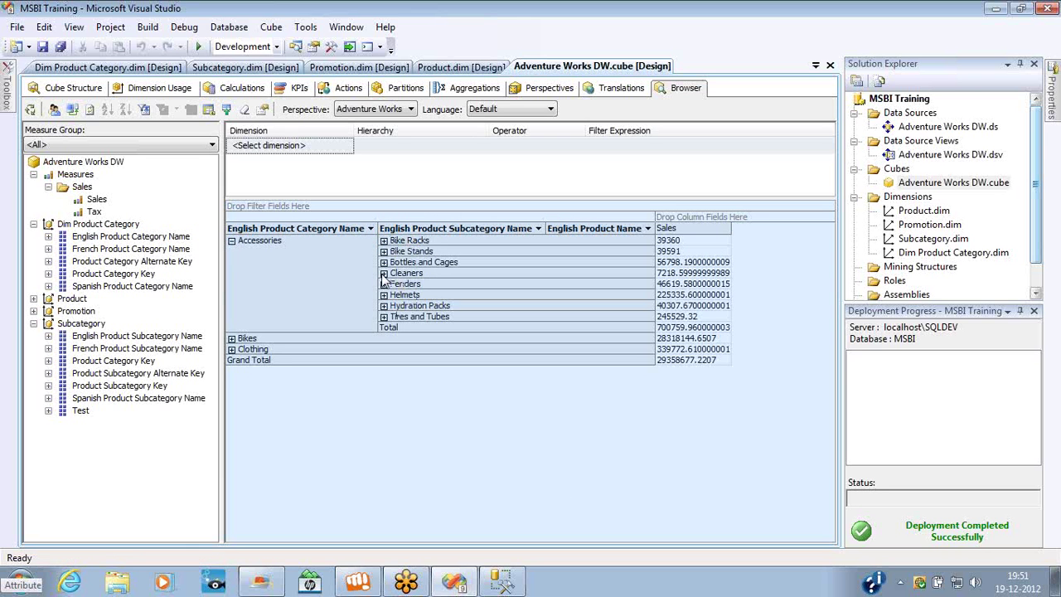
click(383, 274)
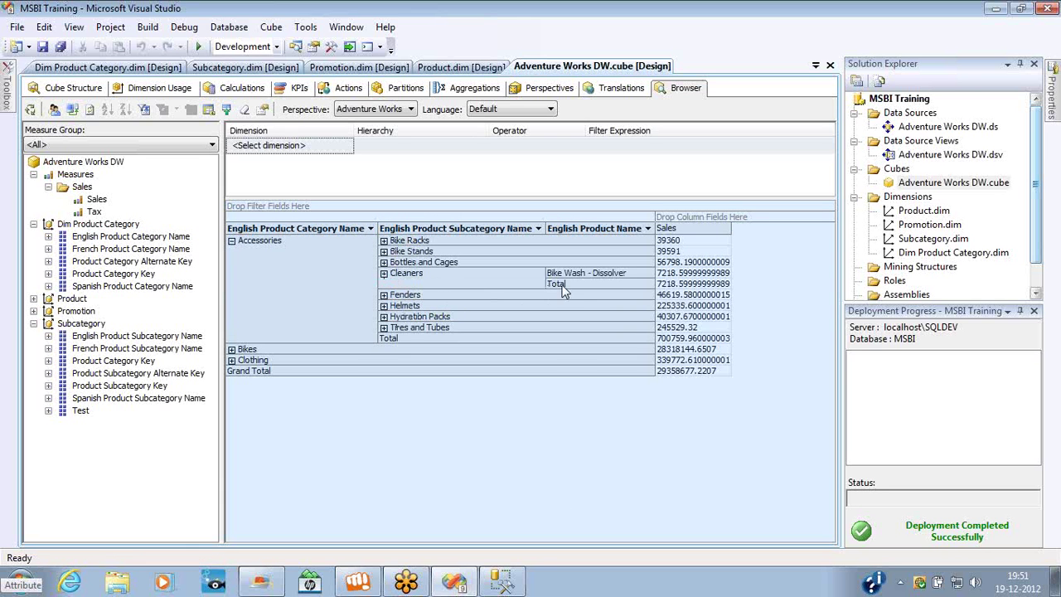
click(232, 359)
click(384, 382)
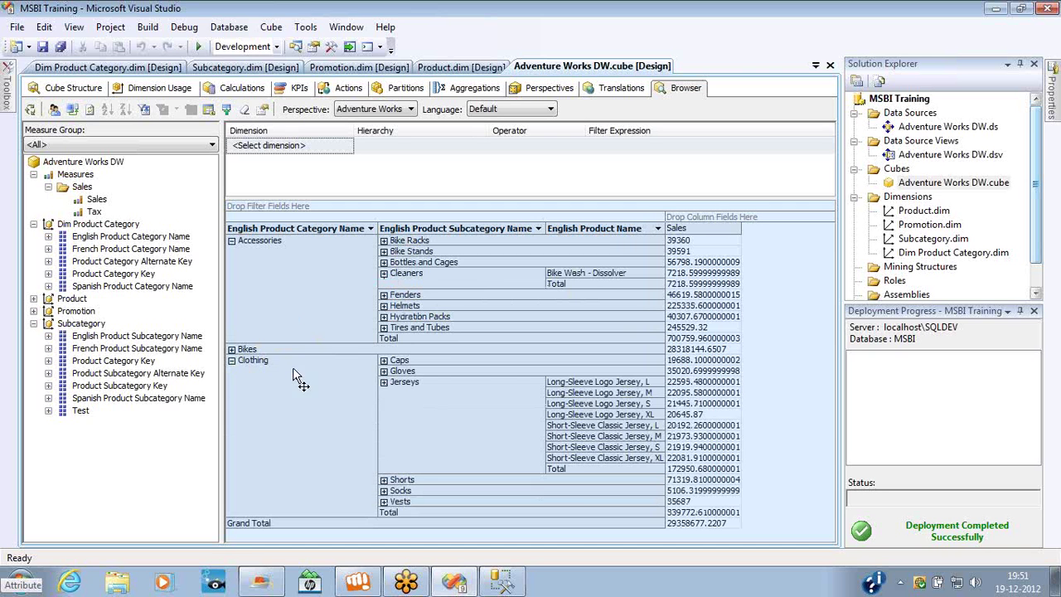
click(232, 349)
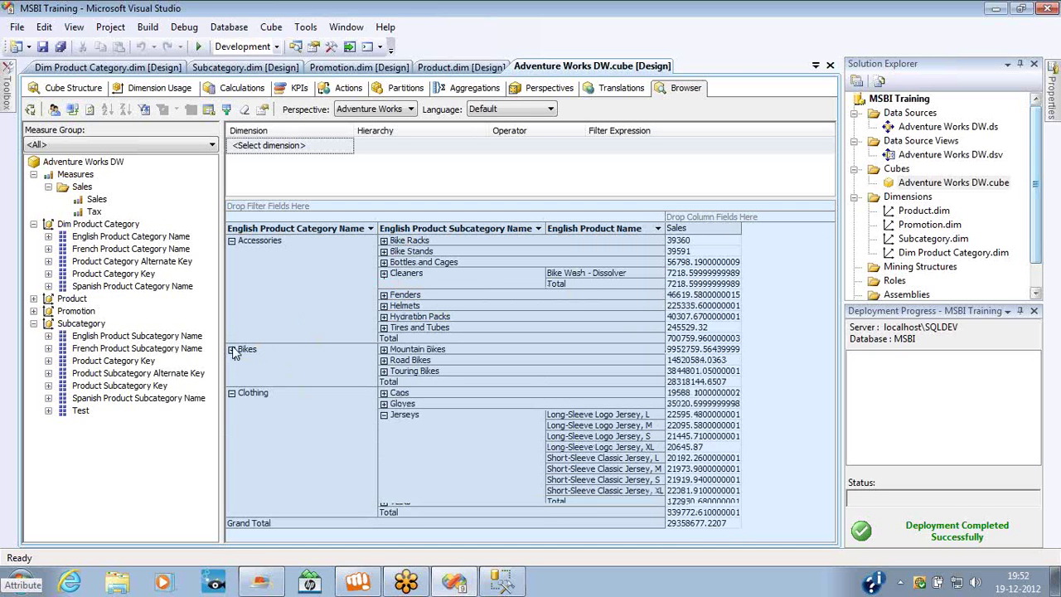
click(384, 360)
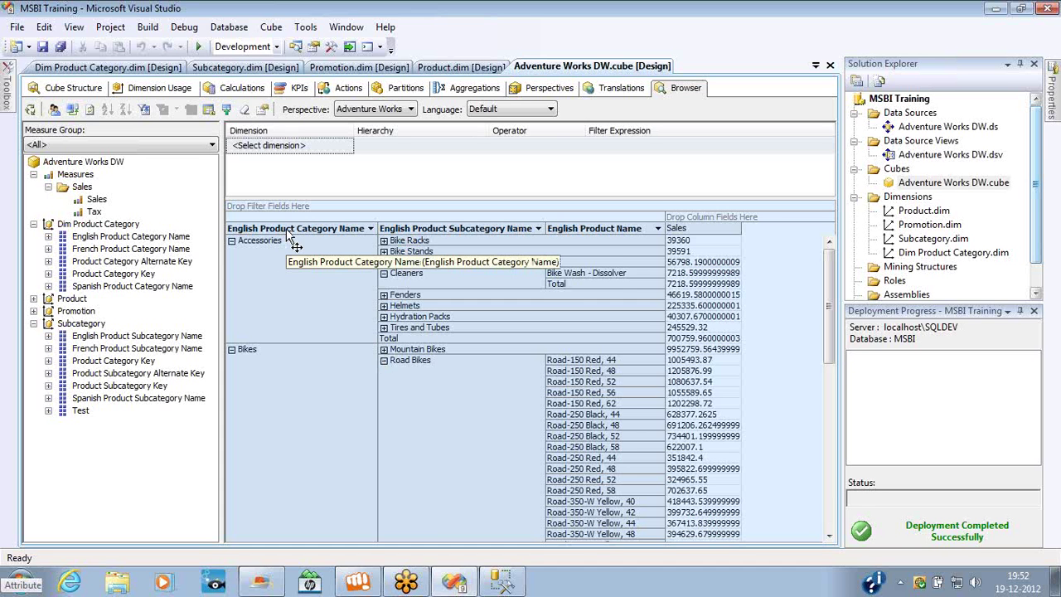
- Move English Product Category Name to the column fields and highlight the Accessories sales column
drag(290, 234, 726, 217)
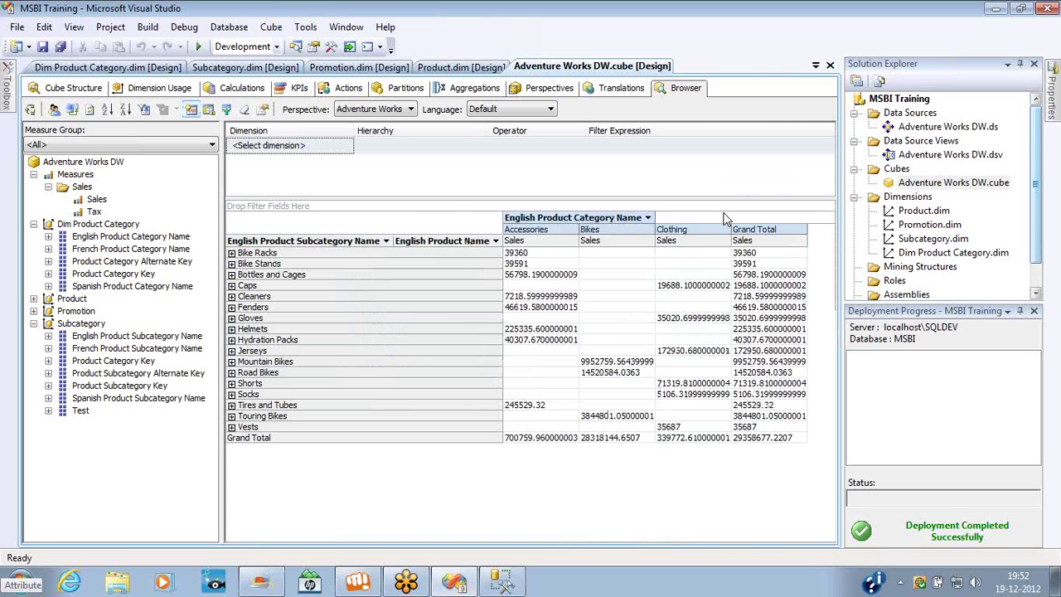
click(254, 254)
click(523, 233)
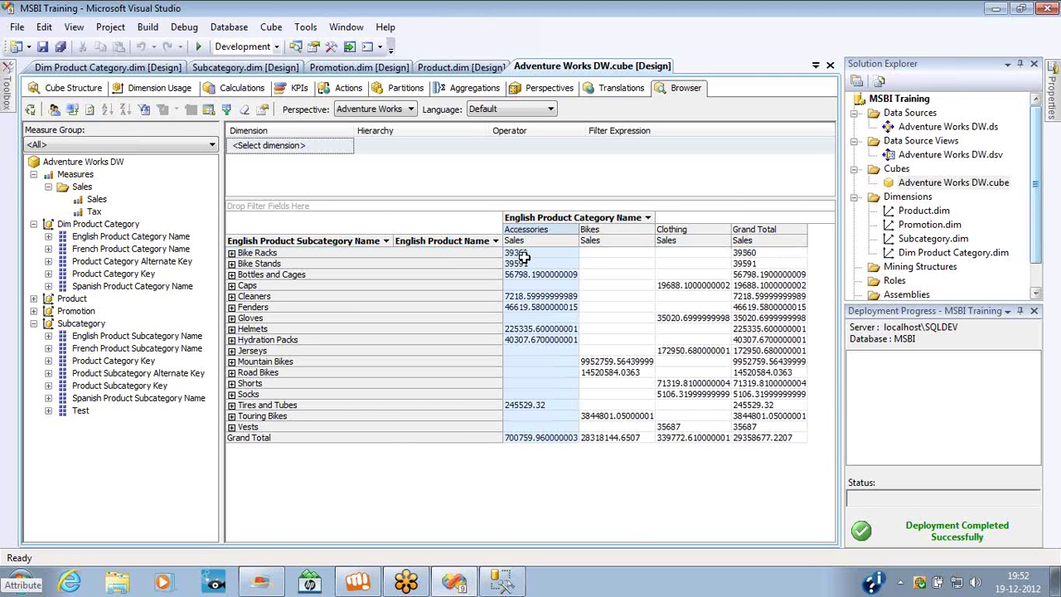
- Inspect the Bike Racks sales across the Accessories, Bikes and Clothing categories in the pivot
click(524, 255)
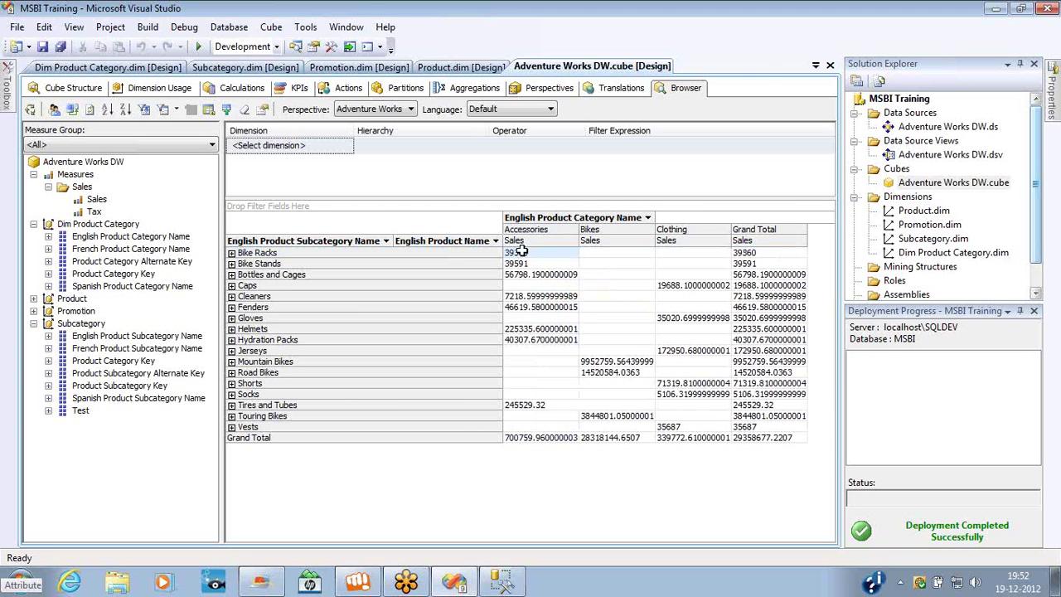
click(341, 256)
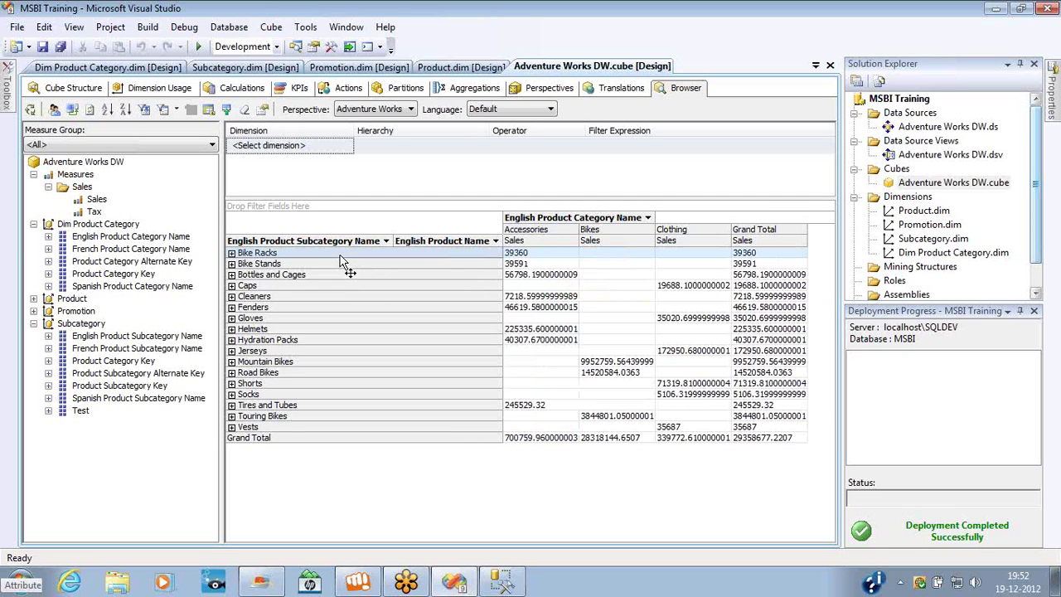
click(596, 253)
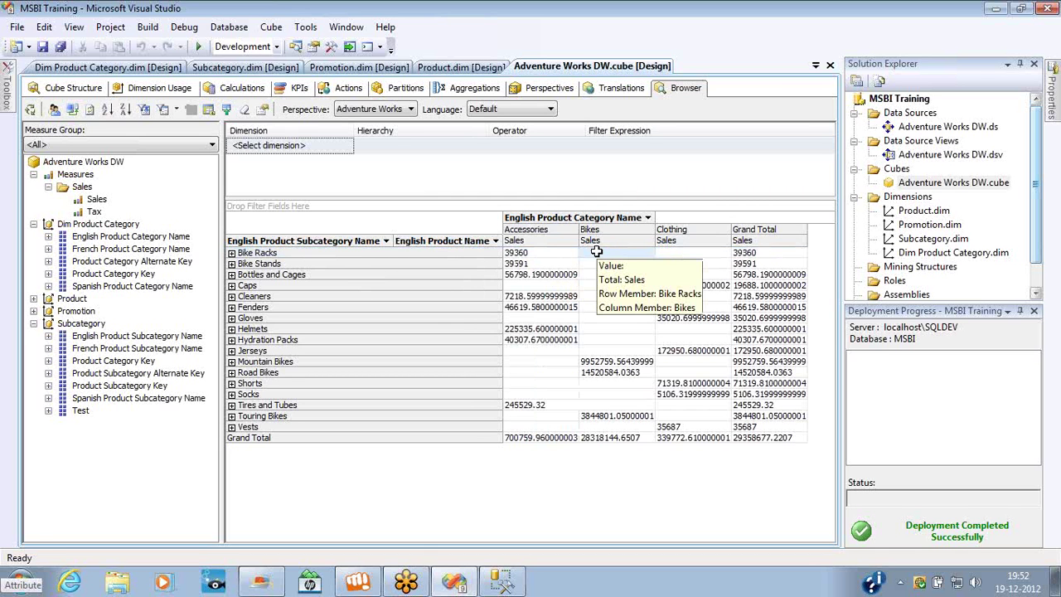
click(669, 252)
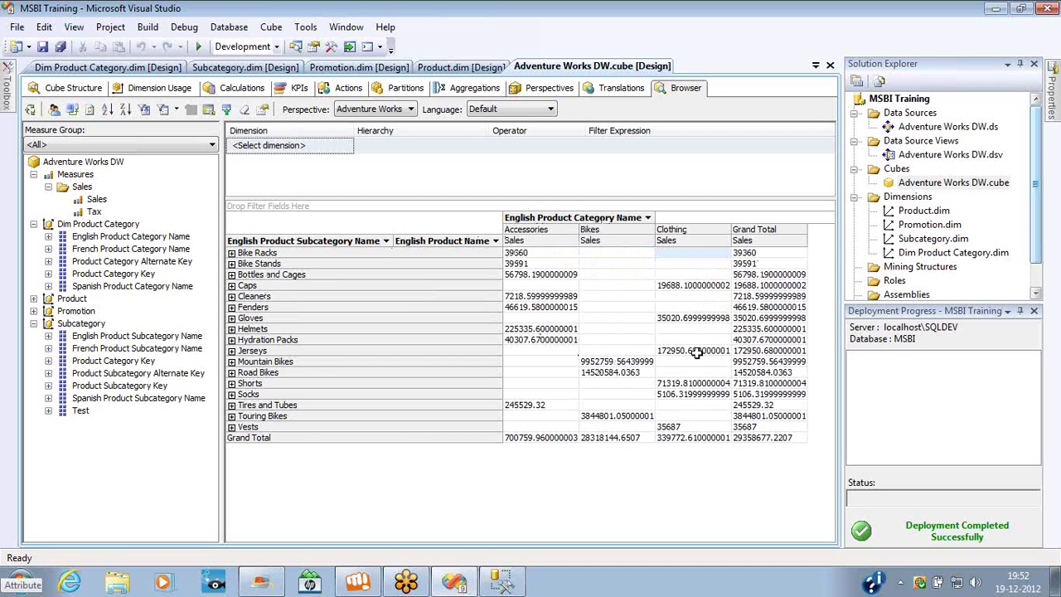
- Check category sales for Caps, Helmets, Hydration Packs and Mountain Bikes, and expand Jerseys to inspect its individual products
click(259, 288)
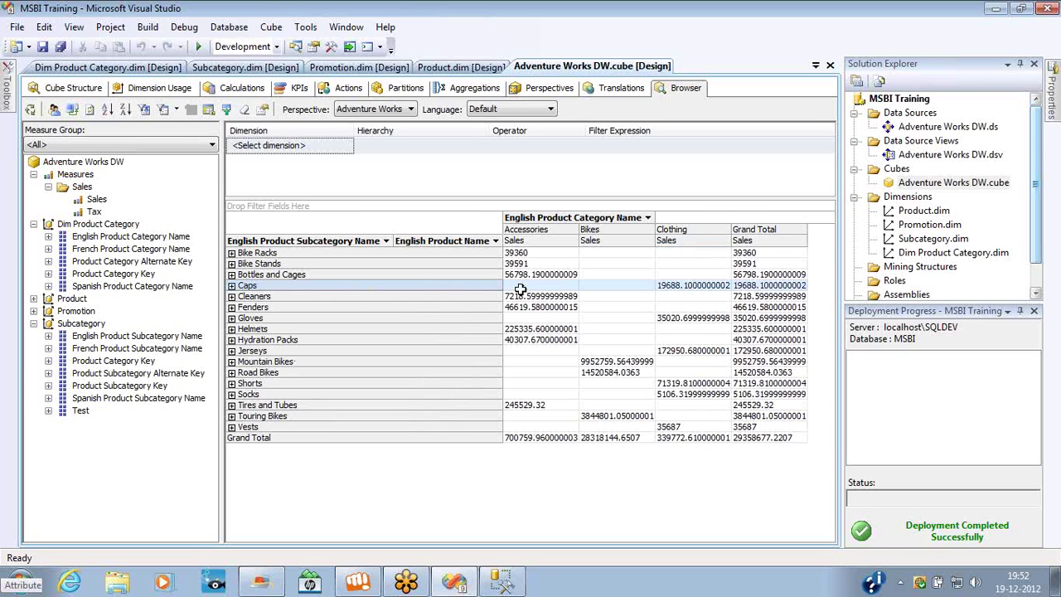
click(687, 288)
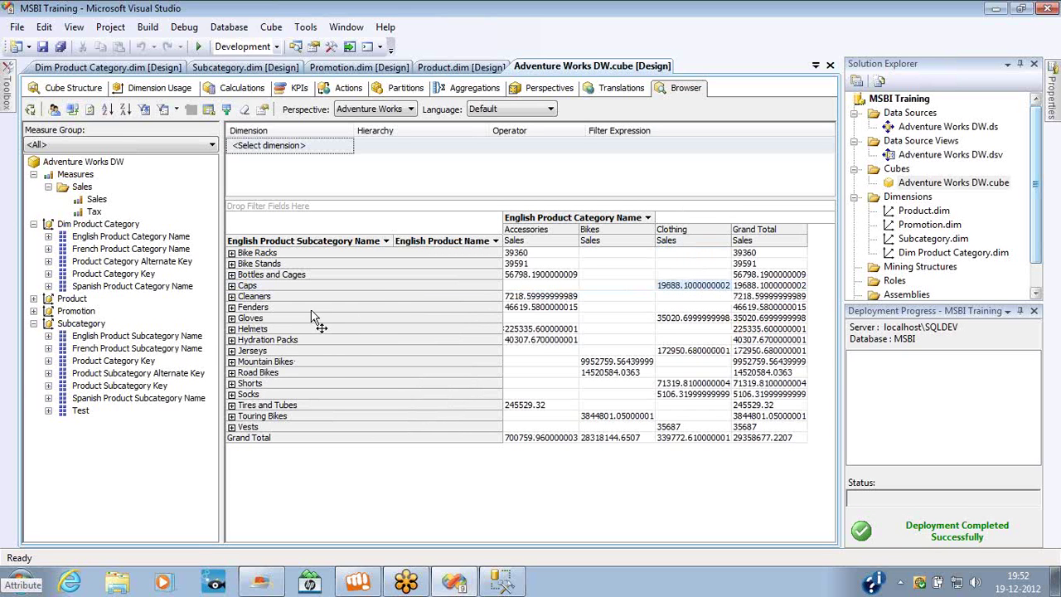
click(279, 330)
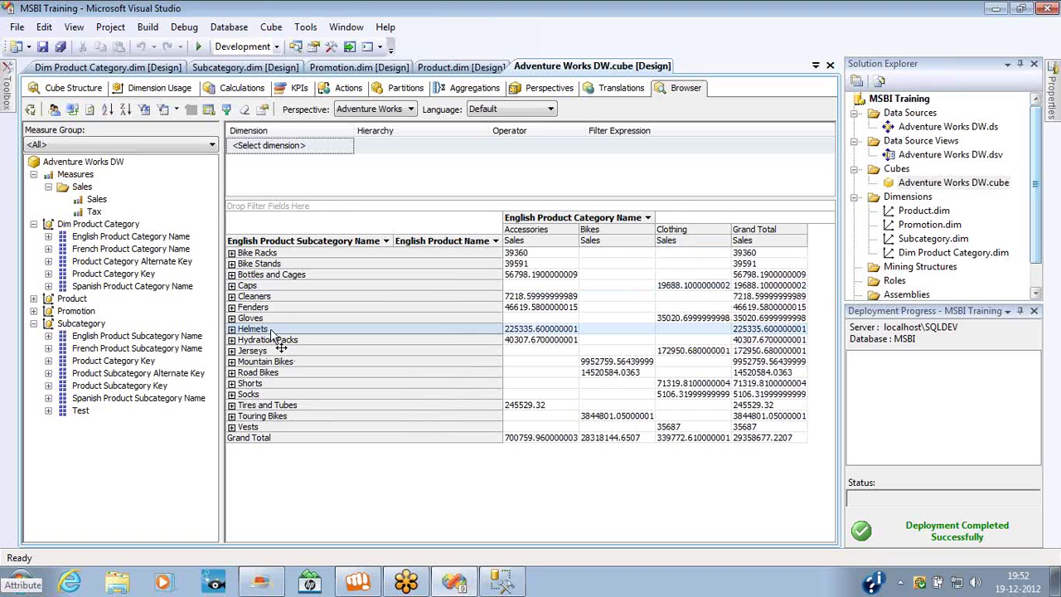
click(522, 339)
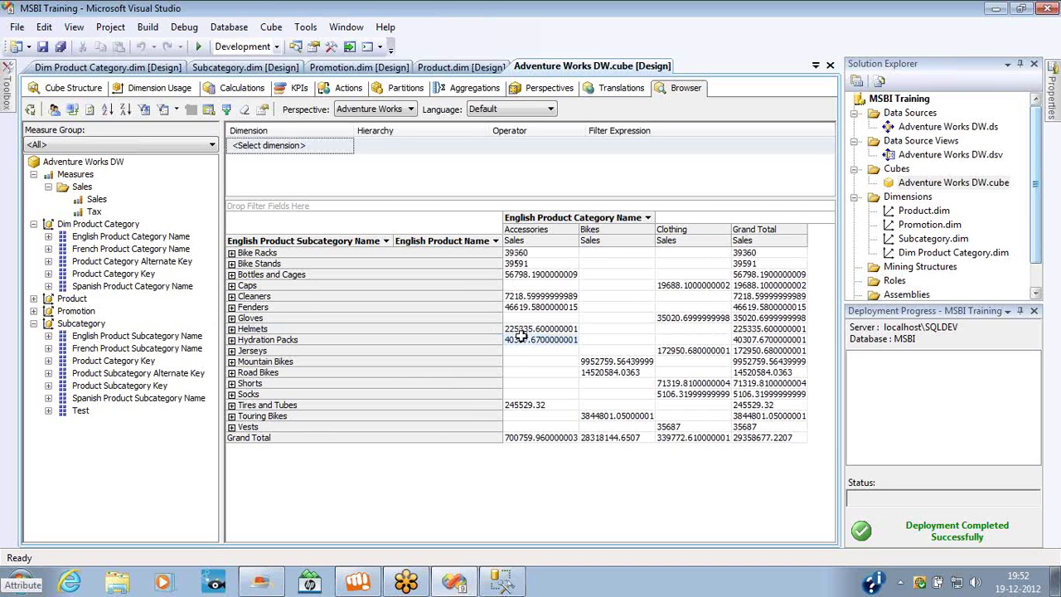
click(331, 363)
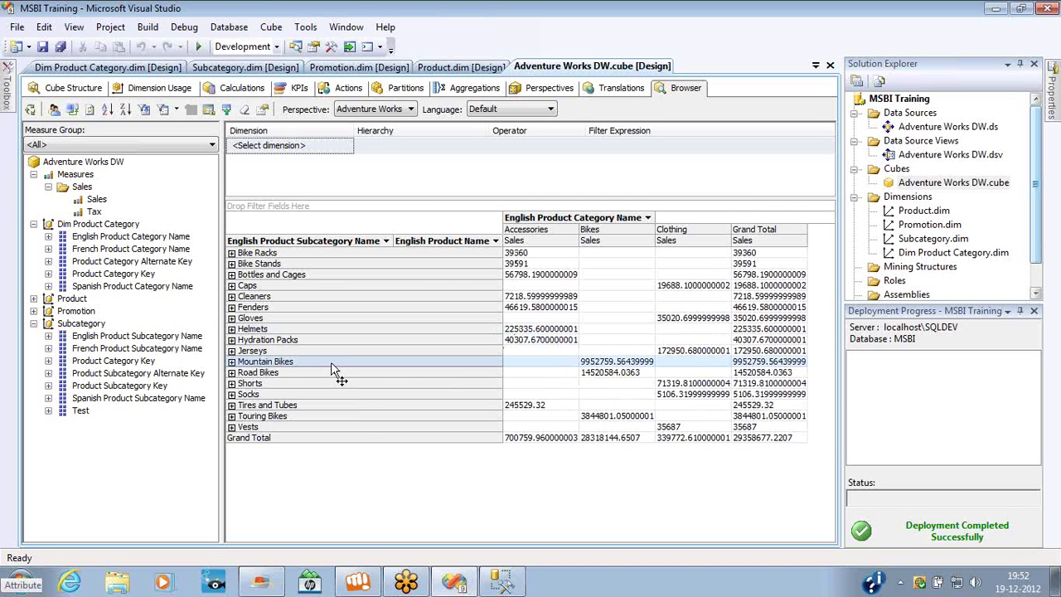
click(612, 362)
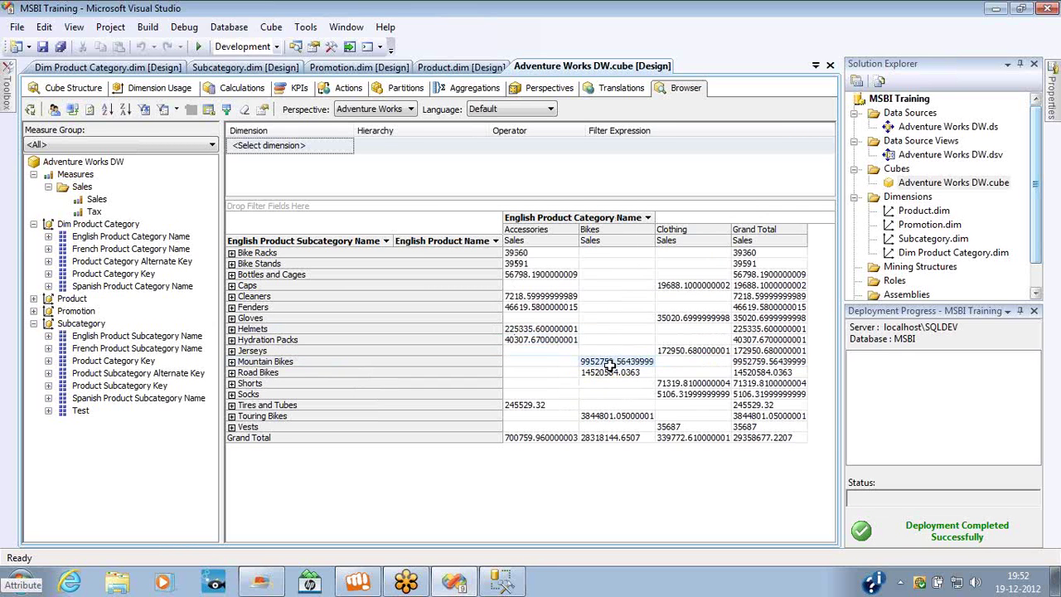
click(232, 350)
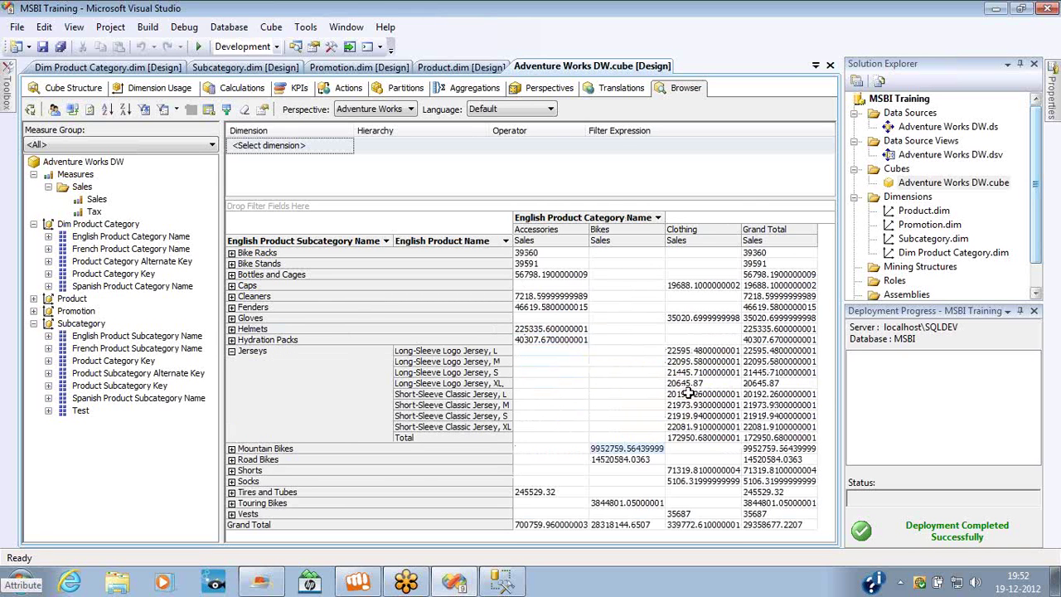
mouse_move(686, 396)
- Open the relationship definition between the Product dimension and the Sales measure group and review the available relationship types
click(152, 88)
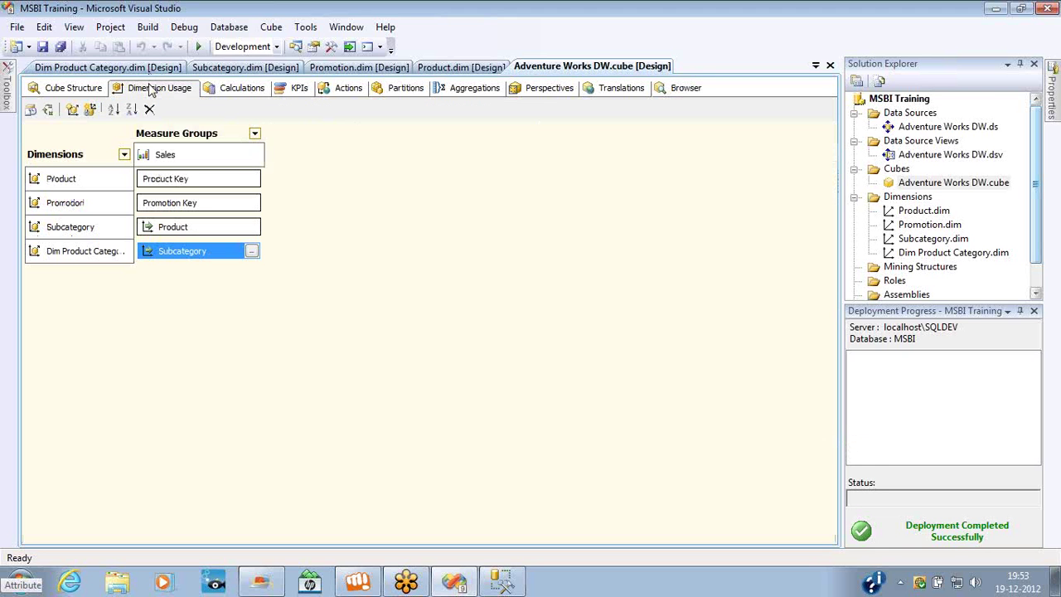
click(254, 187)
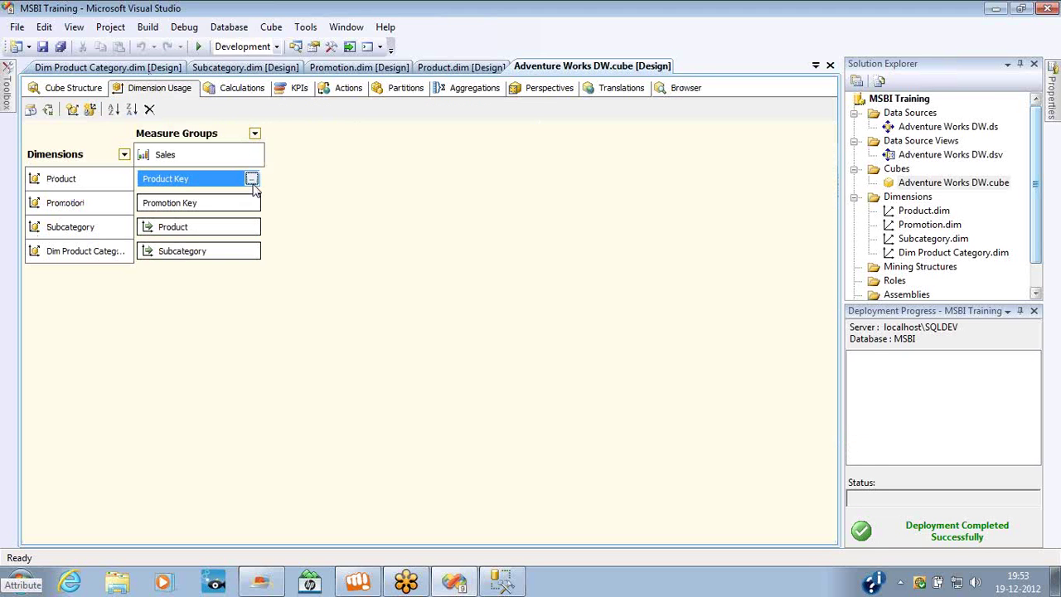
click(252, 180)
click(571, 122)
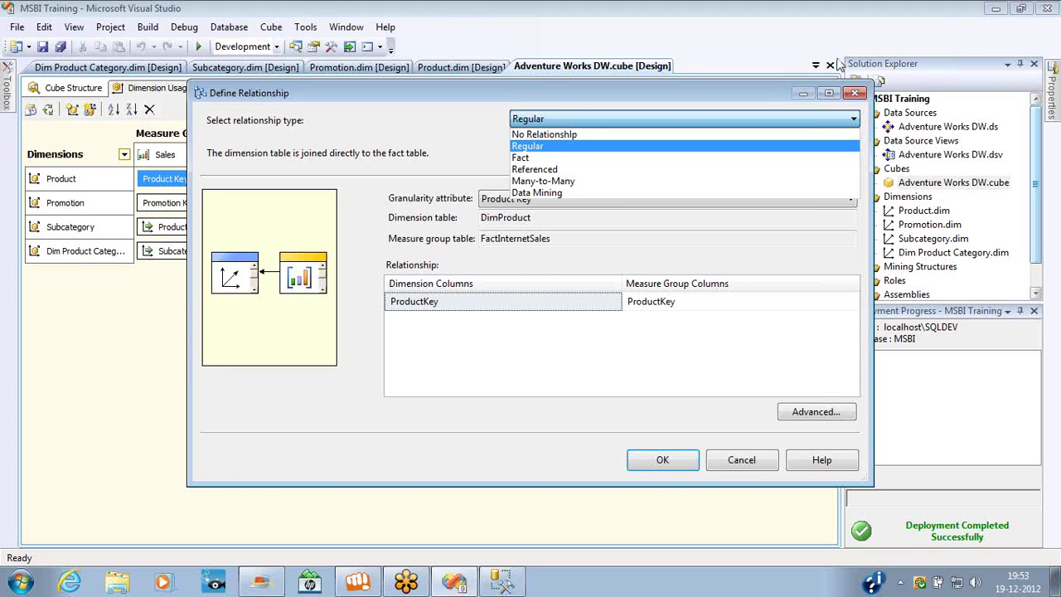
click(1052, 44)
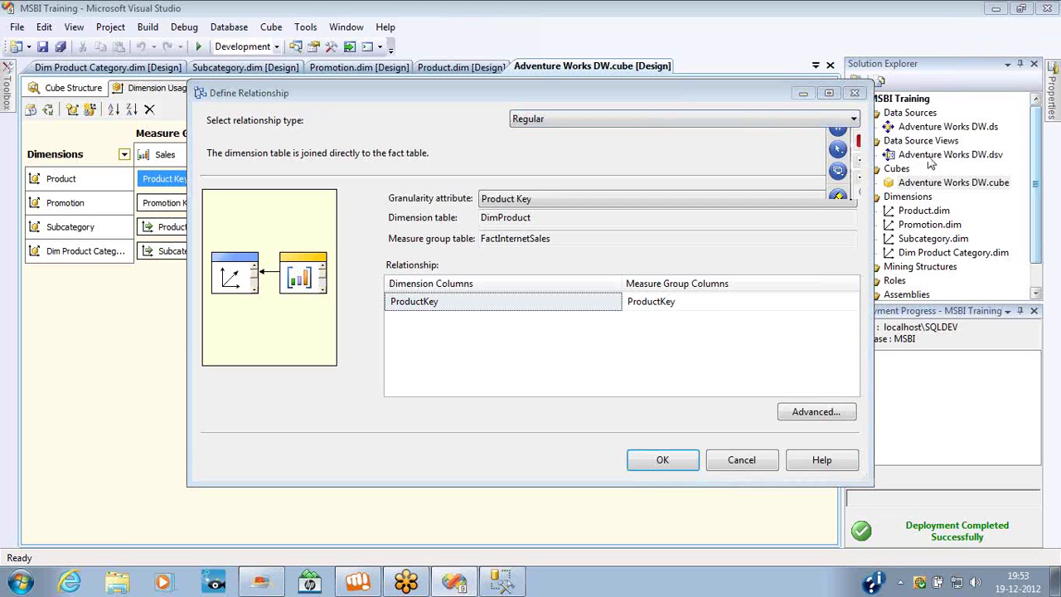